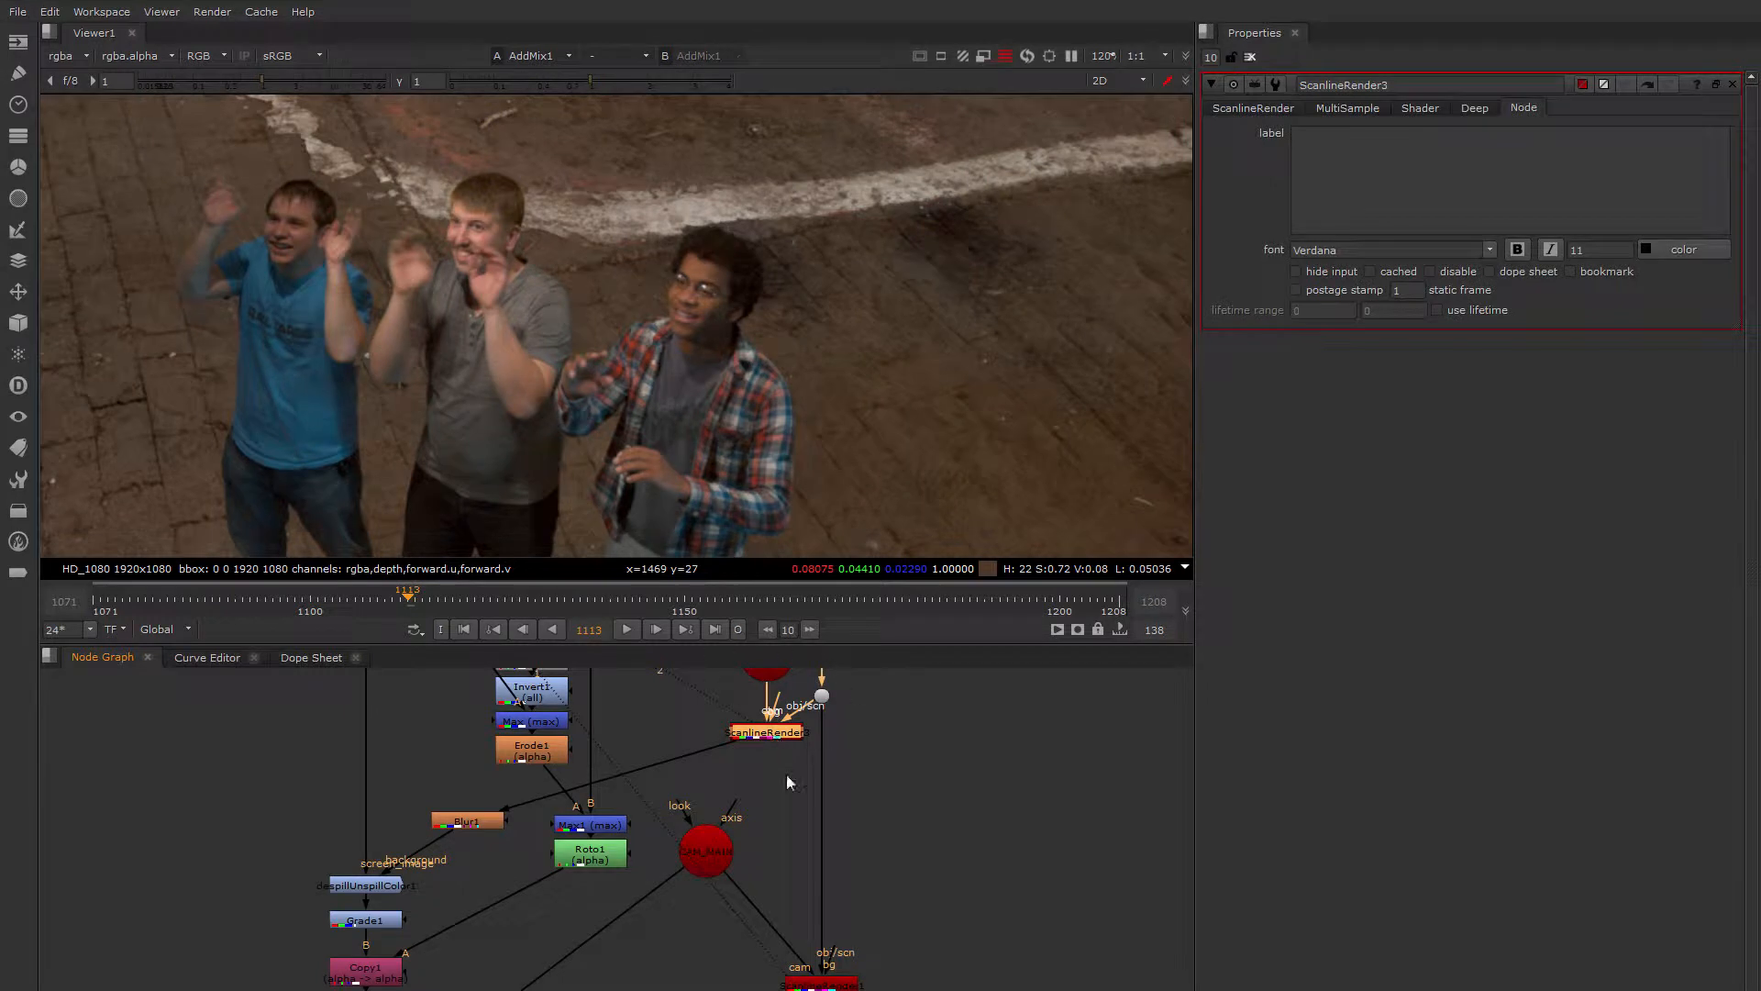
middle_click_drag(548, 819, 654, 773)
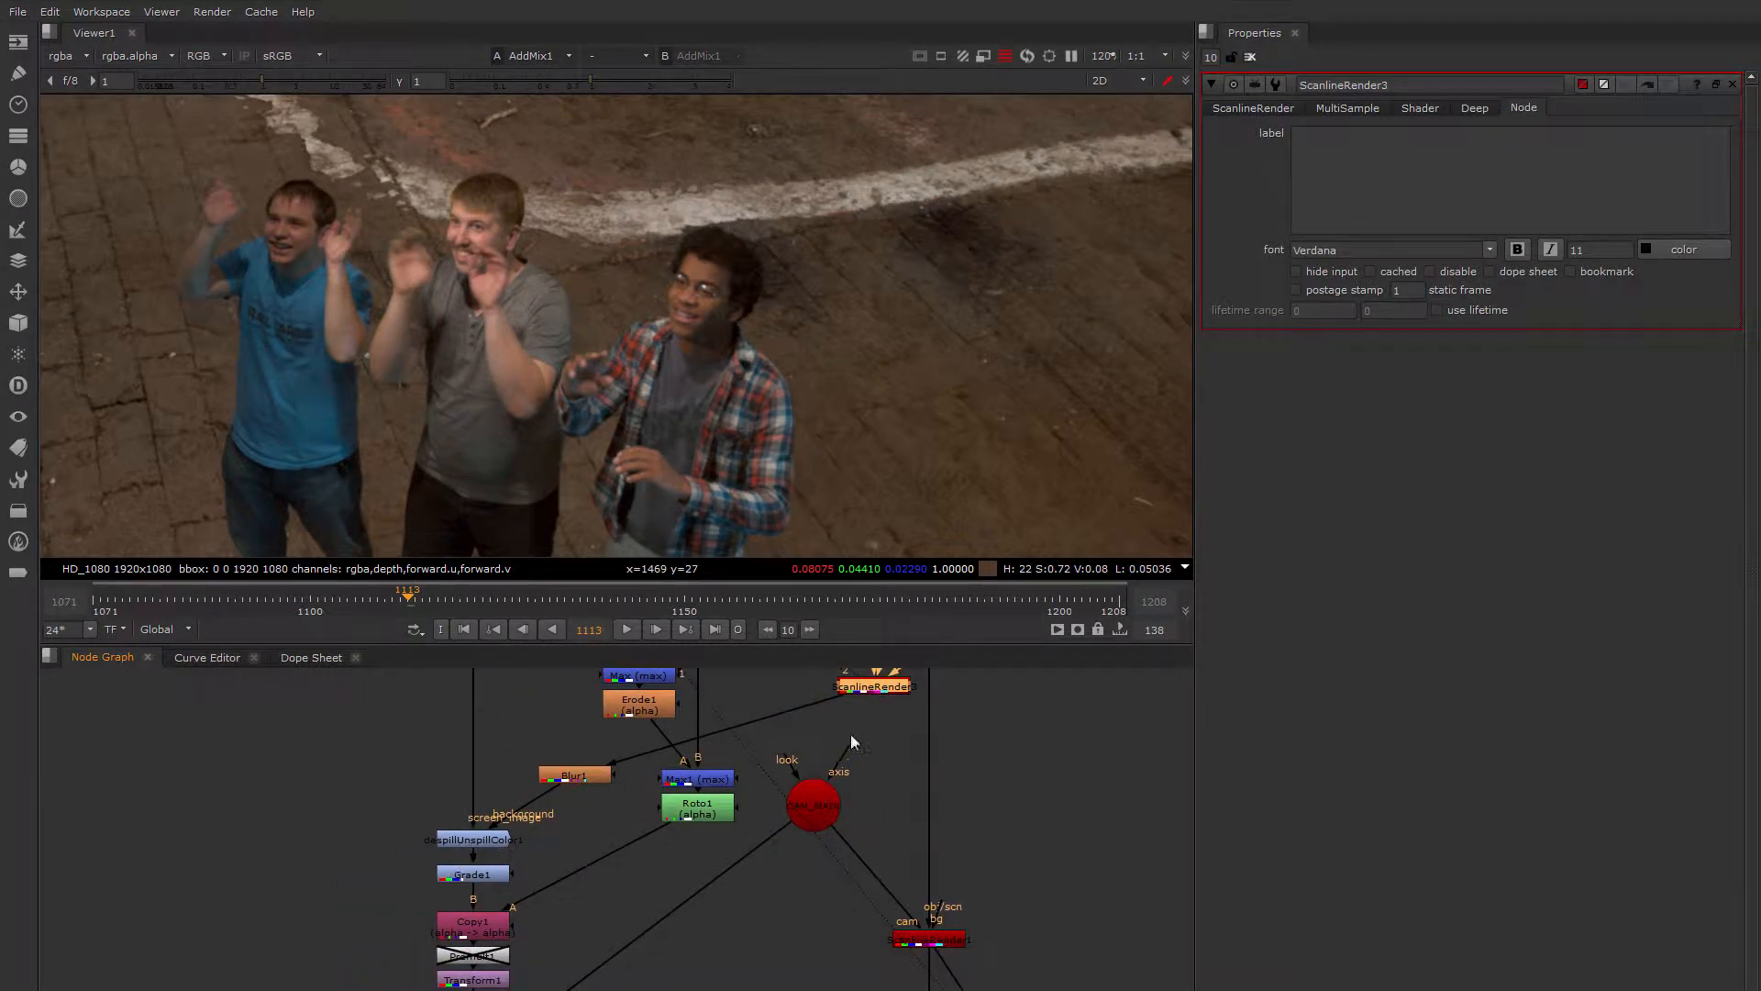
middle_click_drag(851, 735, 812, 810)
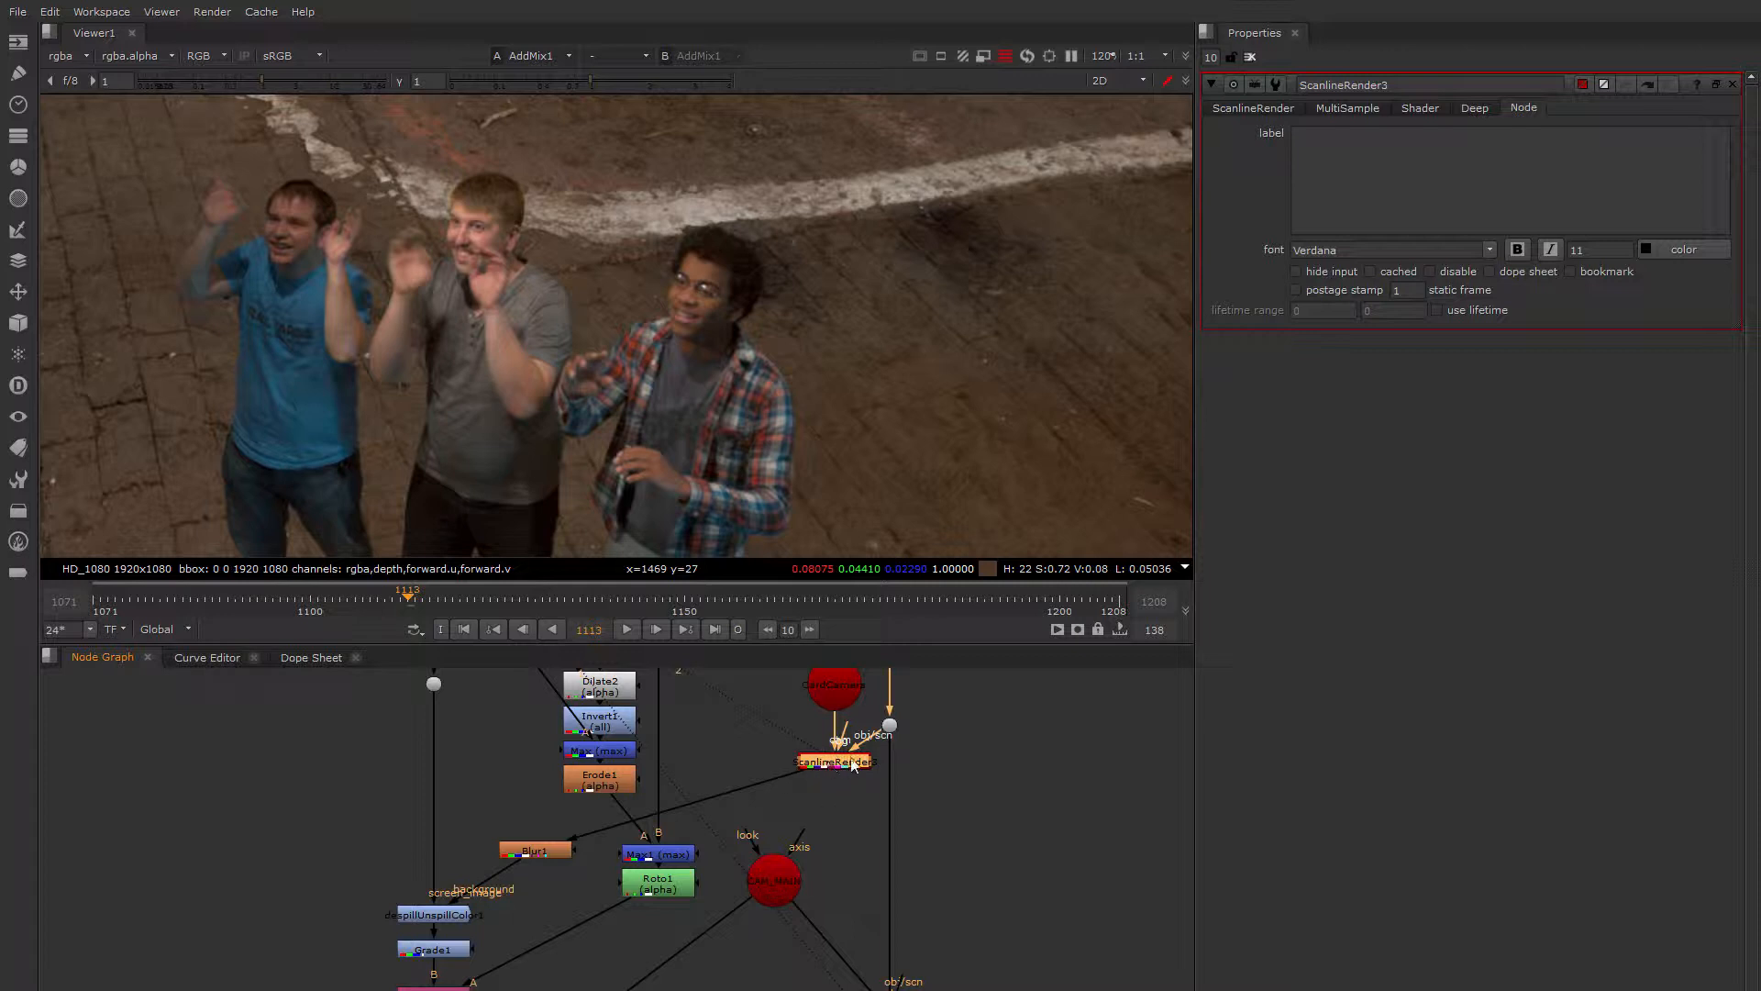
middle_click_drag(915, 732, 856, 714)
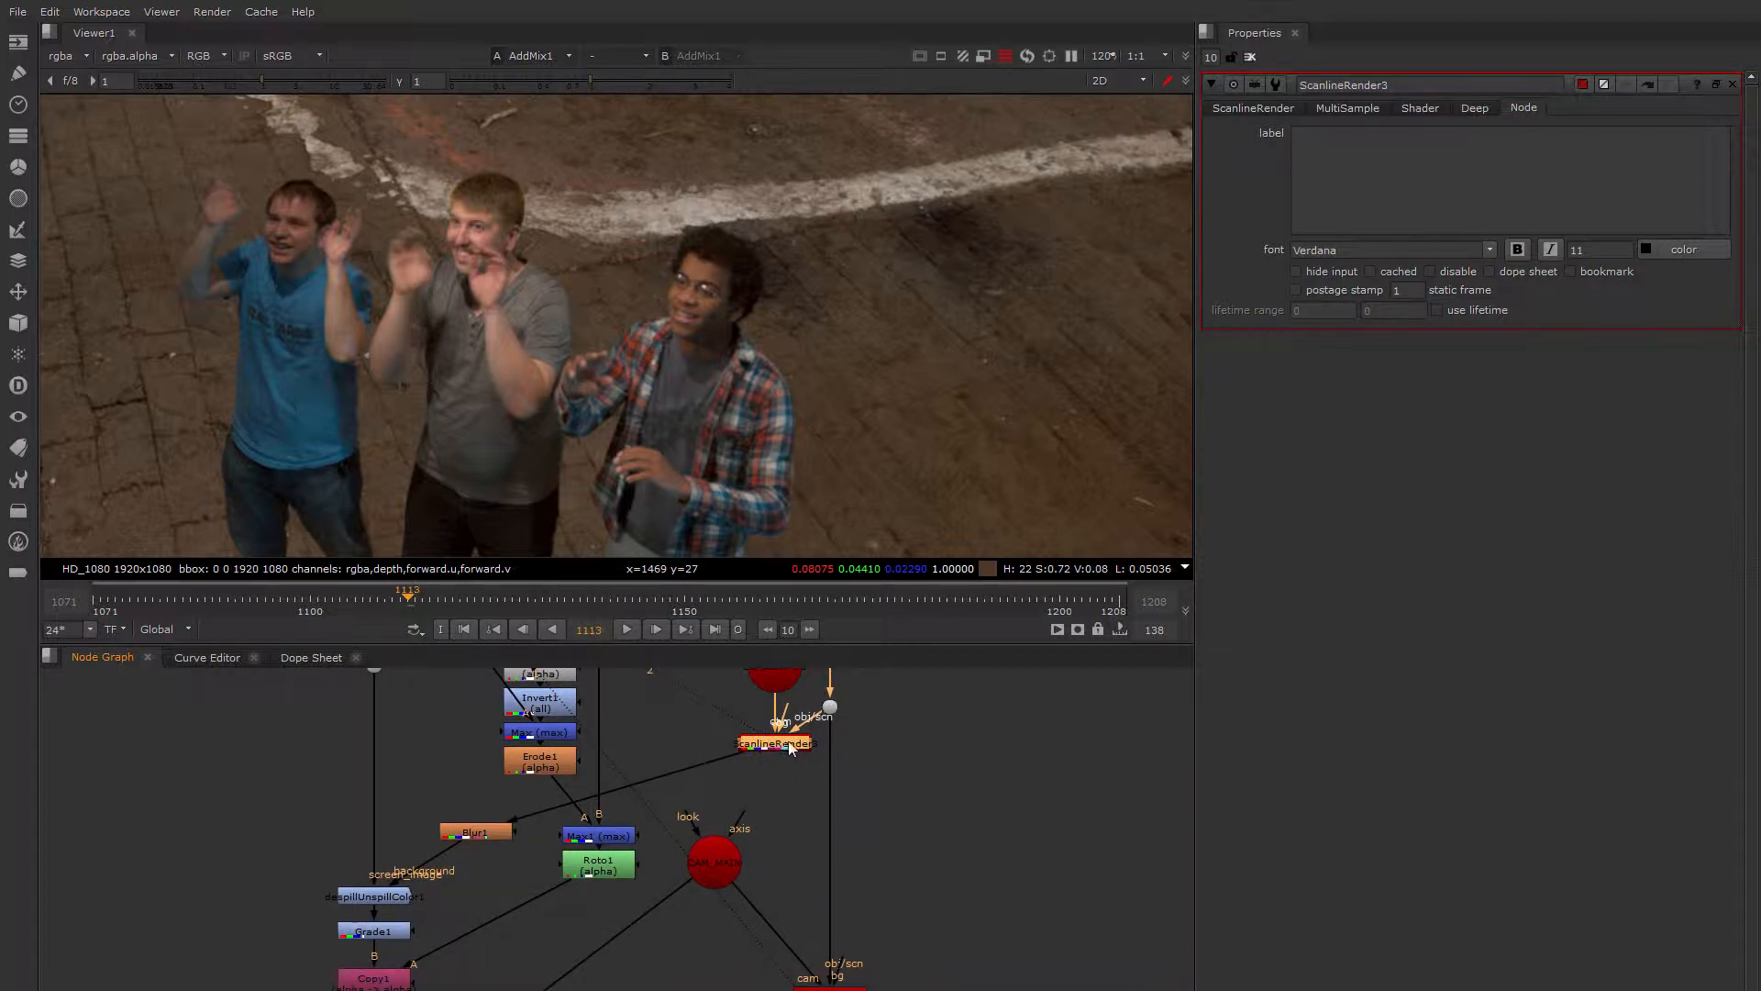
middle_click_drag(794, 760, 771, 729)
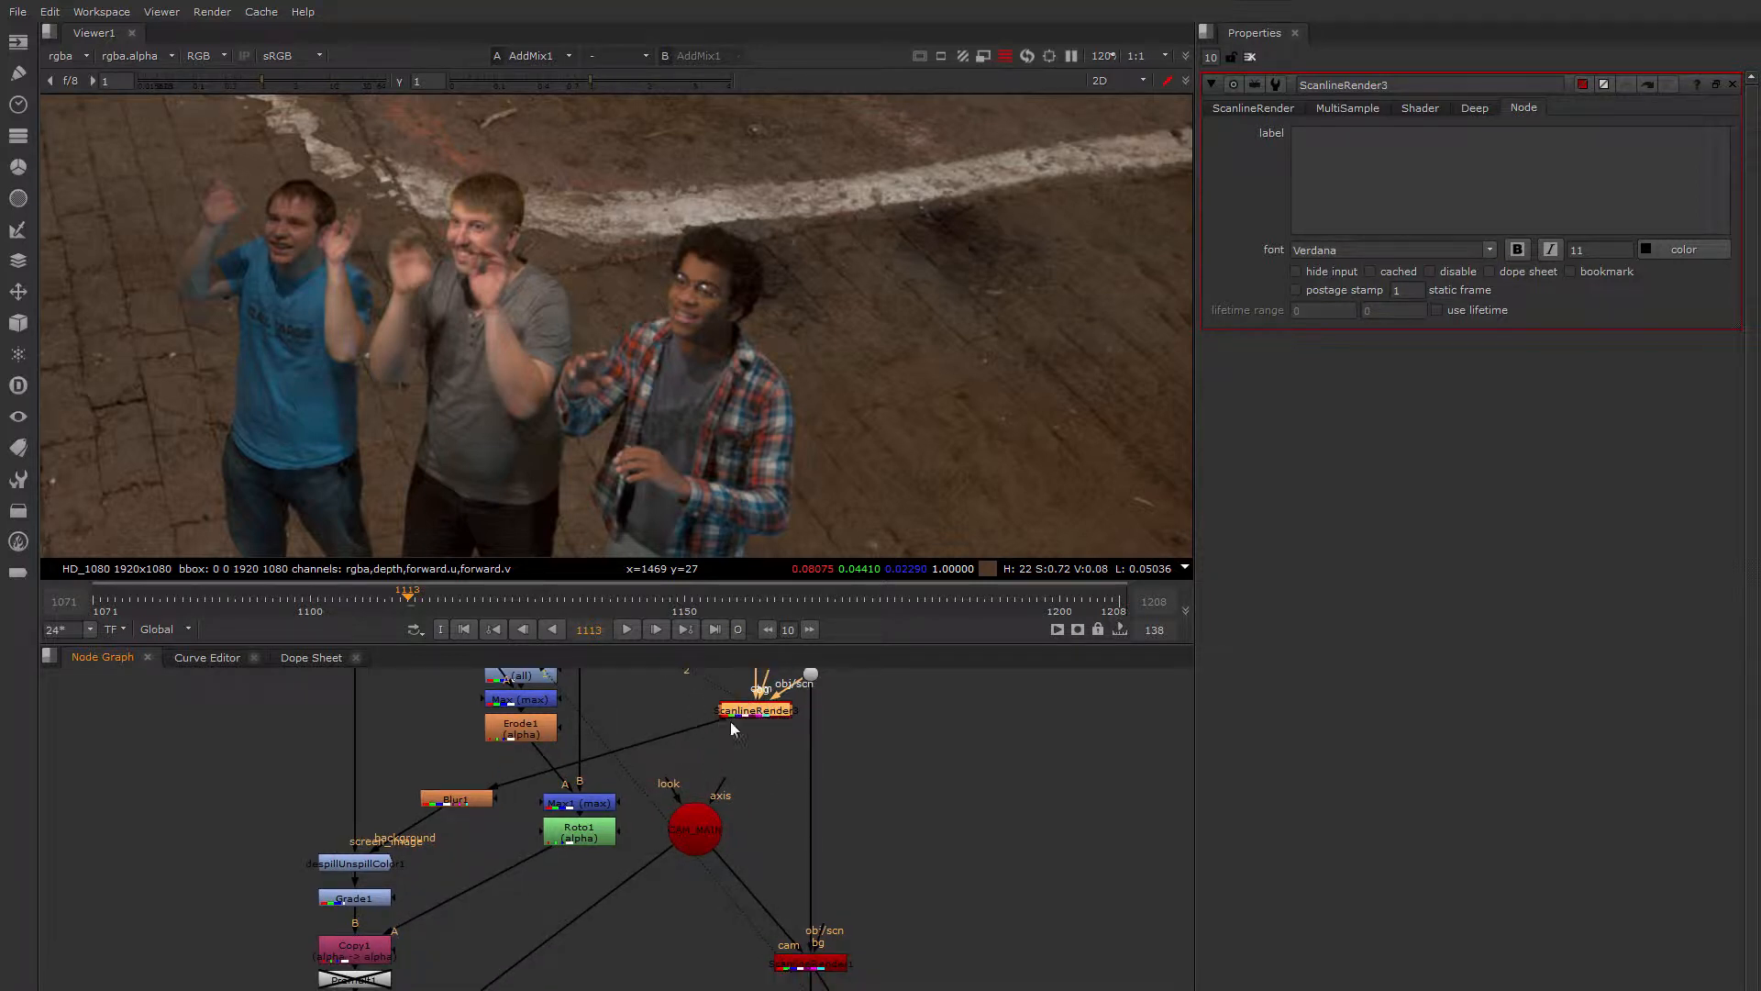
middle_click_drag(780, 725, 778, 762)
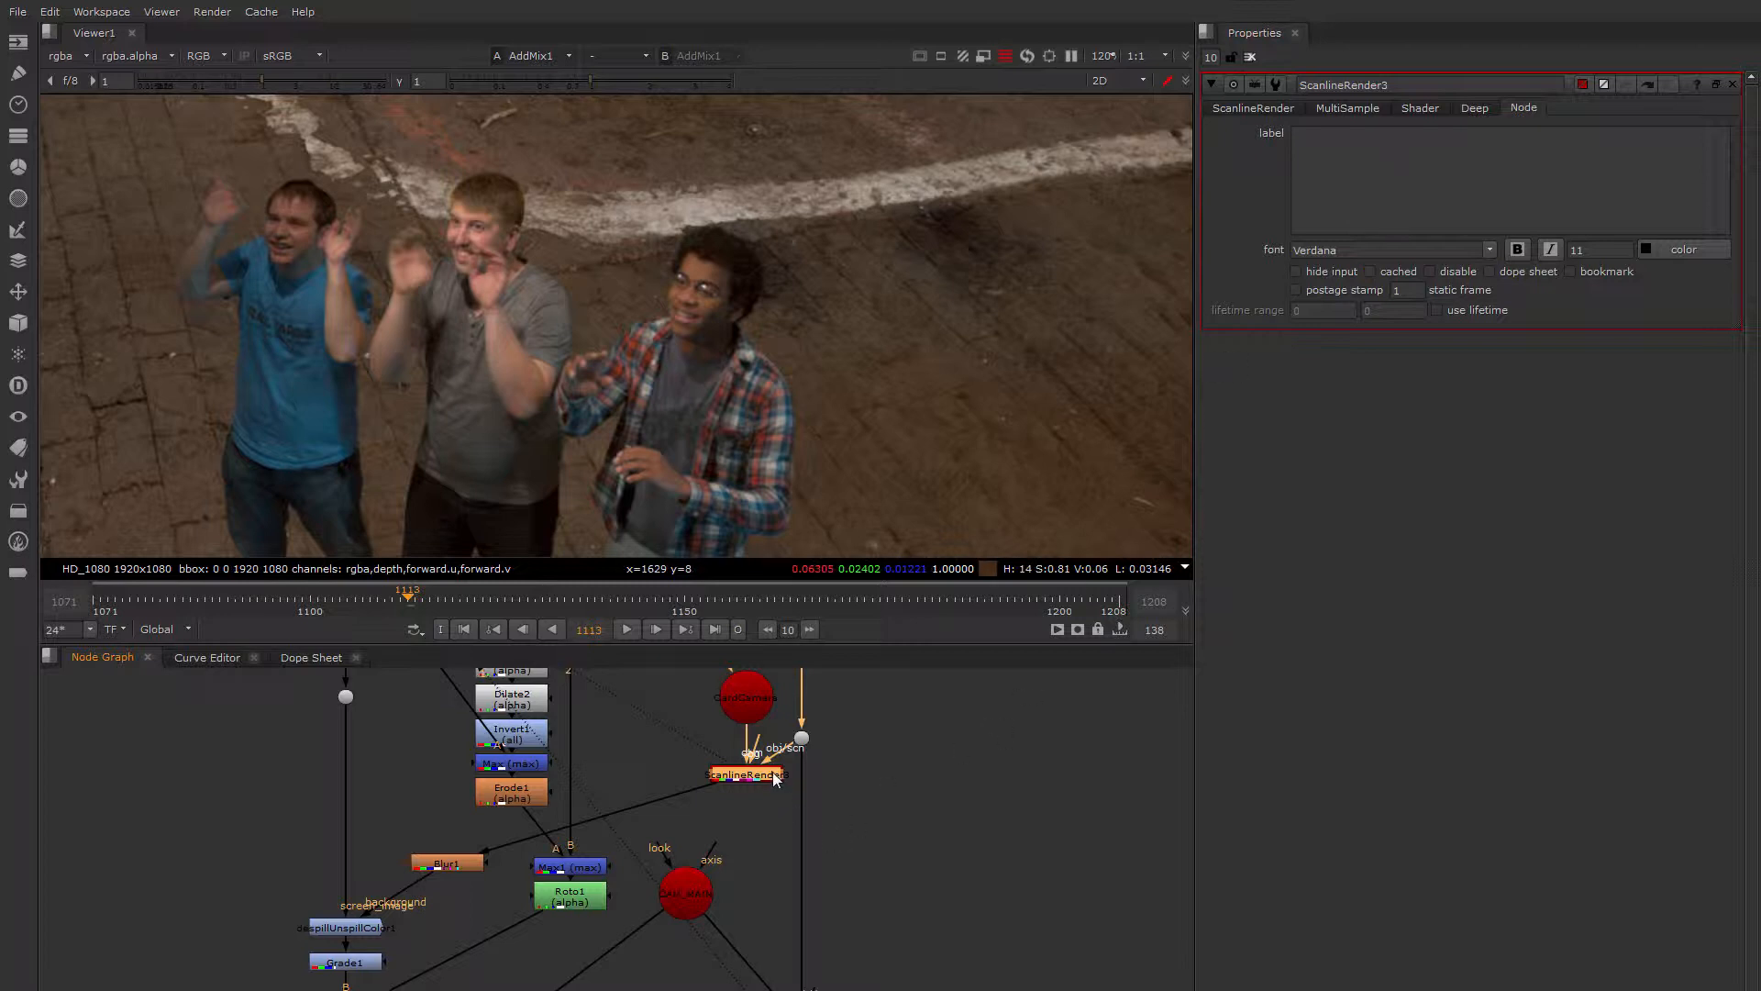
Enable the cached option on the ScanlineRender3 node.
left_click(1253, 108)
left_click(1523, 108)
left_click(1370, 271)
Examine the whole composite, including the floor around the three men, and inspect the men up close.
middle_click_drag(860, 350, 897, 297)
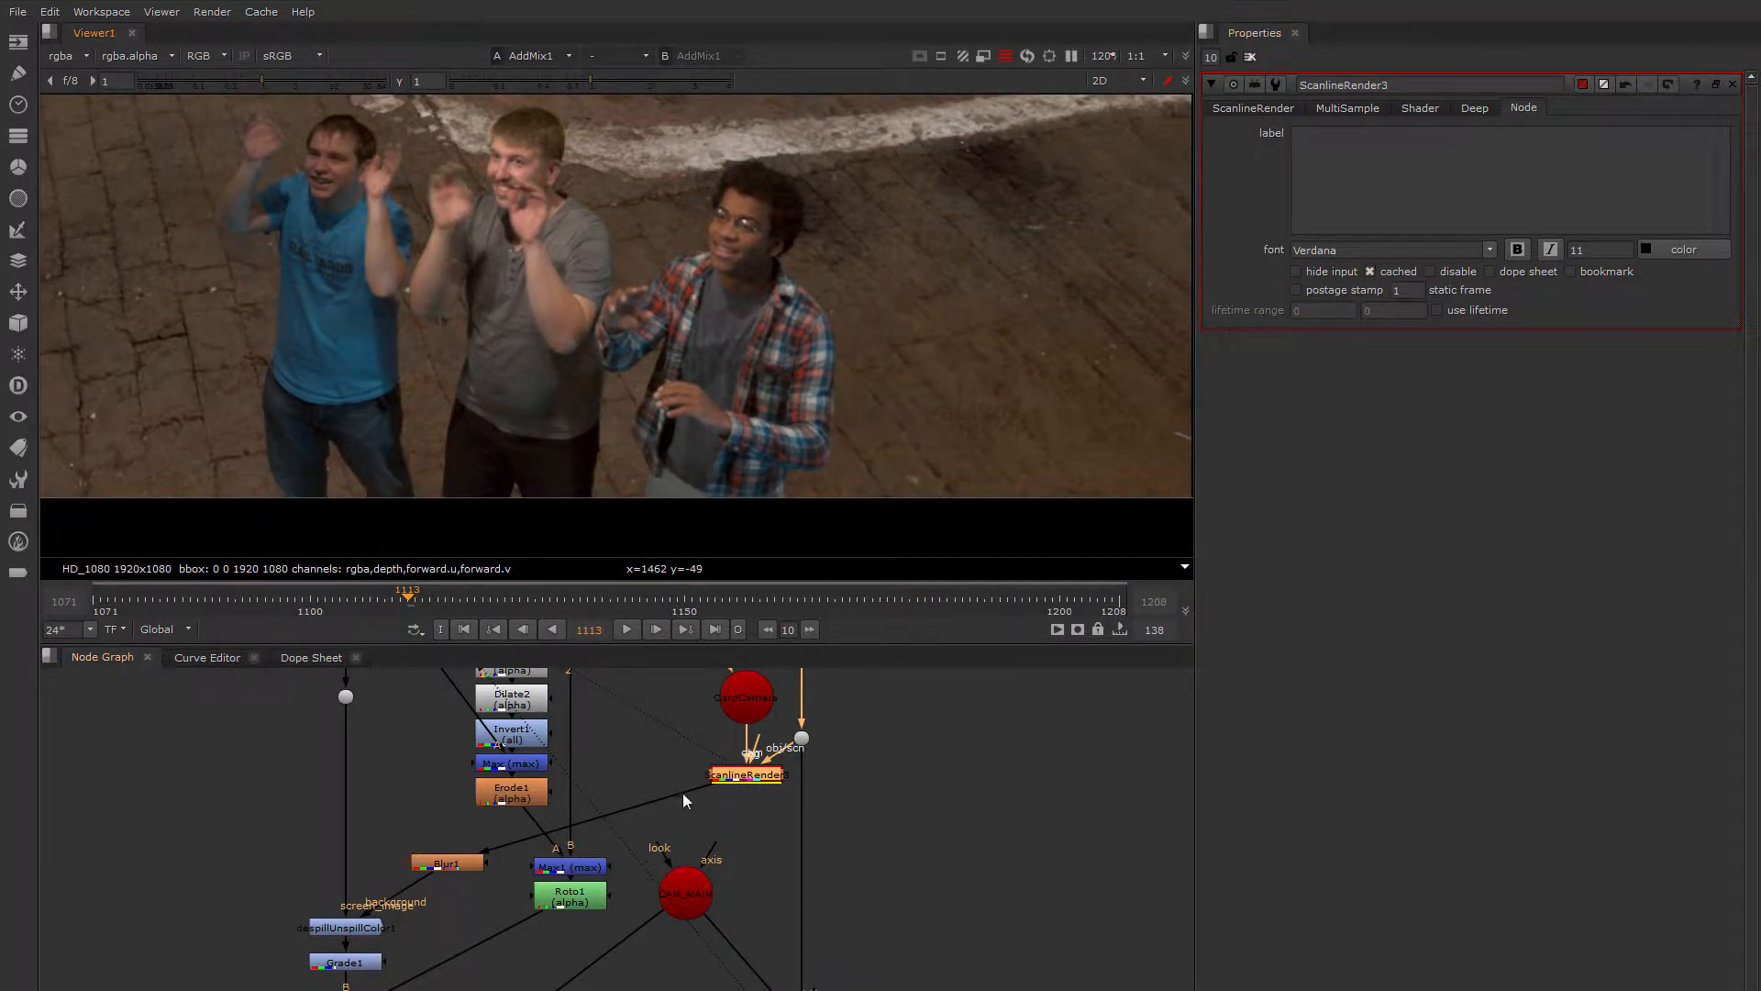
scroll(891, 376, "down", 4)
middle_click_drag(969, 312, 933, 419)
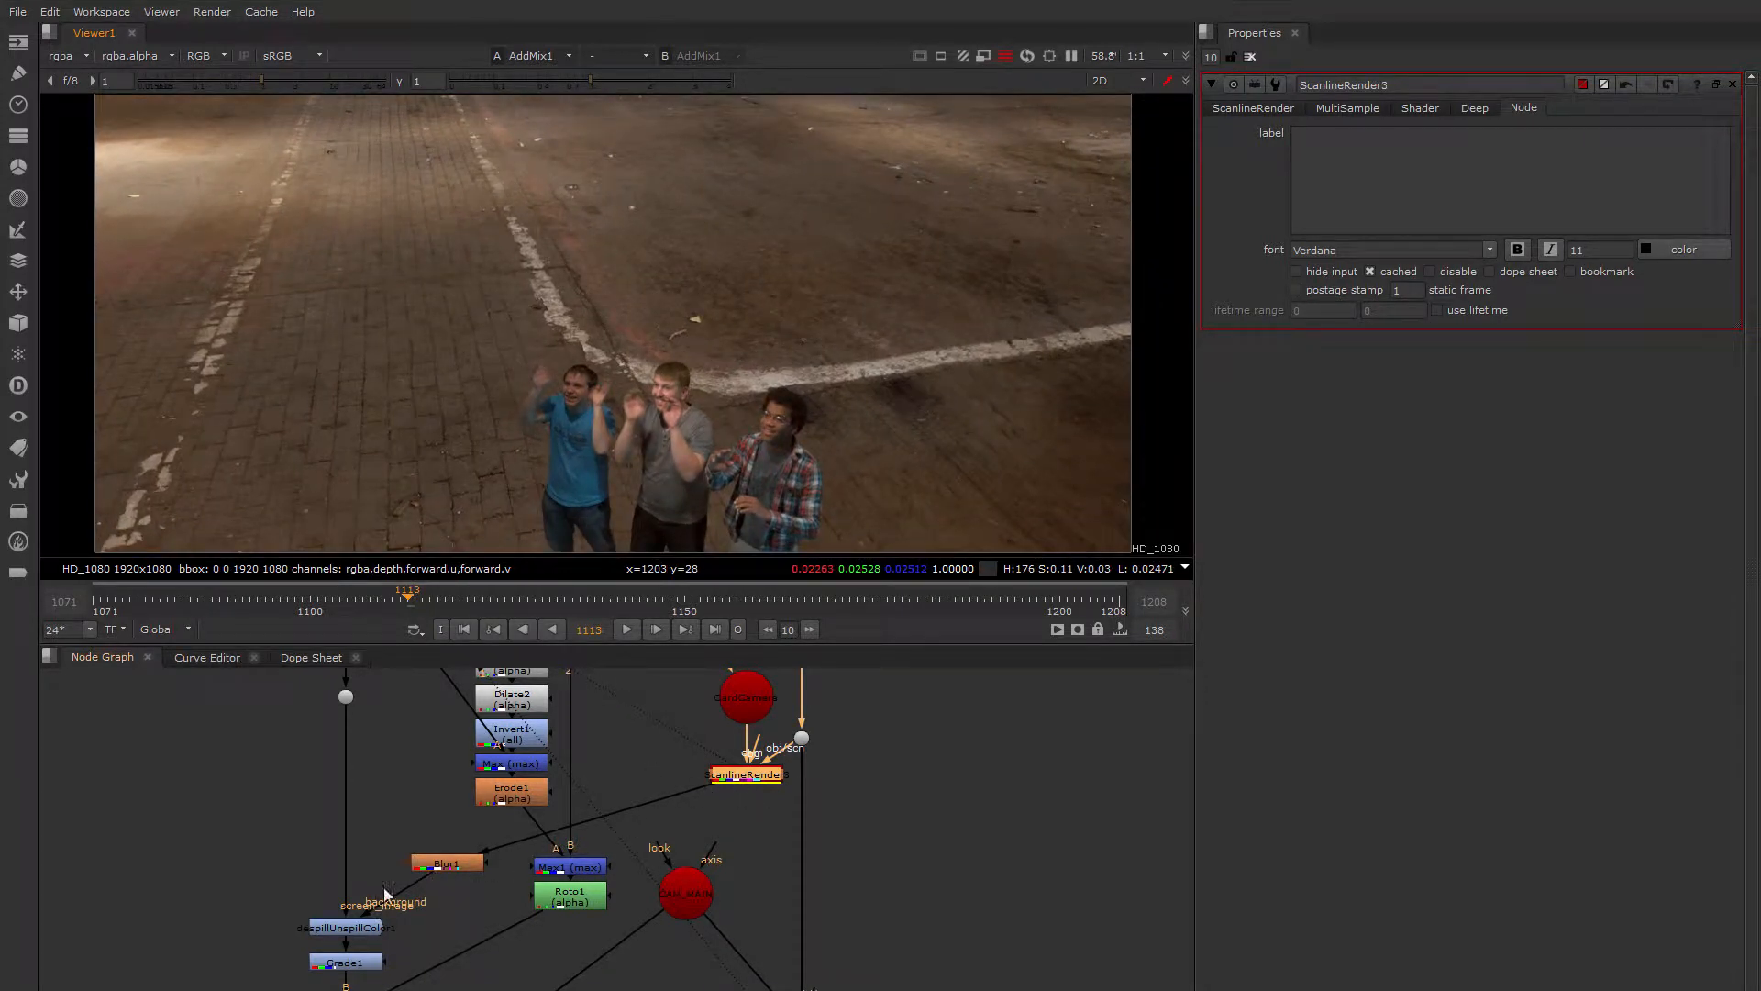
middle_click_drag(1073, 184, 1031, 277)
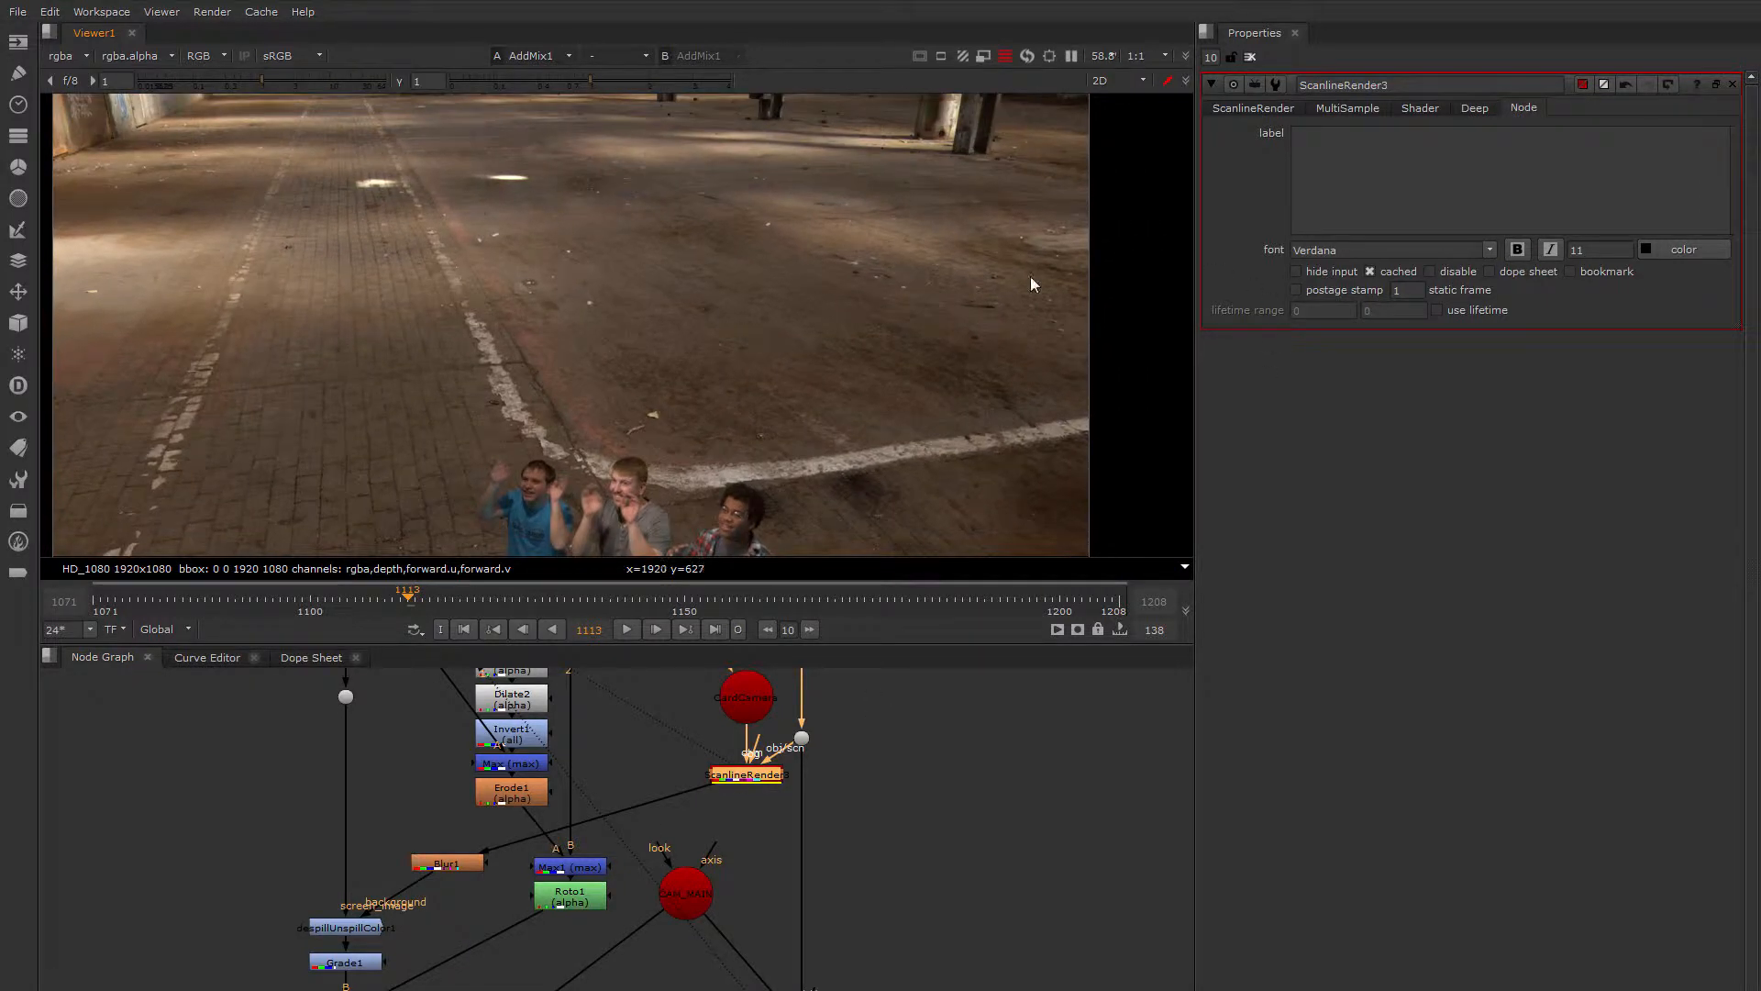
left_click(1009, 56)
middle_click_drag(831, 319, 904, 196)
scroll(763, 426, "up", 4)
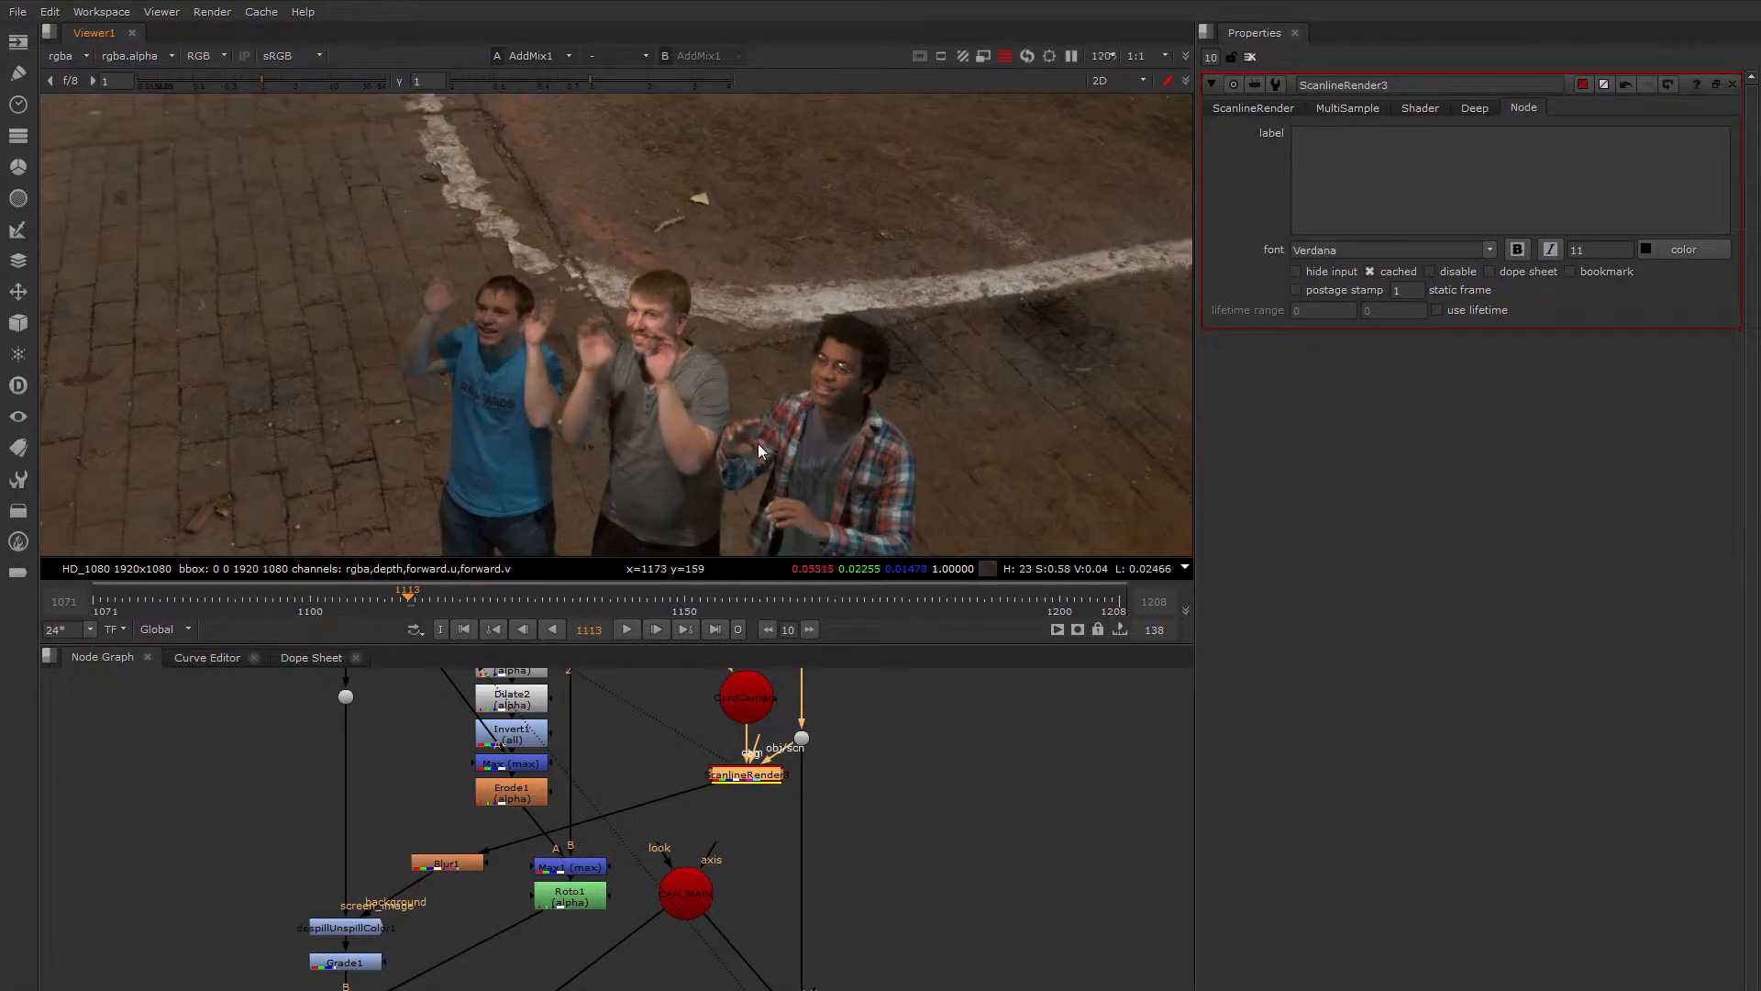
scroll(758, 443, "up", 1)
middle_click_drag(654, 395, 691, 351)
middle_click_drag(626, 417, 669, 369)
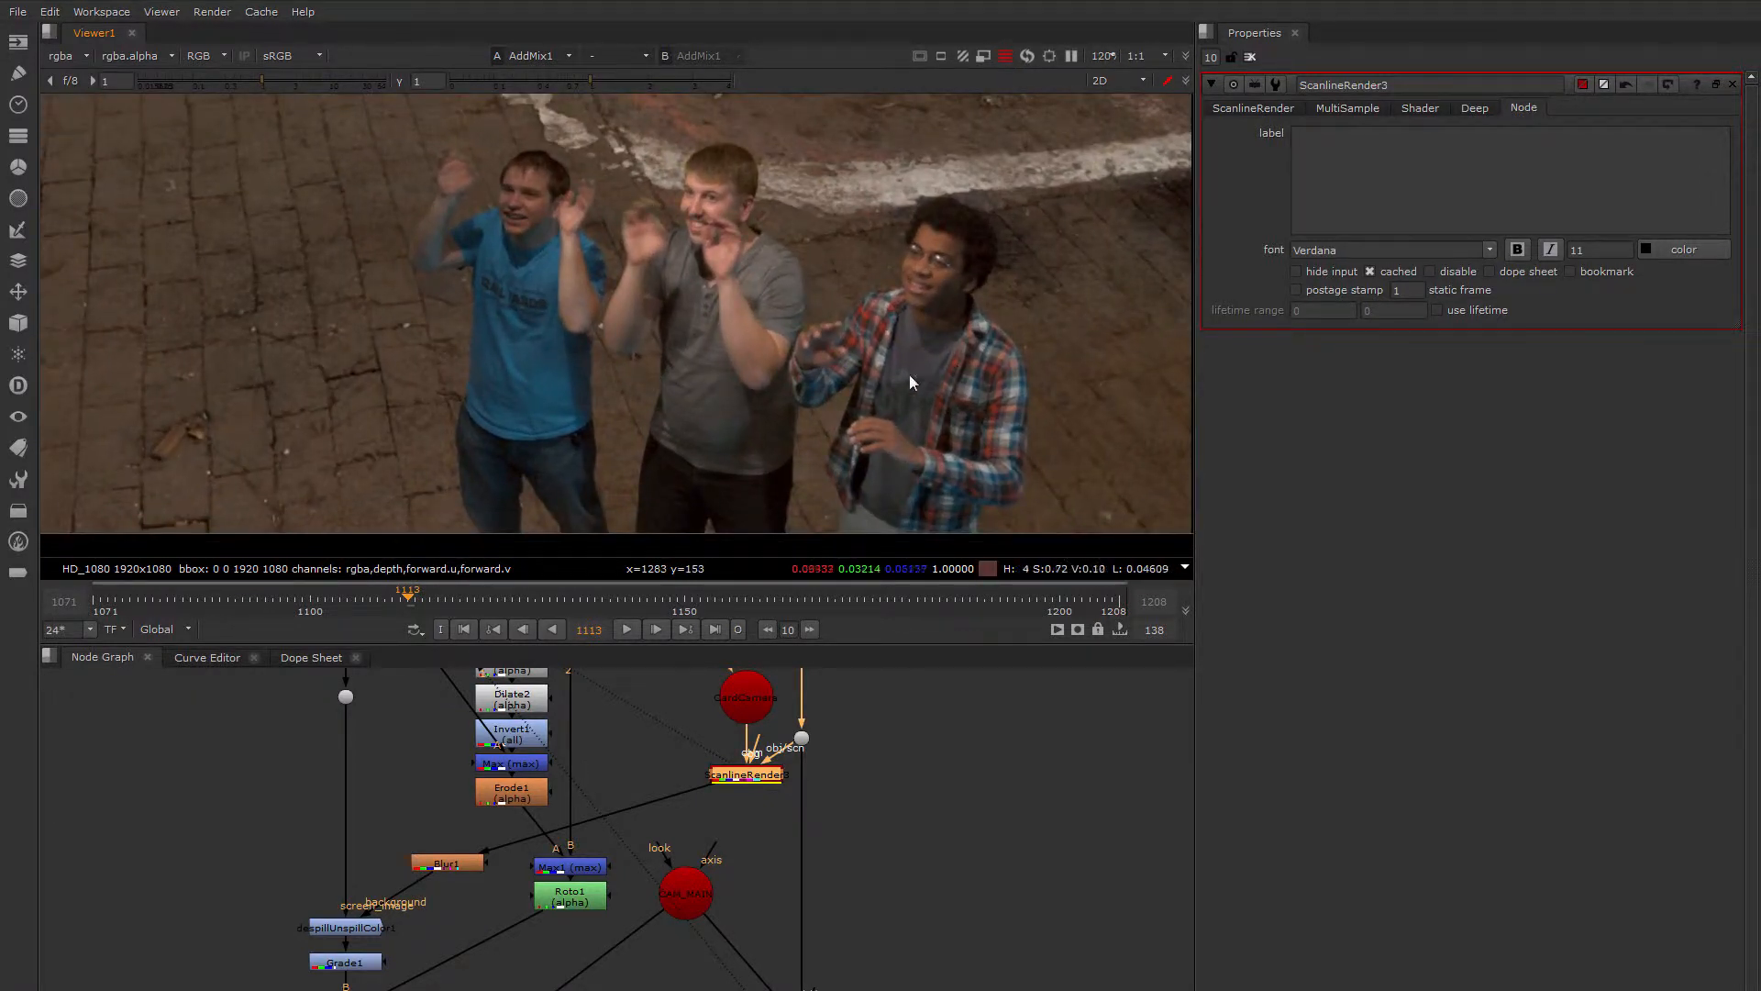
middle_click_drag(900, 423, 815, 383)
Open the properties of ScanlineRender1 and enable its cached option.
middle_click_drag(663, 943, 600, 719)
middle_click_drag(694, 777, 539, 719)
left_click(584, 732)
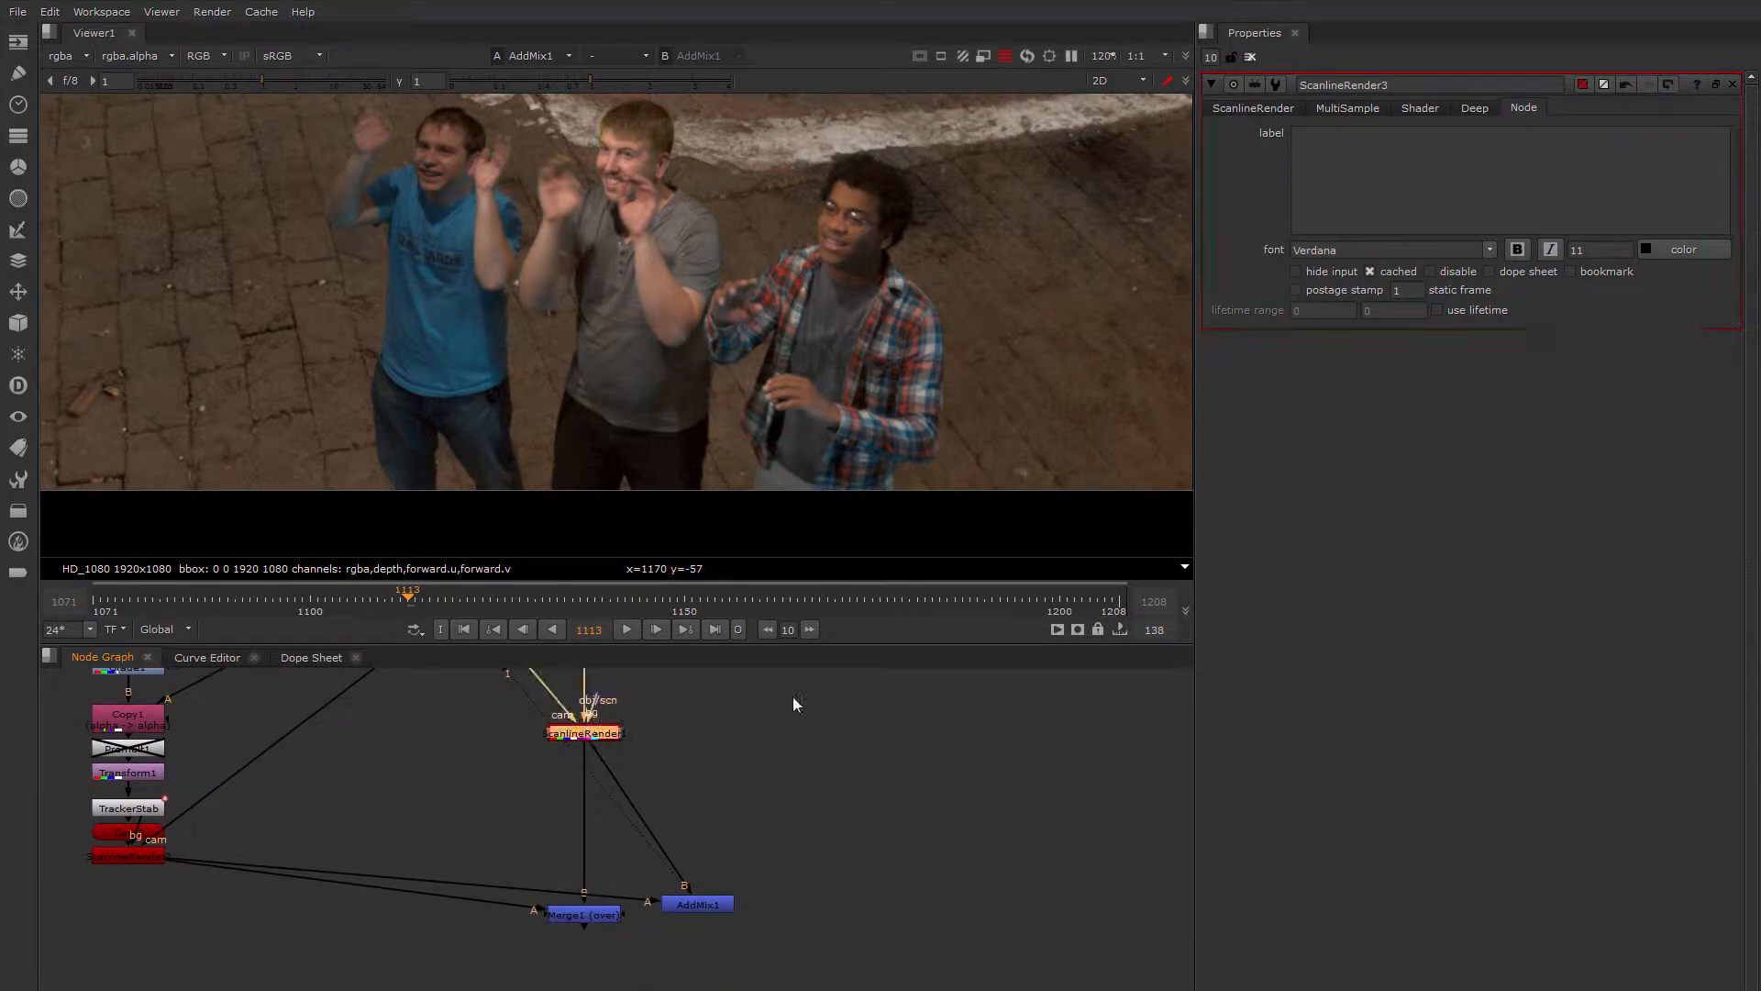
double_click(605, 737)
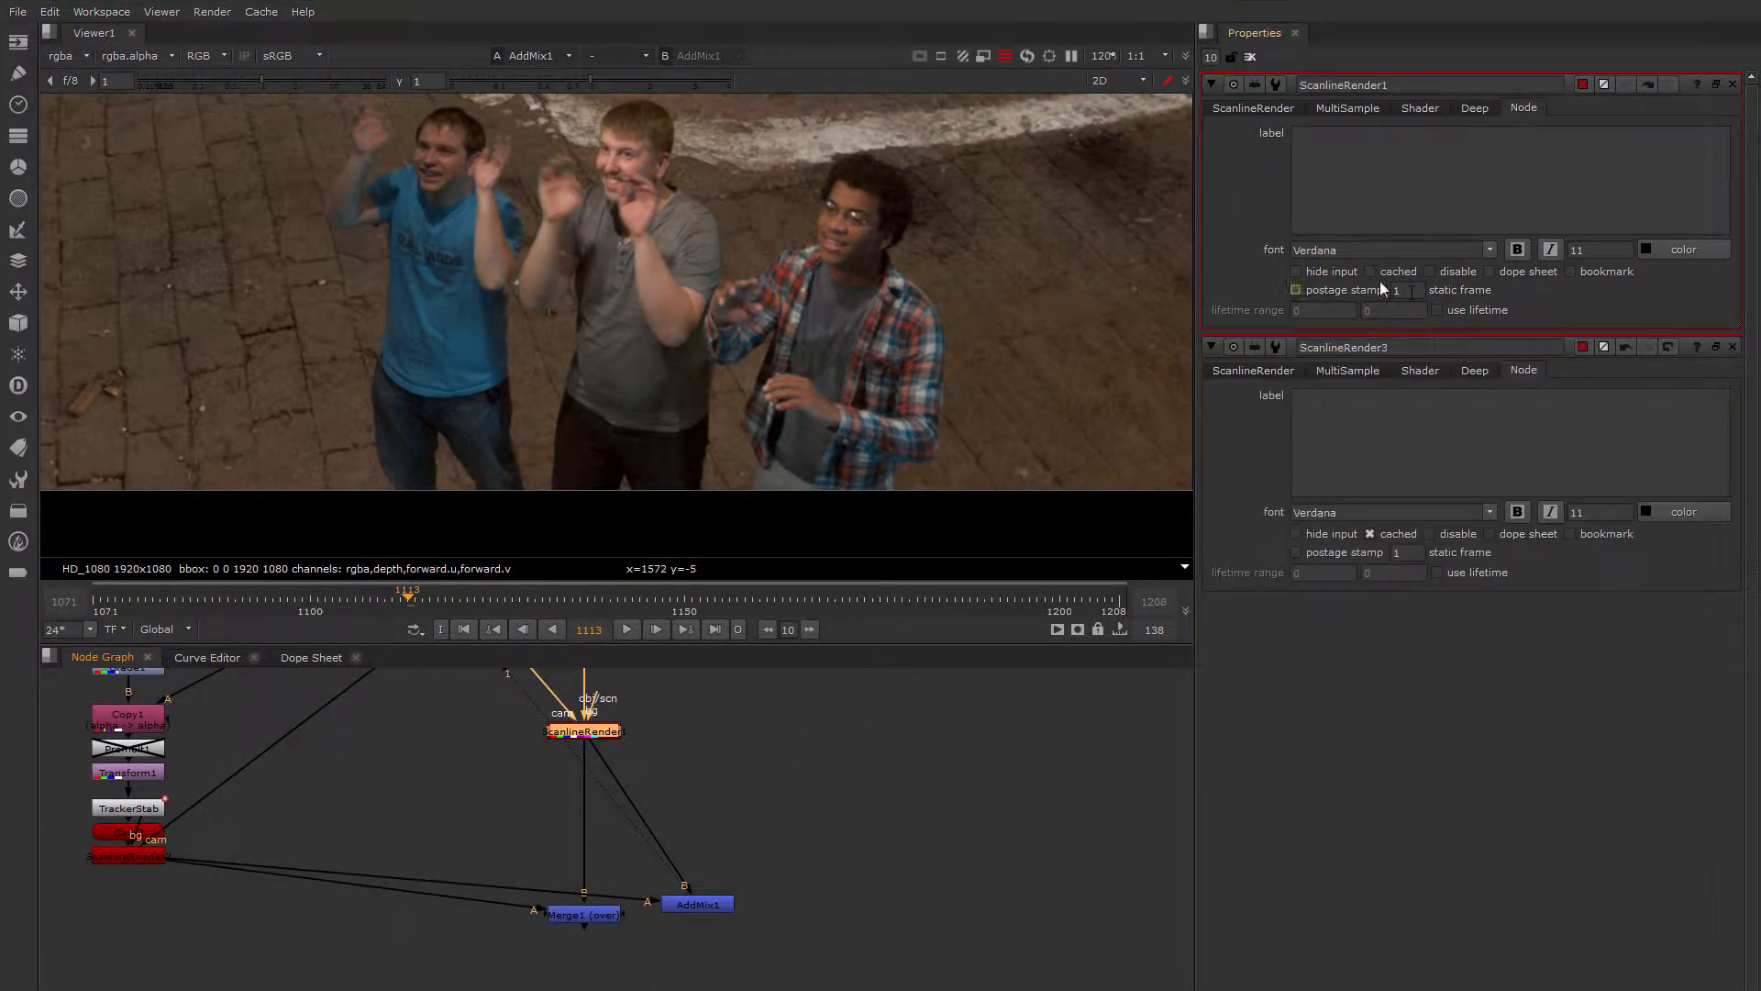
left_click(1369, 273)
left_click(746, 787)
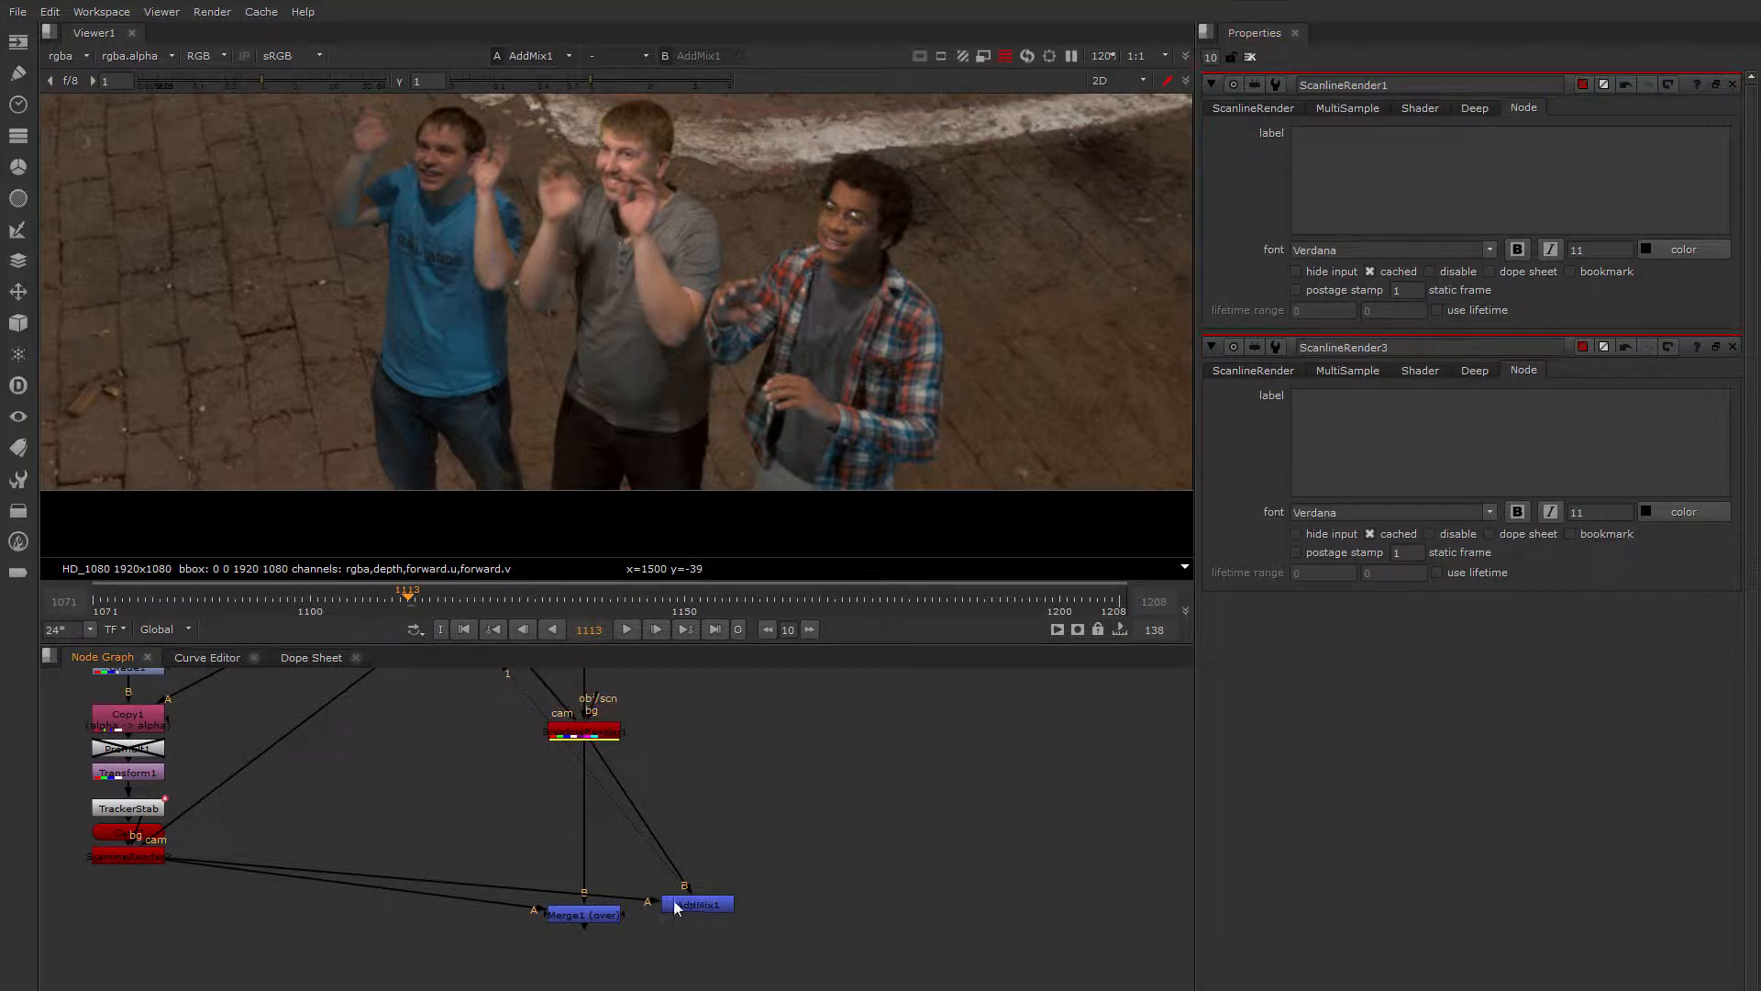
Delete the Merge1 (over) node and move AddMix1 into its place directly below ScanlineRender1.
left_click(590, 913)
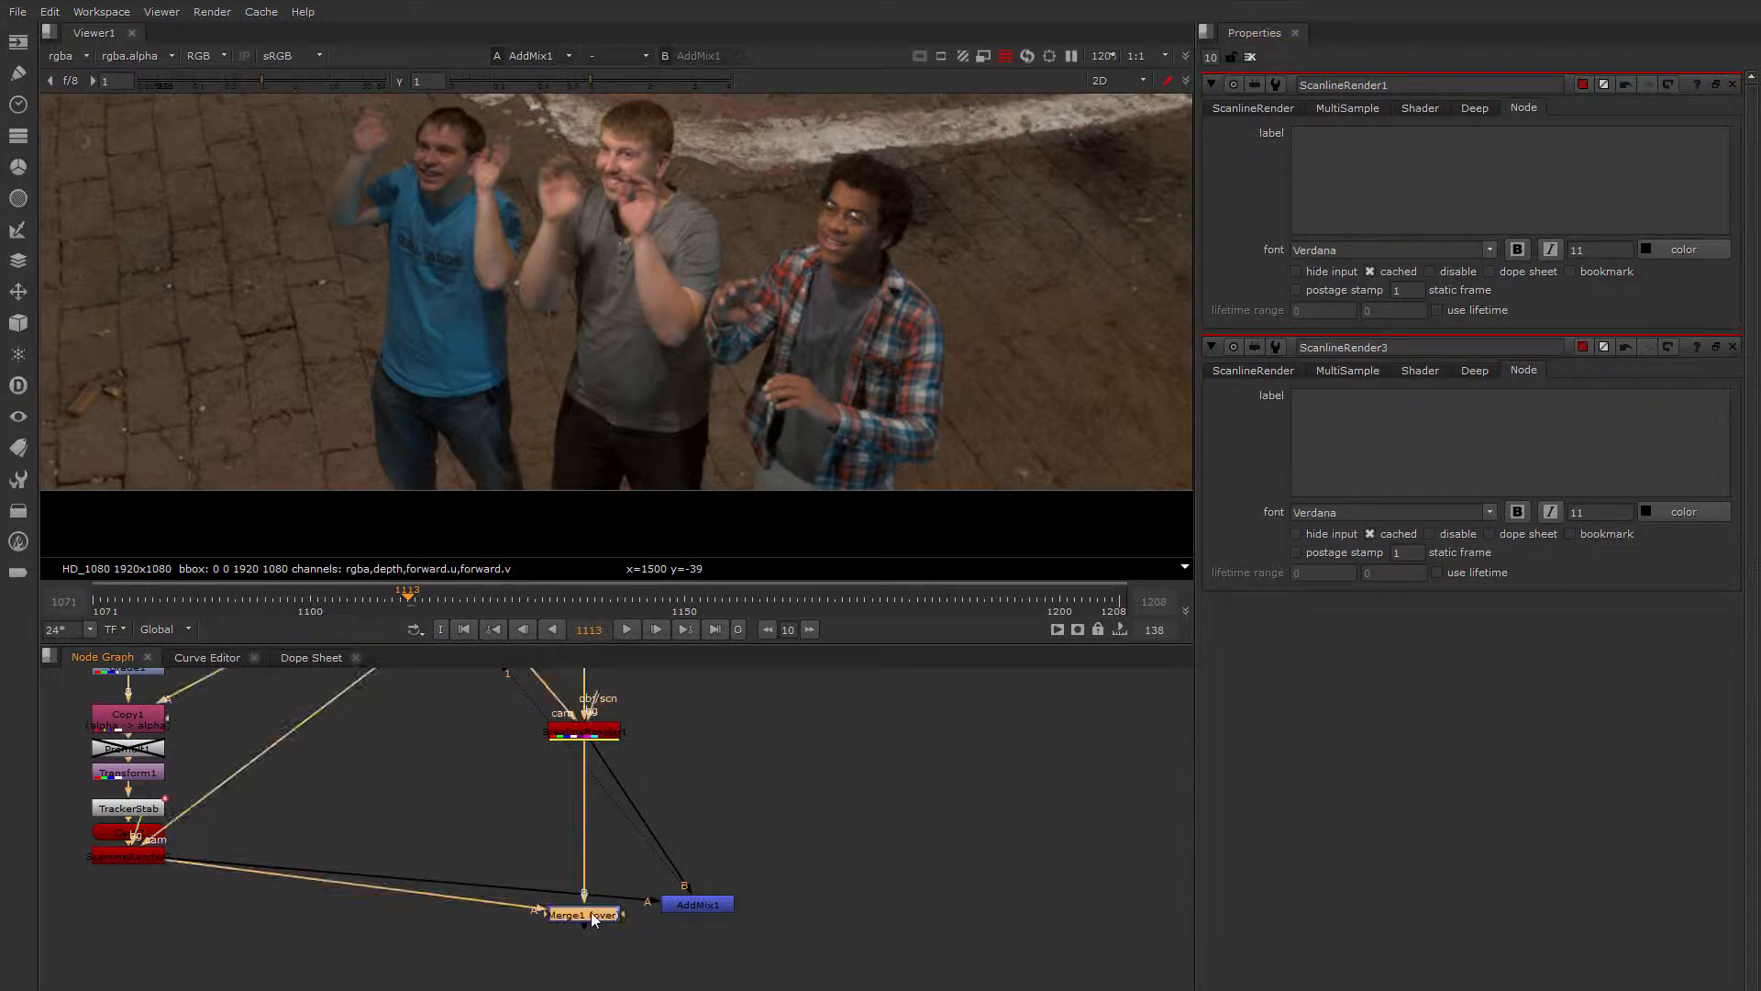
key("Delete")
left_click_drag(720, 905, 590, 907)
middle_click_drag(578, 817, 699, 783)
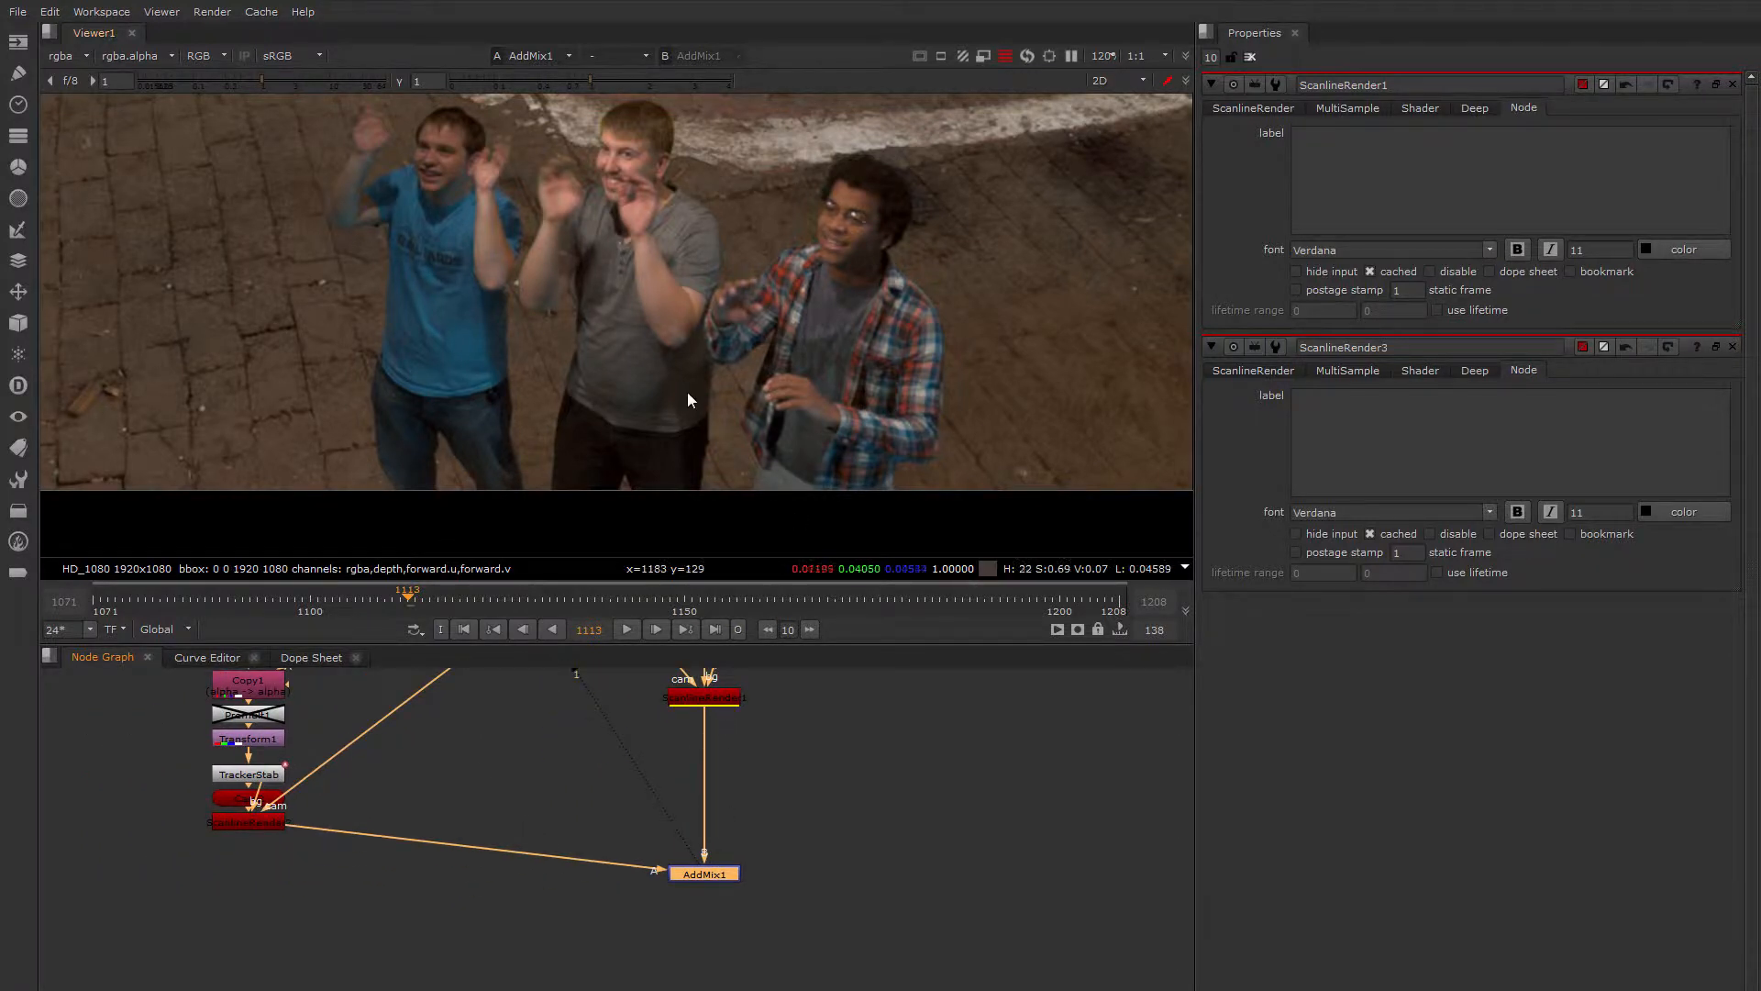
Examine the three men's faces, hands, clothing and keyed edges against the floor in the AddMix1 composite.
scroll(704, 816, "down", 3)
middle_click_drag(456, 738, 677, 822)
middle_click_drag(723, 219, 731, 302)
scroll(730, 309, "up", 2)
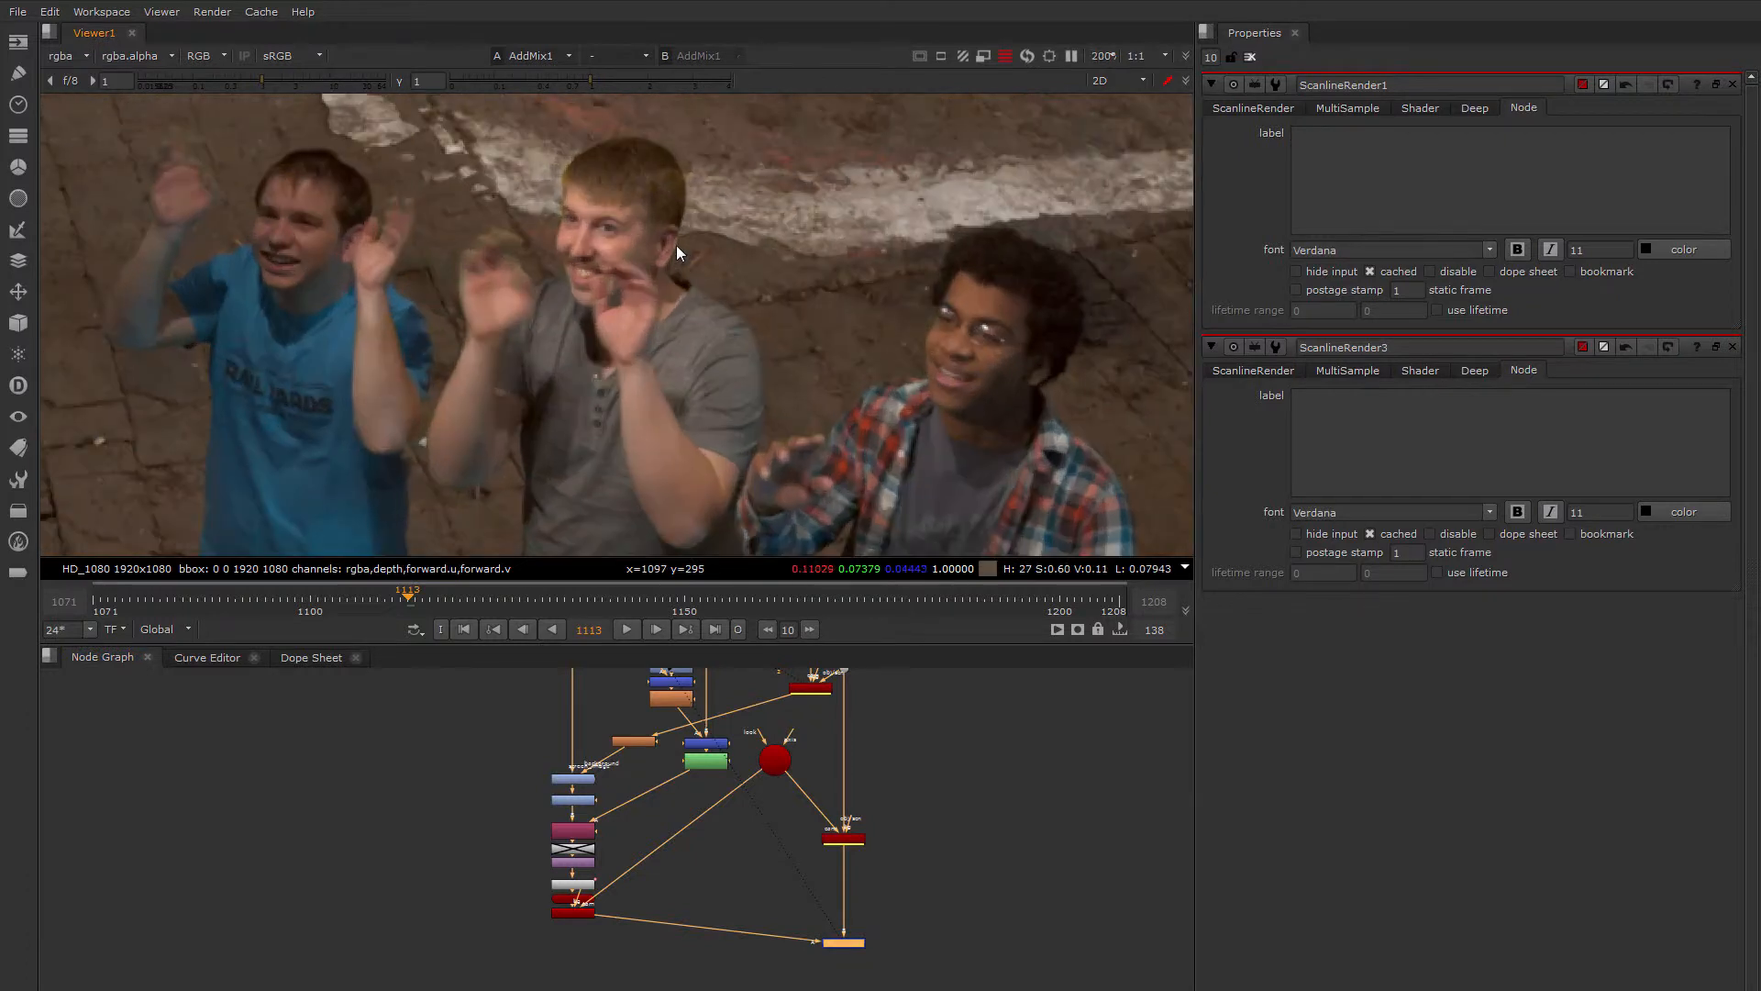
scroll(870, 369, "up", 1)
middle_click_drag(921, 364, 711, 288)
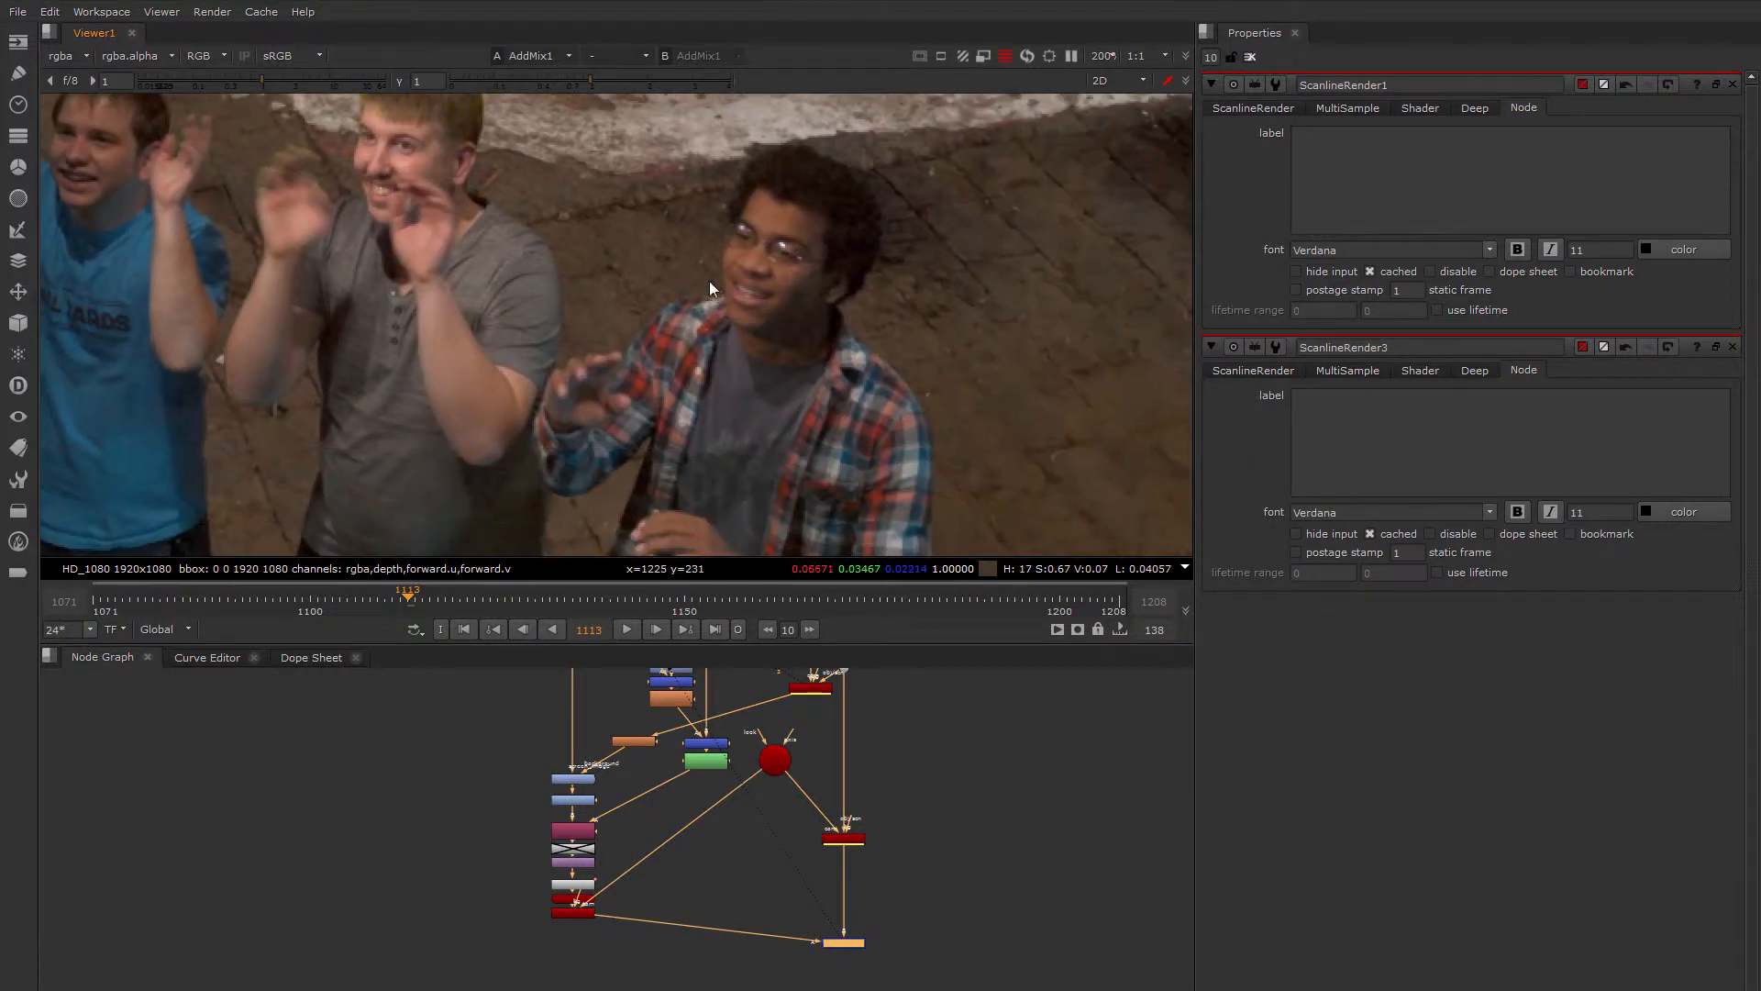
scroll(858, 216, "up", 2)
scroll(856, 389, "down", 2)
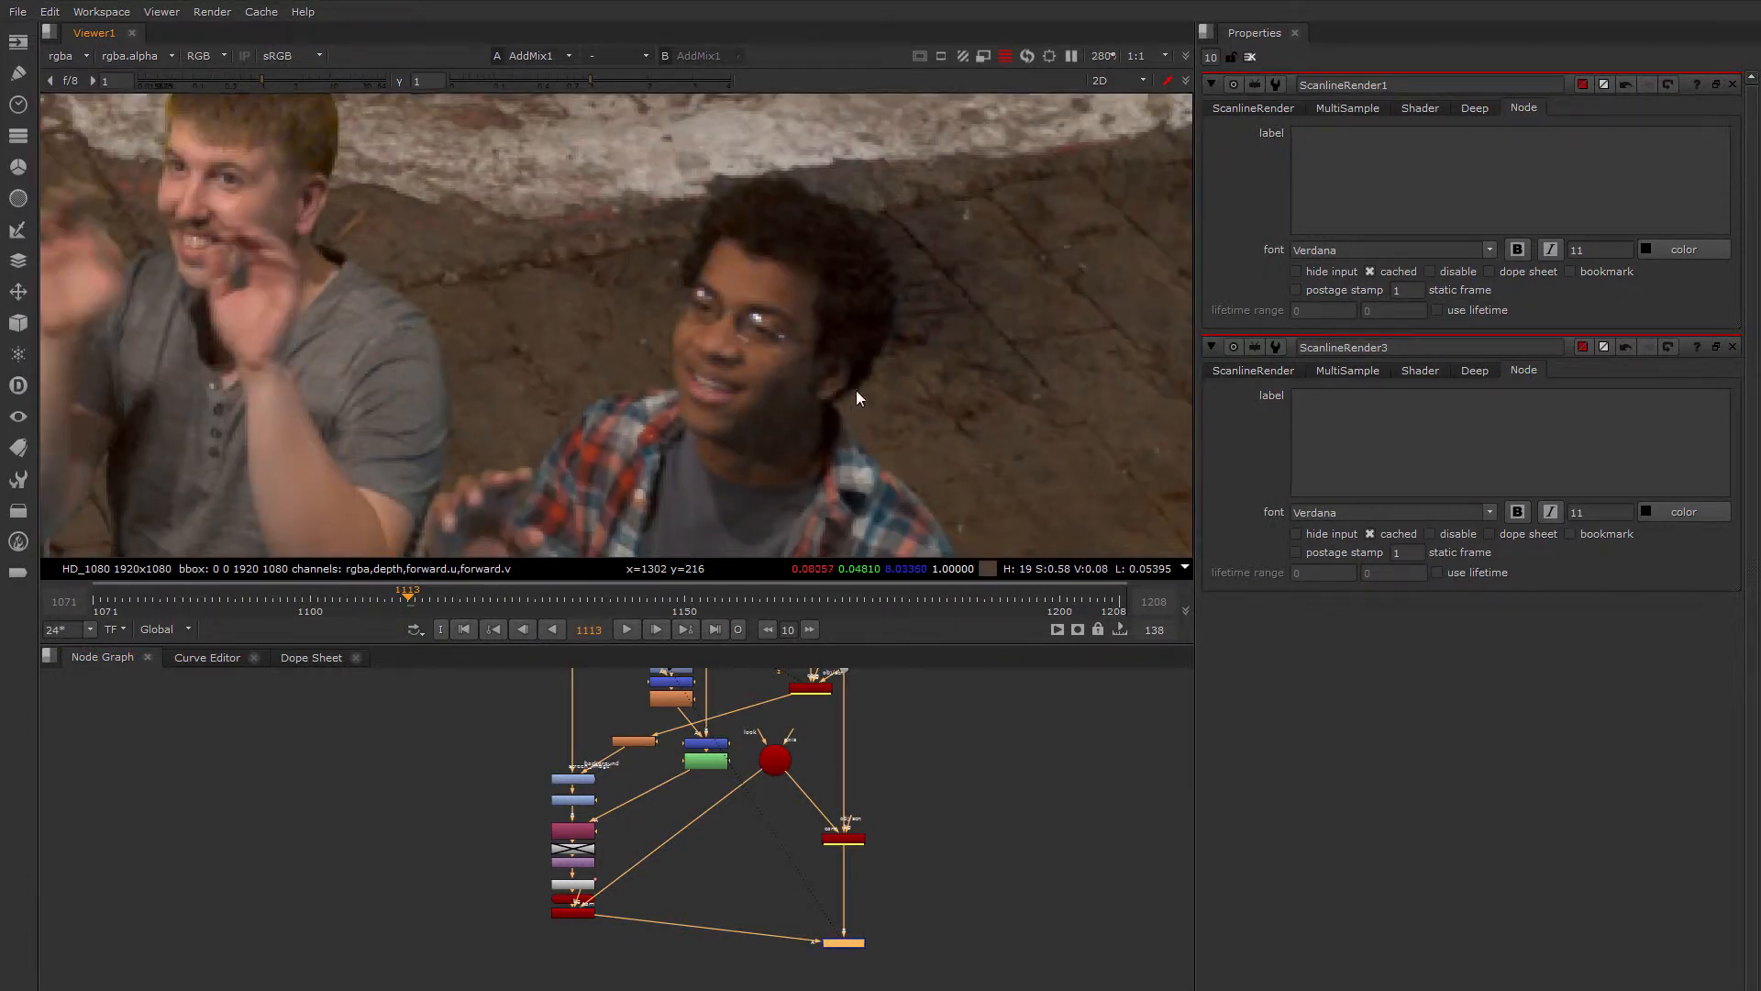
middle_click_drag(856, 389, 897, 261)
scroll(683, 395, "up", 1)
middle_click_drag(659, 416, 712, 227)
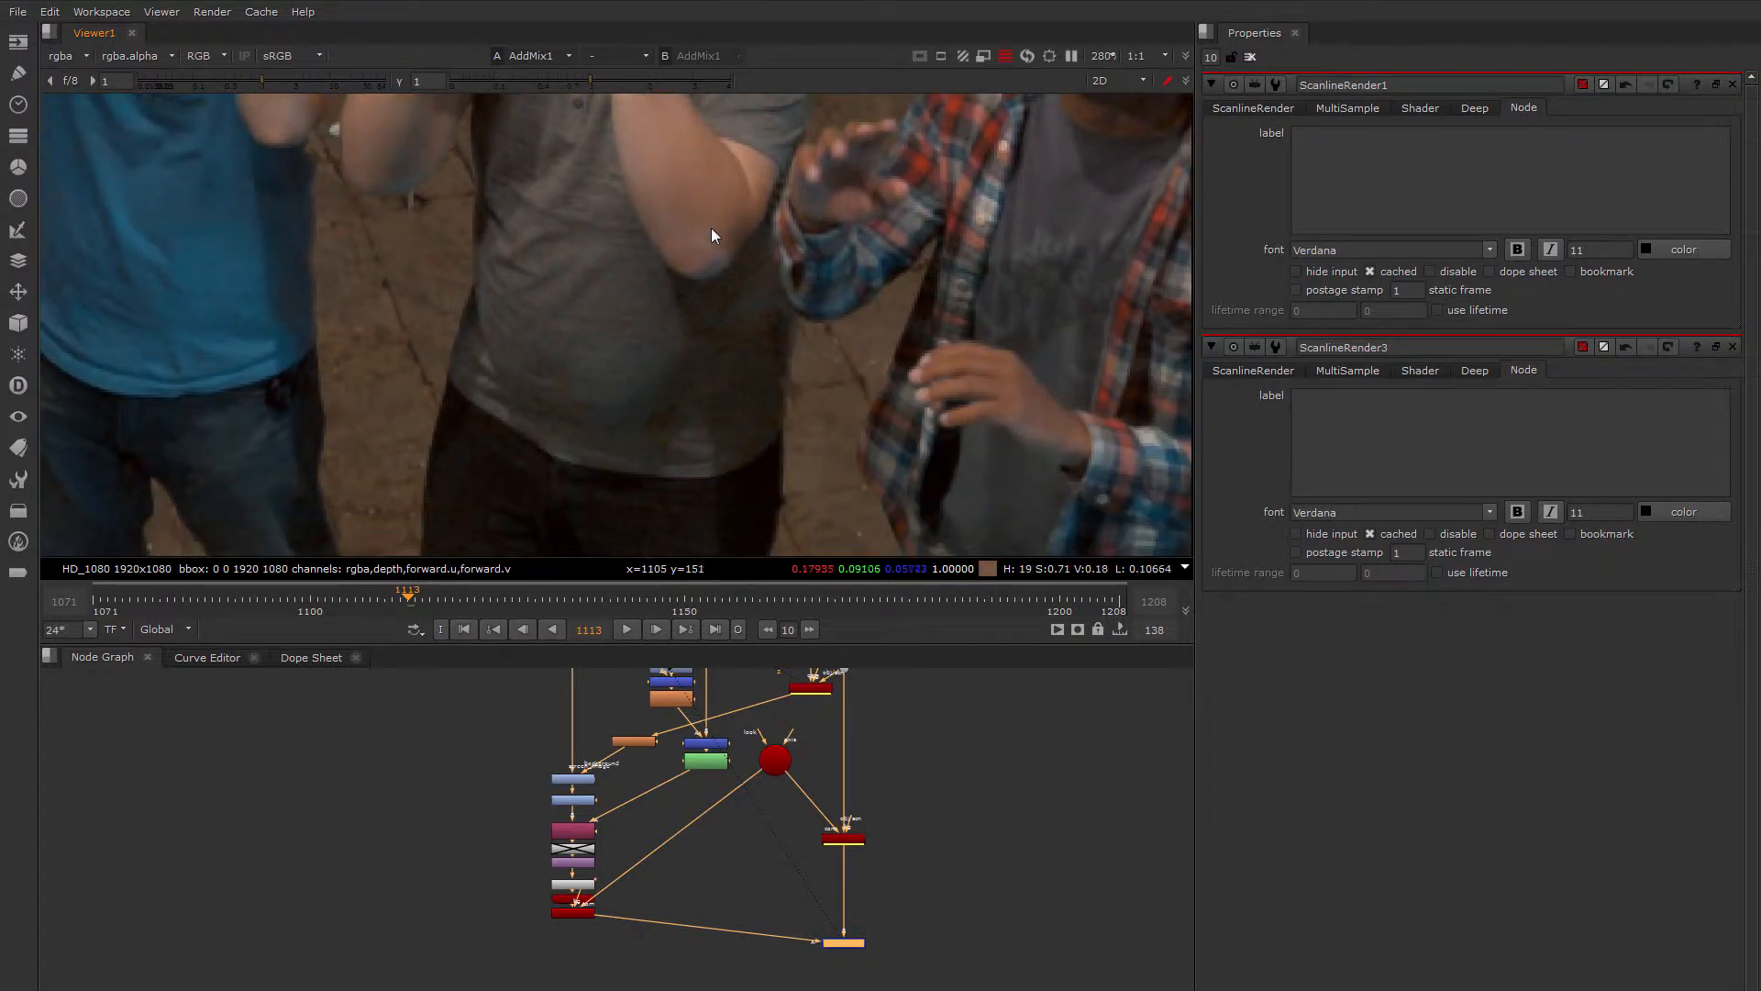
middle_click_drag(592, 410, 757, 246)
middle_click_drag(259, 129, 489, 268)
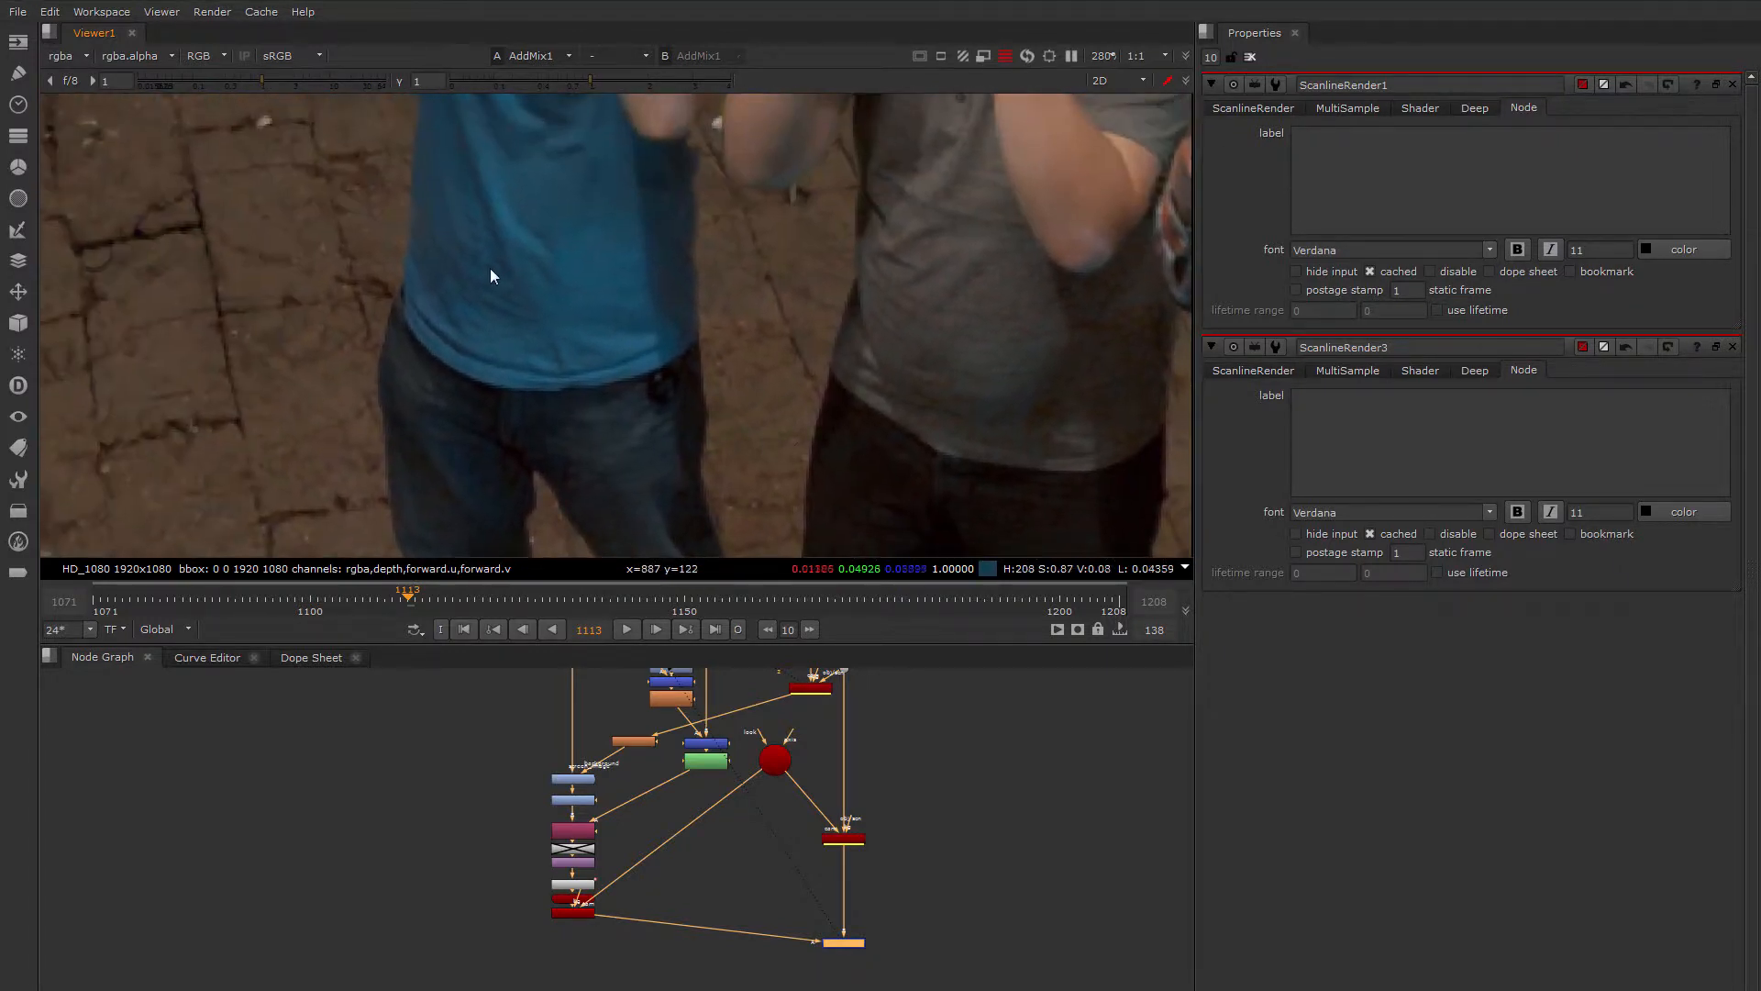
middle_click_drag(972, 326, 514, 437)
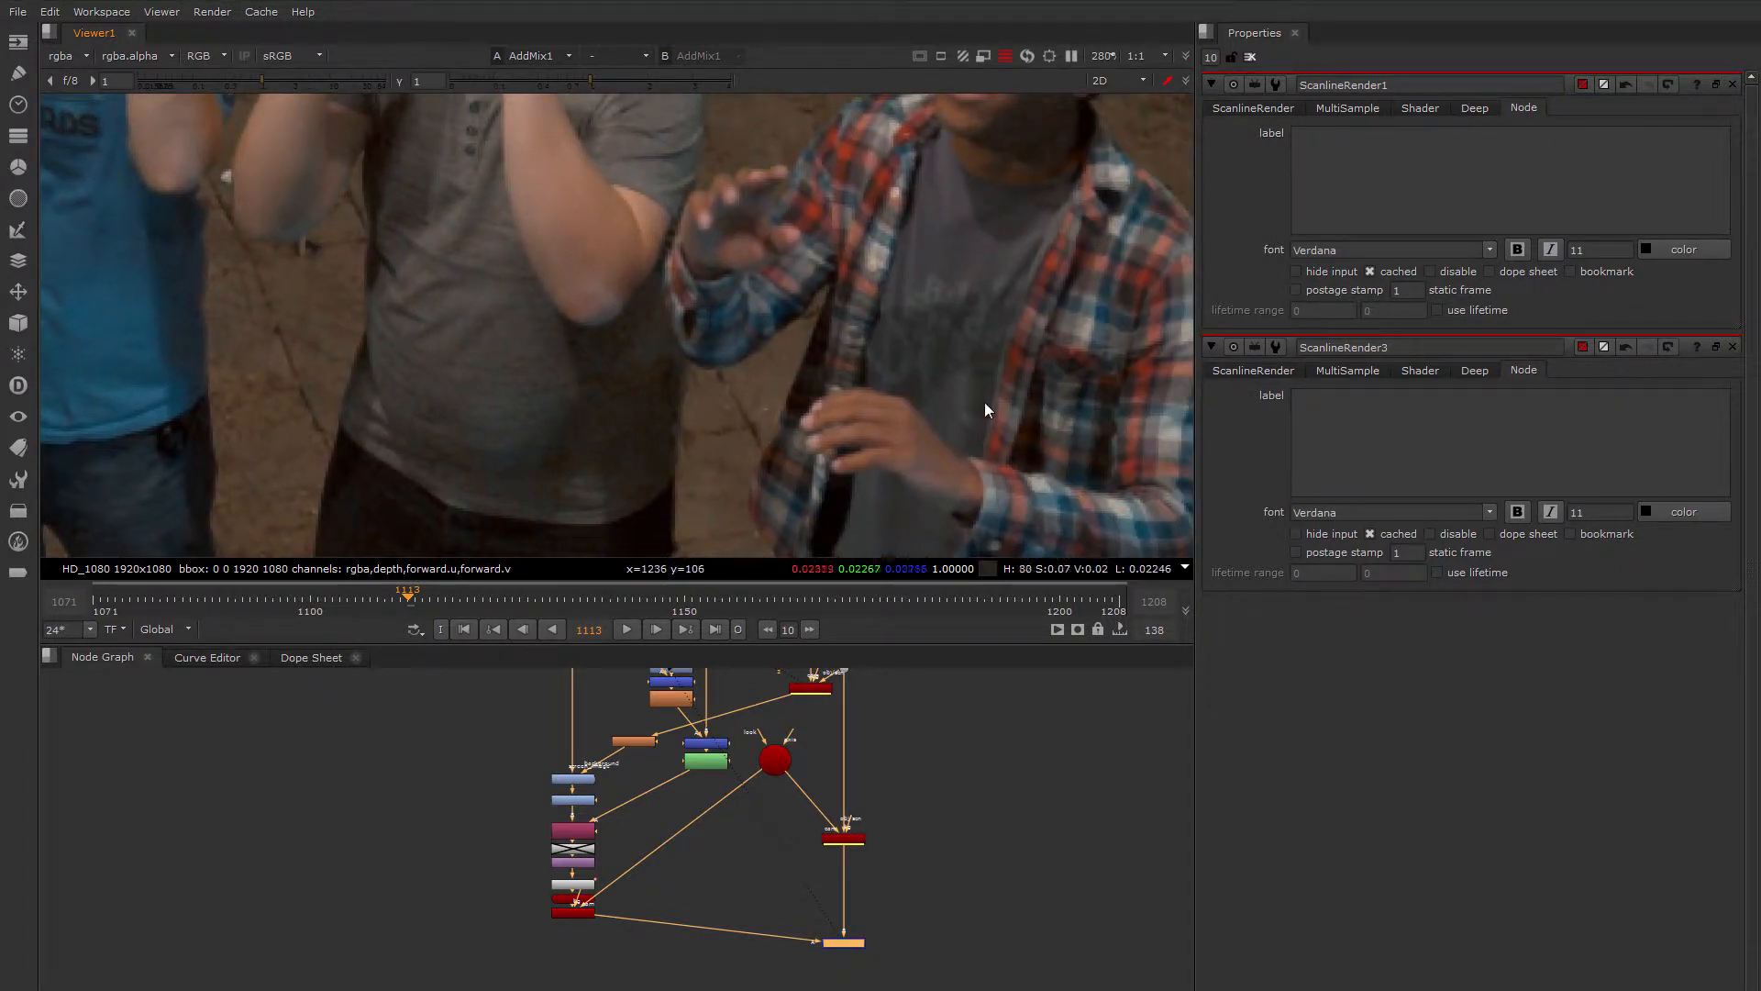
middle_click_drag(915, 307, 844, 395)
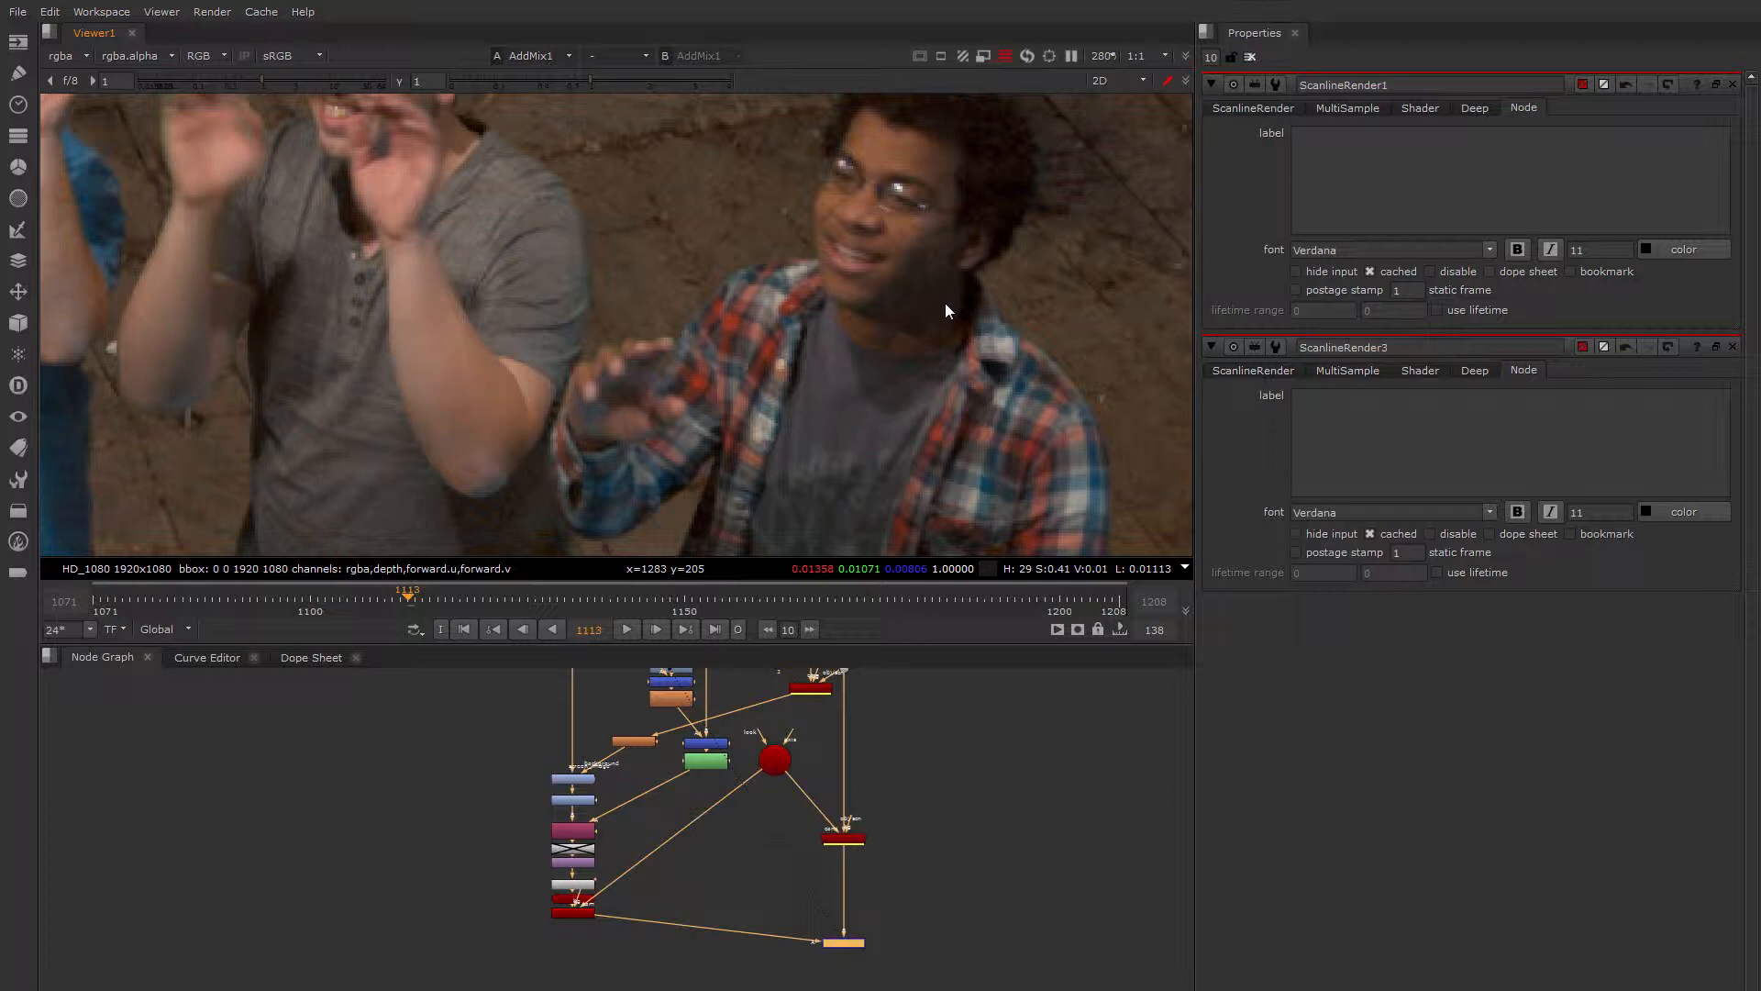
scroll(906, 261, "down", 3)
middle_click_drag(943, 367, 1018, 393)
scroll(815, 309, "down", 3)
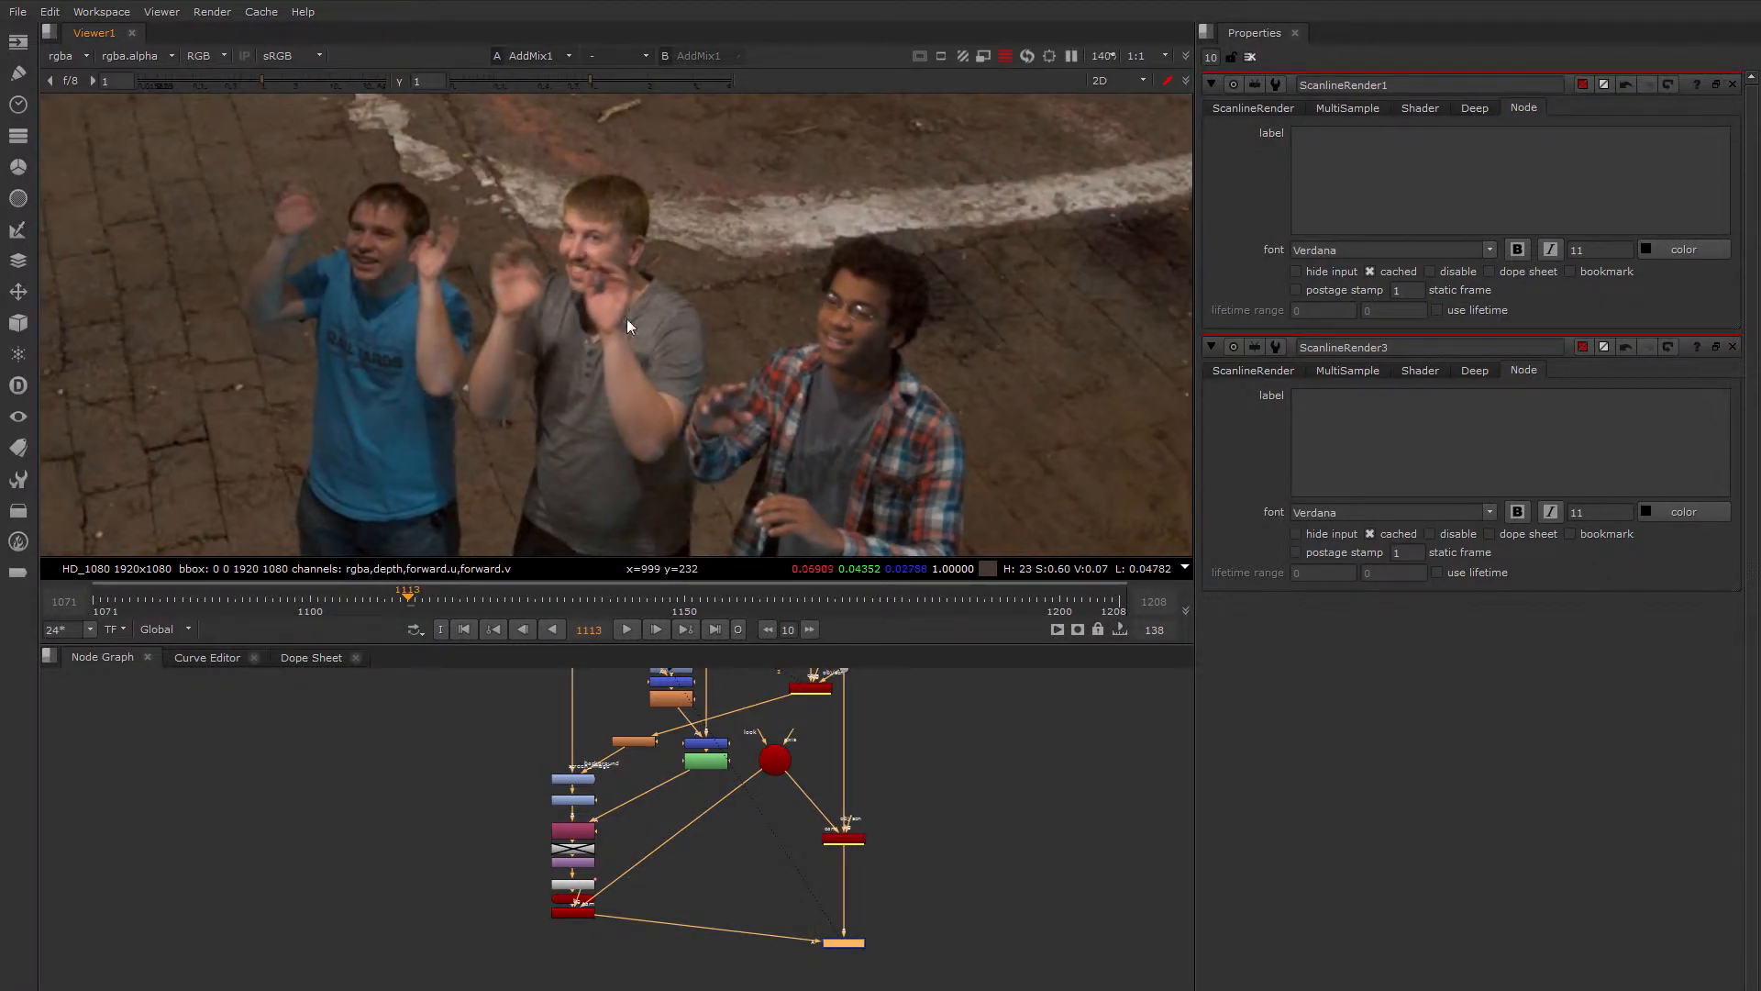
middle_click_drag(625, 318, 657, 294)
middle_click_drag(422, 389, 491, 349)
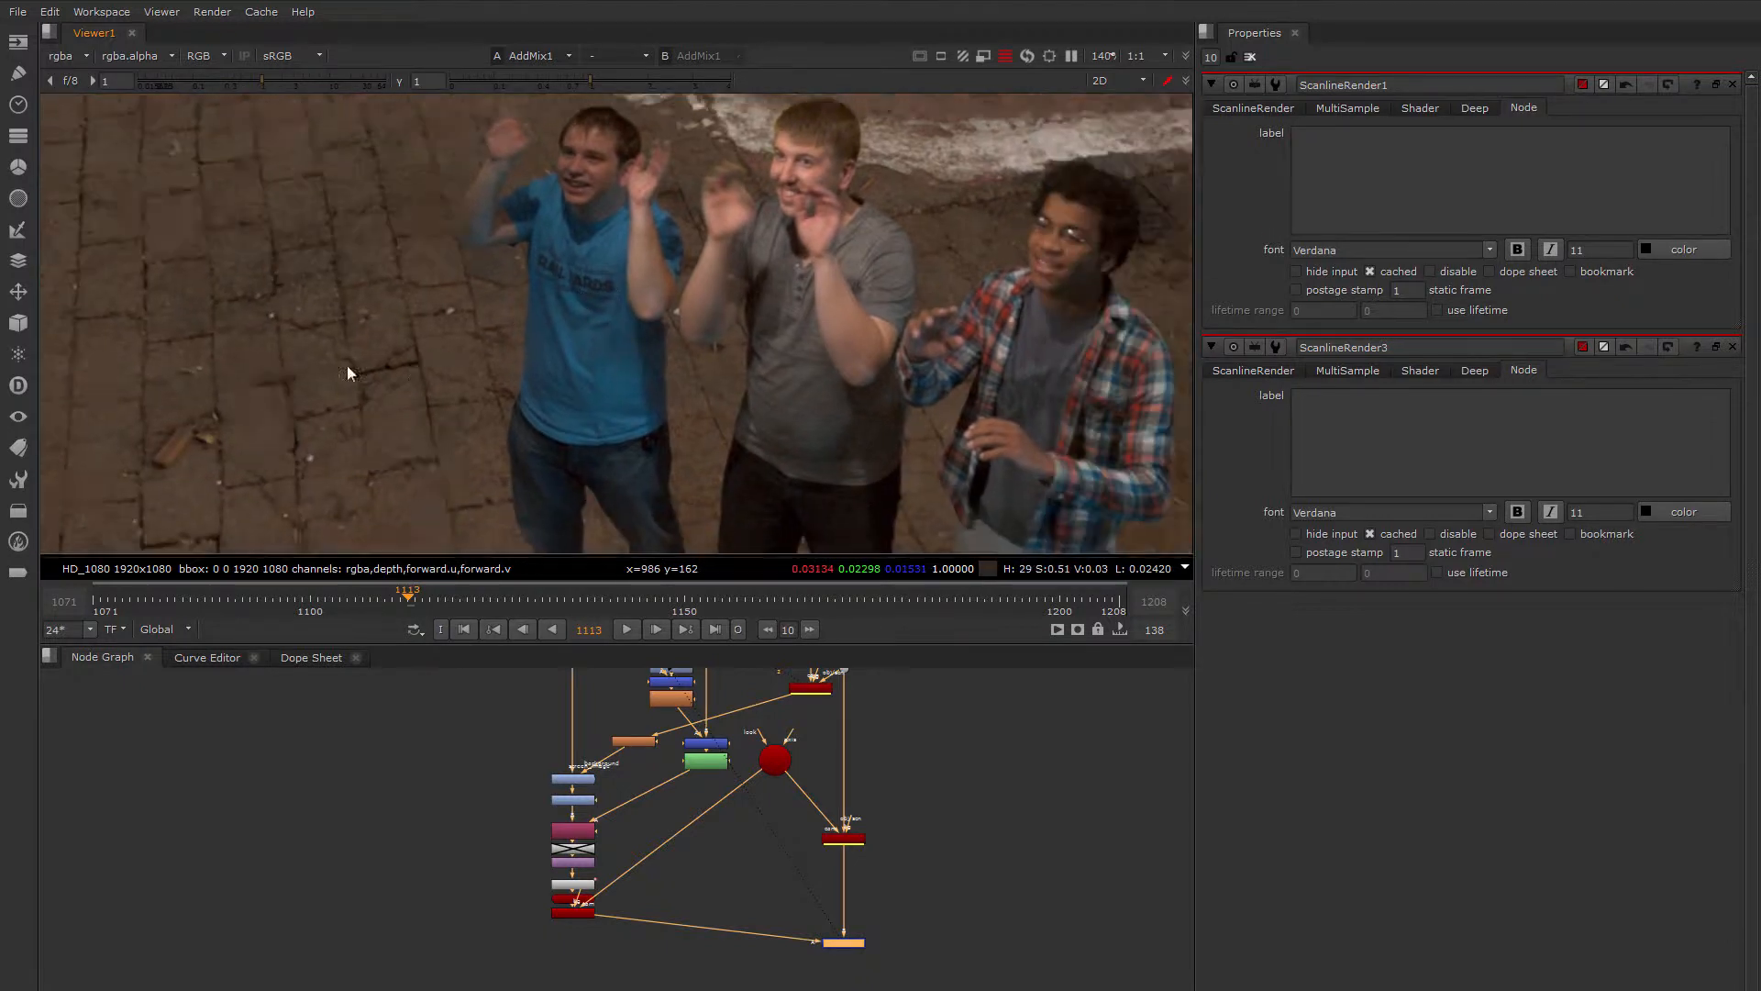
middle_click_drag(1055, 349, 800, 335)
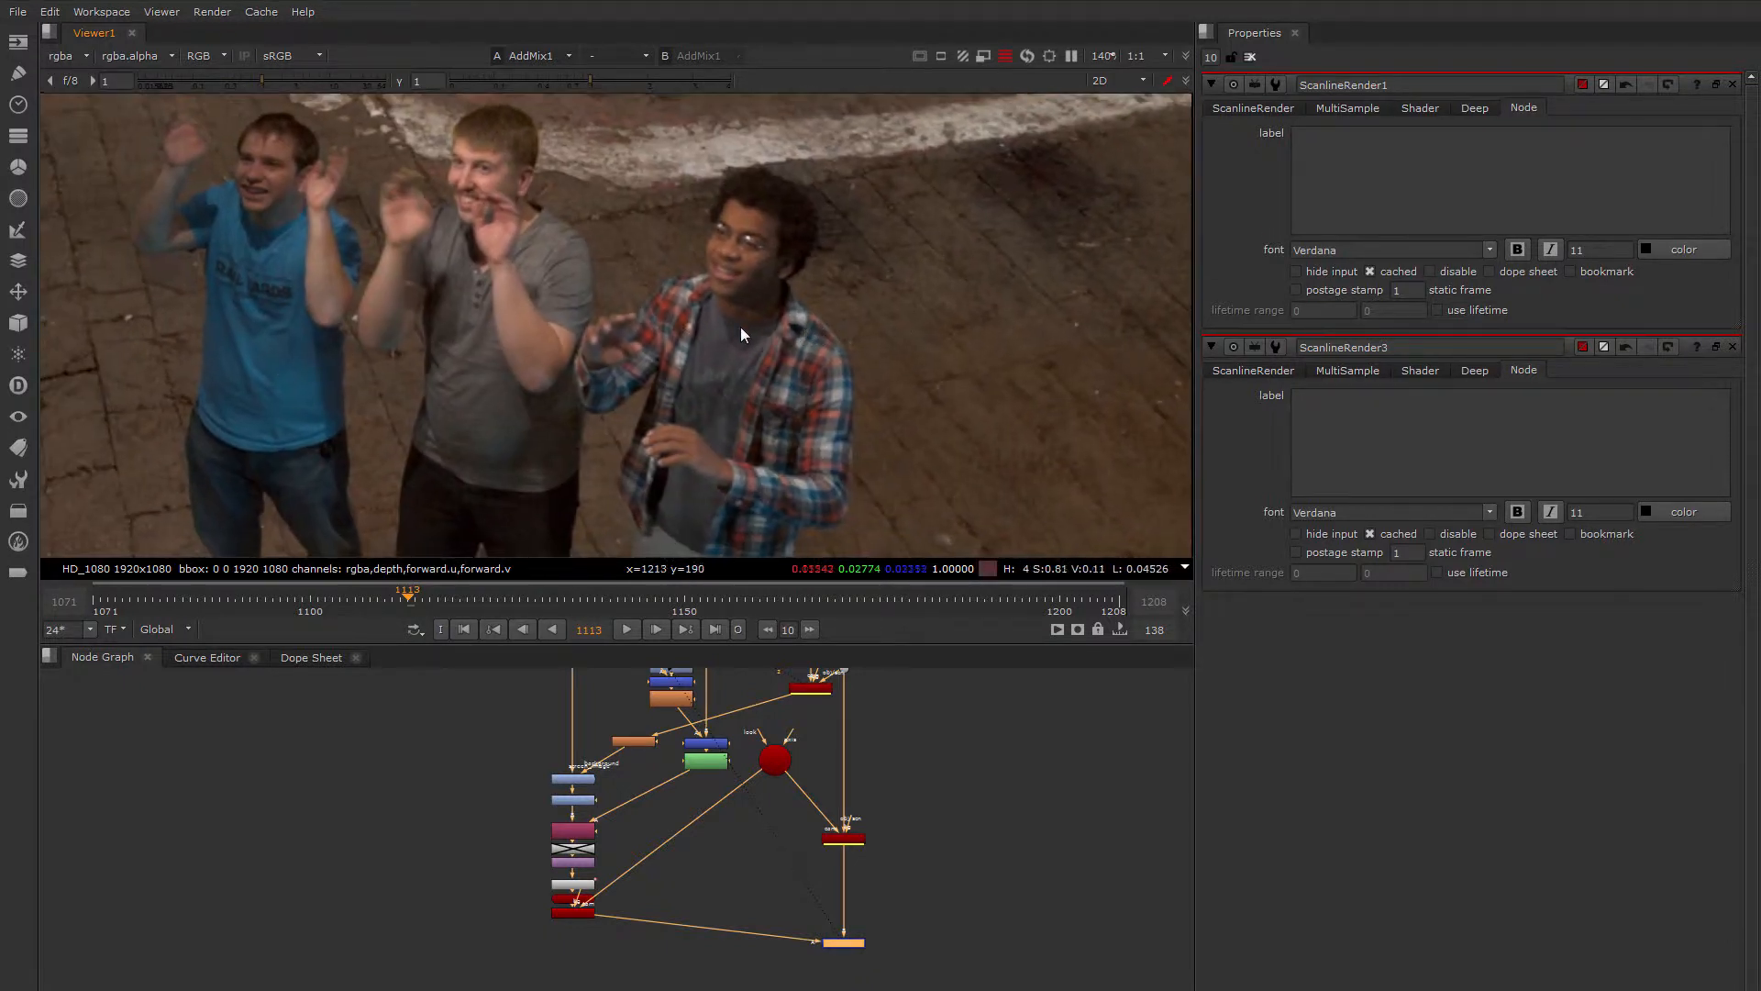
Add a Denoise node and insert it into the pipe below Read3, above the dot.
middle_click_drag(512, 782, 579, 855)
scroll(580, 855, "up", 5)
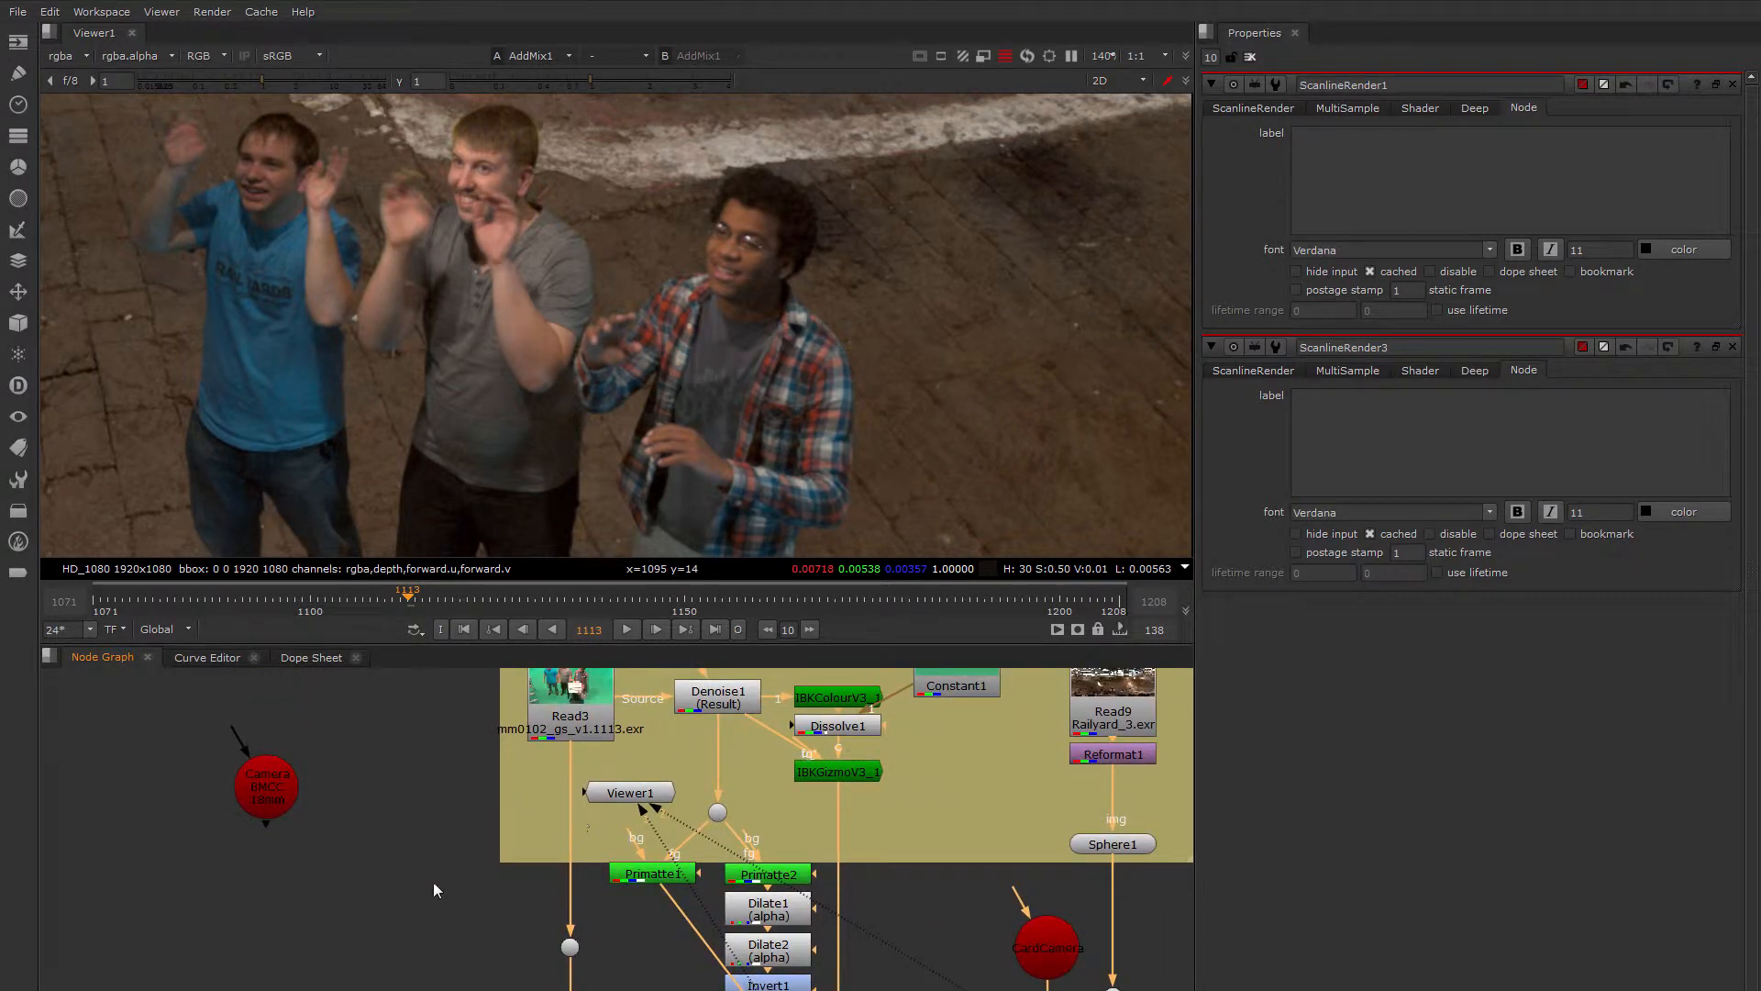
middle_click_drag(433, 882, 465, 850)
key("Tab")
type("Defocus")
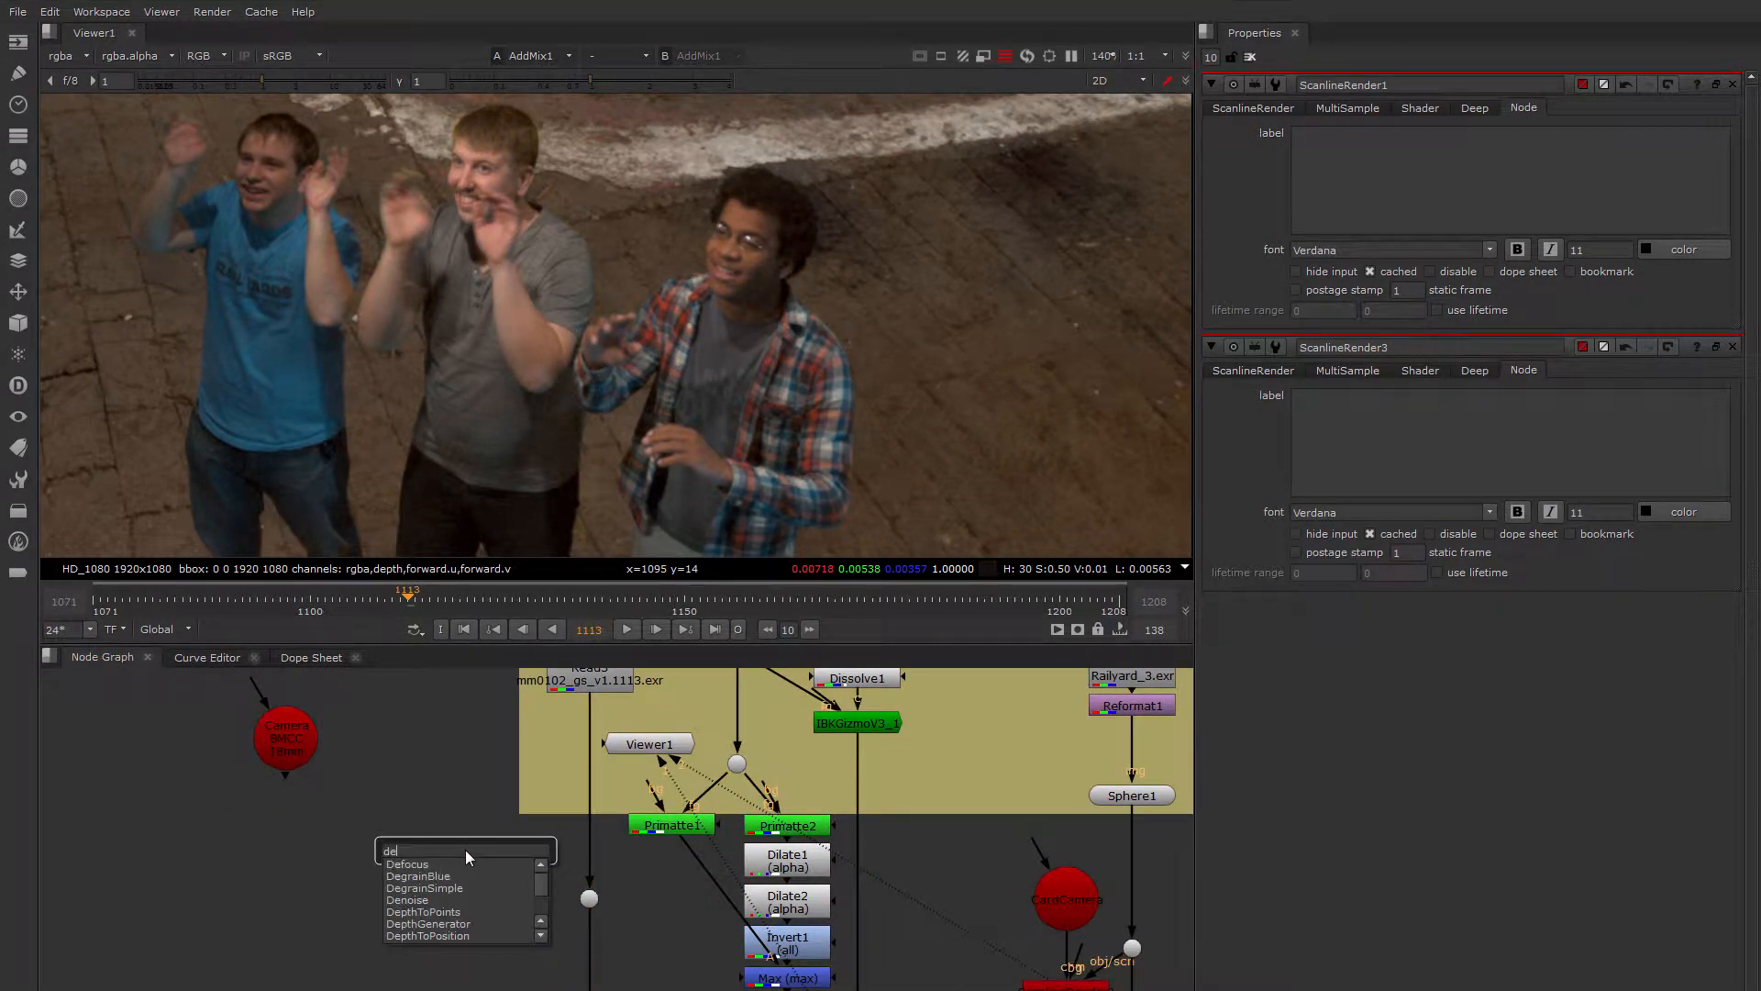
key("Down")
key("Down")
key("Down")
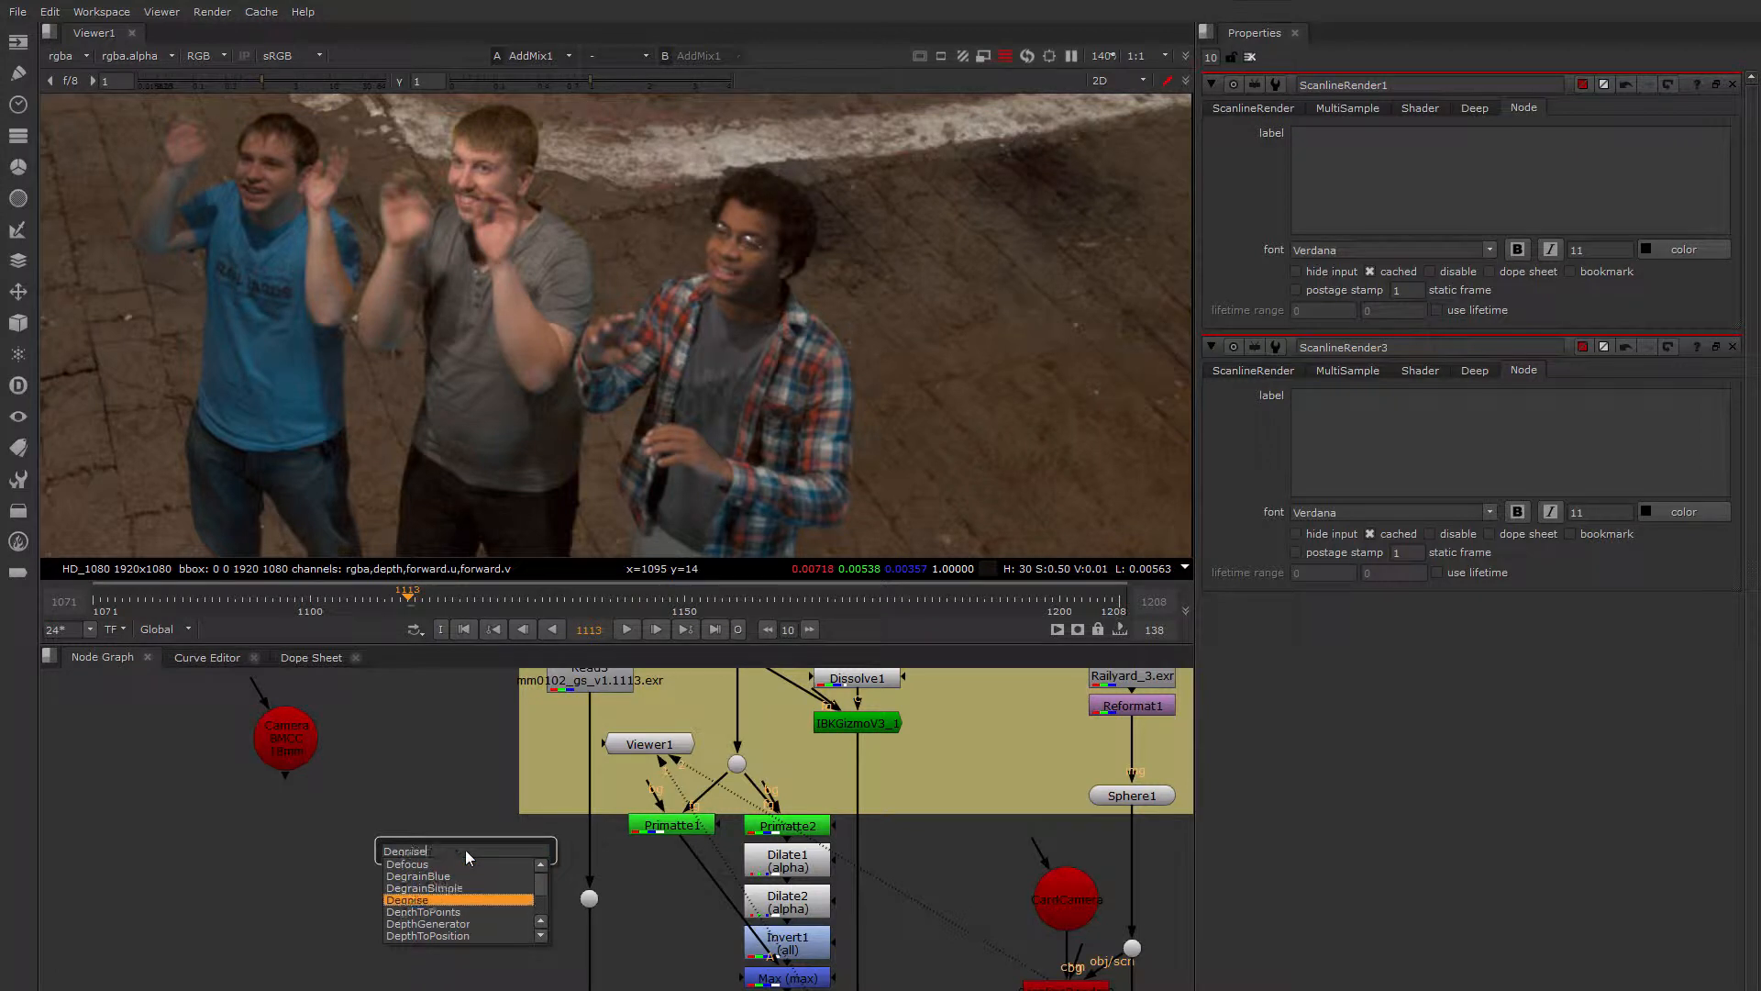
key("Return")
left_click_drag(466, 868, 591, 933)
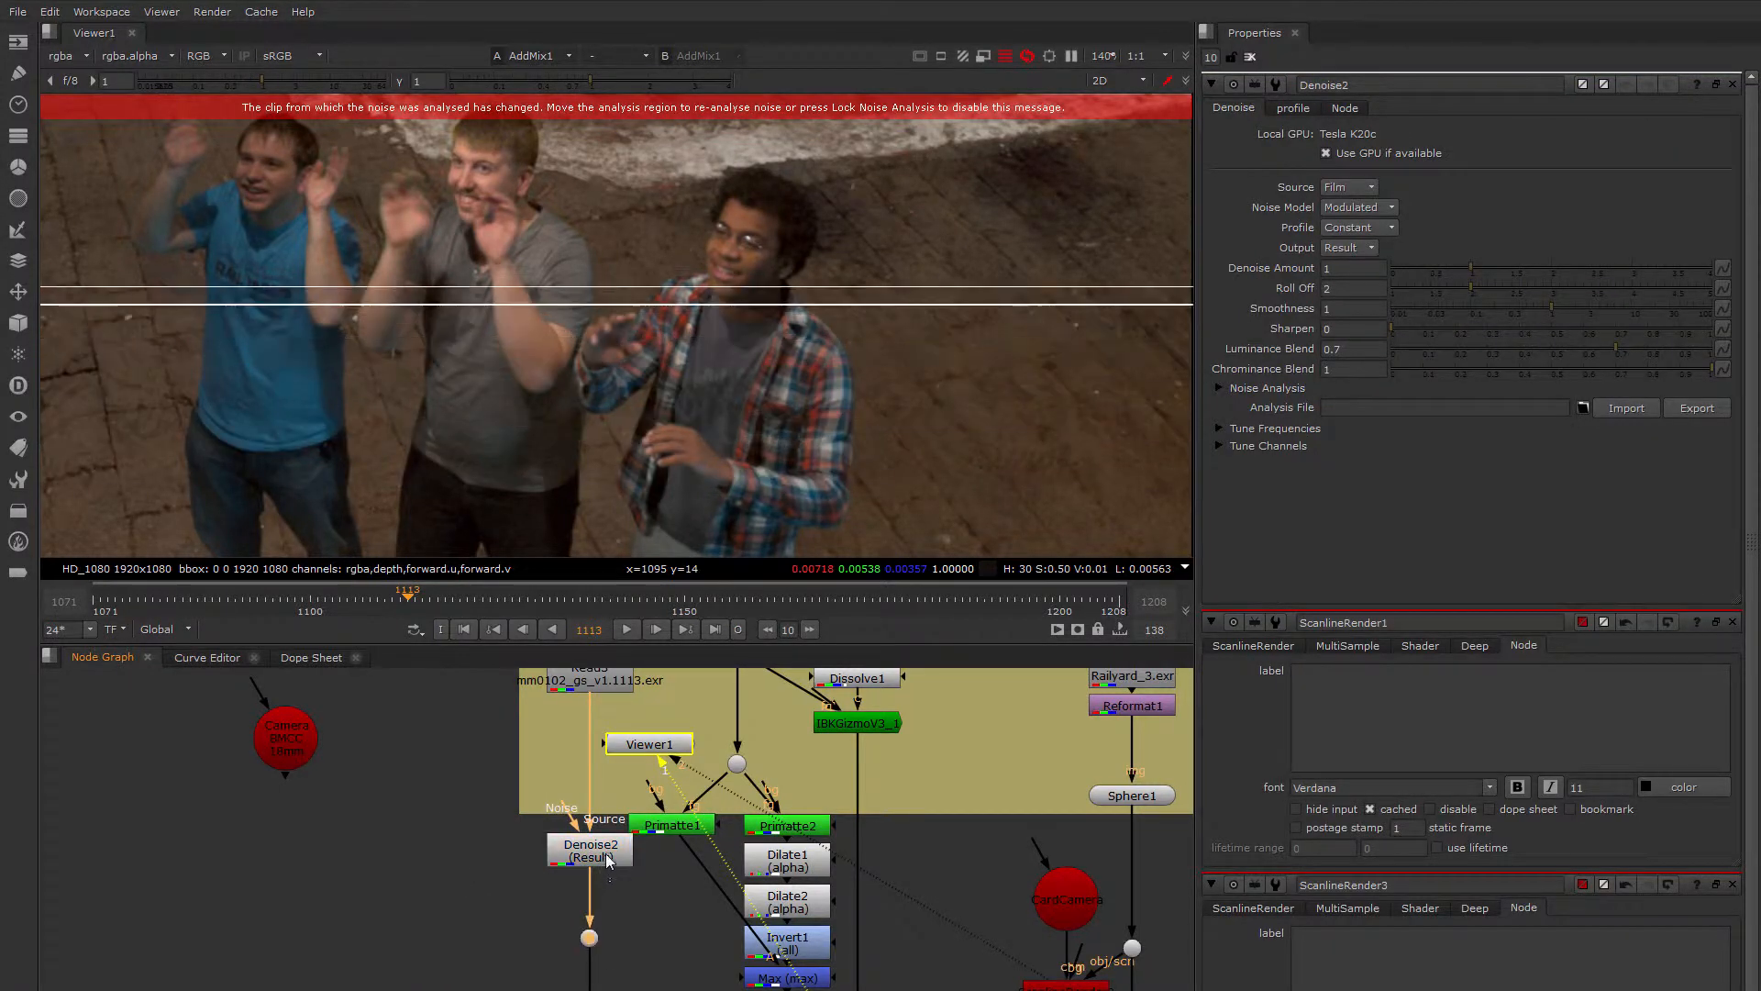
left_click_drag(591, 849, 591, 883)
View the new Denoise2 node and place its analysis region on clean green screen beside the man in the plaid shirt.
middle_click_drag(824, 769, 755, 813)
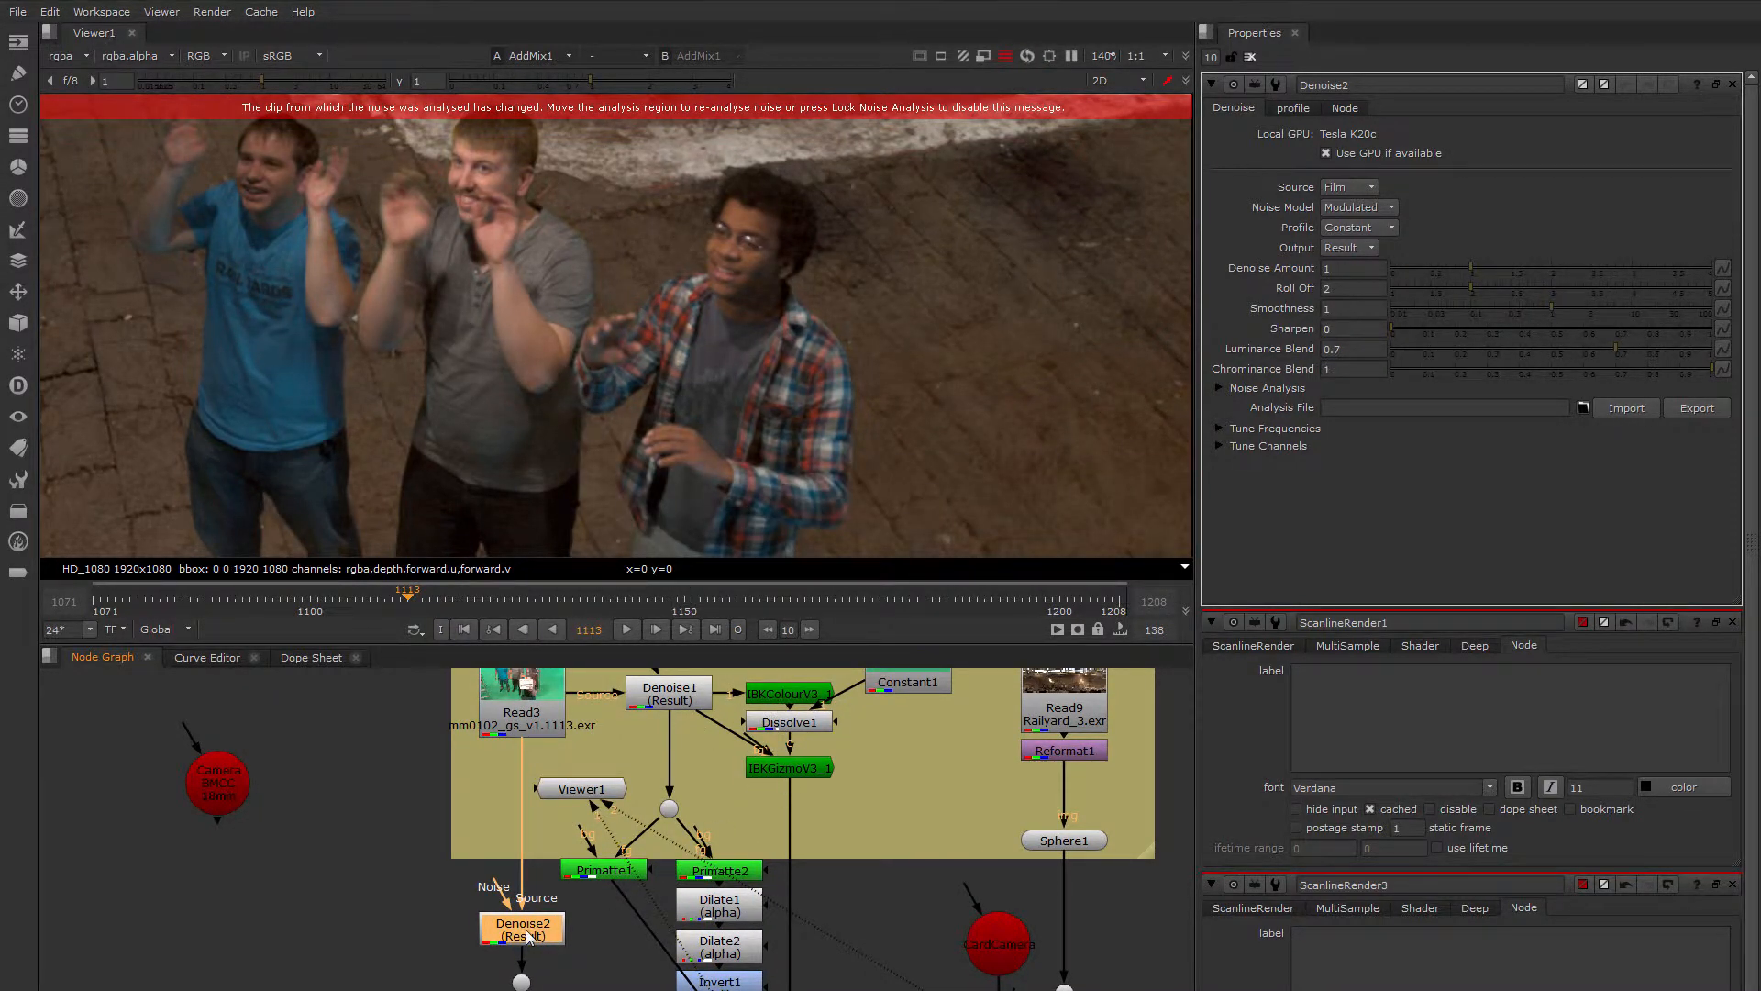
key("1")
scroll(751, 277, "down", 5)
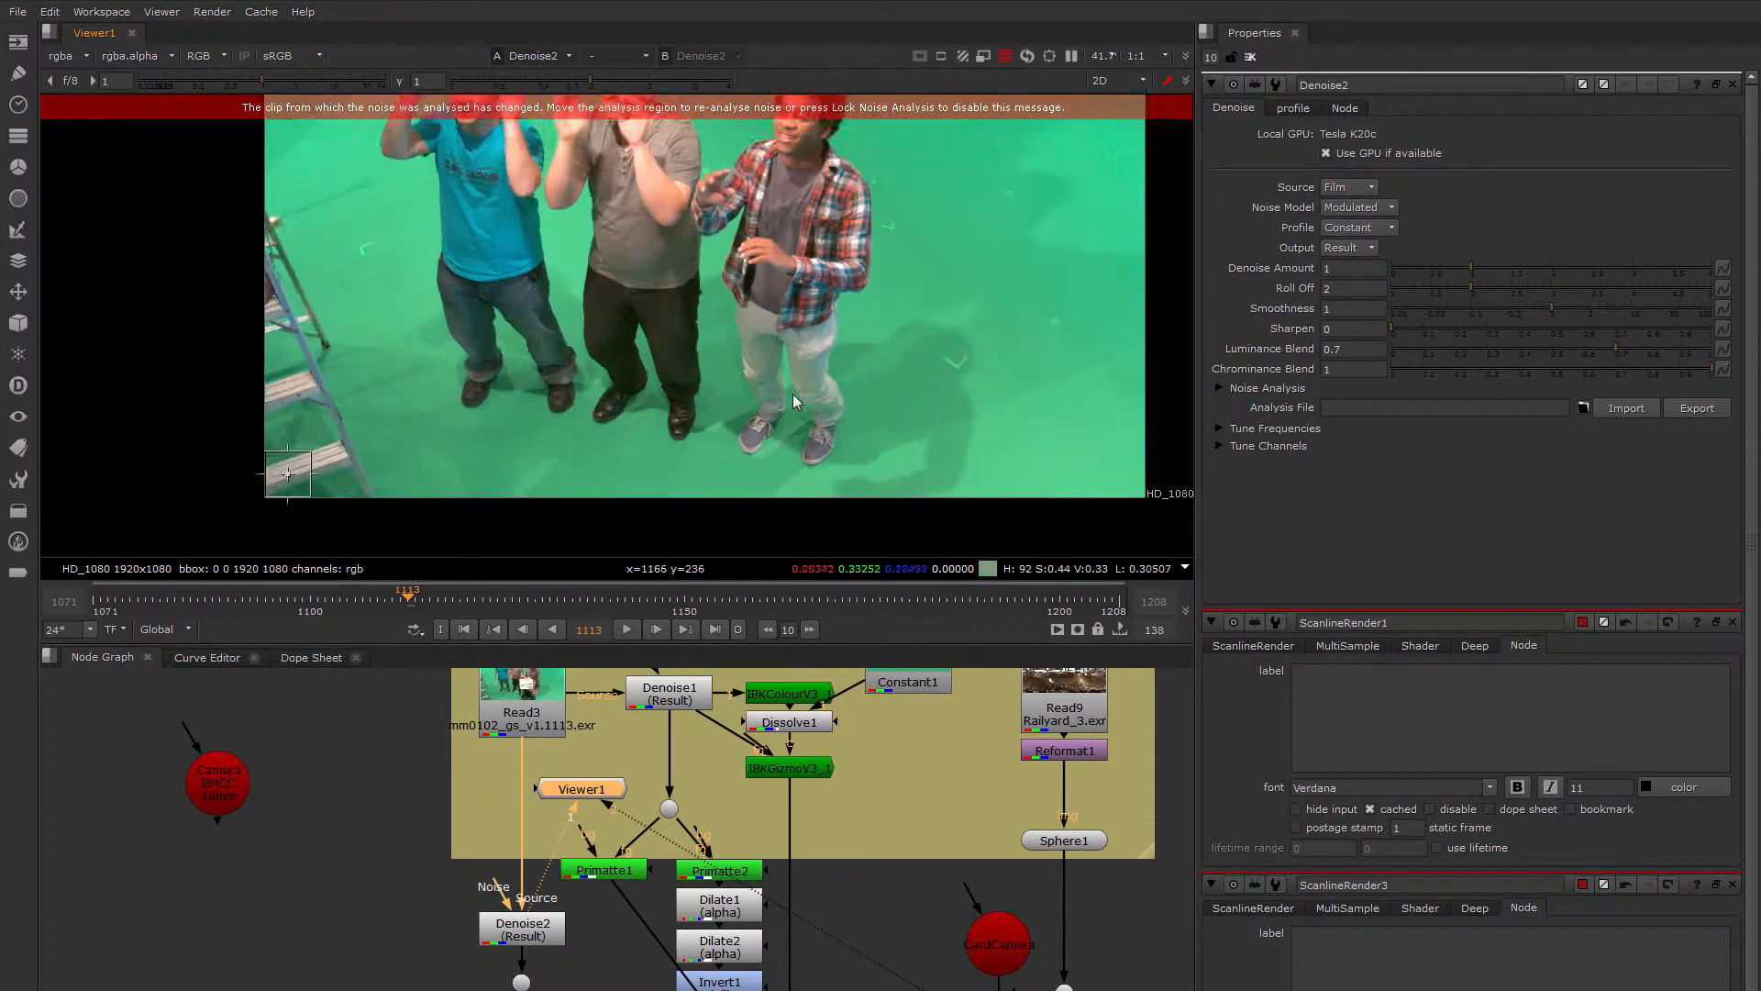
left_click_drag(376, 465, 940, 271)
scroll(807, 293, "up", 4)
middle_click_drag(825, 236, 714, 442)
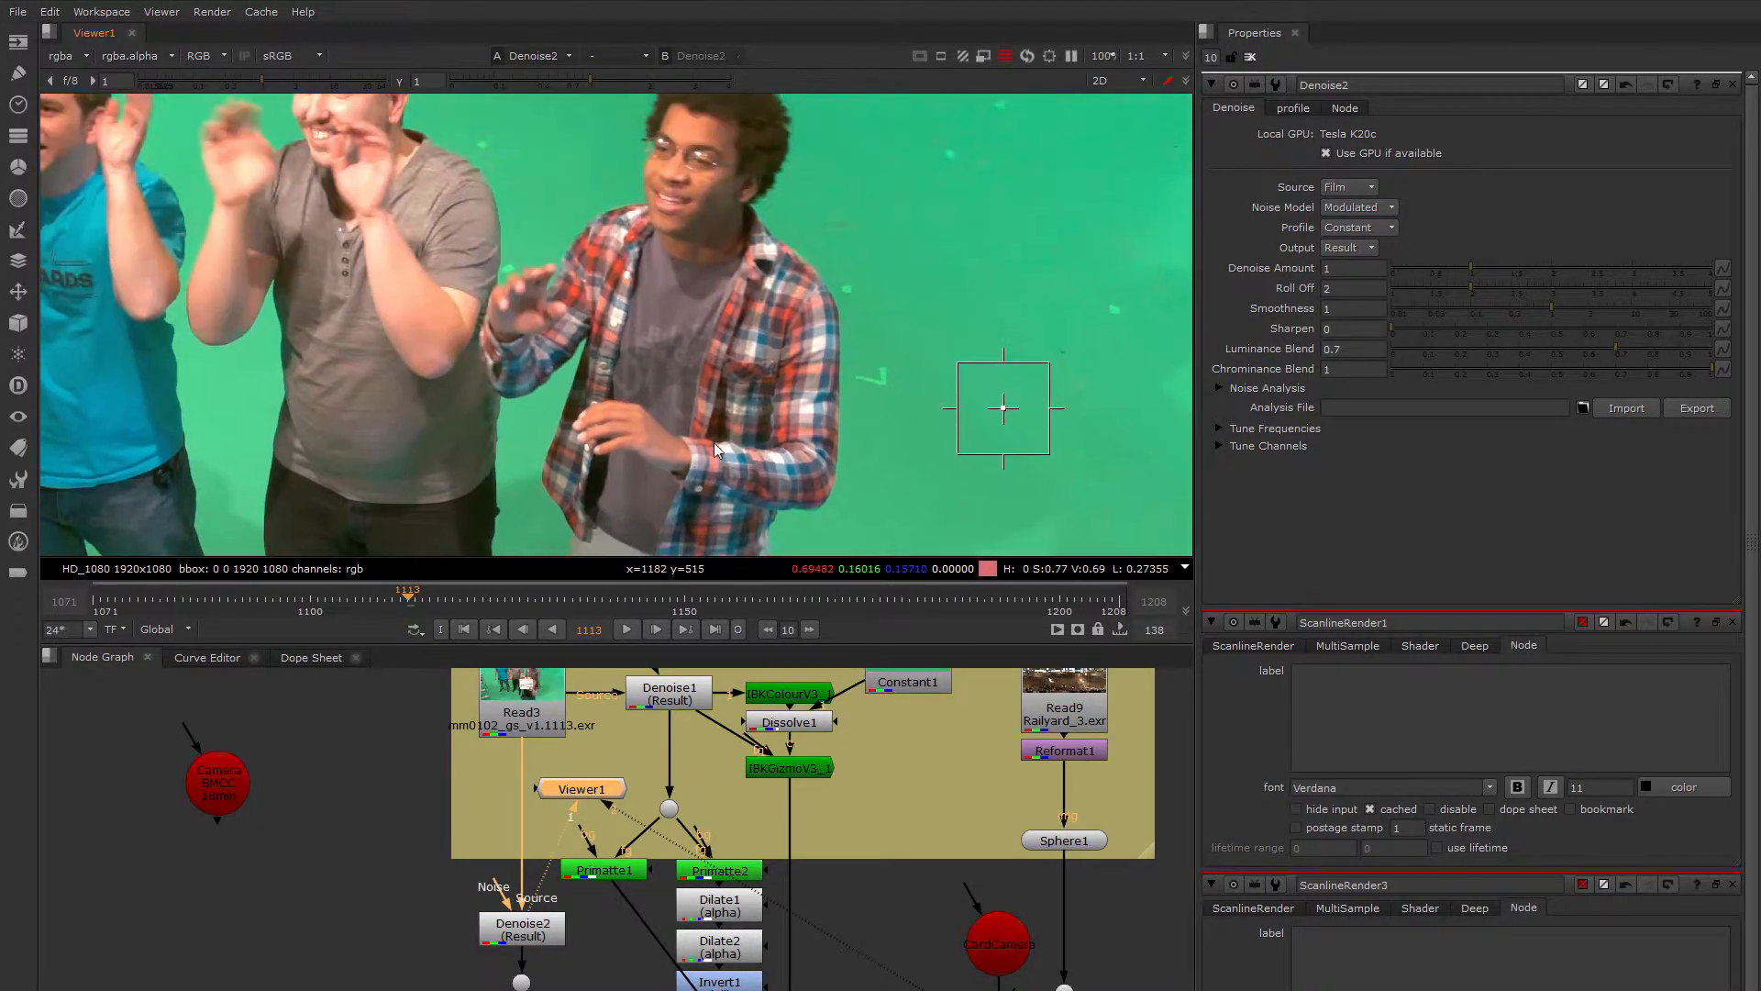
scroll(808, 330, "up", 2)
left_click_drag(1085, 458, 1025, 254)
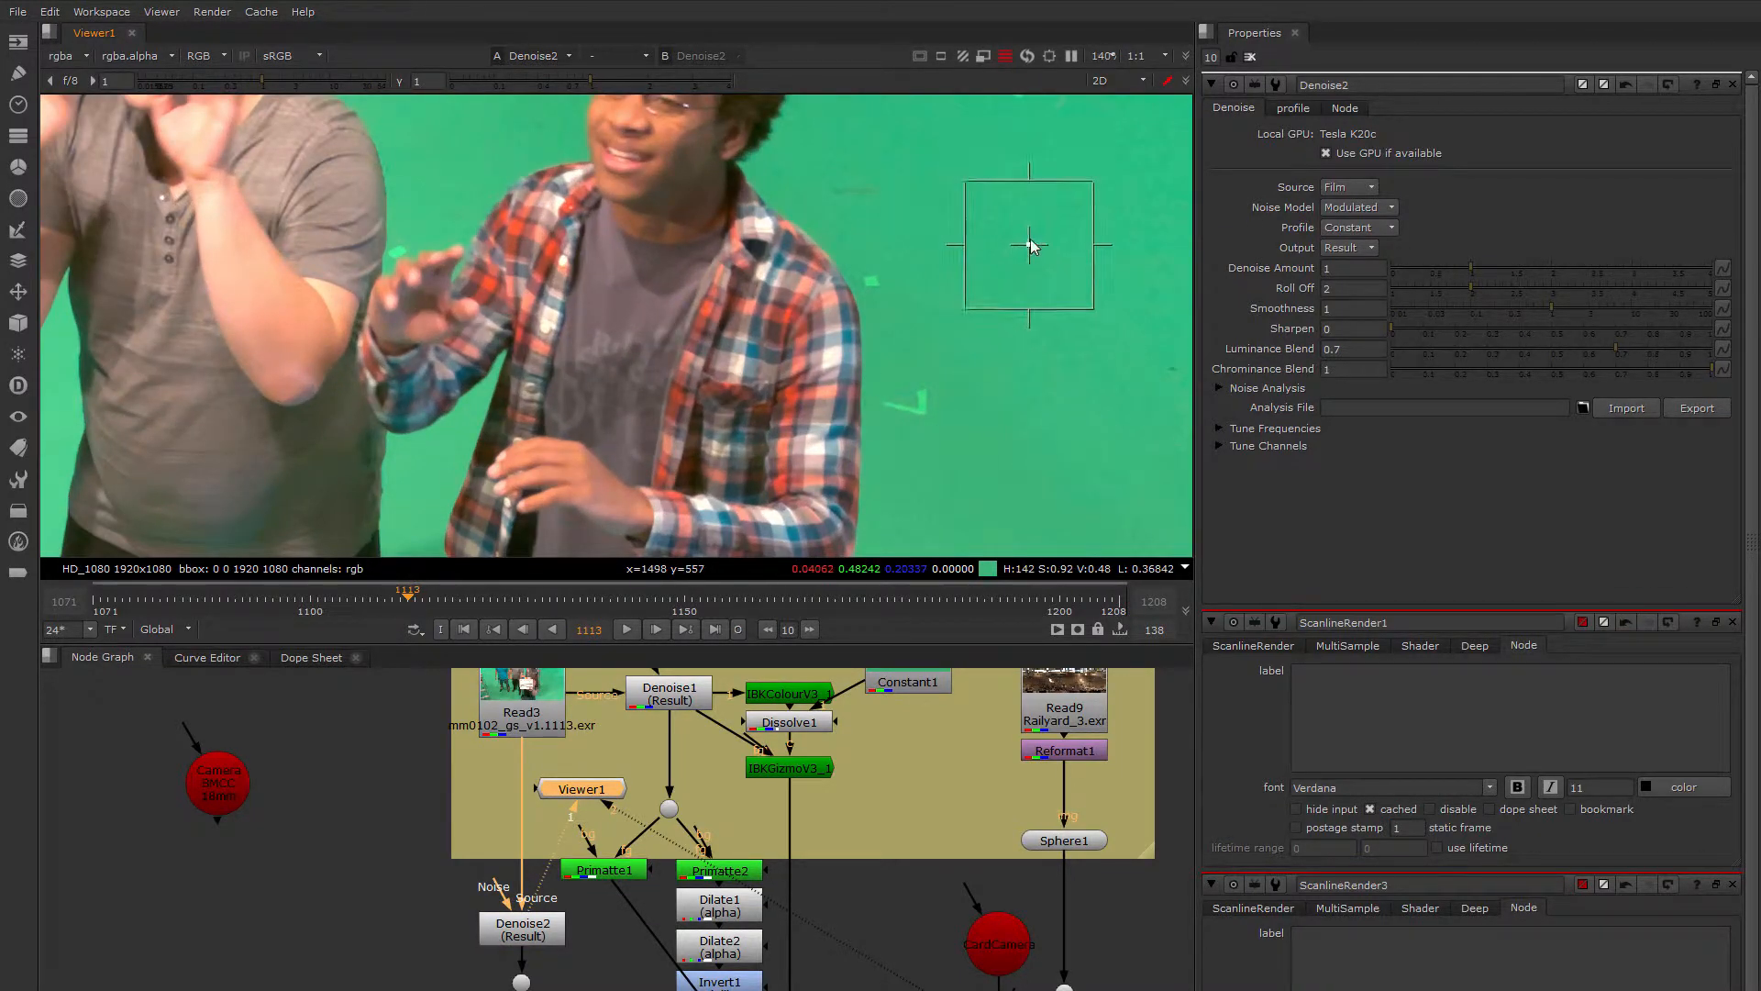
Set the Denoise2 source to Digital and shift its analysis region slightly lower on the green screen.
left_click(1349, 187)
left_click(1346, 206)
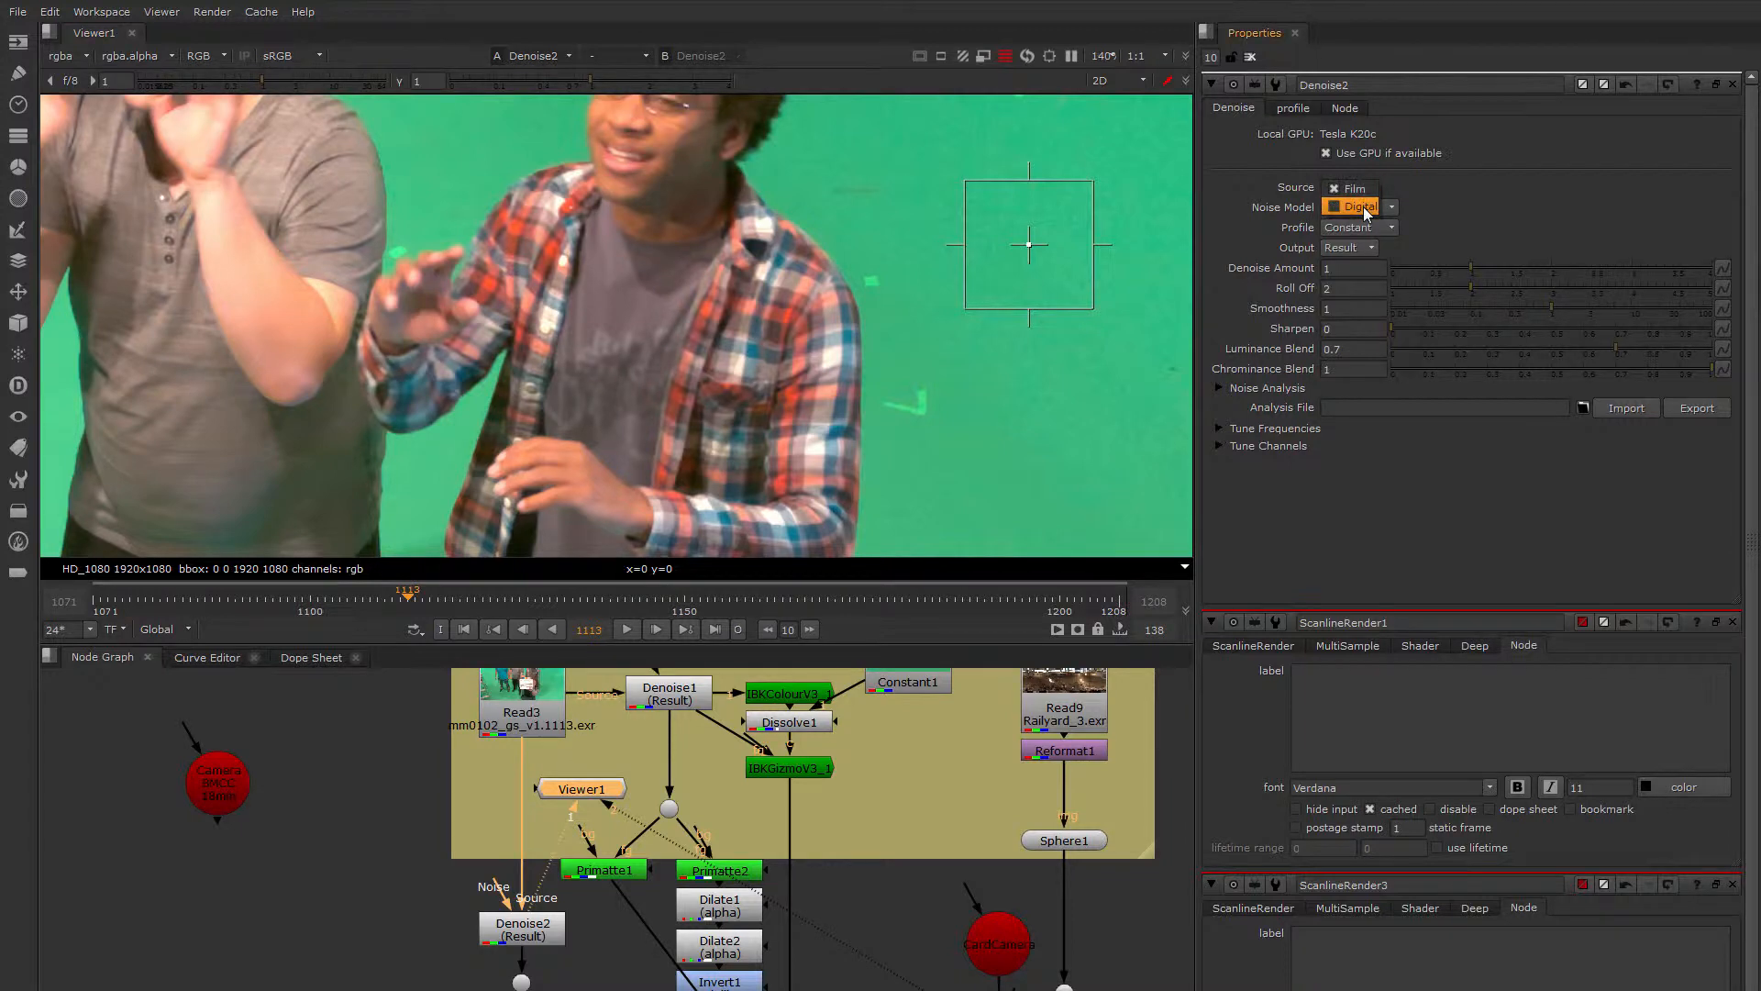
mouse_move(1021, 248)
left_mouse_down()
mouse_move(1034, 293)
mouse_move(1018, 280)
left_mouse_up()
scroll(651, 237, "down", 3)
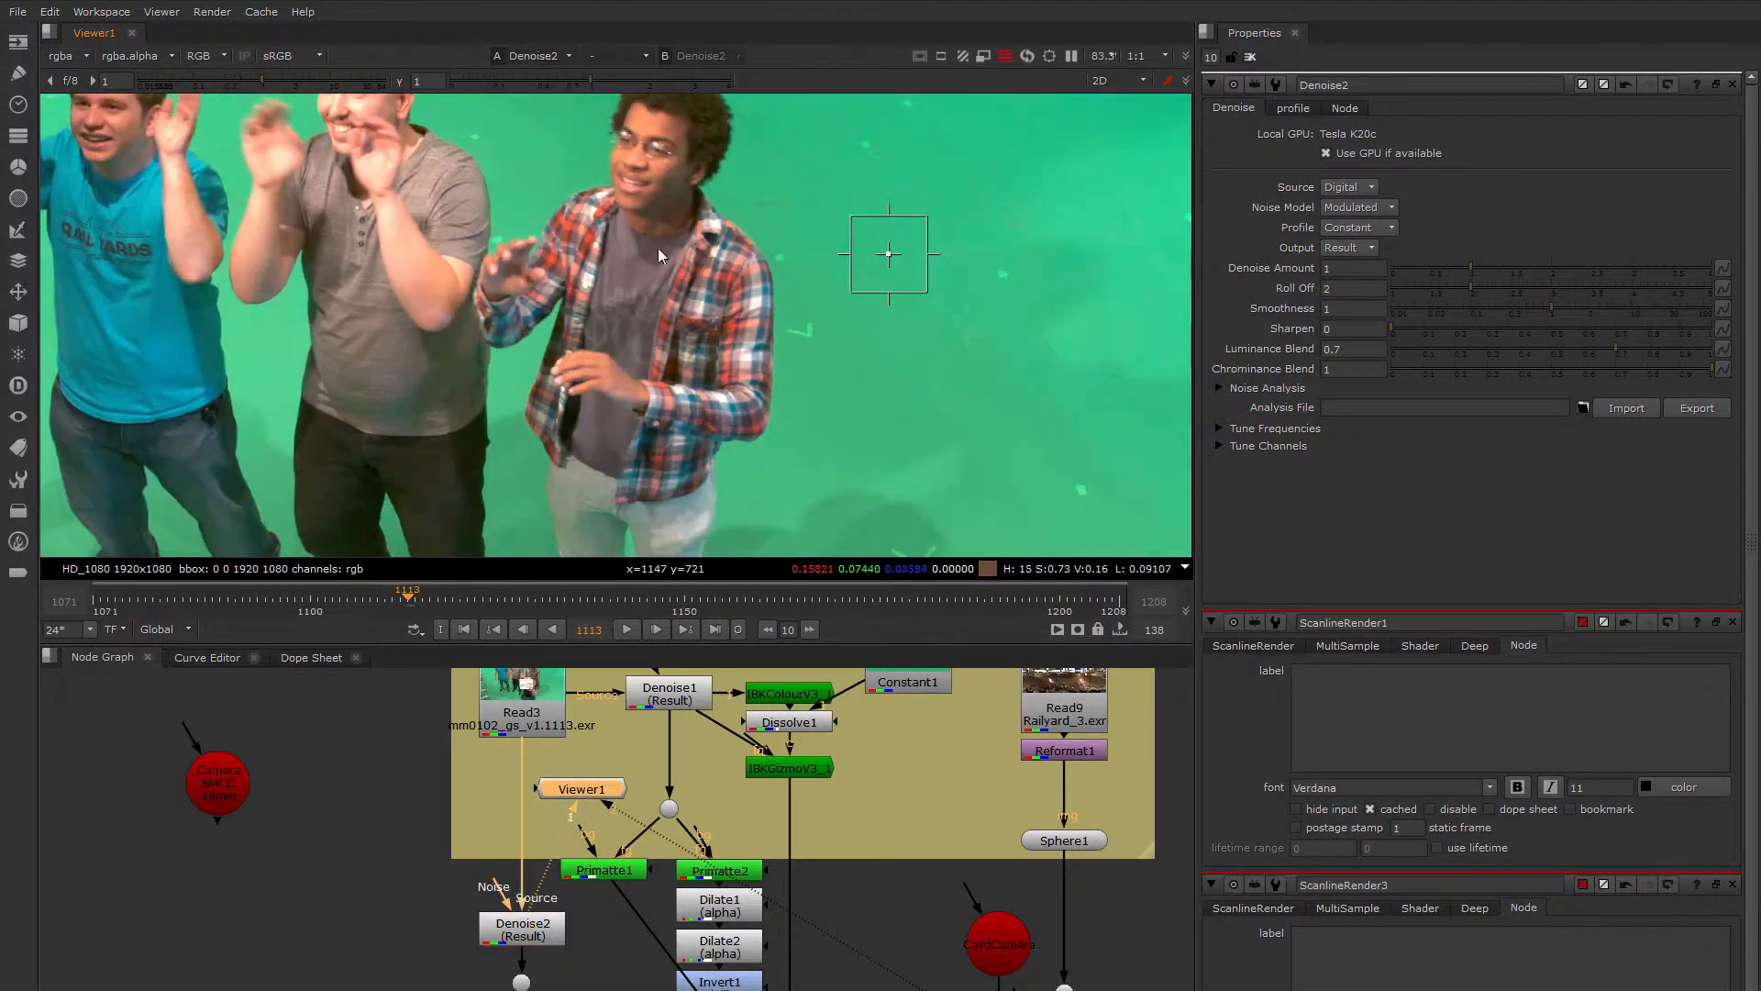
Examine the denoised green-screen footage around the three men's faces, hands and shirts.
middle_click_drag(646, 234, 821, 300)
middle_click_drag(572, 248, 668, 295)
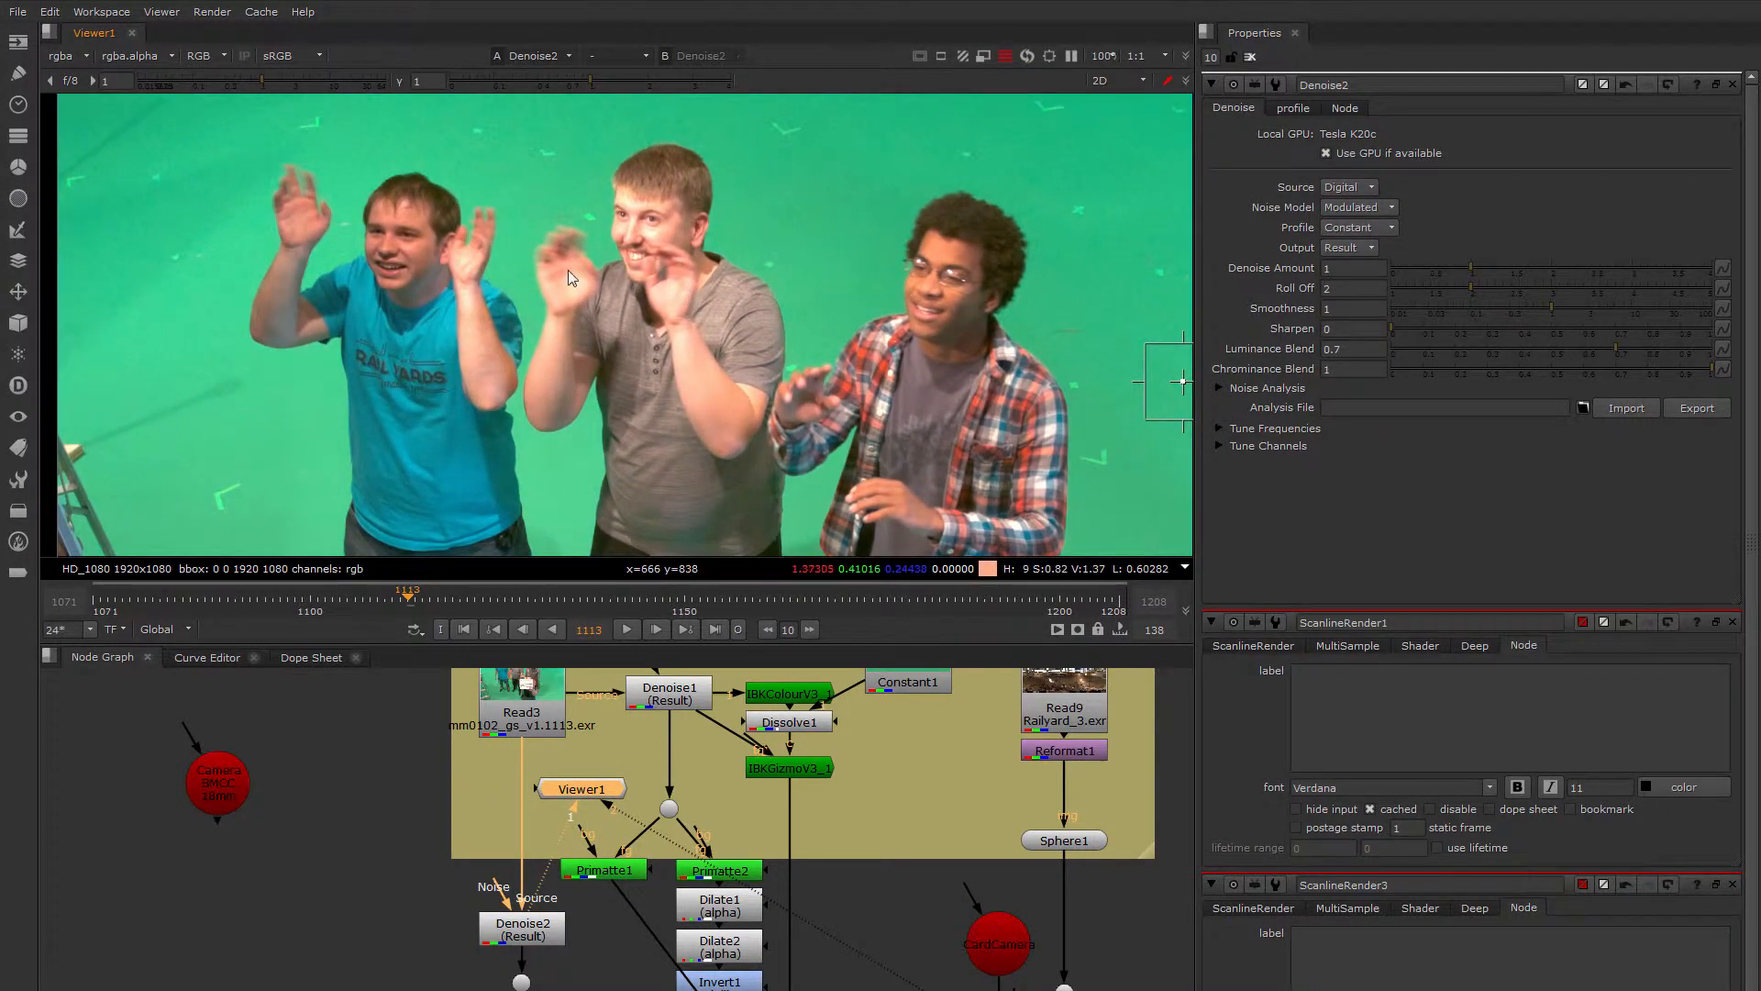
scroll(575, 266, "up", 5)
middle_click_drag(607, 203, 593, 261)
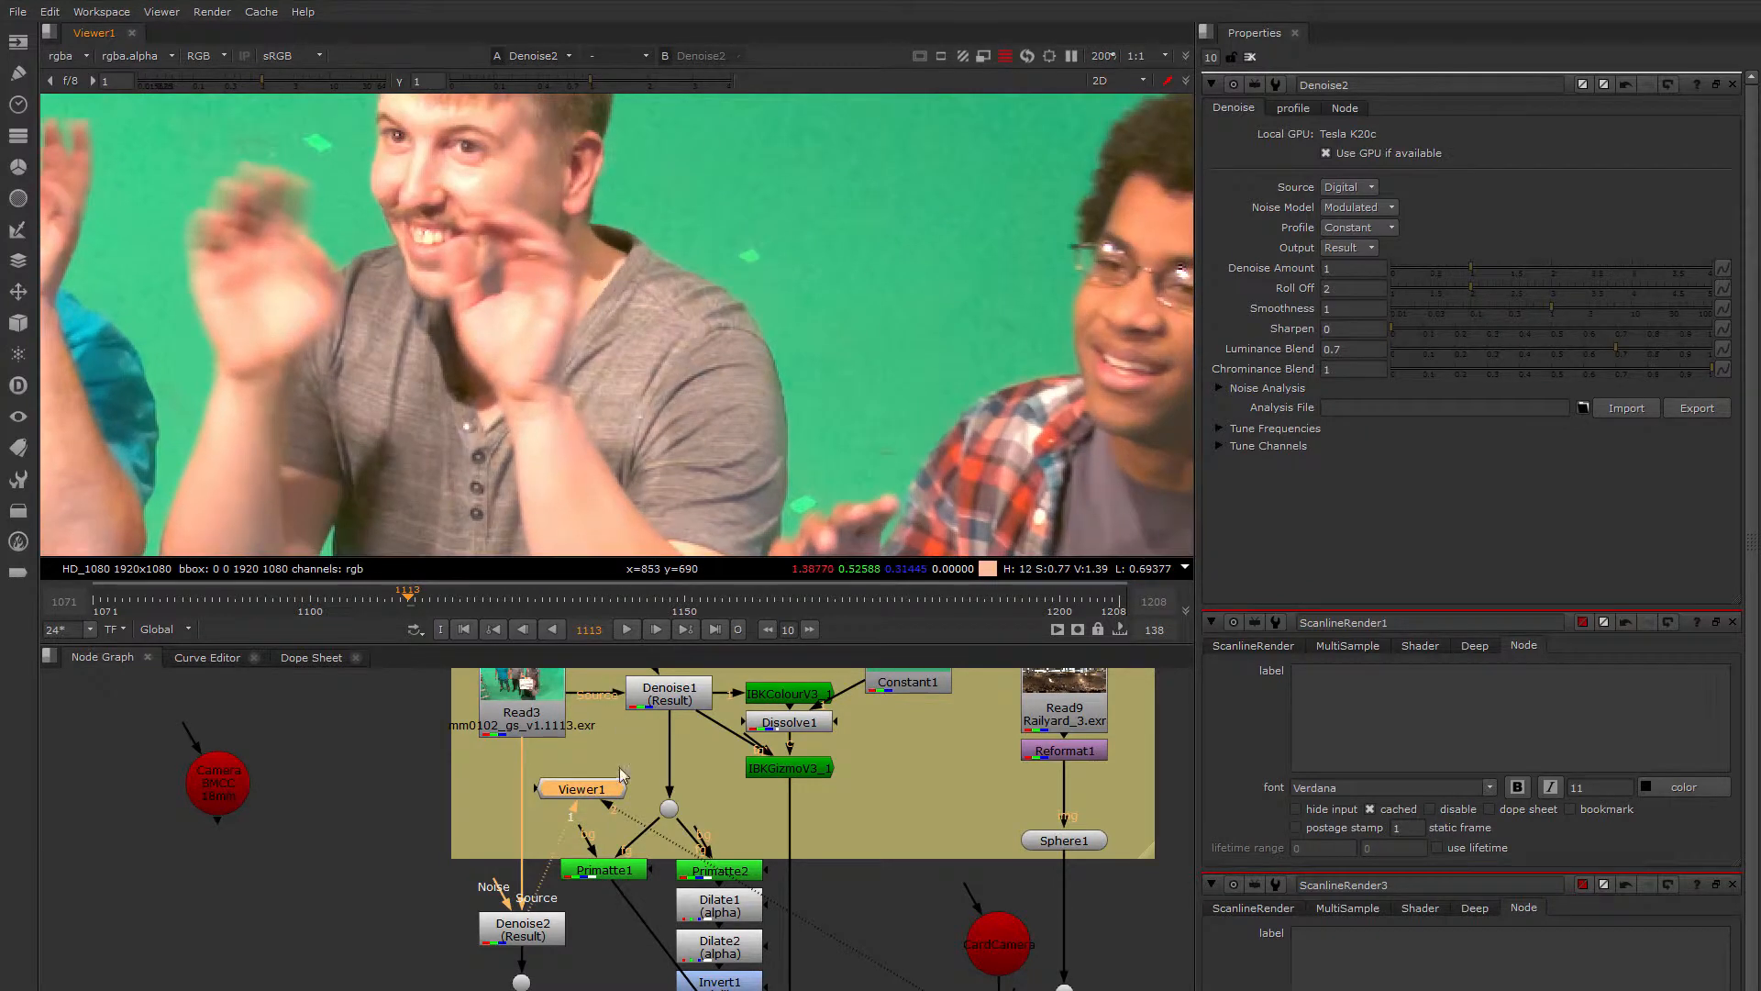
Compare the original Read3 footage with the Denoise2 result around the face and neck of the man in the plaid shirt.
left_click(526, 714)
key("1")
middle_click_drag(781, 316, 440, 245)
scroll(826, 332, "up", 4)
middle_click_drag(977, 353, 847, 347)
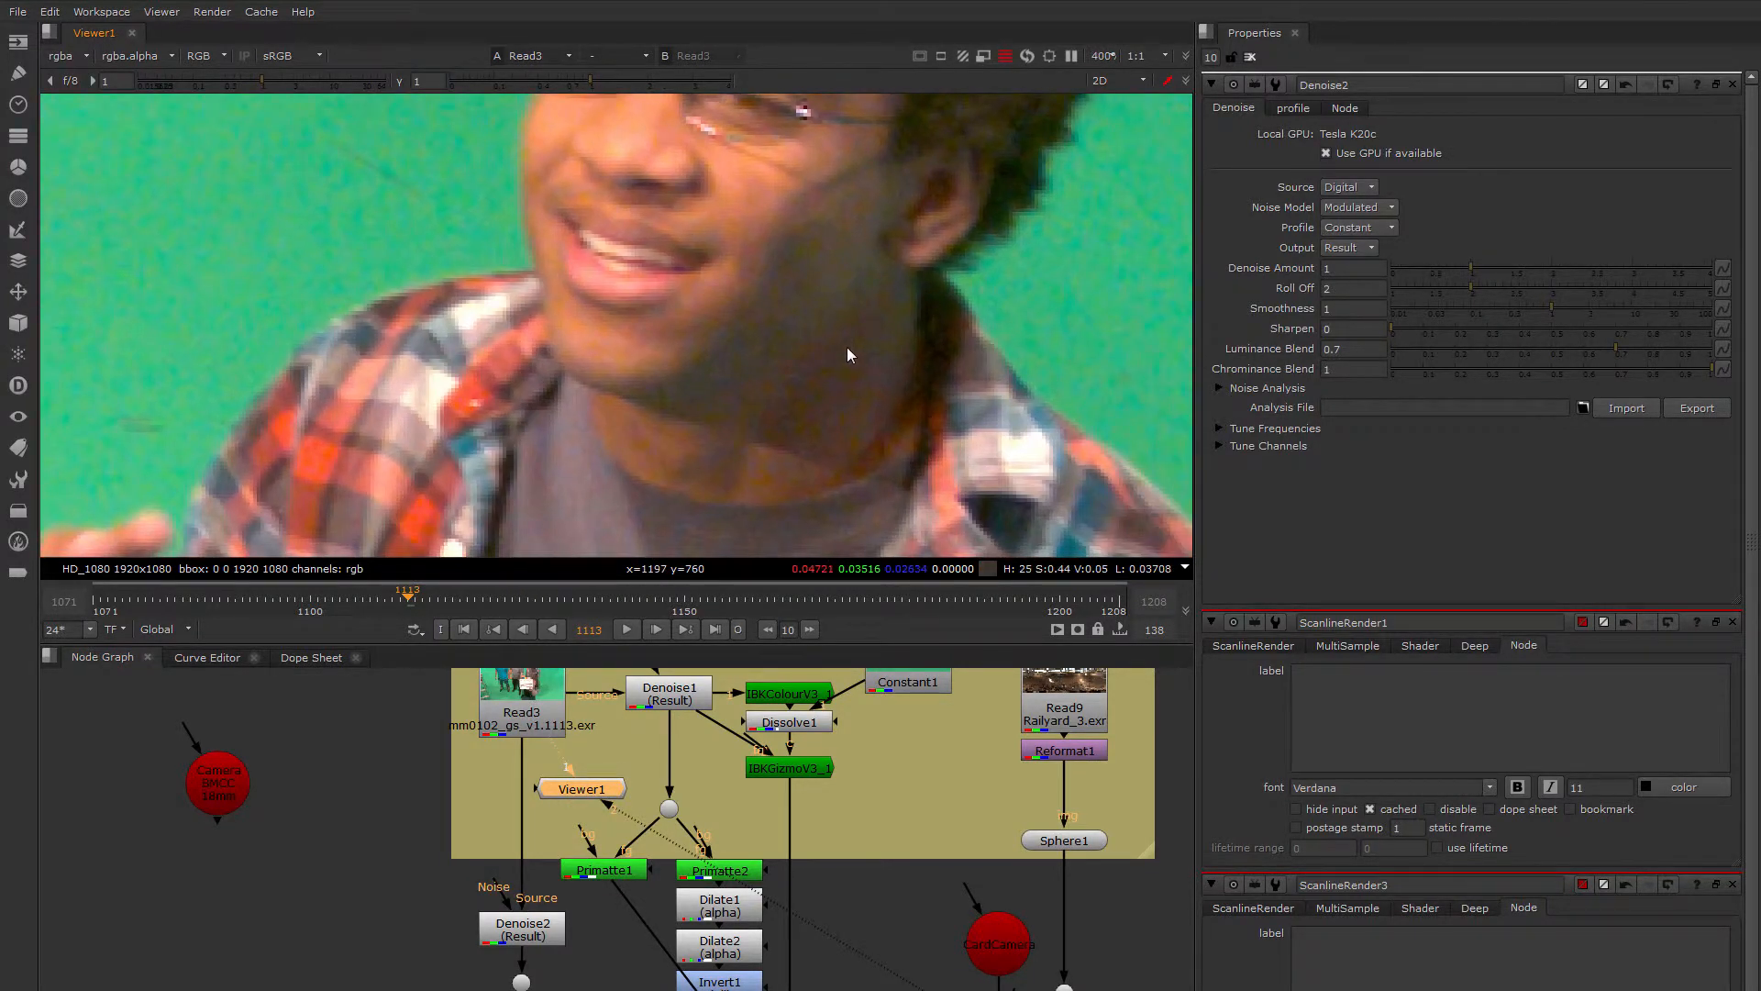
key("2")
scroll(856, 378, "down", 3)
left_click(525, 724)
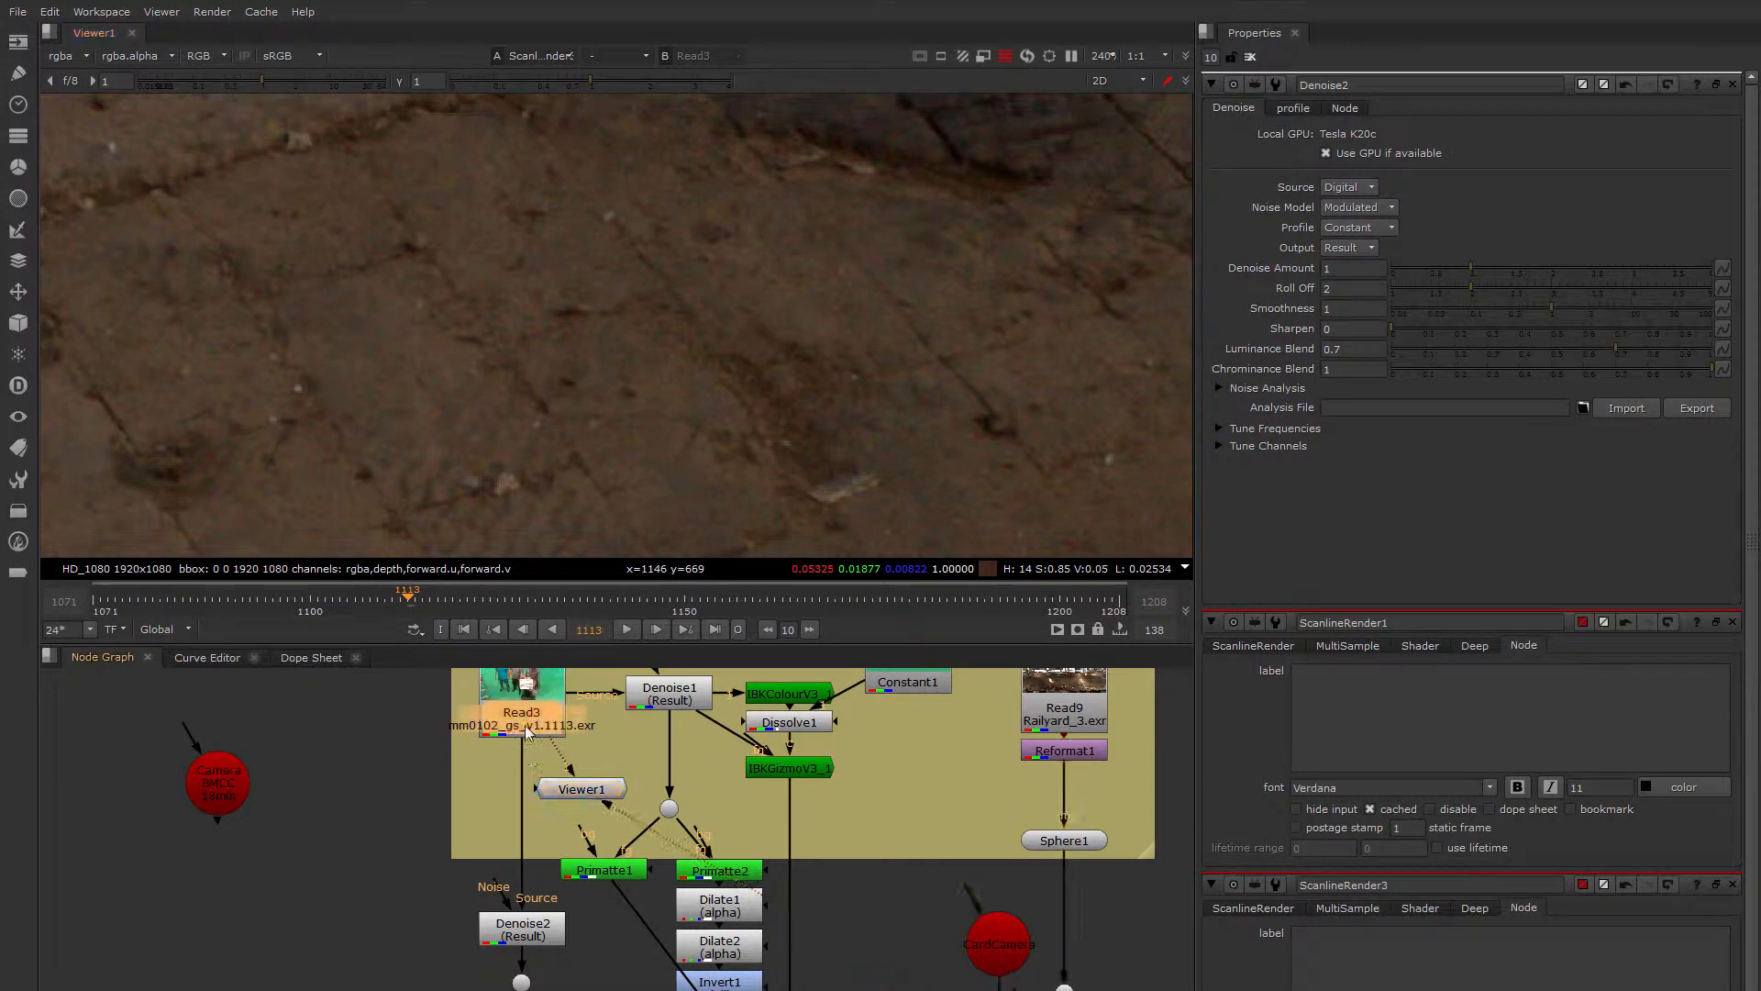
key("1")
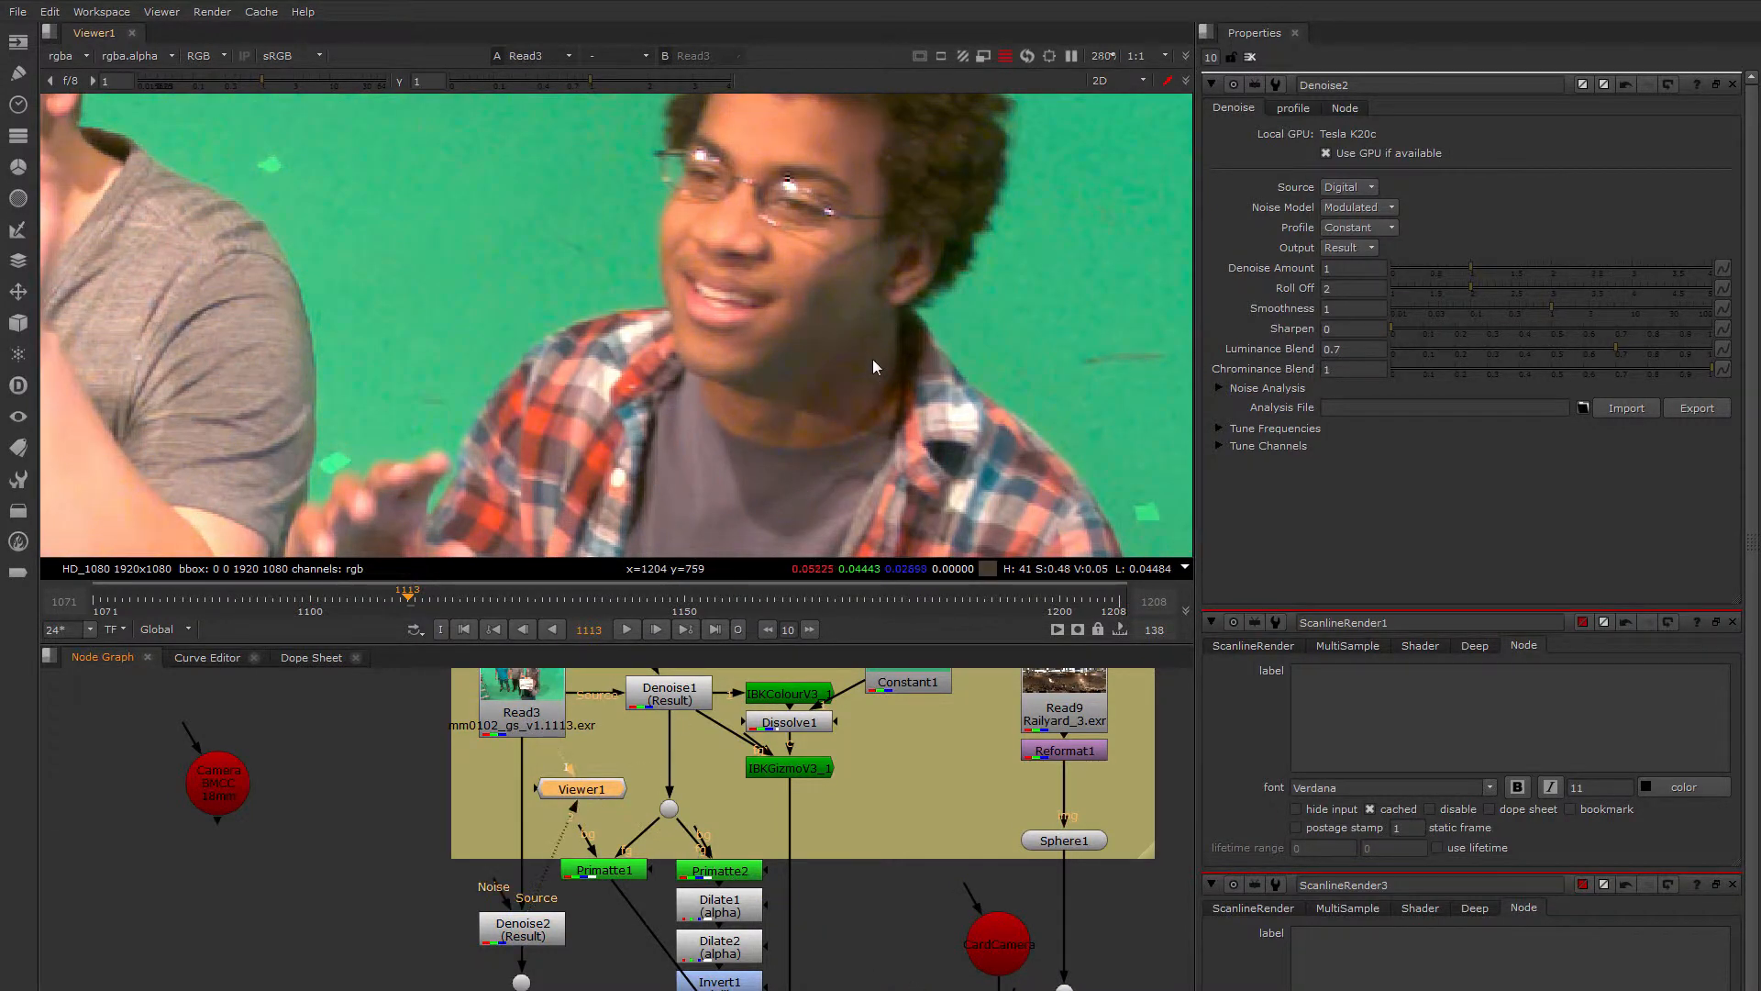
scroll(873, 365, "up", 4)
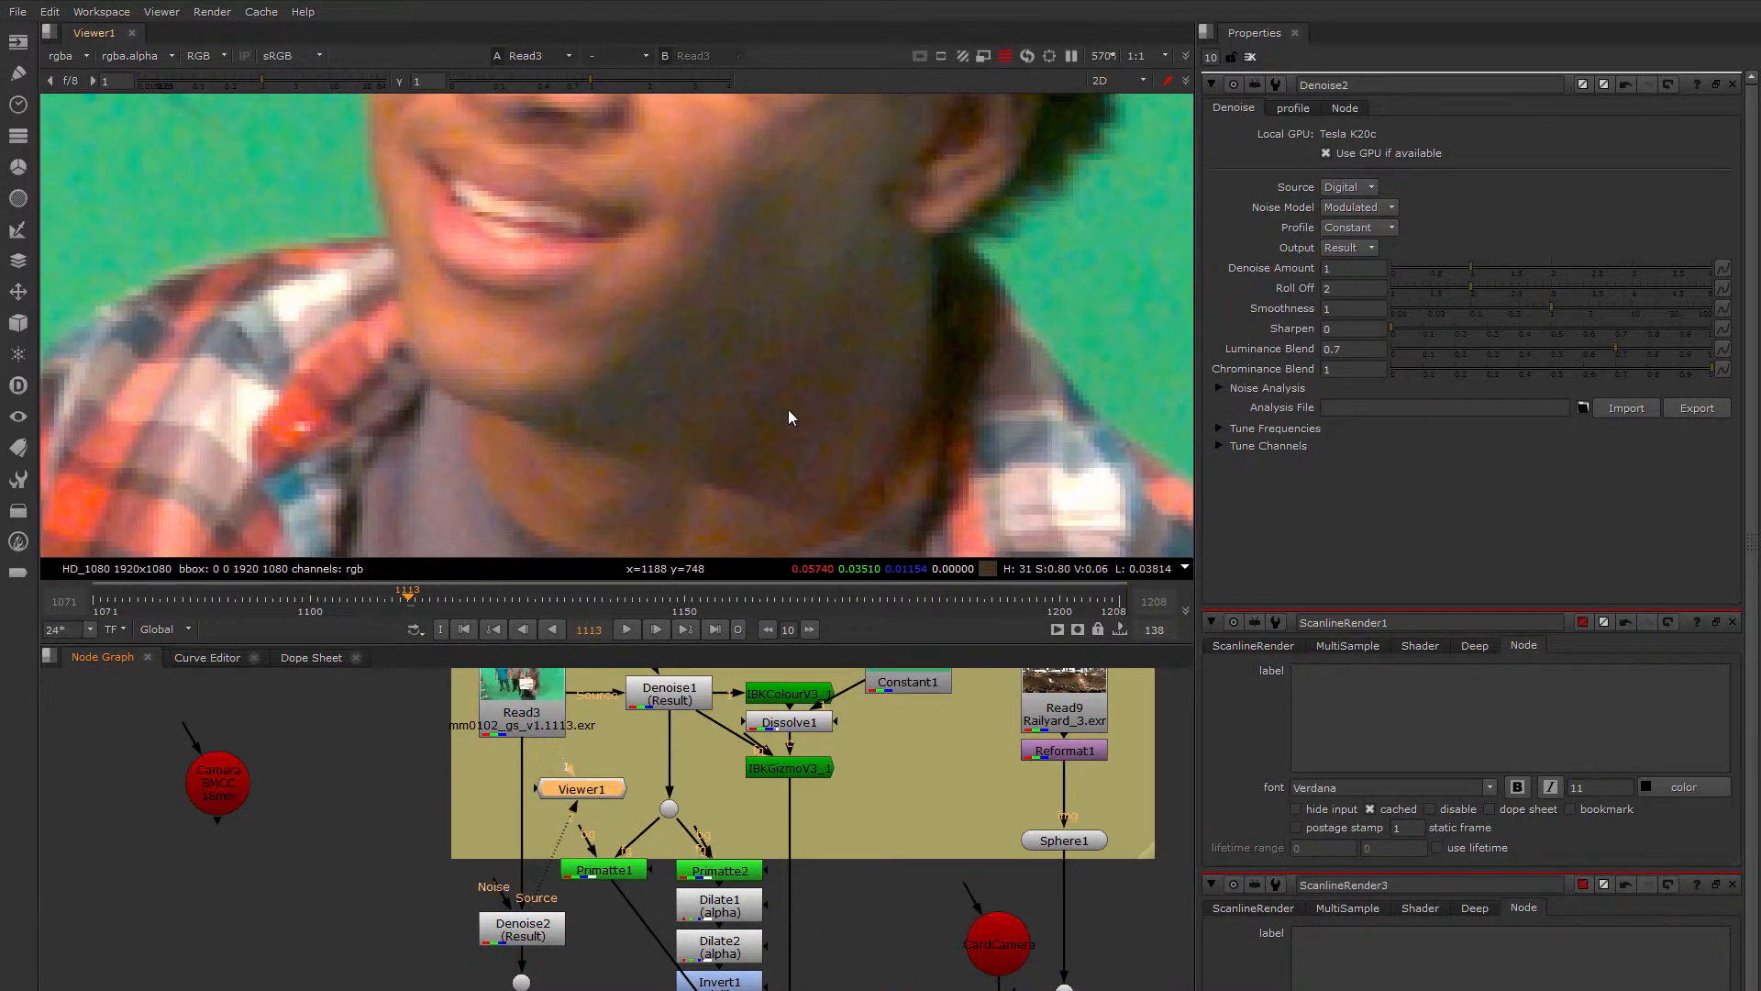
key("2")
scroll(789, 409, "down", 5)
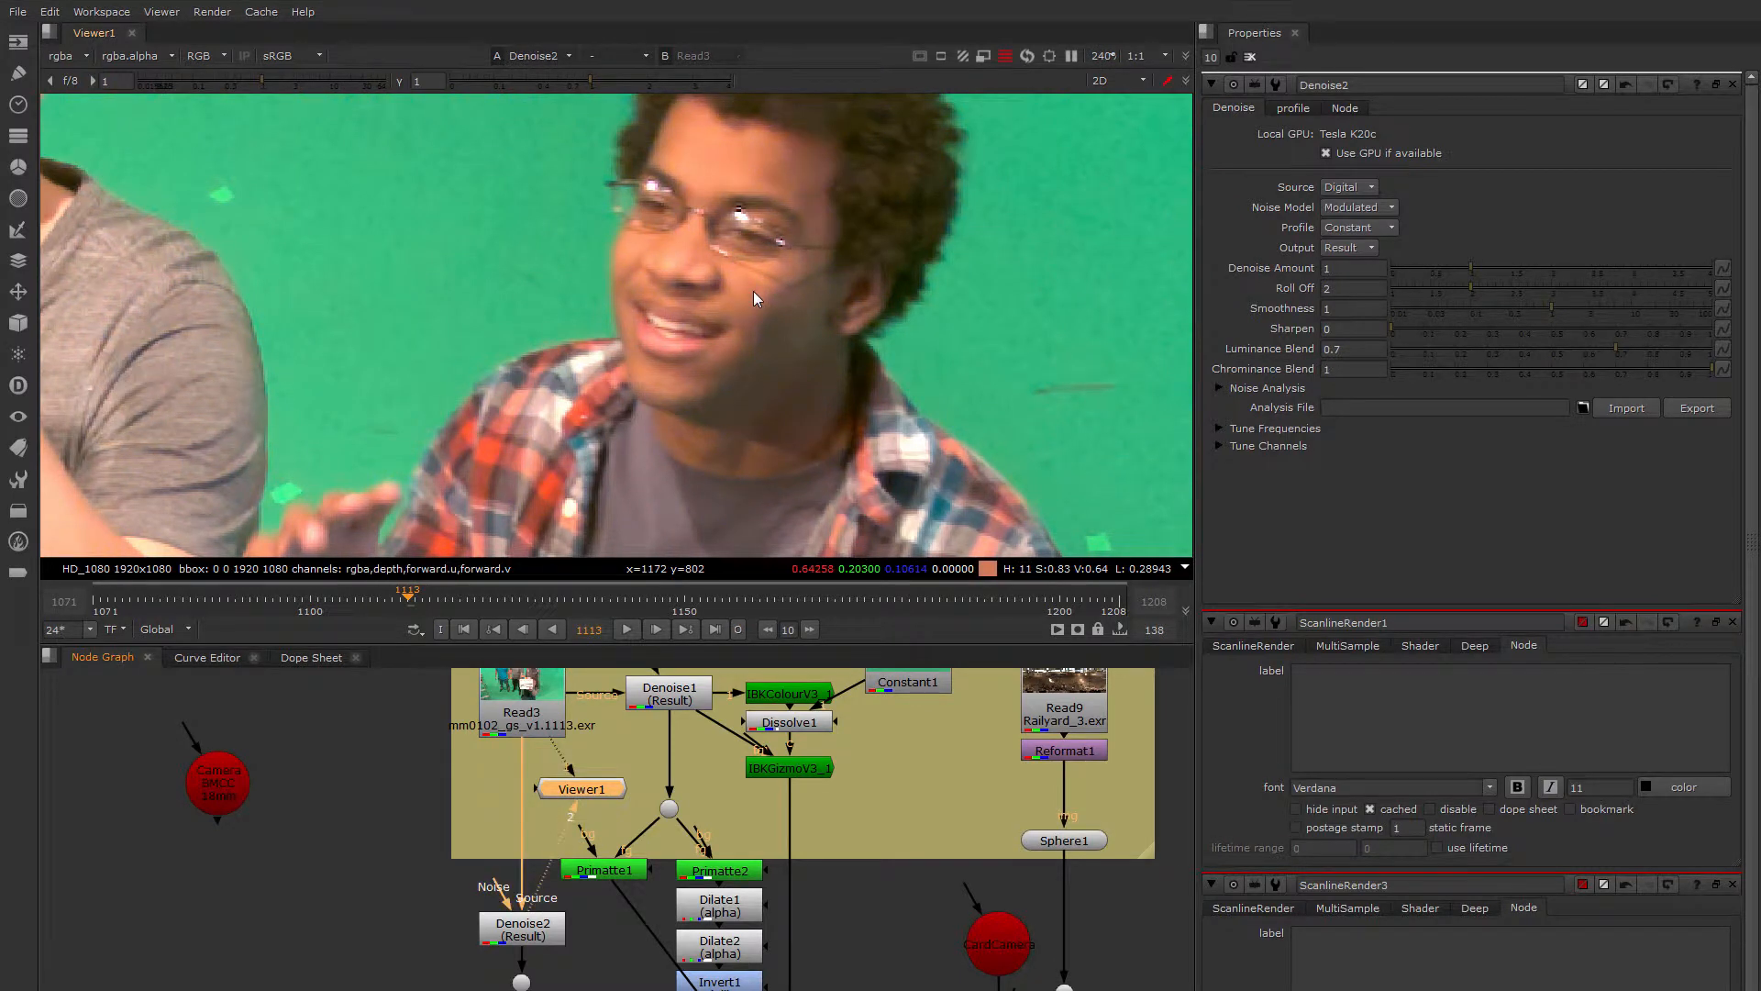
scroll(752, 290, "down", 4)
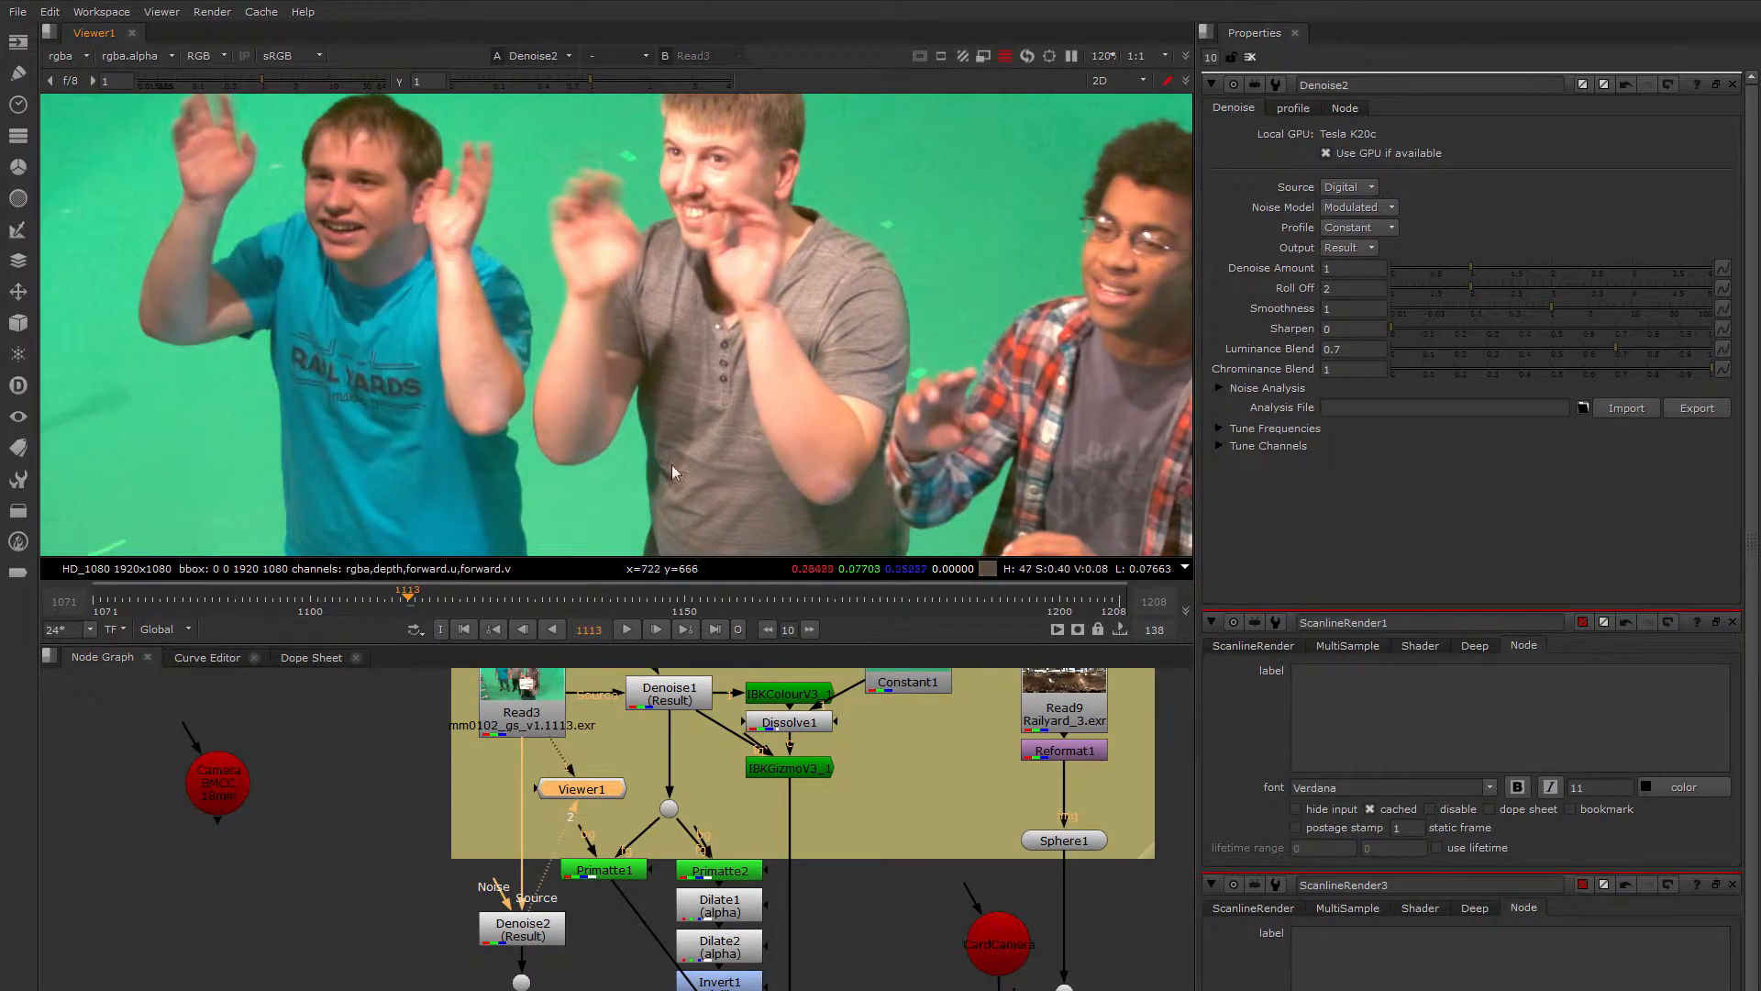
View the AddMix1 composite and examine the three men's sharpness and noise against the floor.
middle_click_drag(587, 954, 632, 652)
middle_click_drag(508, 891, 428, 587)
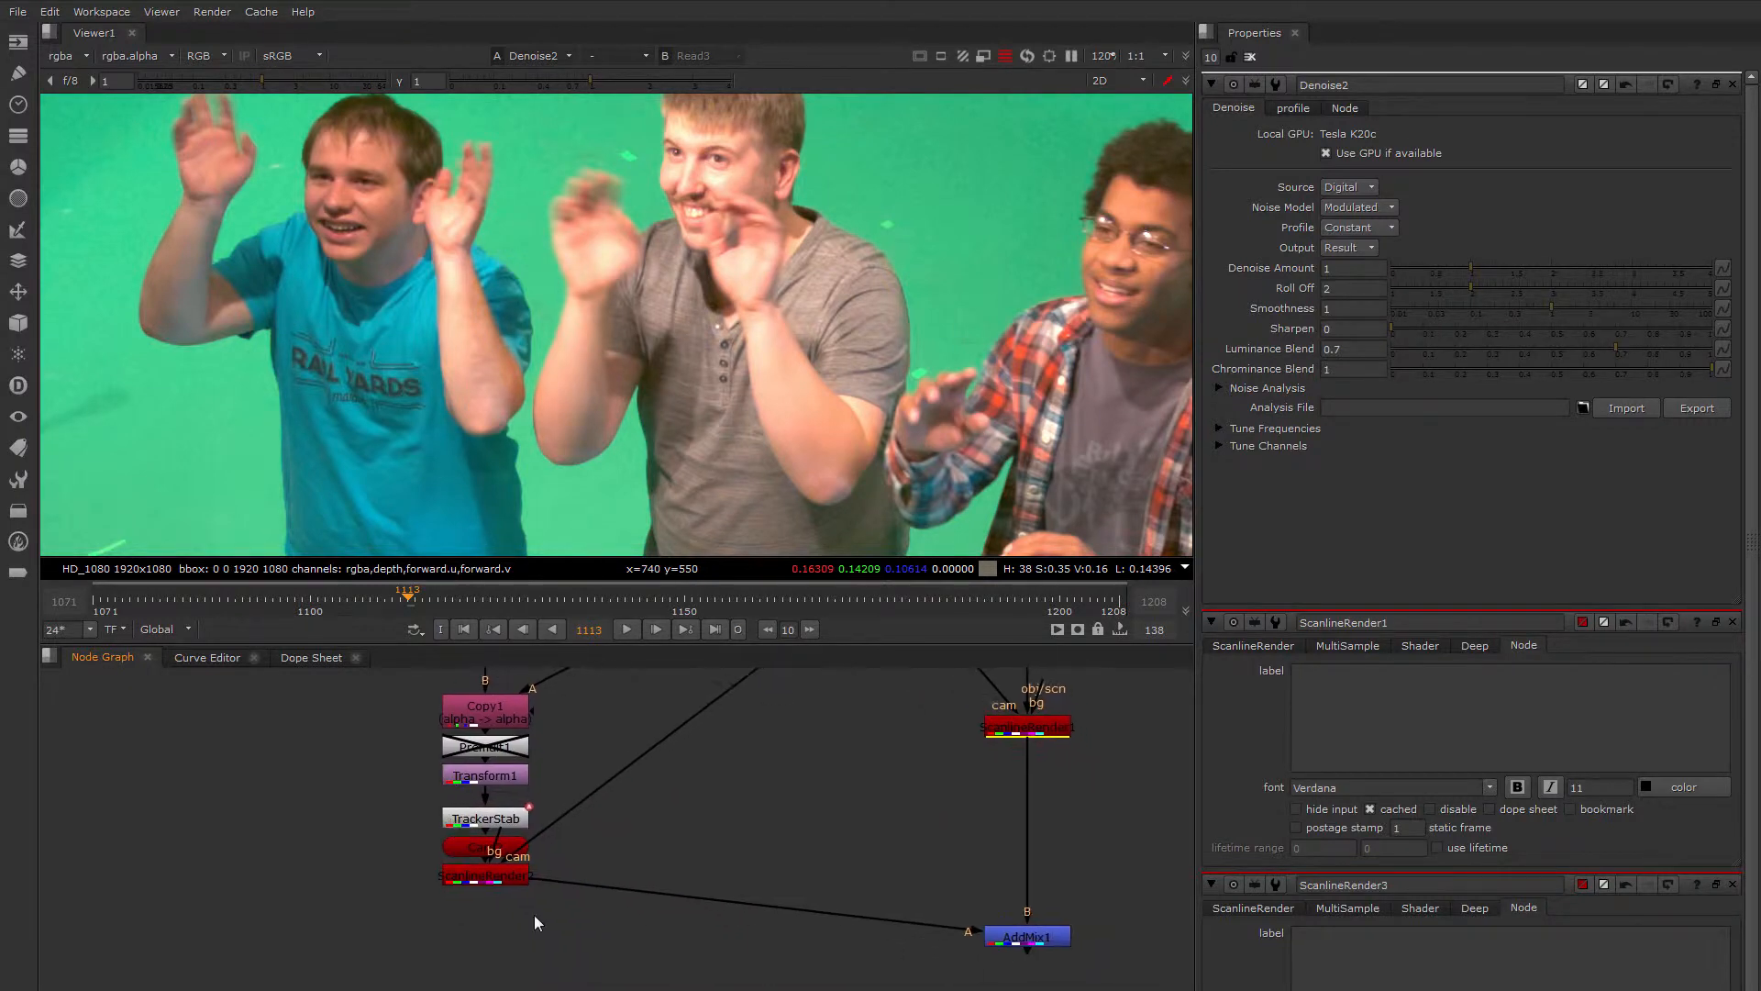
left_click(998, 931)
key("1")
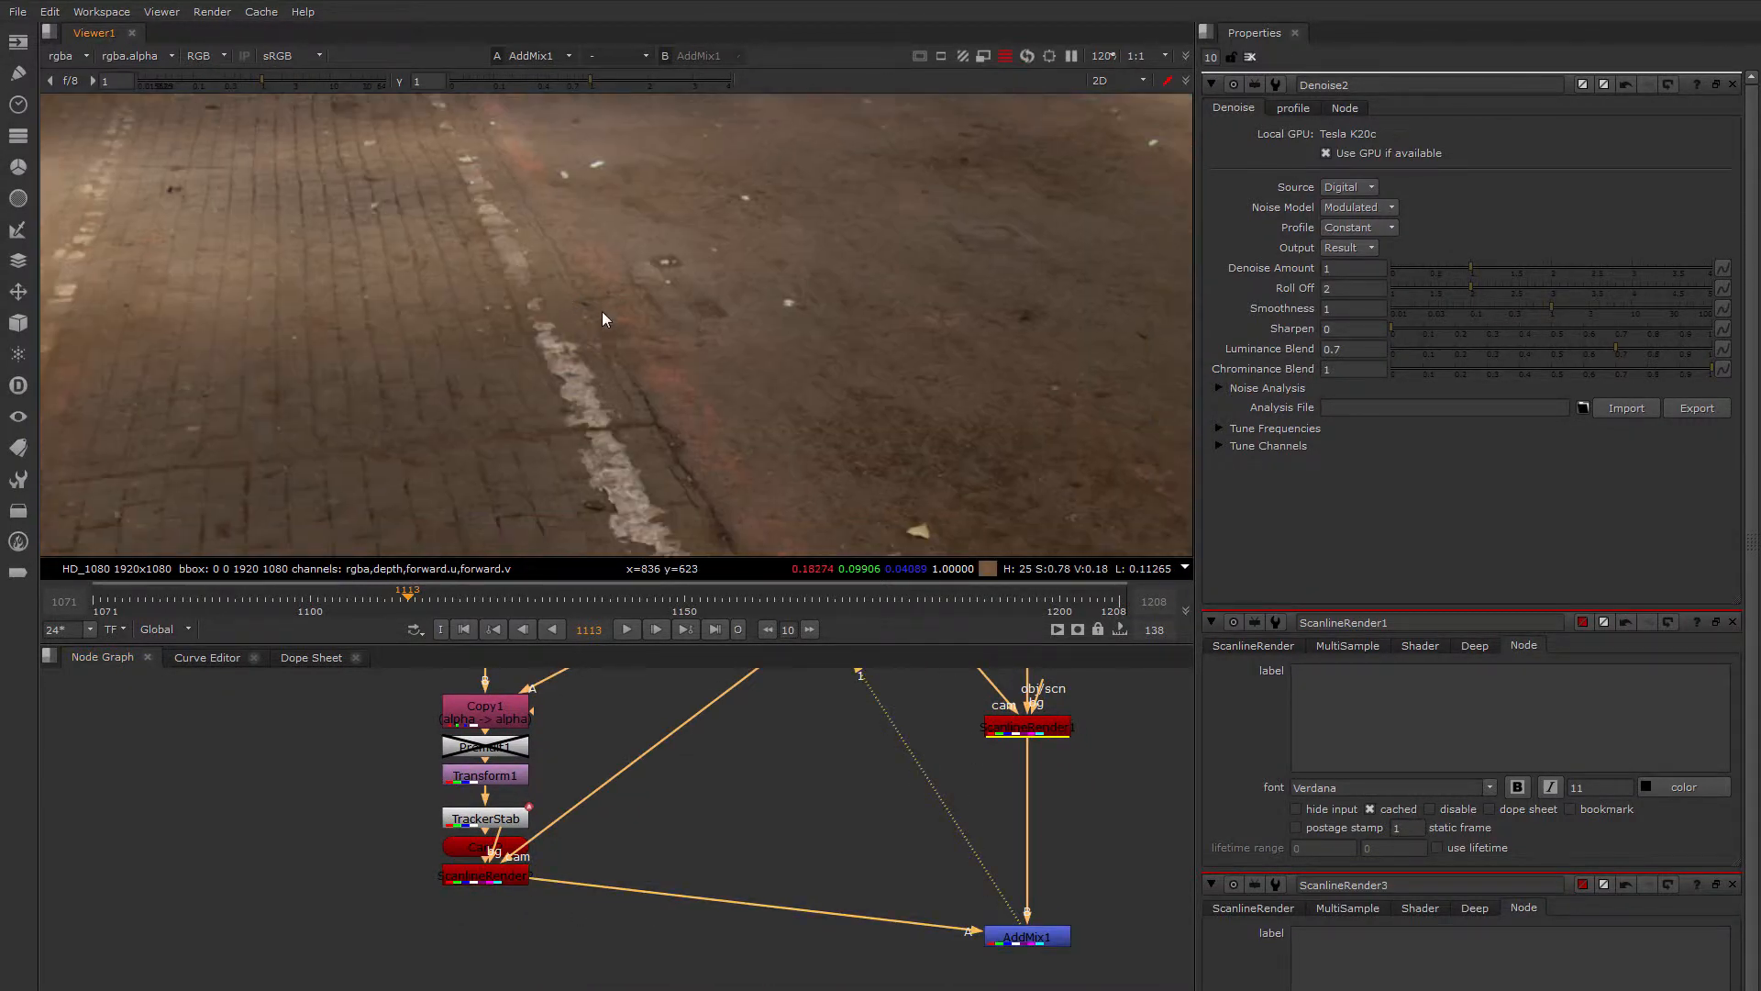
middle_click_drag(896, 467, 609, 269)
scroll(679, 393, "down", 4)
middle_click_drag(661, 433, 631, 323)
scroll(752, 389, "up", 5)
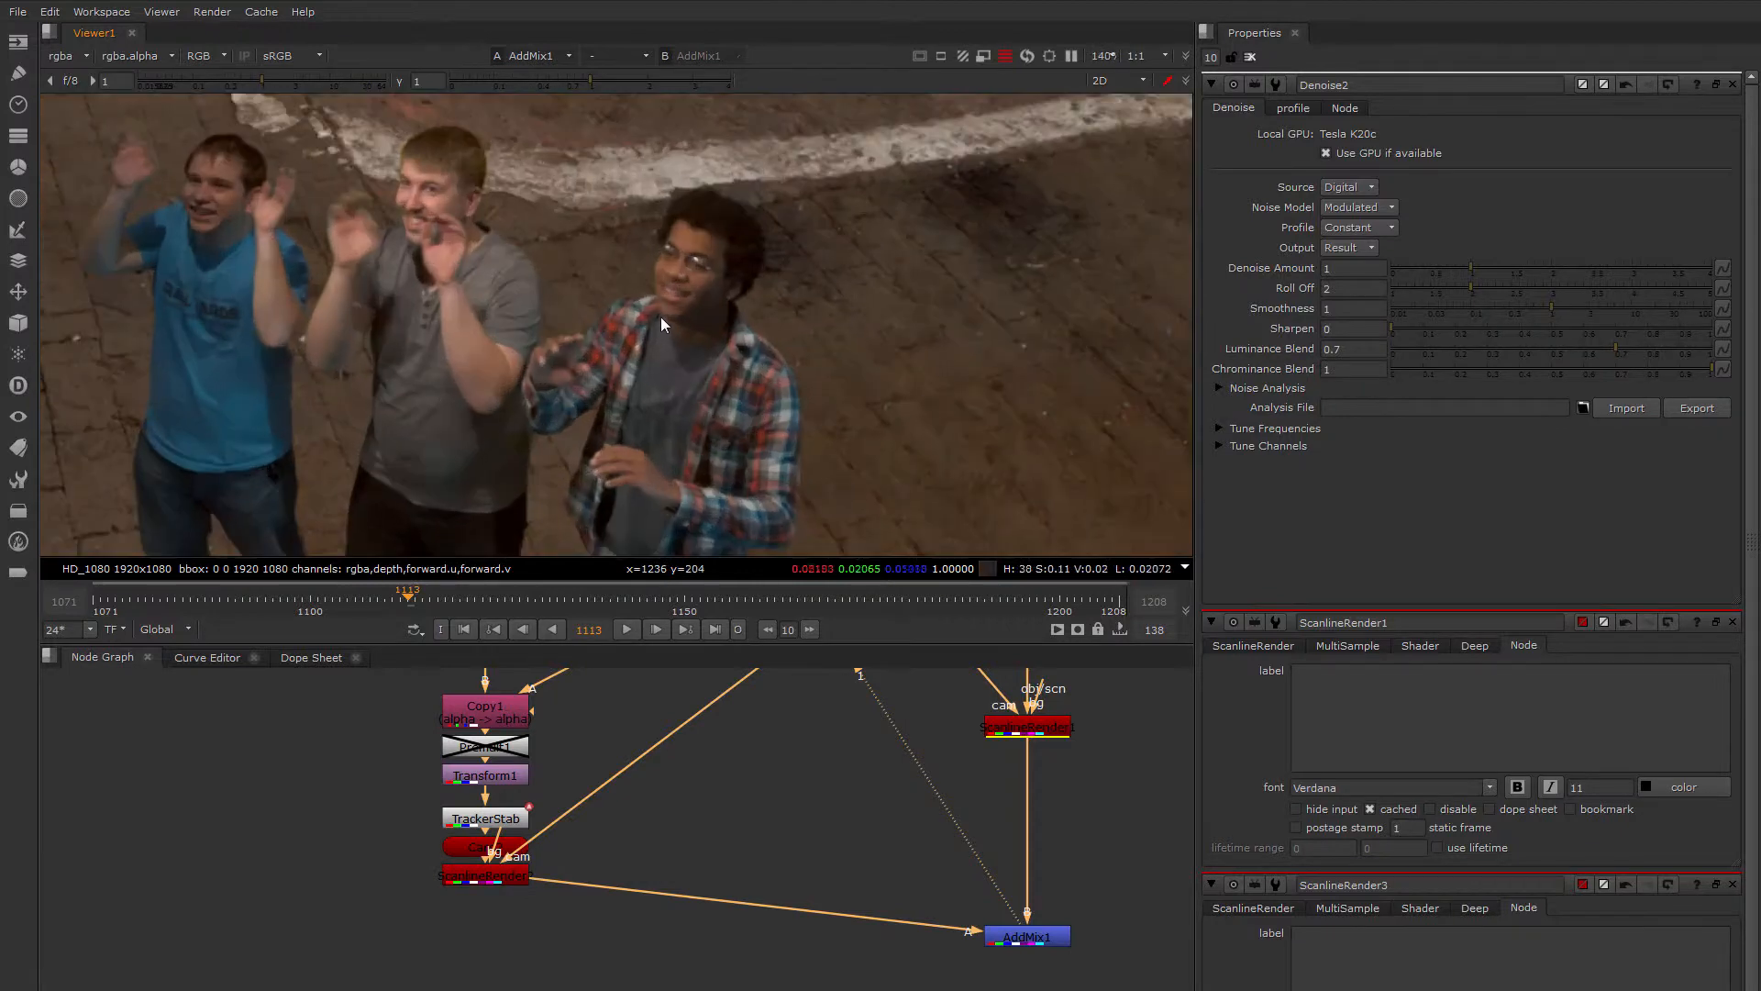
scroll(660, 316, "up", 2)
middle_click_drag(353, 532, 620, 387)
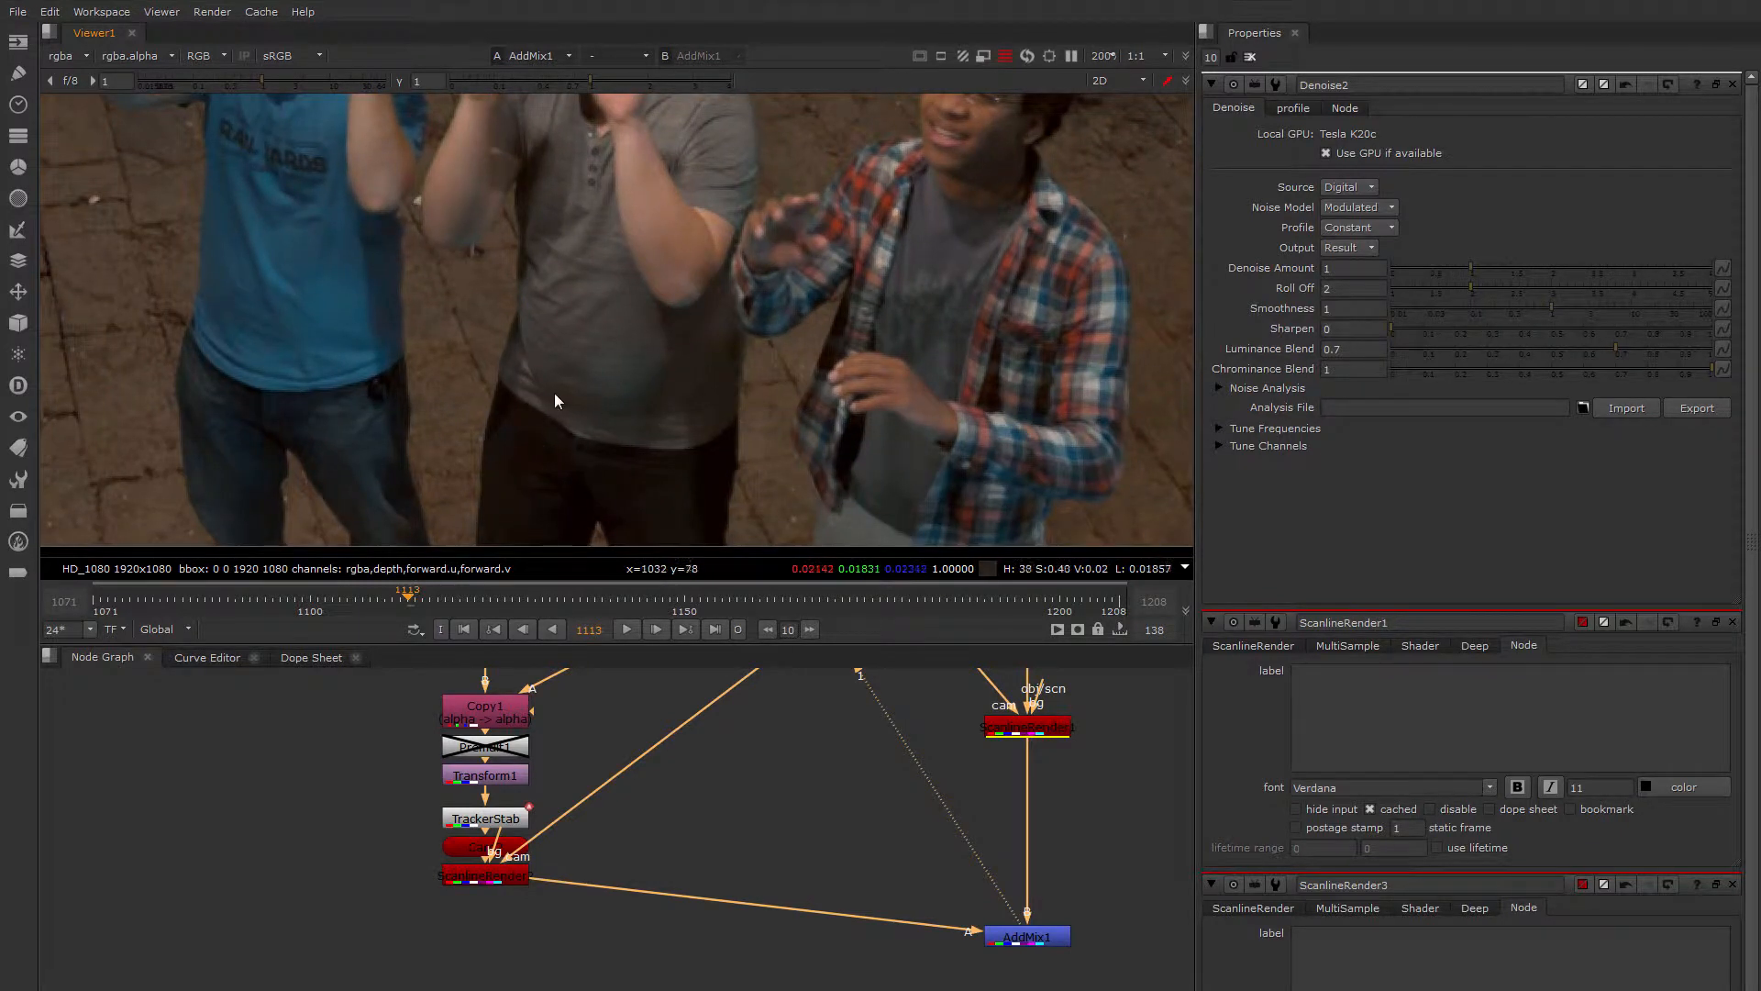
middle_click_drag(466, 294, 548, 460)
scroll(517, 468, "up", 3)
scroll(517, 467, "down", 4)
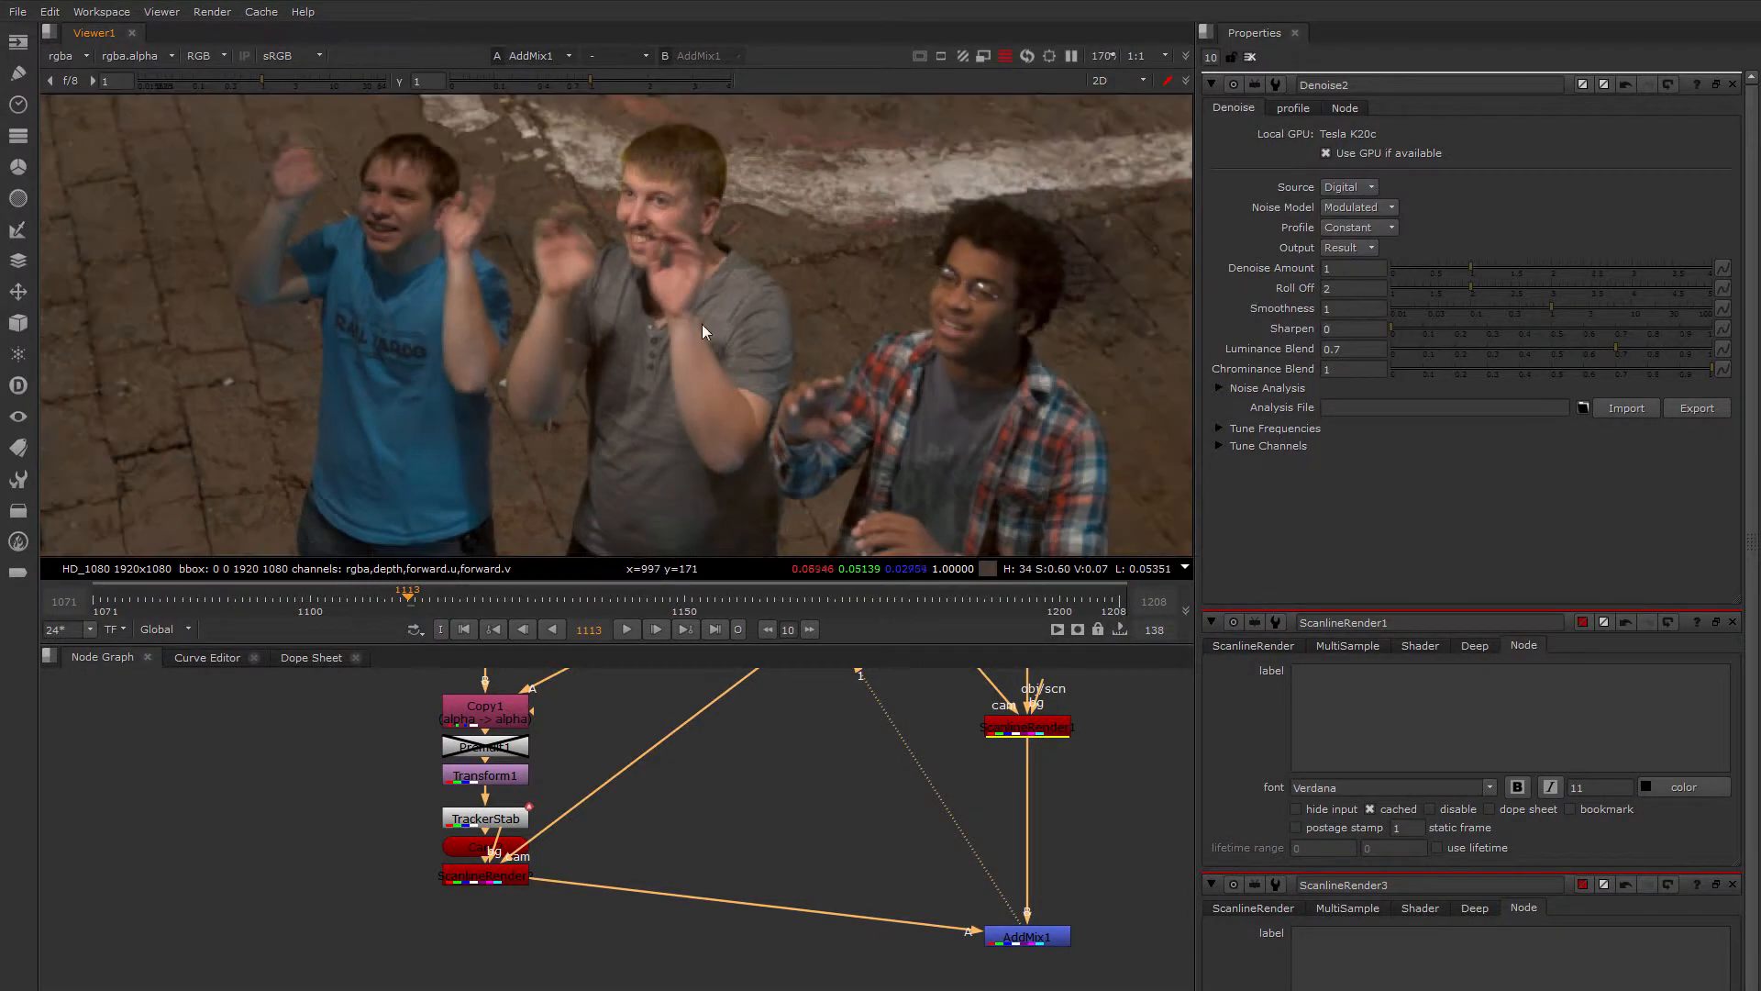
middle_click_drag(733, 289, 592, 306)
middle_click_drag(1019, 375, 743, 397)
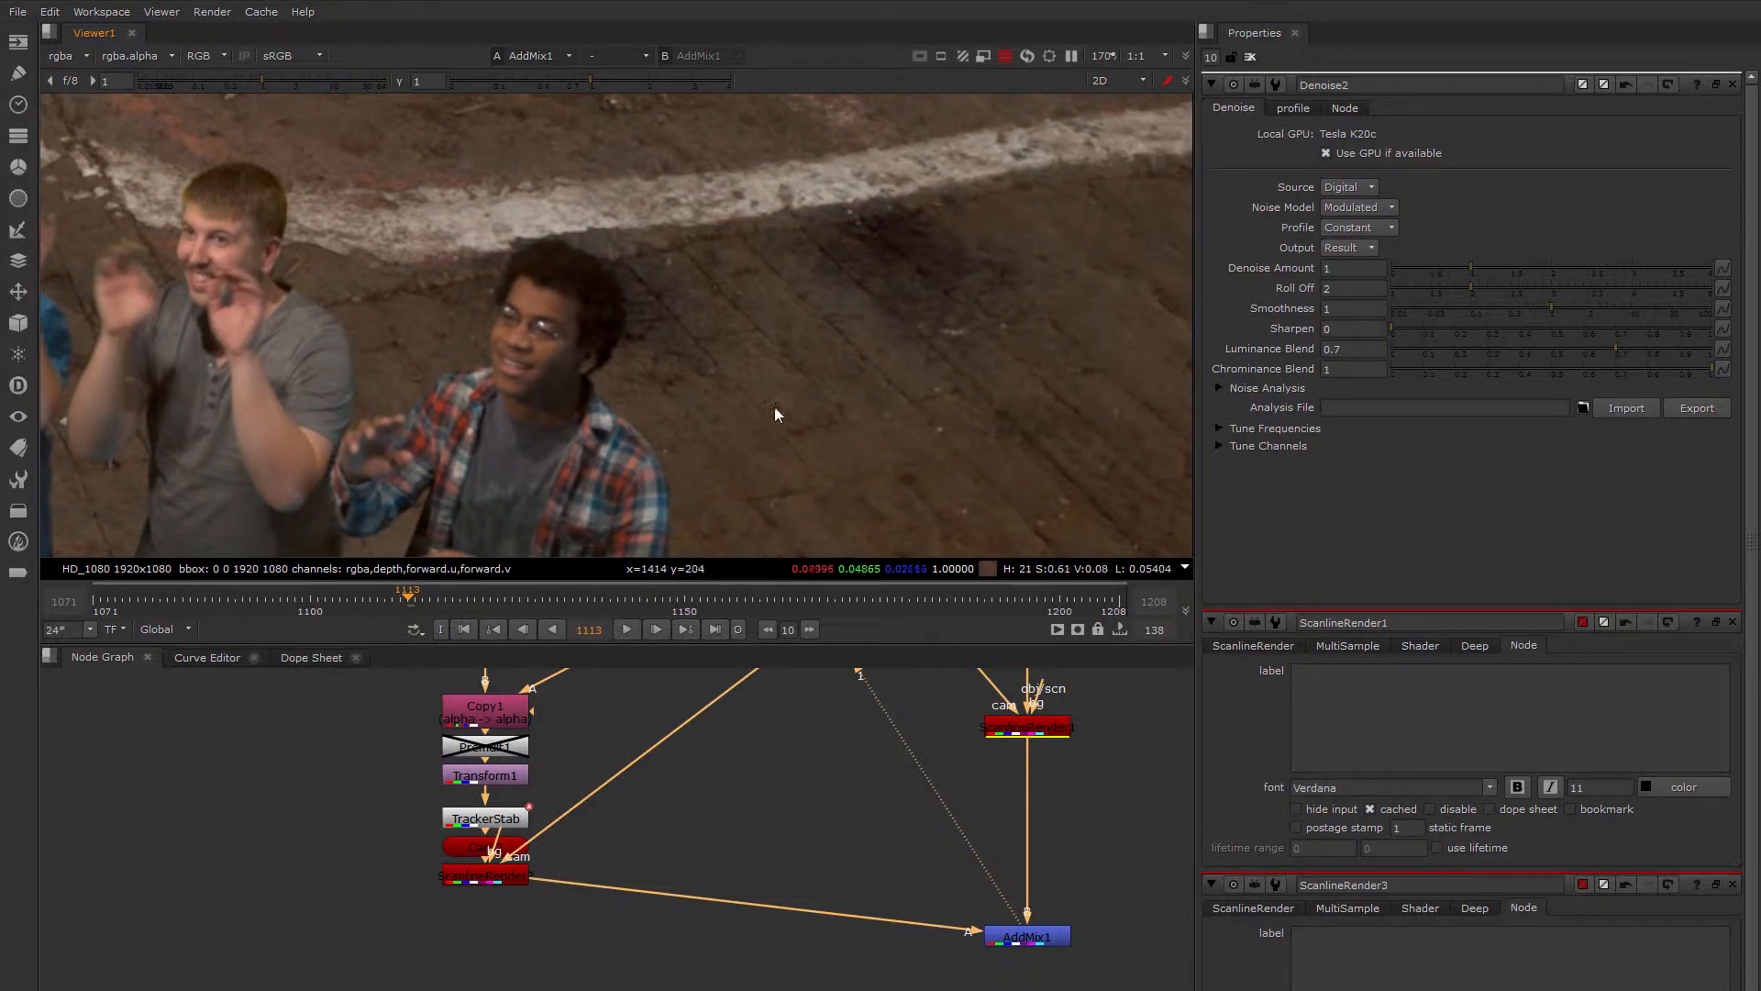
Inspect the floor beside the man in the plaid shirt in the individual red, green and blue channels.
middle_click_drag(881, 481, 647, 380)
scroll(769, 402, "up", 3)
key("r")
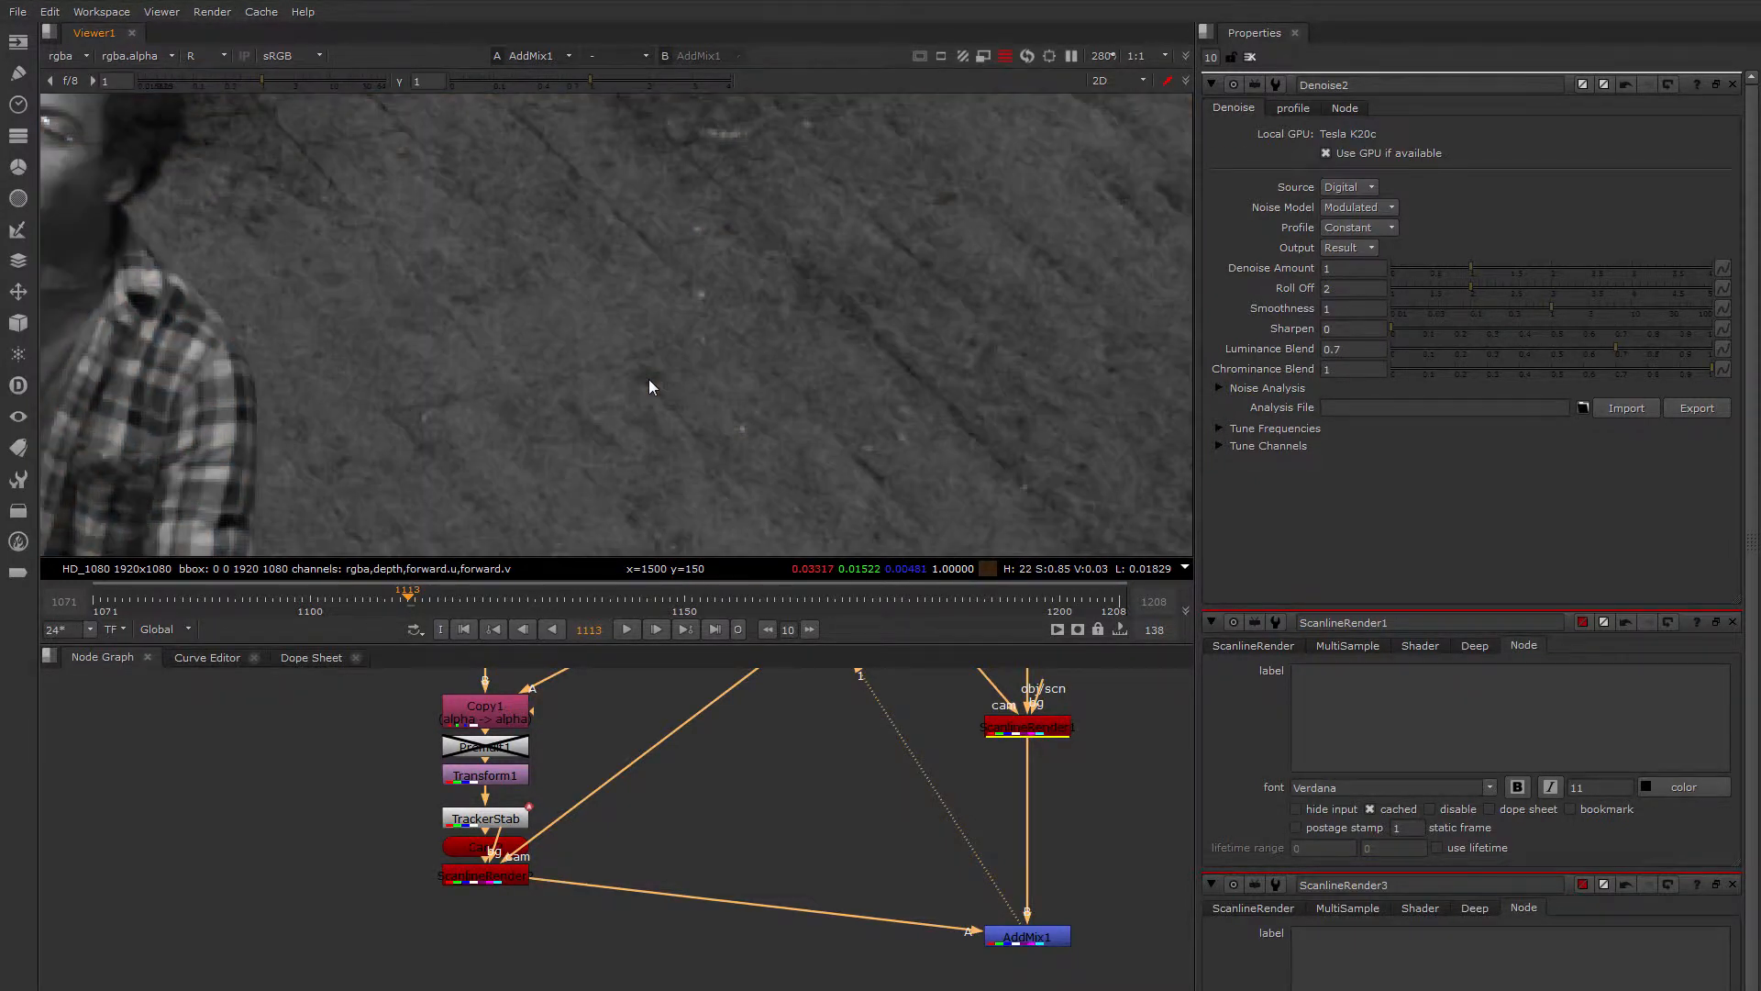
scroll(633, 353, "down", 3)
scroll(574, 330, "up", 2)
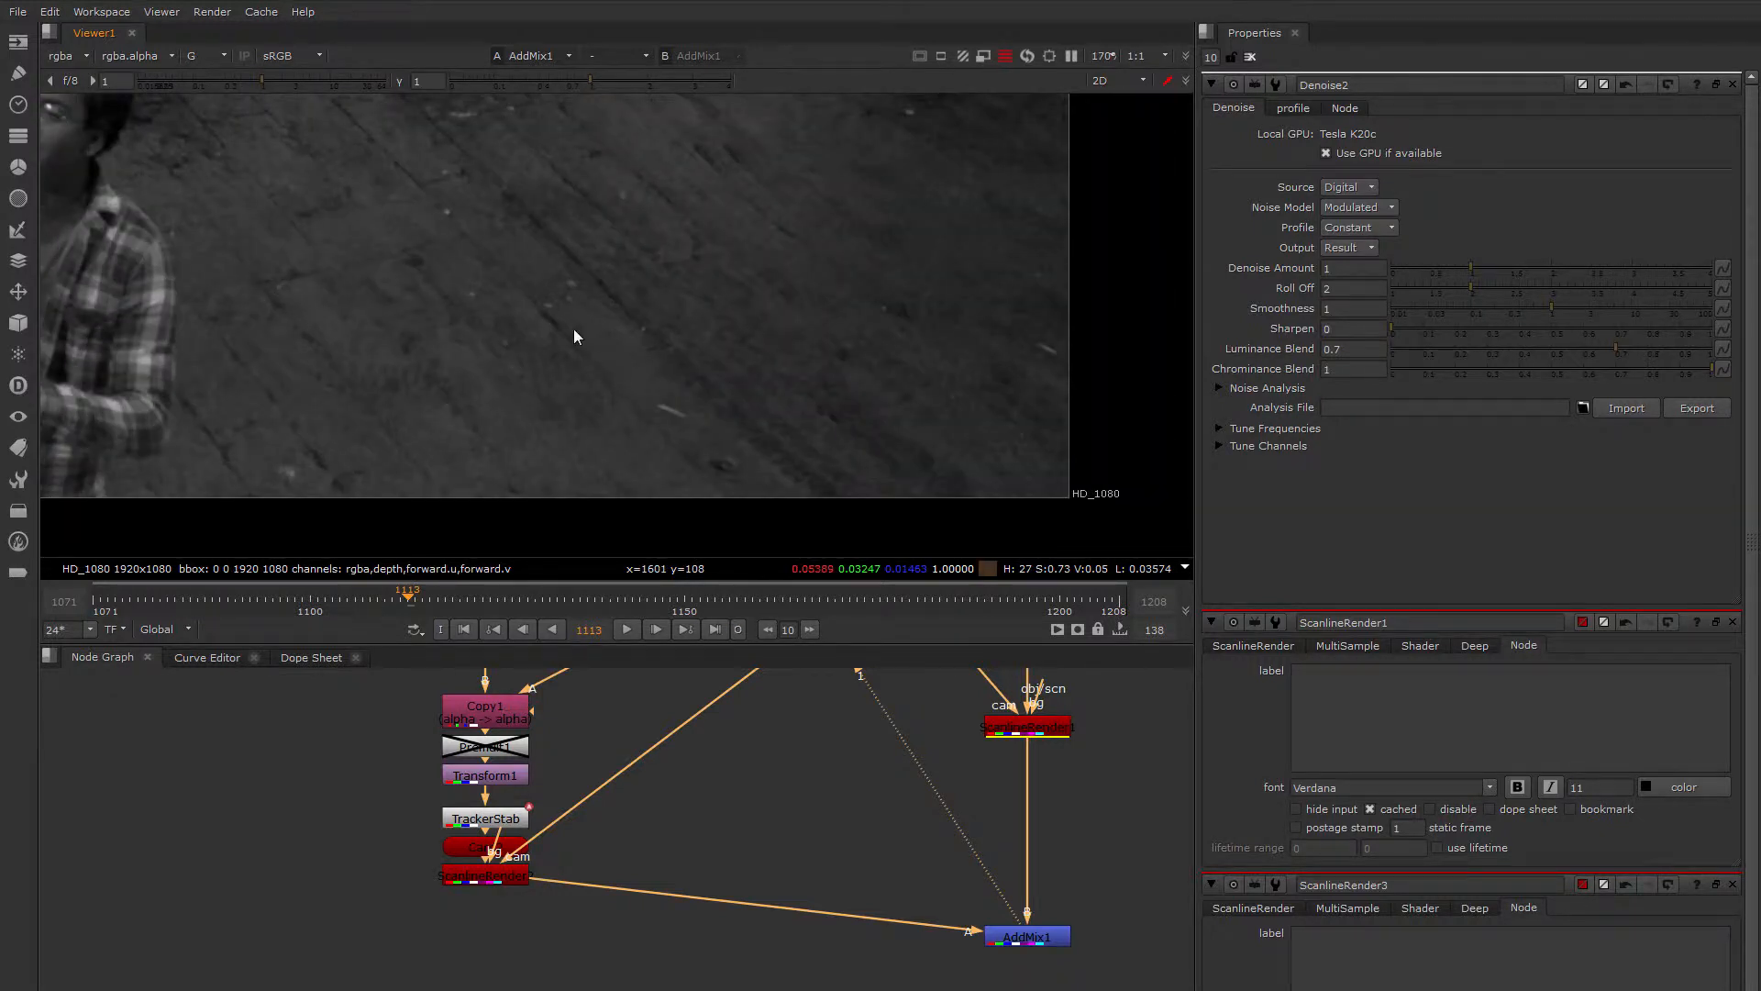
scroll(588, 348, "up", 2)
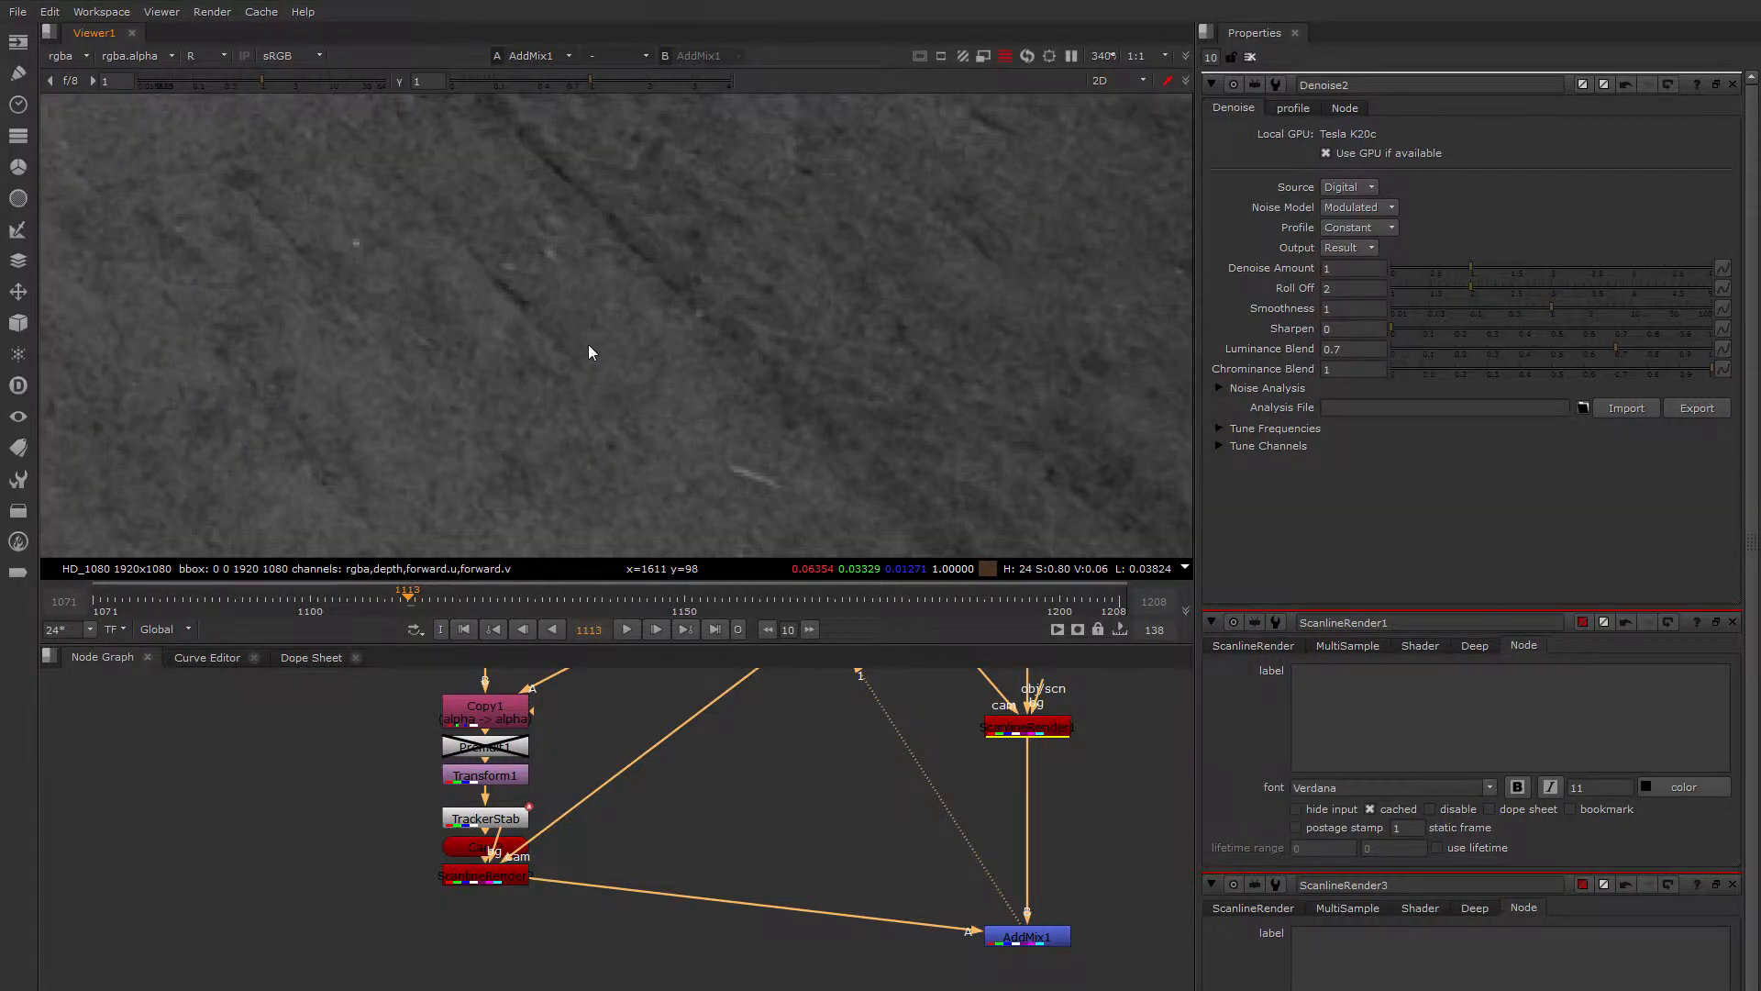
key("b")
key("b")
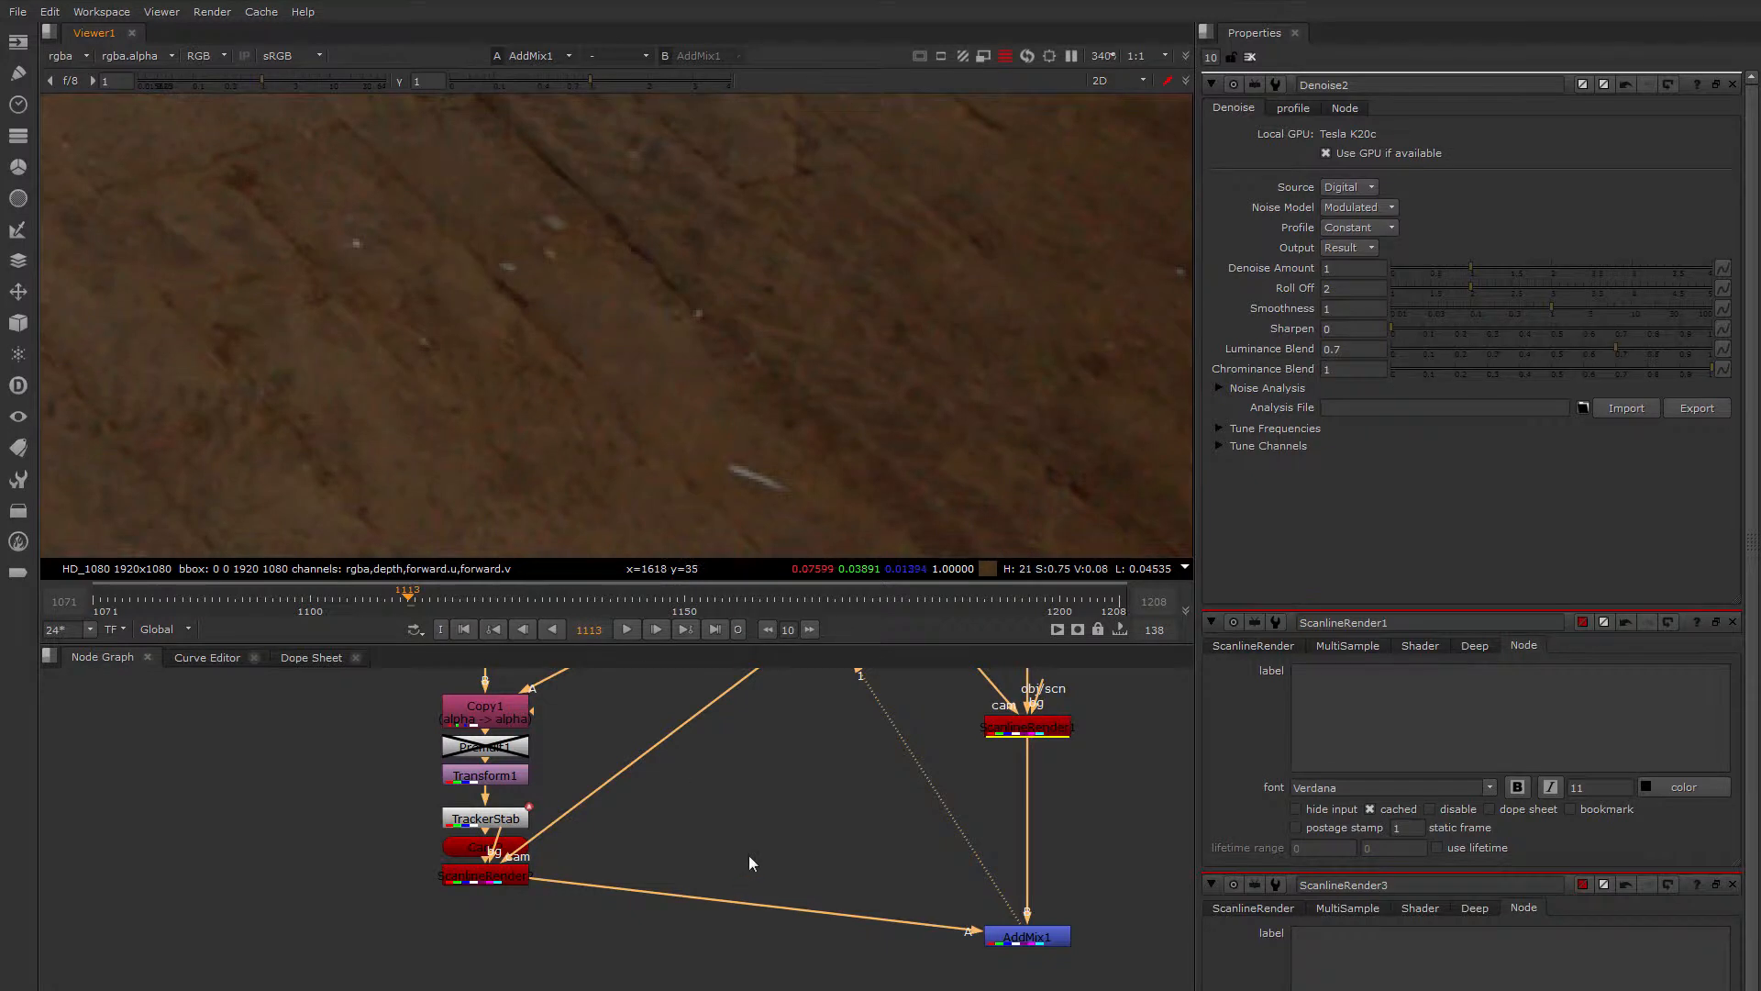
View the Read9 Railyard_3.exr source and examine the whole panorama.
middle_click_drag(921, 784, 573, 987)
middle_click_drag(744, 729, 736, 925)
middle_click_drag(724, 676, 725, 827)
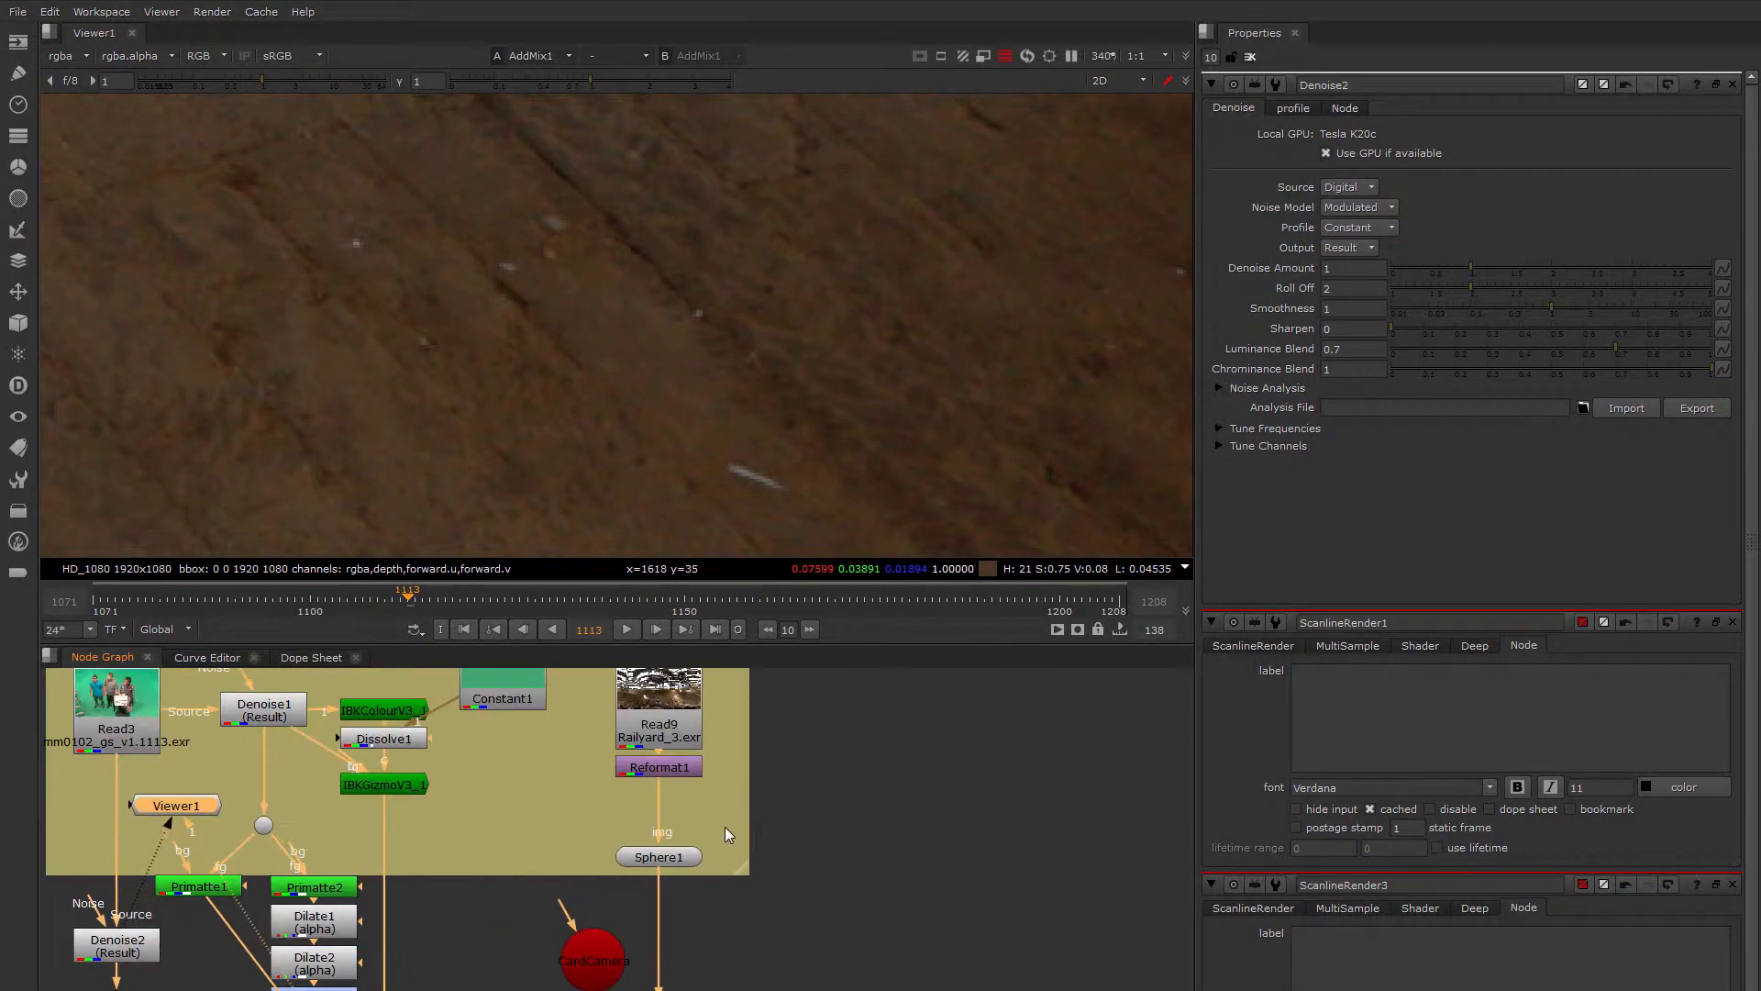
middle_click_drag(673, 768, 670, 811)
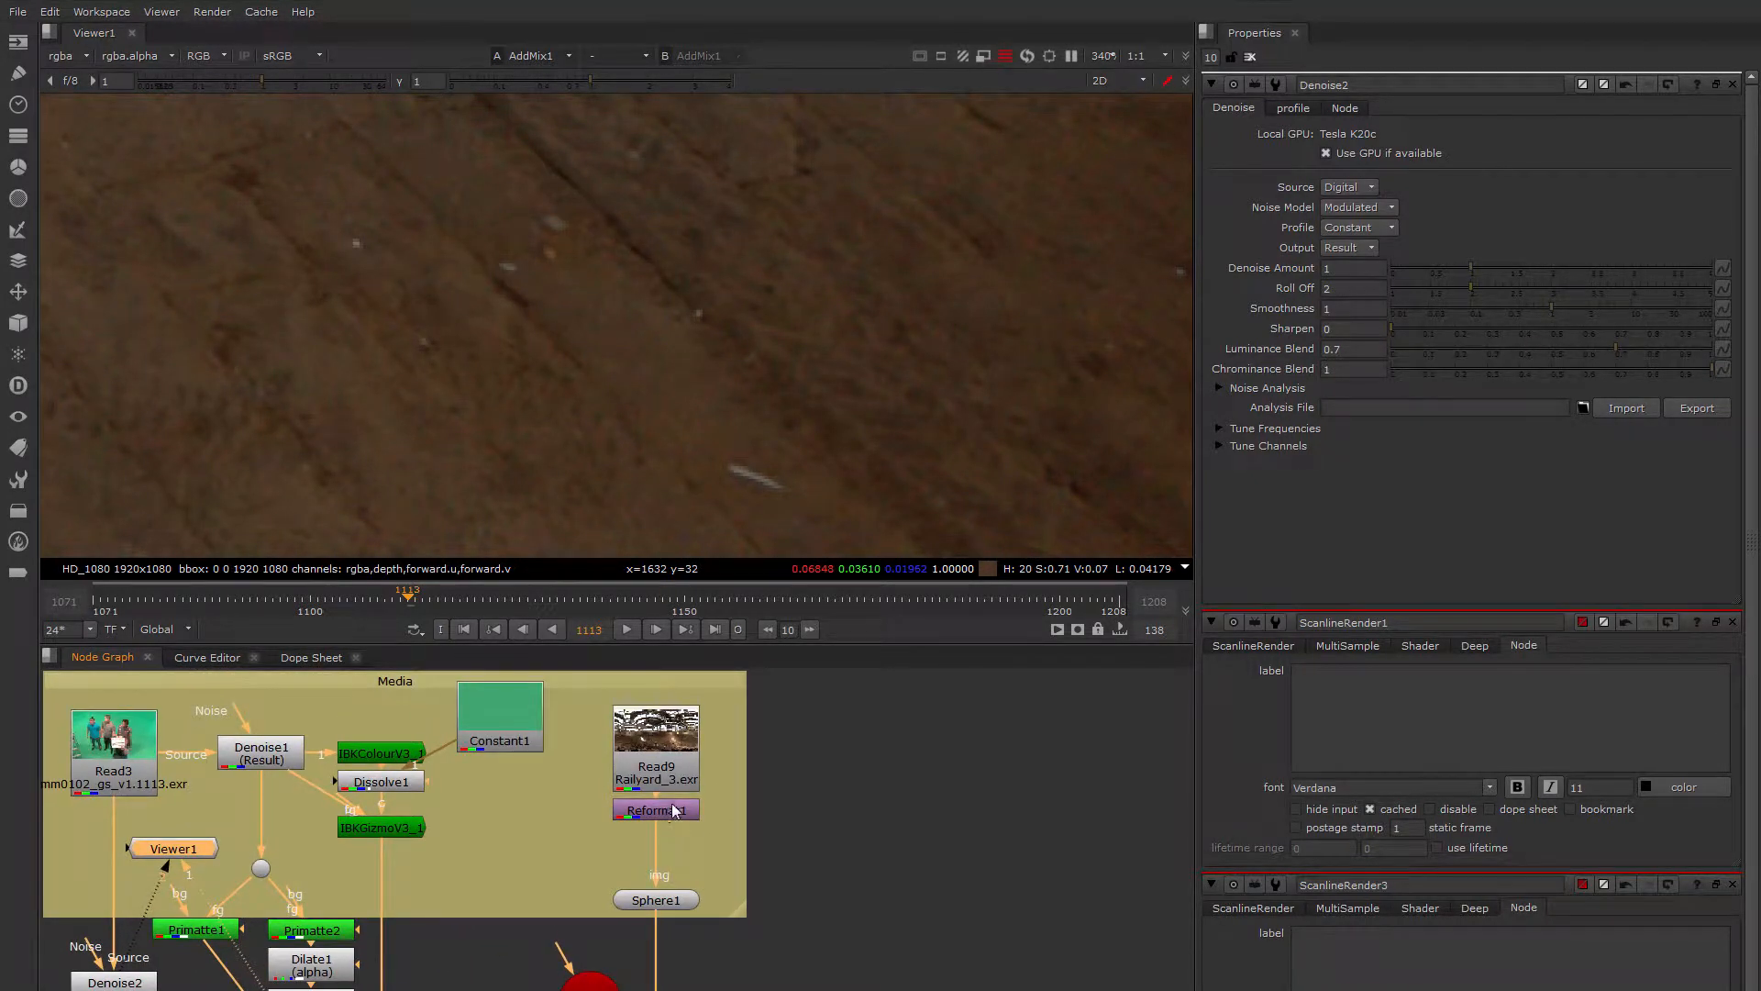
left_click(670, 770)
key("1")
scroll(664, 356, "down", 3)
middle_click_drag(733, 370, 836, 492)
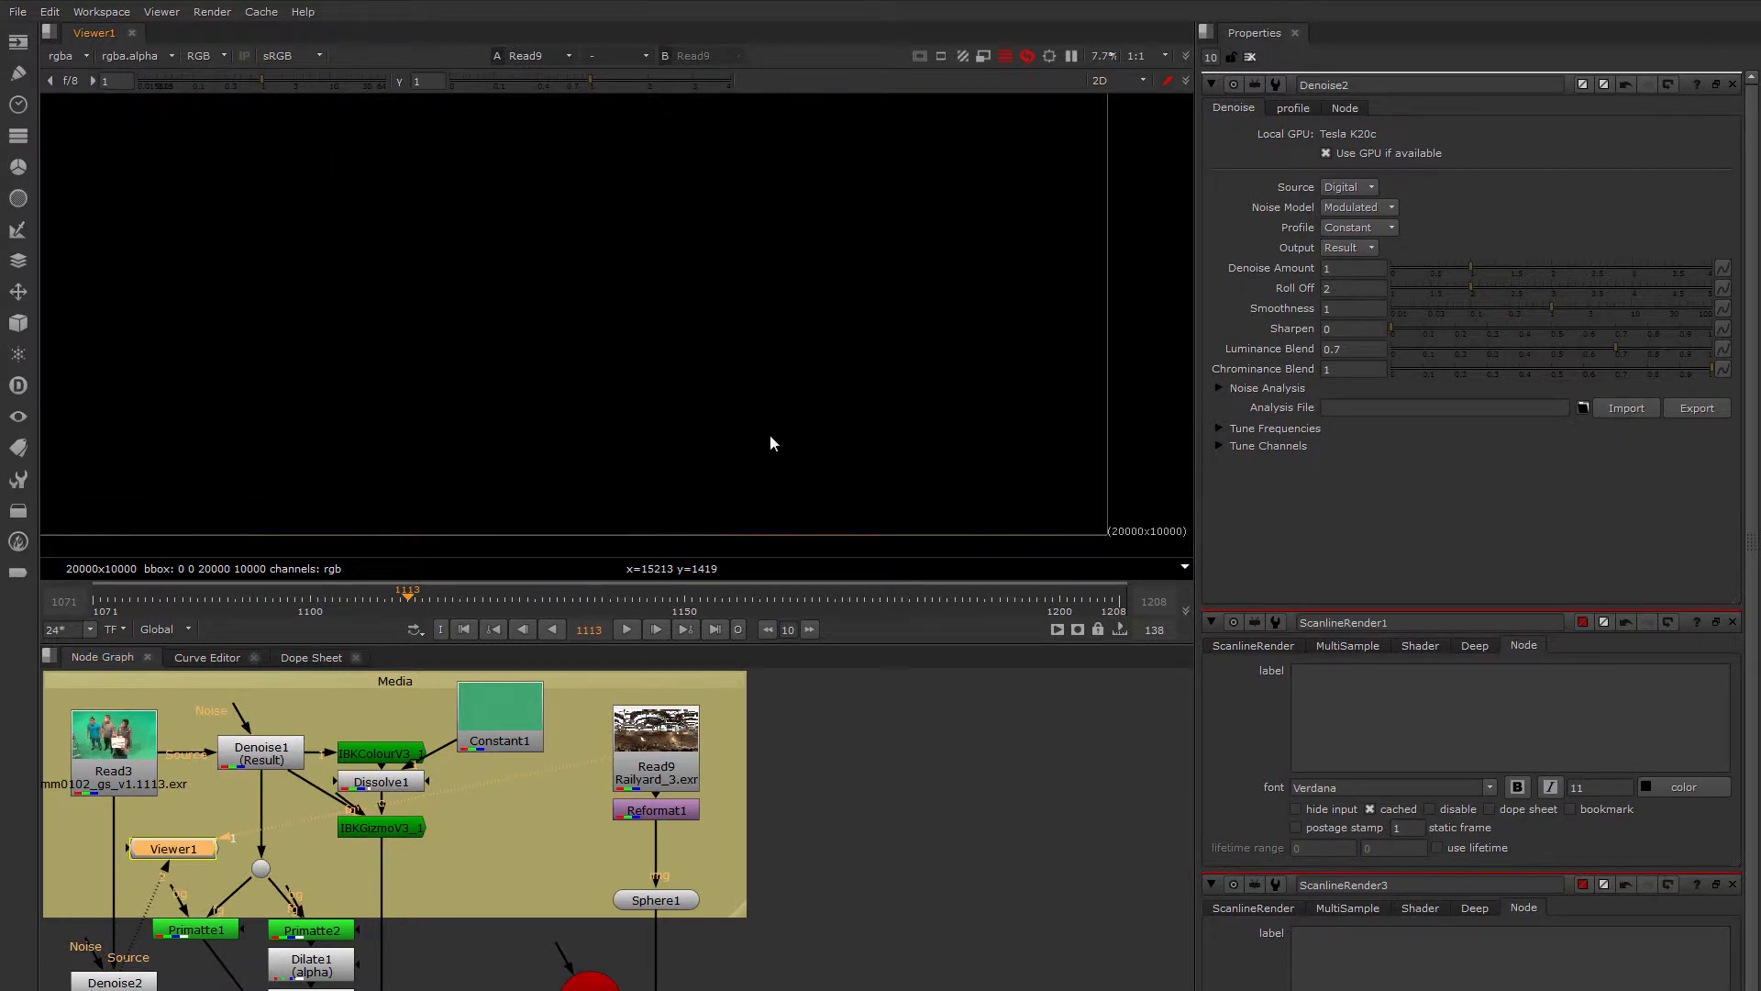
scroll(770, 443, "down", 2)
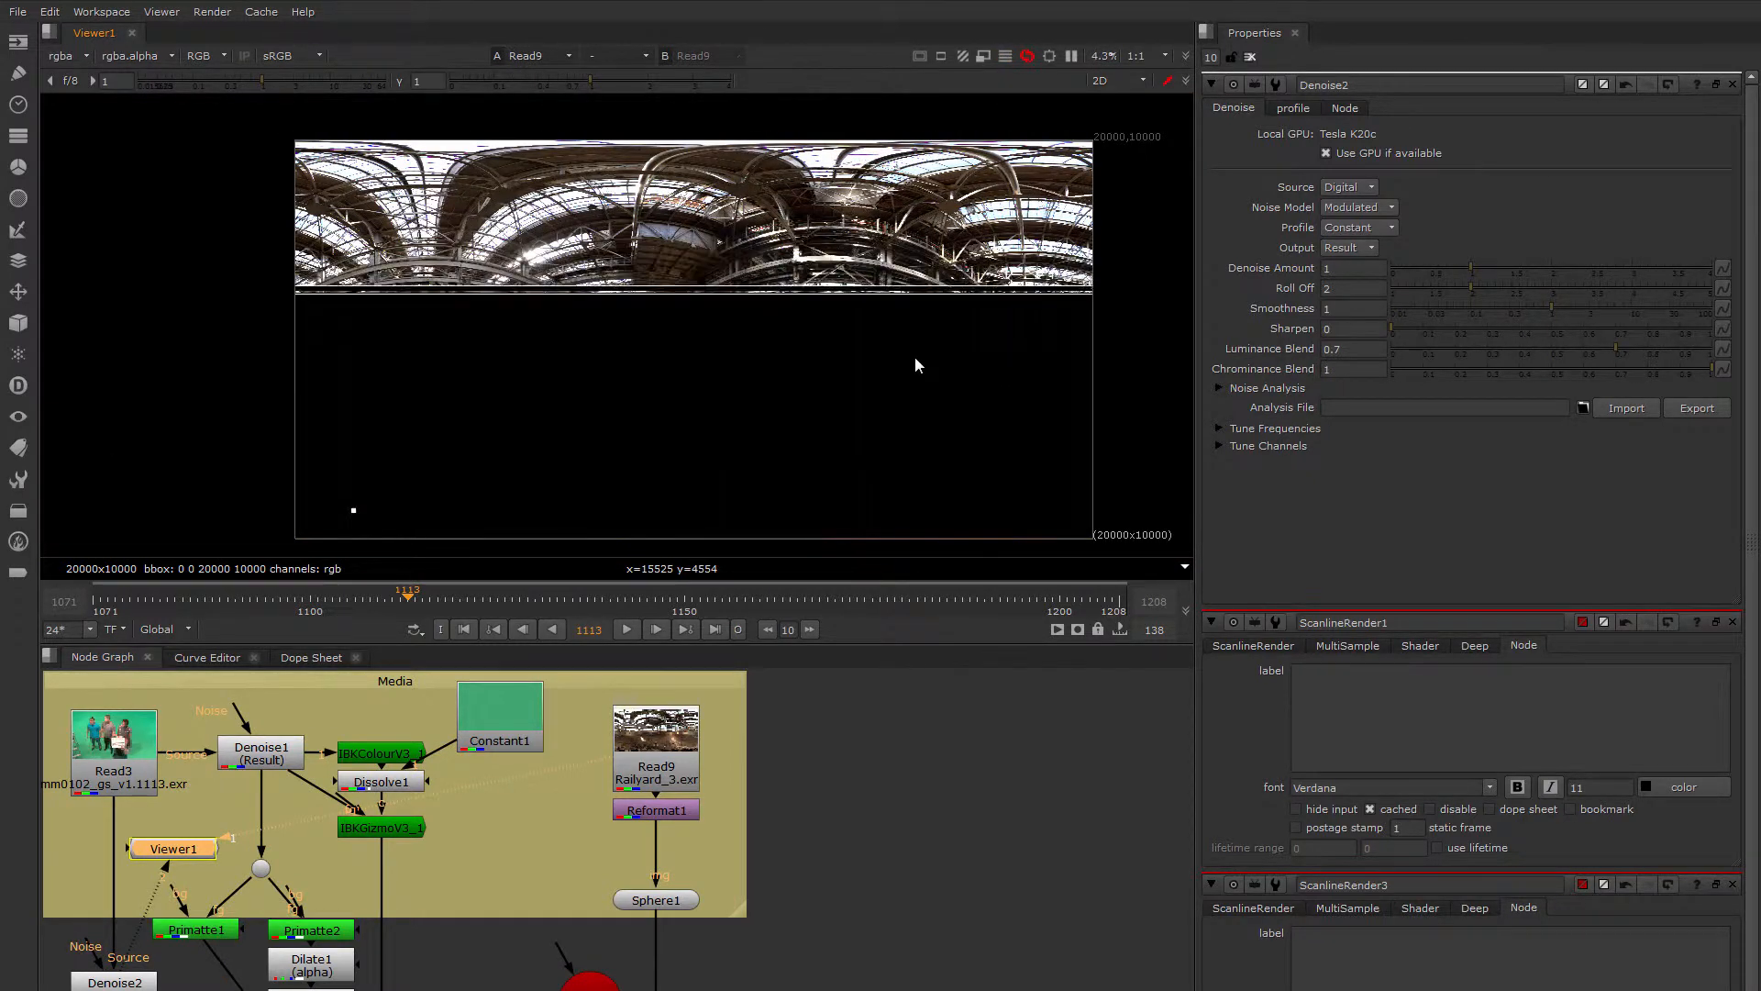
scroll(915, 359, "up", 1)
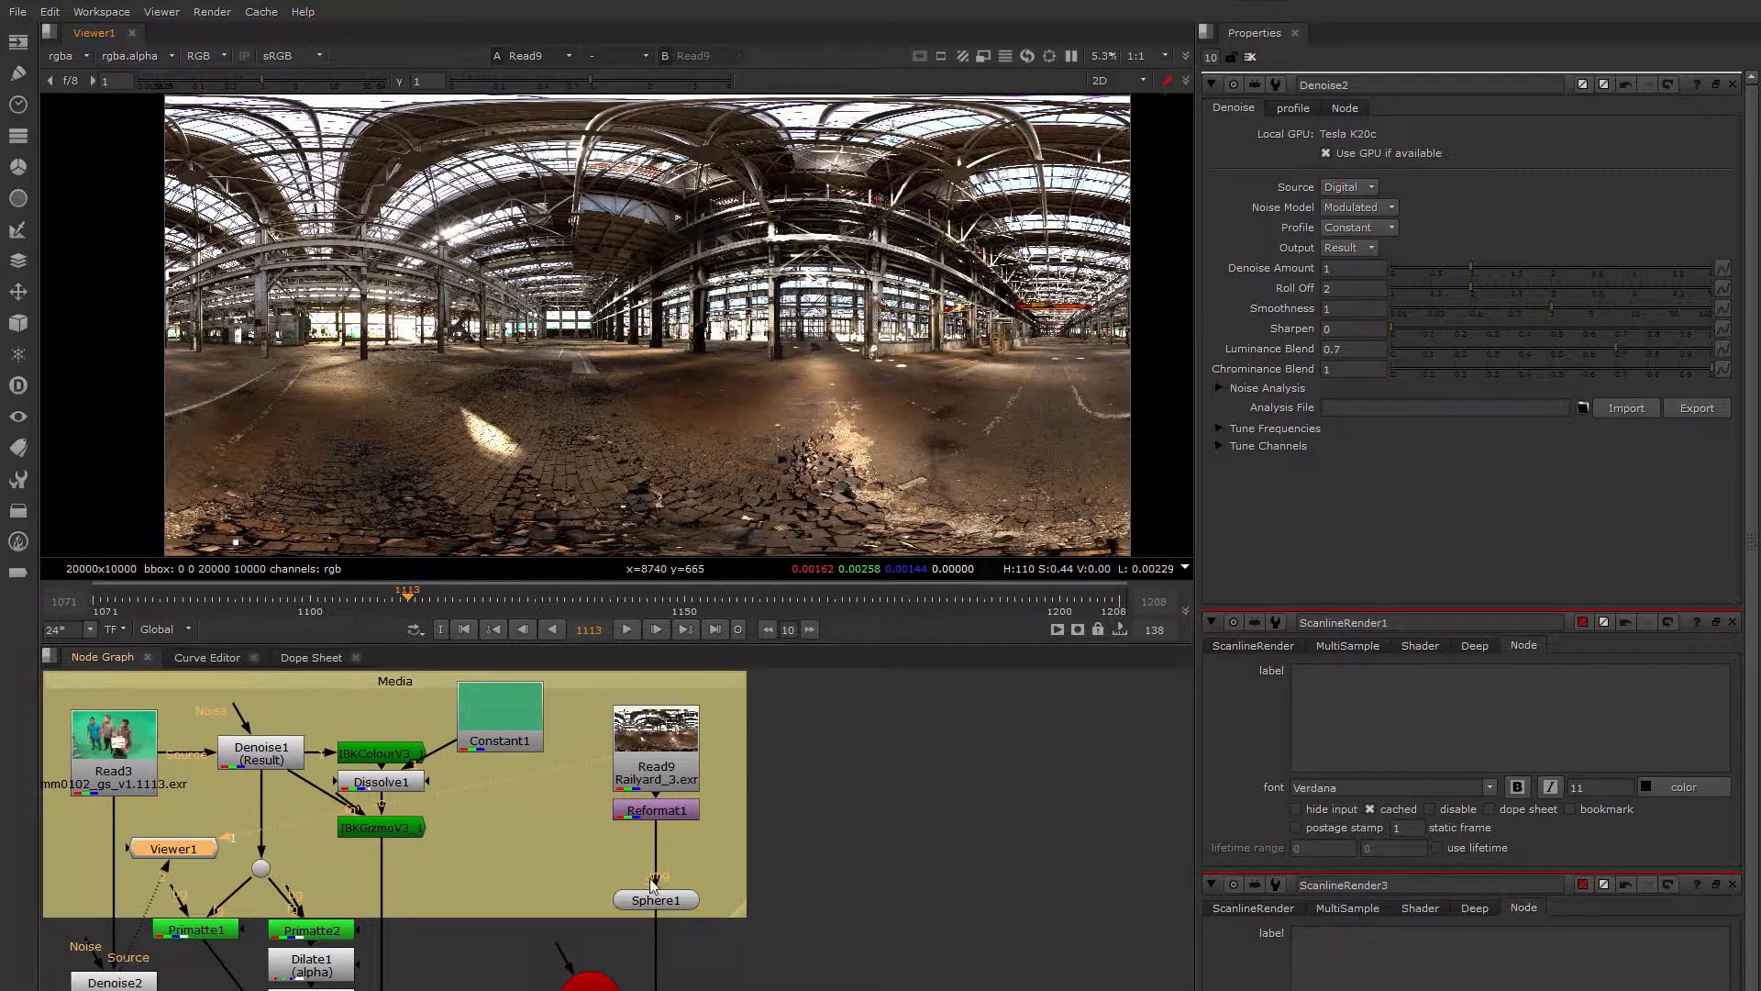
Return to viewing the AddMix1 composite and examine how the three men sit against the background floor.
middle_click_drag(613, 853, 650, 686)
middle_click_drag(570, 827, 616, 672)
middle_click_drag(580, 825, 607, 674)
middle_click_drag(580, 844, 586, 784)
scroll(585, 783, "up", 1)
middle_click_drag(675, 958, 587, 669)
scroll(696, 812, "down", 1)
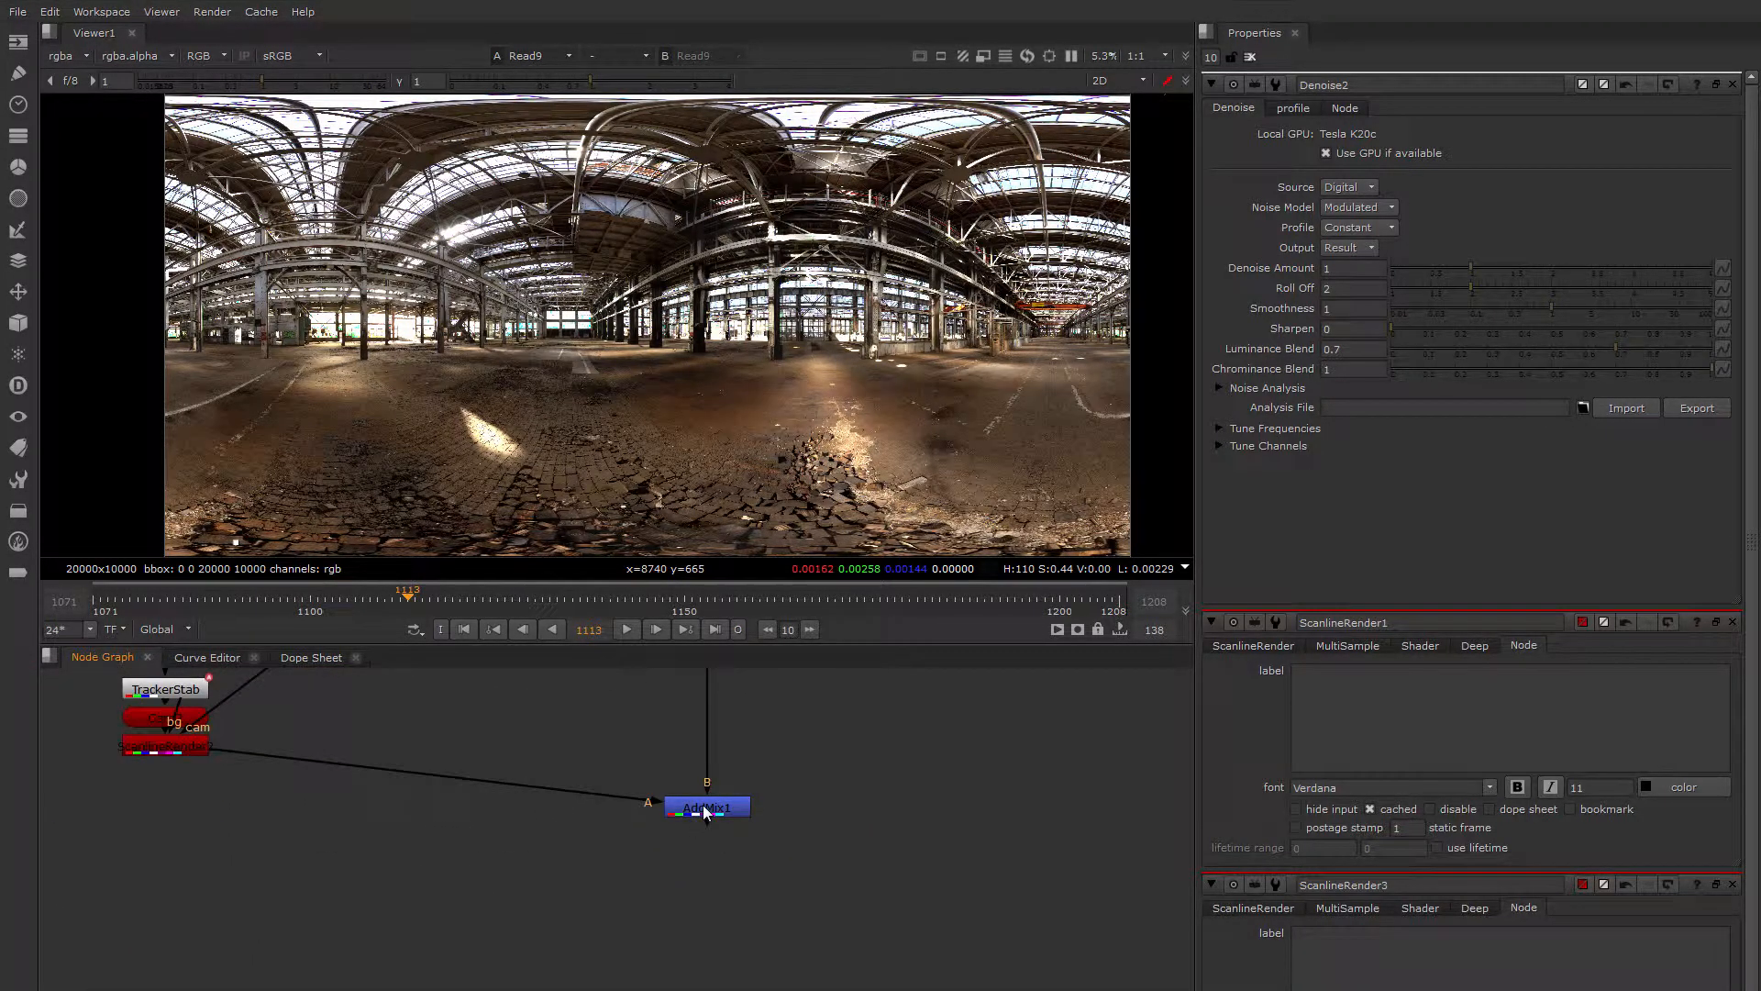
left_click(703, 806)
key("1")
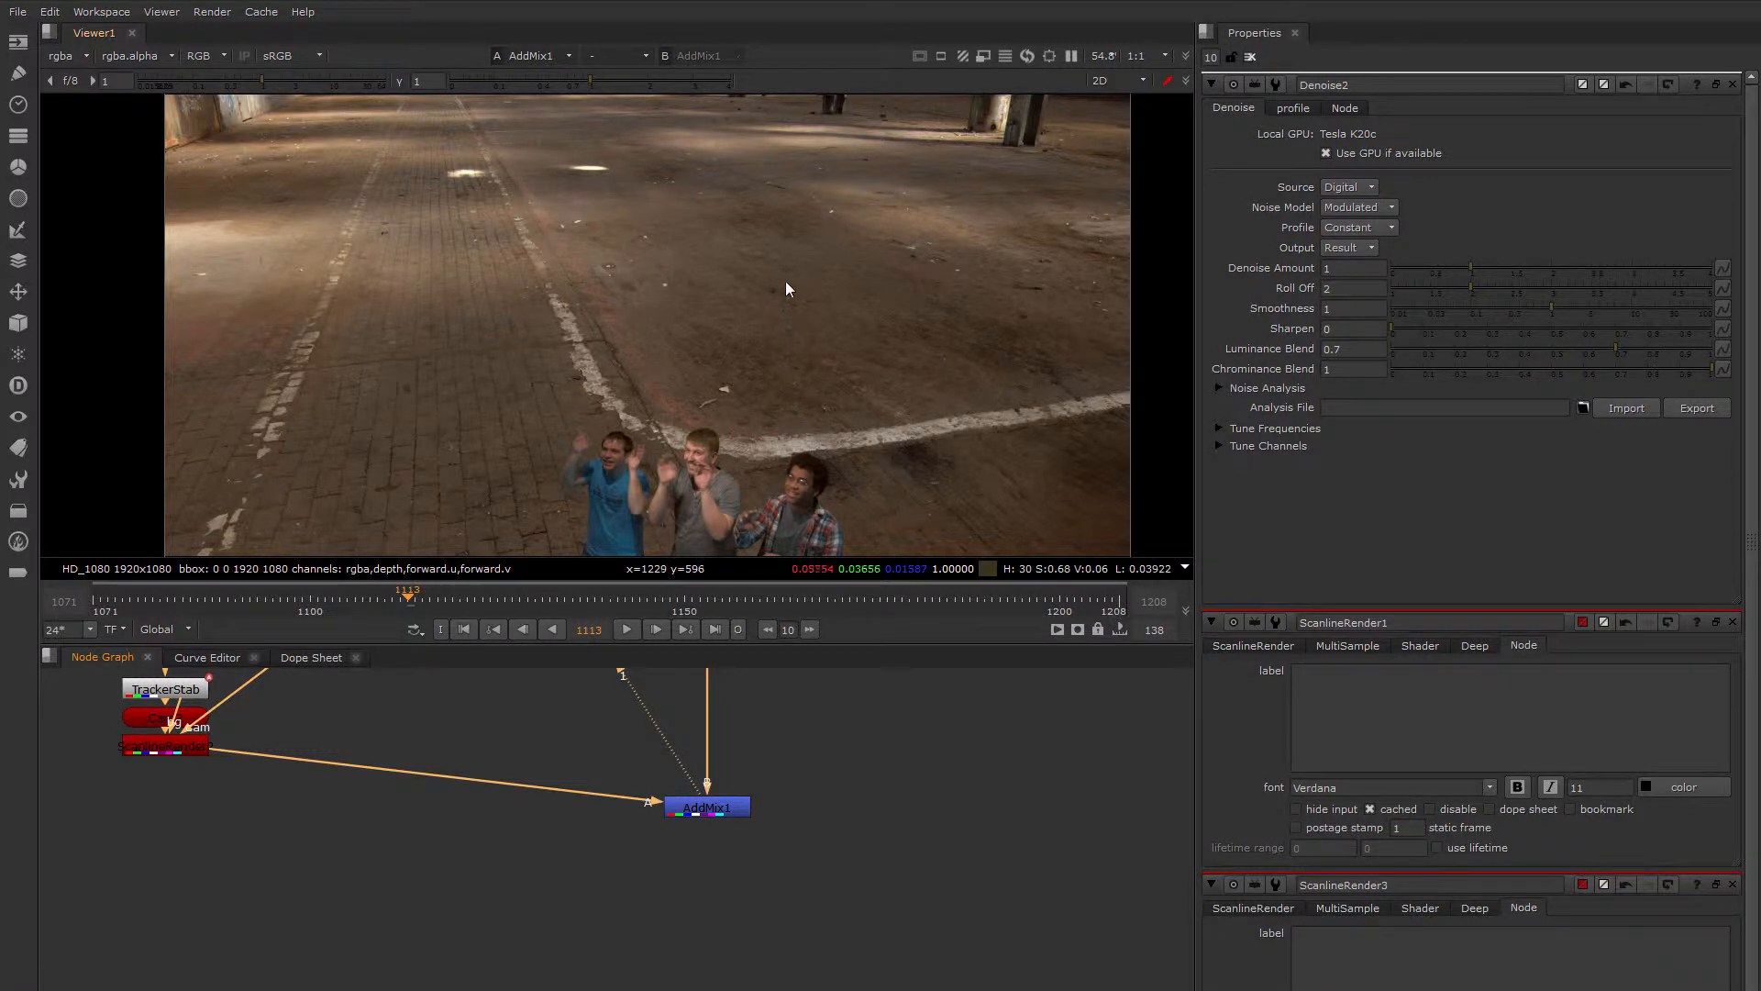
mouse_move(785, 281)
middle_mouse_down()
mouse_move(765, 386)
mouse_move(746, 301)
mouse_move(776, 253)
middle_mouse_up()
scroll(734, 343, "up", 2)
scroll(723, 381, "up", 2)
middle_click_drag(723, 381, 752, 236)
scroll(736, 358, "up", 2)
scroll(736, 358, "up", 2)
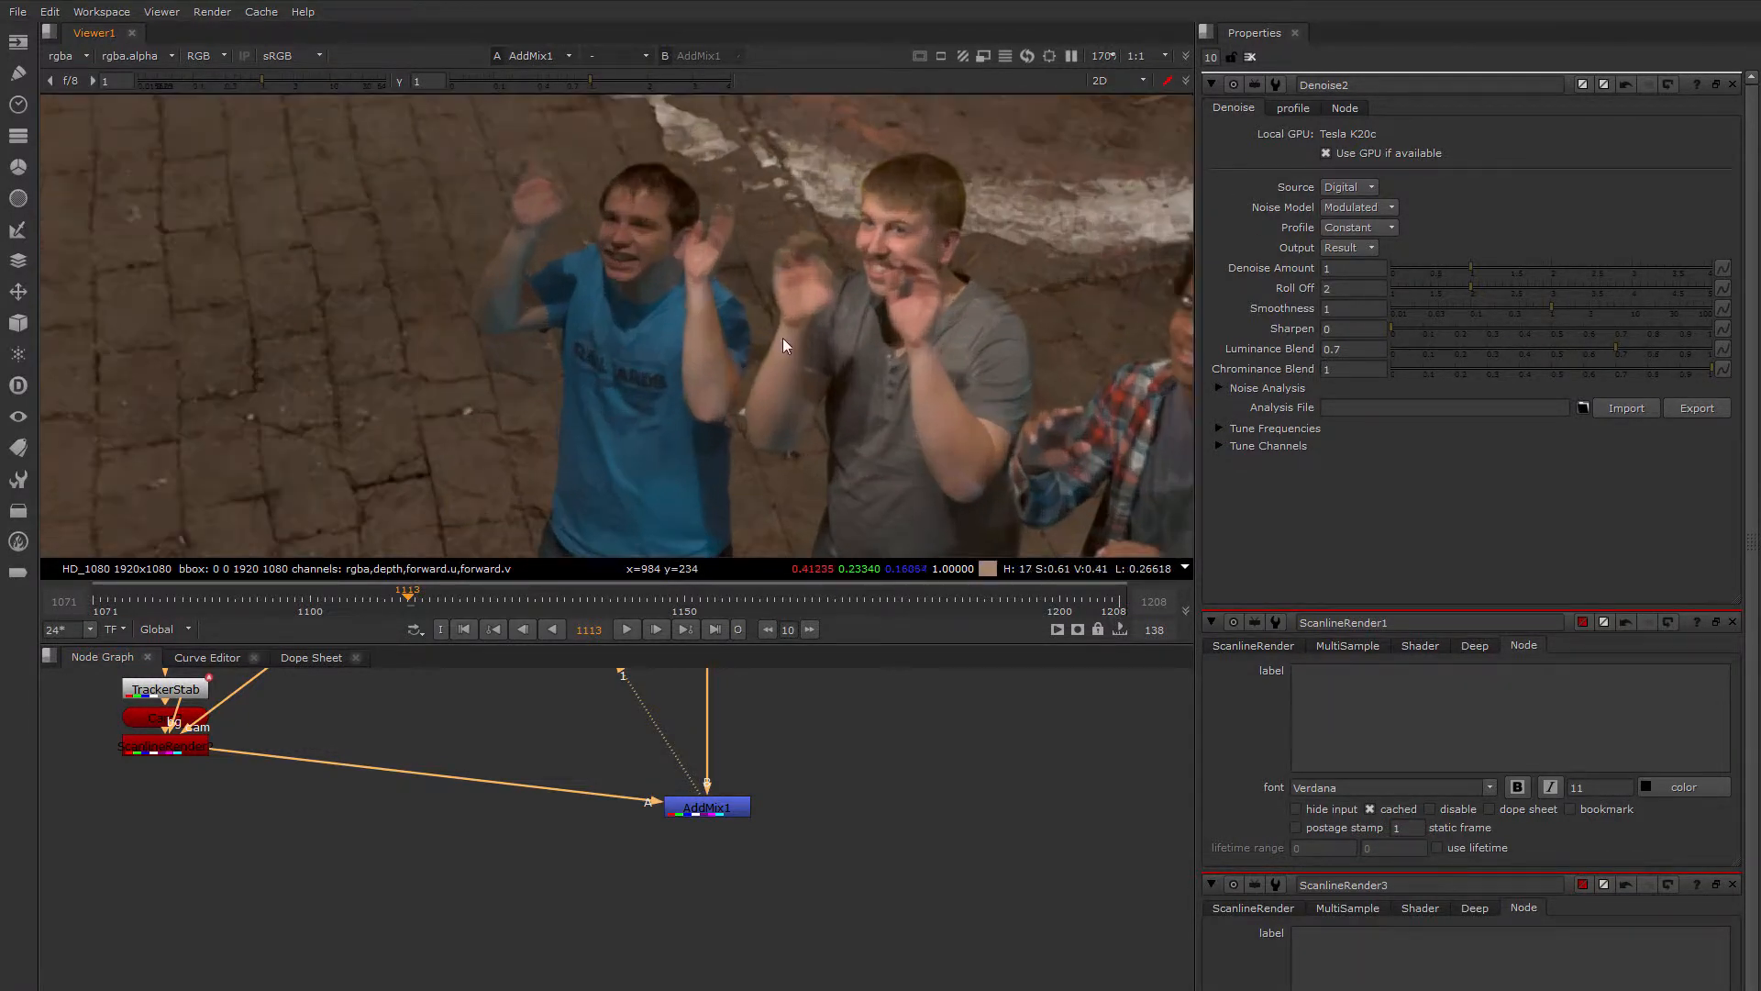
middle_click_drag(784, 337, 654, 336)
Add a Defocus node after the background ScanlineRender1, ahead of AddMix1's B input.
middle_click_drag(534, 823, 499, 885)
middle_click_drag(669, 771, 653, 873)
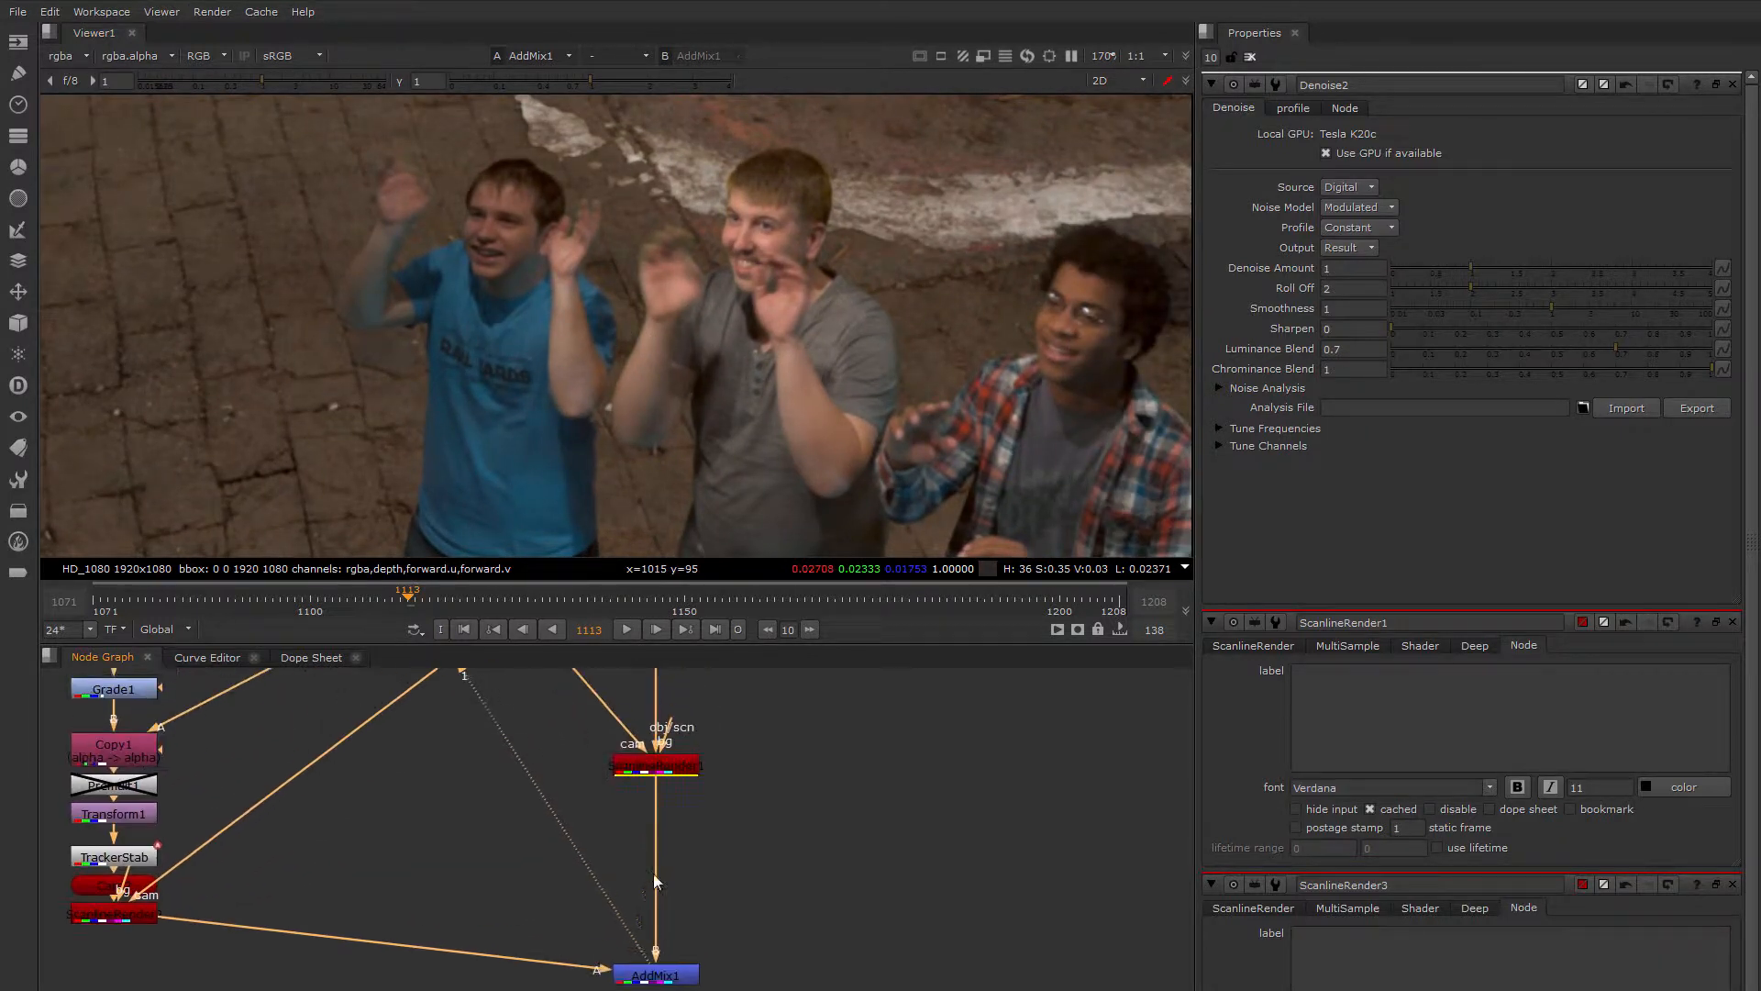
left_click(668, 767)
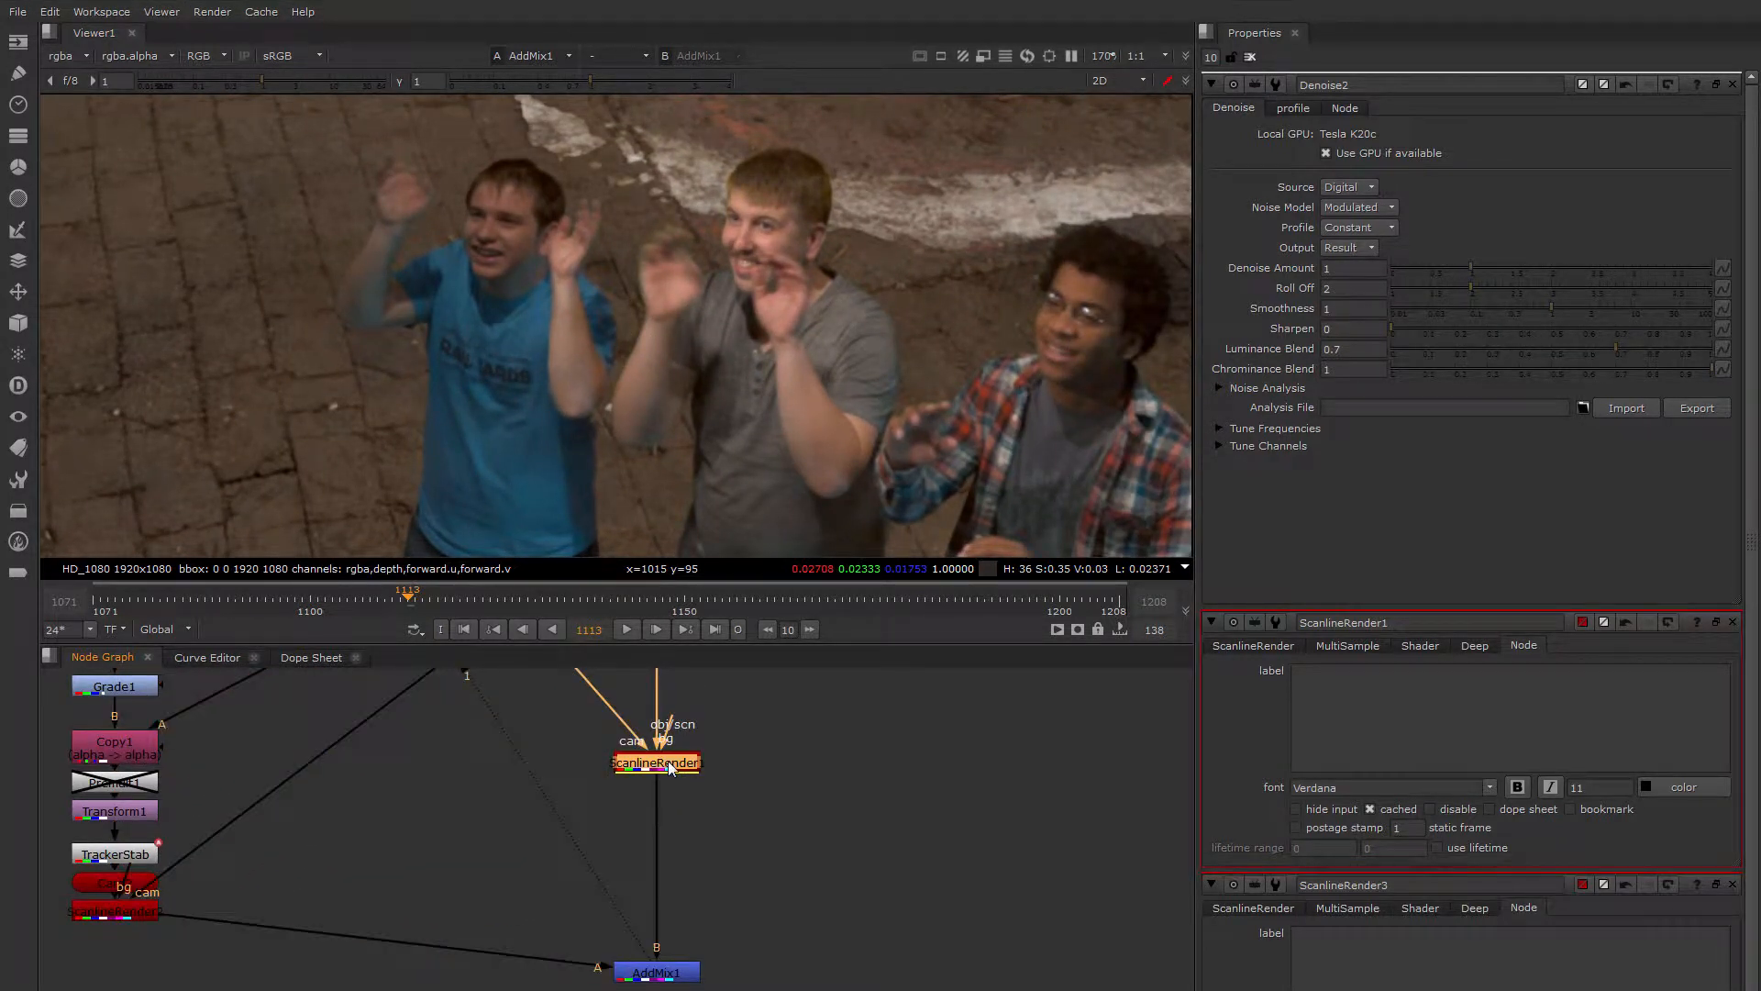
key("Tab")
type("d")
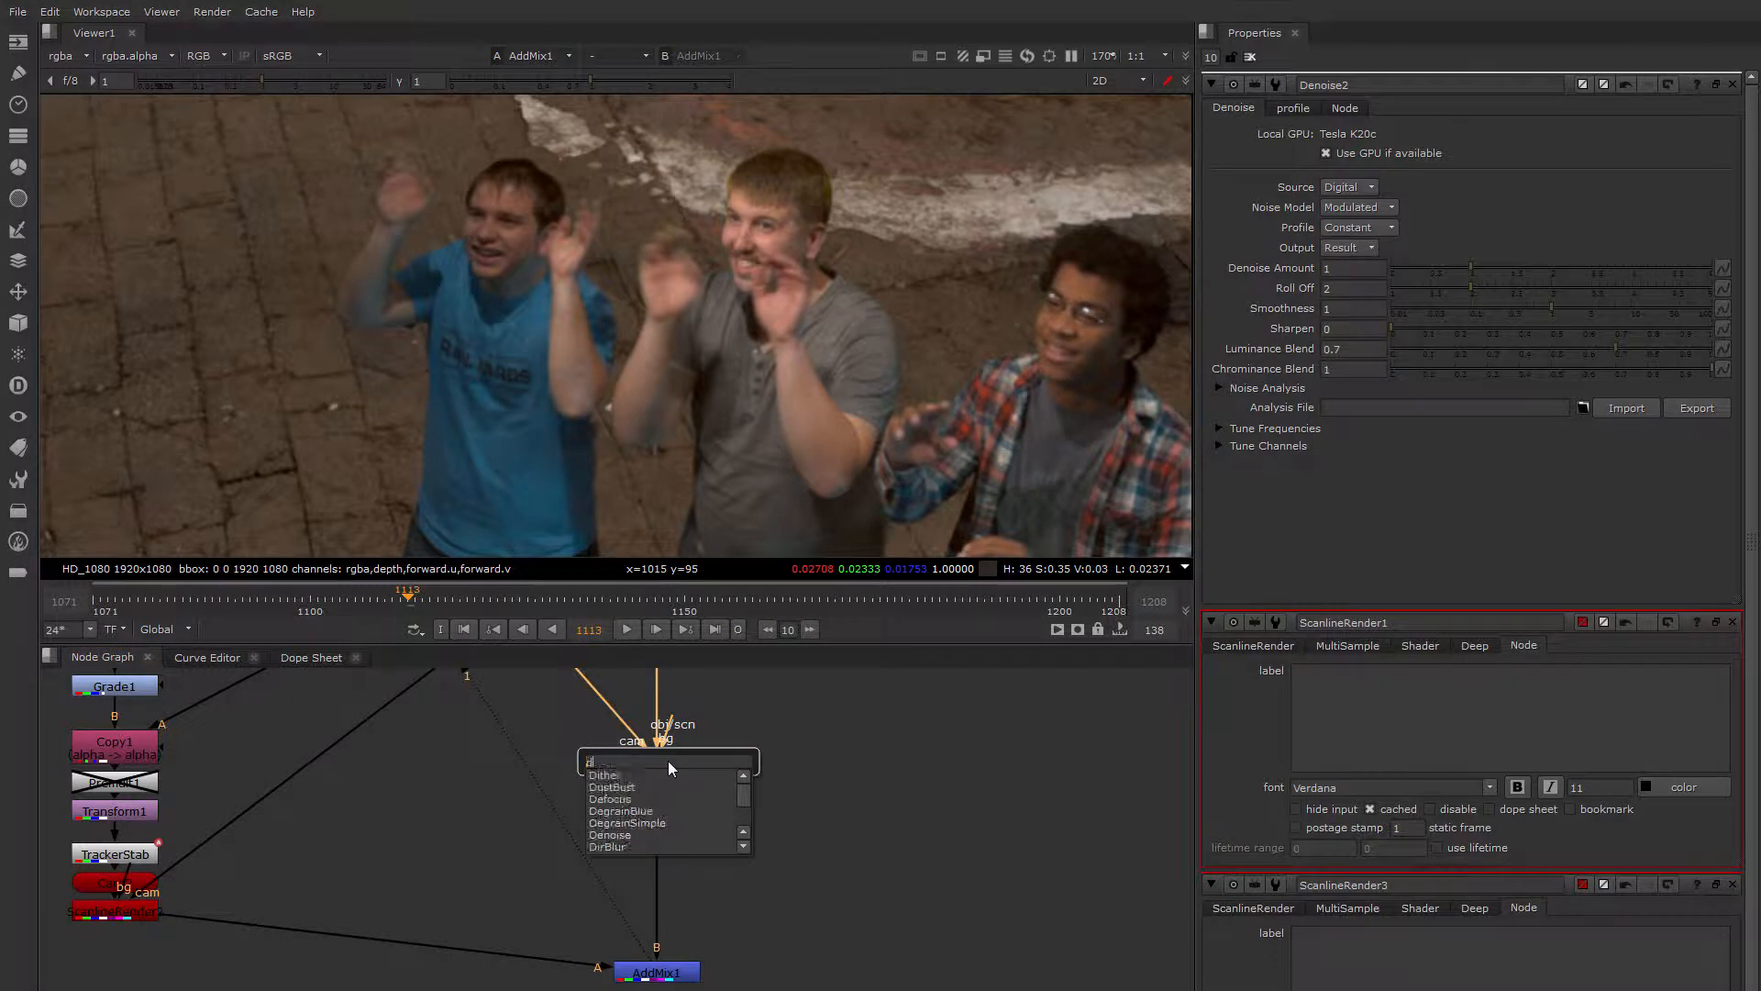
type("efocus")
key("Return")
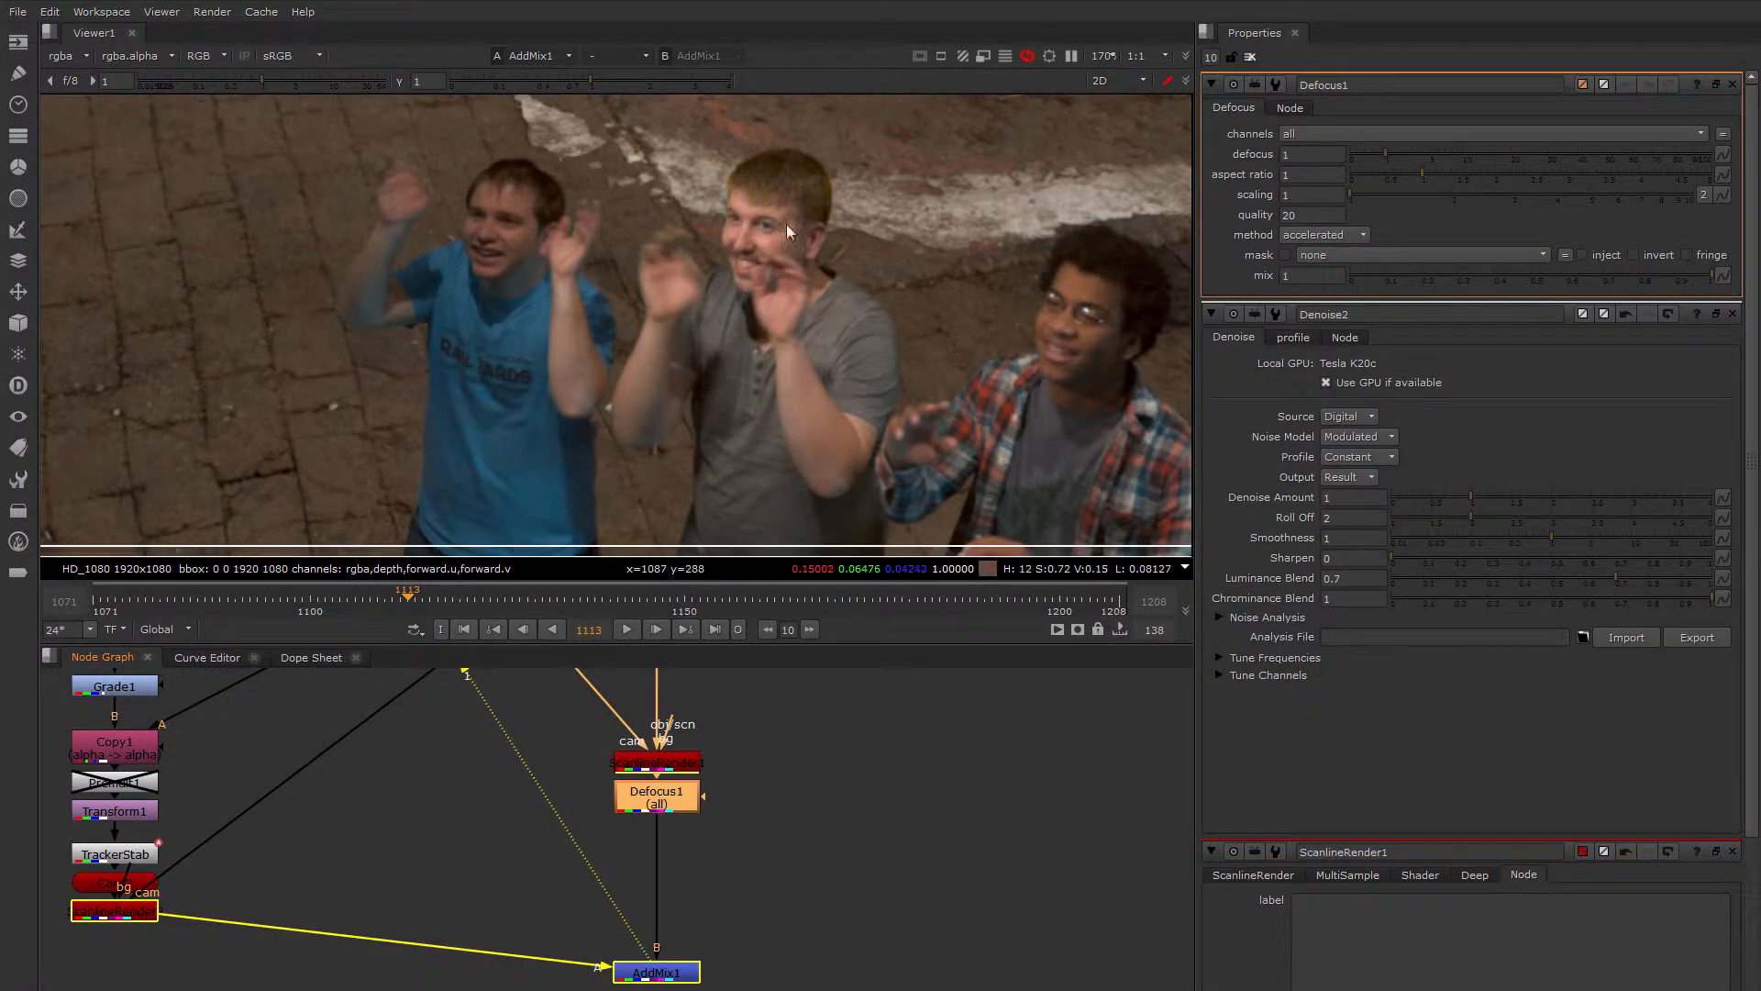
Set the Defocus1 defocus amount to 0.35 while checking the floor around the men.
middle_click_drag(786, 224, 787, 304)
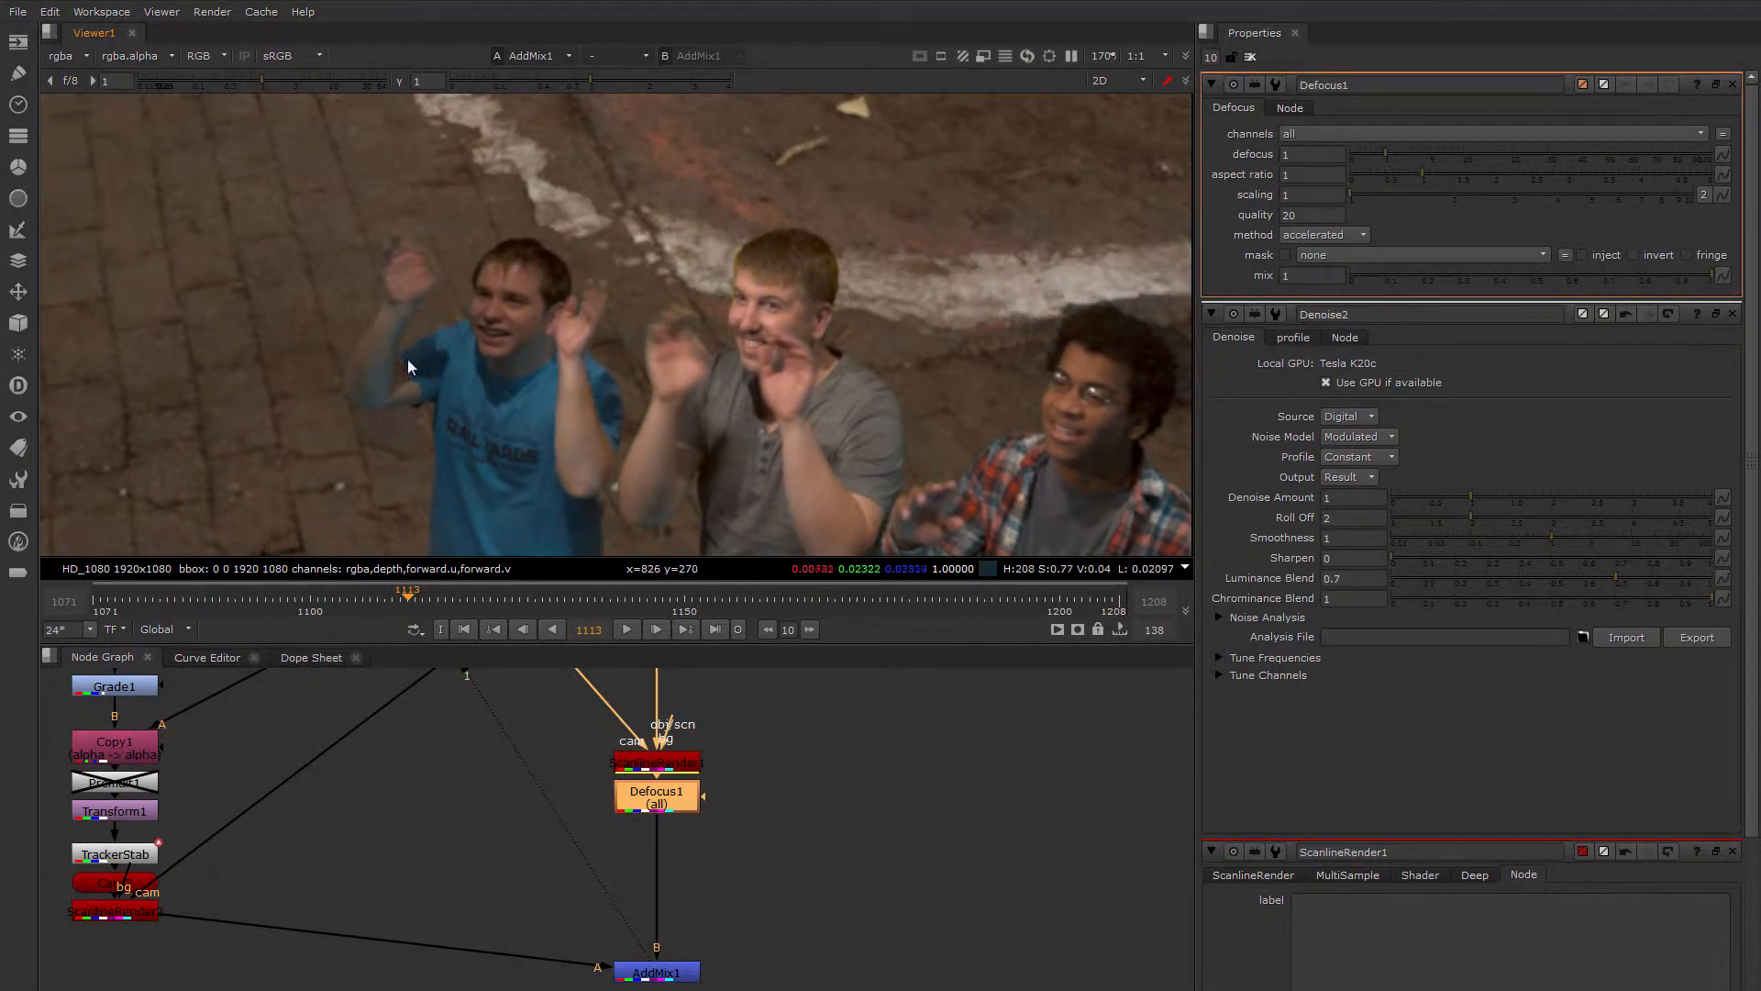
middle_click_drag(408, 360, 576, 266)
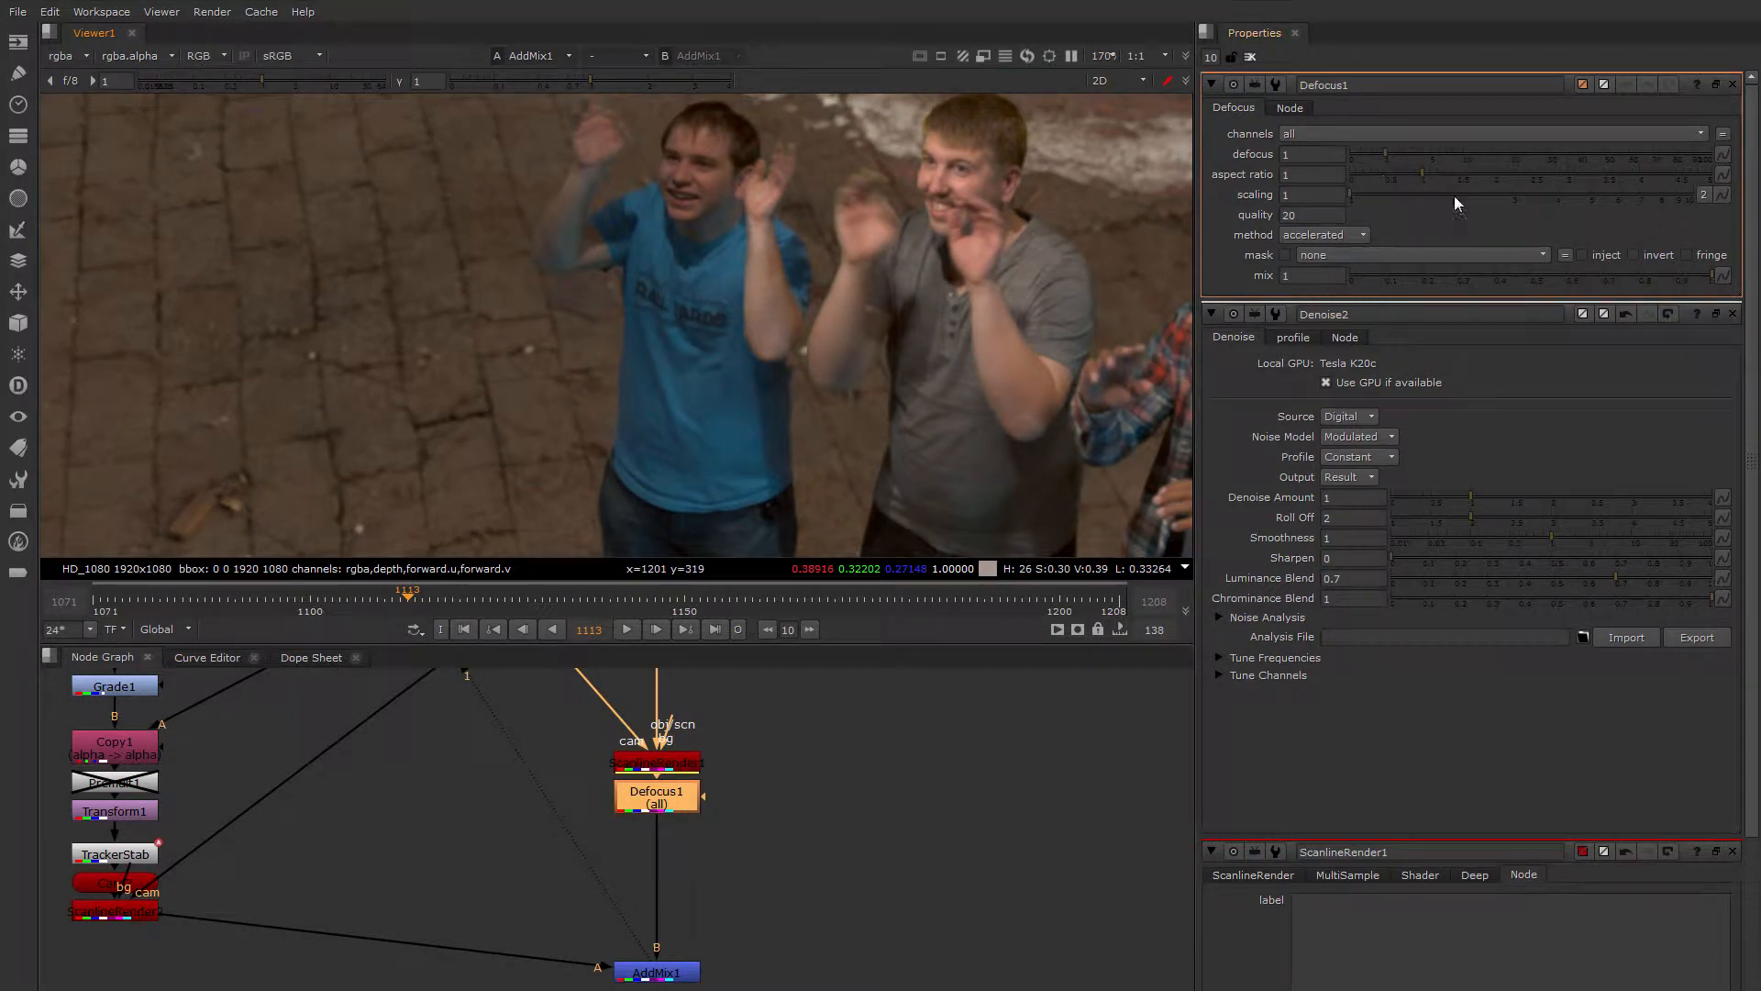
left_click_drag(1384, 158, 1373, 156)
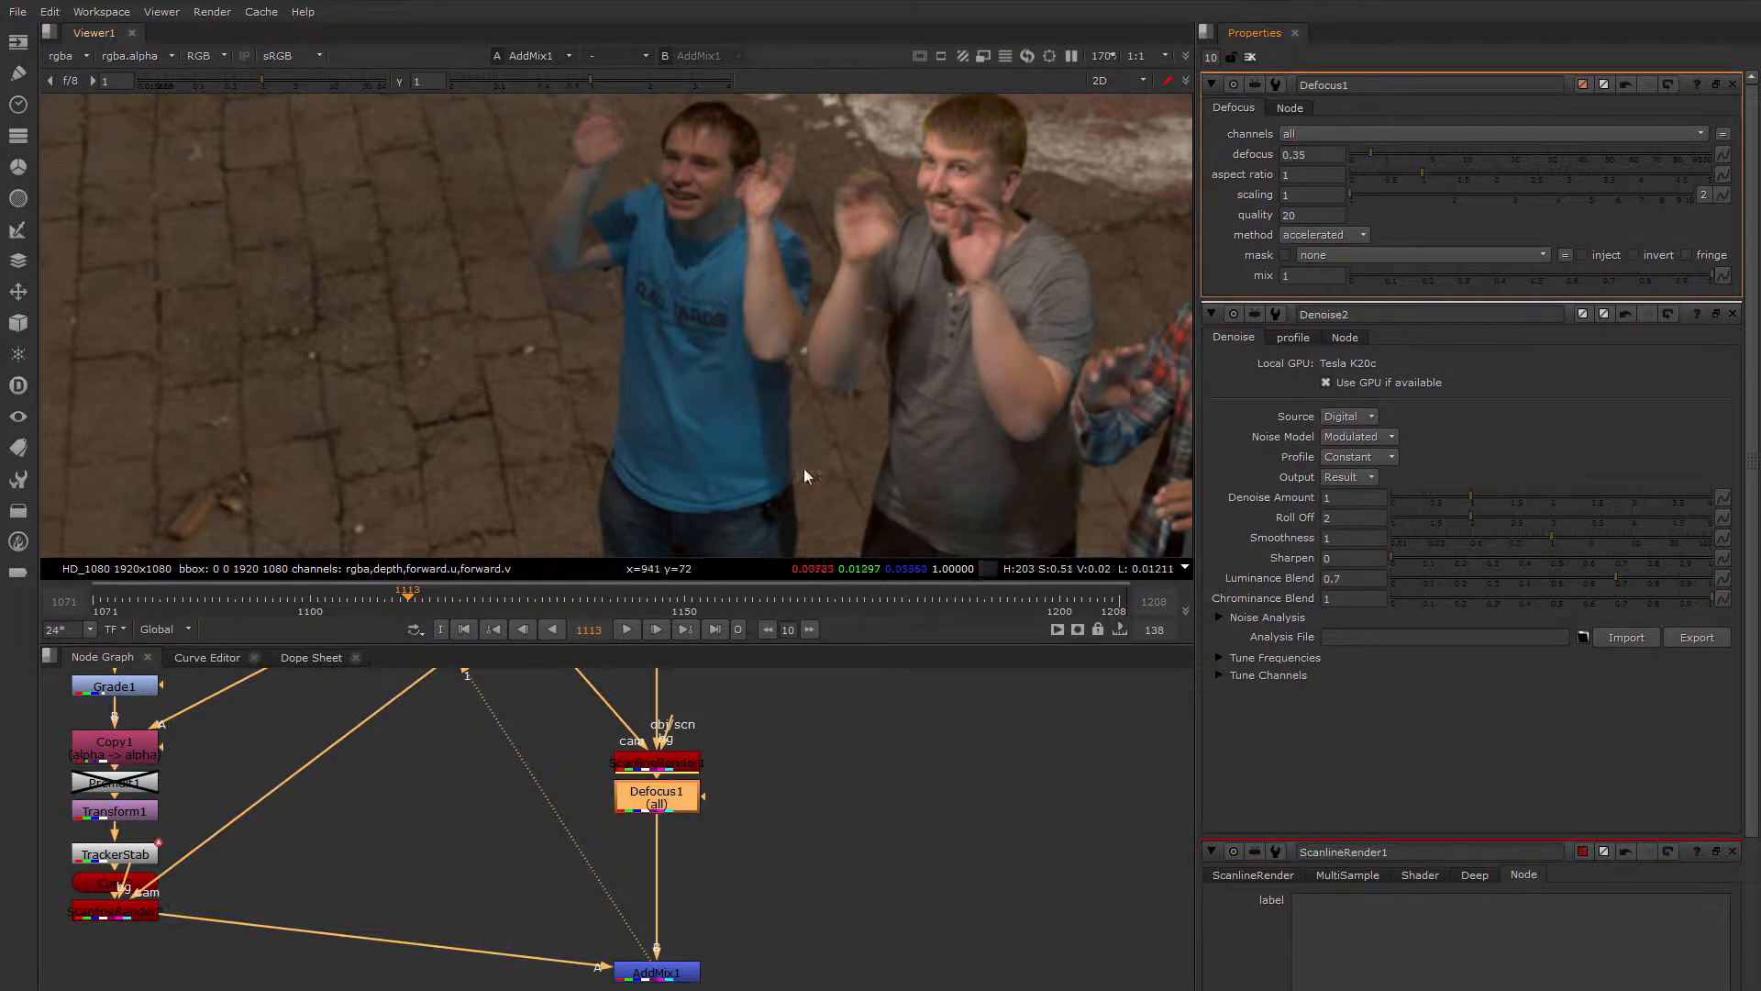
middle_click_drag(778, 283, 797, 376)
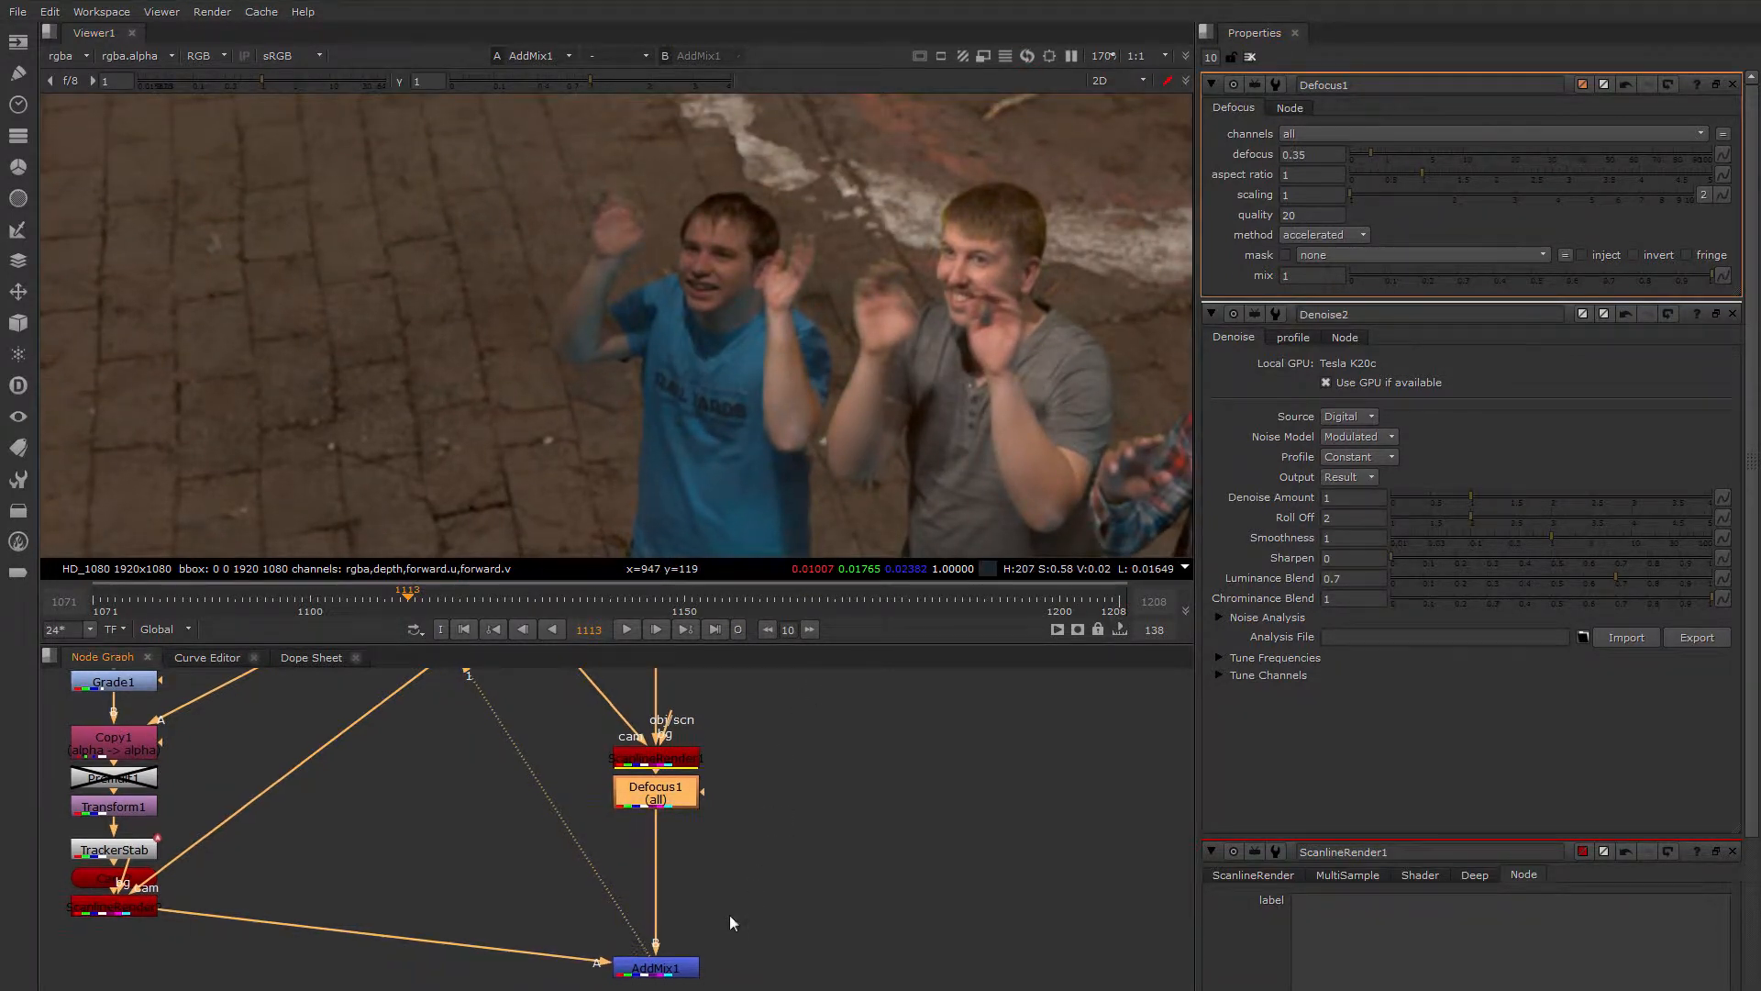
Move the AddMix1 node slightly lower in the node graph.
middle_click_drag(729, 915, 743, 780)
left_click_drag(693, 841, 693, 859)
scroll(707, 347, "up", 3)
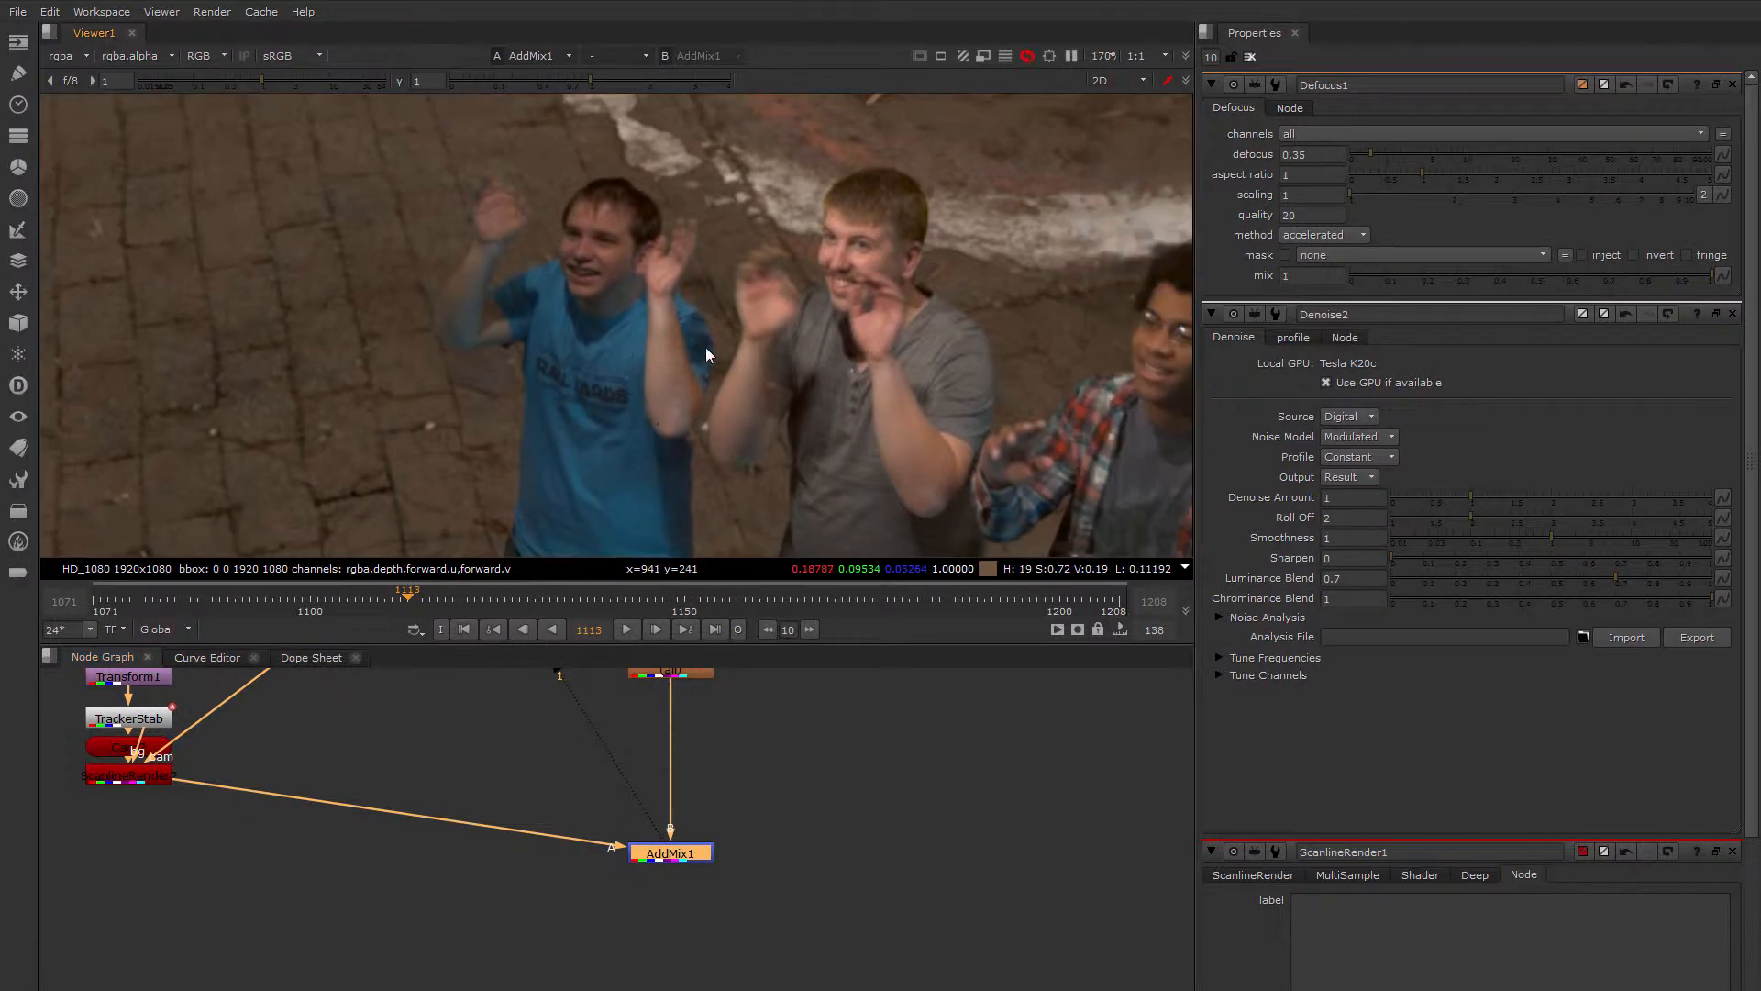
Add a HueCorrect node between Grade1 and Copy1 in the foreground branch.
middle_click_drag(490, 222, 608, 289)
scroll(600, 227, "up", 2)
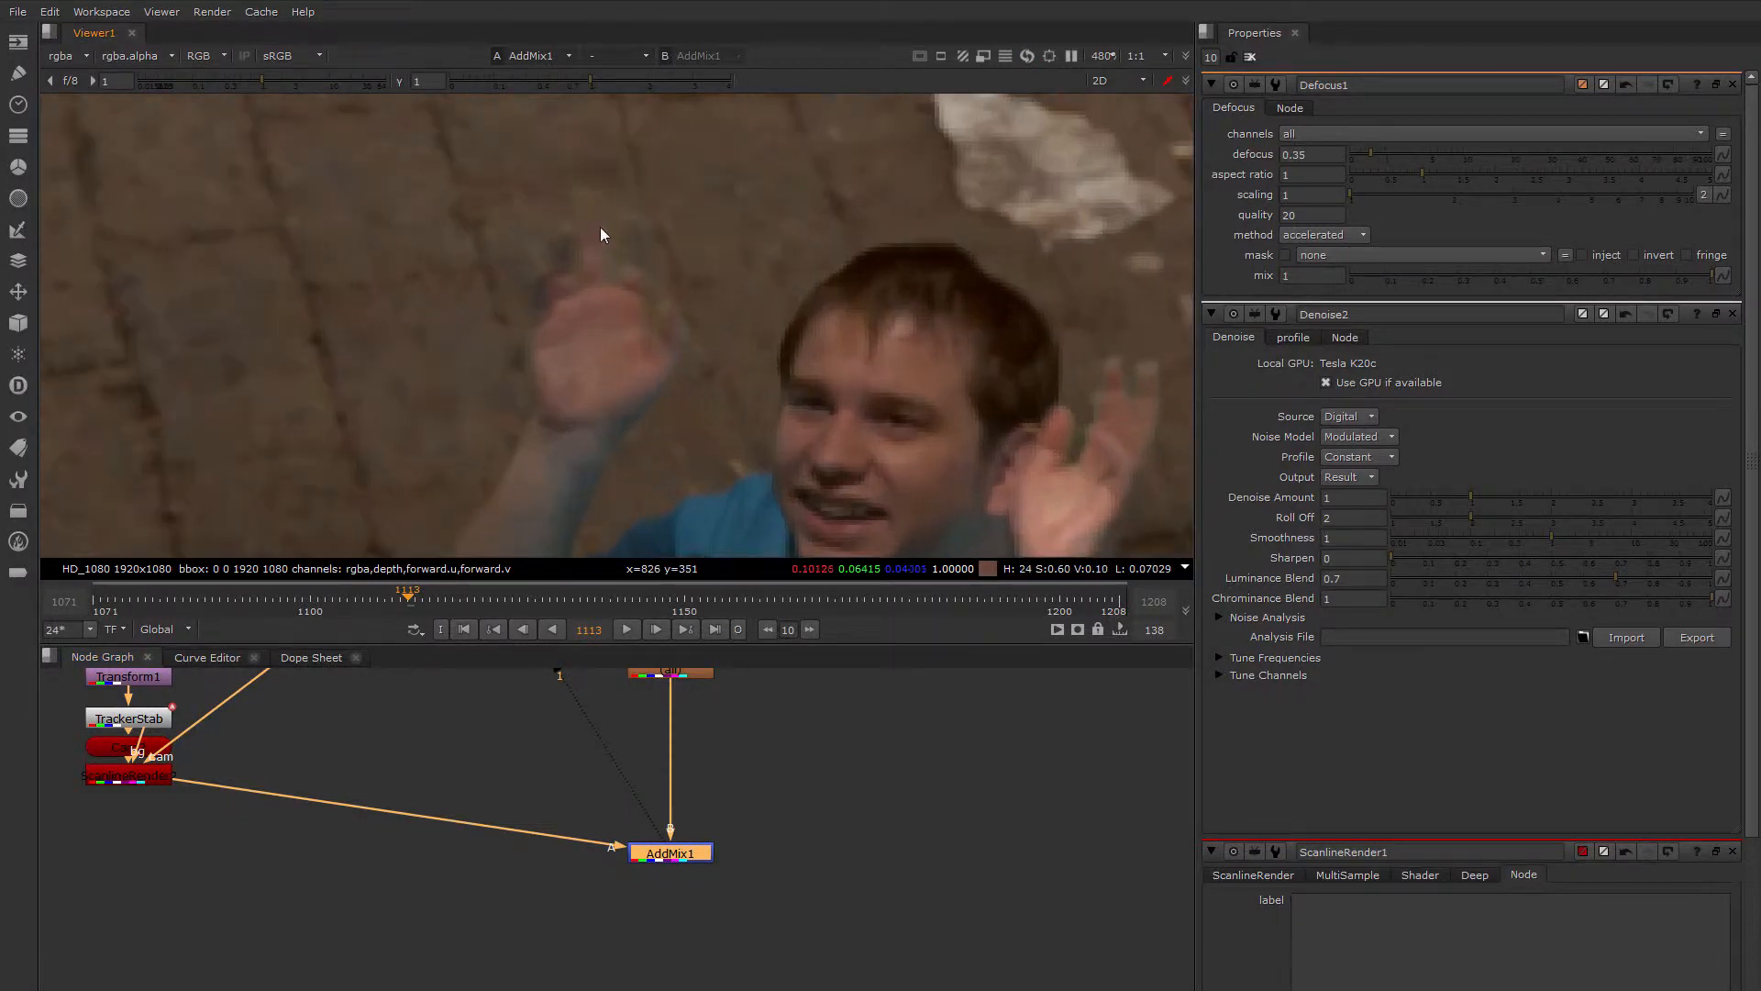
middle_click_drag(389, 798, 724, 868)
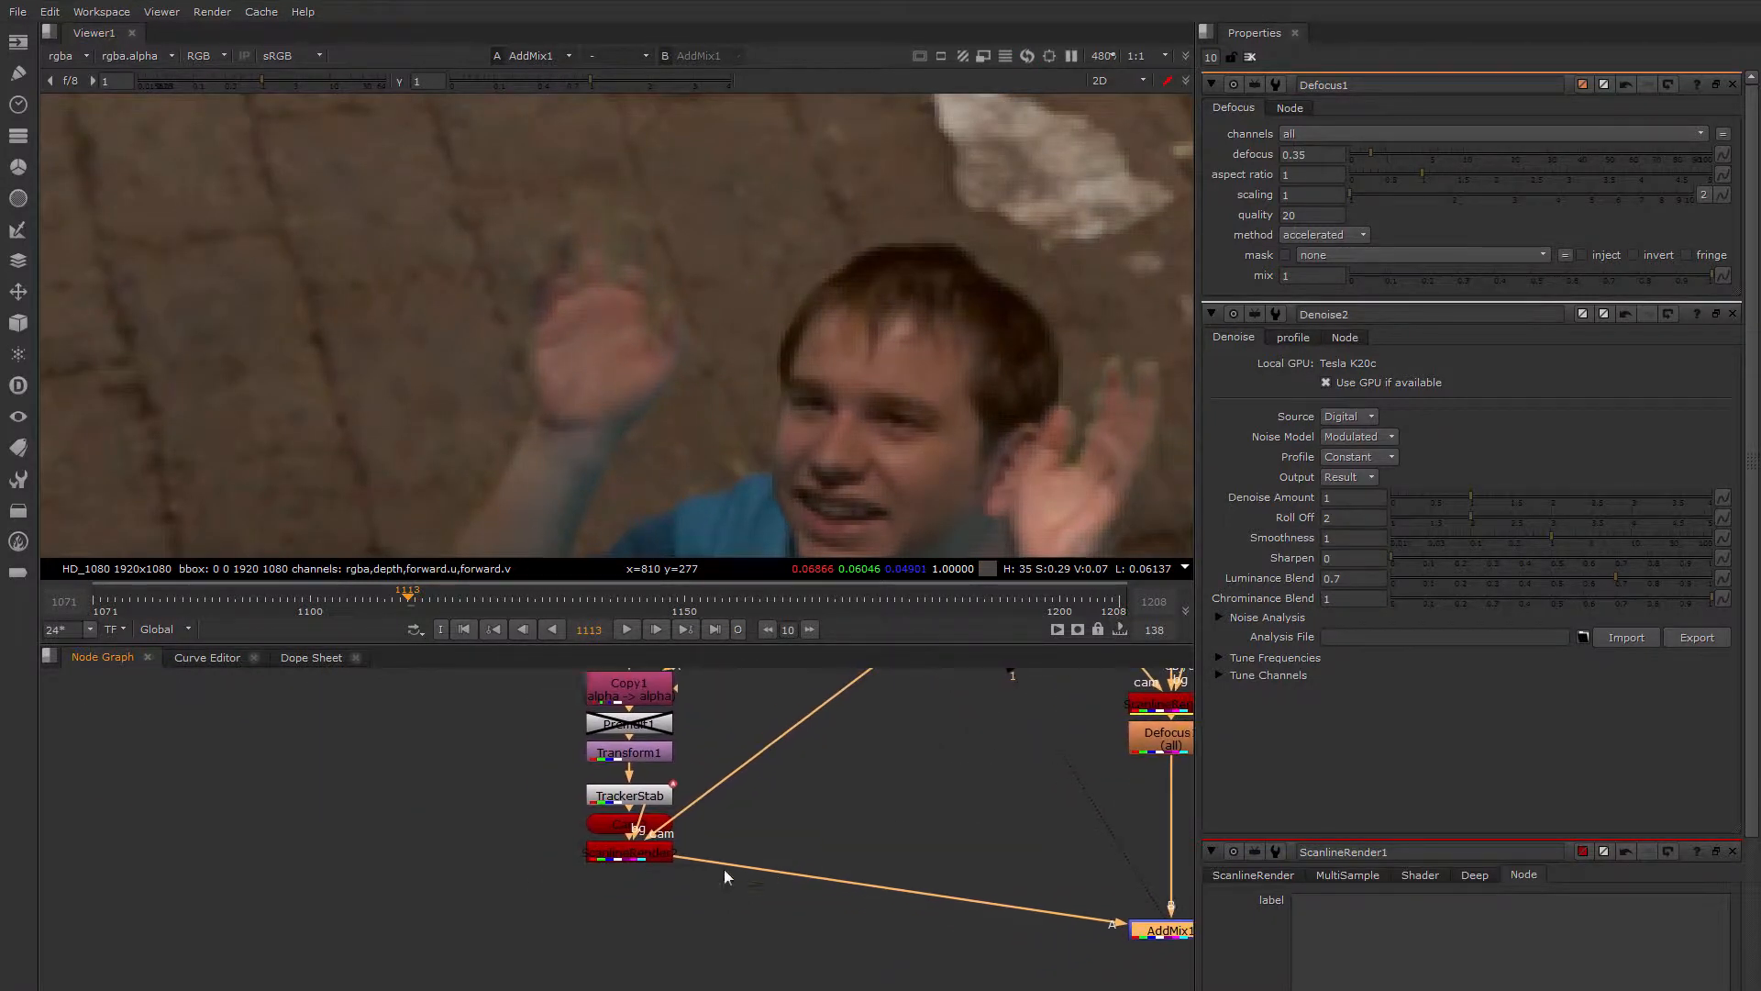
left_click(647, 865)
middle_click_drag(718, 781, 782, 976)
left_click(702, 809)
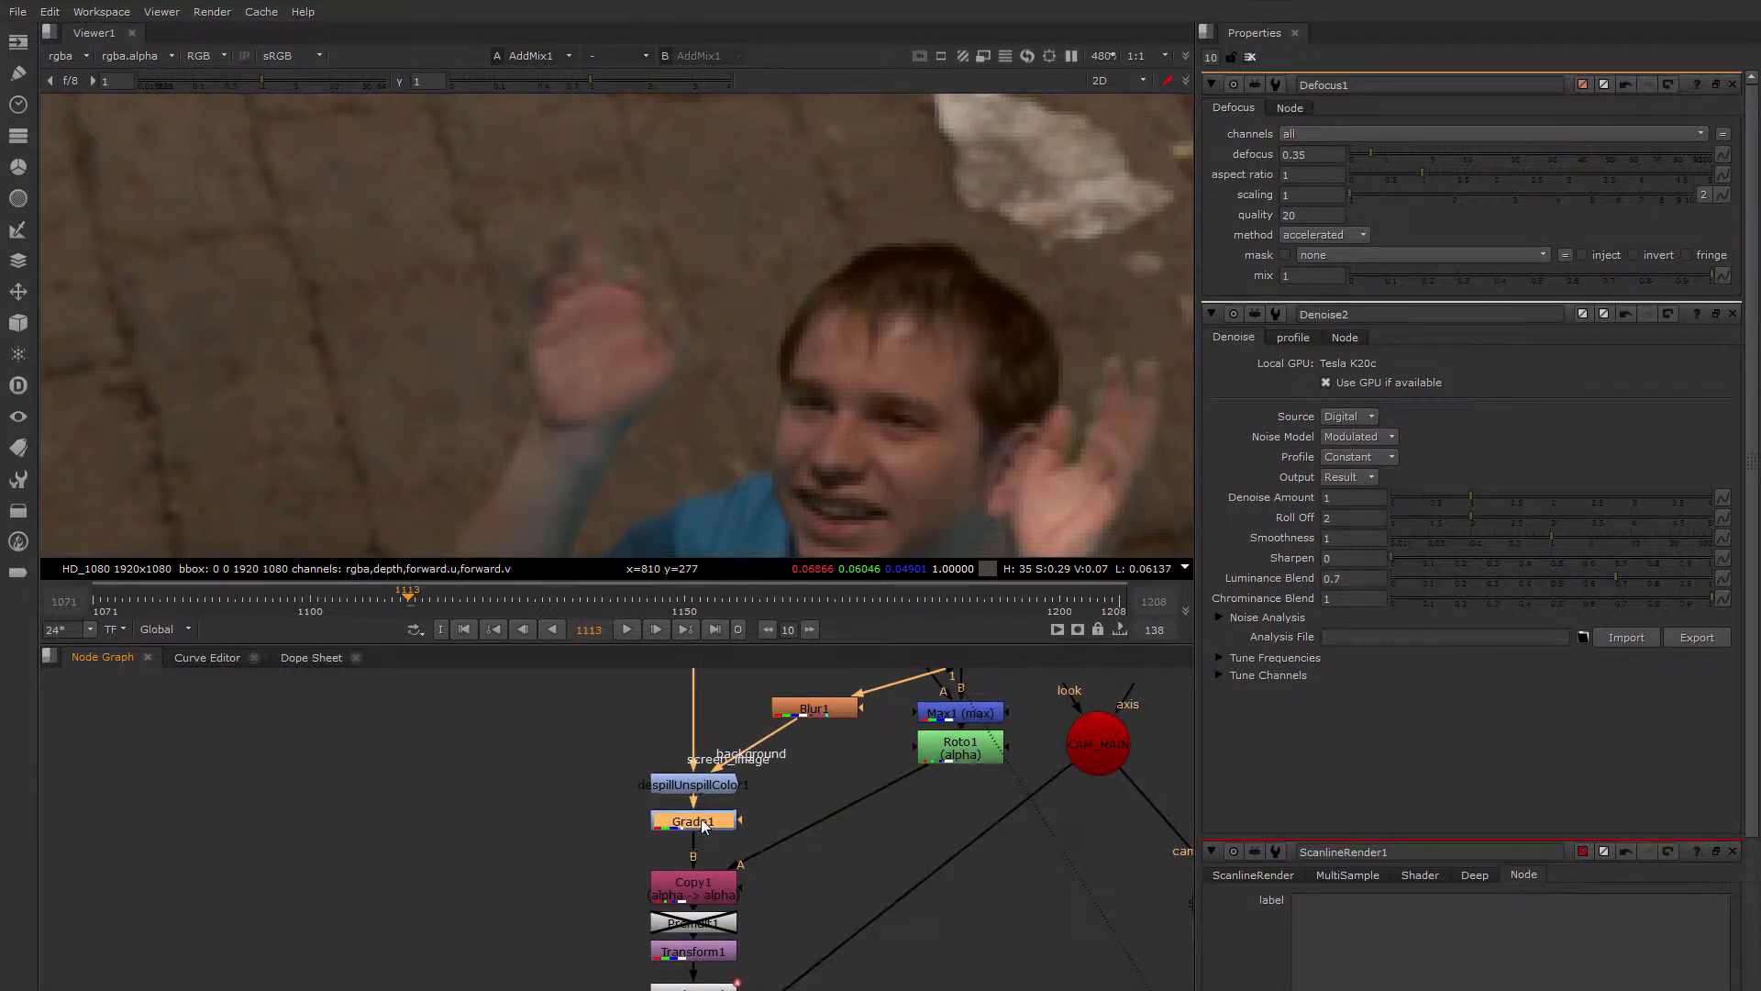
left_click_drag(703, 811, 702, 819)
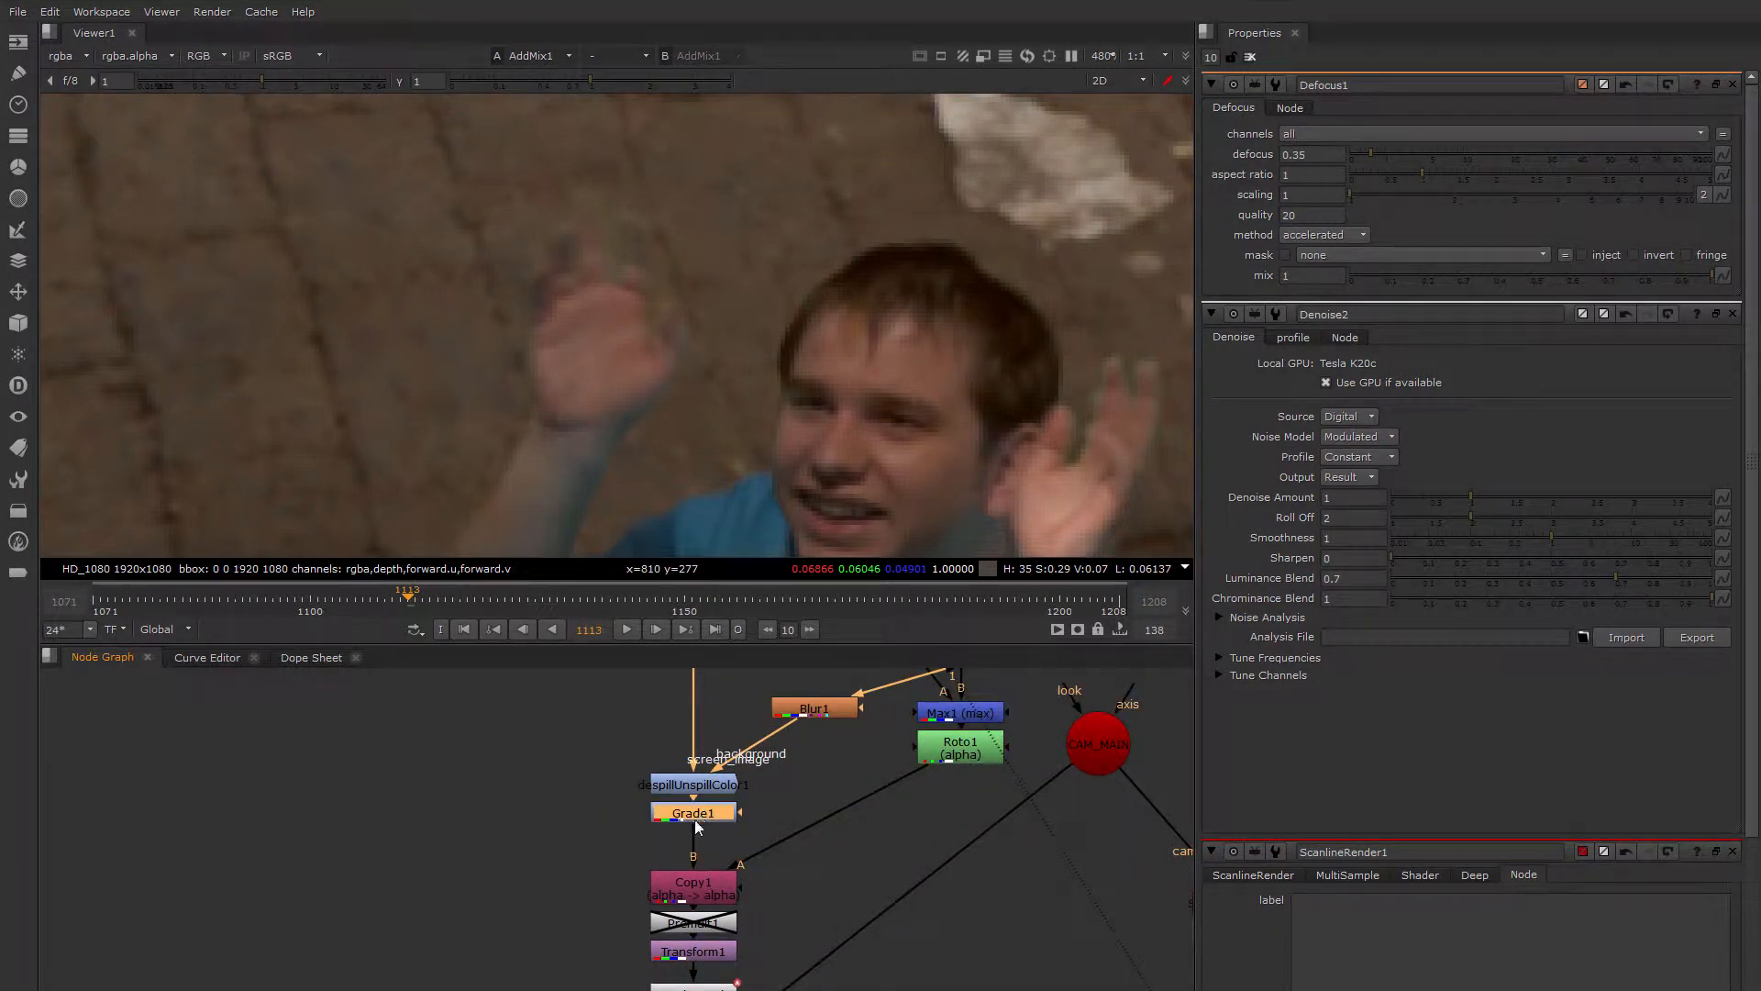
key("Tab")
type("hu")
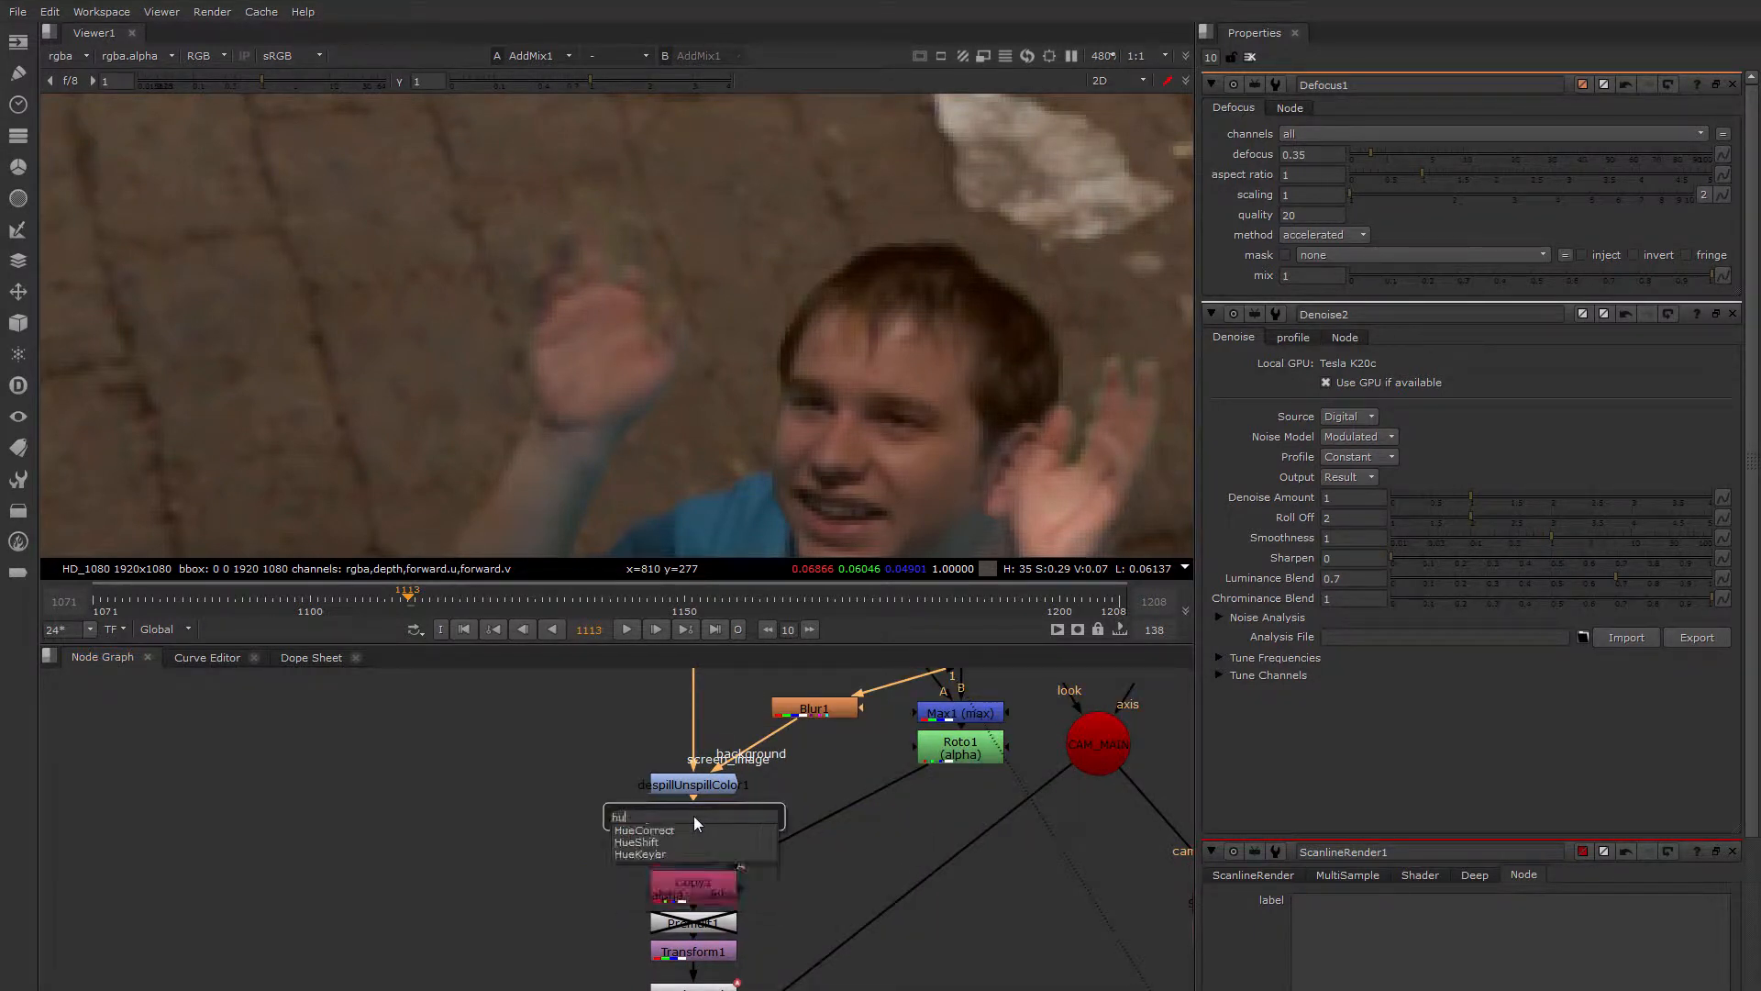
key("Return")
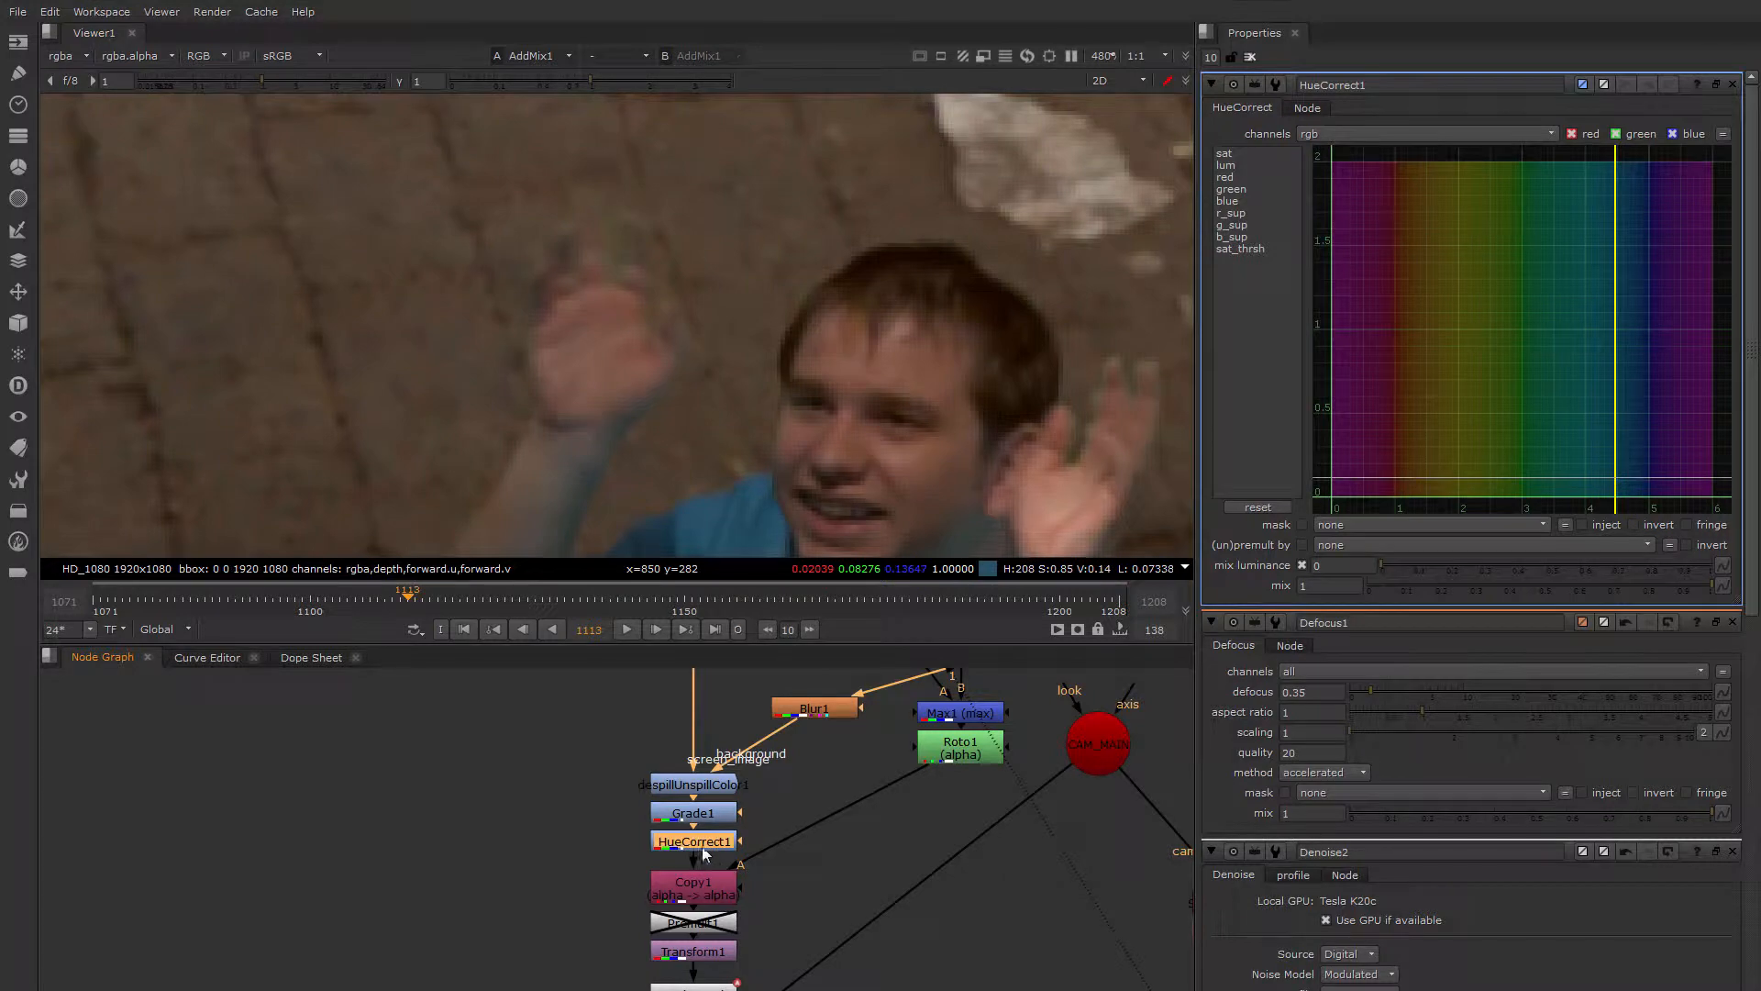
View HueCorrect1 at the raised hand and lower its g_sup curve to about 0.54 near hue 1.45, with a gradual slope back up.
key("1")
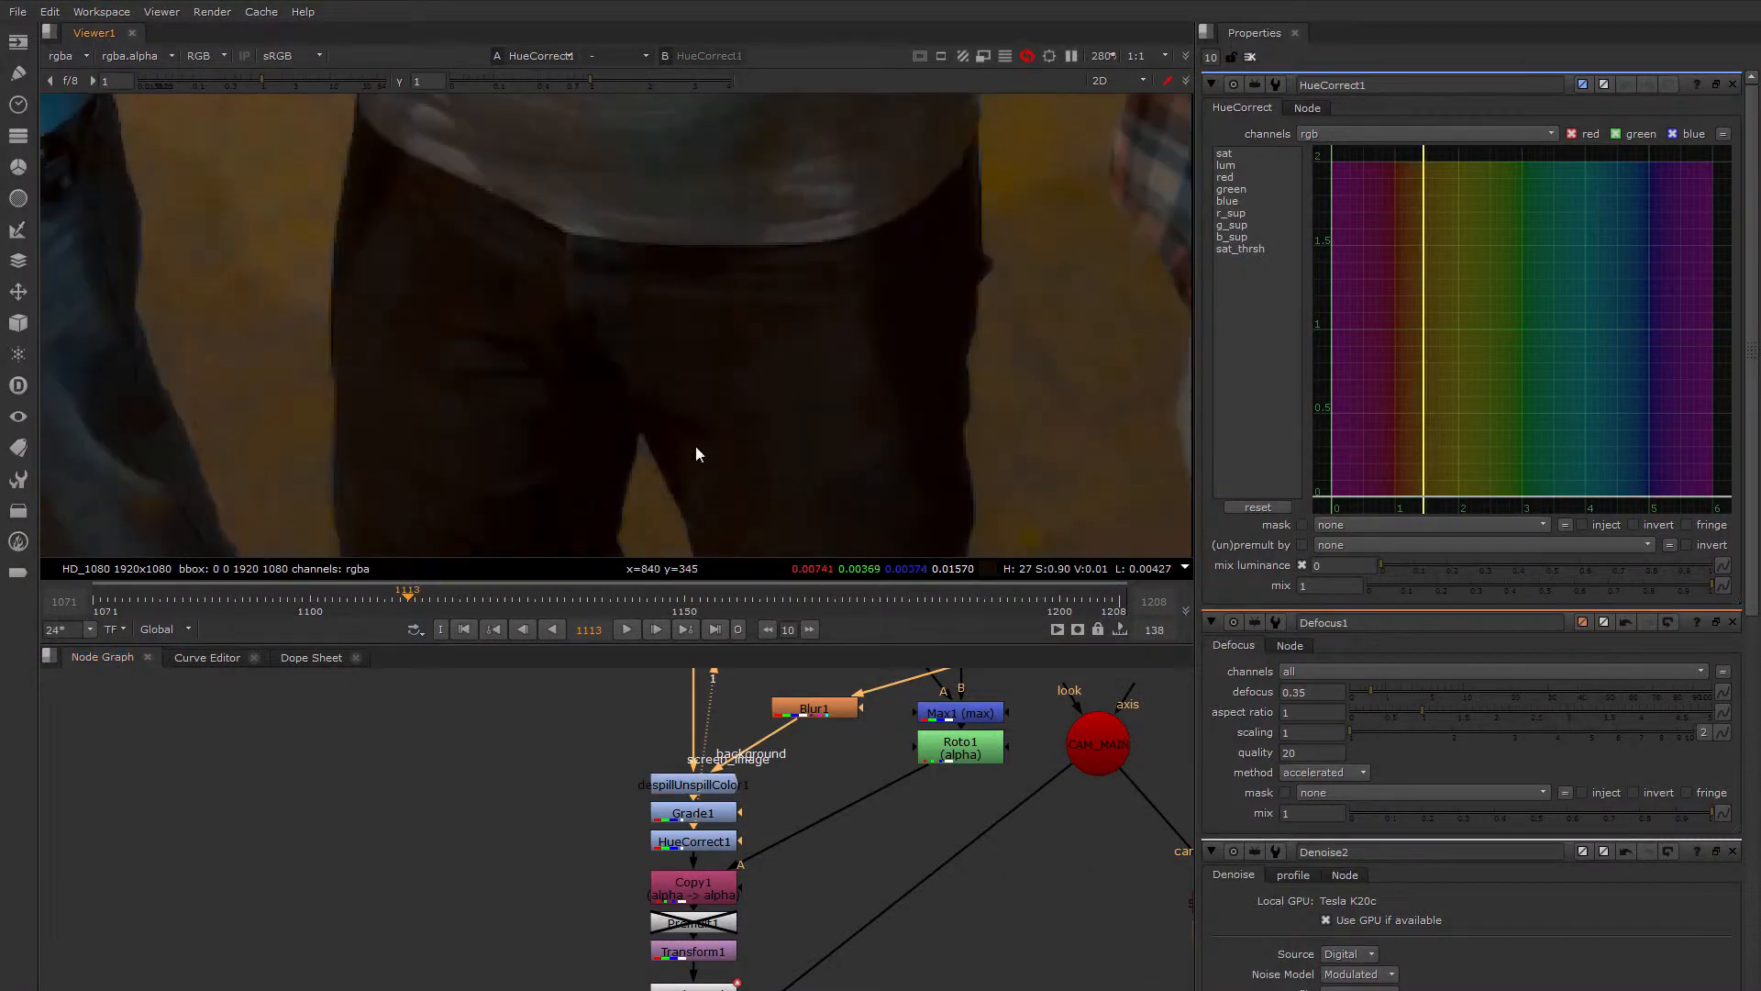
middle_click_drag(624, 256, 1033, 542)
scroll(766, 293, "down", 1)
middle_click_drag(499, 207, 823, 382)
middle_click_drag(830, 312, 787, 396)
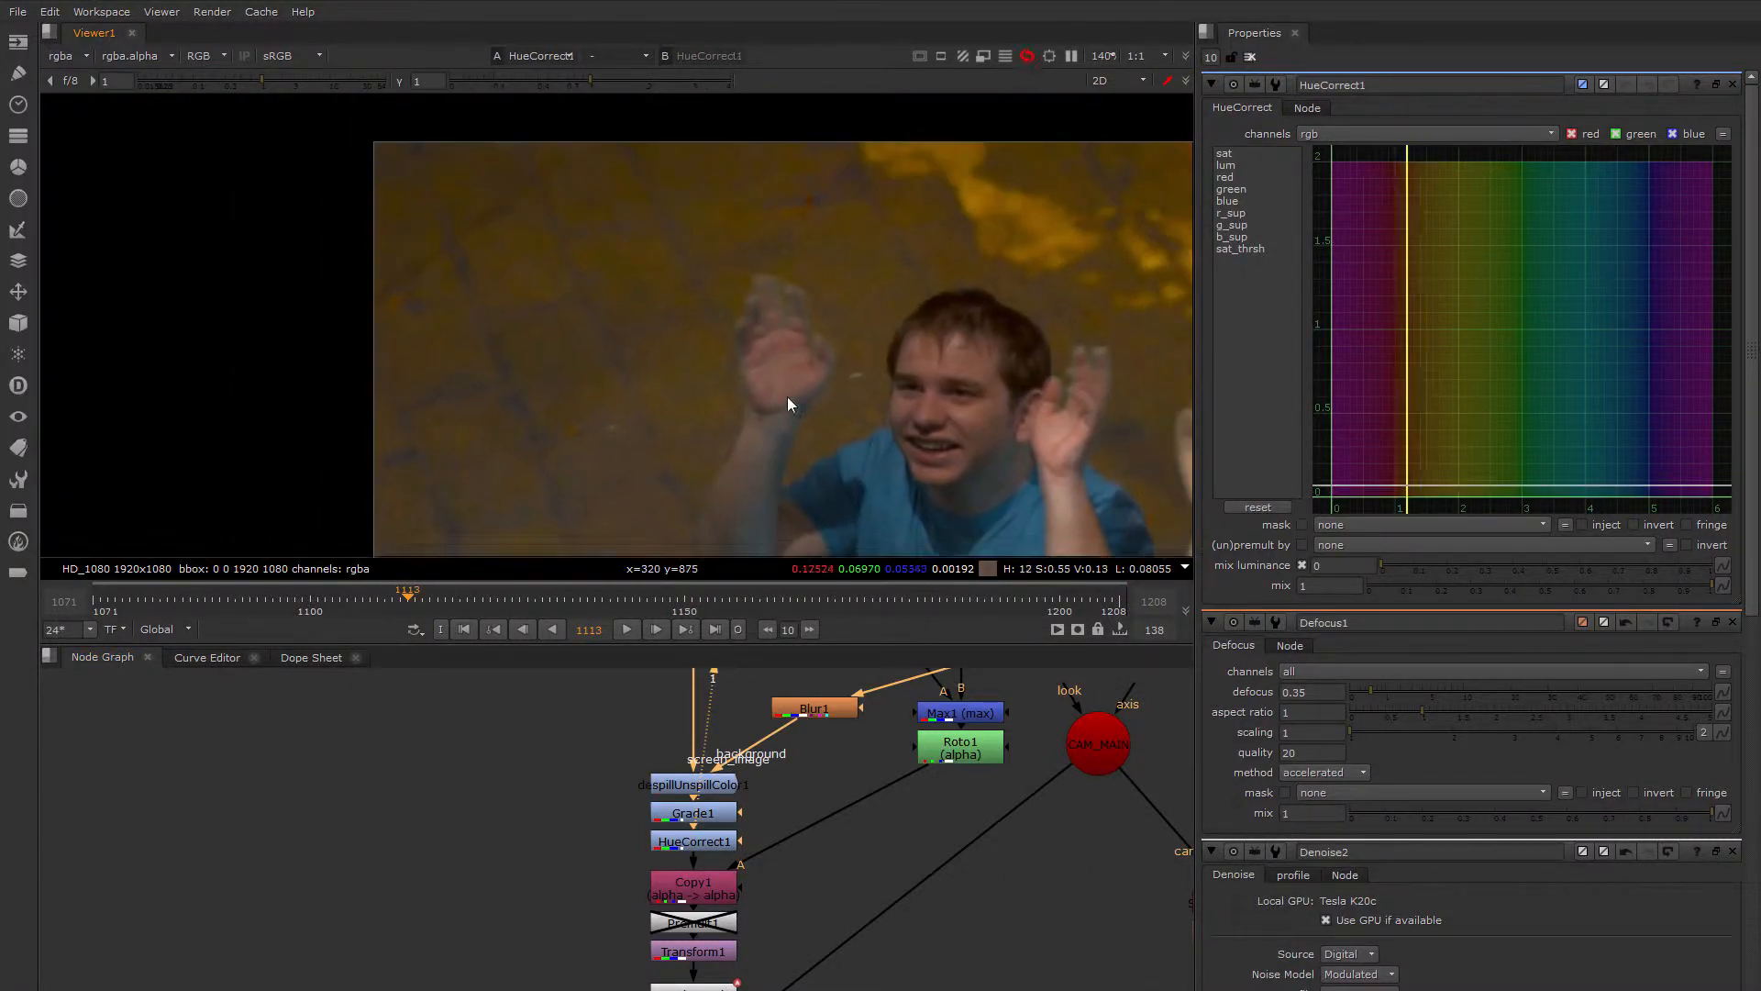
scroll(781, 294, "up", 4)
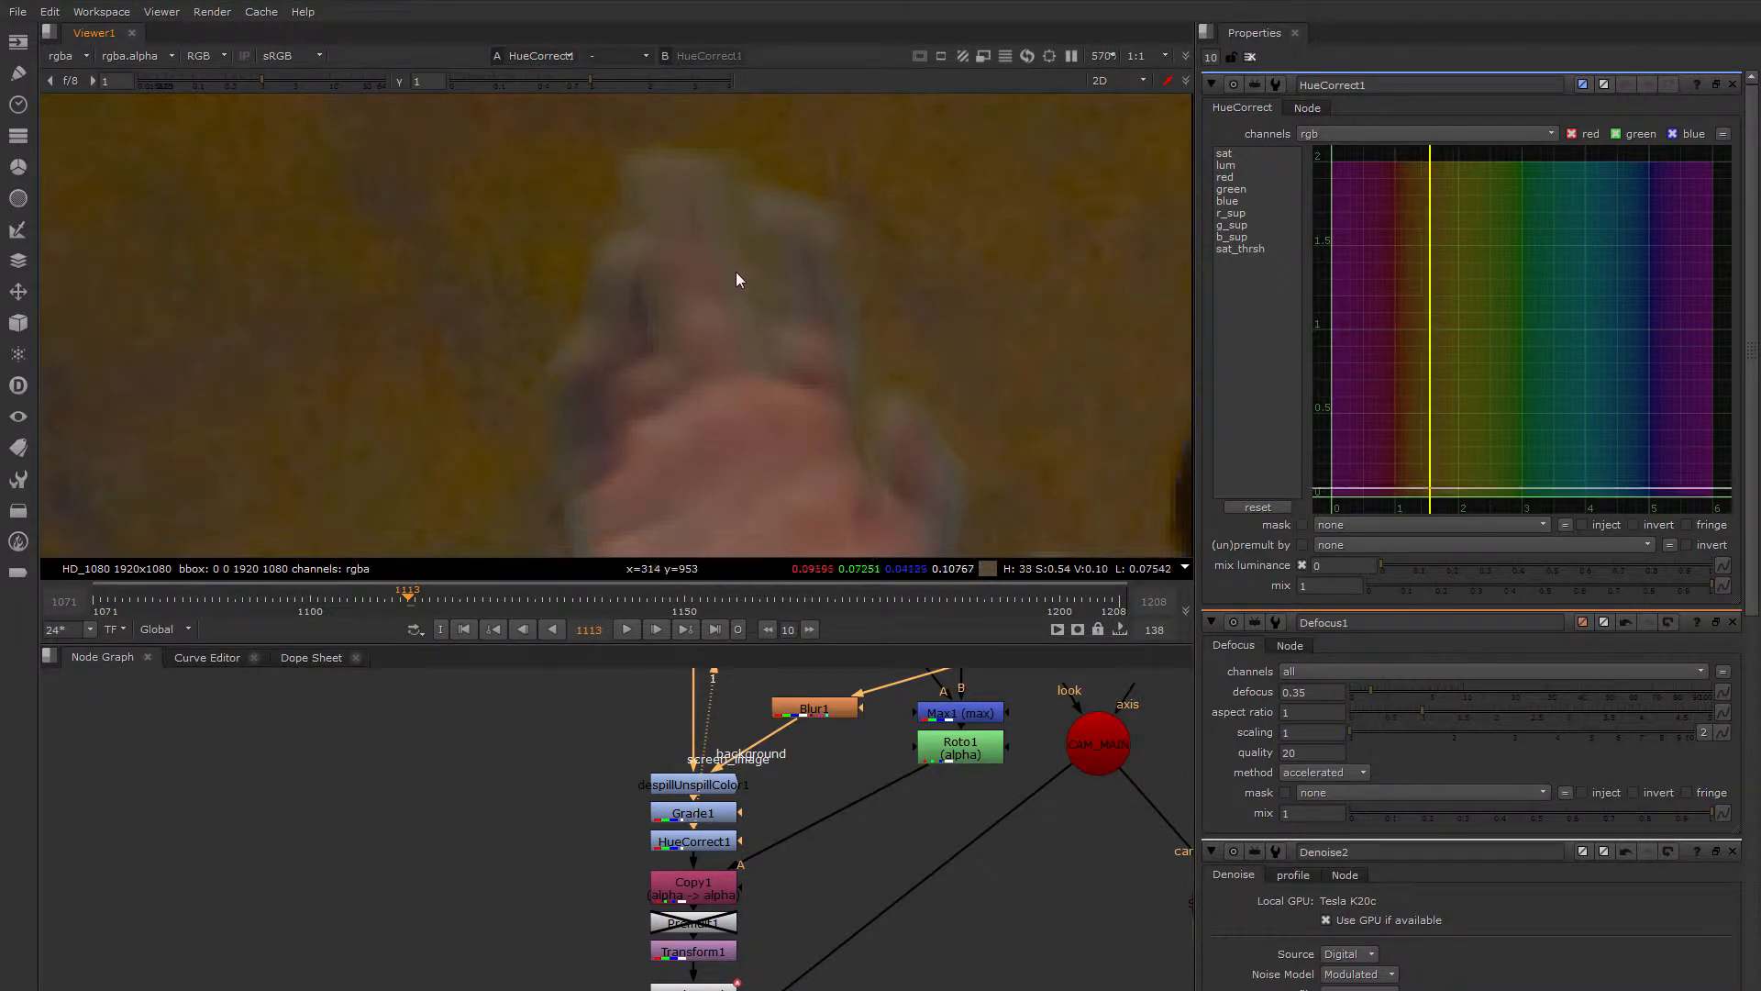
left_click(1231, 225)
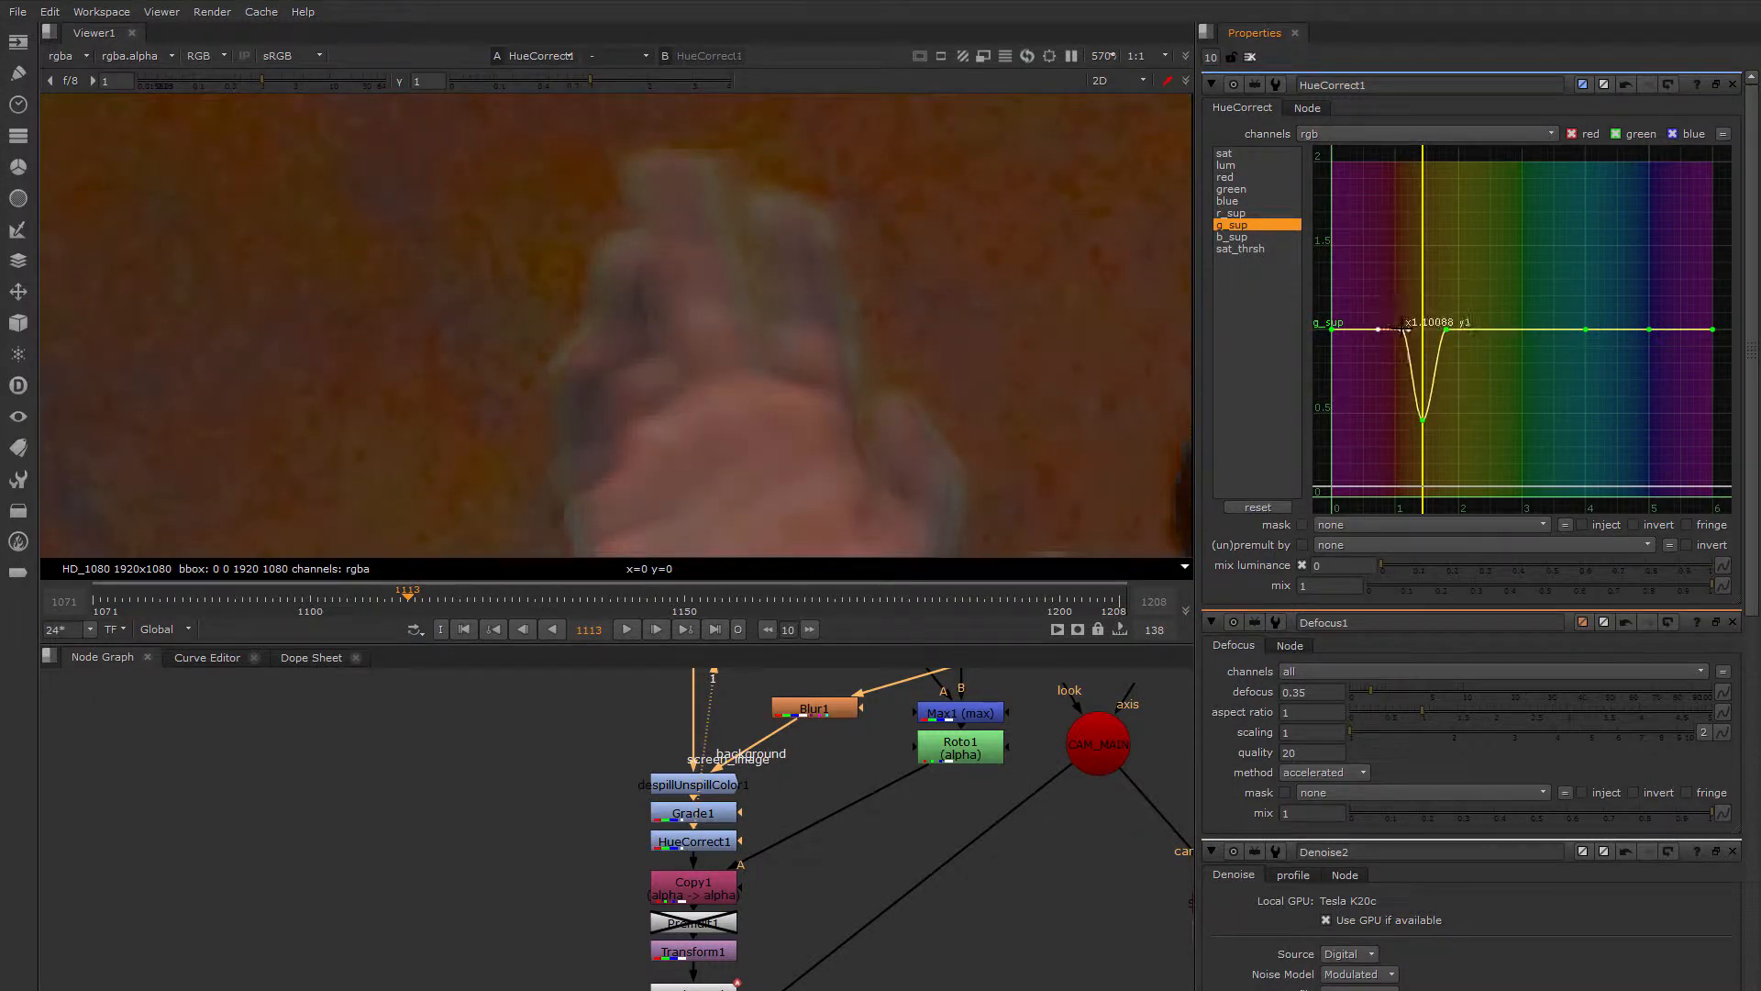
left_click_drag(1512, 316, 1568, 316)
scroll(707, 267, "down", 2)
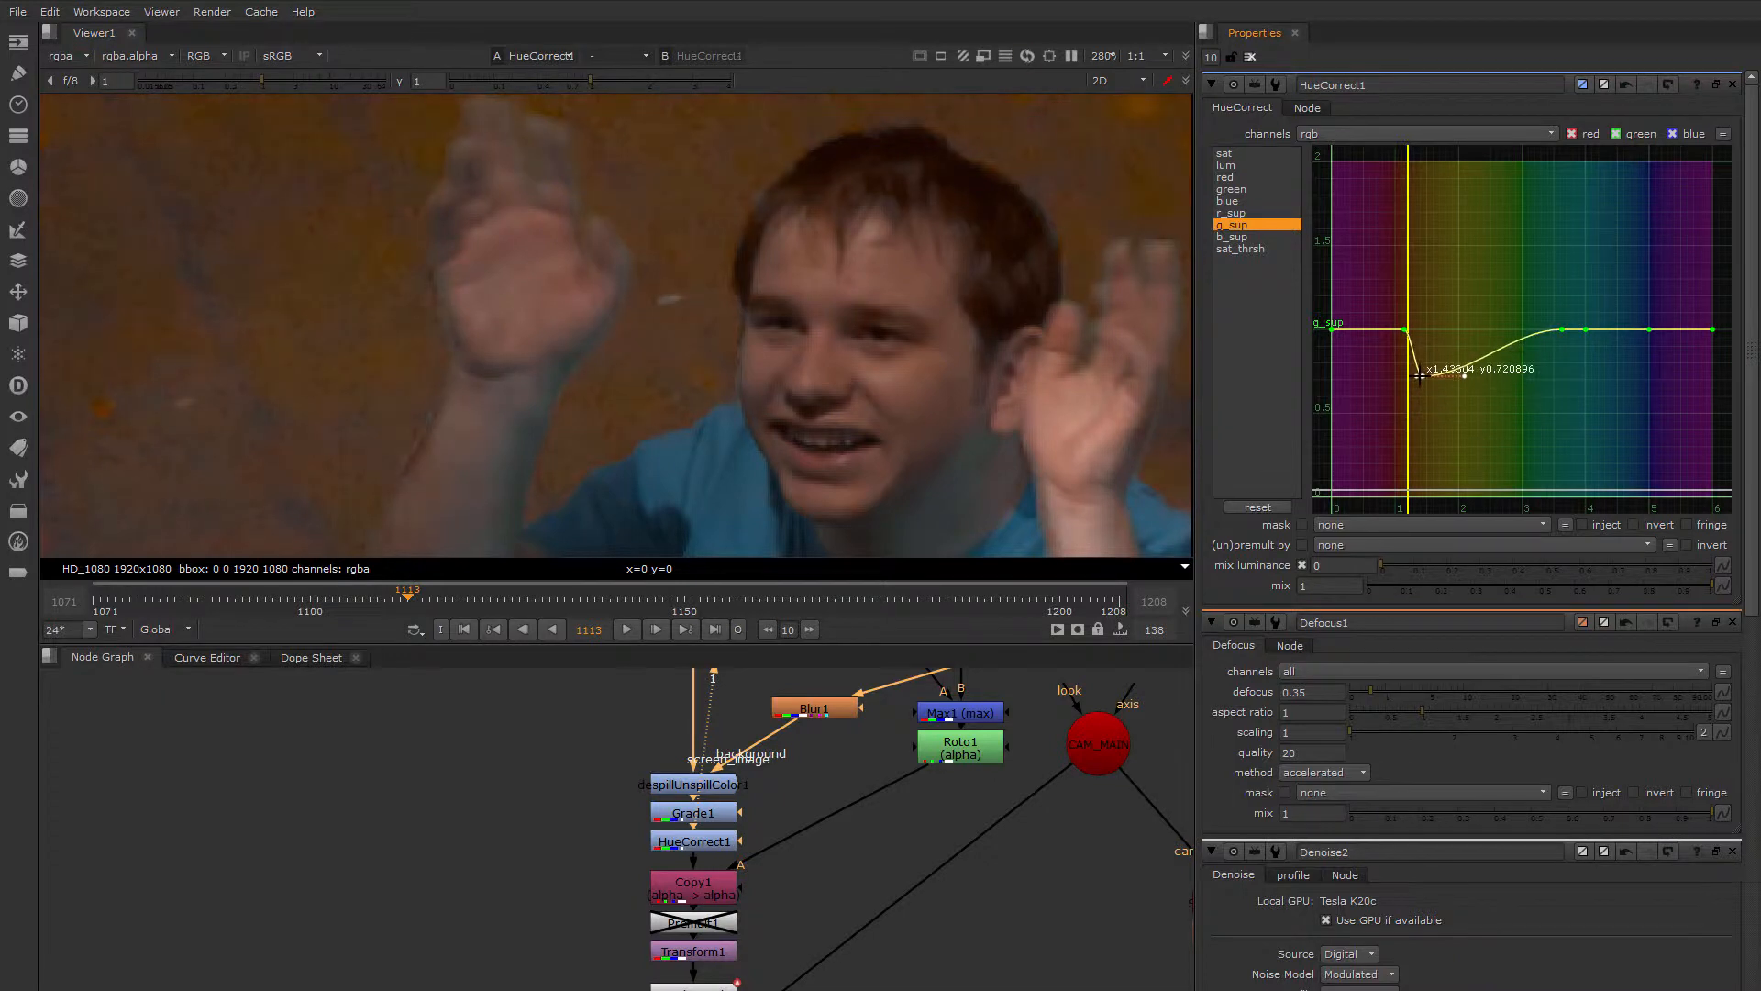
left_click_drag(1418, 401, 1418, 381)
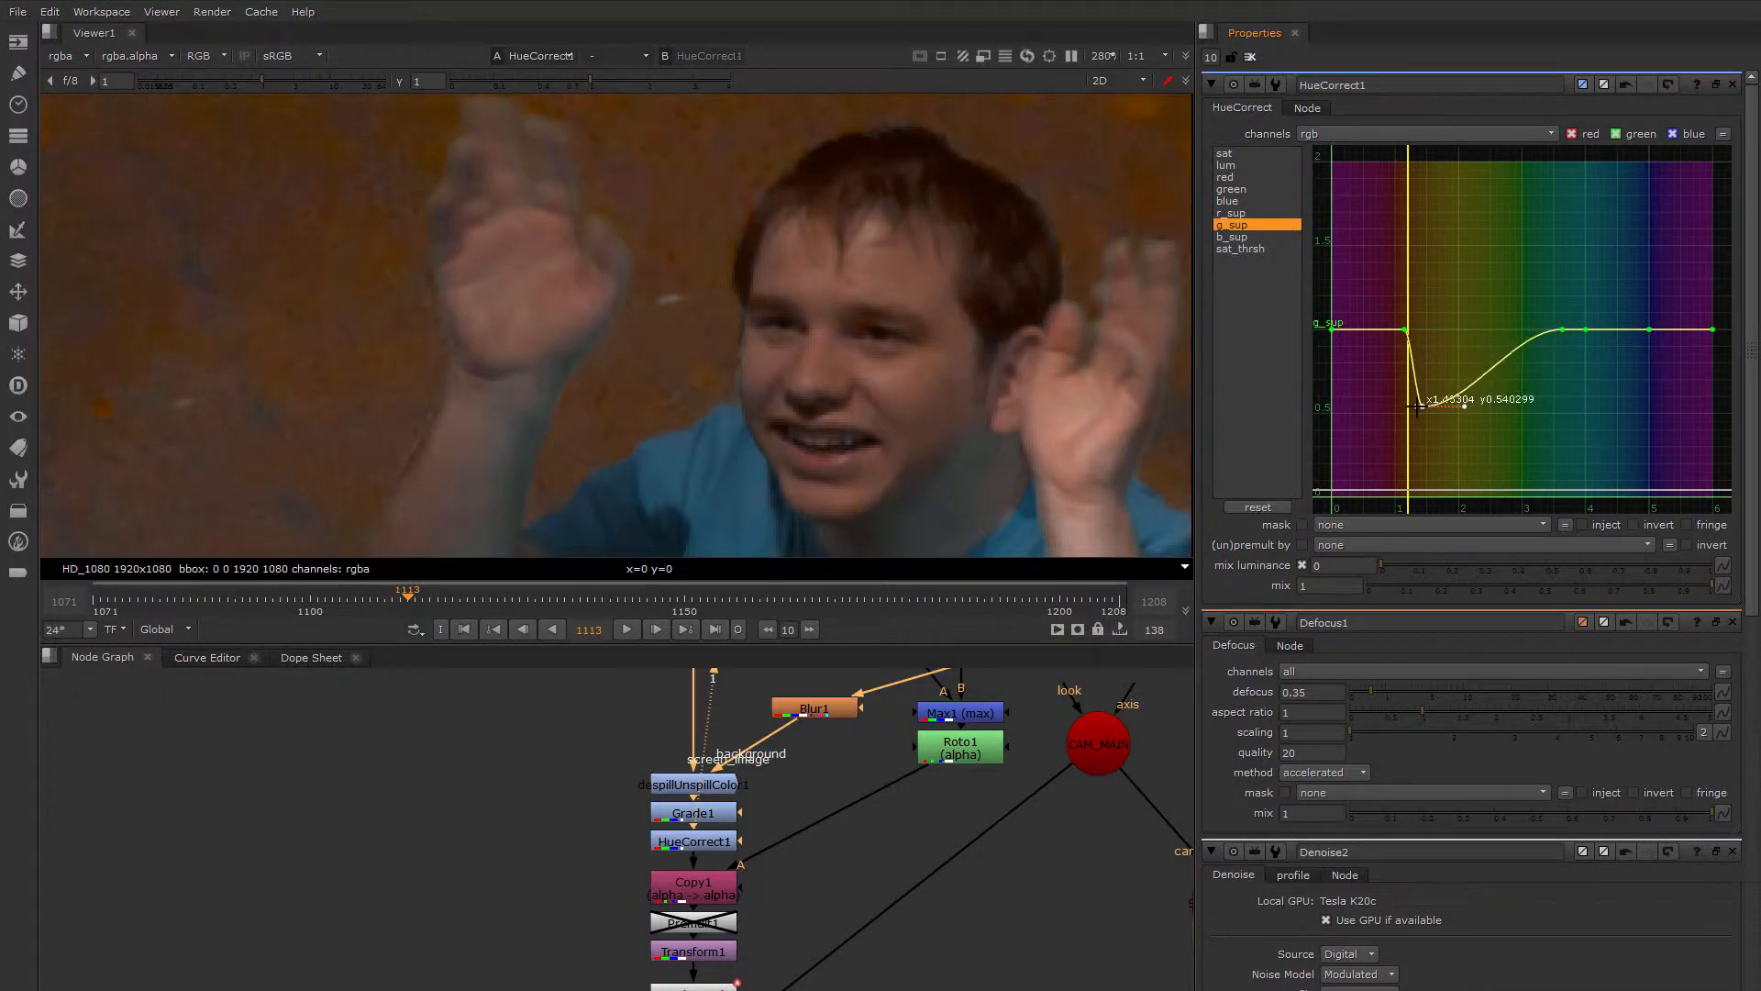
Compare the Grade1 and HueCorrect1 outputs across the skin tones of all three men.
scroll(773, 321, "down", 2)
middle_click_drag(773, 321, 514, 202)
middle_click_drag(958, 372, 763, 304)
scroll(802, 312, "down", 3)
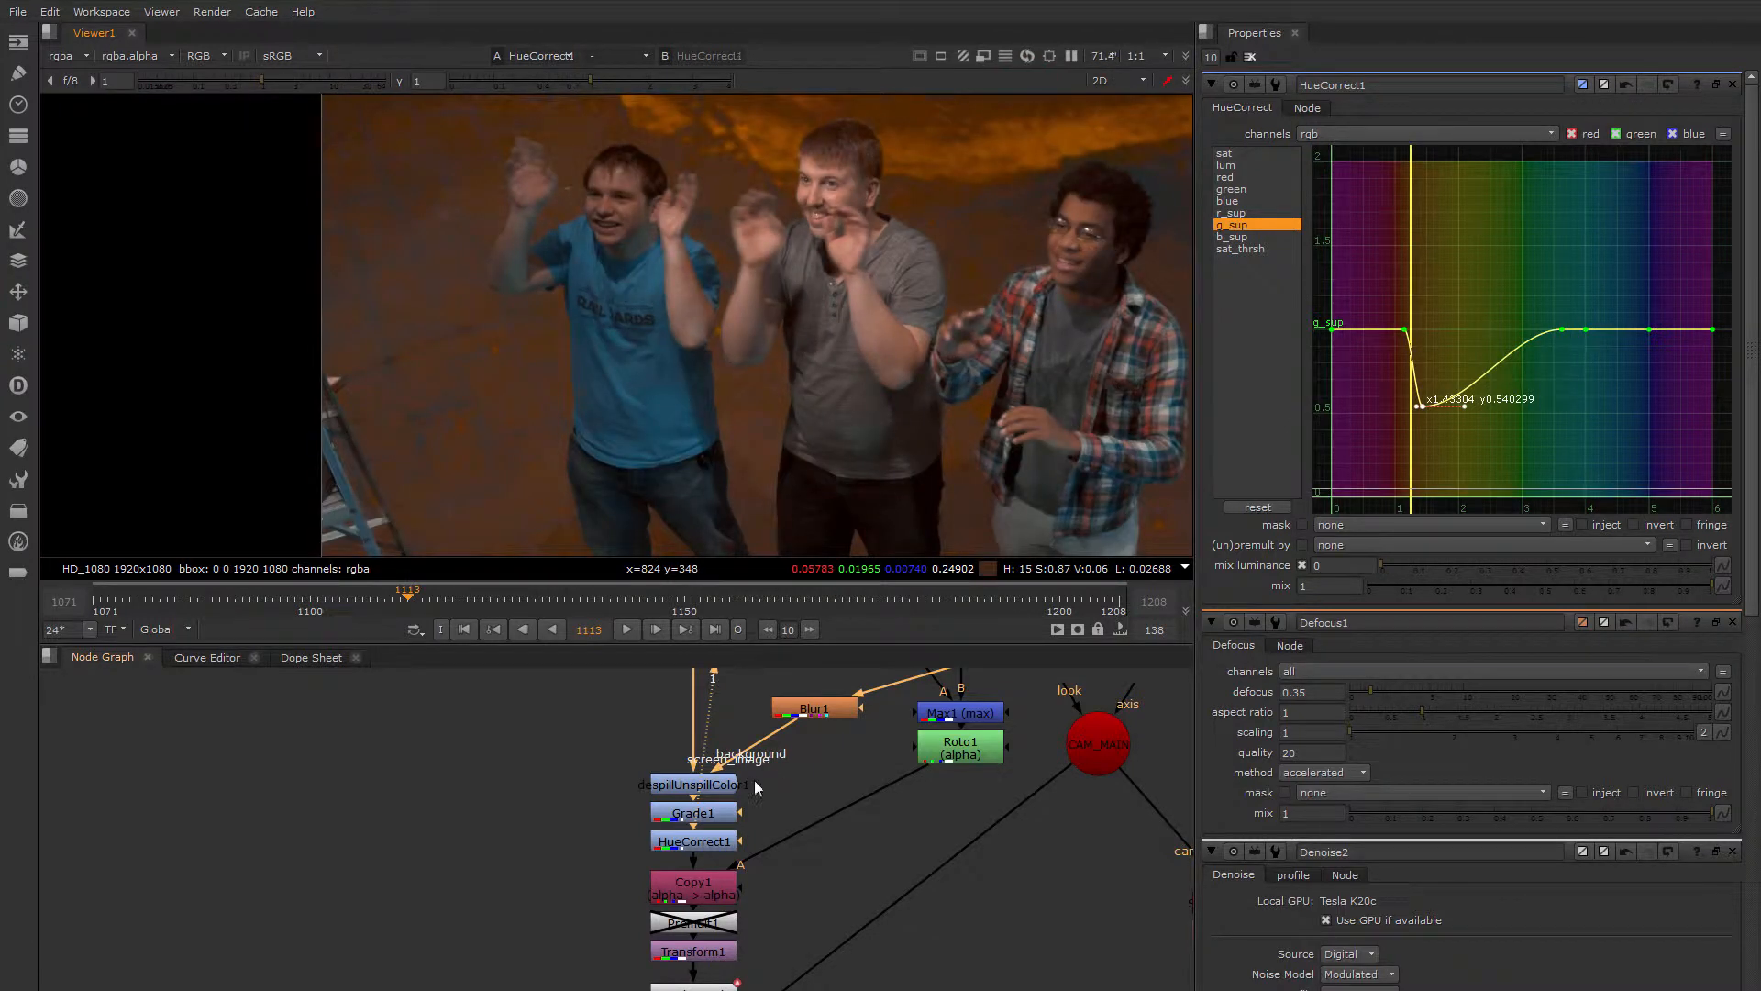
left_click(707, 819)
key("1")
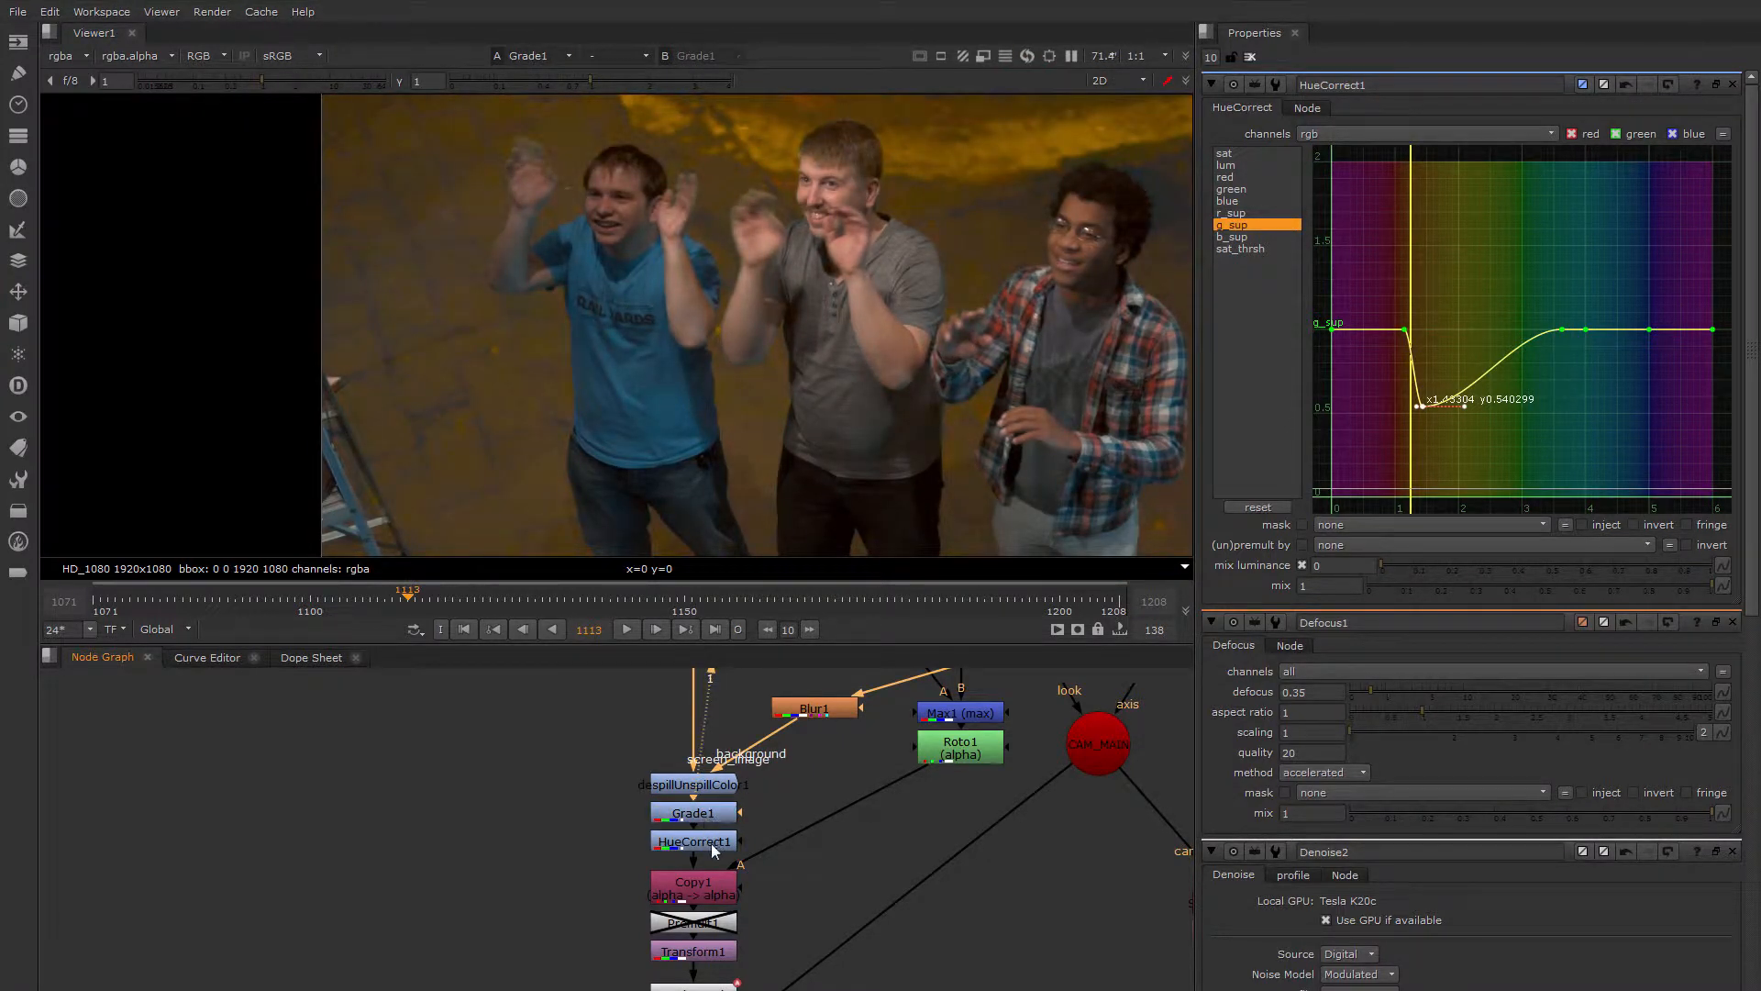
left_click(715, 845)
key("2")
key("1")
key("2")
key("1")
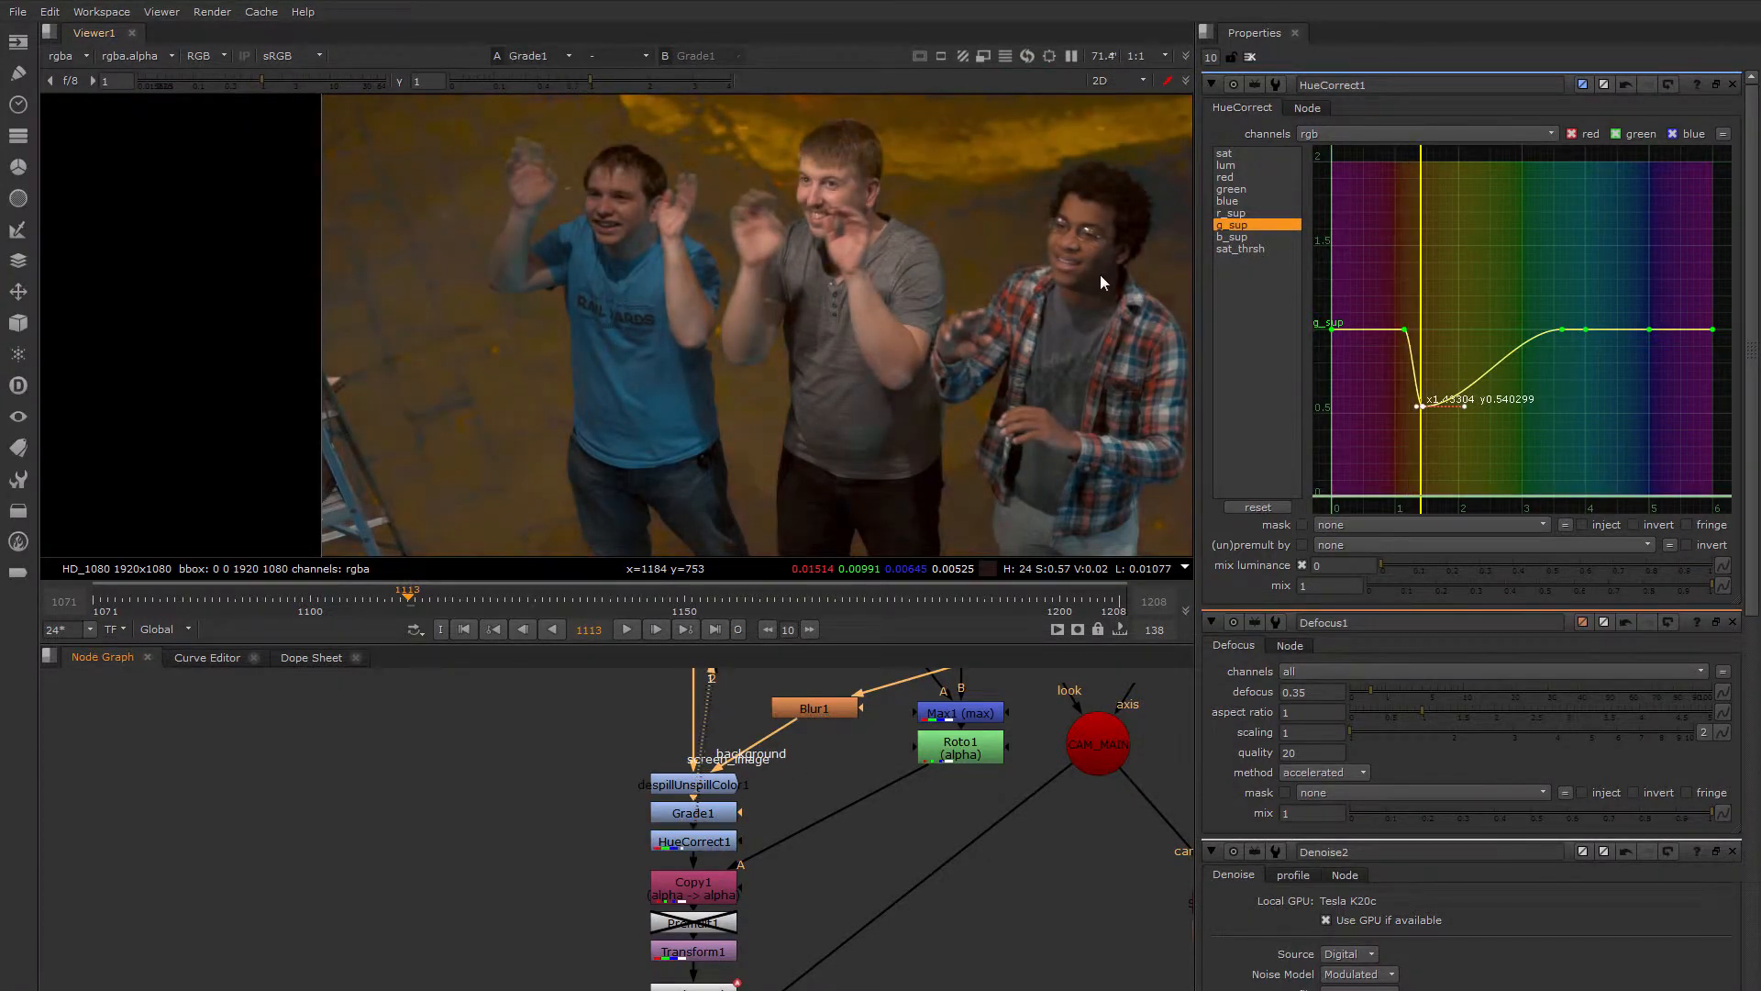
key("2")
middle_click_drag(1108, 245, 965, 284)
key("1")
key("2")
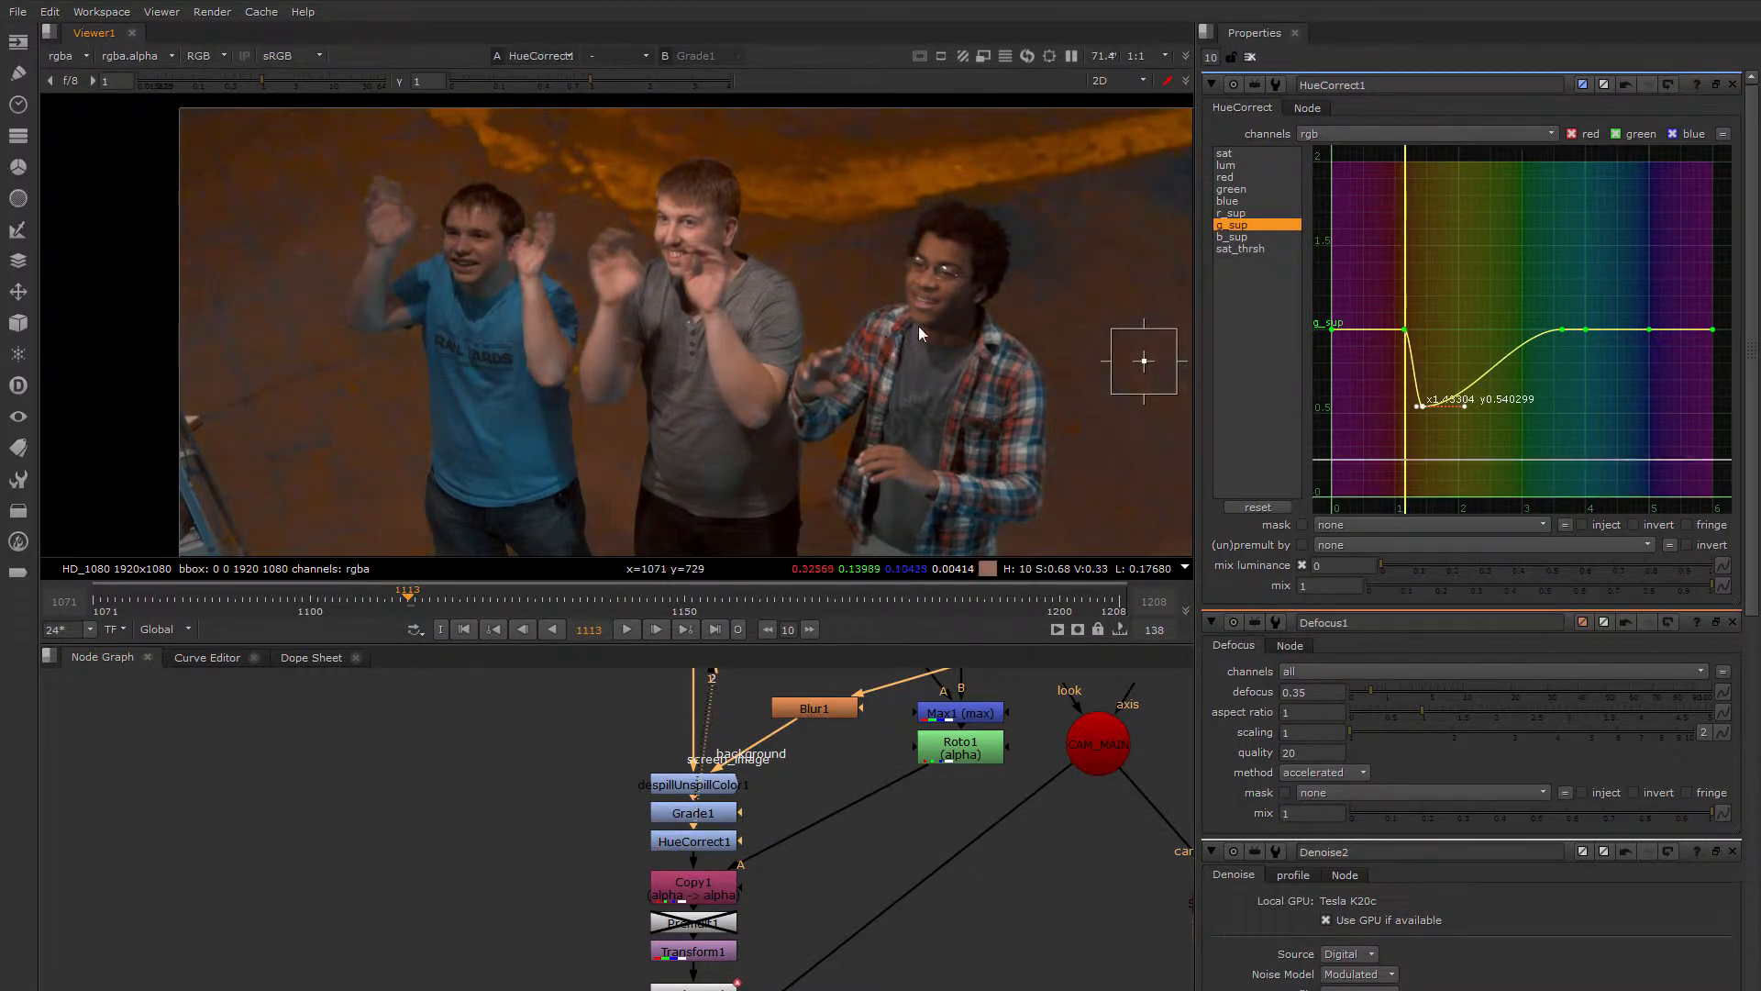
middle_click_drag(814, 354, 900, 332)
key("1")
key("2")
key("1")
Compare Grade1 and HueCorrect1 close up on the raised hand of the man in blue.
middle_click_drag(429, 170, 480, 223)
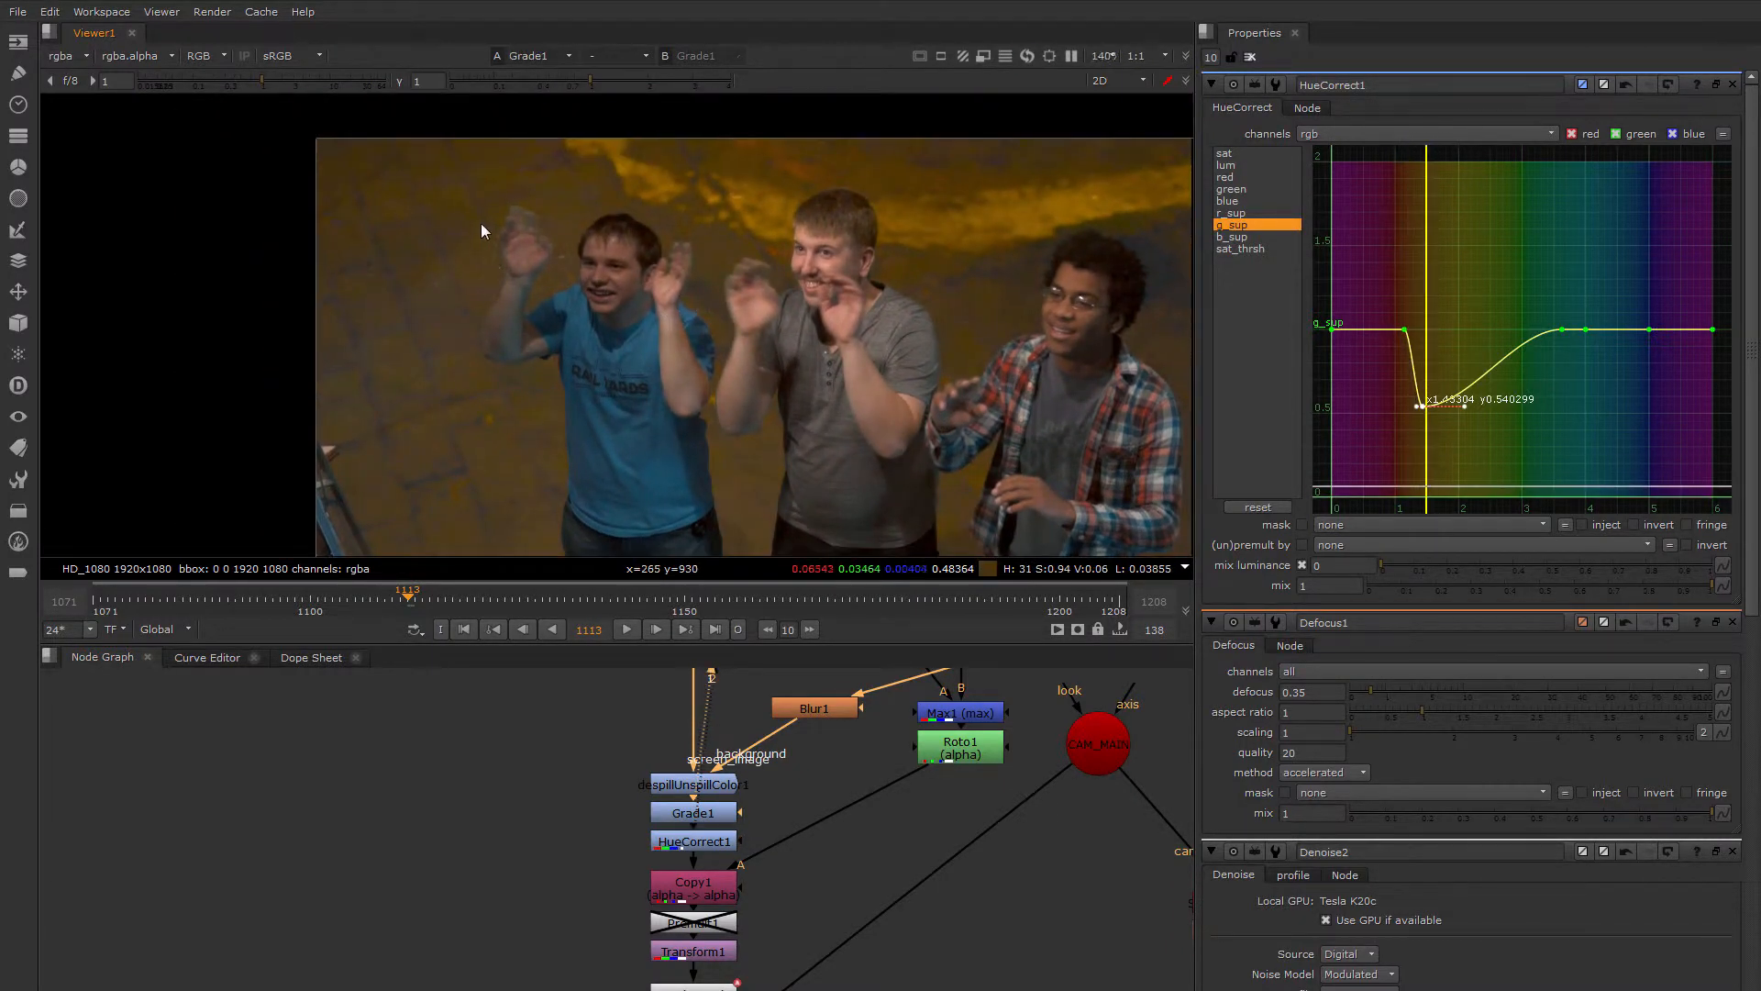
scroll(523, 222, "up", 5)
scroll(431, 486, "up", 2)
middle_click_drag(431, 486, 510, 301)
key("2")
key("1")
key("2")
Narrow the g_sup dip by moving its upper-hue end point to about 2.33 at value 1 while checking the AddMix1 composite.
left_click_drag(1405, 329, 1497, 329)
scroll(899, 423, "down", 3)
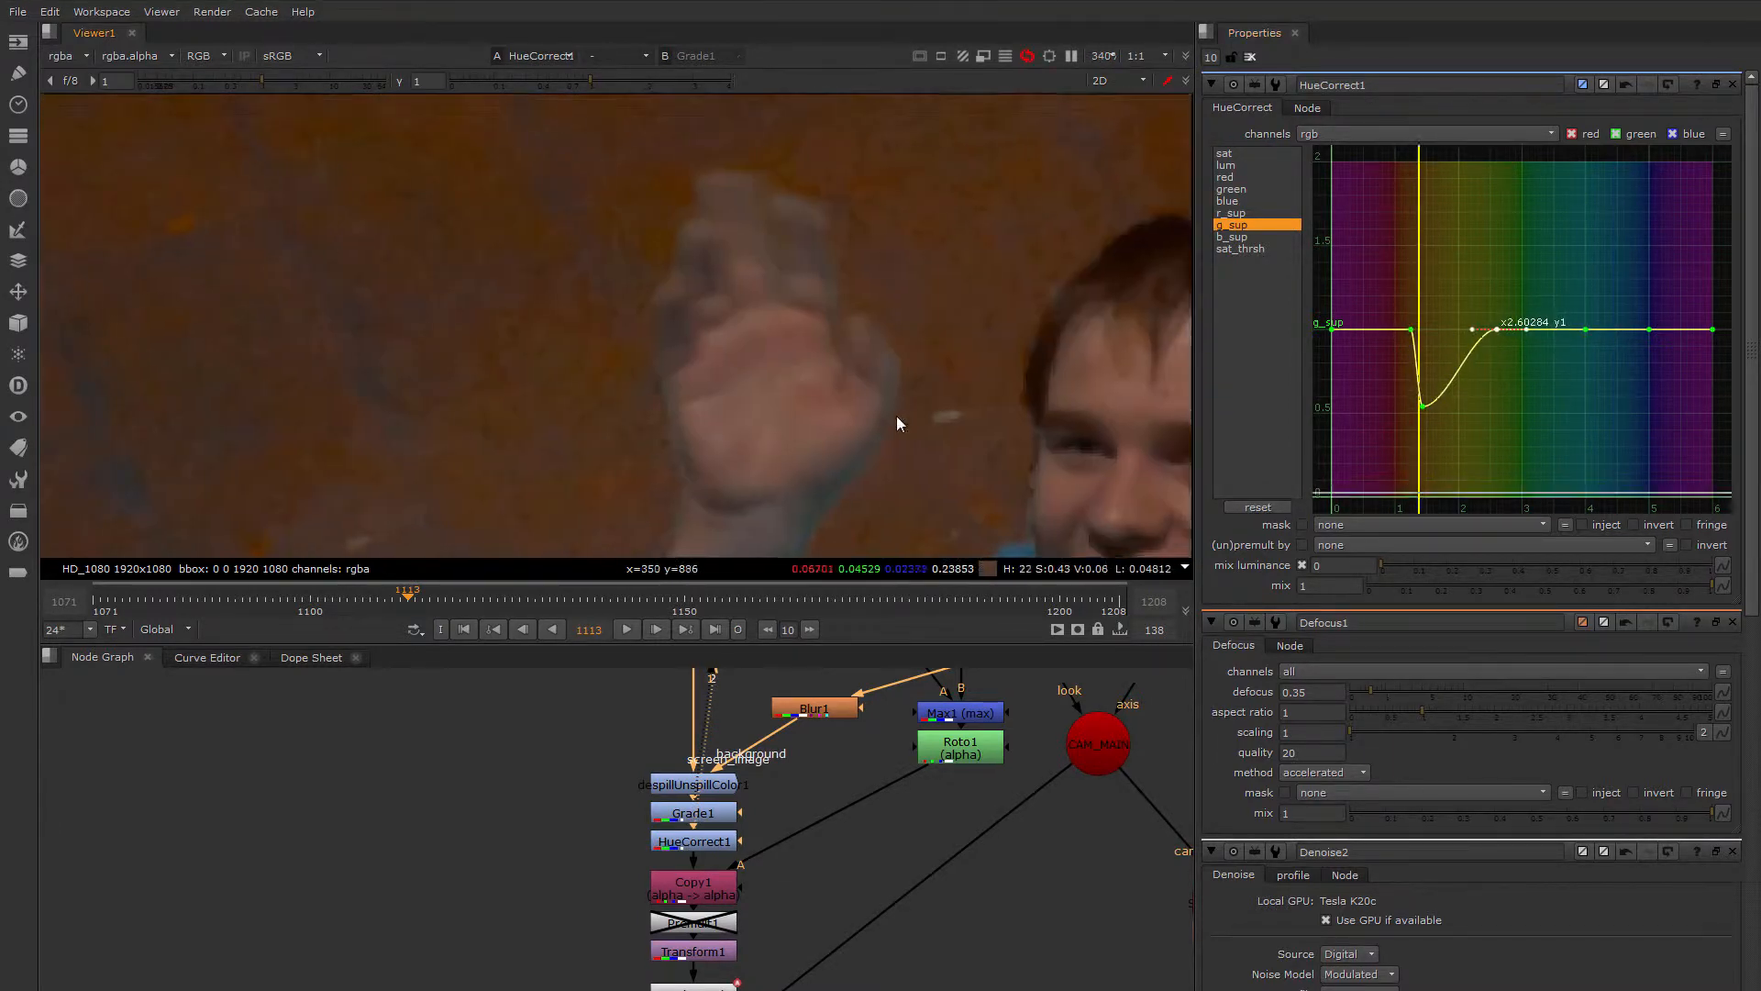
scroll(899, 423, "down", 4)
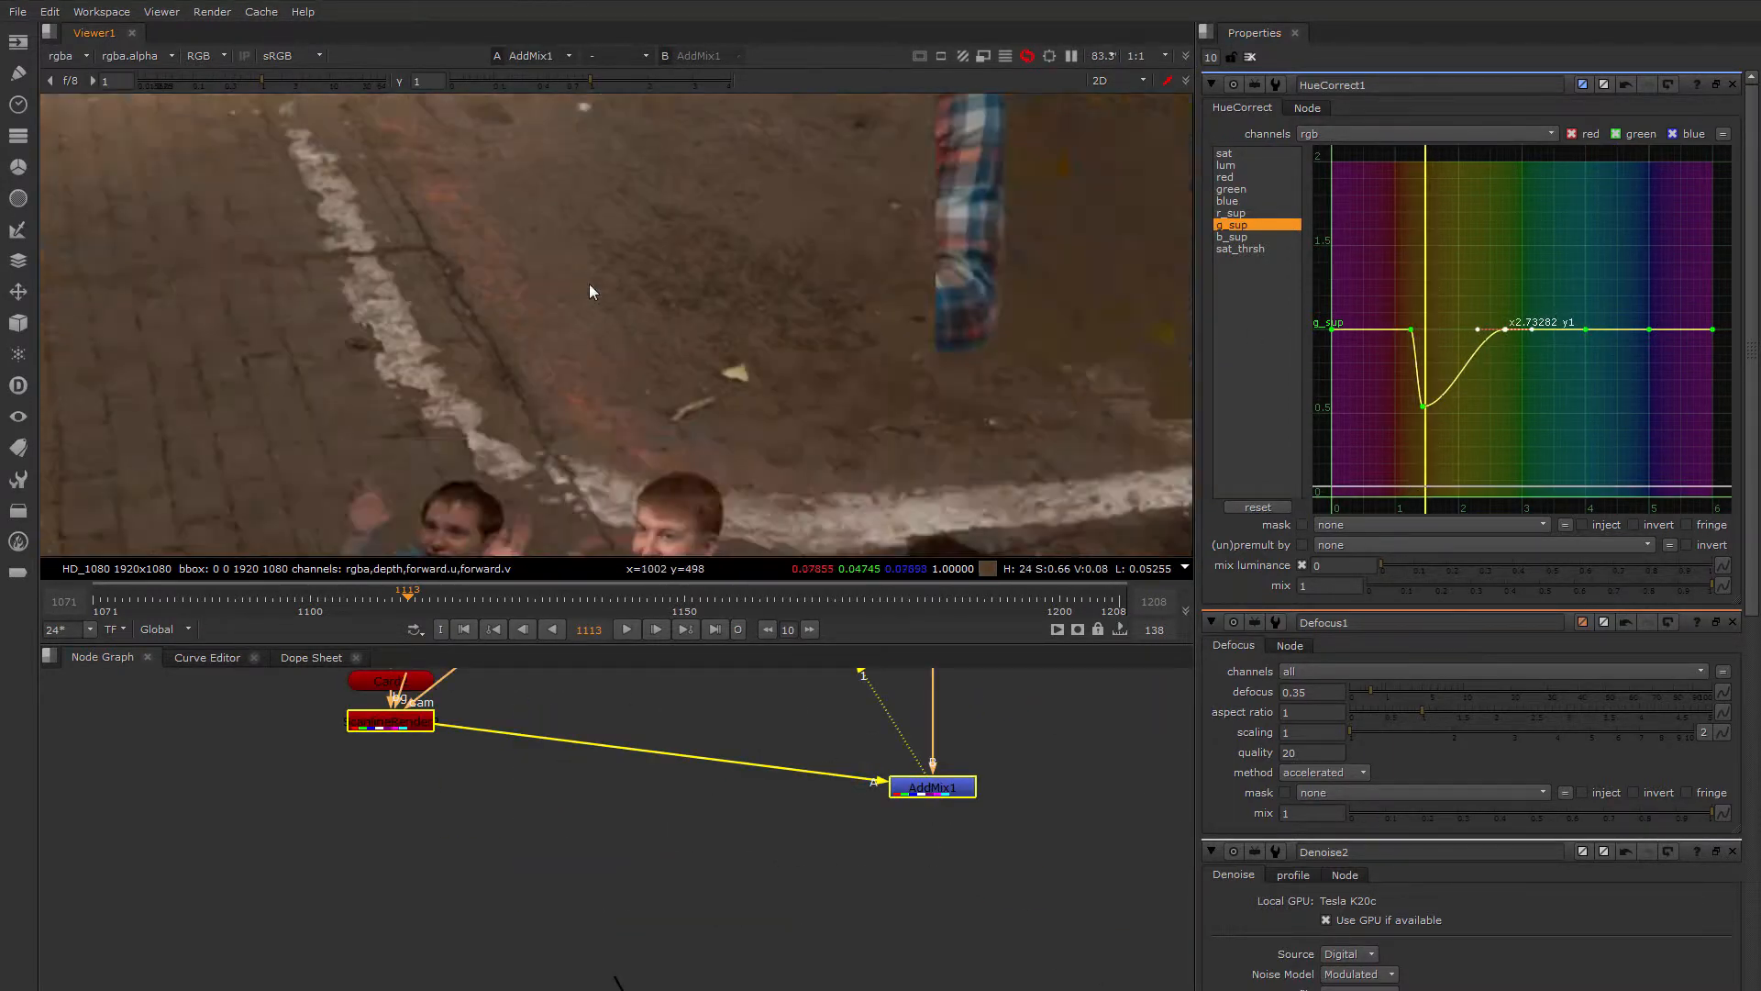
scroll(640, 387, "up", 5)
middle_click_drag(652, 743, 936, 979)
left_click_drag(1505, 330, 1479, 330)
Soften HueCorrect1's g_sup dip by moving its lowest point to about hue 1.75 and value 0.80.
middle_click_drag(686, 766, 700, 820)
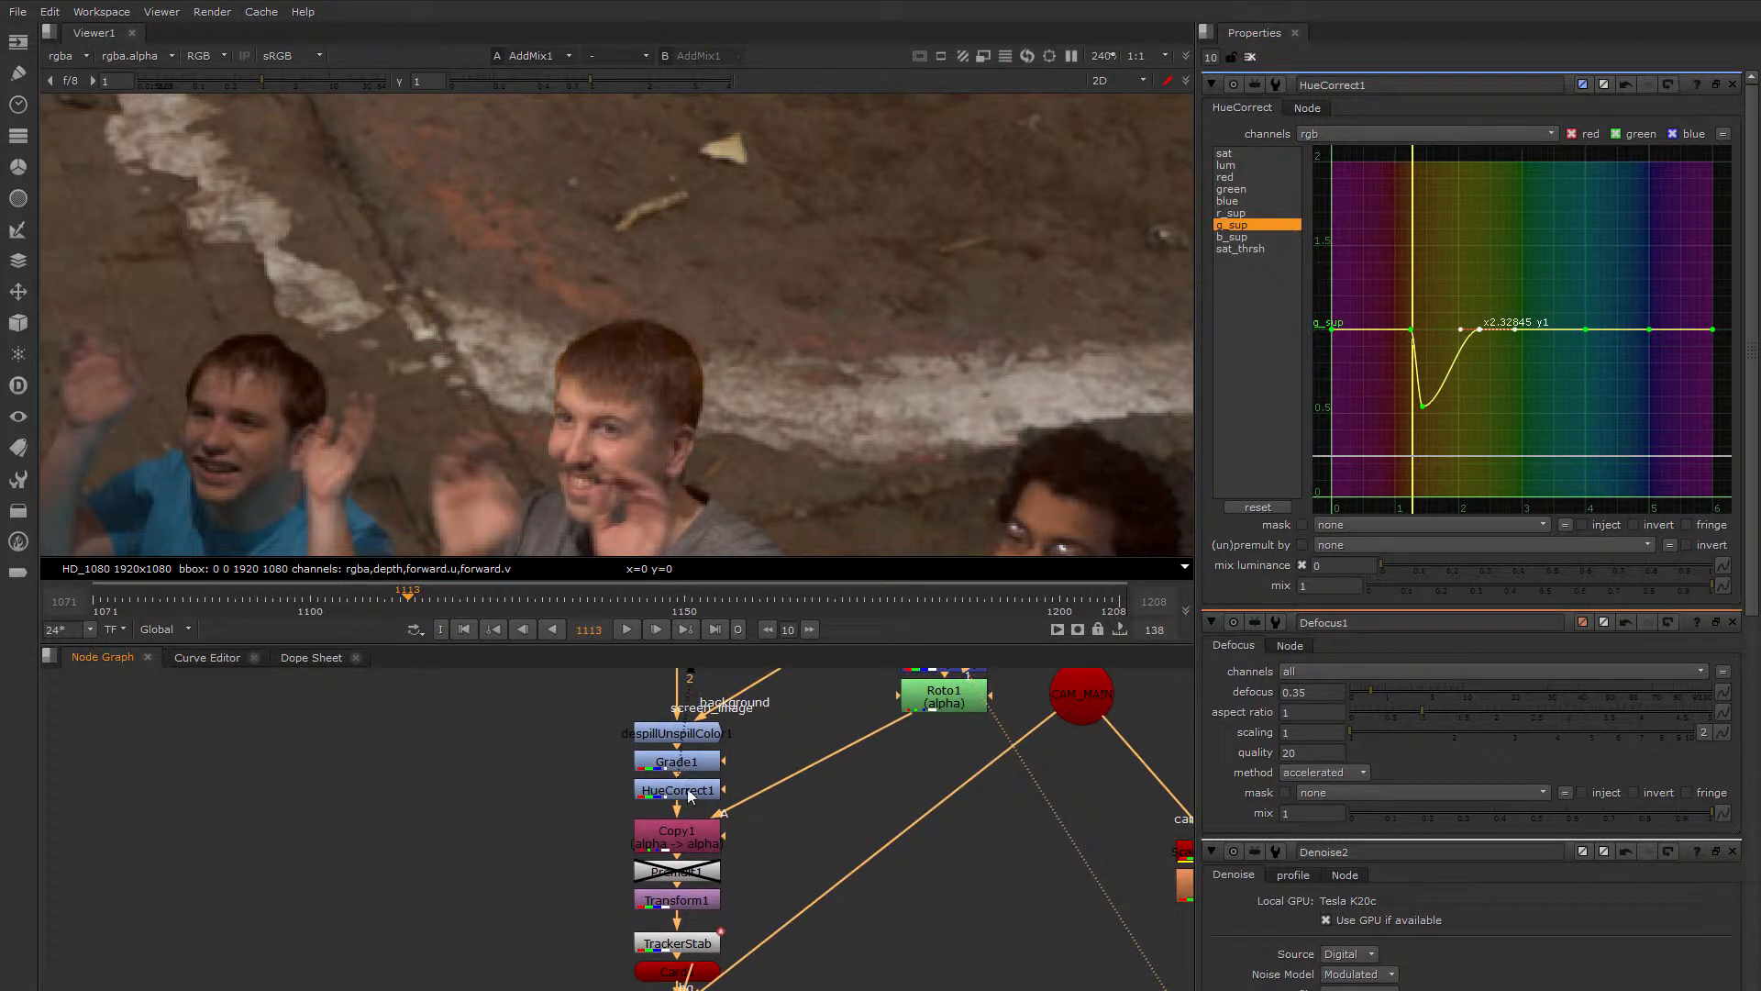
left_click(691, 795)
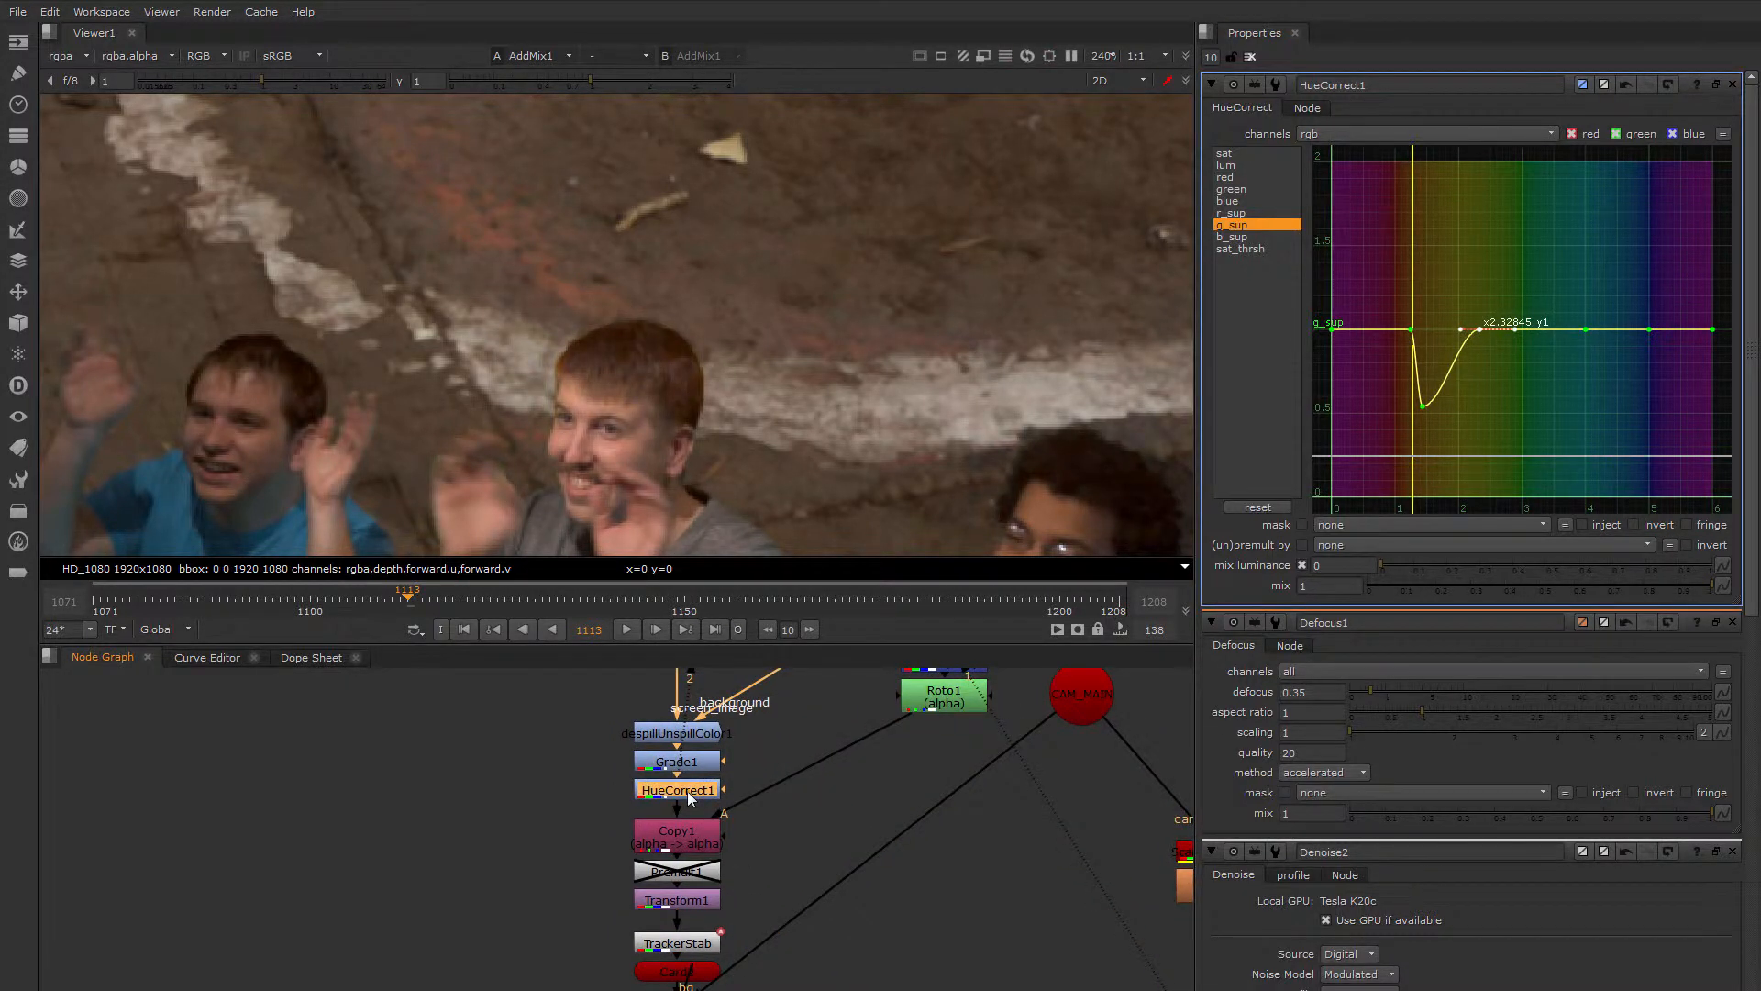
left_click_drag(1421, 405, 1405, 329)
mouse_move(1443, 372)
left_mouse_down()
mouse_move(1444, 398)
mouse_move(1443, 362)
left_mouse_up()
Compare the composite with the Blur1 node disabled and enabled, checking the edges and colours of the men.
middle_click_drag(793, 861, 814, 944)
scroll(778, 817, "down", 2)
middle_click_drag(778, 817, 633, 835)
left_click(670, 782)
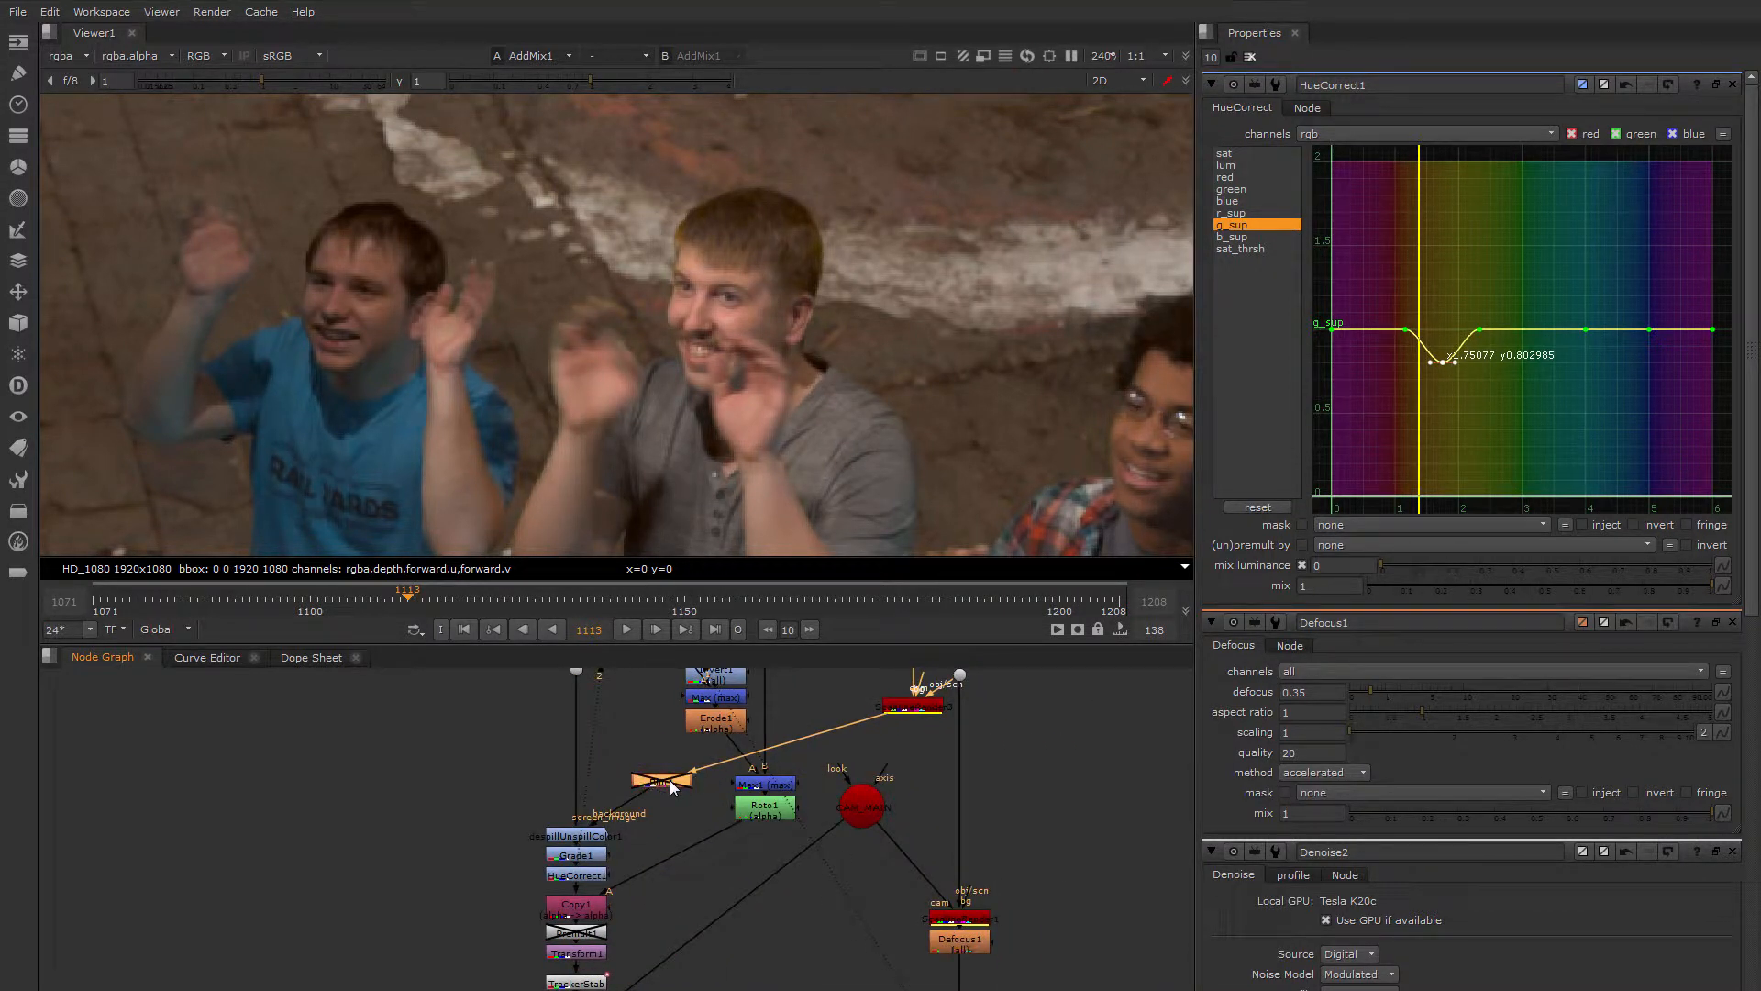
key("d")
scroll(686, 322, "down", 2)
middle_click_drag(859, 229, 730, 294)
scroll(816, 439, "up", 1)
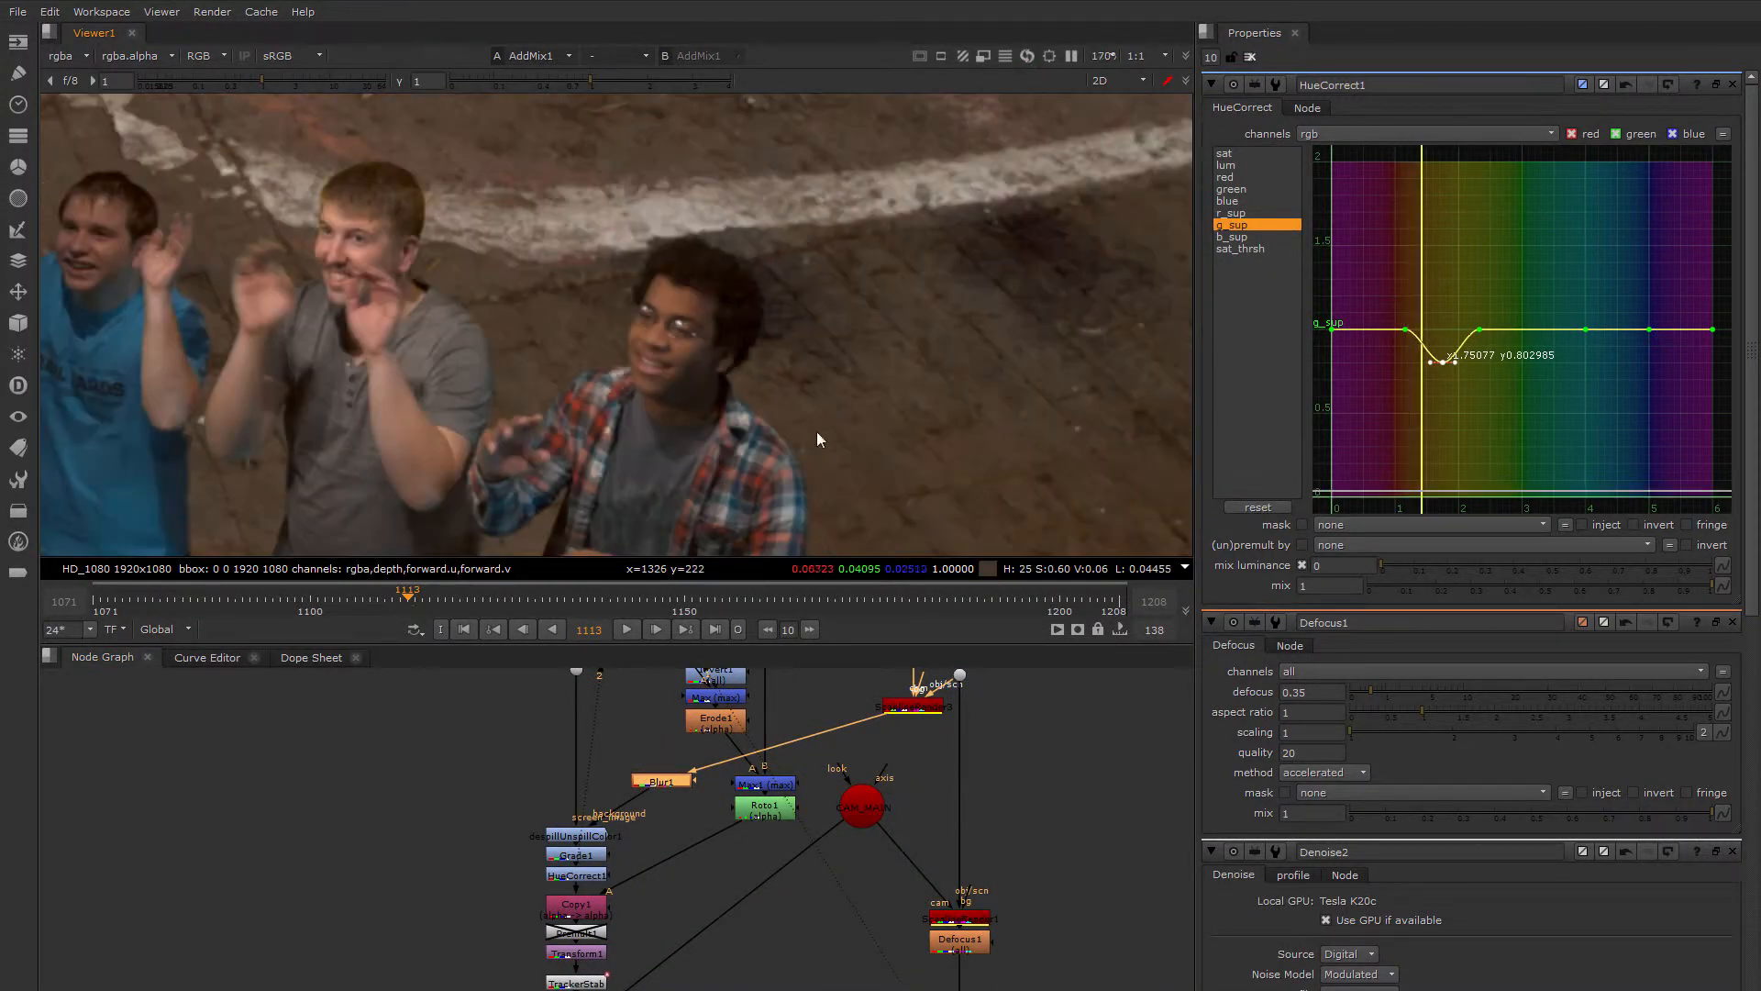
scroll(794, 371, "down", 3)
middle_click_drag(871, 551, 754, 490)
Inspect the alpha channel of the AddMix1 composite and return to the colour view.
middle_click_drag(836, 845, 625, 759)
middle_click_drag(806, 925, 754, 775)
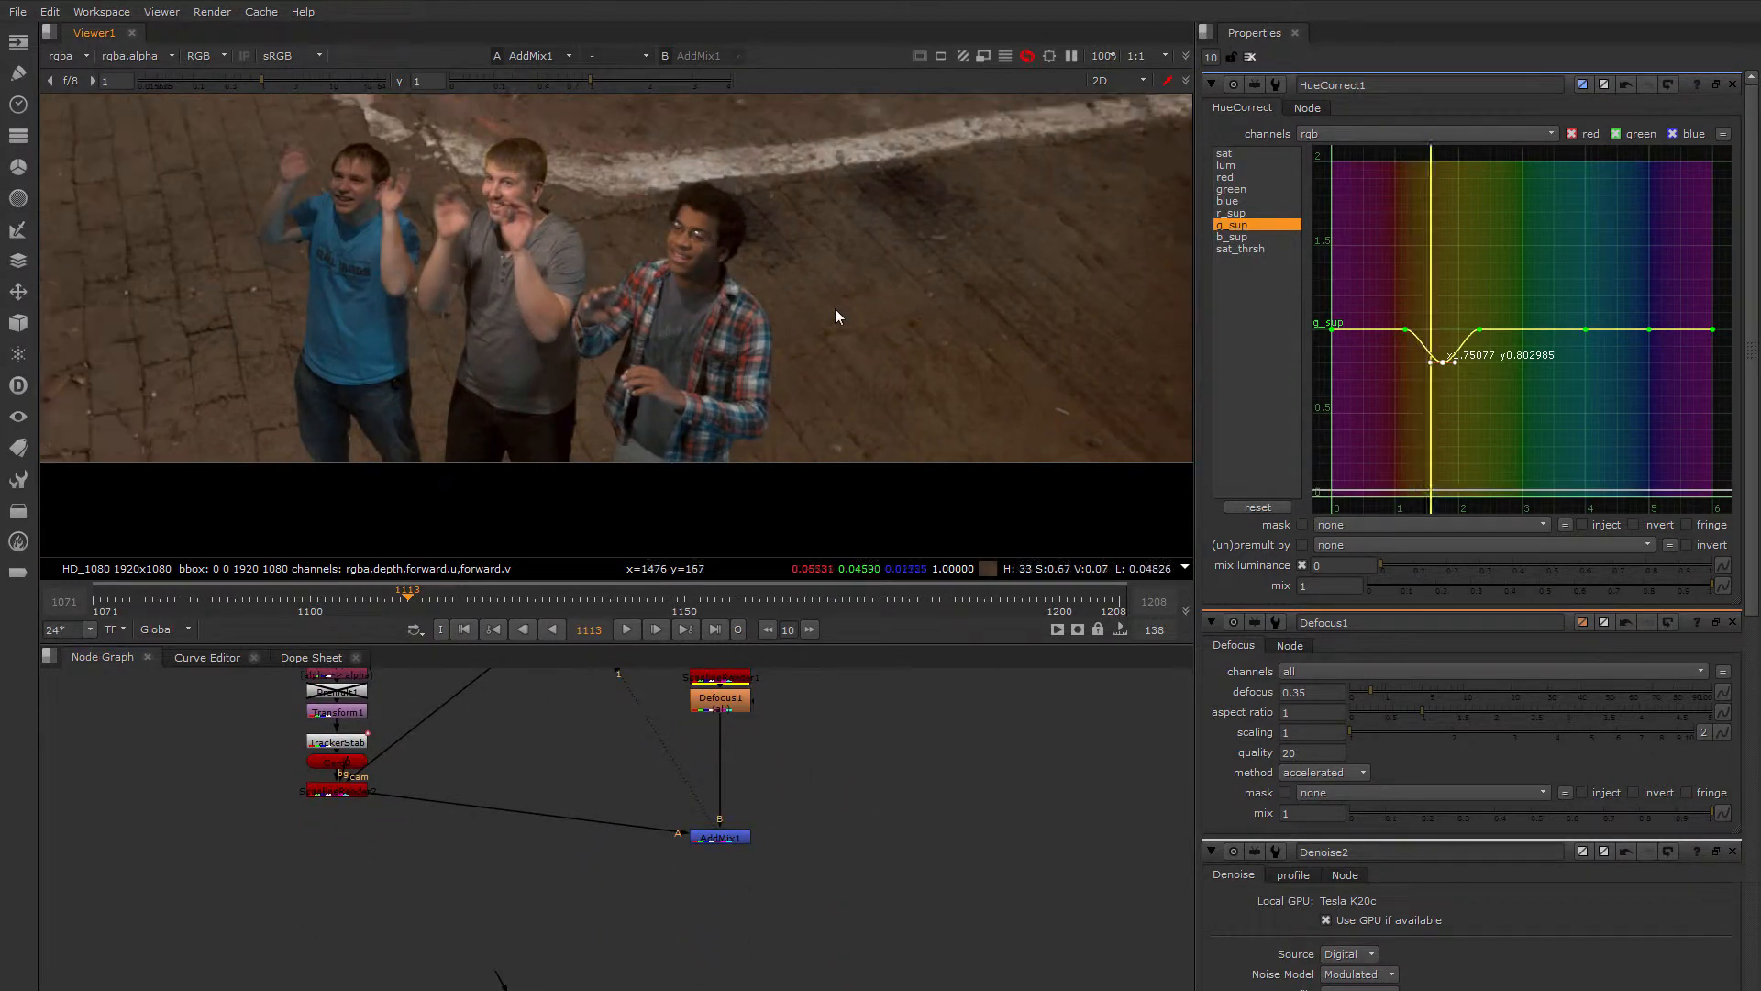
left_click_drag(722, 844, 720, 838)
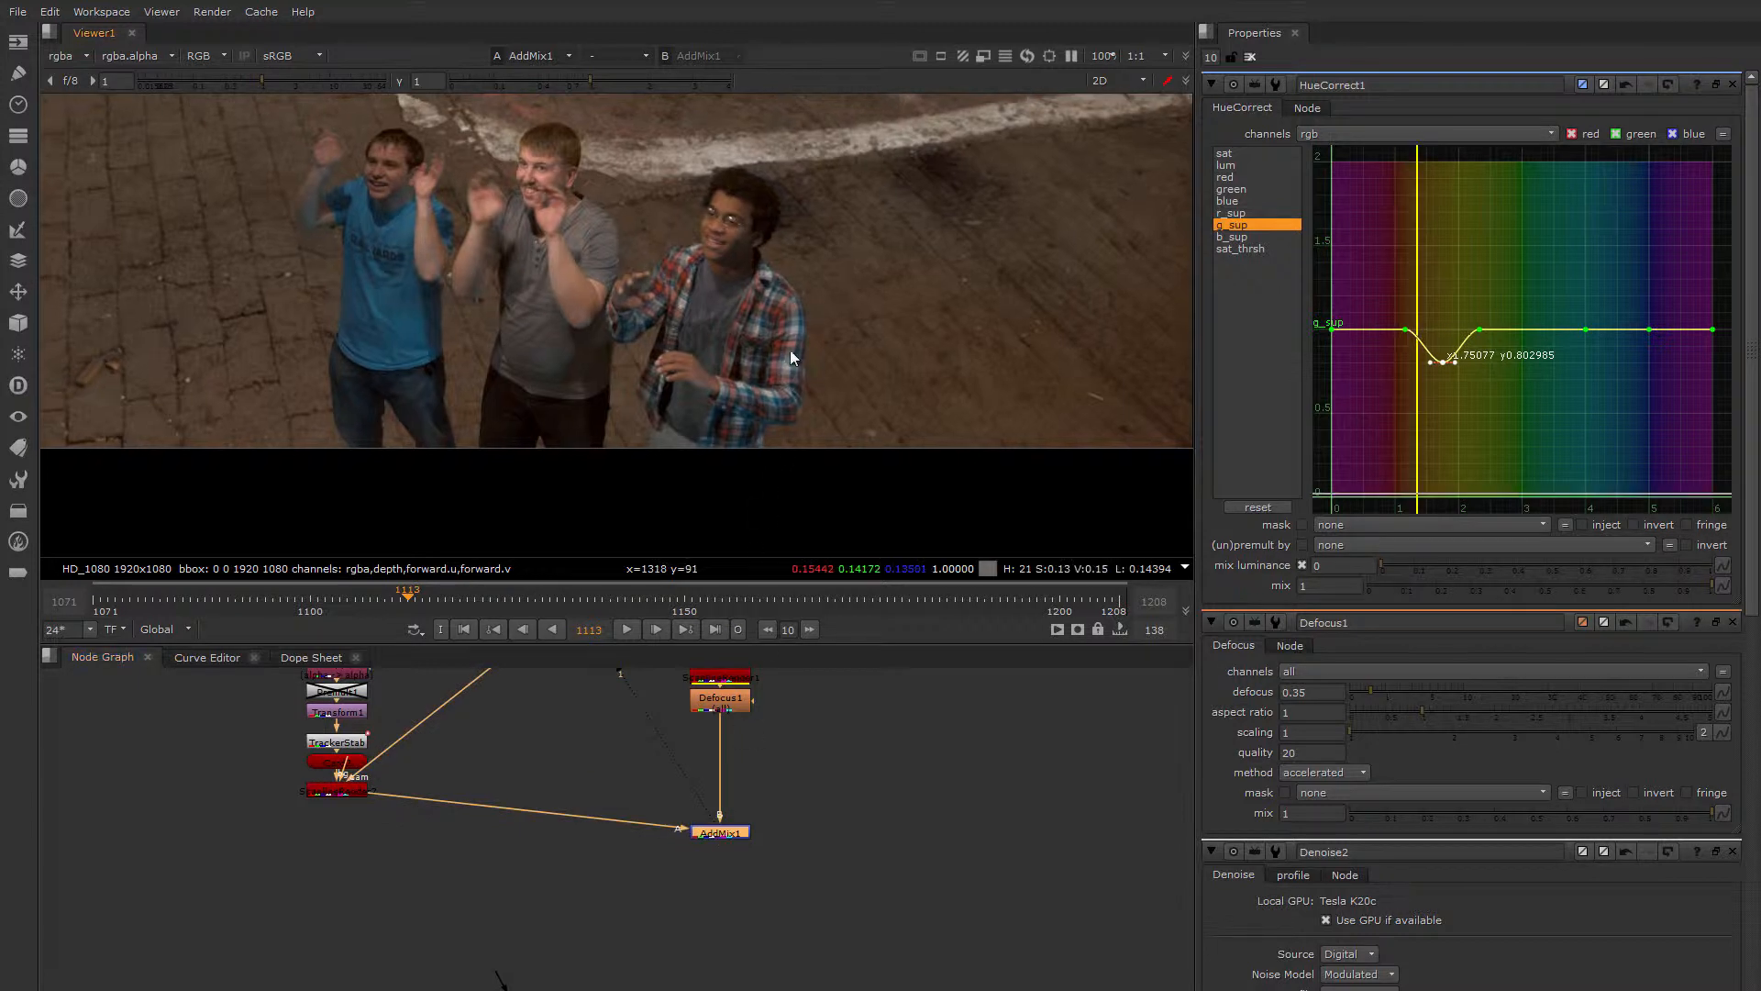
key("a")
key("a")
Insert a Shuffle node between ScanlineRender1 and Defocus1 and set its alpha output to black (0).
middle_click_drag(790, 806, 801, 869)
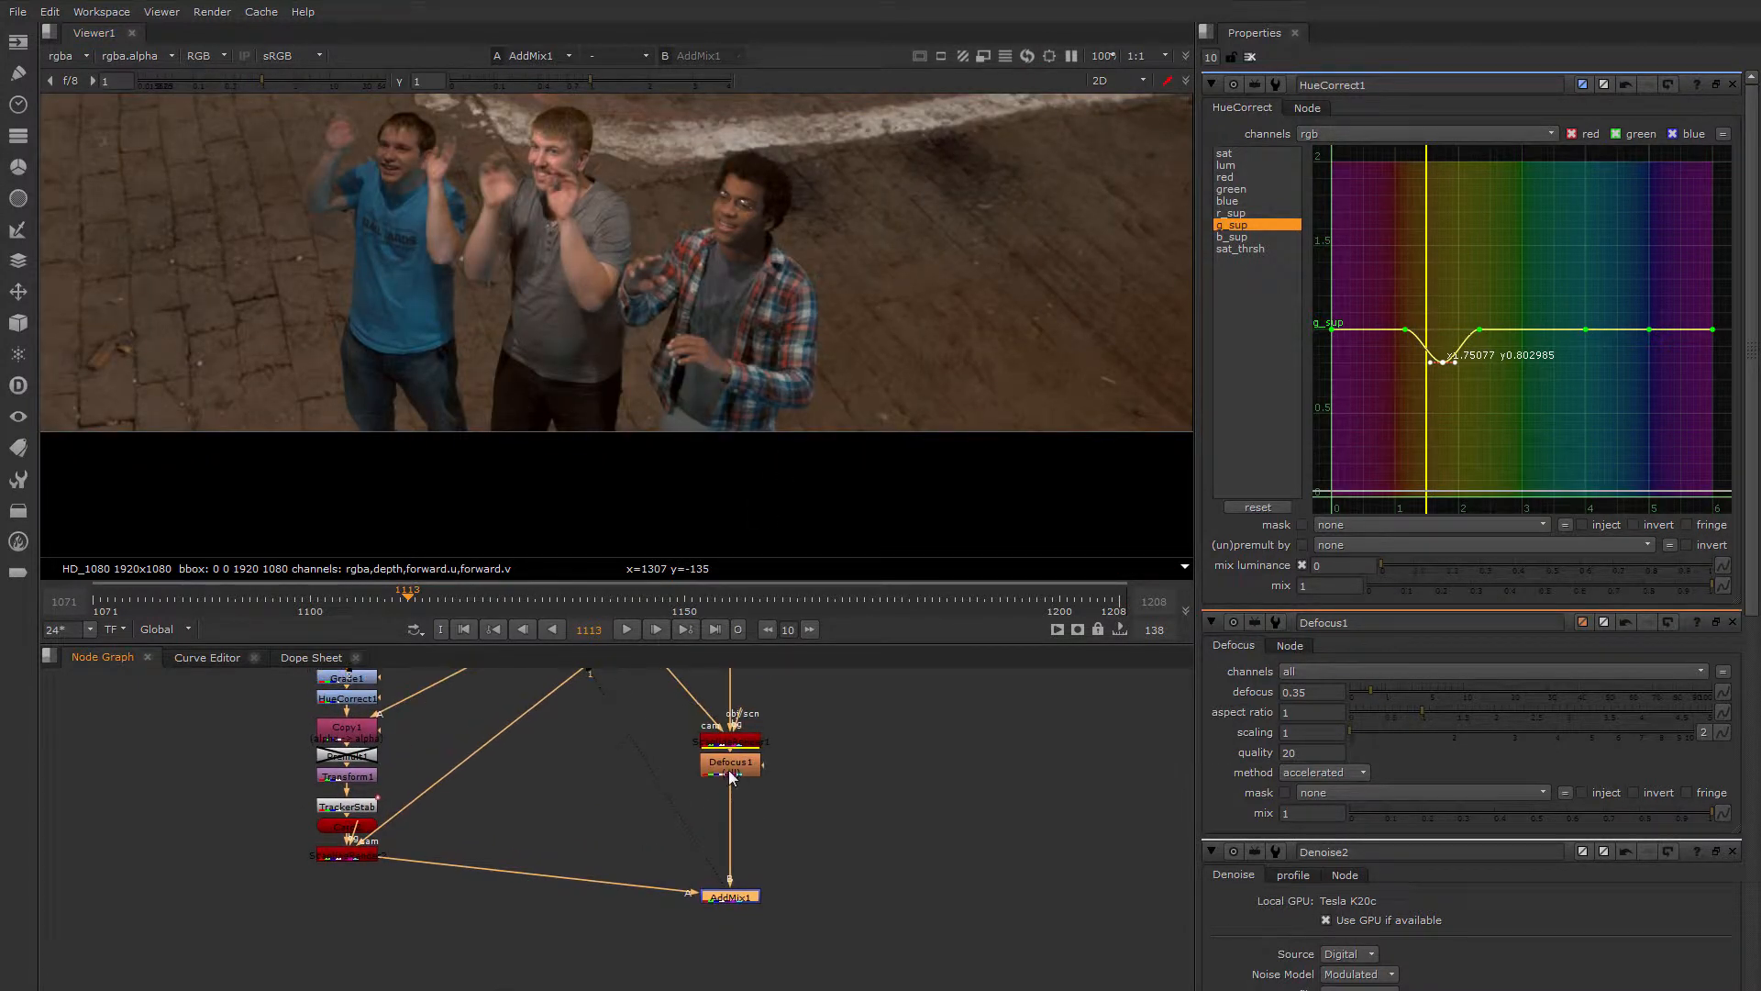
left_click_drag(729, 773, 732, 814)
middle_click_drag(745, 795, 751, 821)
left_click(744, 773)
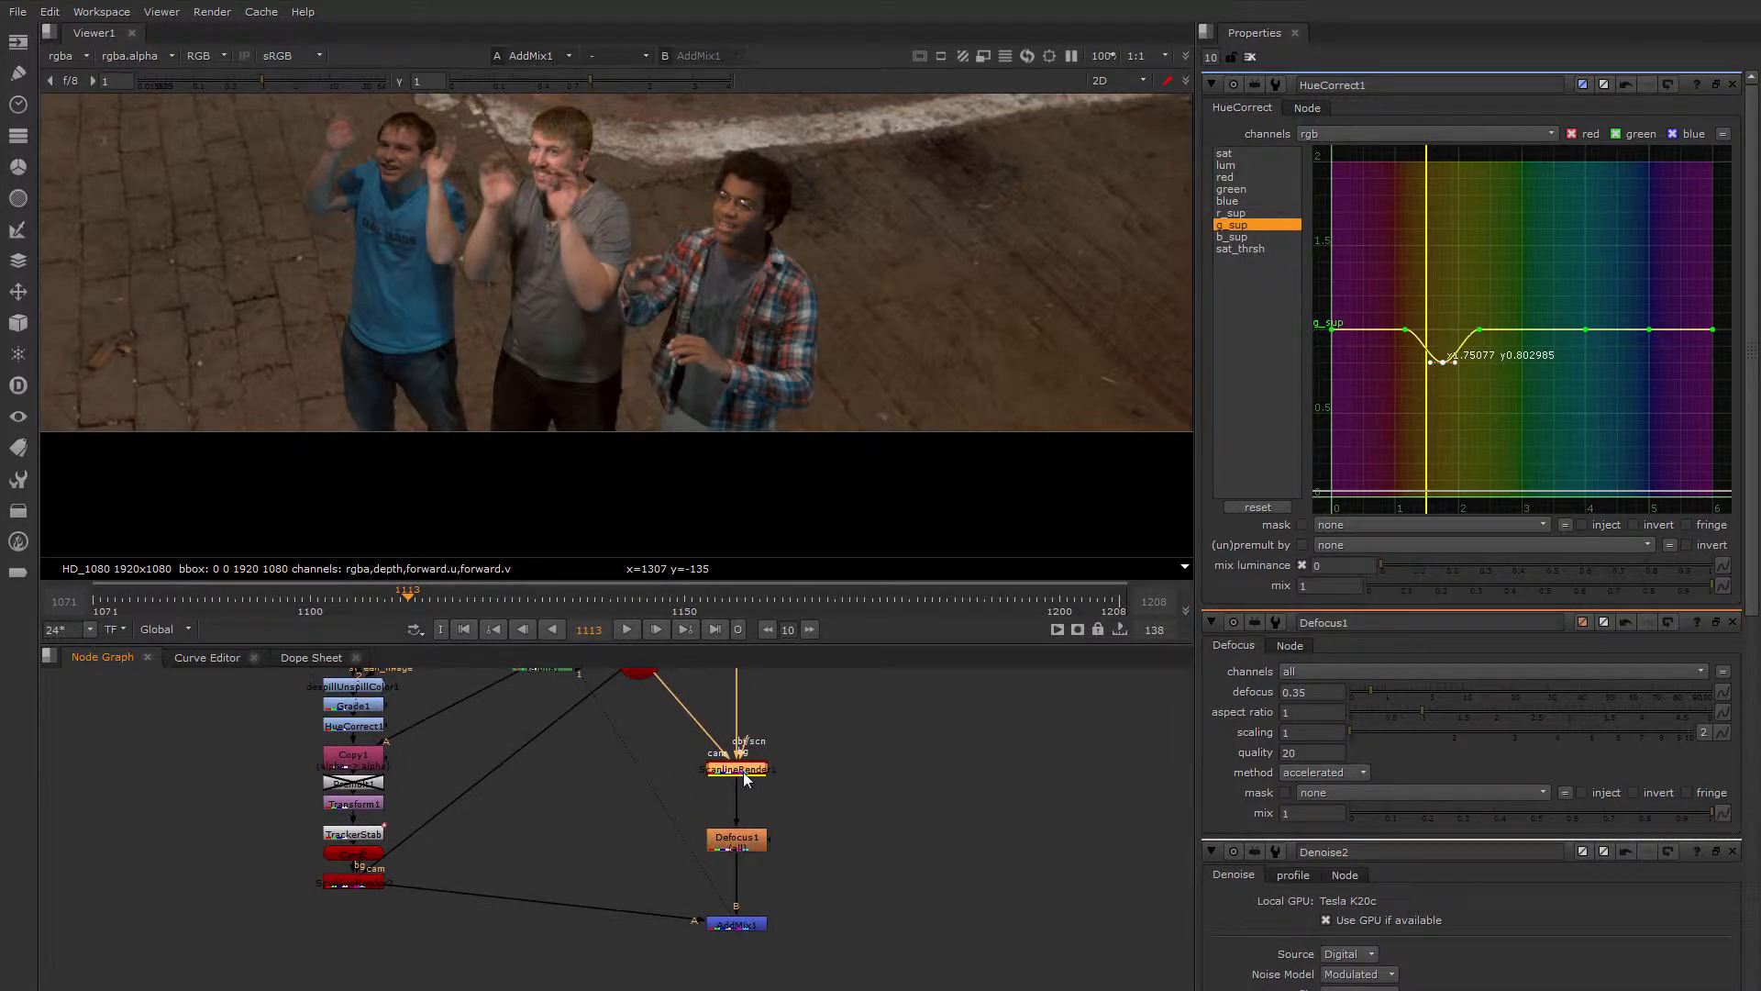
key("Tab")
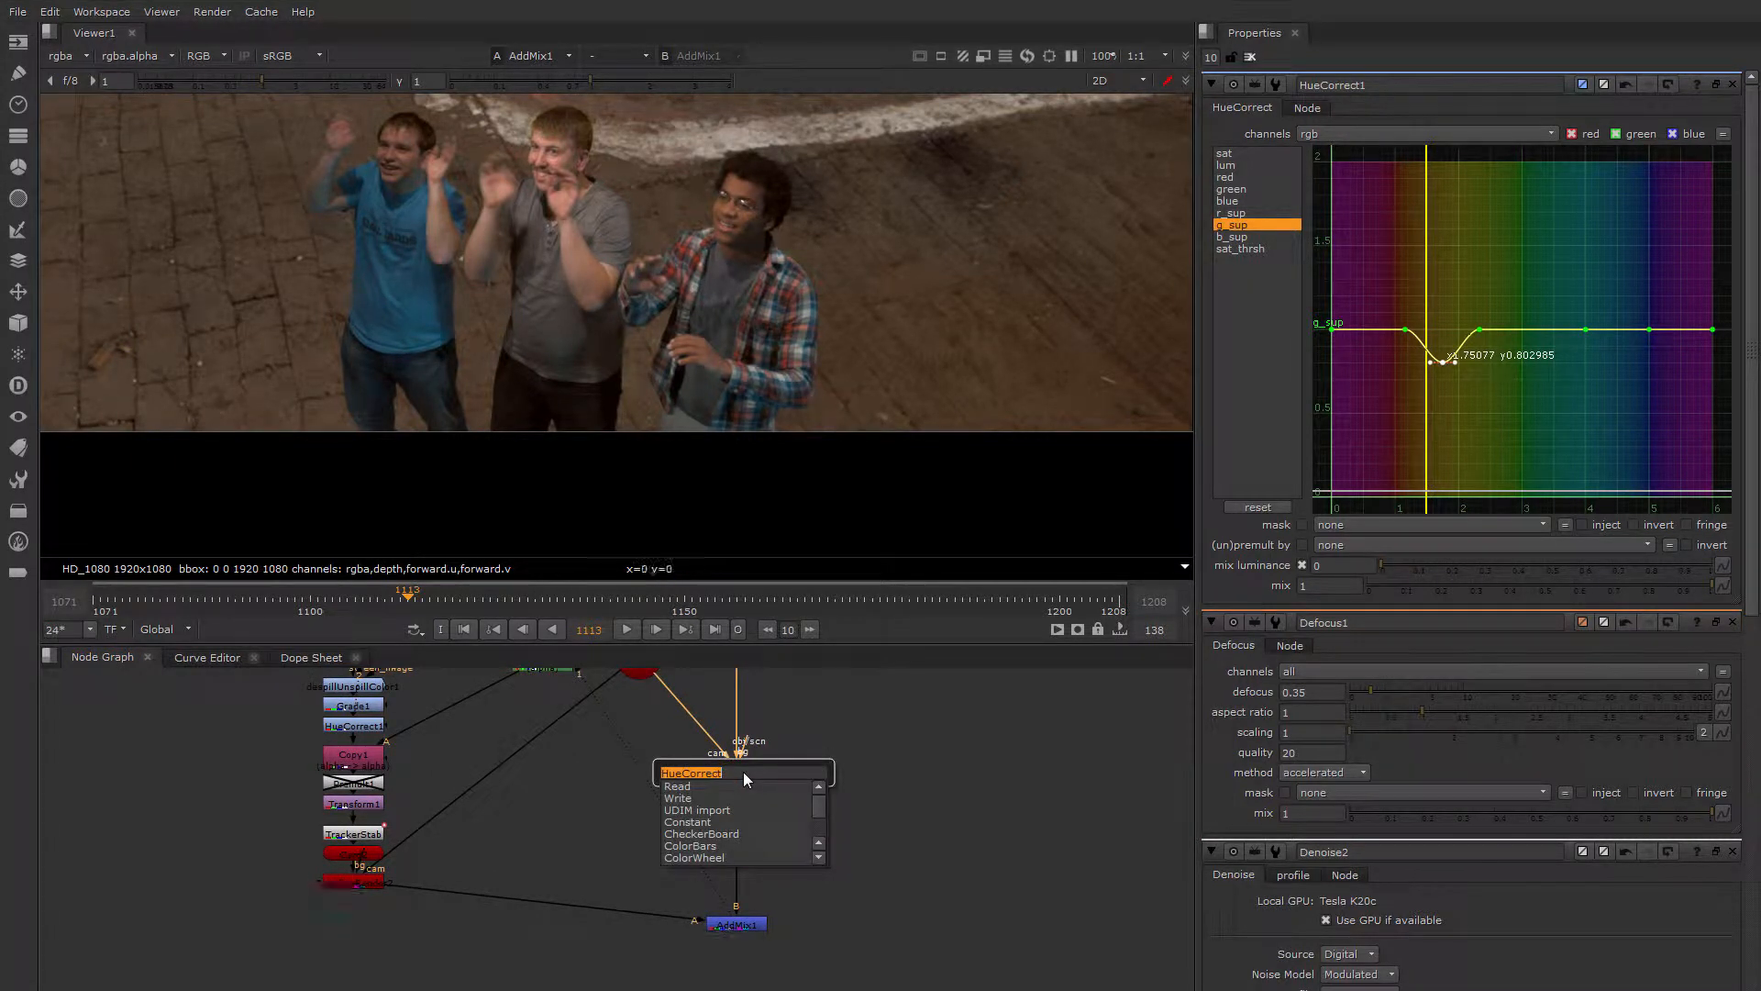
type("Shuffle")
key("Return")
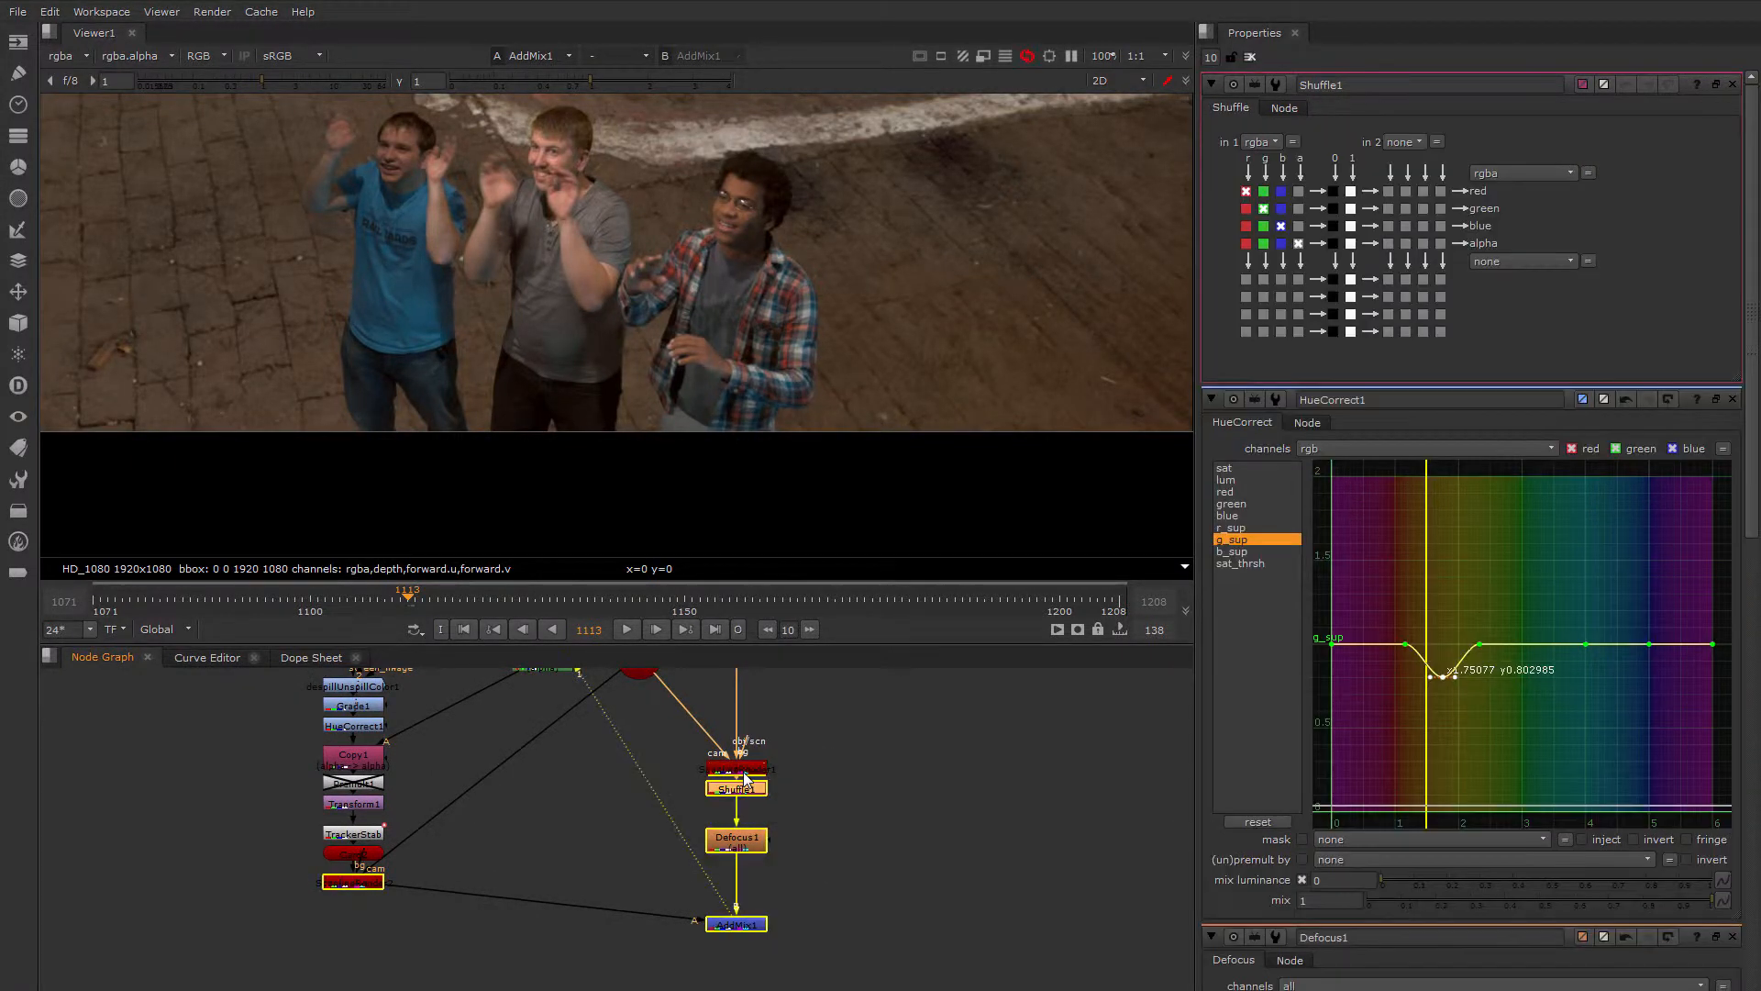
left_click(1333, 243)
Display the AddMix1 alpha channel with the whole frame fitted in the viewer.
left_click(743, 924)
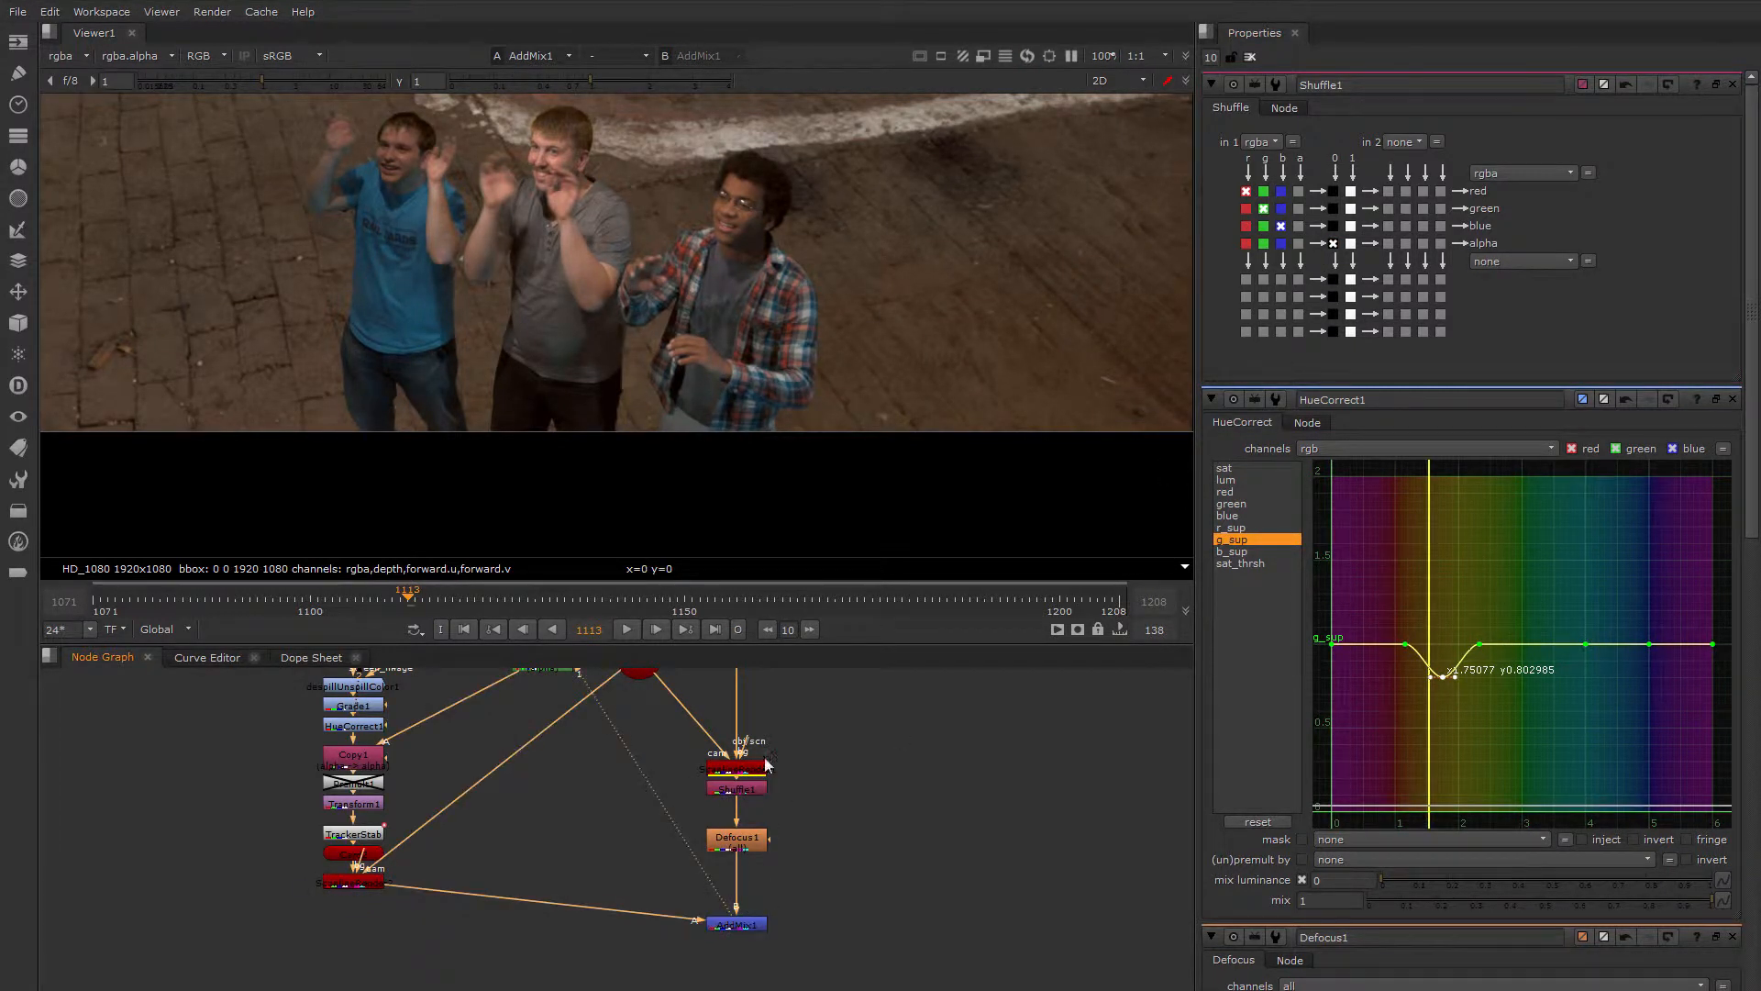
key("a")
key("f")
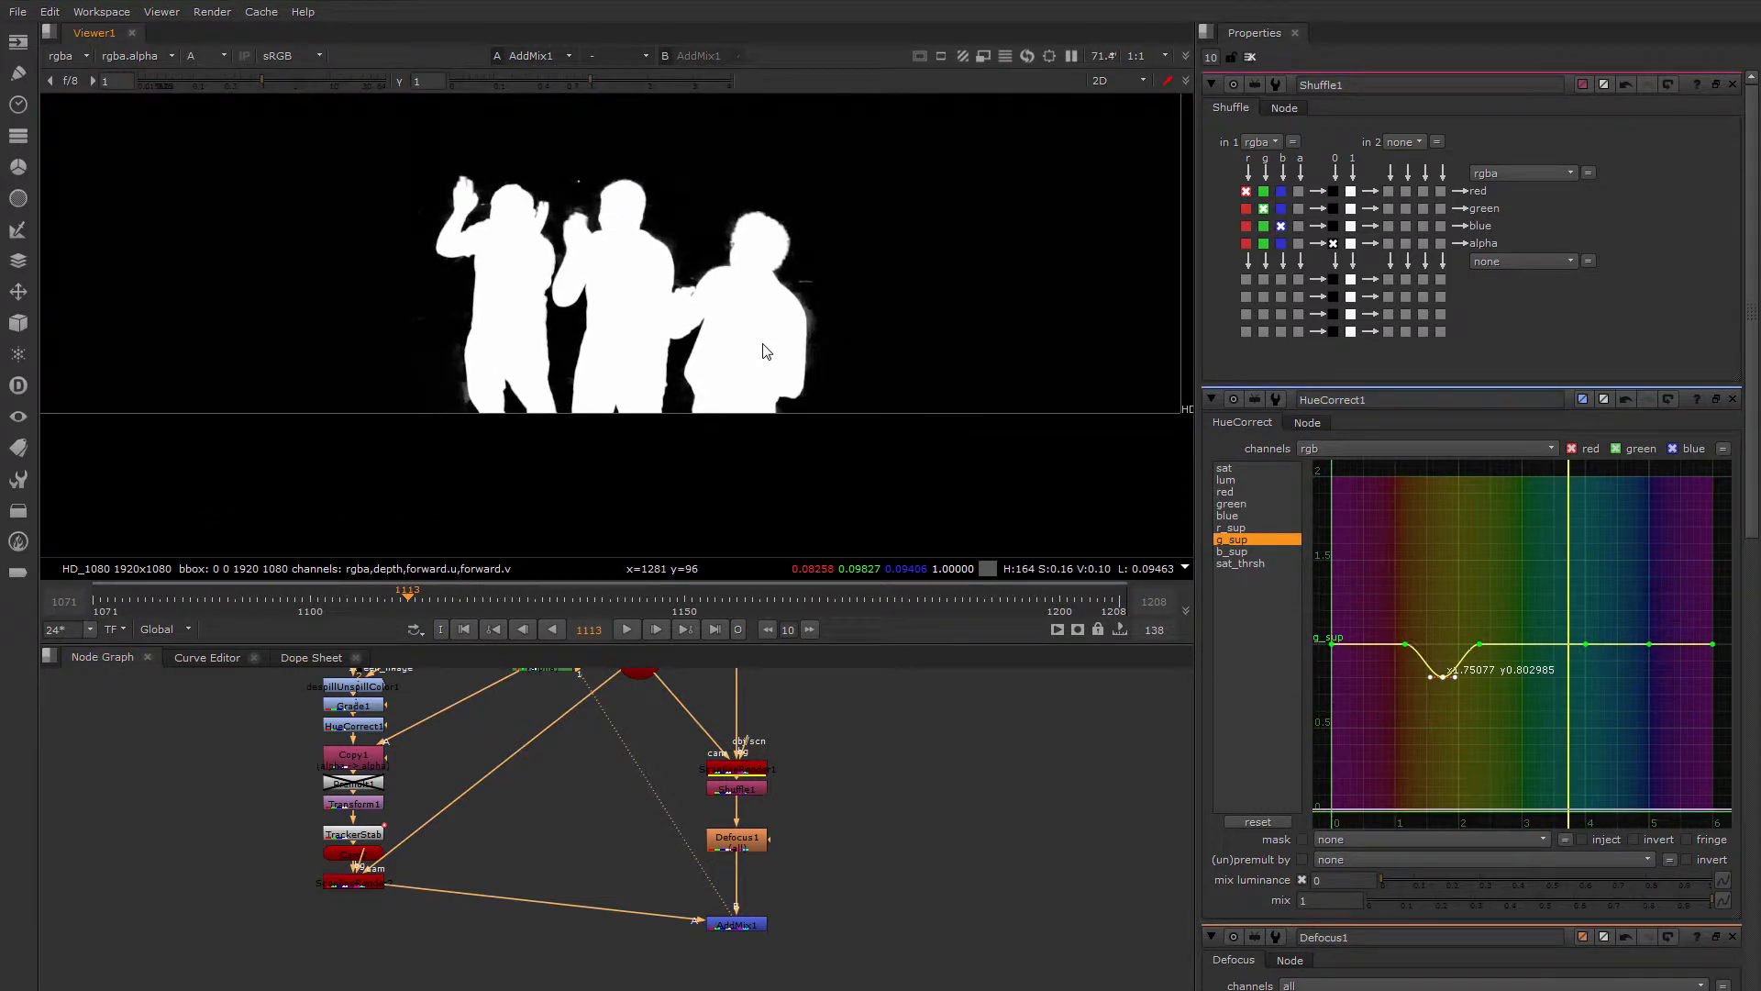
Add an EdgeBlur node after AddMix1 and return the viewer to colour.
middle_click_drag(744, 911, 697, 757)
key("Tab")
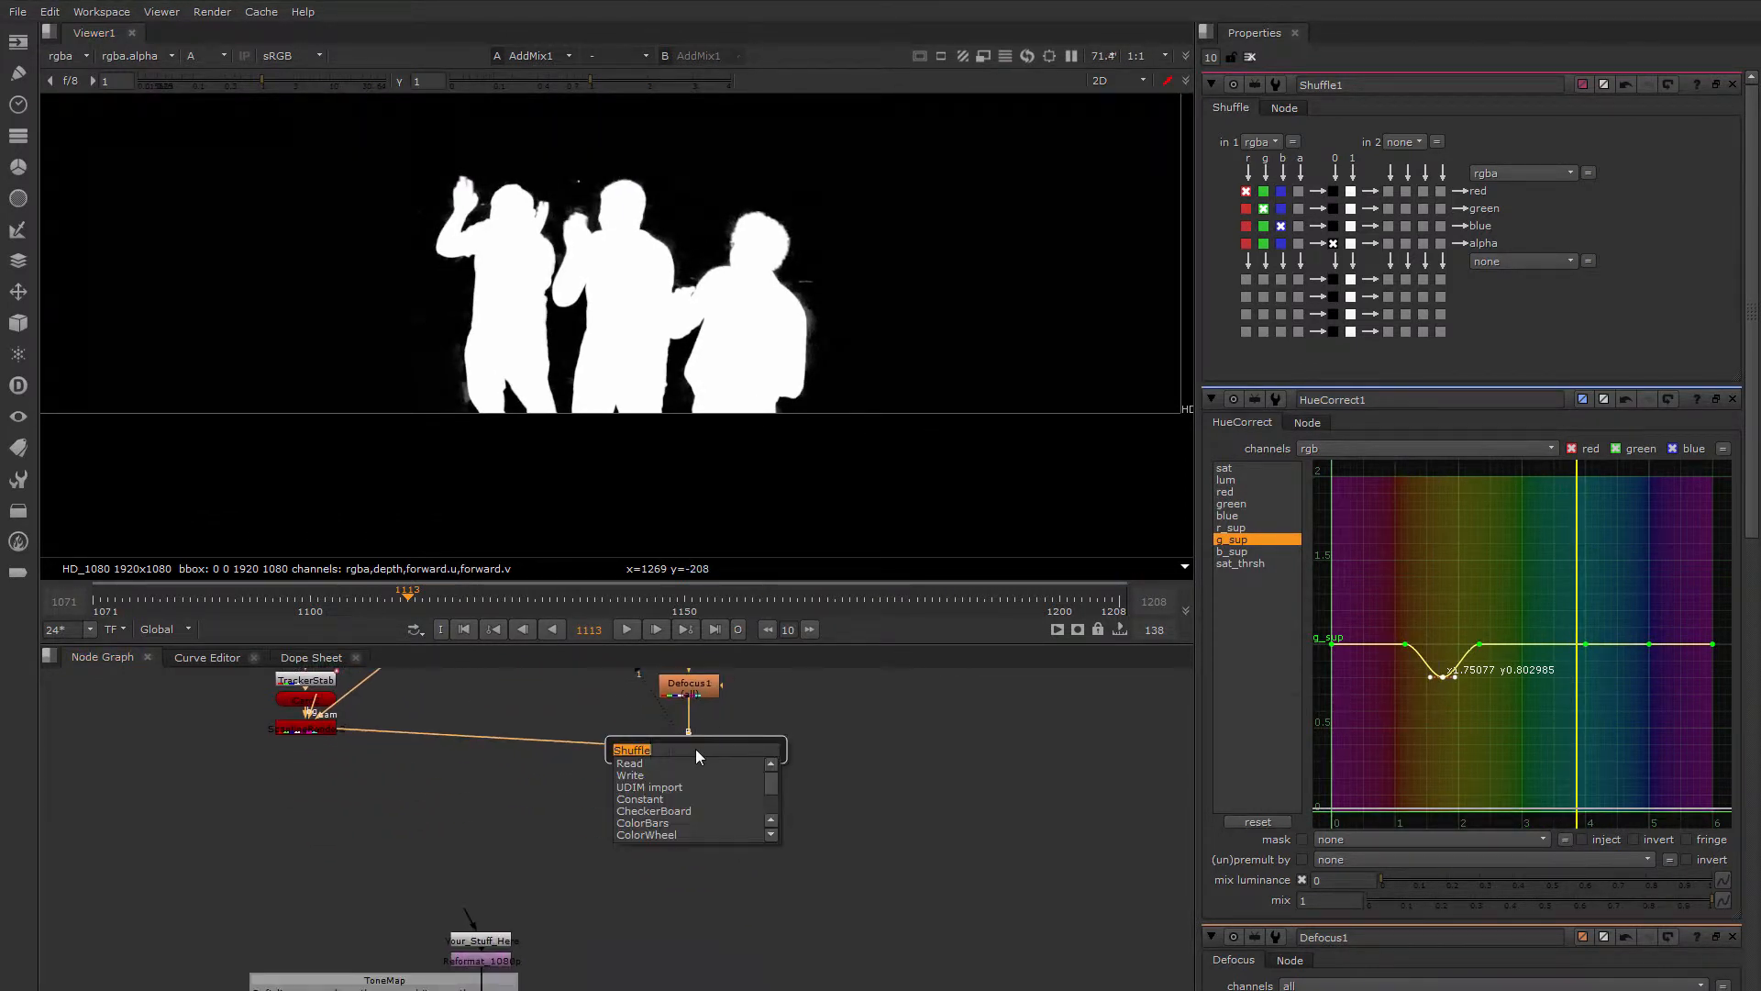
type("ed")
key("Down")
key("Up")
key("Return")
key("a")
Set EdgeBlur1 to the rgba channels with size 0.4 and move the node slightly lower in the graph.
scroll(780, 213, "up", 8)
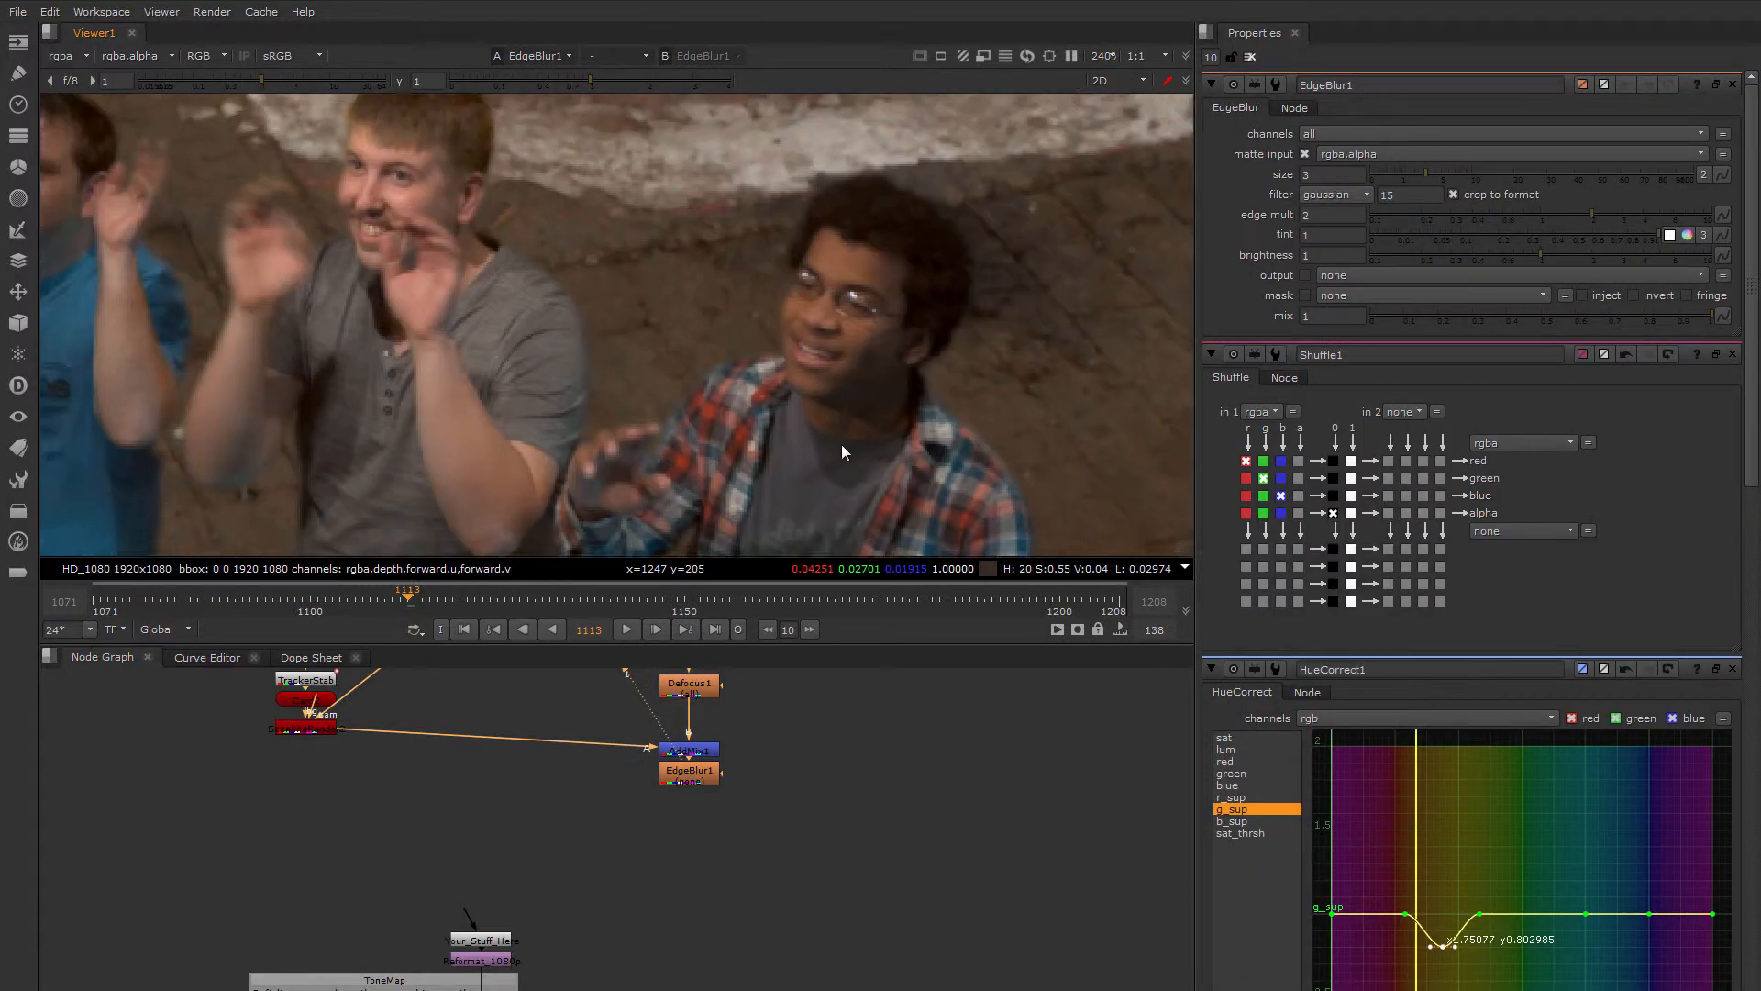
middle_click_drag(827, 287, 1073, 277)
left_click(1358, 134)
left_click(1352, 202)
left_click(1426, 174)
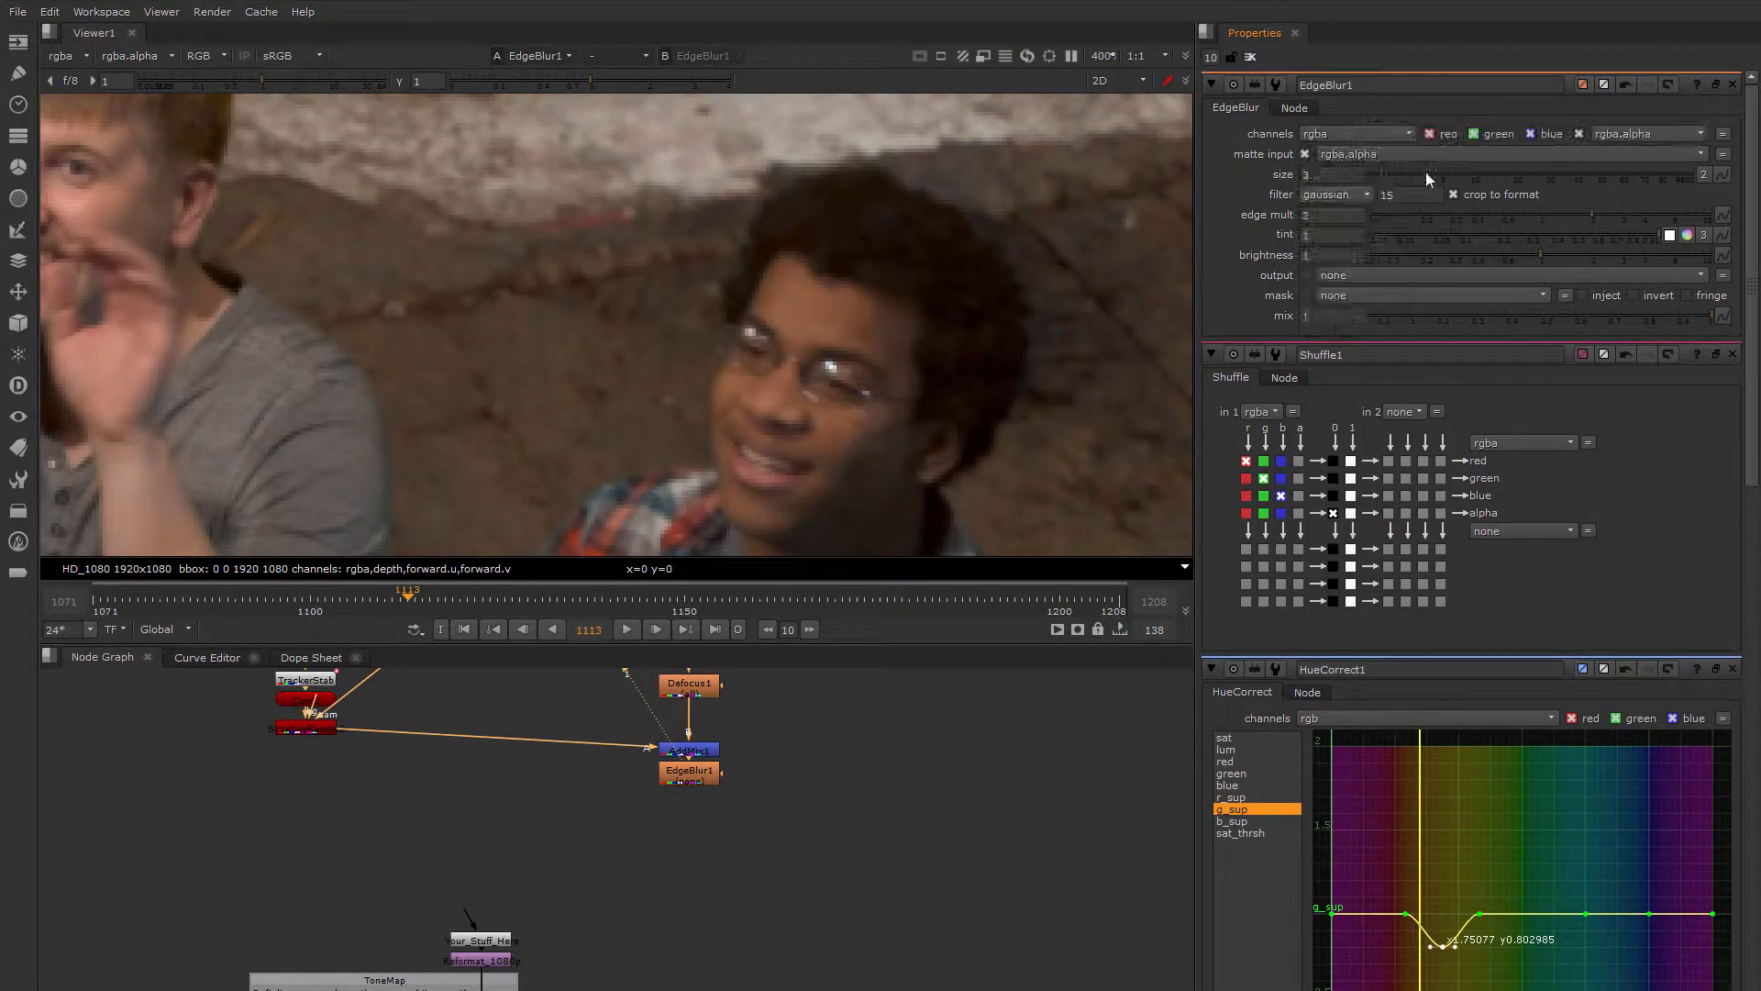
scroll(1116, 298, "down", 4)
middle_click_drag(967, 371, 930, 411)
left_click_drag(689, 772, 689, 805)
middle_click_drag(542, 394, 848, 353)
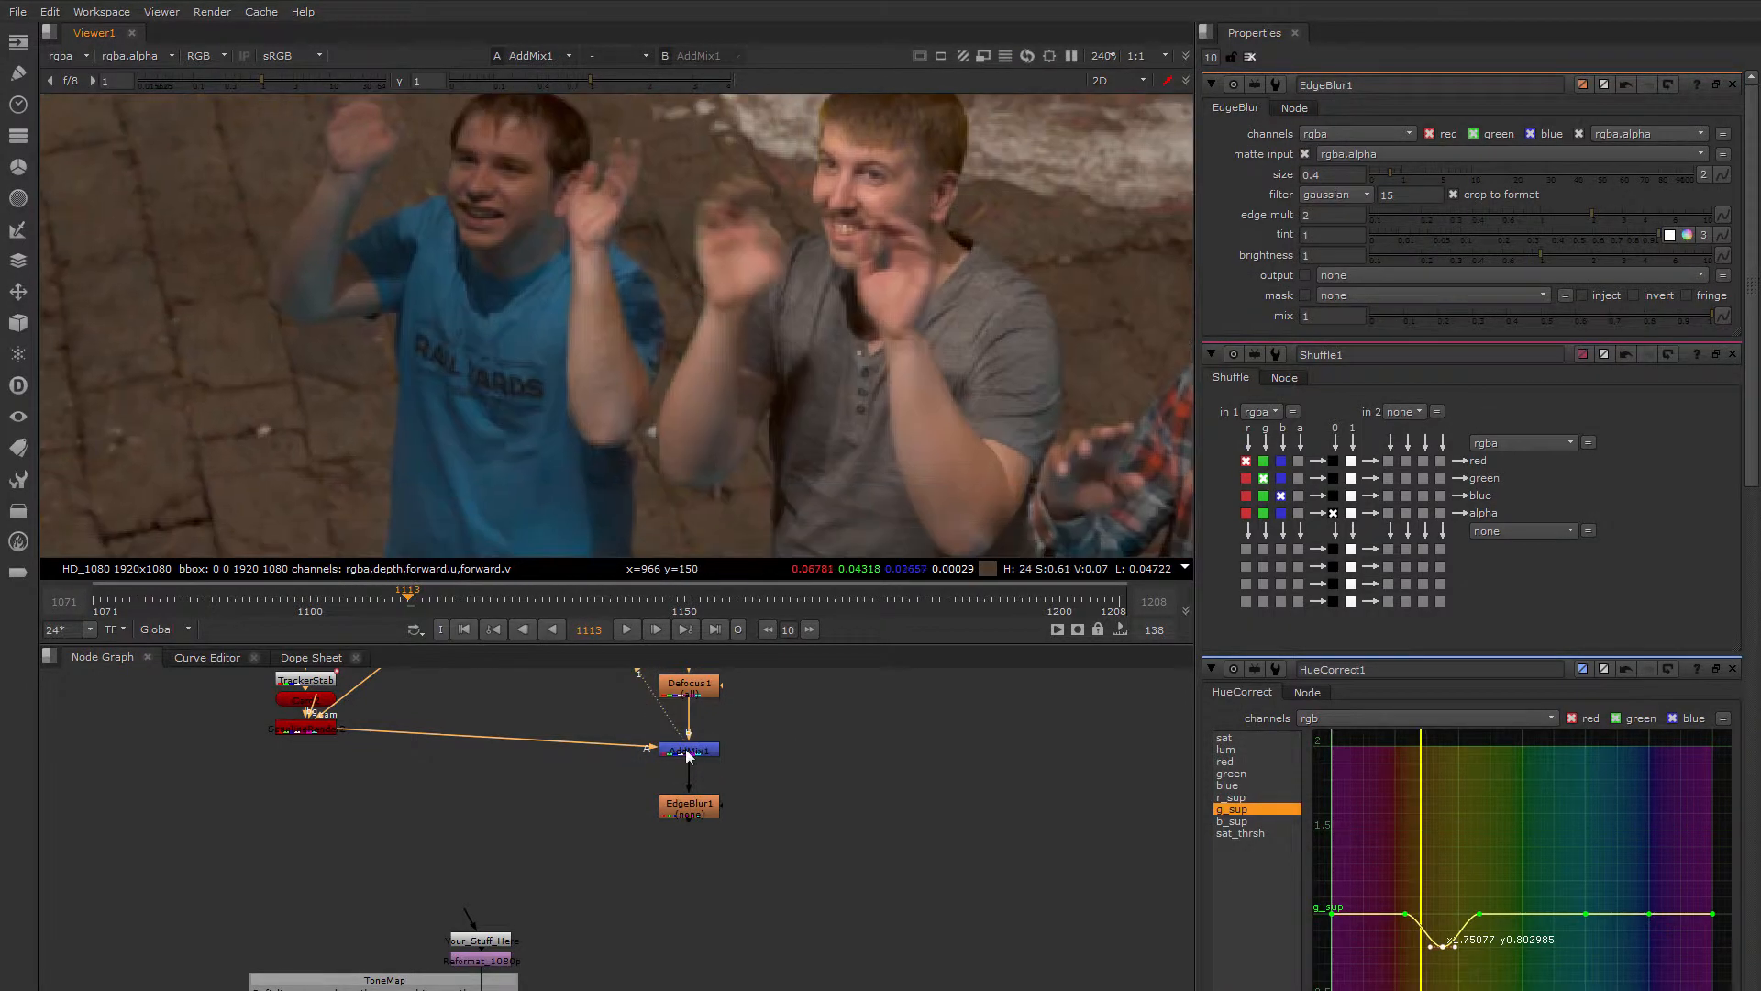
Open the AddMix1 node's settings and flatten the start tangent of its A curve to a slope of about 0.8.
double_click(701, 752)
key("1")
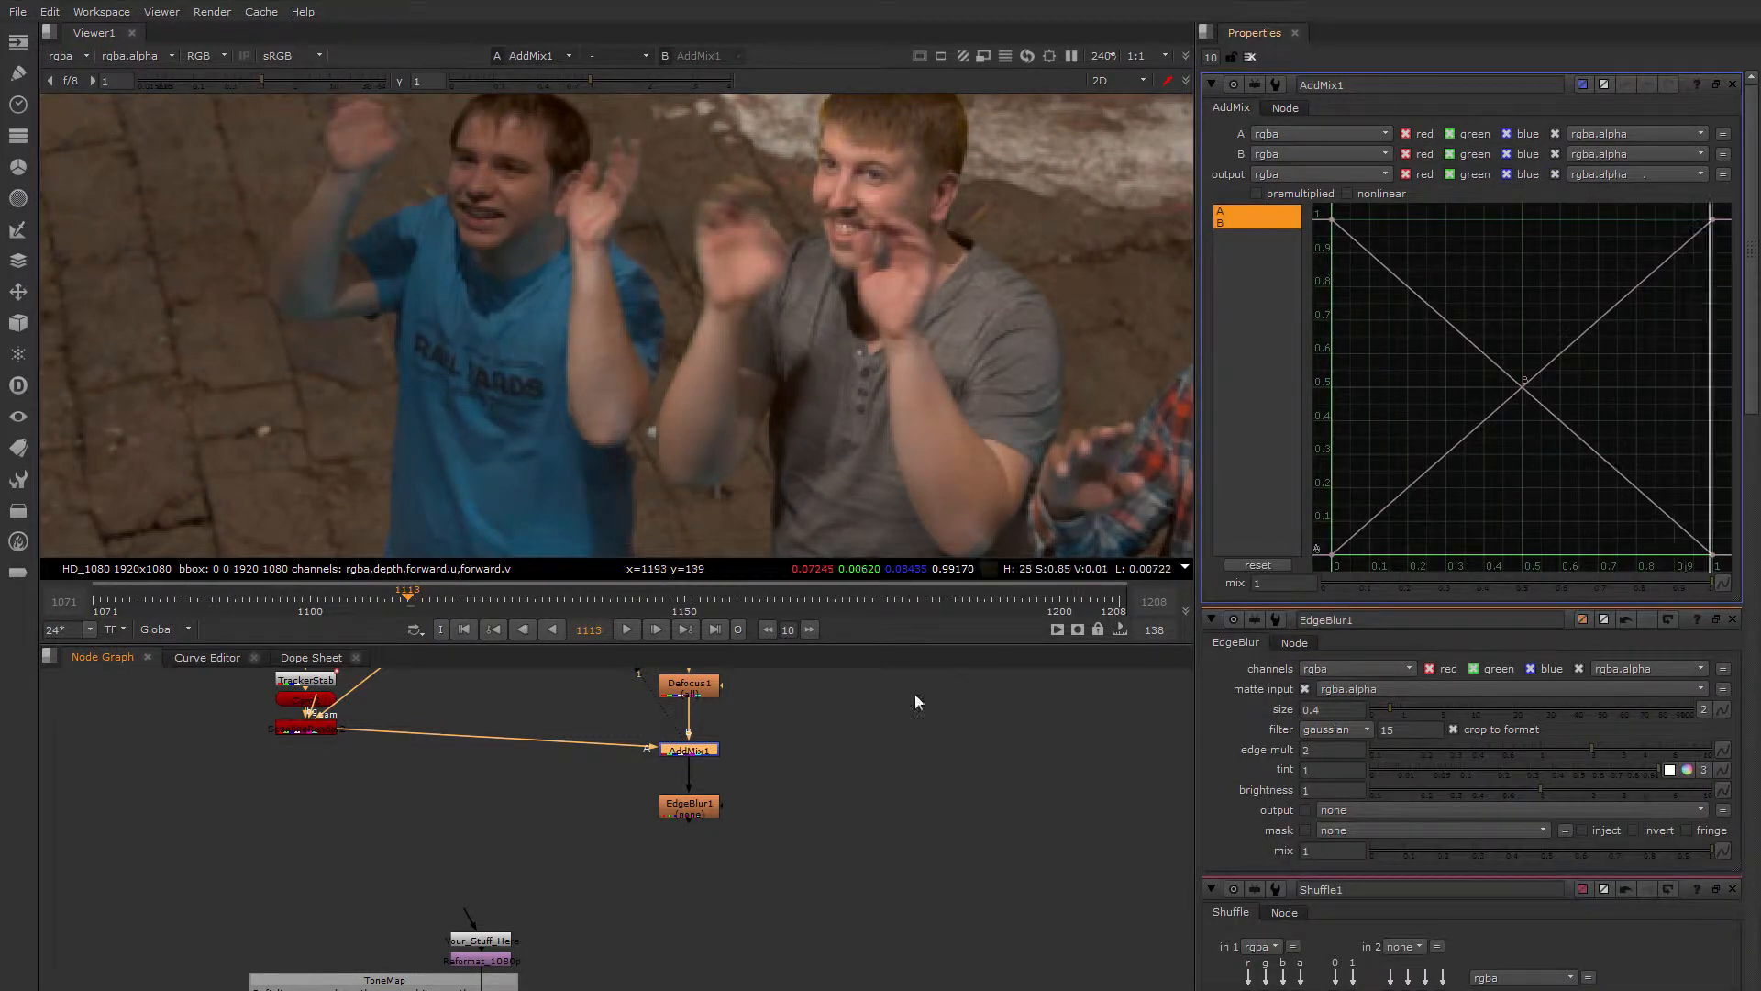
left_click(689, 752)
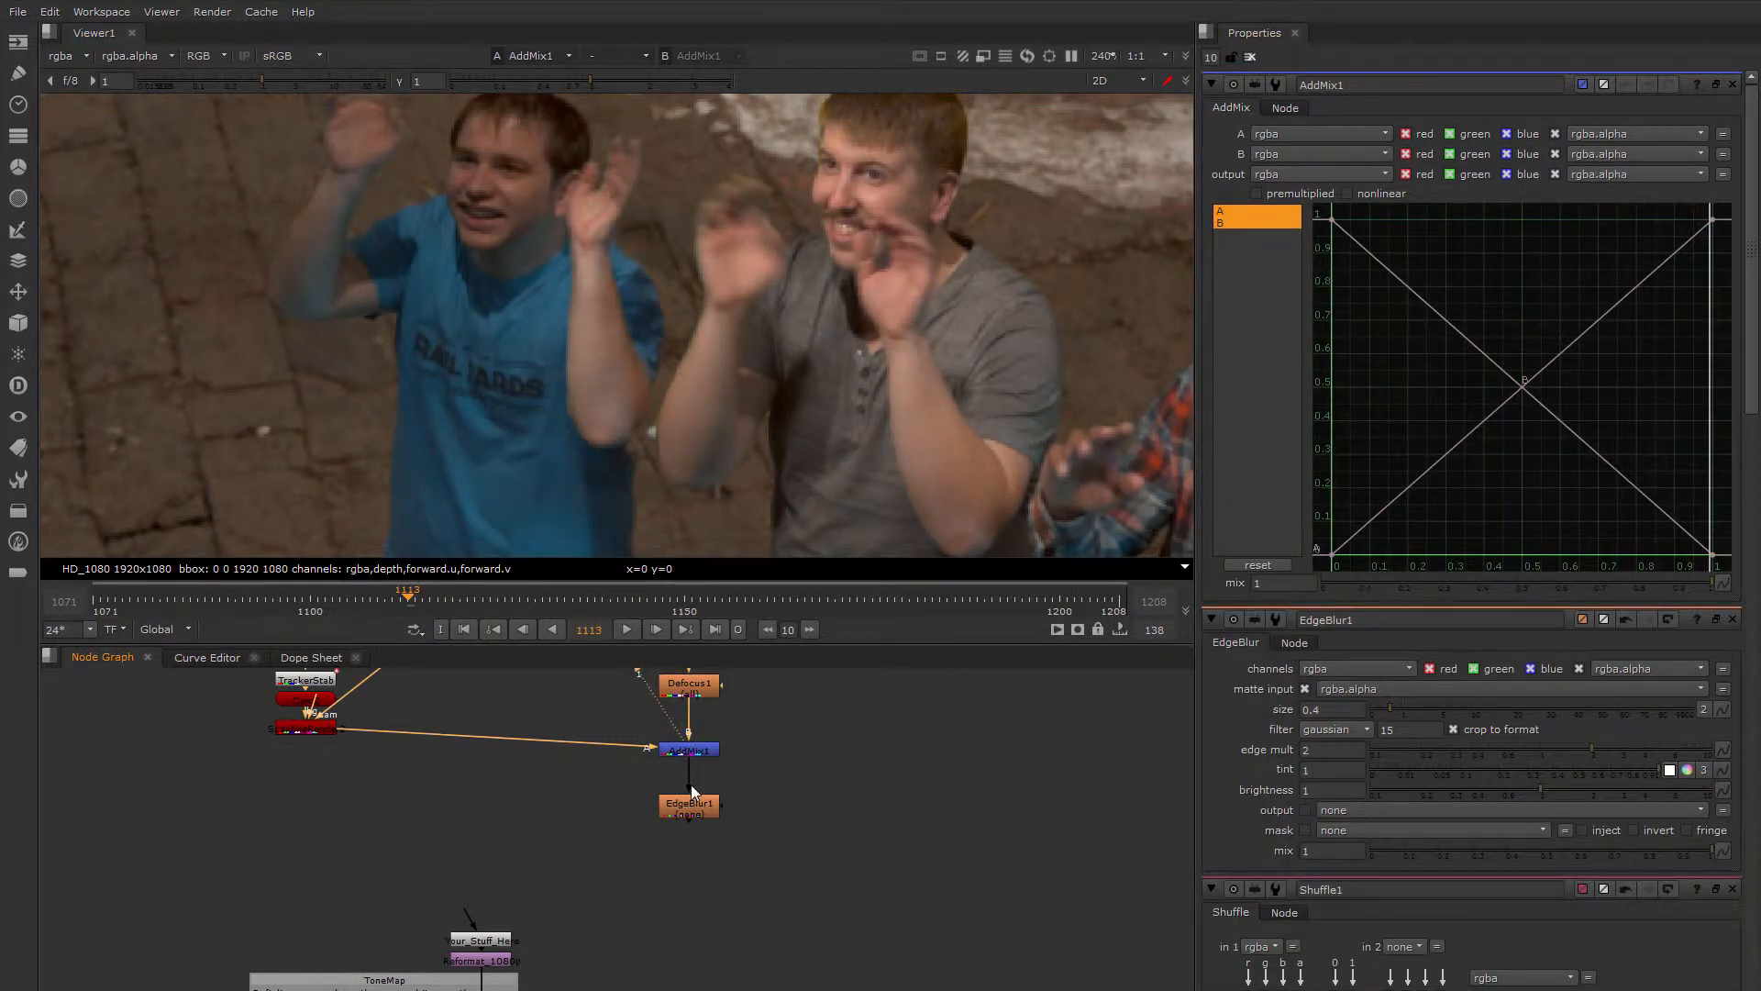
scroll(692, 791, "up", 3)
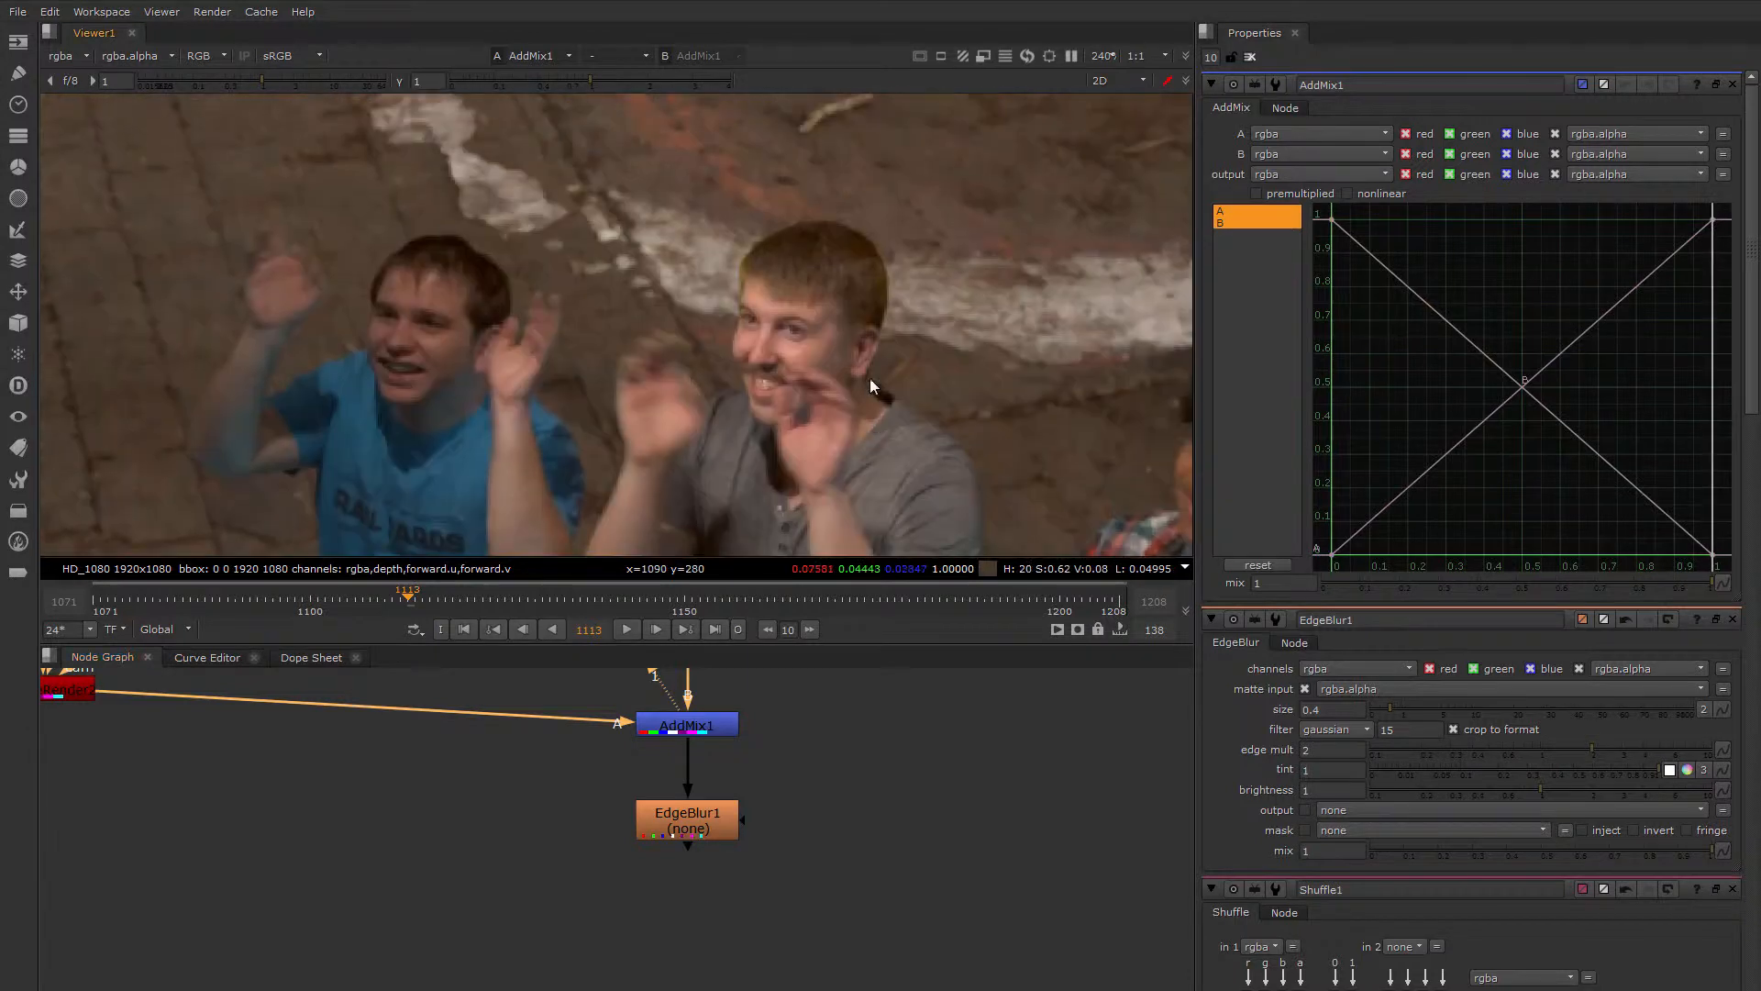
scroll(283, 246, "up", 2)
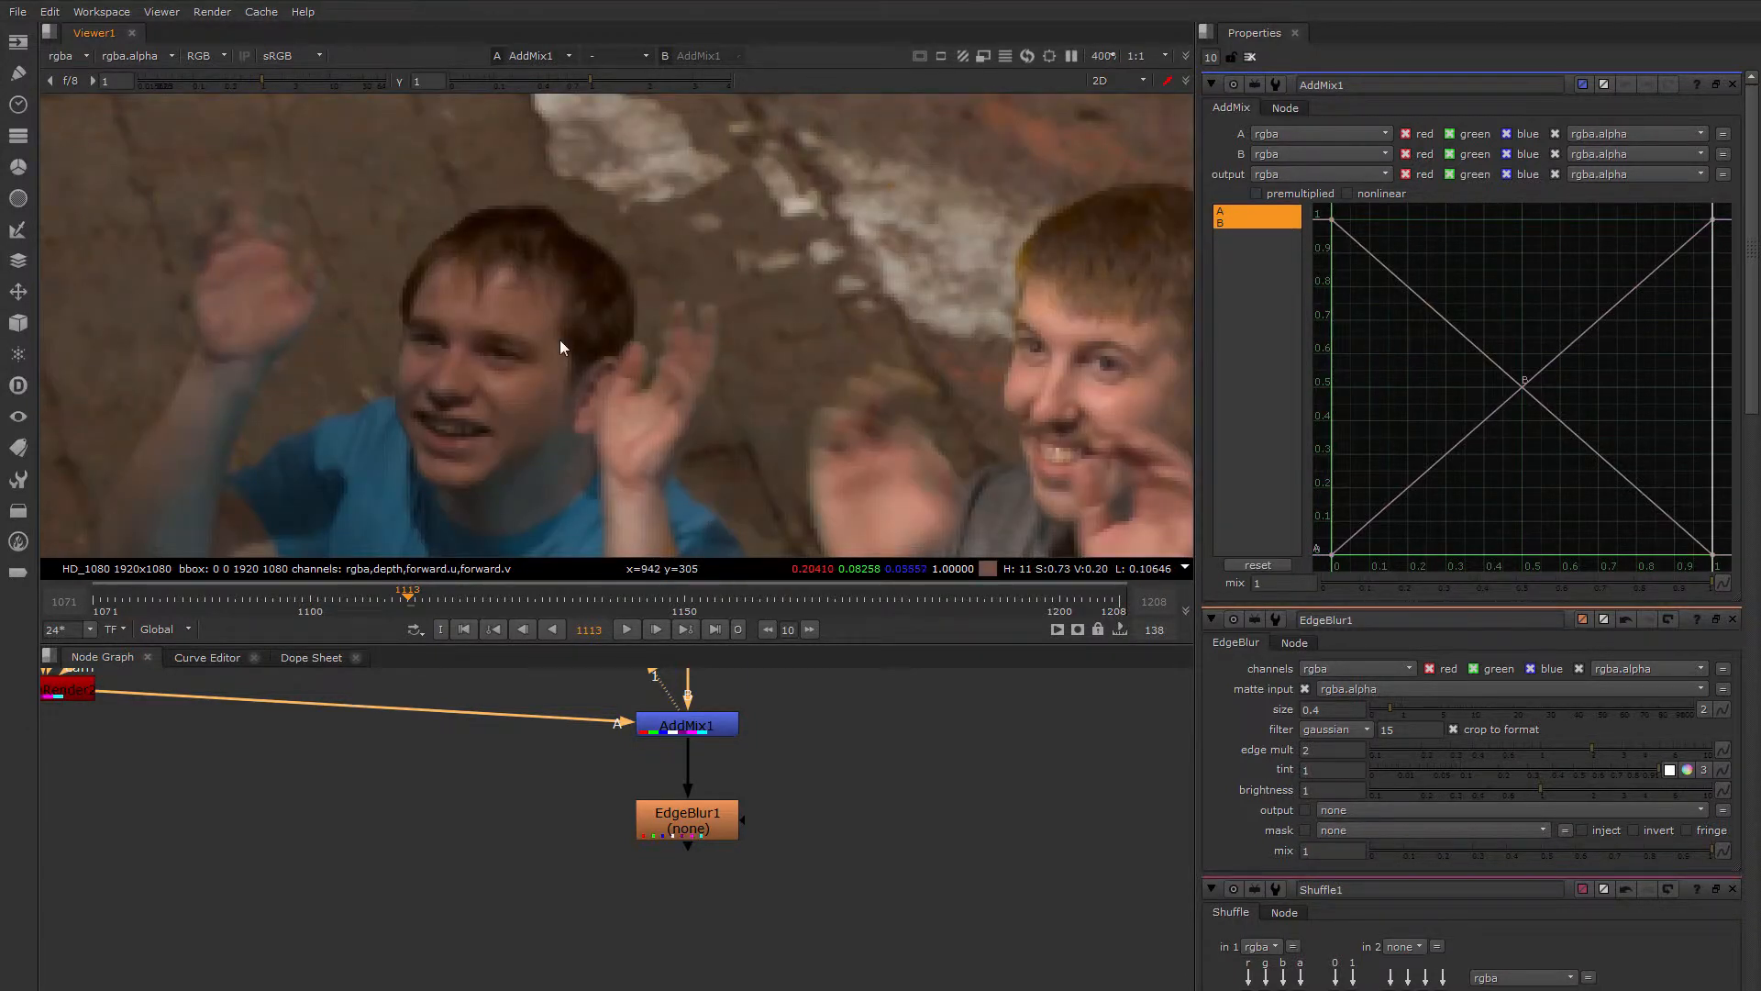
middle_click_drag(922, 469, 695, 297)
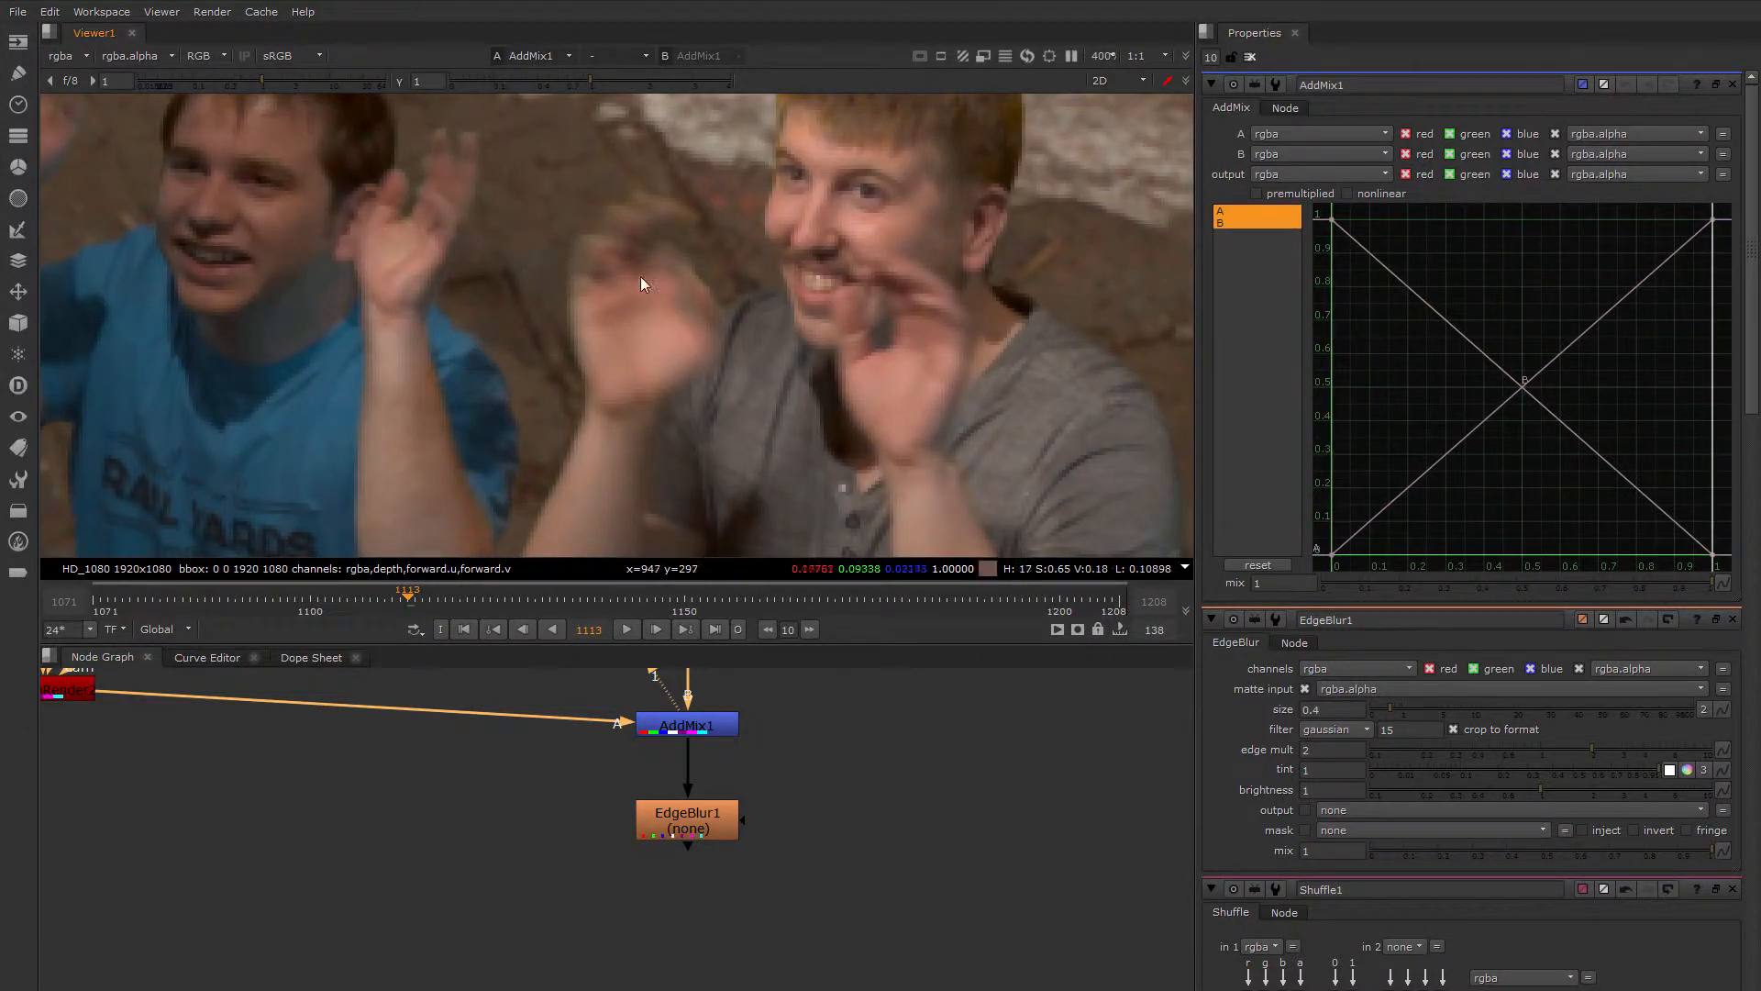
middle_click_drag(1170, 367, 477, 339)
middle_click_drag(944, 271, 711, 325)
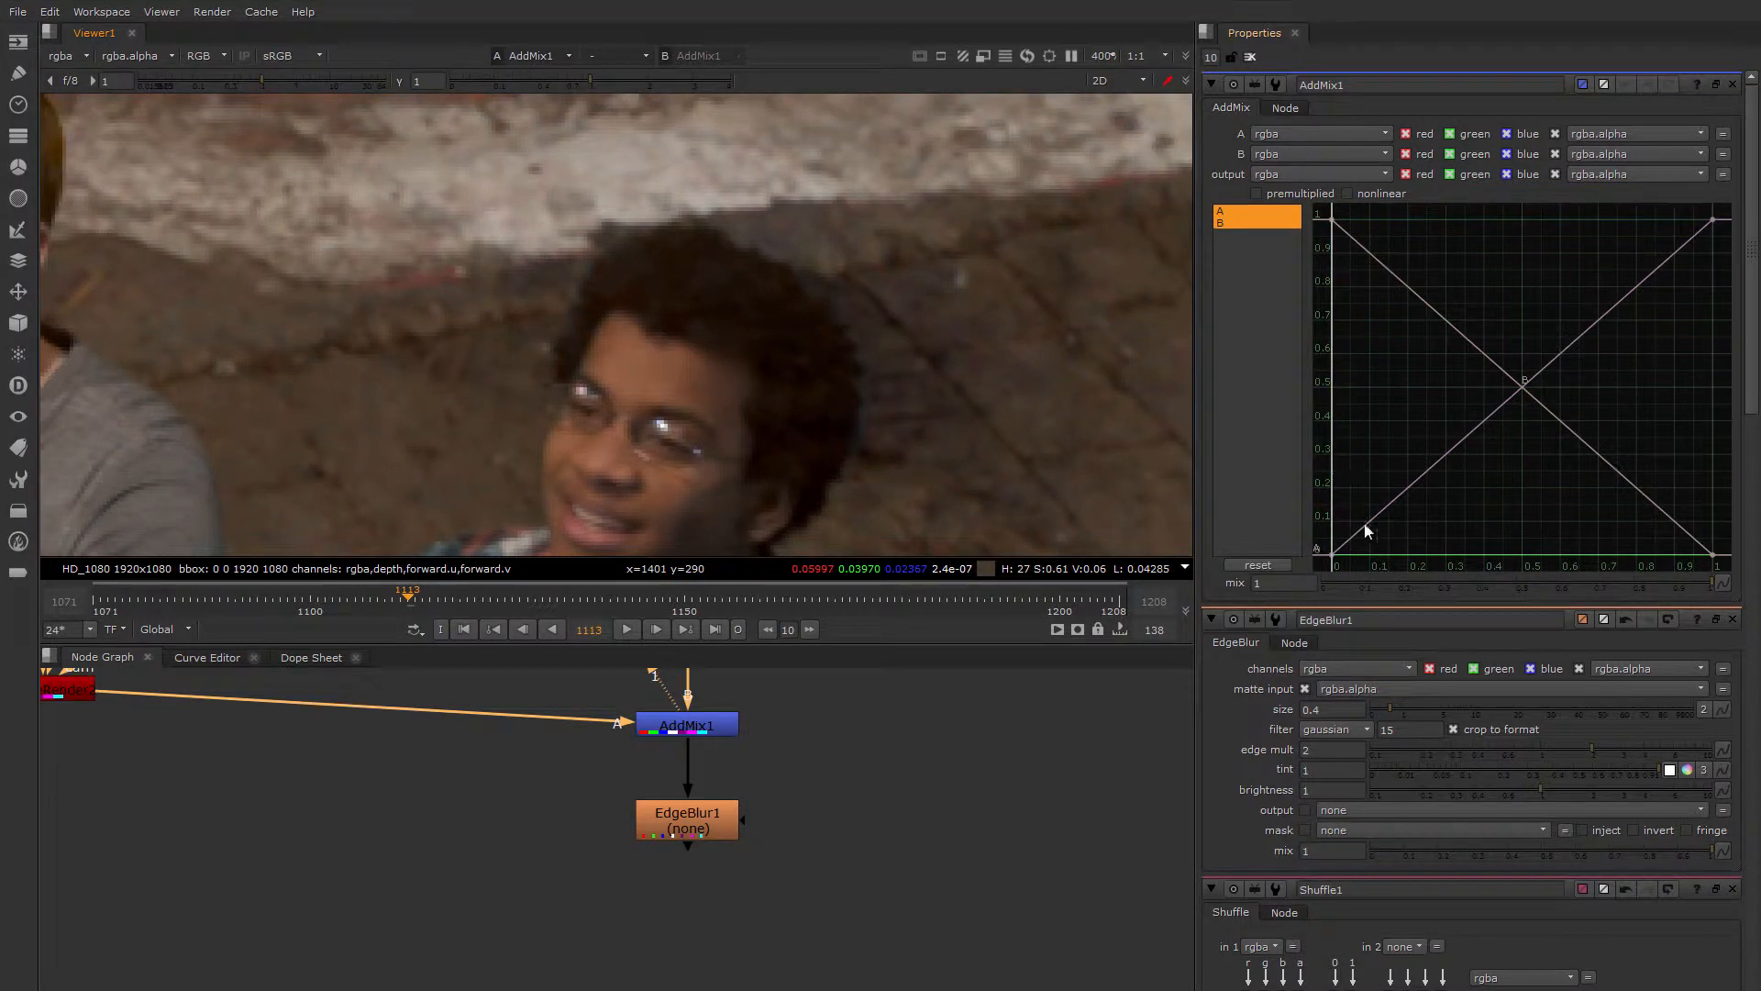
left_click(1333, 554)
left_click_drag(1374, 519, 1374, 523)
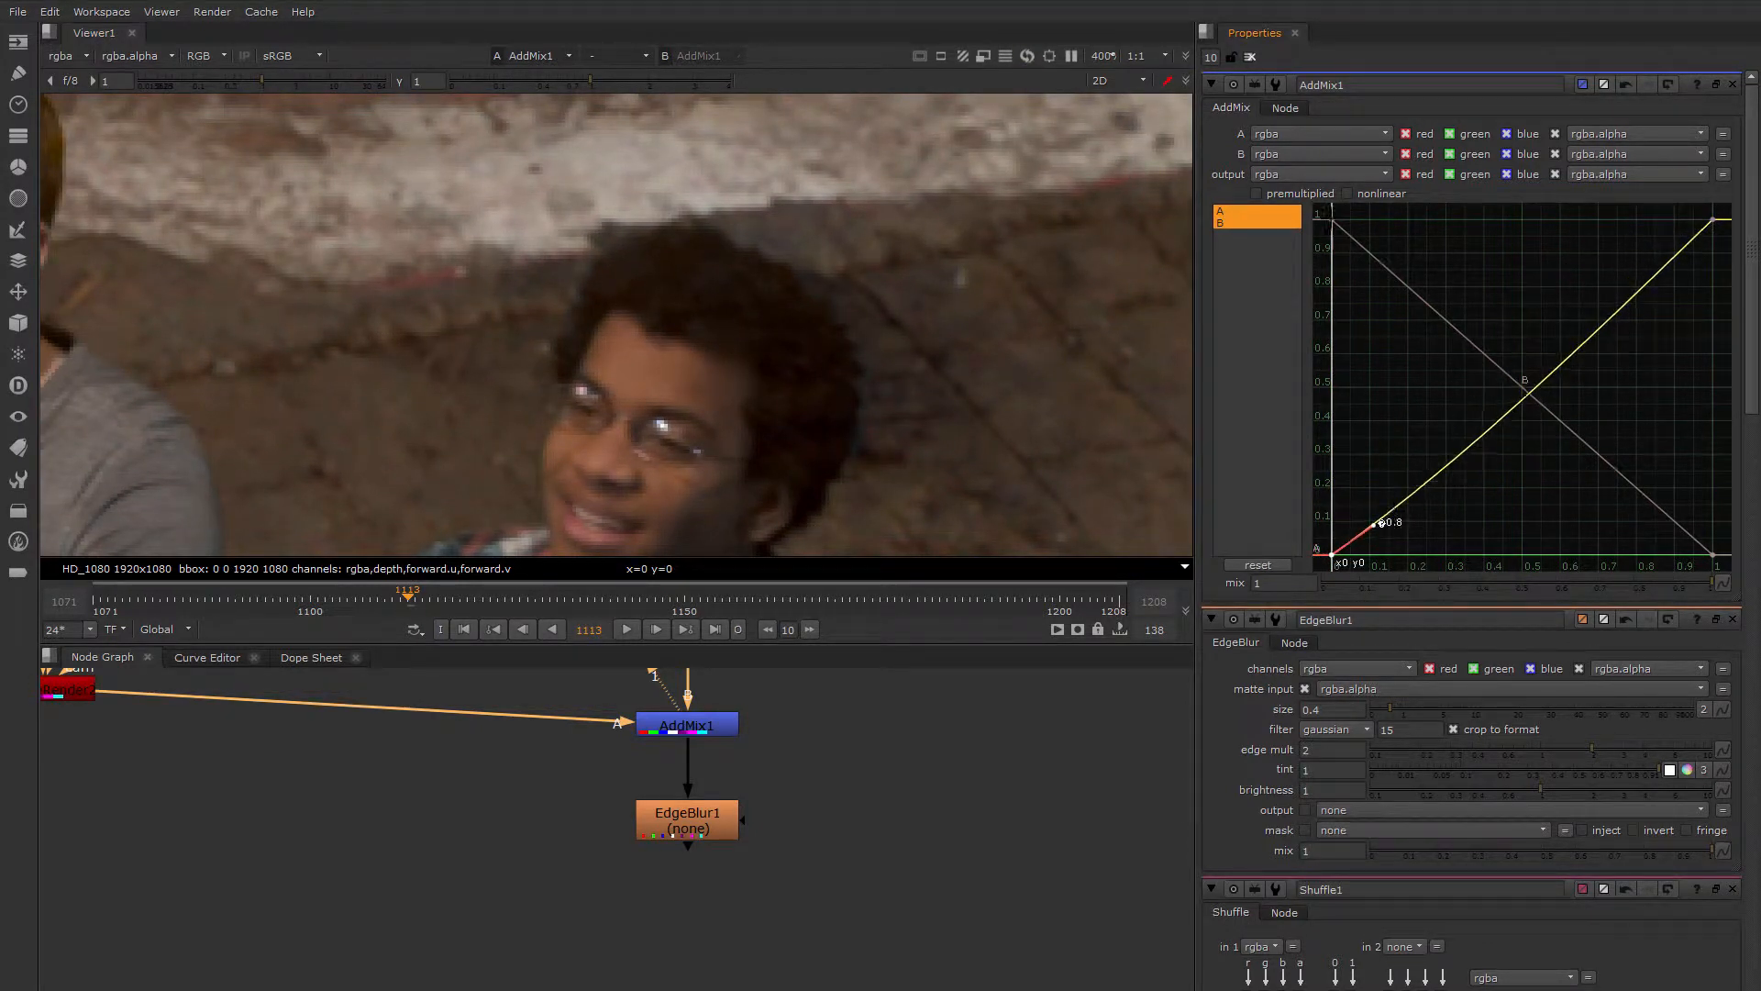
Adjust the AddMix1 curves to a slope of about 1.05 at the end of A and about -0.7 at the start of B.
left_click(1331, 219)
left_click_drag(1374, 256, 1374, 242)
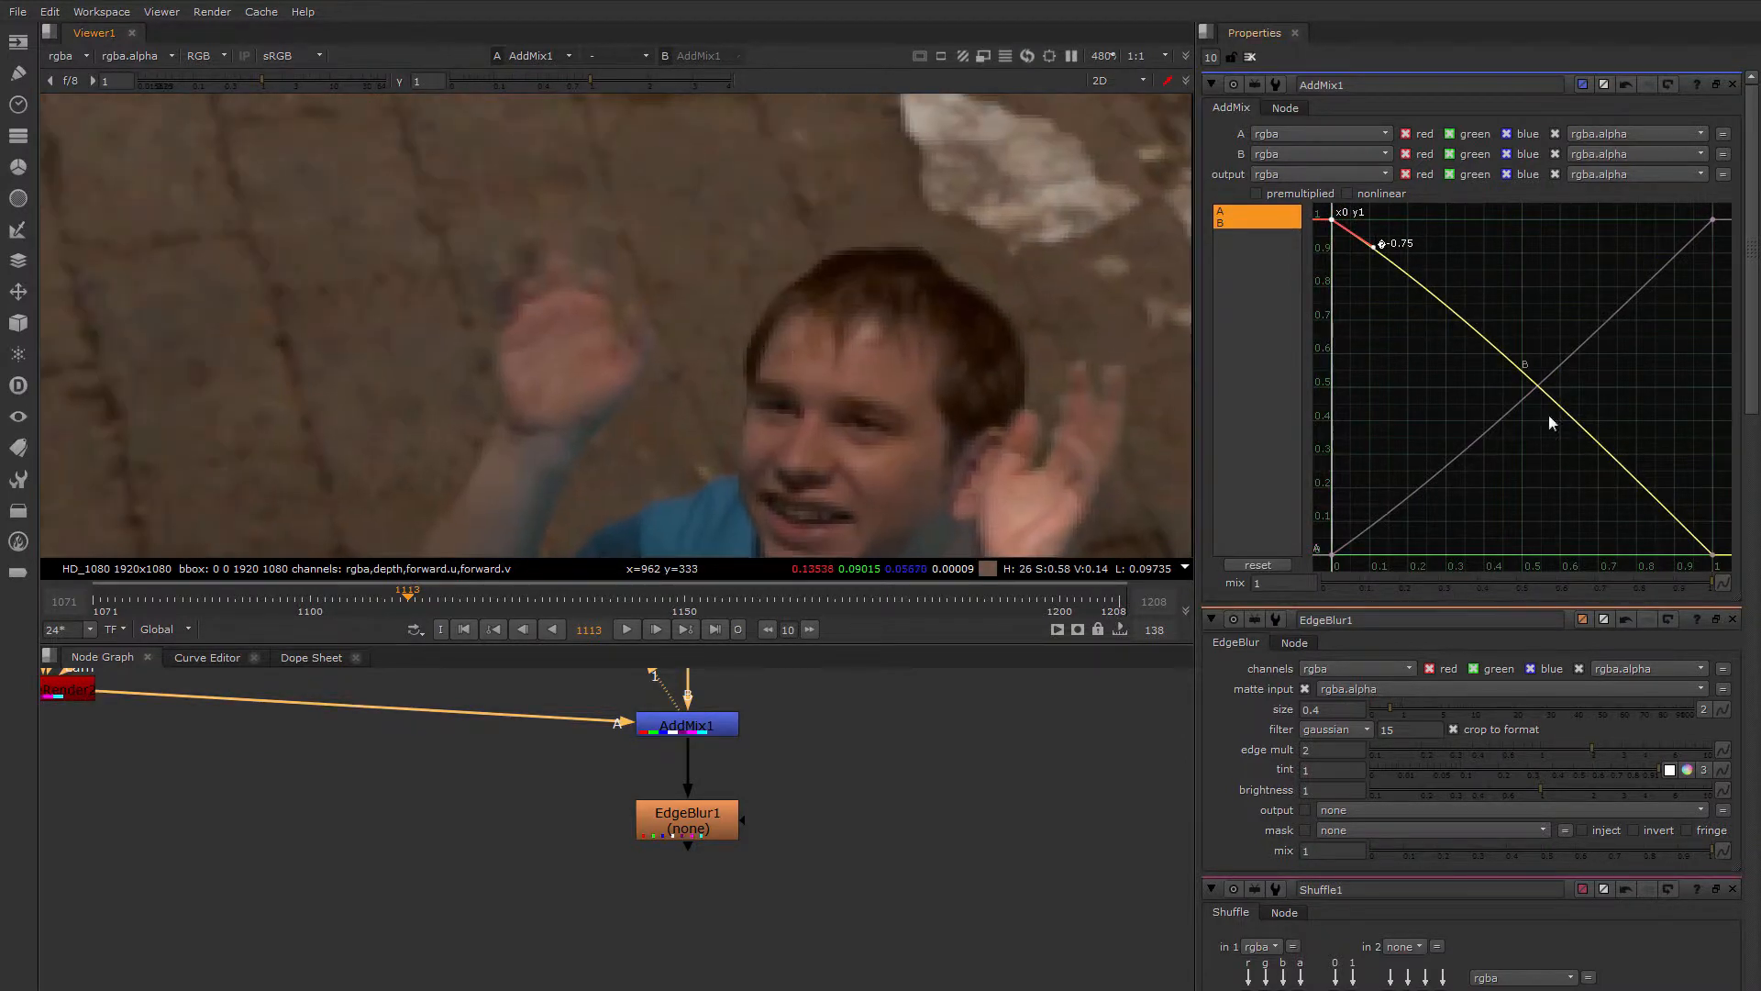
left_click(1713, 220)
left_click_drag(1671, 256, 1672, 256)
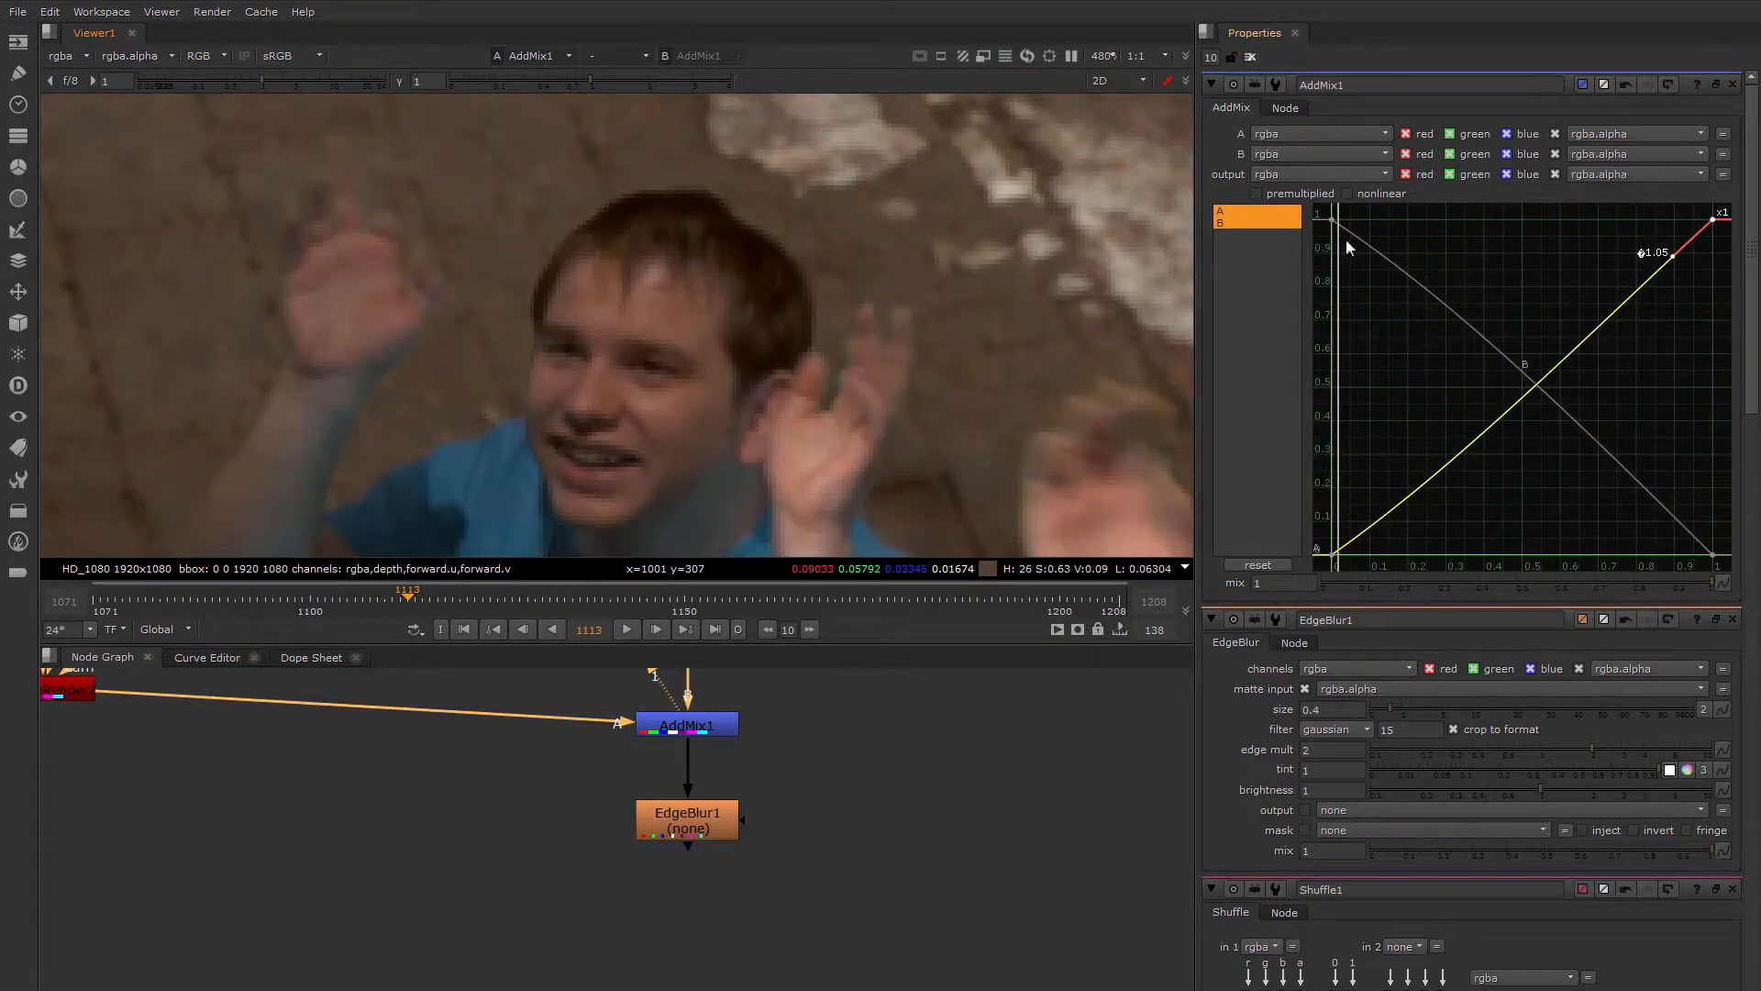
left_click(1331, 219)
left_click_drag(1374, 242, 1376, 246)
left_click_drag(1376, 246, 1374, 243)
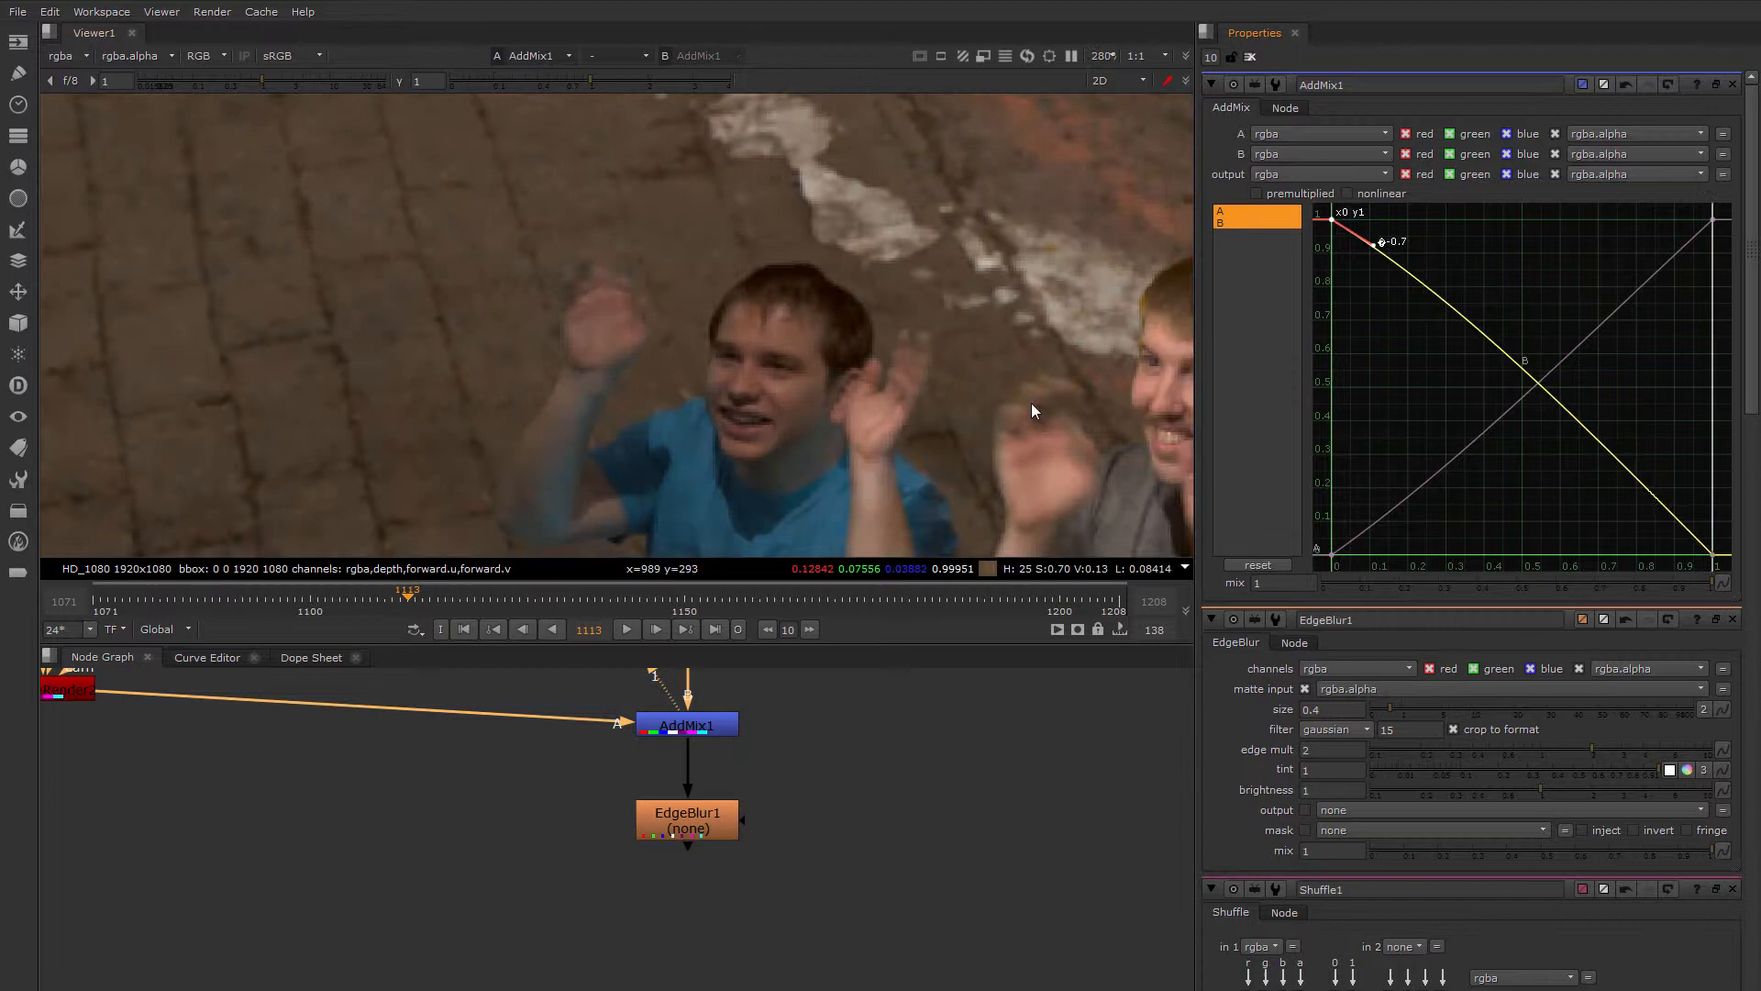
Examine the men's edges up close and in the full frame, and bring the despill and grading nodes into view.
middle_click_drag(1032, 411, 303, 266)
scroll(935, 334, "up", 3)
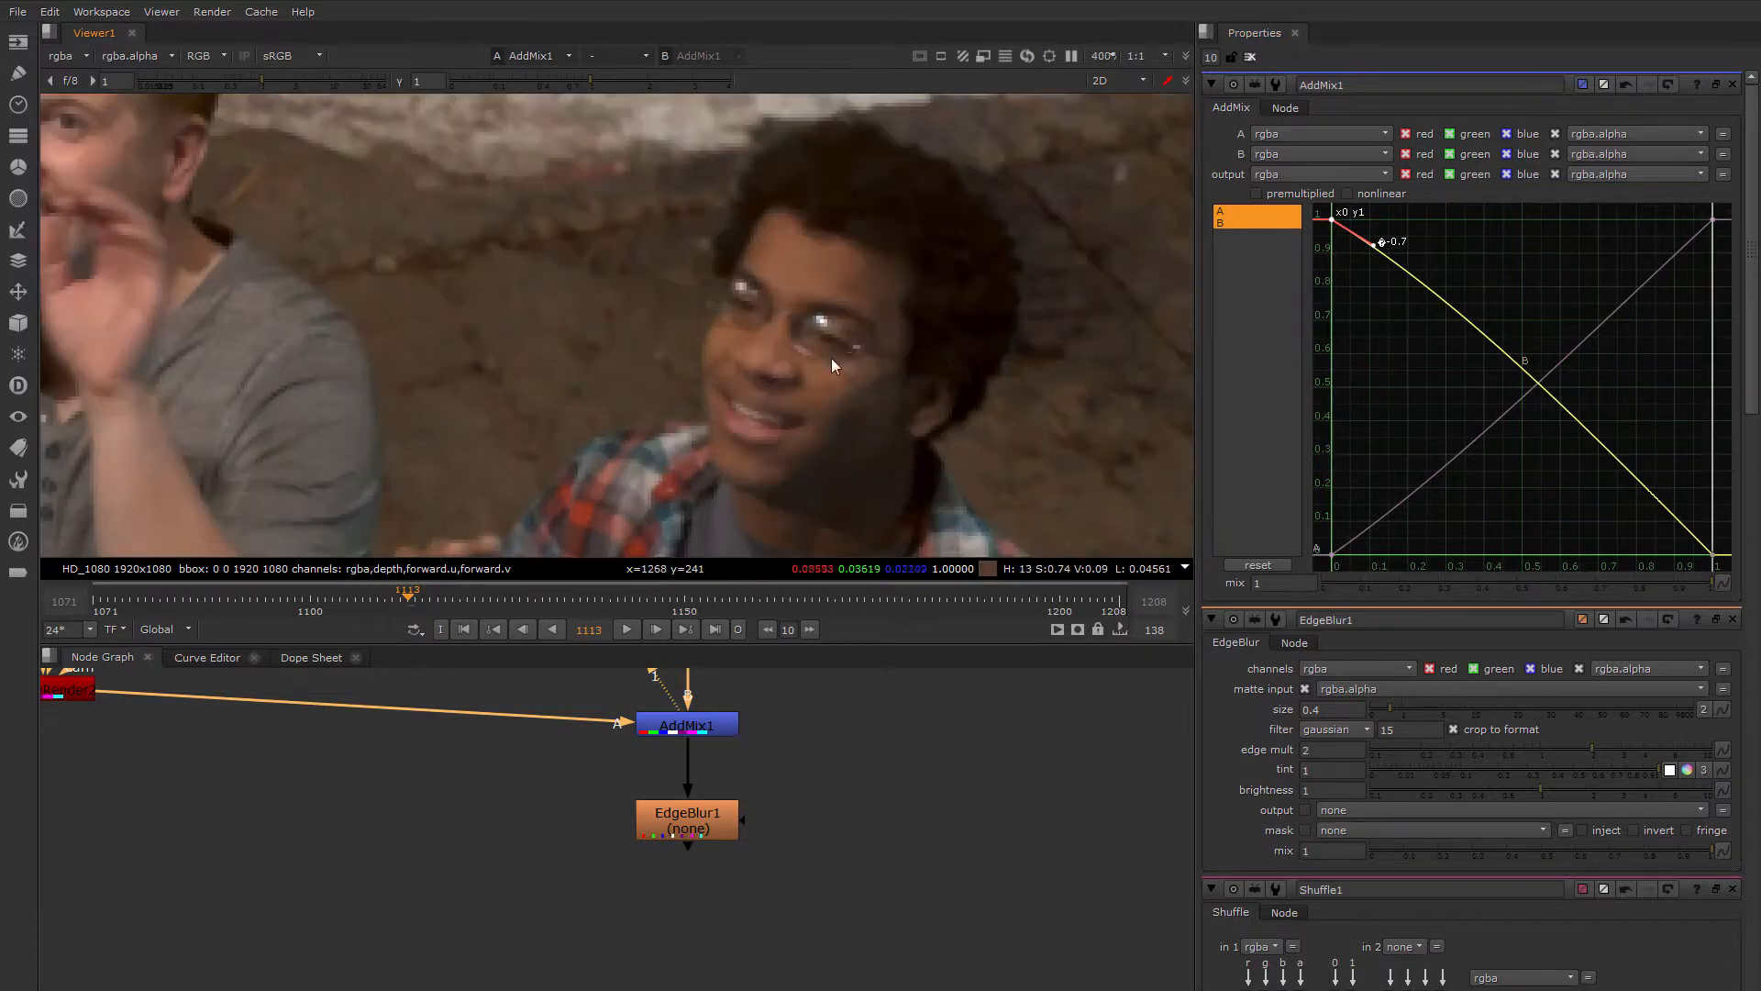
middle_click_drag(936, 334, 880, 345)
middle_click_drag(795, 763, 845, 846)
scroll(845, 846, "down", 3)
scroll(921, 312, "down", 10)
middle_click_drag(913, 329, 734, 420)
scroll(805, 404, "down", 1)
middle_click_drag(825, 818, 842, 787)
left_click_drag(808, 794, 807, 809)
middle_click_drag(440, 697, 784, 901)
left_click_drag(666, 745, 754, 768)
middle_click_drag(707, 446, 678, 391)
Raise the viewer gain to 64, compare the background pillars' blacks with the men's dark clothing, and reset the gain.
left_click_drag(280, 77, 386, 92)
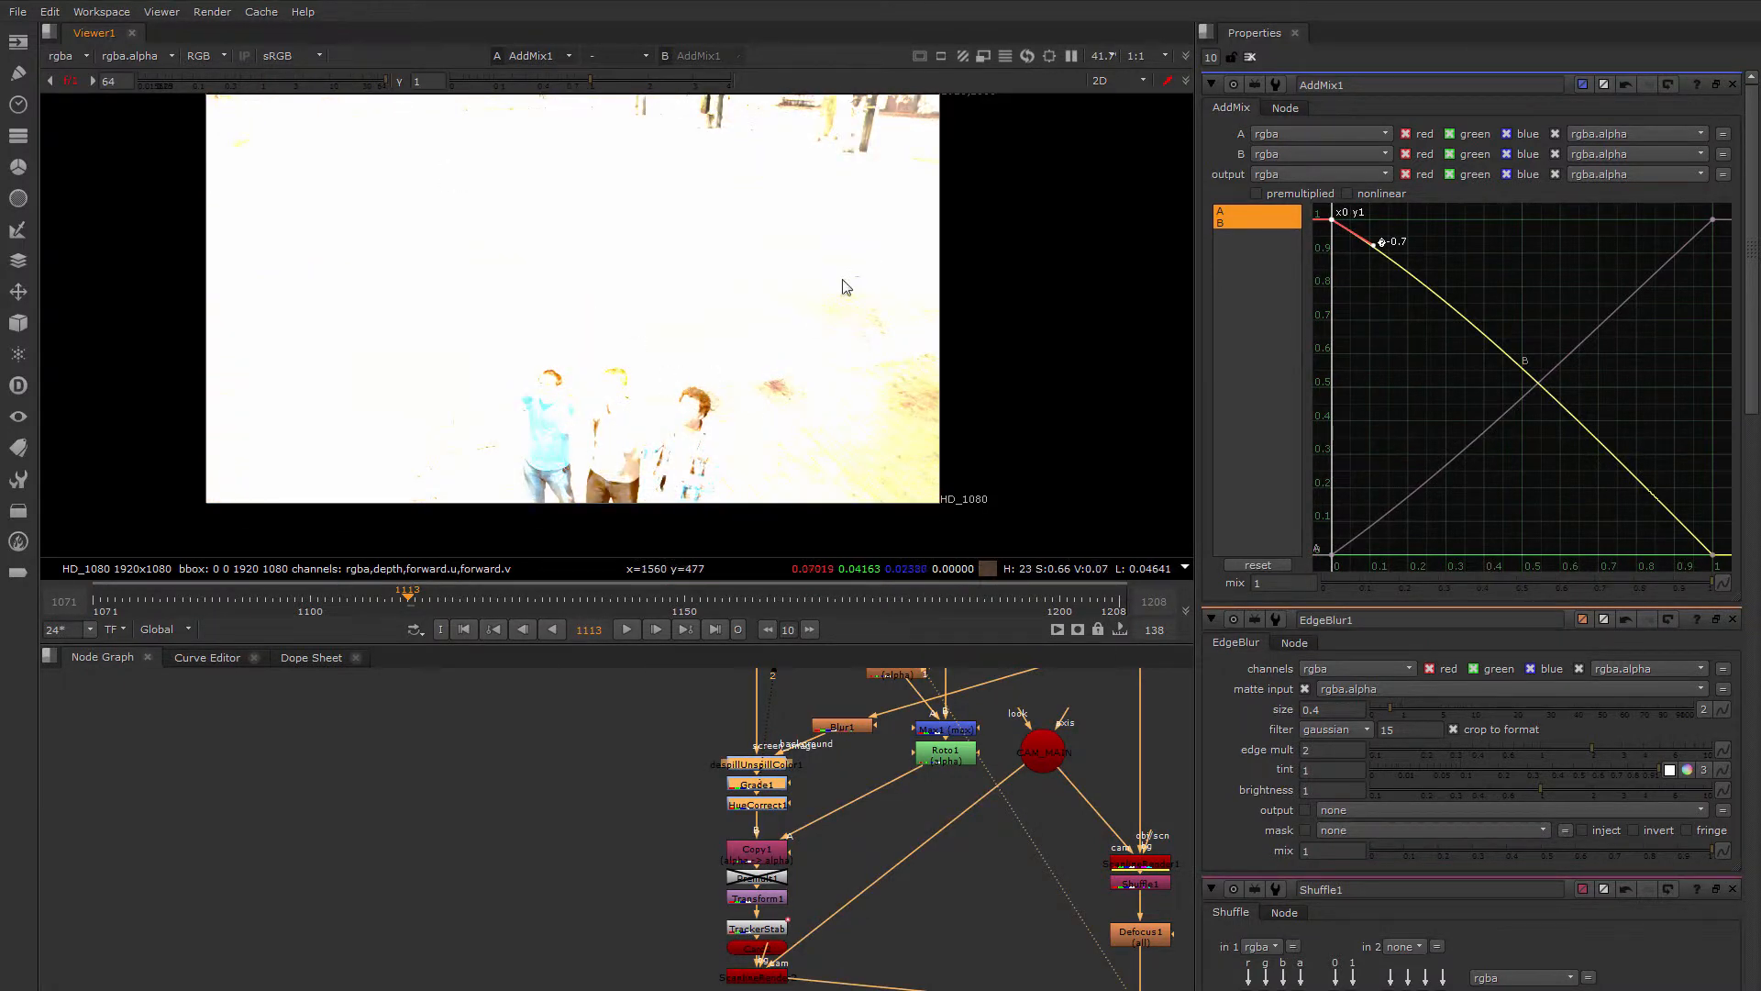
scroll(876, 191, "up", 3)
middle_click_drag(870, 123, 827, 379)
scroll(823, 293, "up", 3)
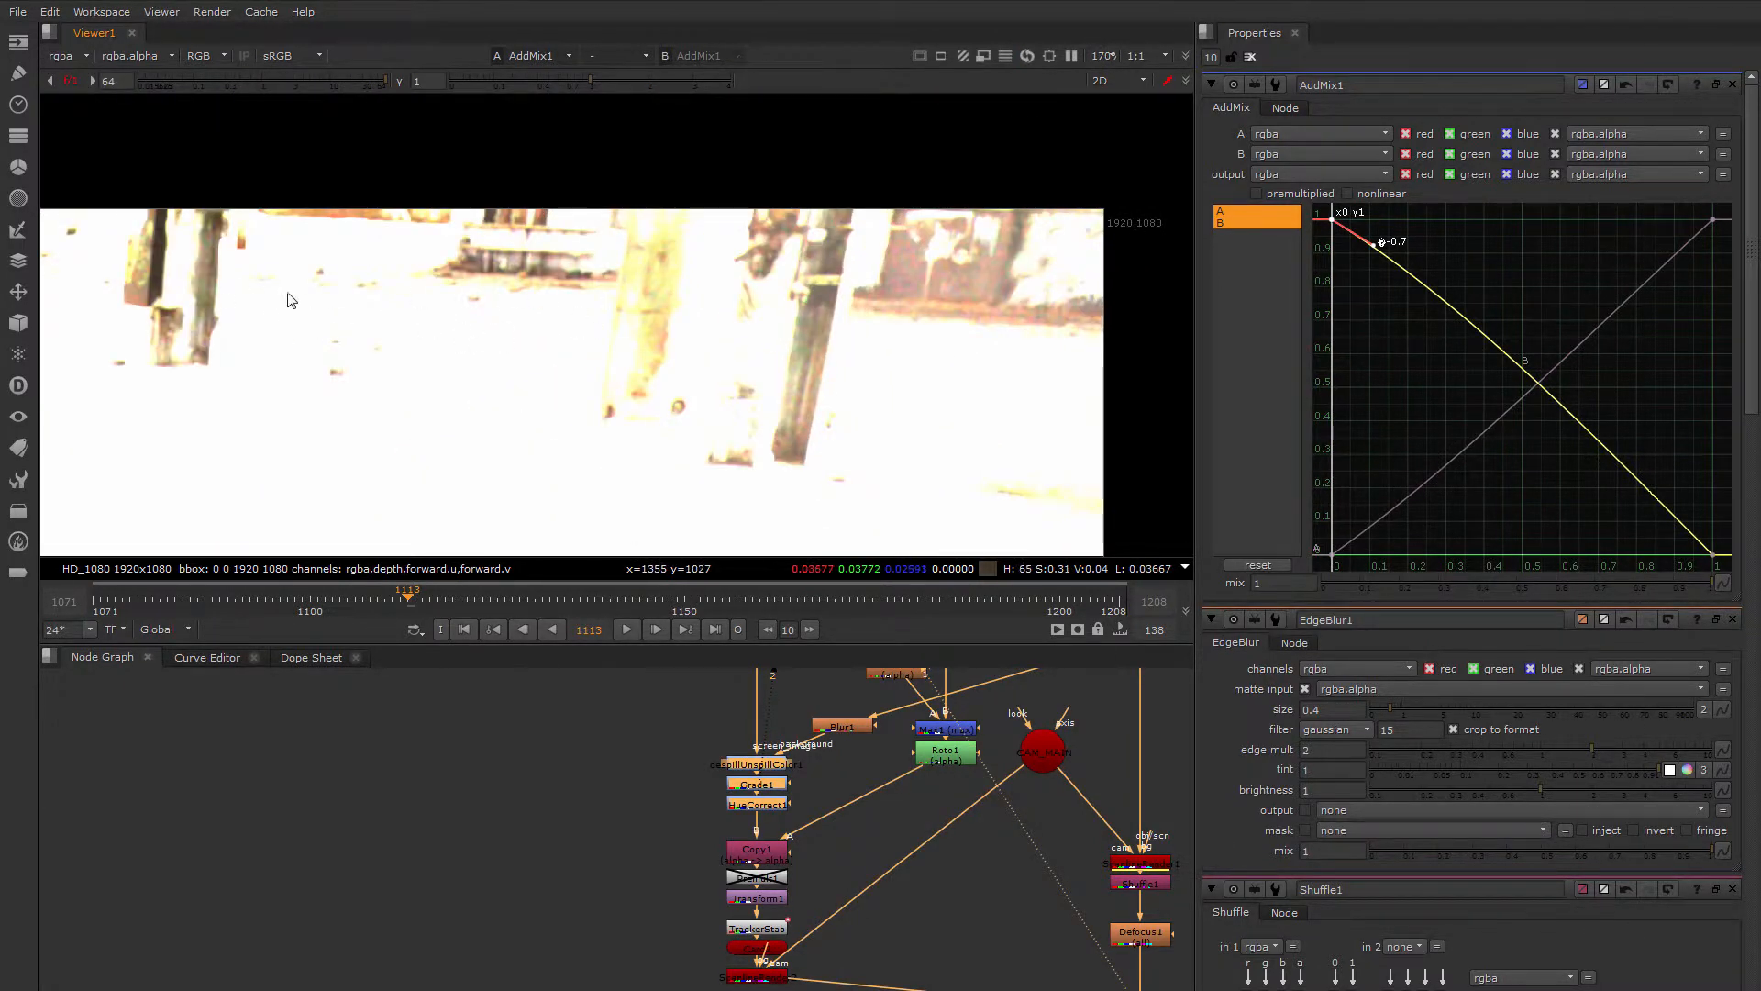
scroll(416, 385, "down", 2)
middle_click_drag(430, 409, 573, 137)
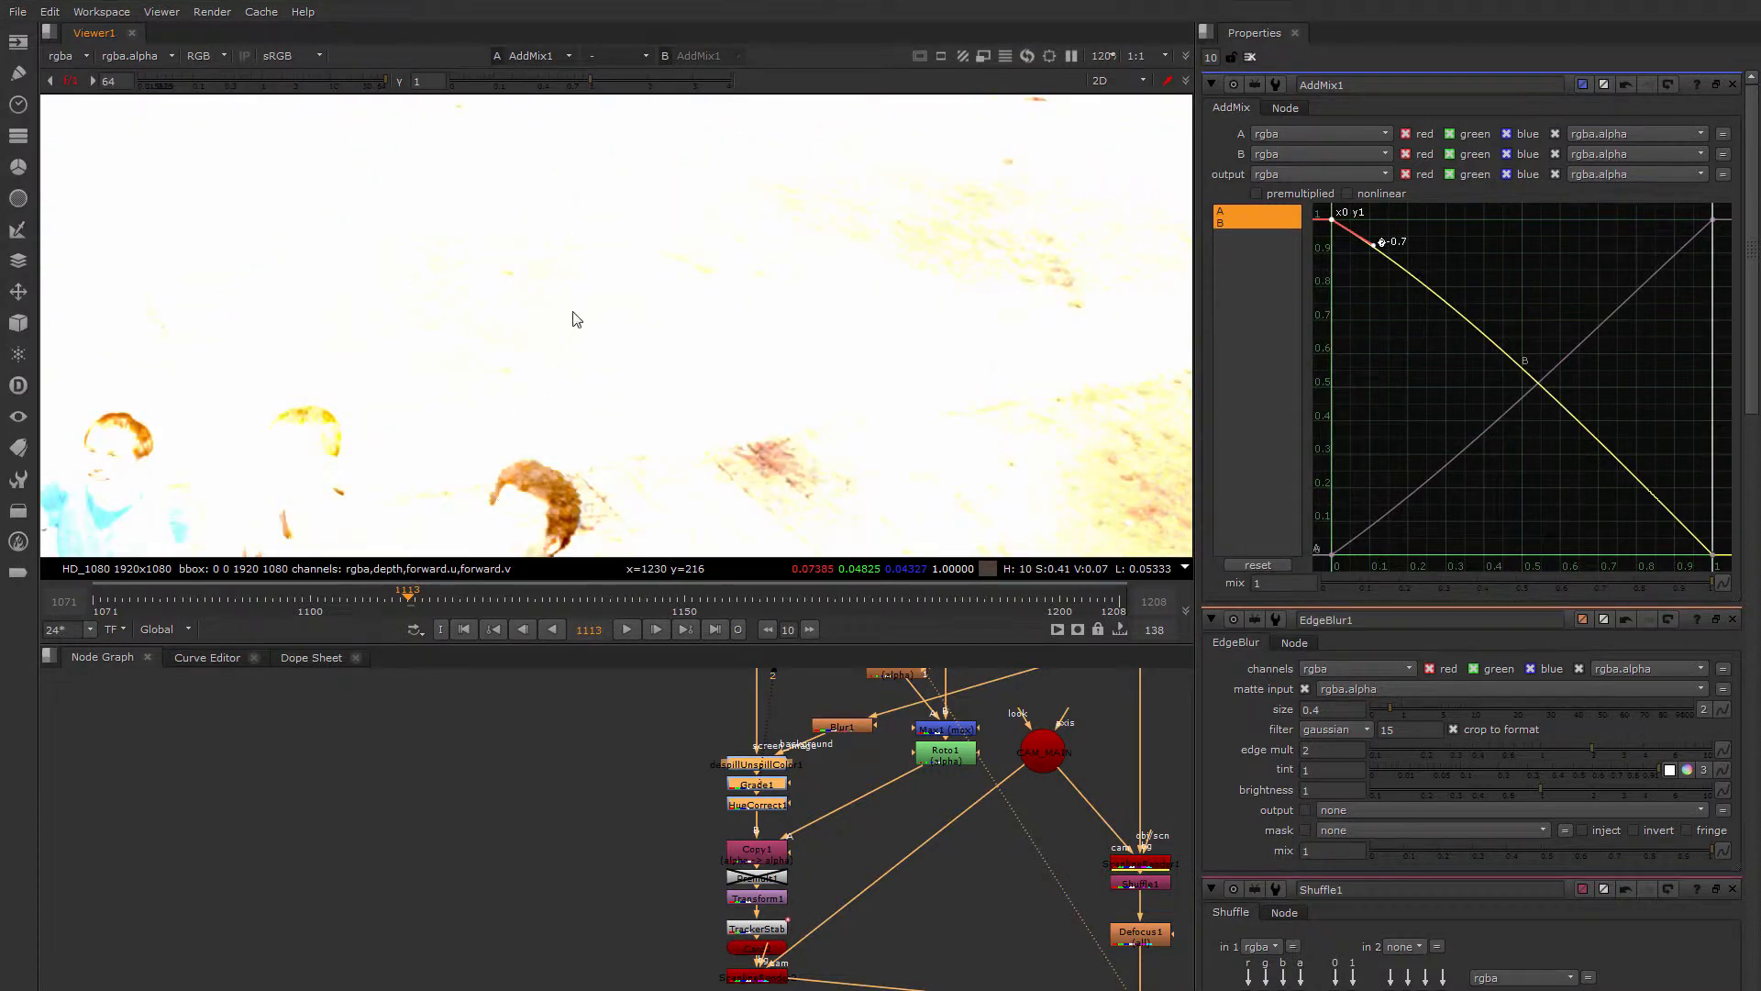
middle_click_drag(543, 398, 751, 88)
scroll(612, 411, "down", 1)
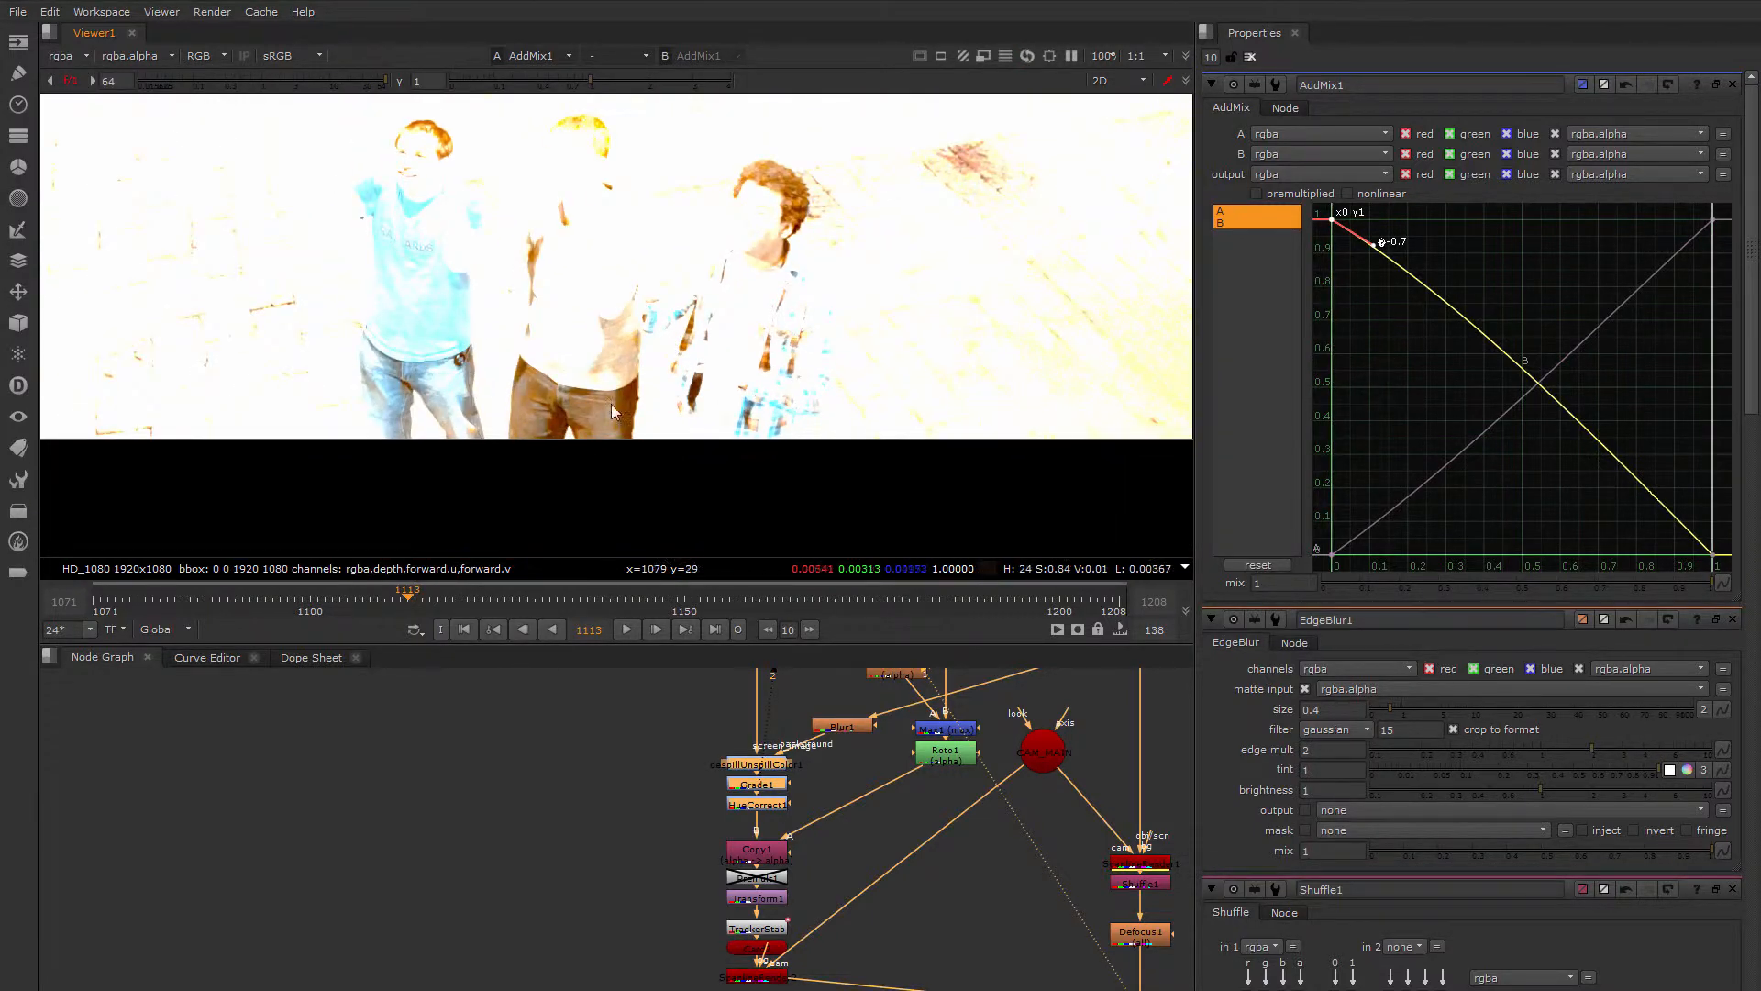
scroll(623, 408, "down", 3)
middle_click_drag(666, 401, 686, 427)
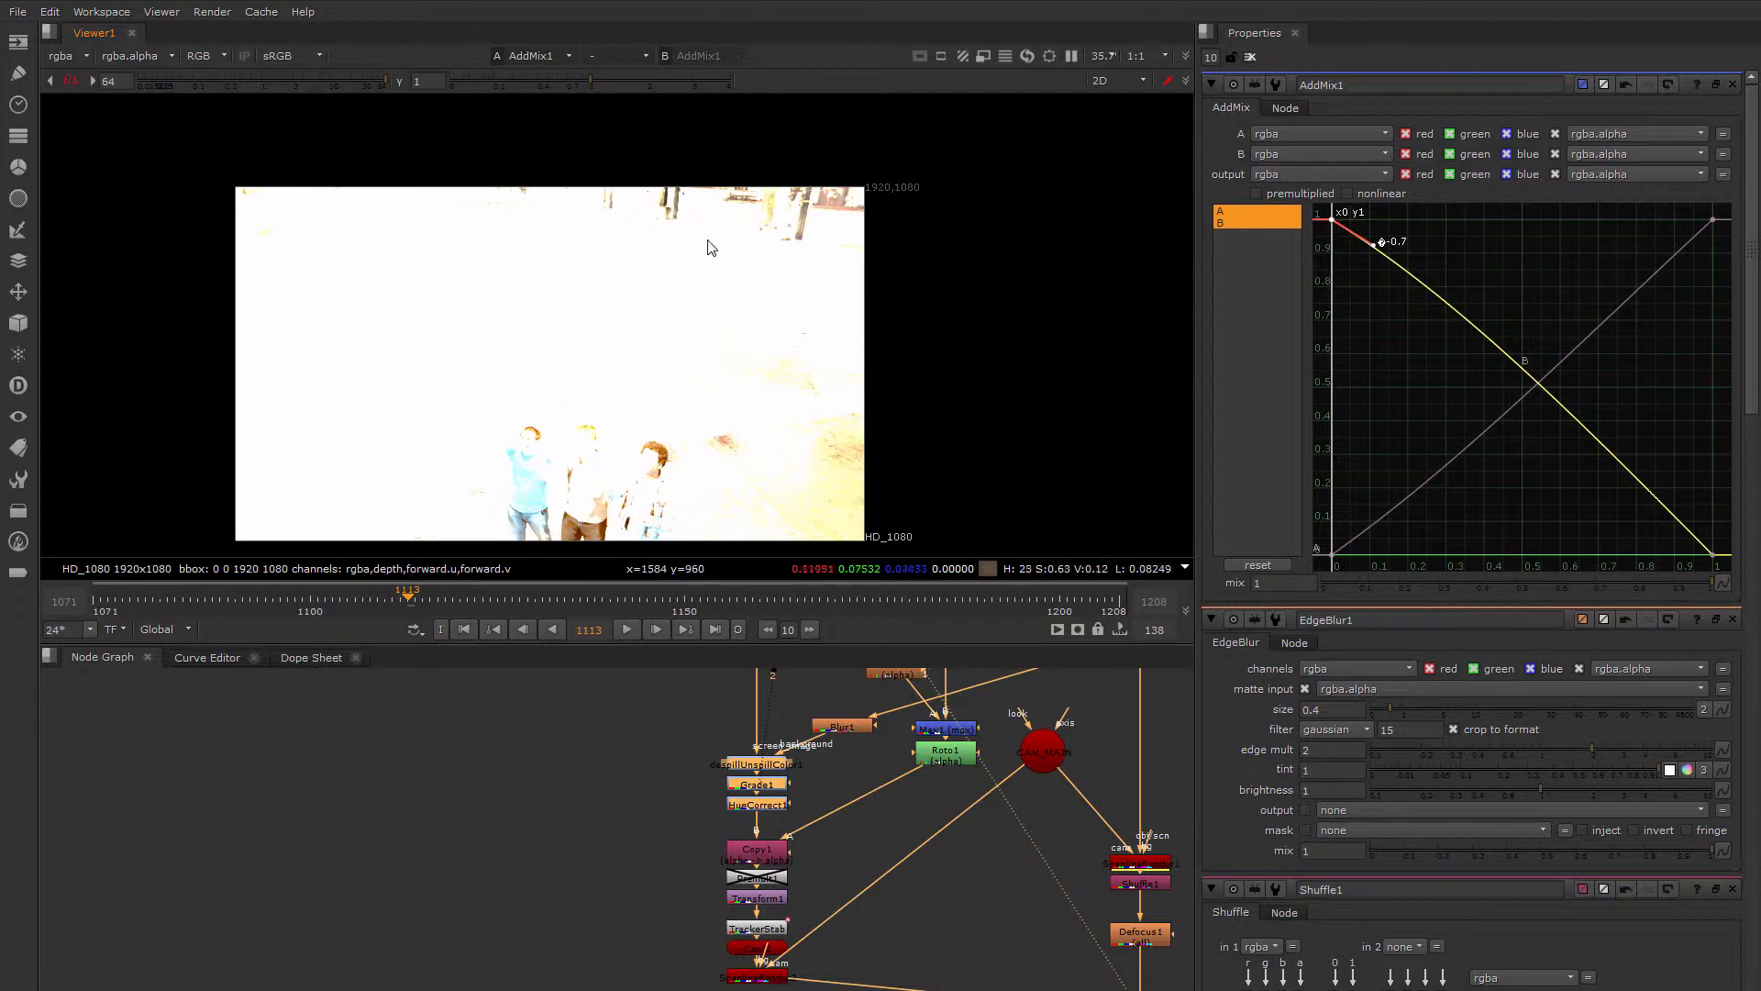
left_click(73, 81)
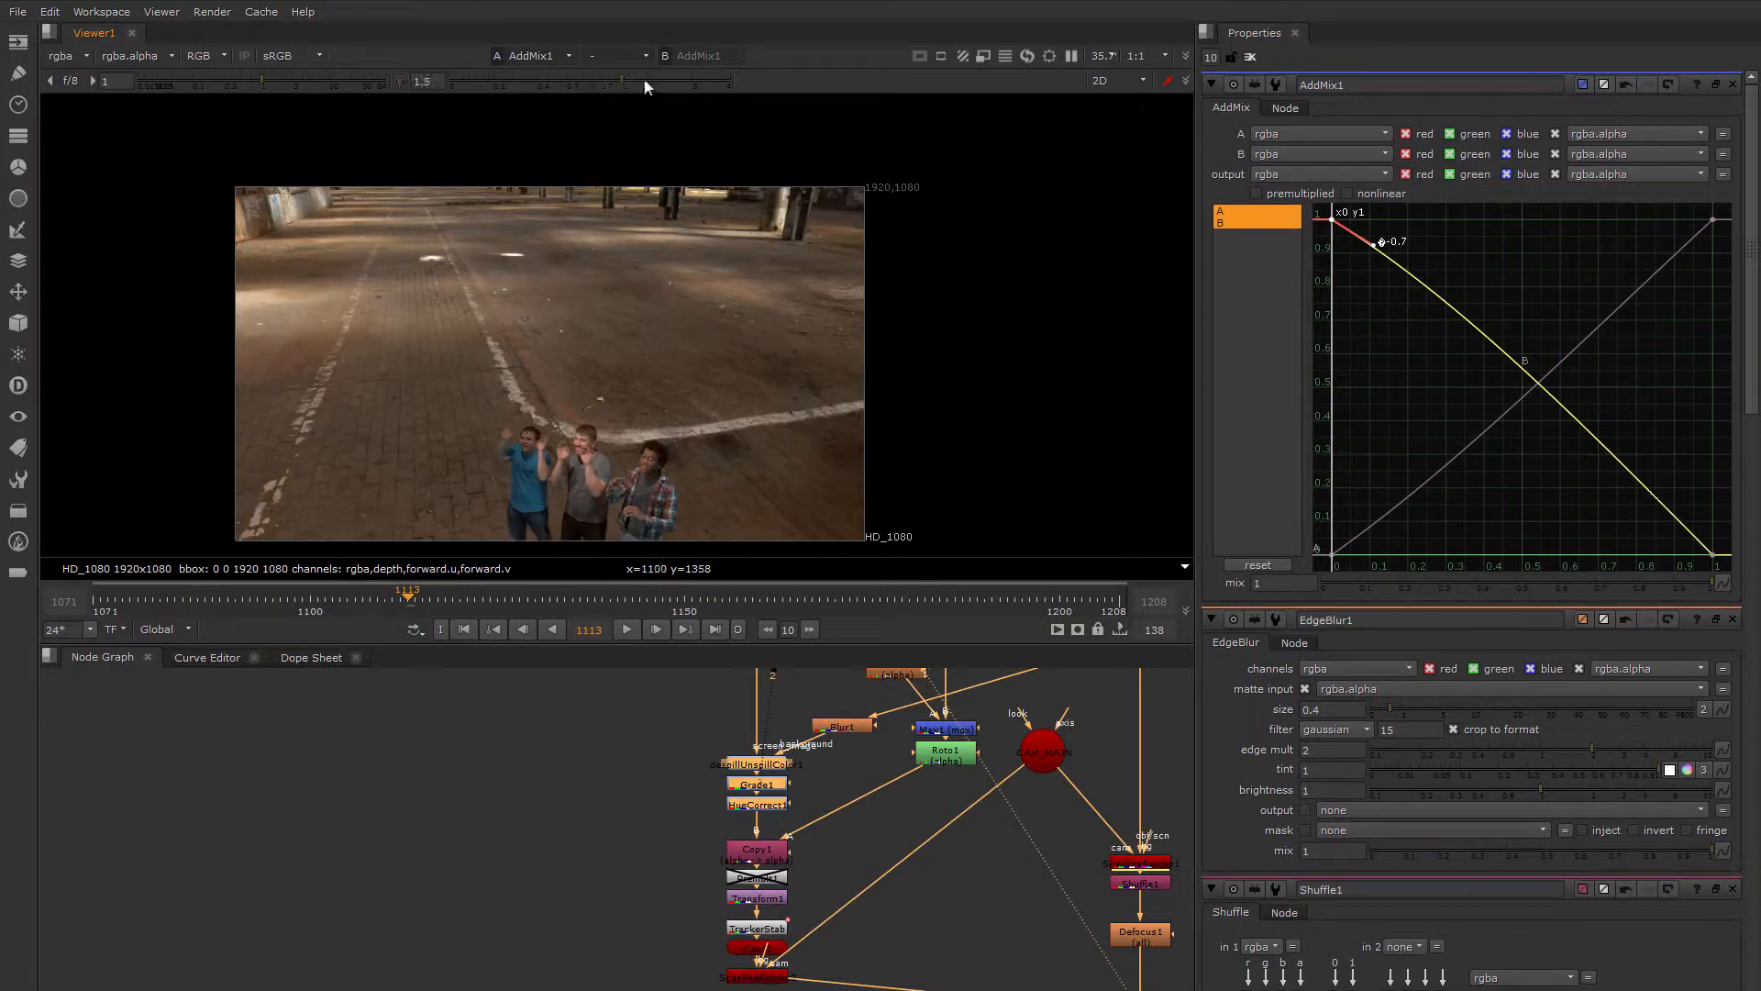
Raise the viewer gamma to 4, compare the dark tones of the men and the background, and reset the gamma to 1.
left_click_drag(645, 87, 745, 64)
scroll(780, 211, "up", 2)
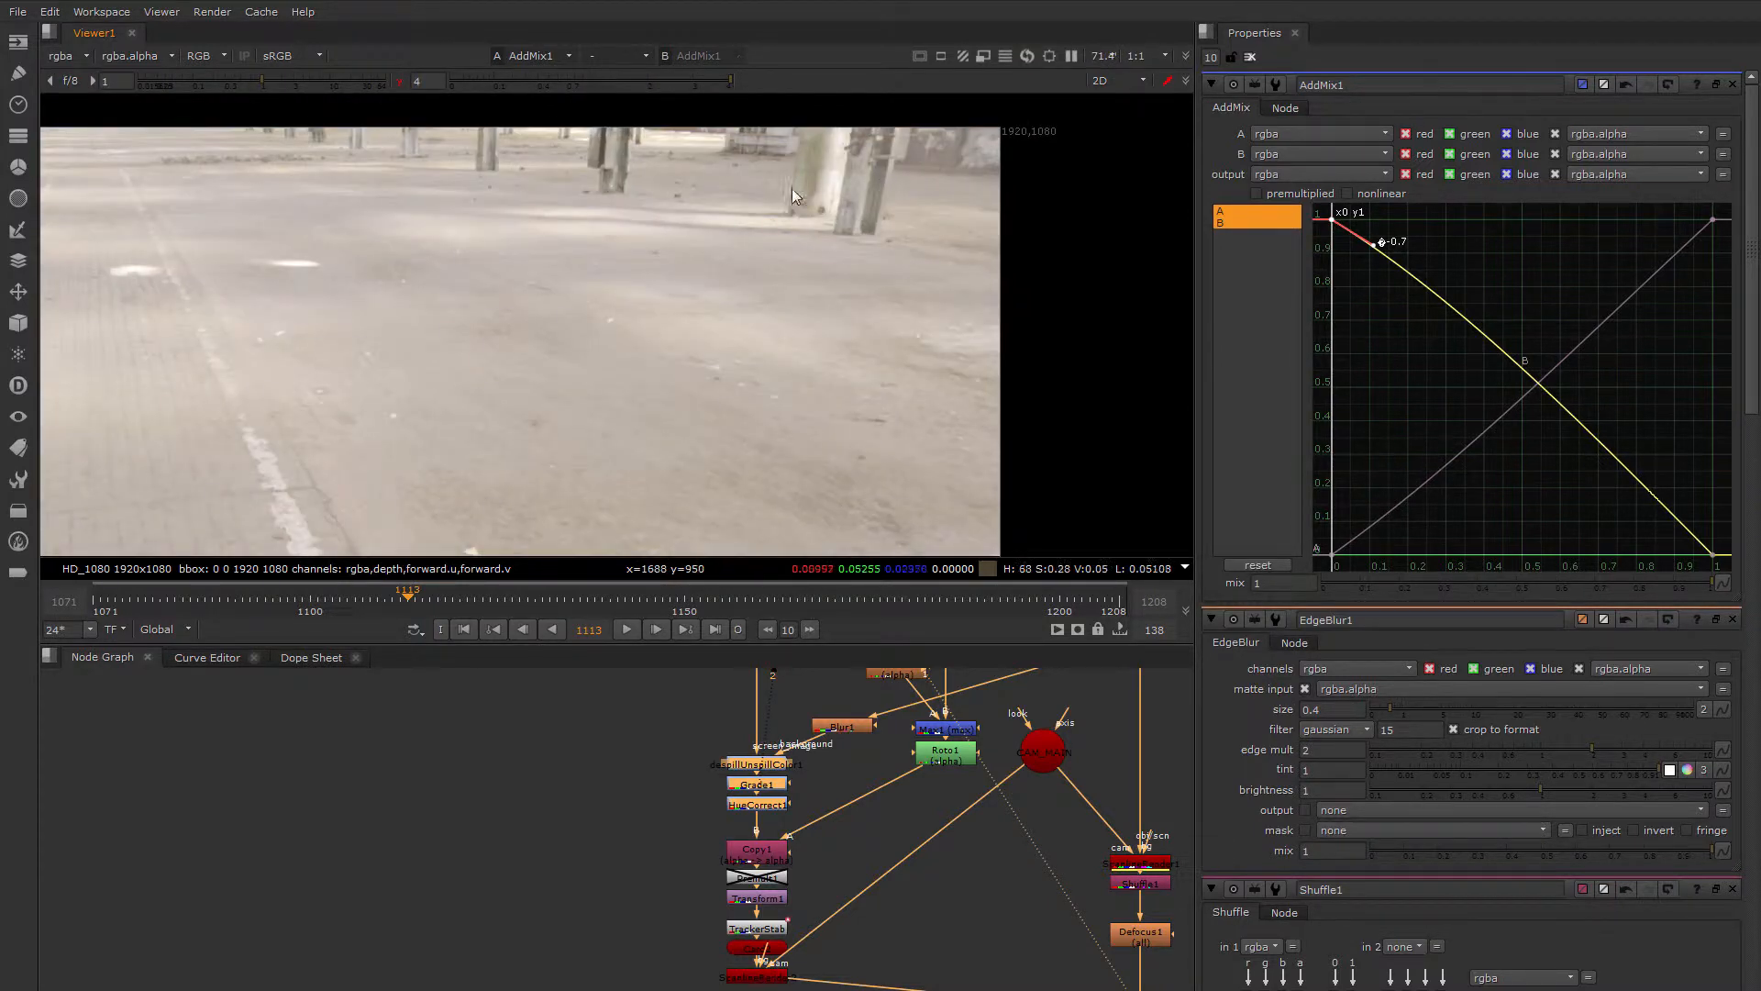
middle_click_drag(529, 395, 609, 275)
scroll(581, 448, "up", 3)
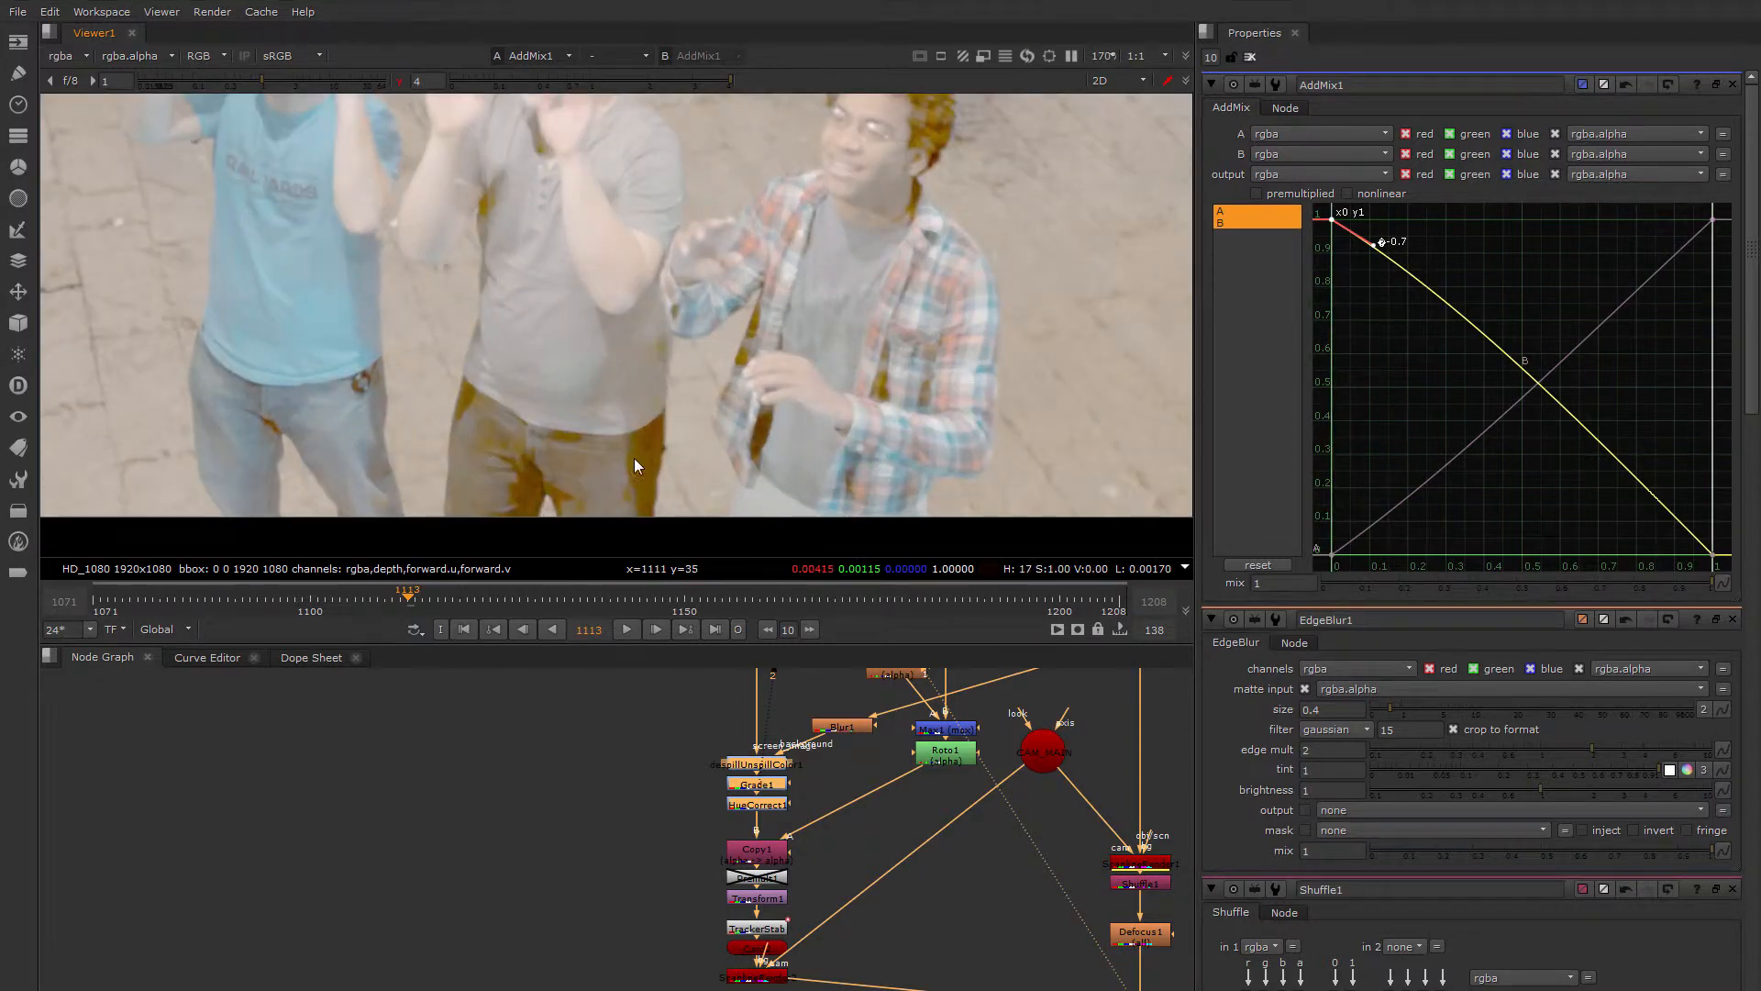
scroll(614, 392, "down", 2)
middle_click_drag(666, 312, 598, 449)
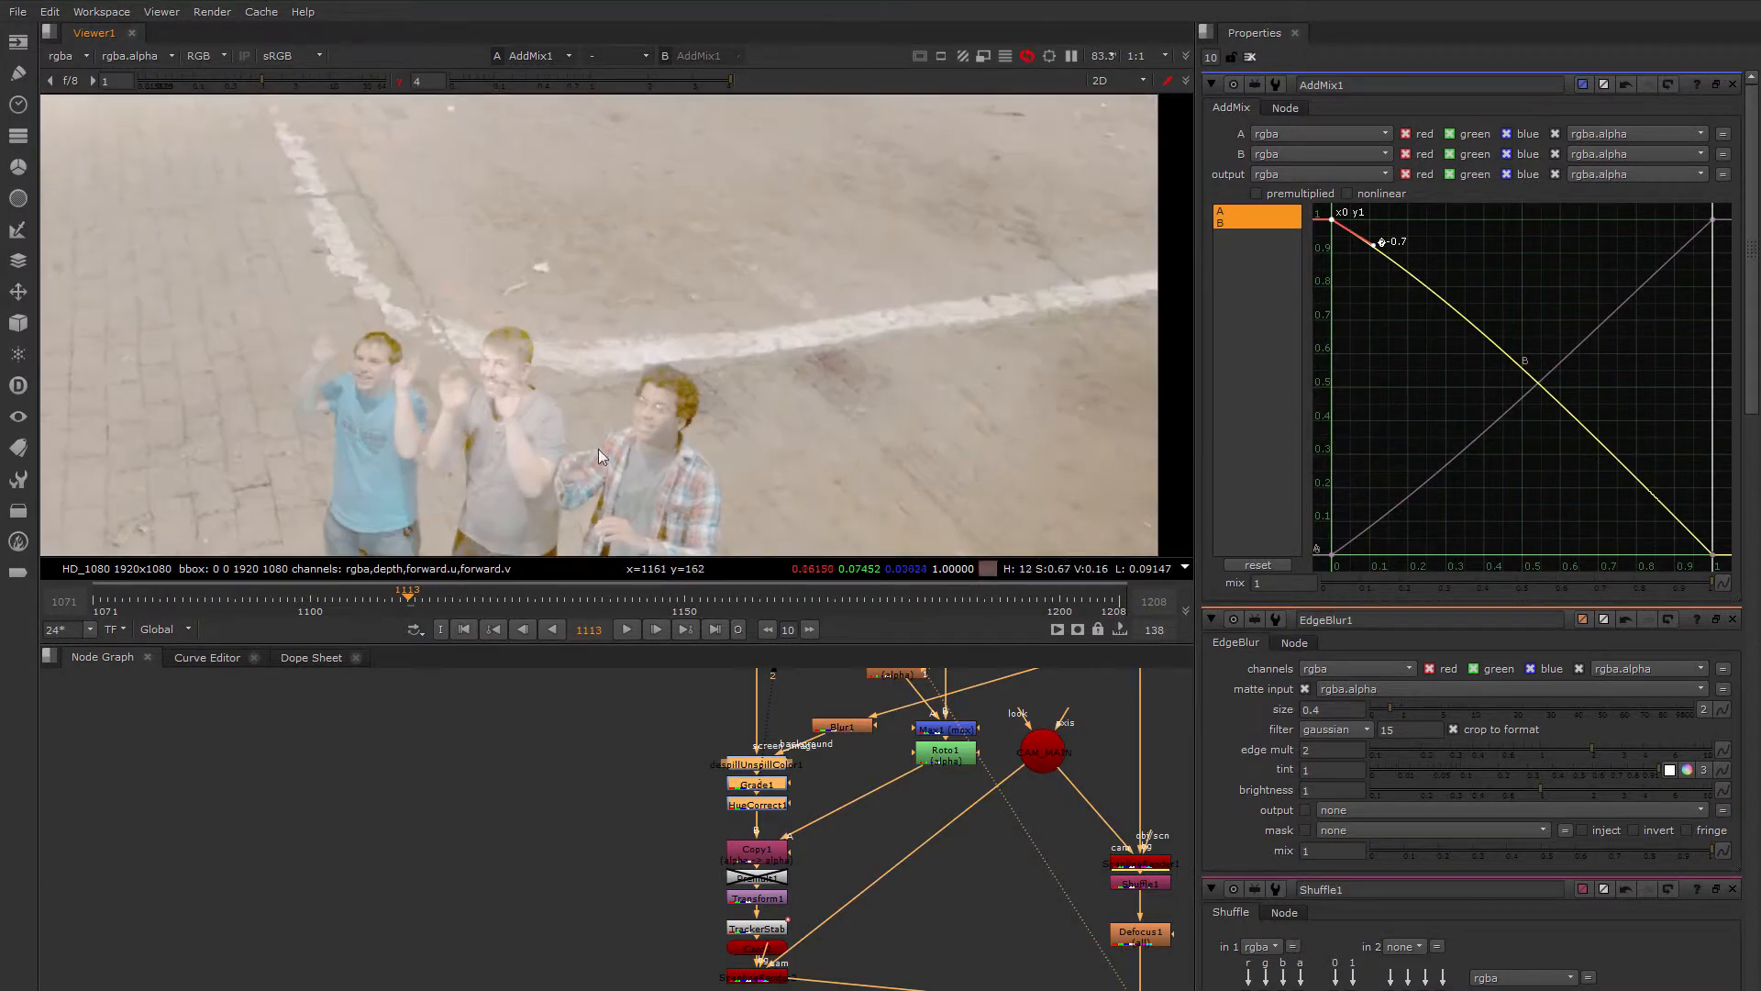
middle_click_drag(781, 192, 697, 371)
scroll(768, 250, "down", 1)
middle_click_drag(844, 118, 819, 176)
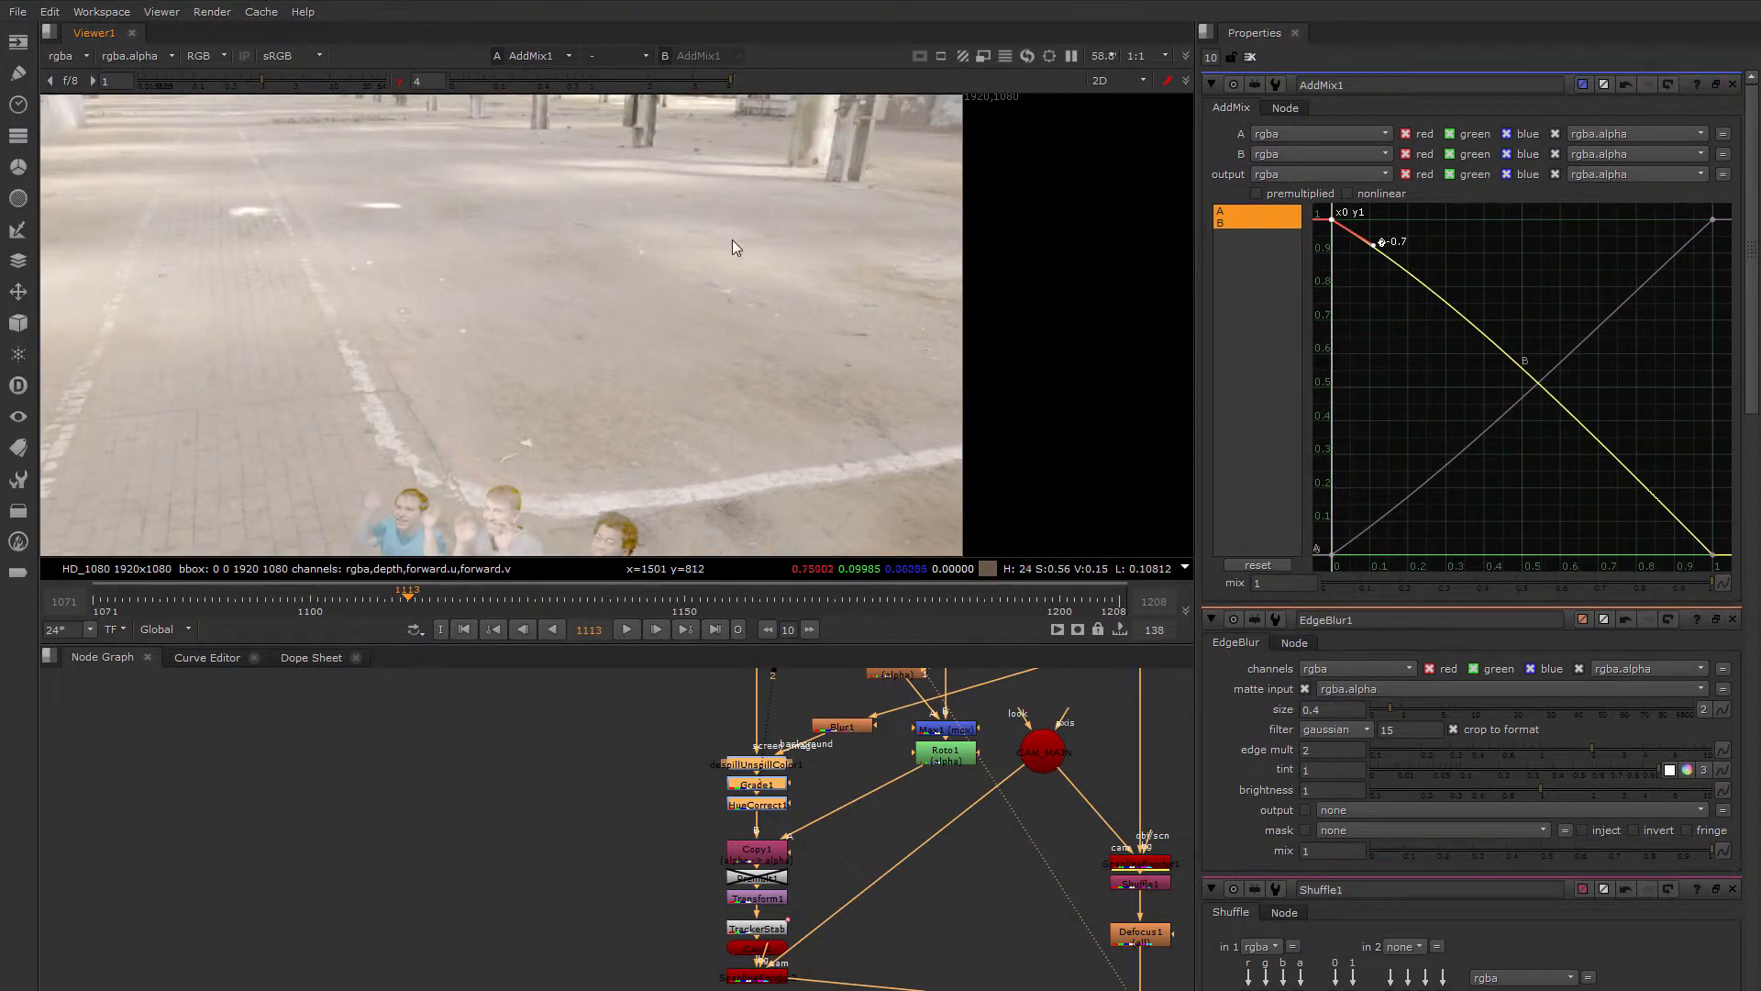
scroll(690, 213, "down", 1)
scroll(613, 442, "down", 1)
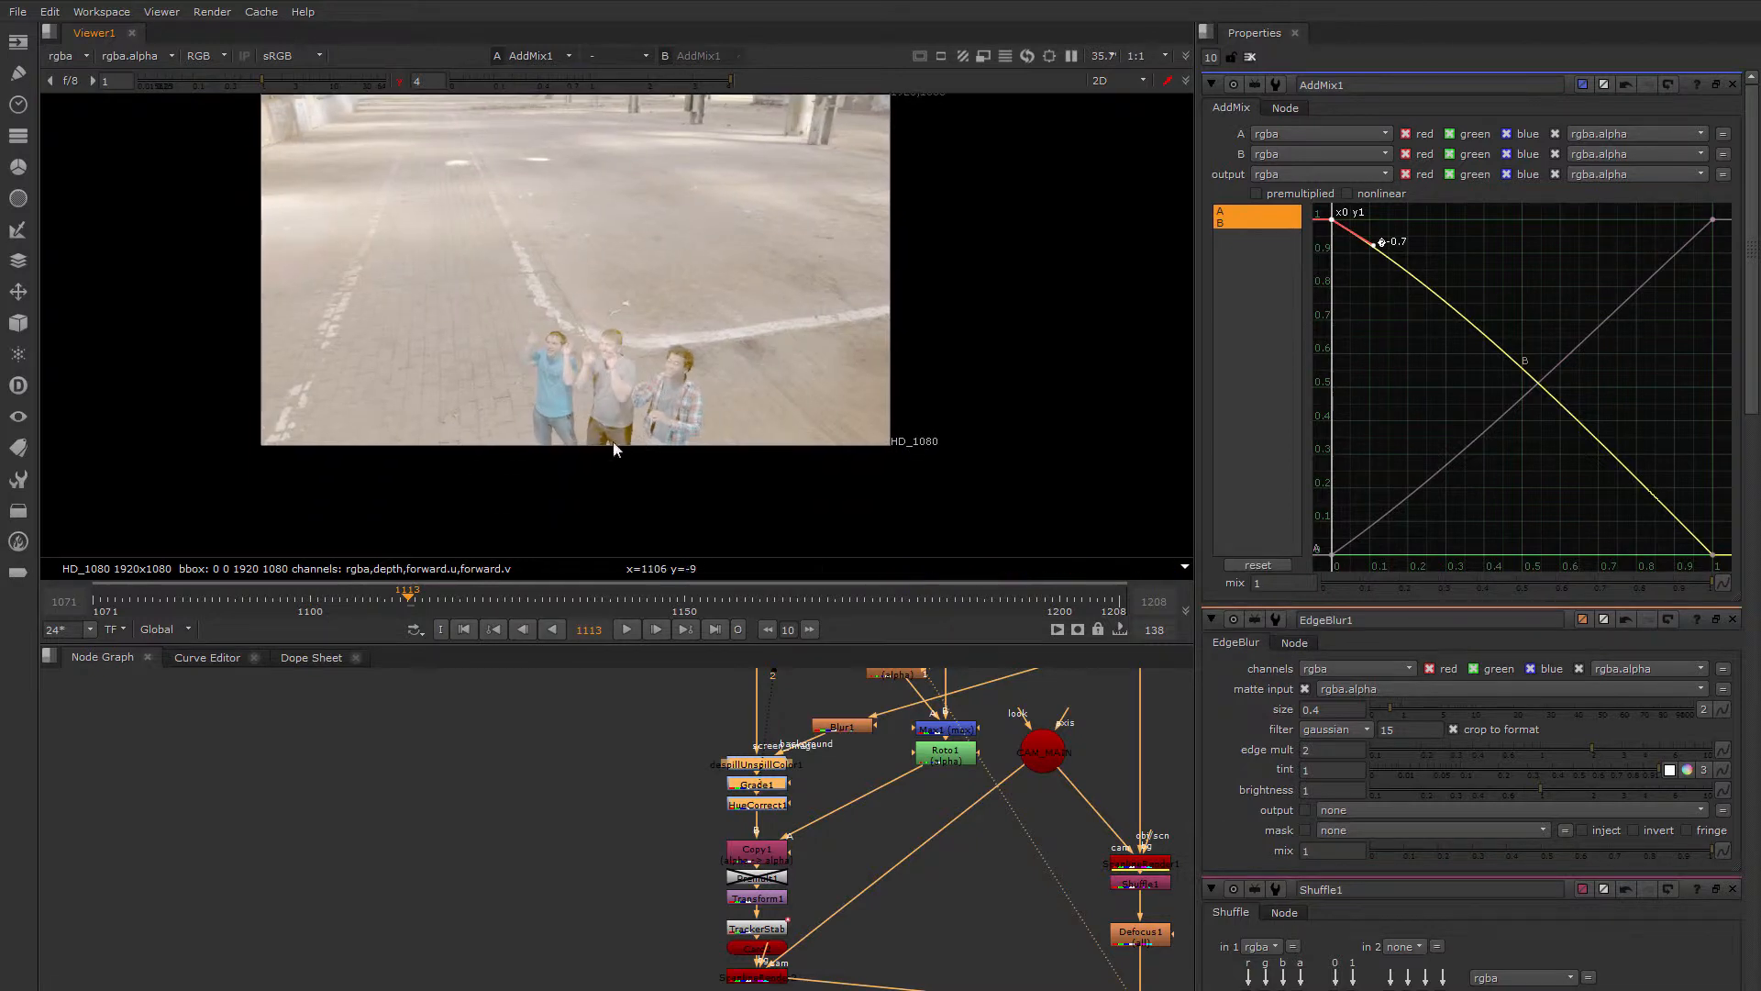
left_click(400, 83)
Shift Blur1 slightly upward in the graph and insert a Grade node between HueCorrect1 and Copy1.
scroll(615, 409, "up", 2)
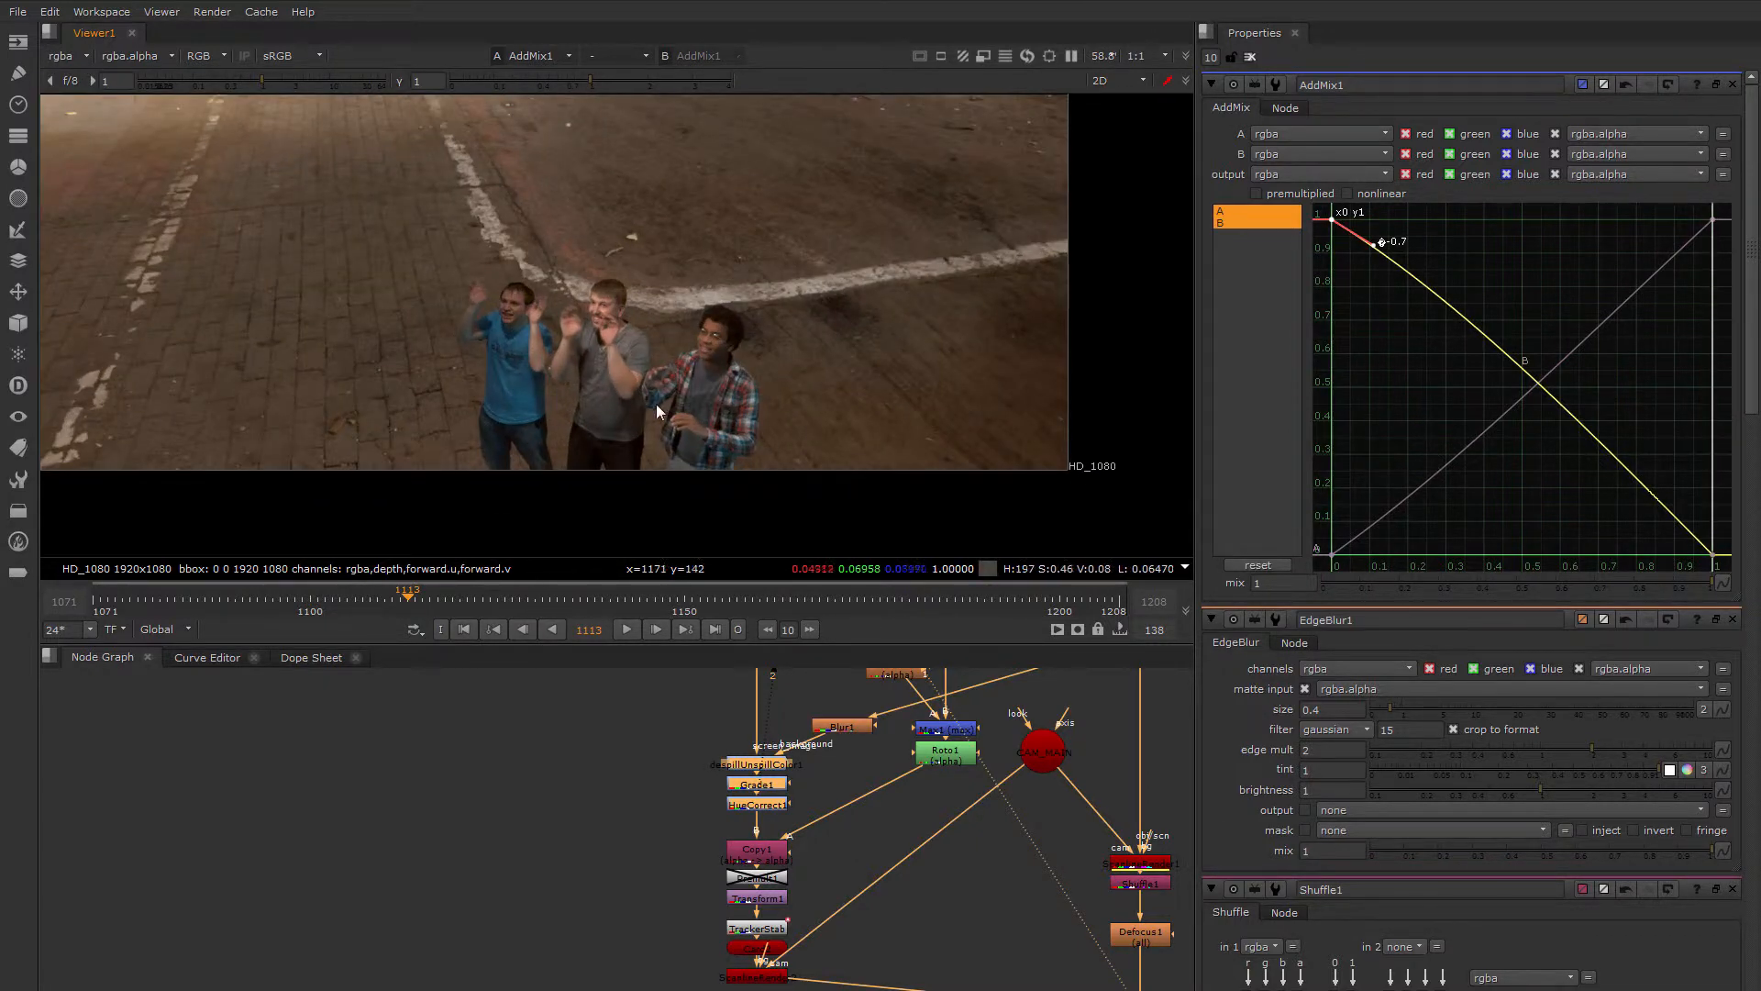
scroll(657, 404, "down", 2)
middle_click_drag(651, 392, 640, 436)
middle_click_drag(641, 761, 488, 789)
left_click_drag(524, 744, 602, 785)
left_click_drag(679, 729, 678, 716)
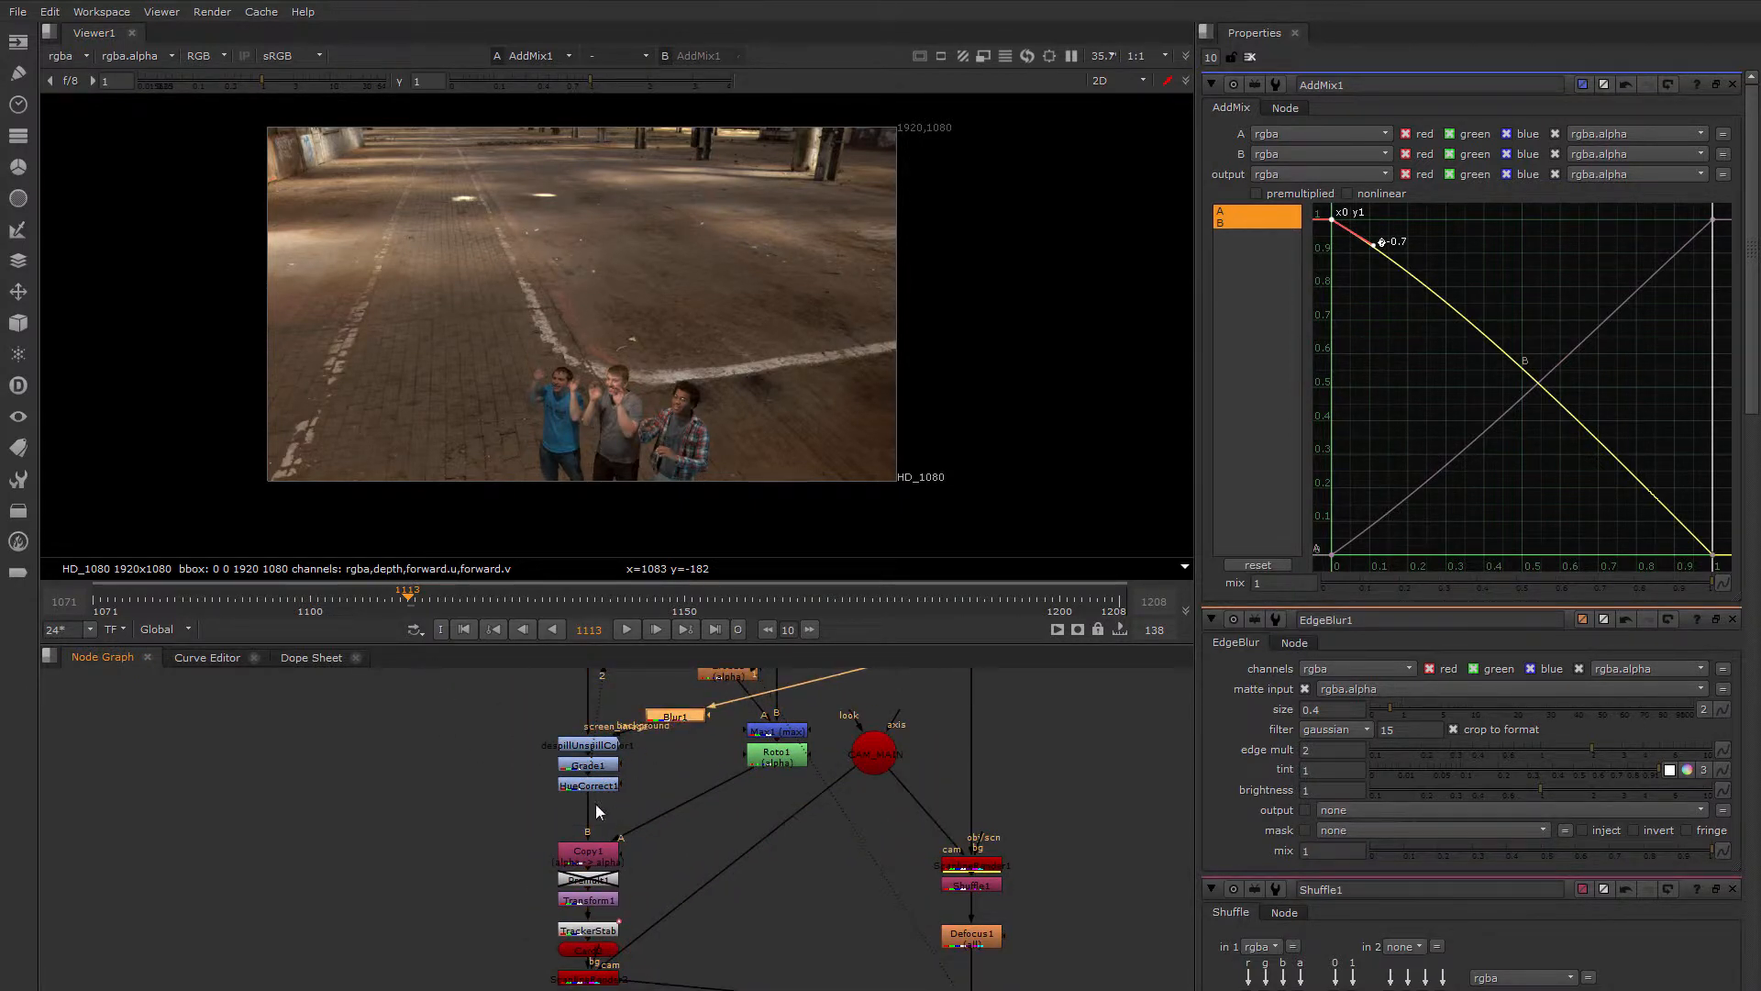
middle_click_drag(596, 803, 569, 778)
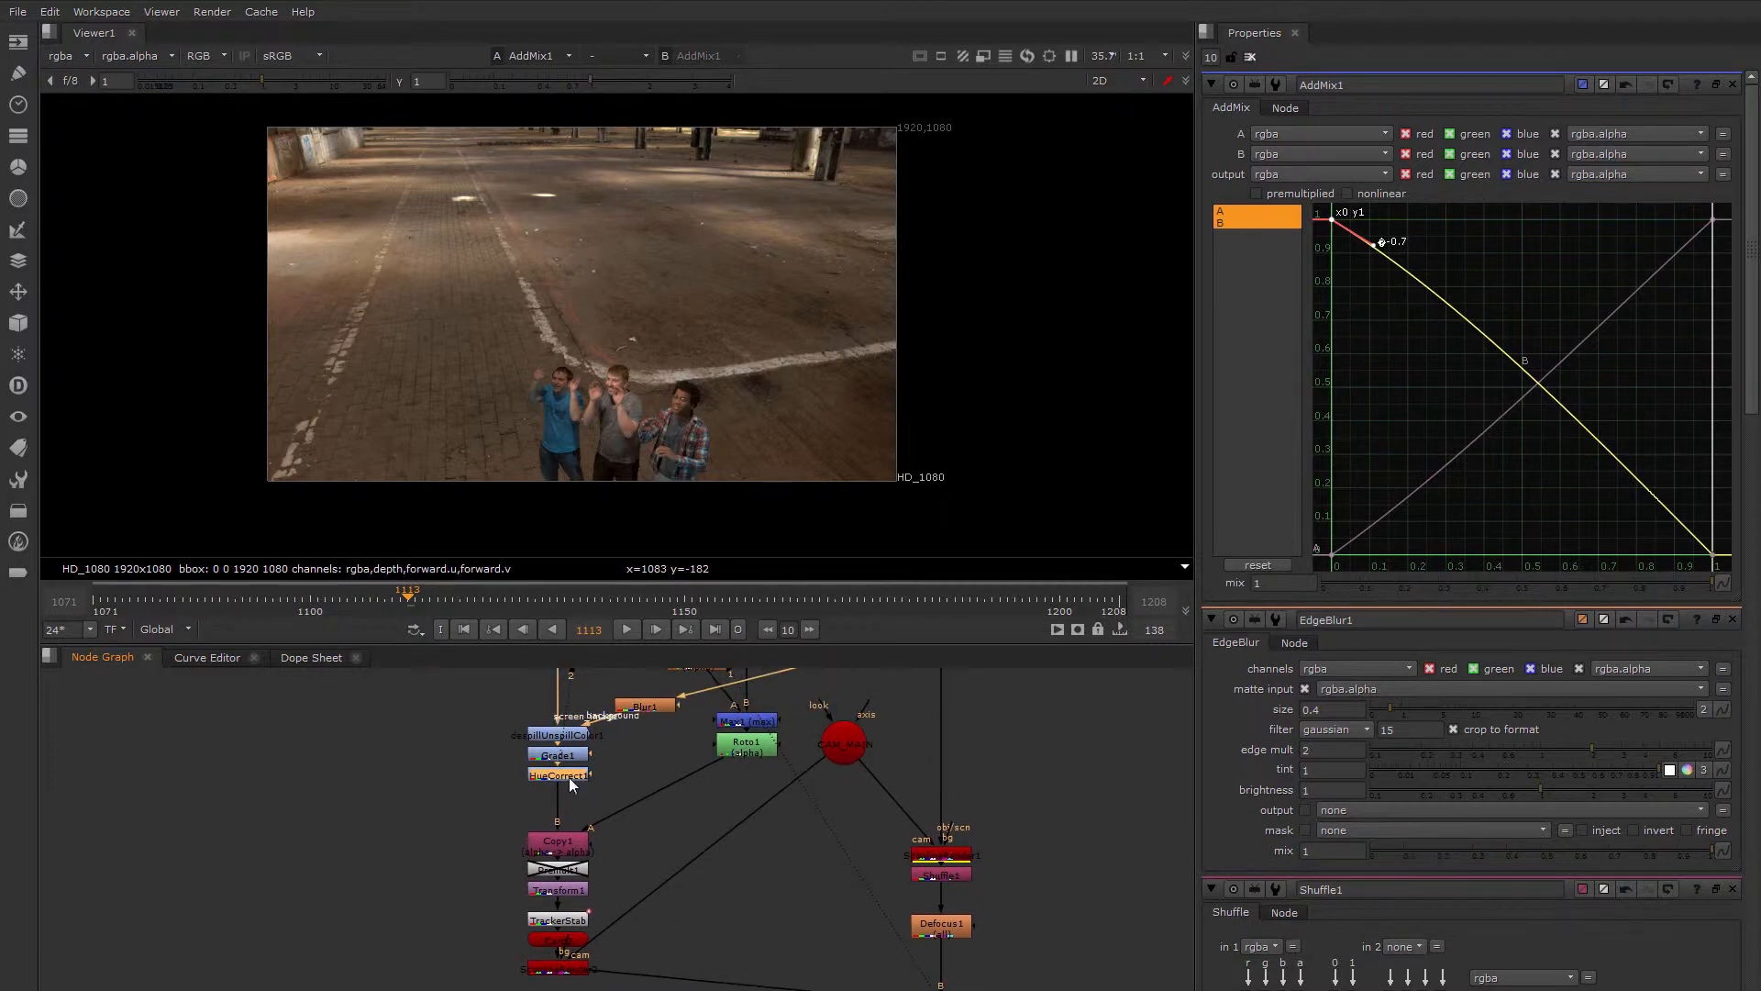
key("g")
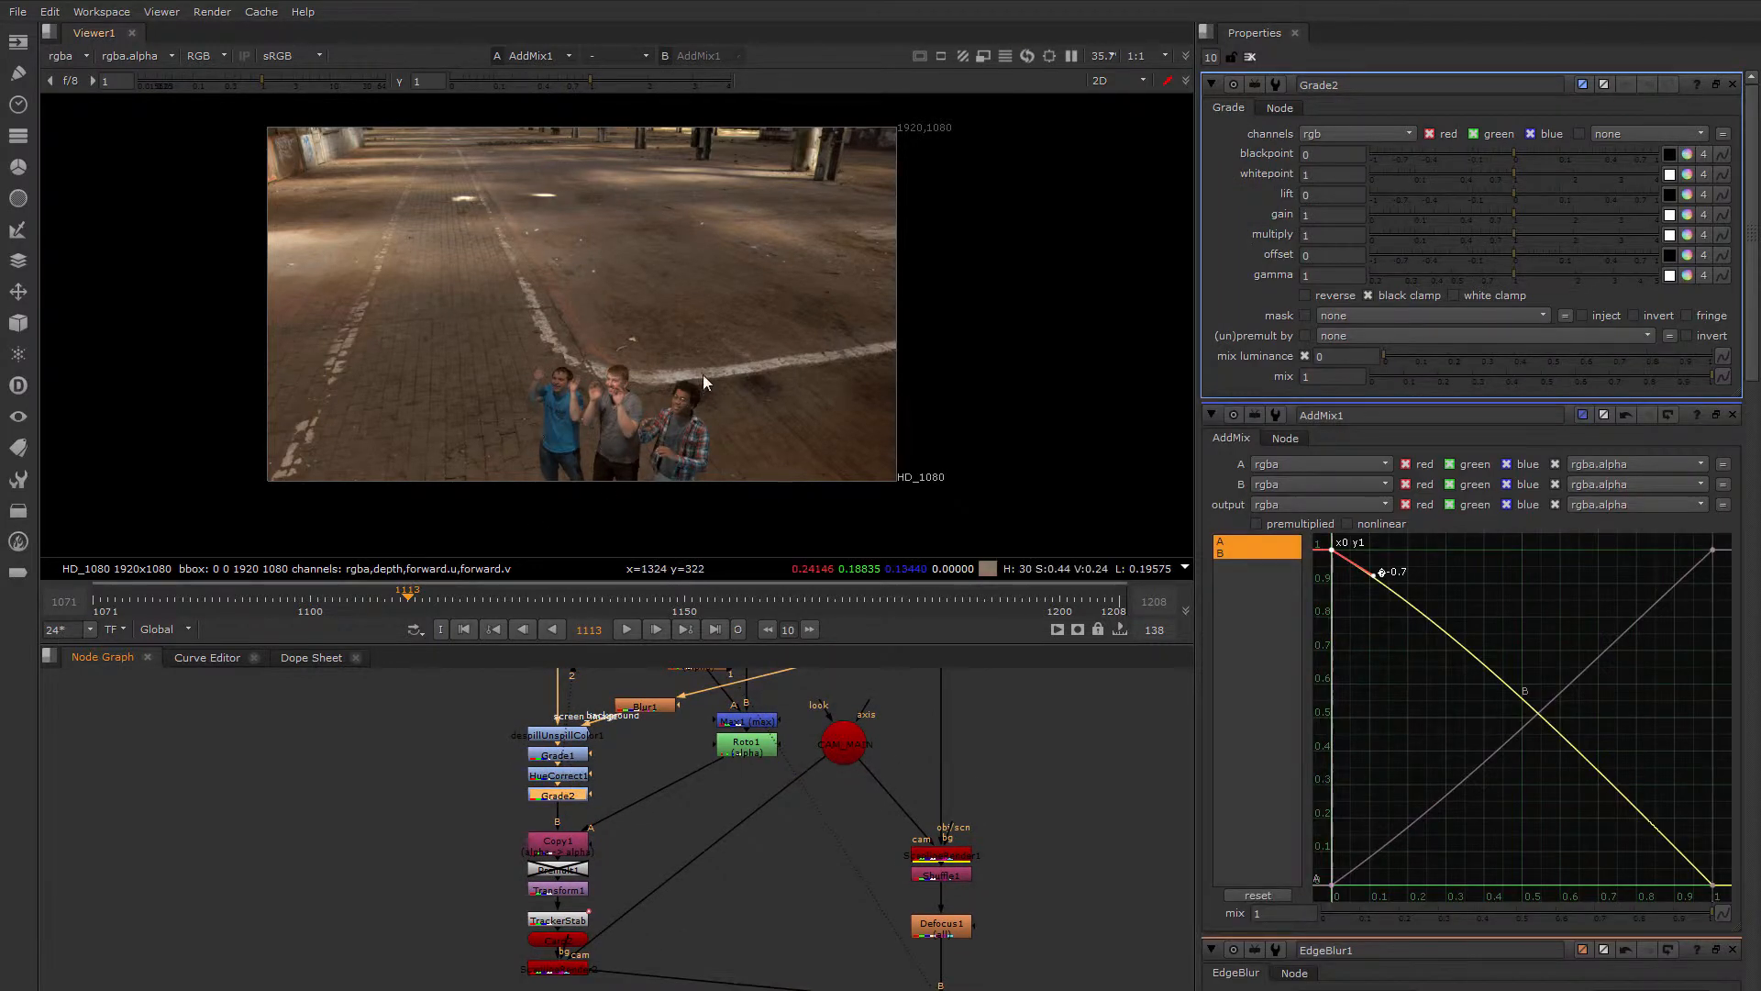
Set Grade2's offset to 0.004823, 0.003463, 0.002021 by sampling the dark area of a distant background post.
middle_click_drag(794, 202, 748, 288)
scroll(754, 283, "up", 3)
scroll(784, 268, "up", 3)
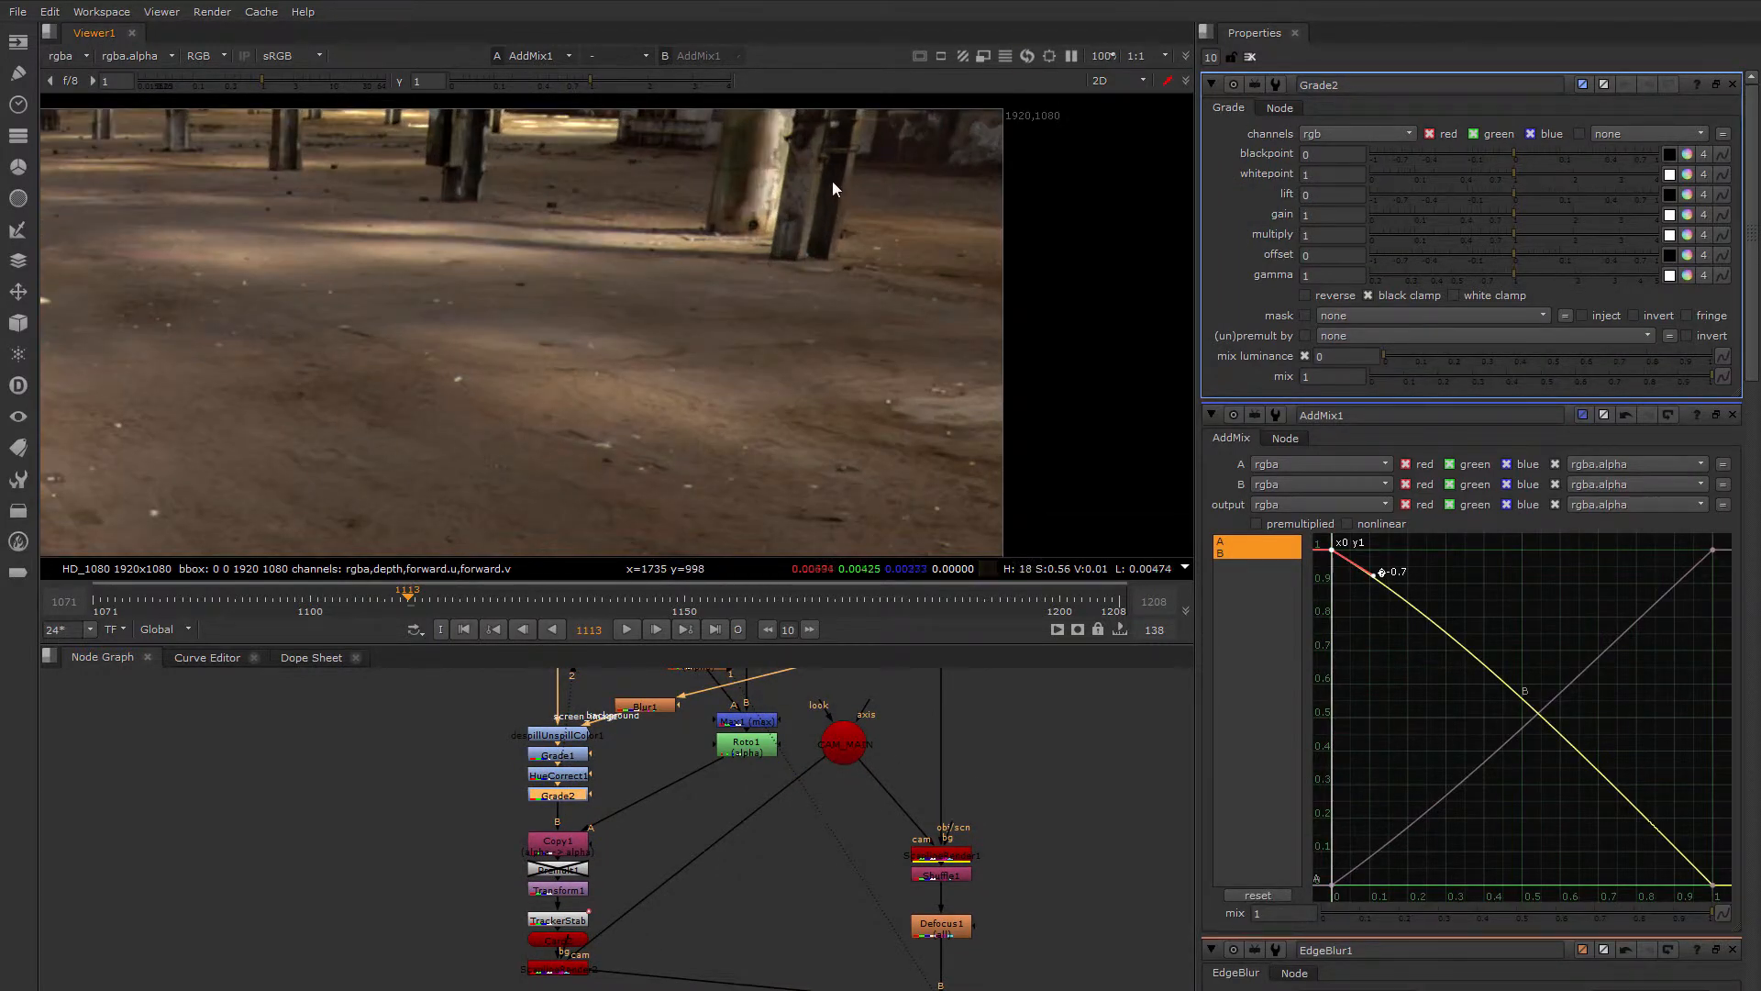
scroll(833, 180, "up", 3)
middle_click_drag(833, 180, 829, 218)
middle_click_drag(646, 213, 840, 309)
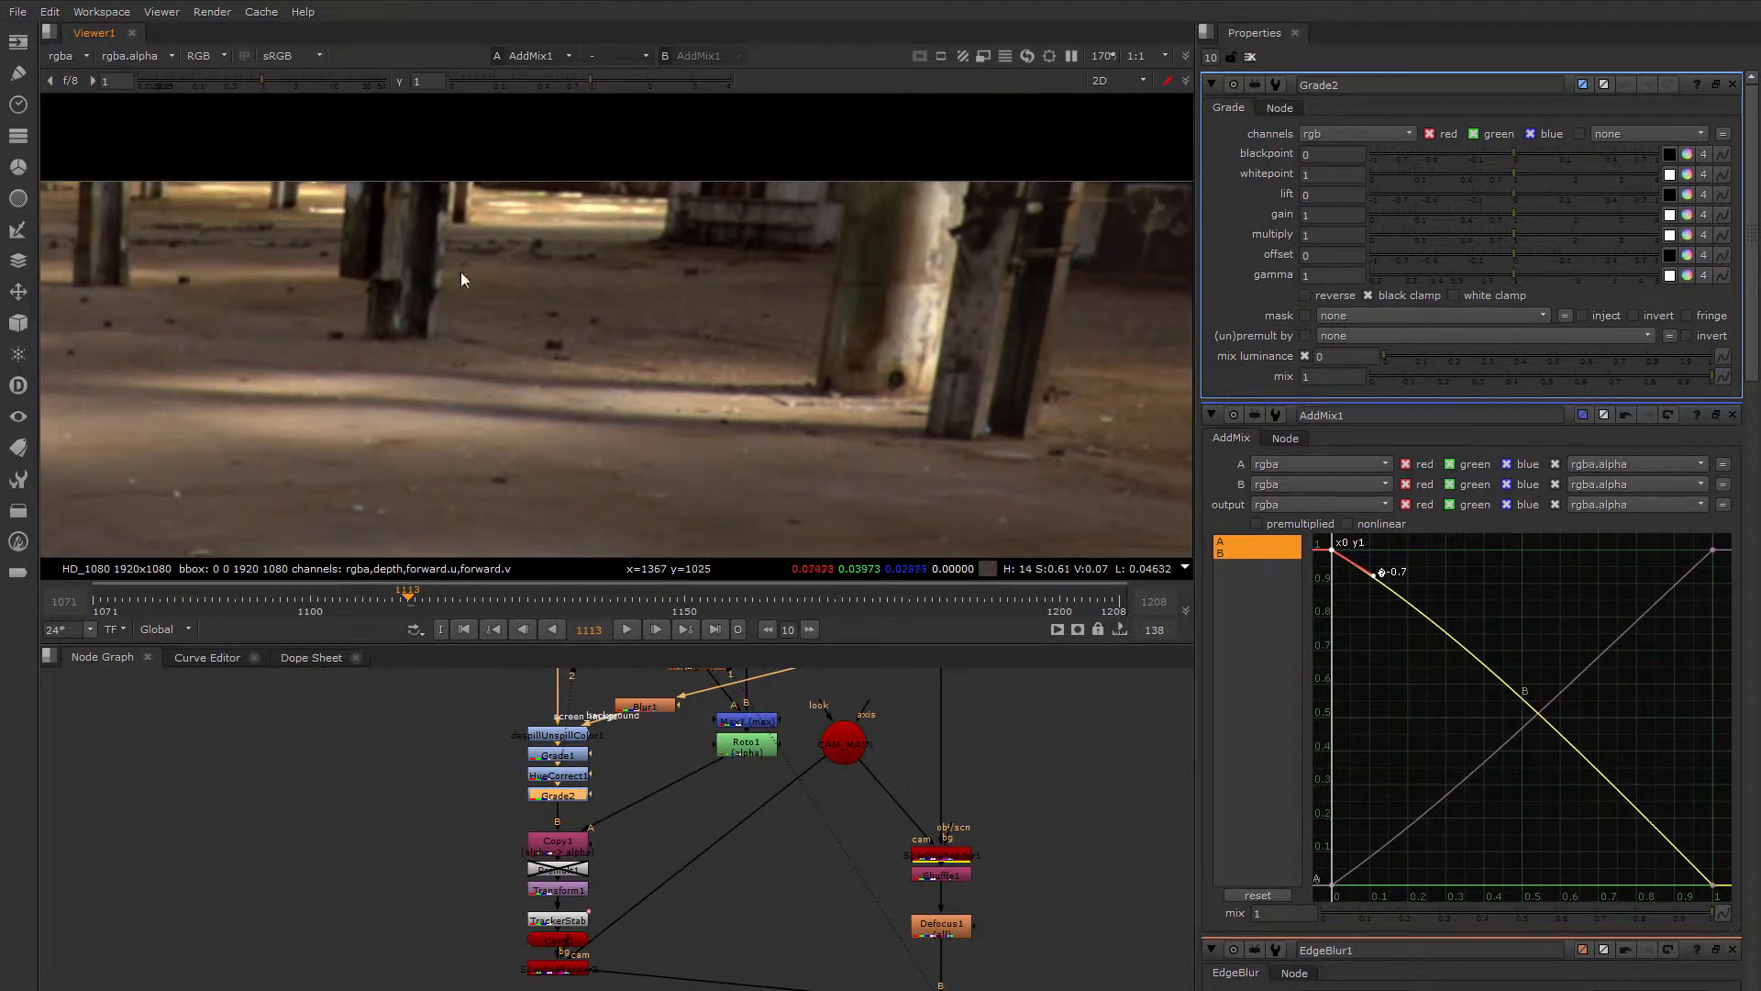
left_click(1669, 261)
scroll(393, 250, "up", 5)
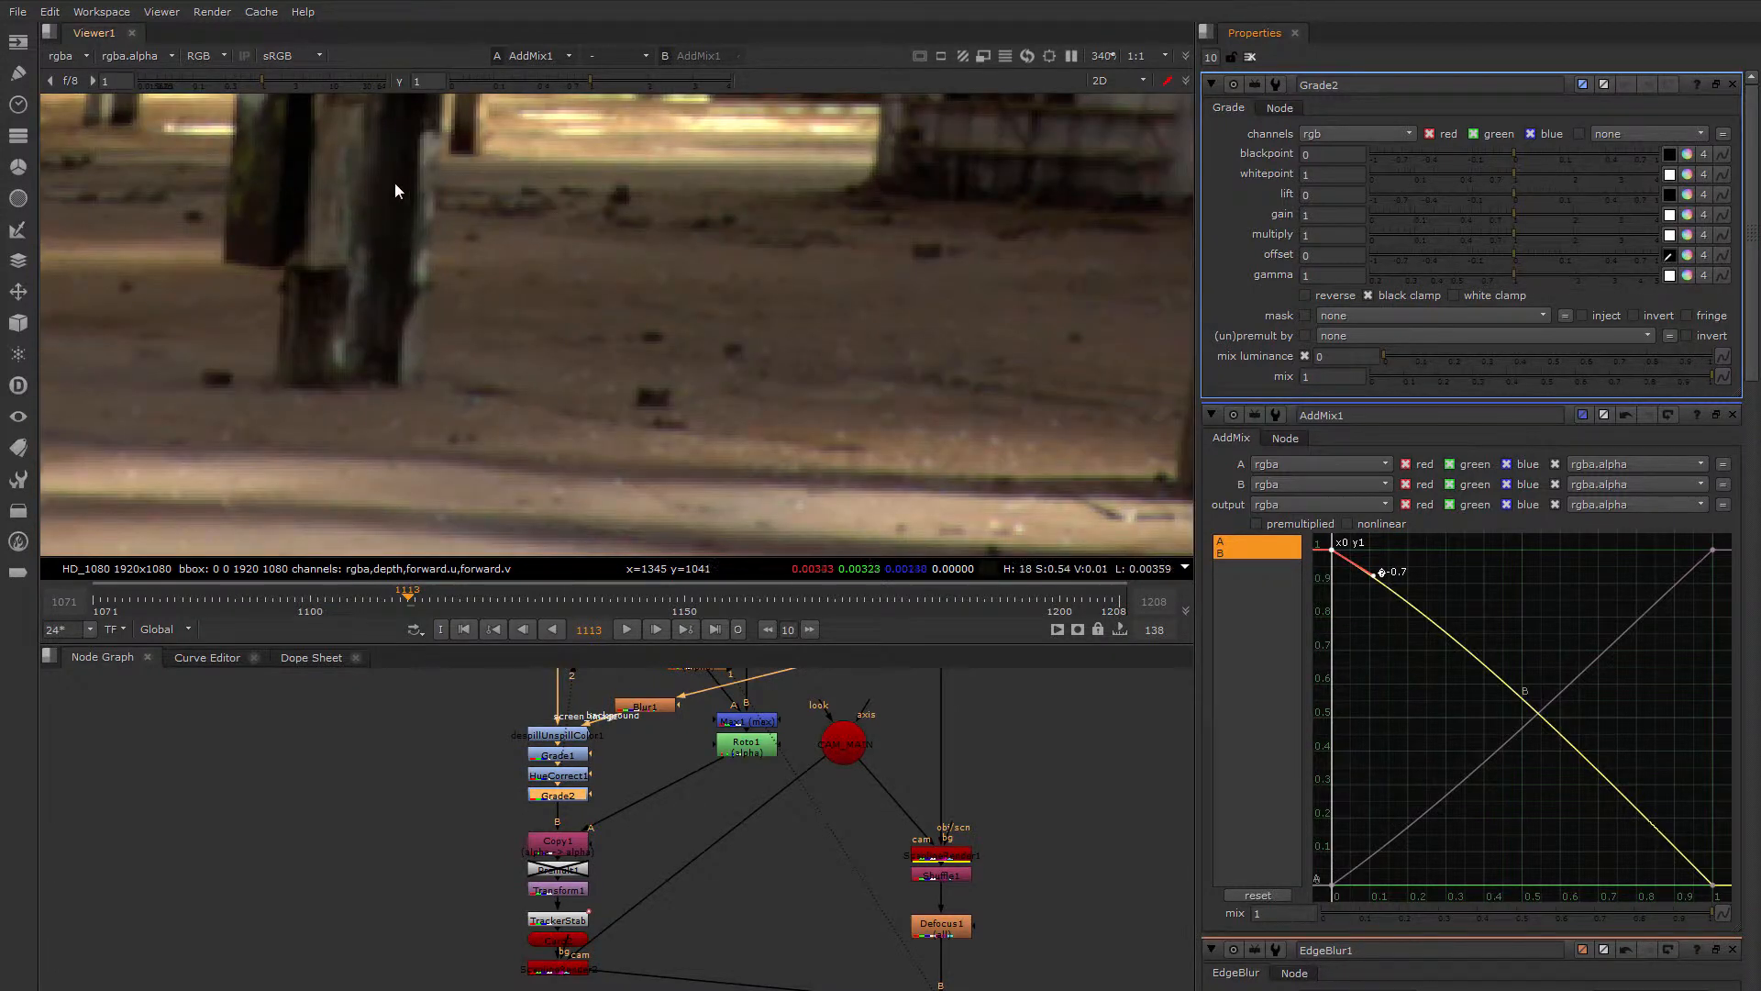
left_click_drag(389, 180, 405, 217, "ctrl+shift")
Inspect the men with the new offset, then raise the viewer gain to 52 and compare their blacks with the background posts.
scroll(466, 257, "down", 6)
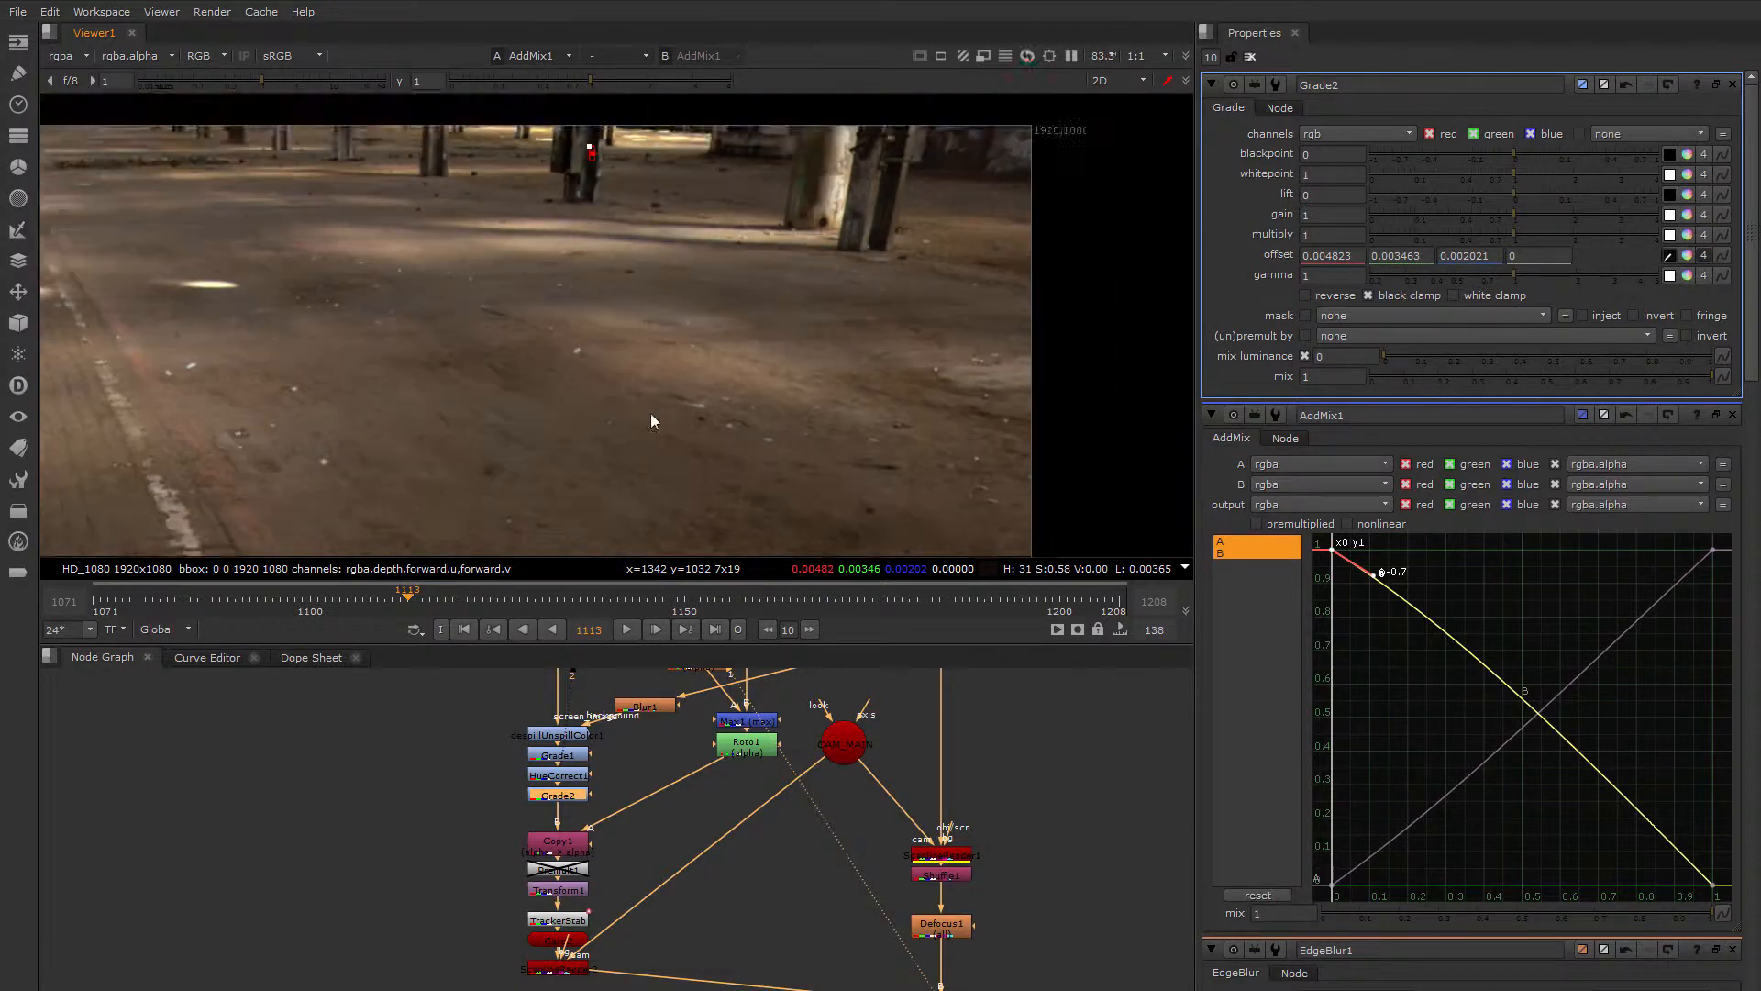
middle_click_drag(651, 413, 675, 176)
scroll(589, 386, "up", 3)
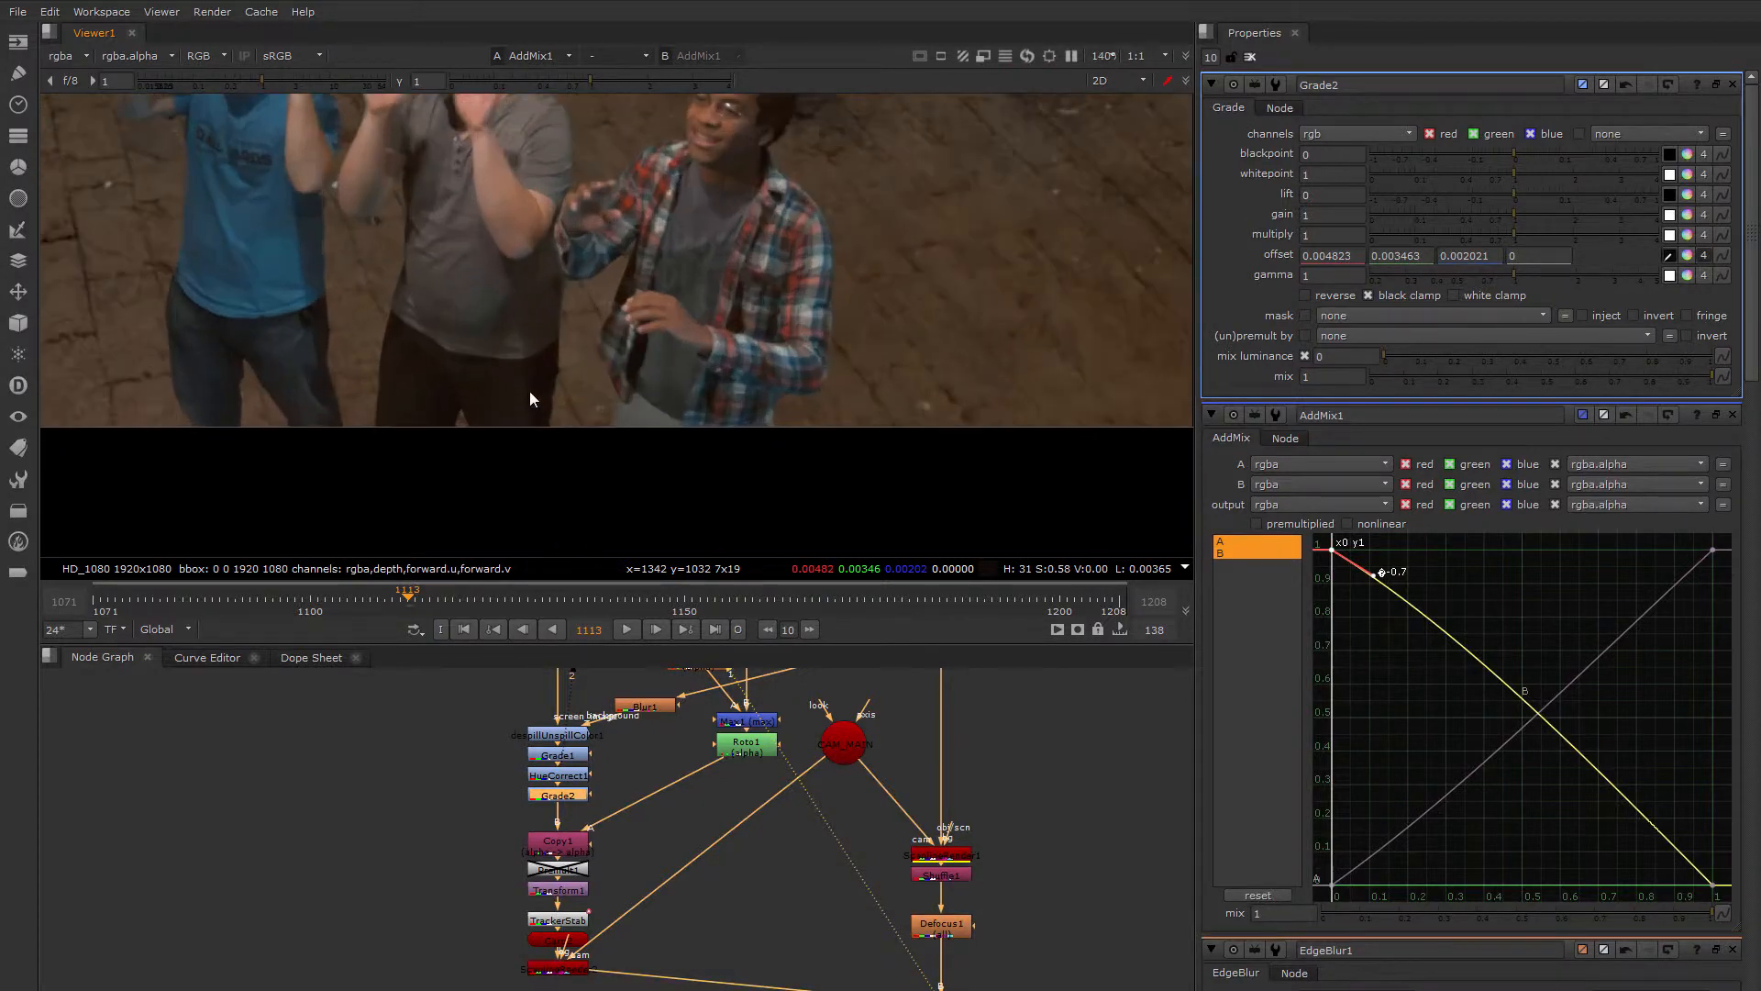
scroll(550, 393, "up", 2)
scroll(526, 395, "down", 4)
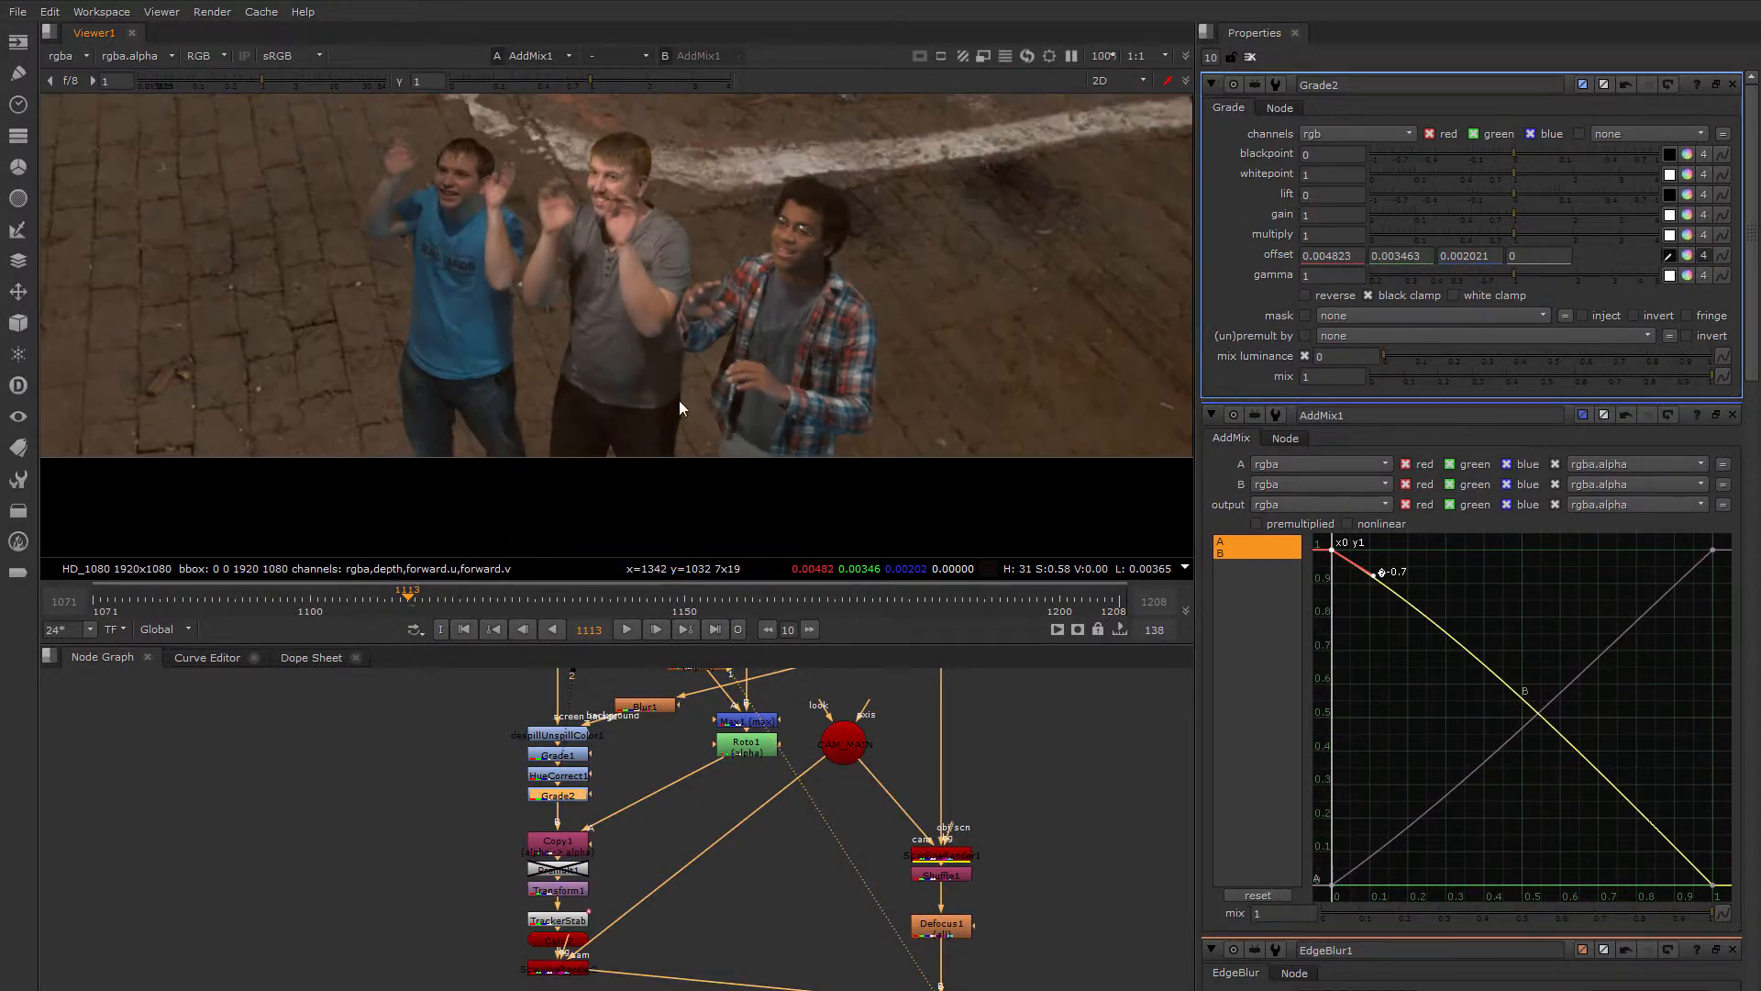
middle_click_drag(679, 400, 601, 419)
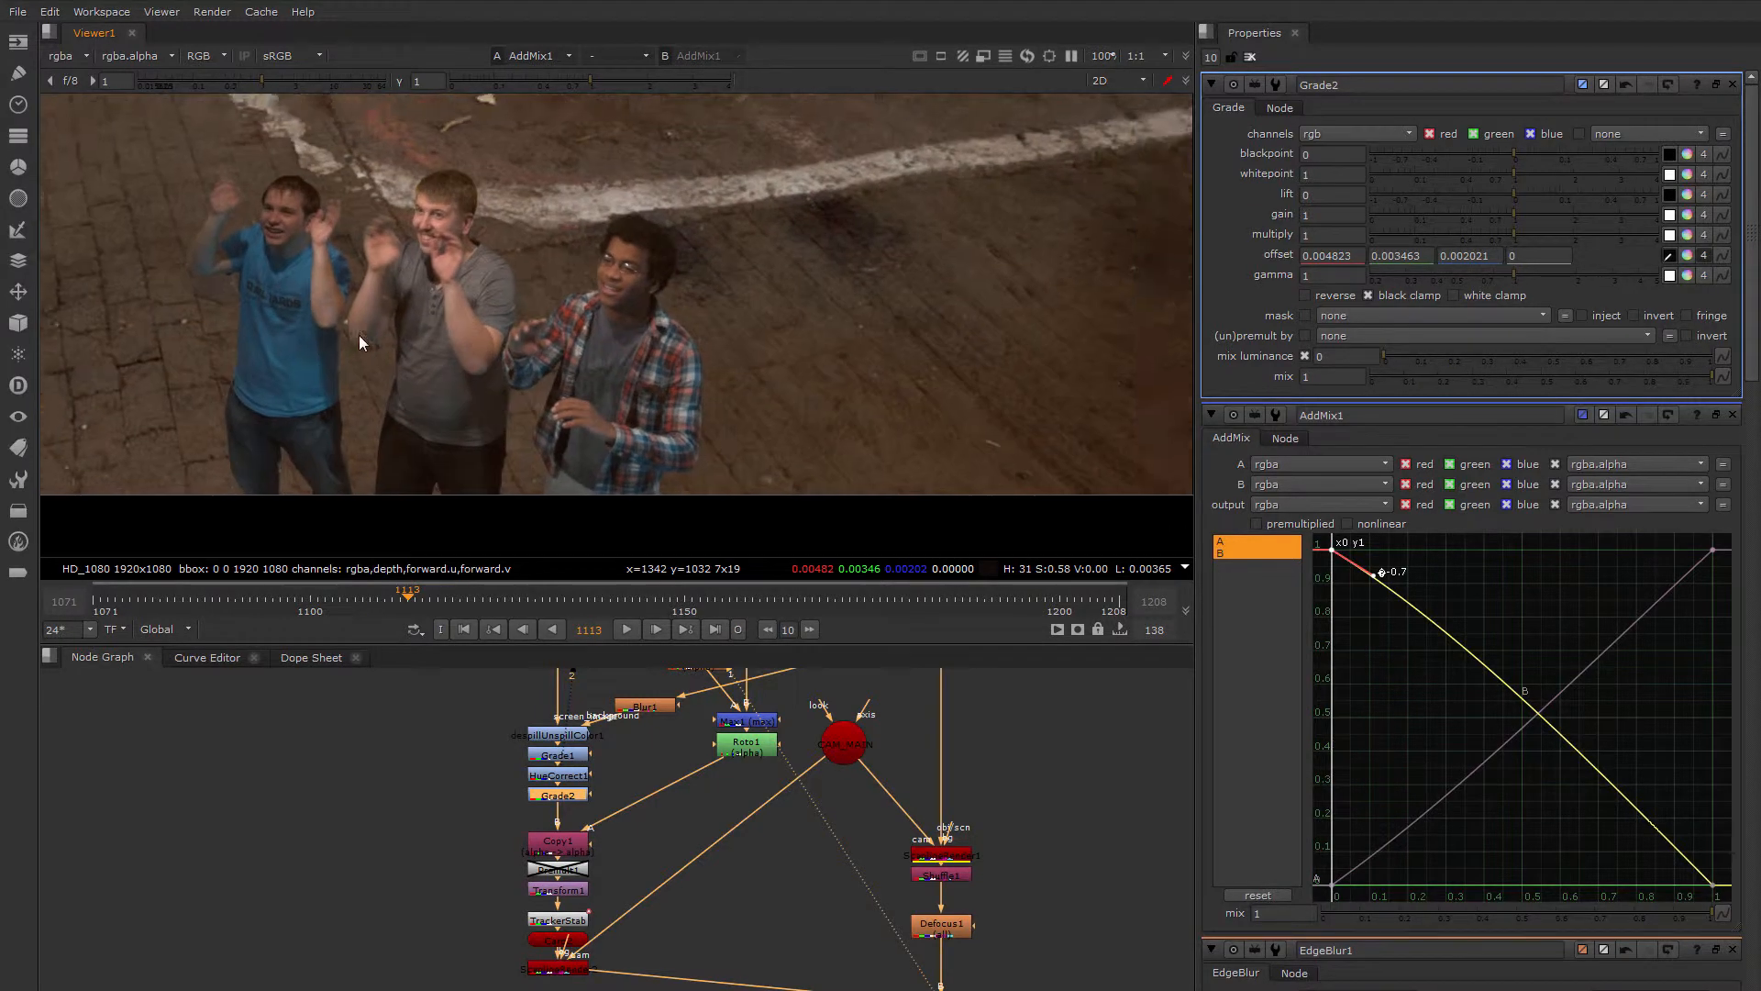
scroll(358, 349, "down", 4)
left_click_drag(332, 82, 381, 81)
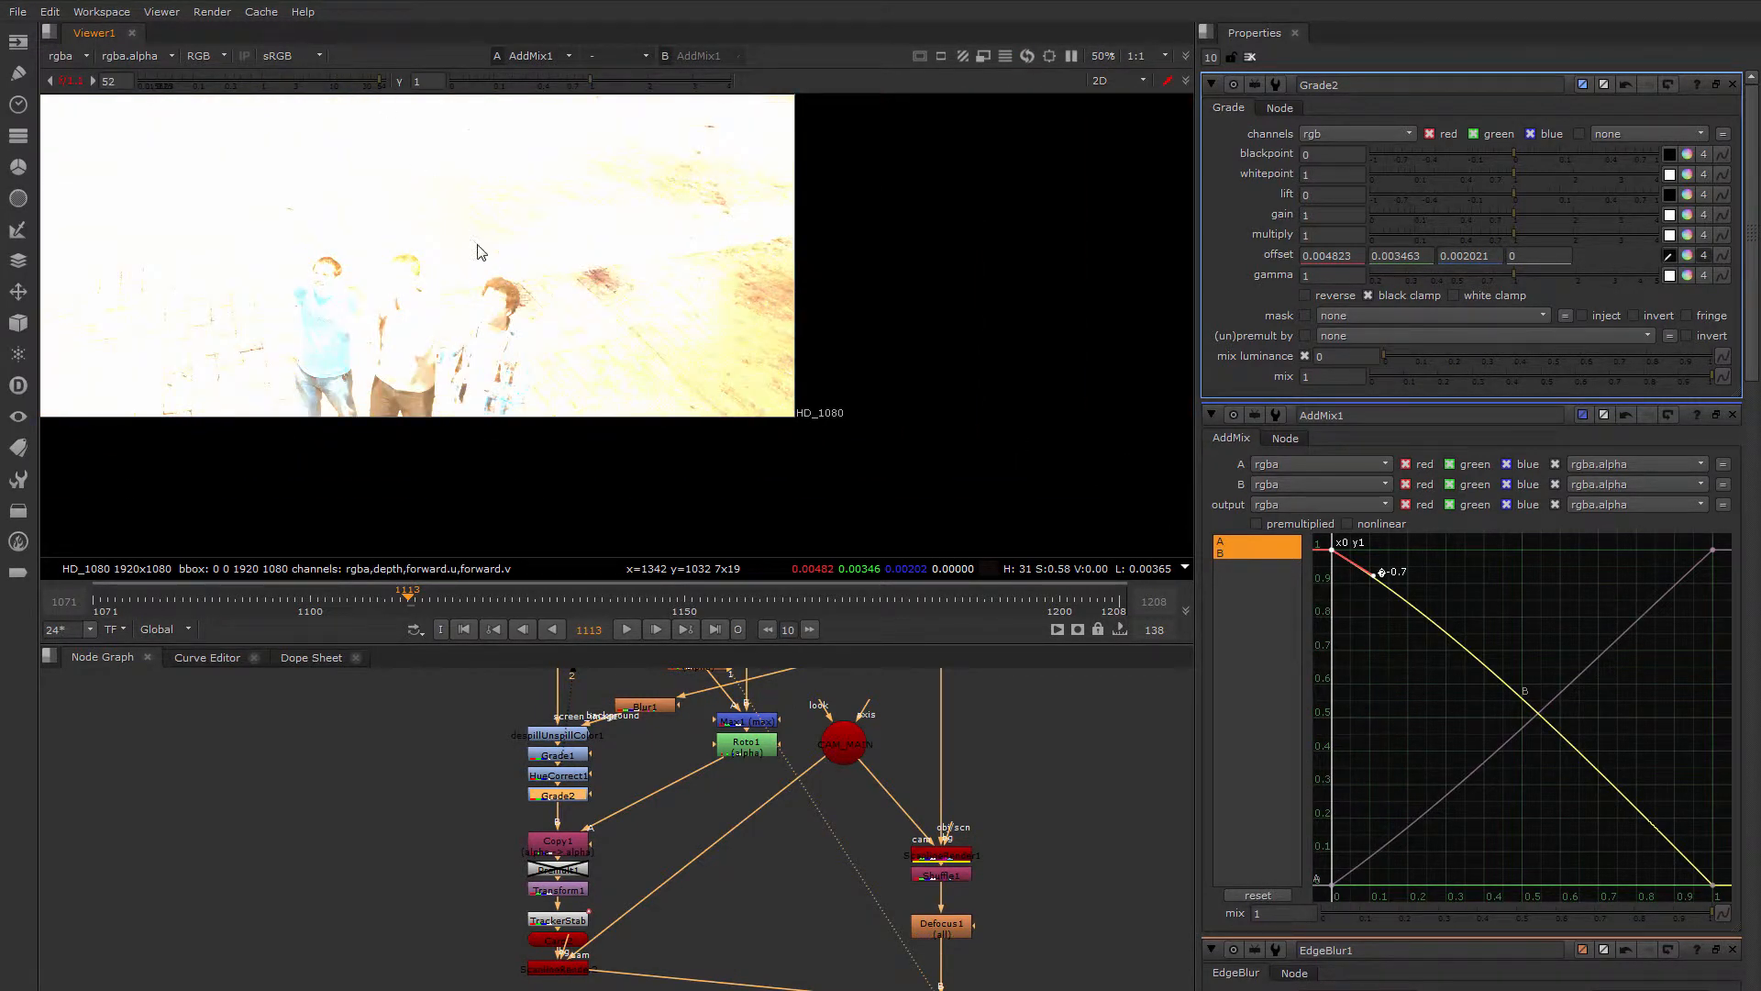
middle_click_drag(478, 245, 658, 369)
scroll(651, 358, "down", 3)
middle_click_drag(653, 299, 654, 328)
scroll(677, 240, "up", 4)
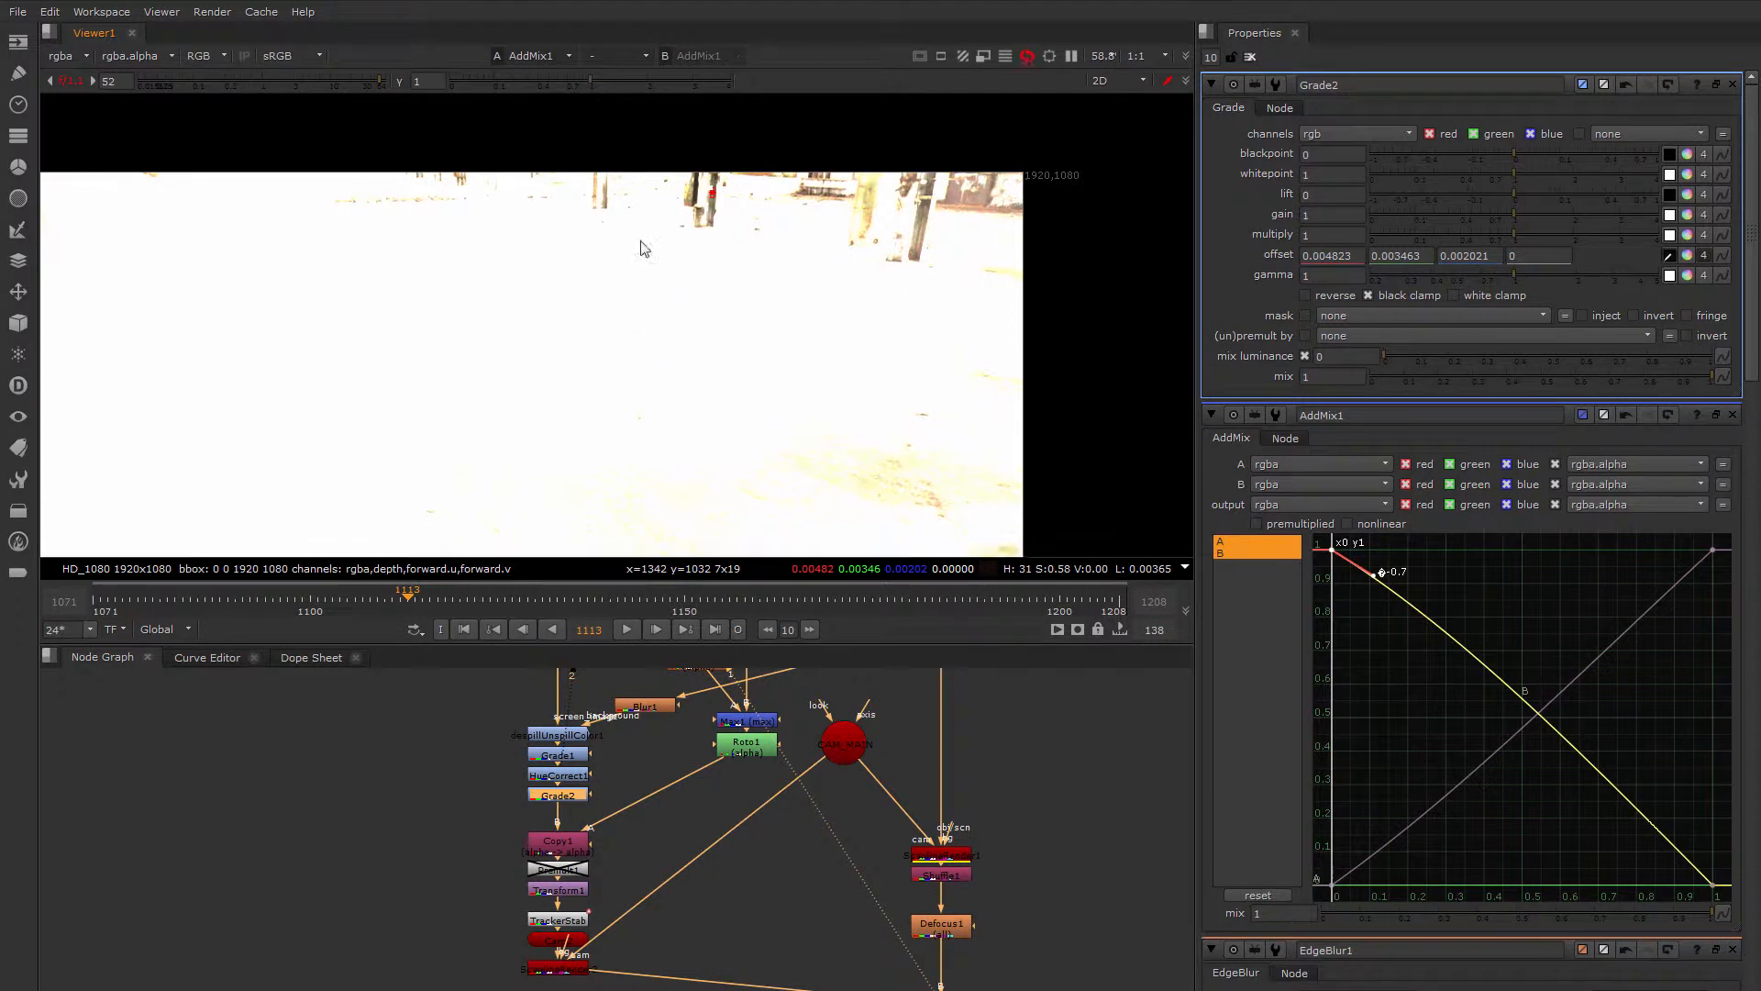
middle_click_drag(590, 552, 589, 316)
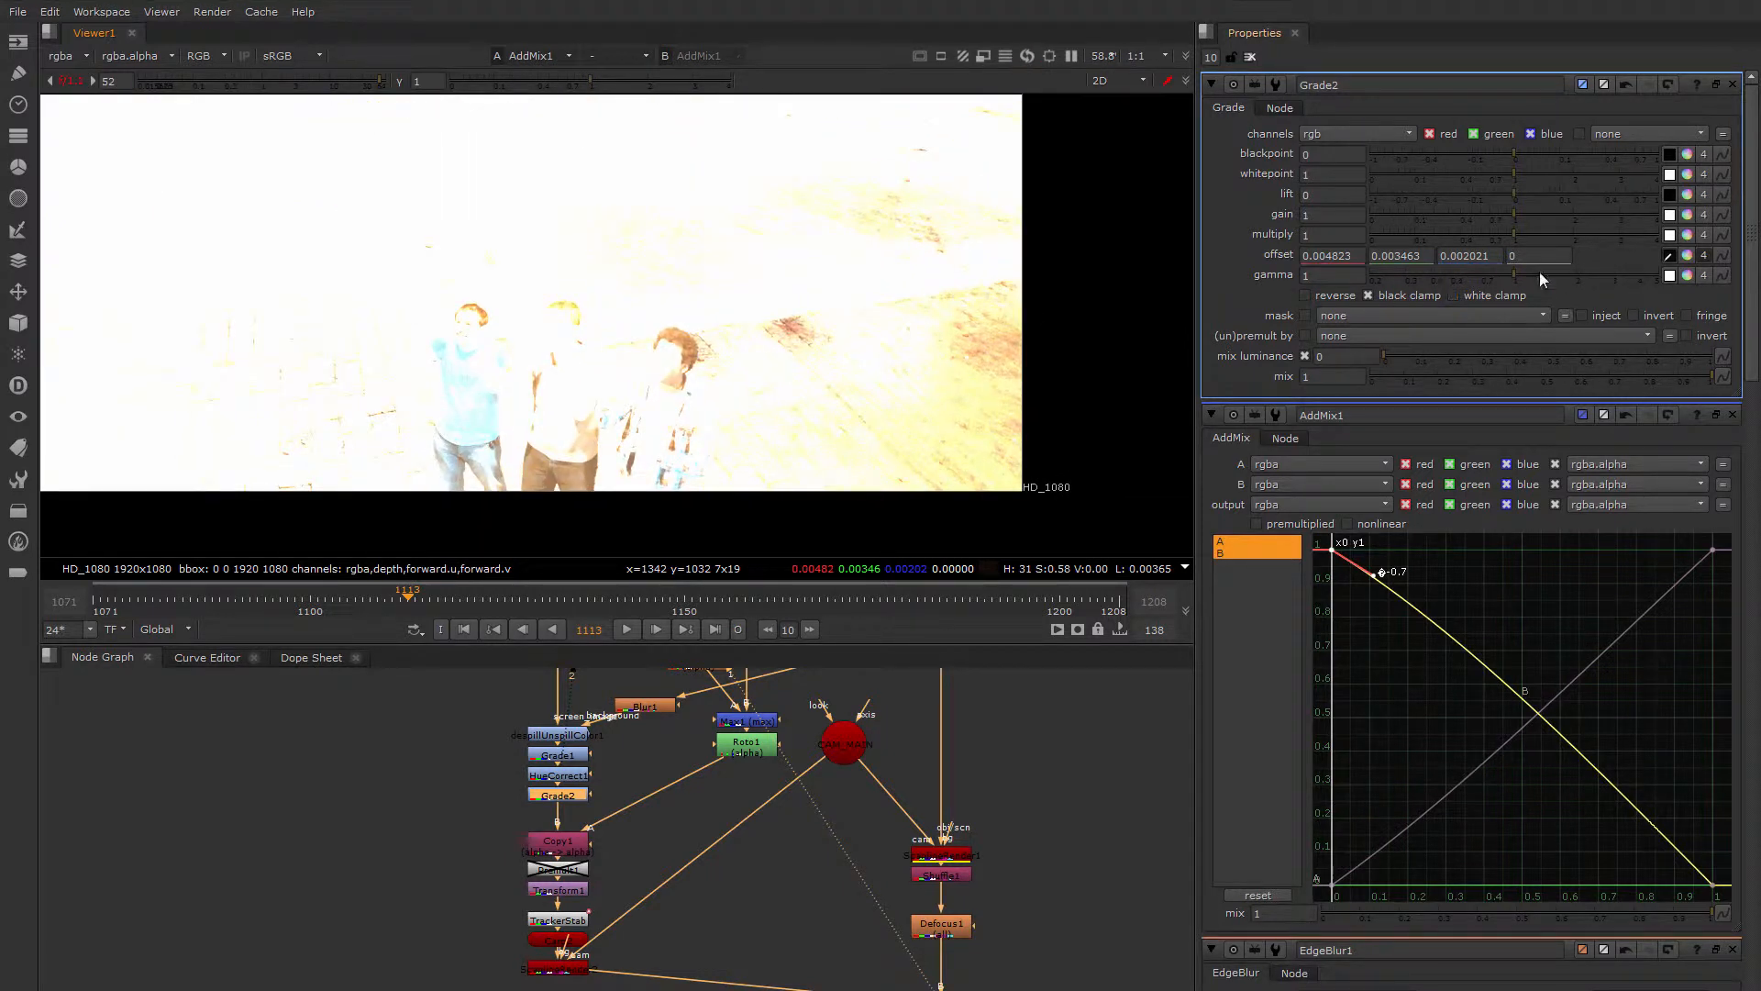
Set the blue component of Grade2's offset to 0.004 in its color picker and check the background posts for comparison.
left_click(1669, 256)
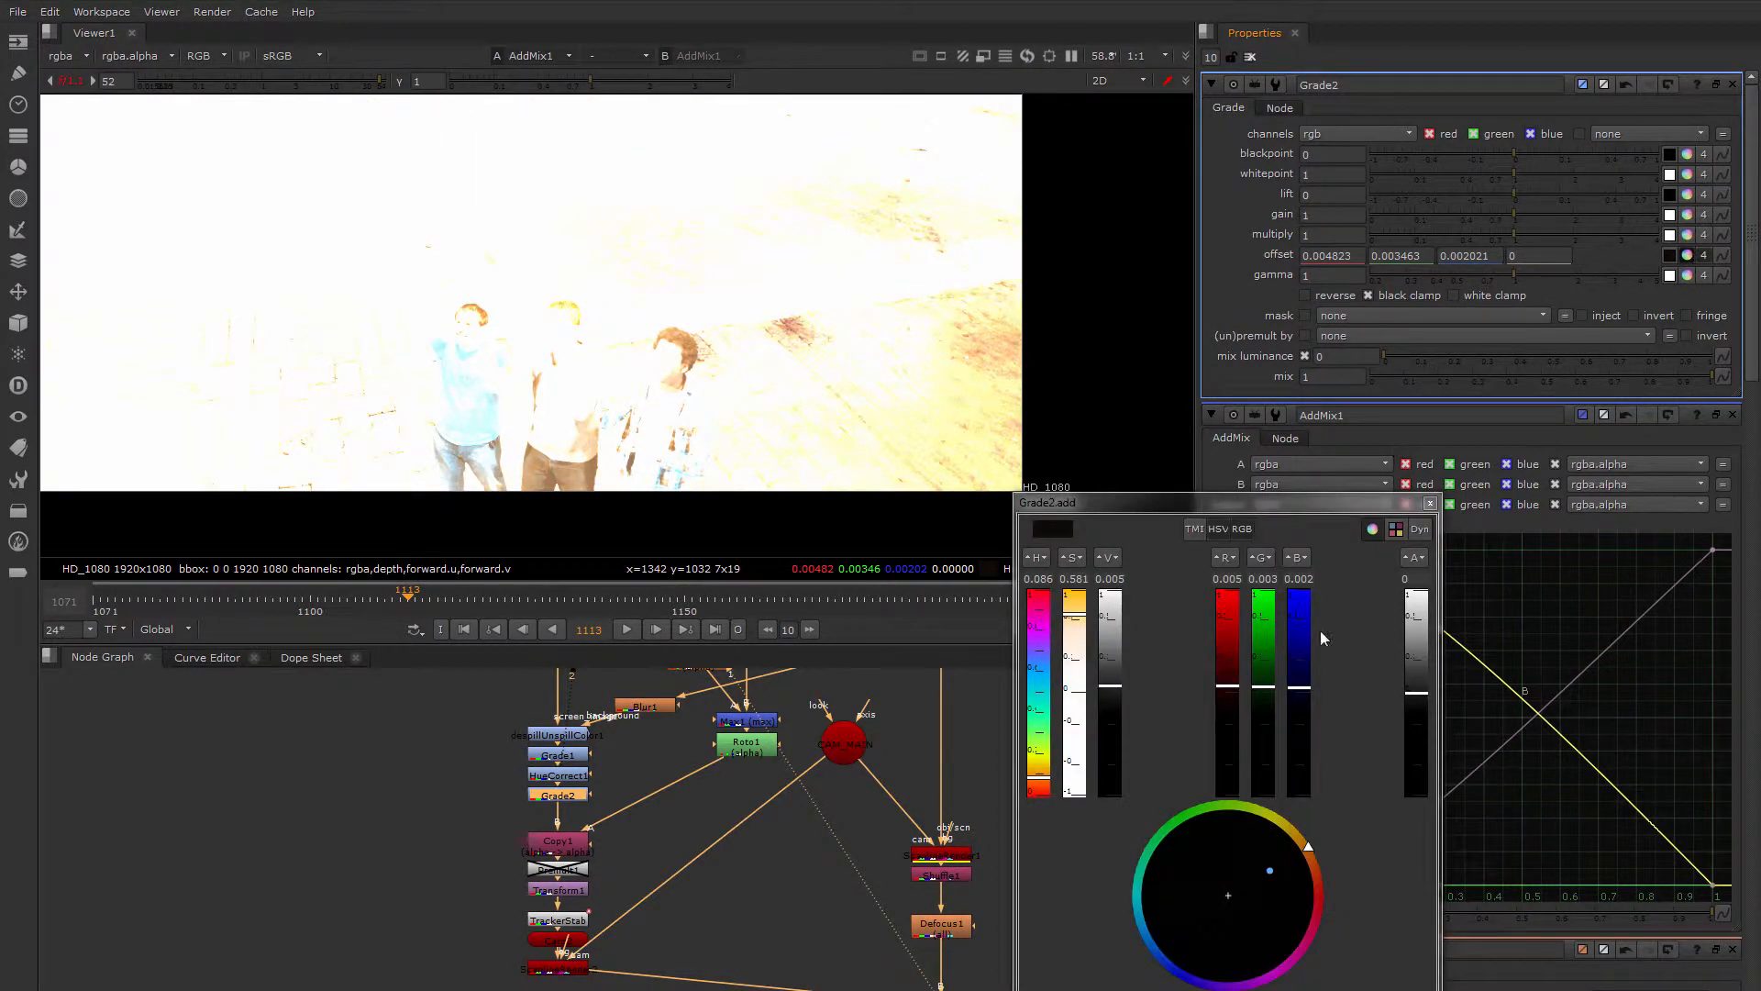
left_click_drag(1303, 690, 1302, 688)
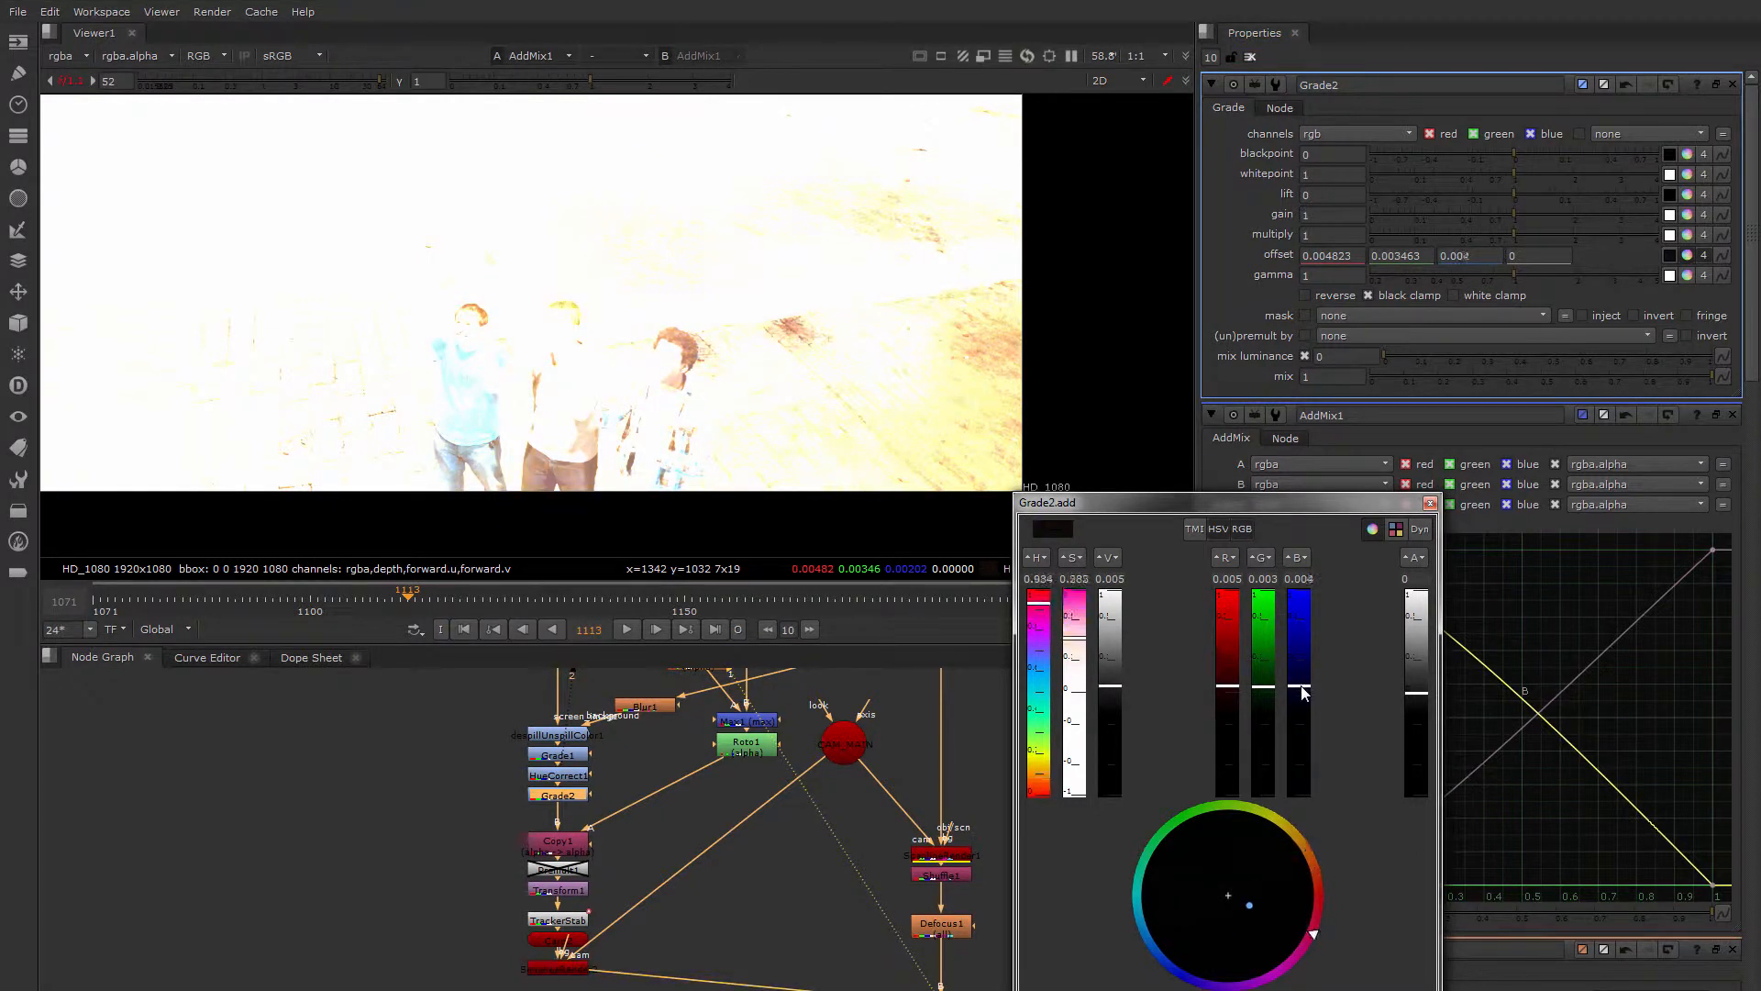
scroll(759, 290, "down", 3)
middle_click_drag(755, 286, 747, 376)
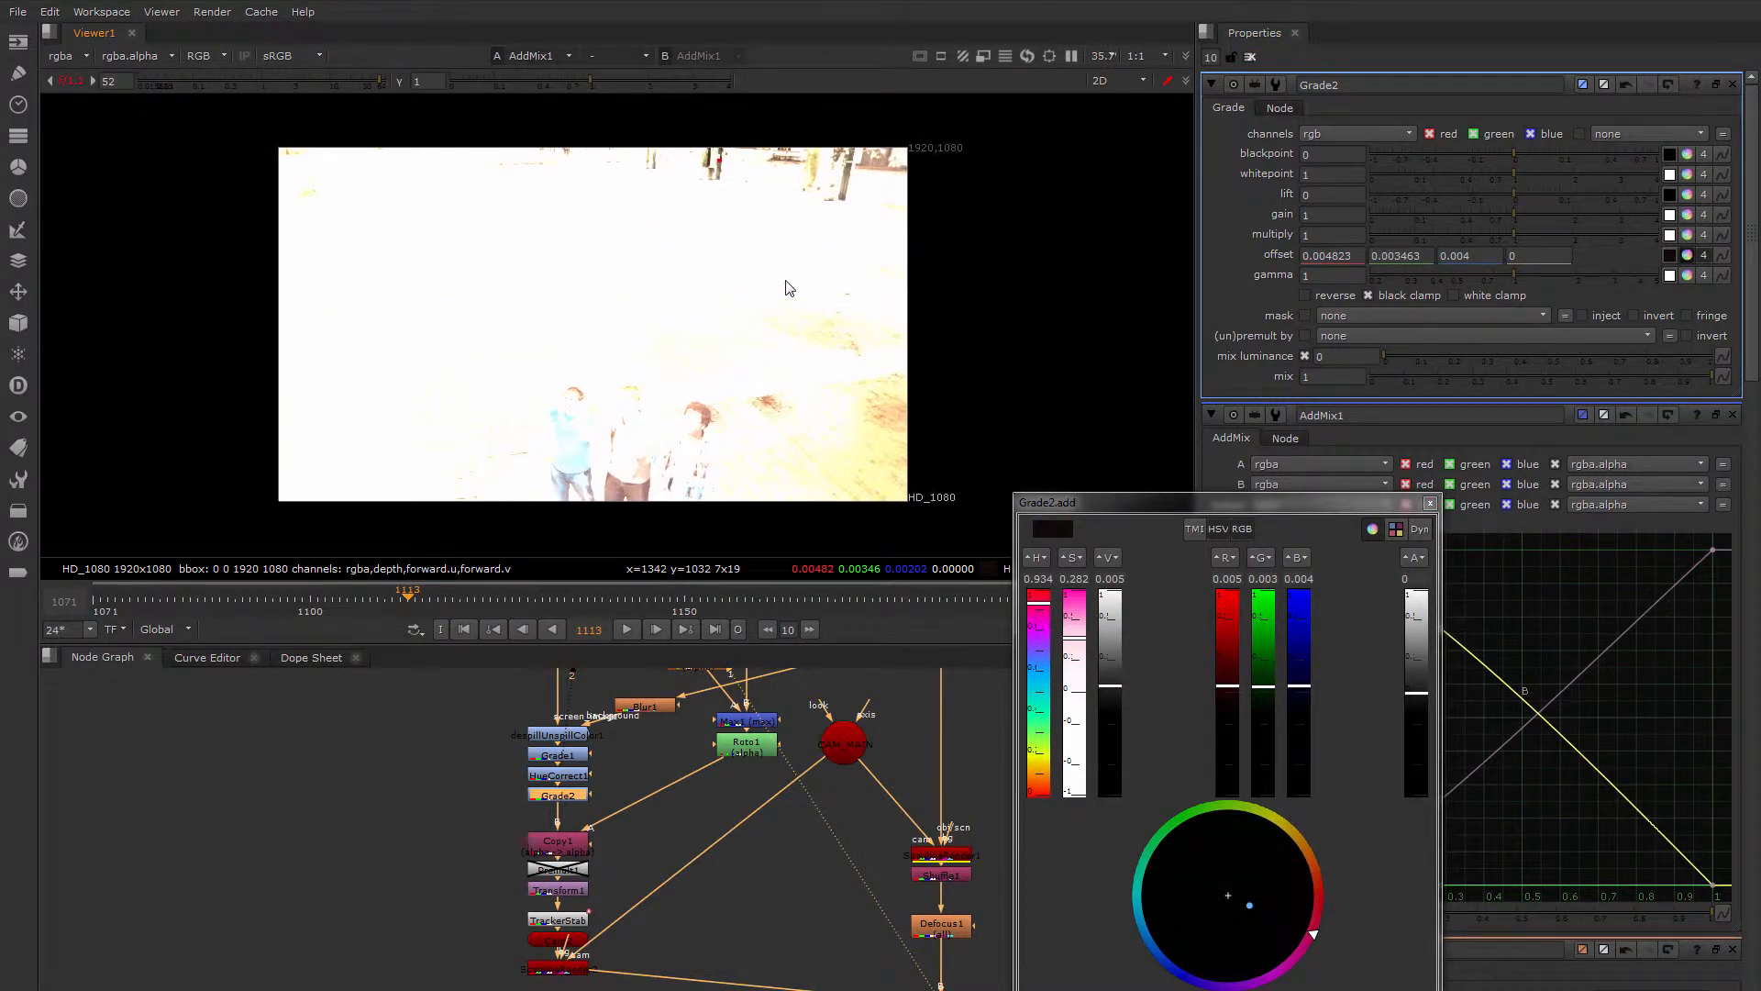
scroll(840, 211, "up", 5)
scroll(863, 166, "up", 2)
middle_click_drag(857, 112, 814, 273)
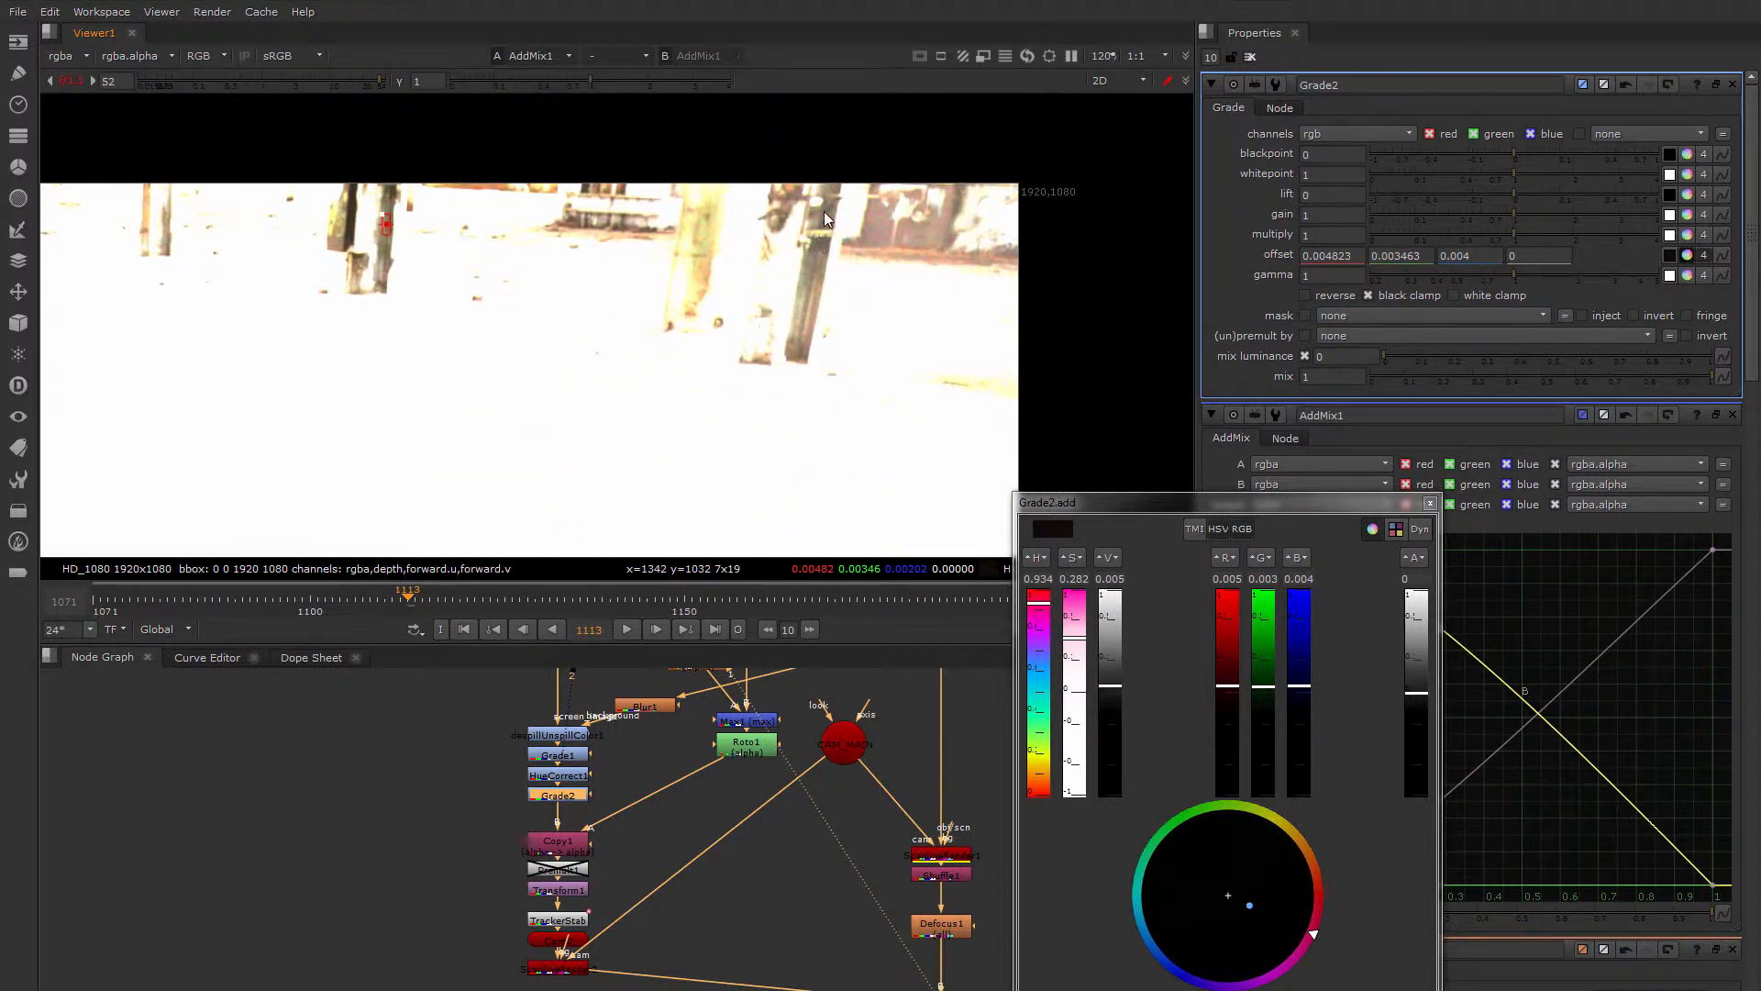
middle_click_drag(538, 278, 854, 364)
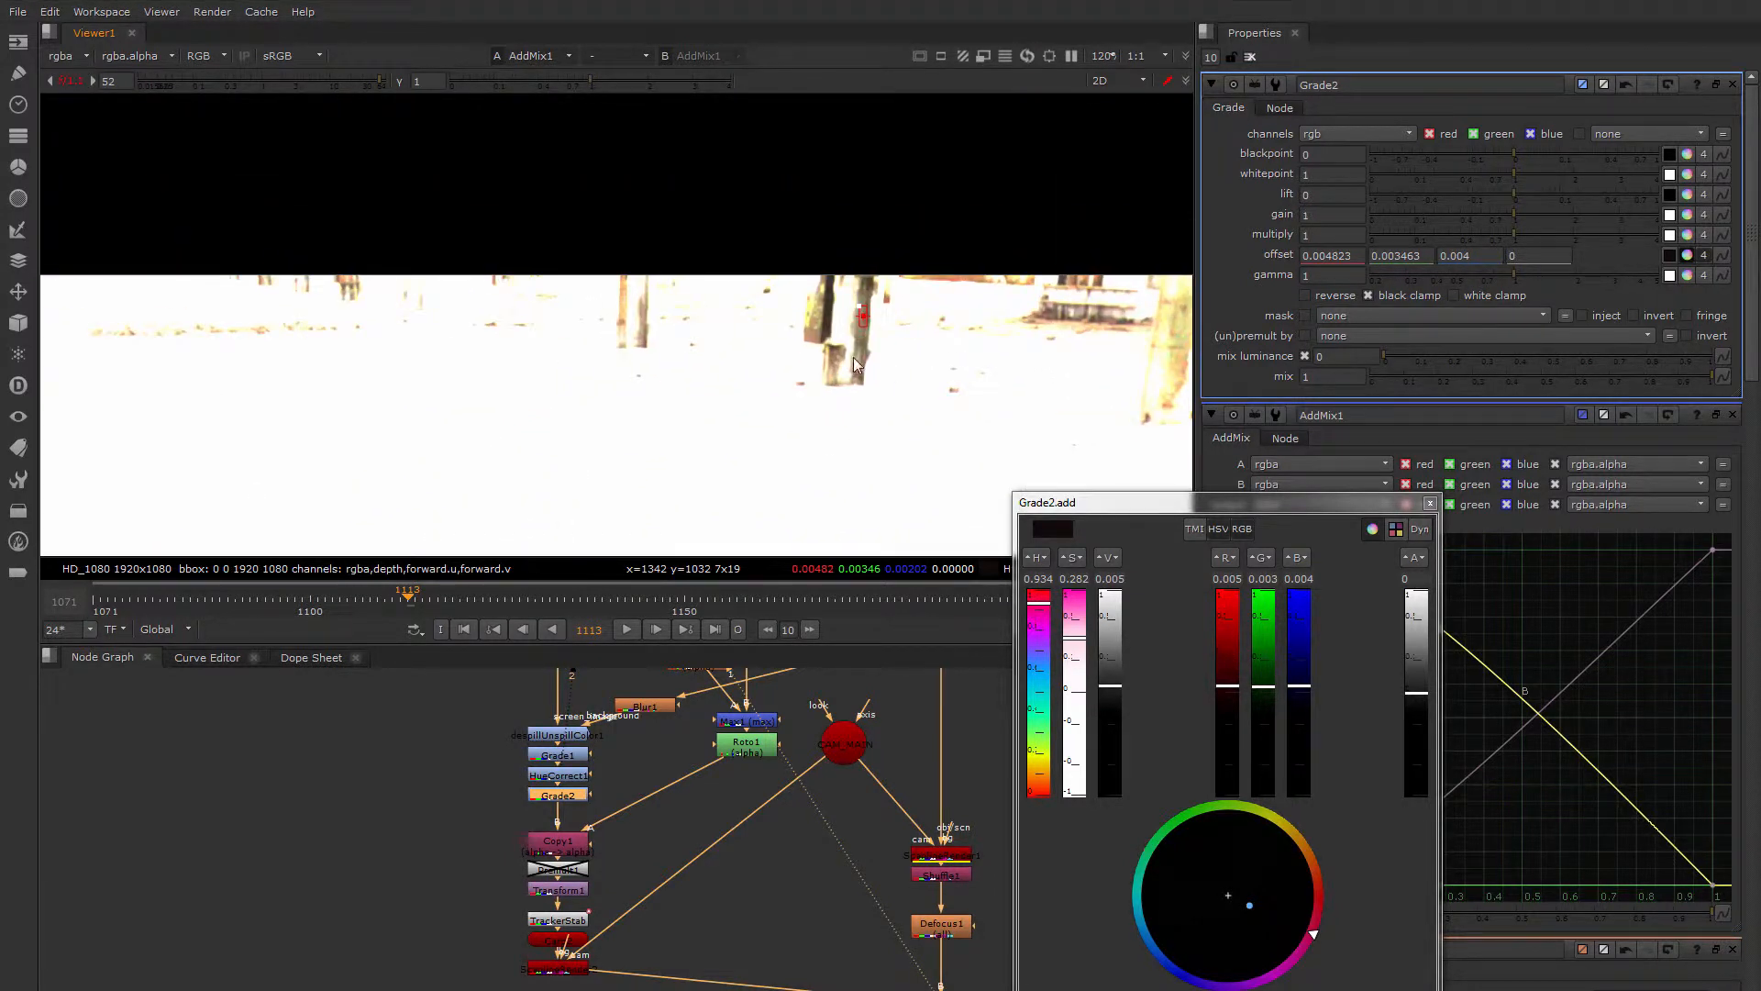
Lower the overall value of Grade2's offset so its components are 0.0011, 0.00079 and 0.000912.
scroll(824, 332, "down", 2)
middle_click_drag(790, 537, 719, 361)
scroll(774, 315, "down", 2)
scroll(732, 275, "down", 1)
middle_click_drag(697, 431, 702, 361)
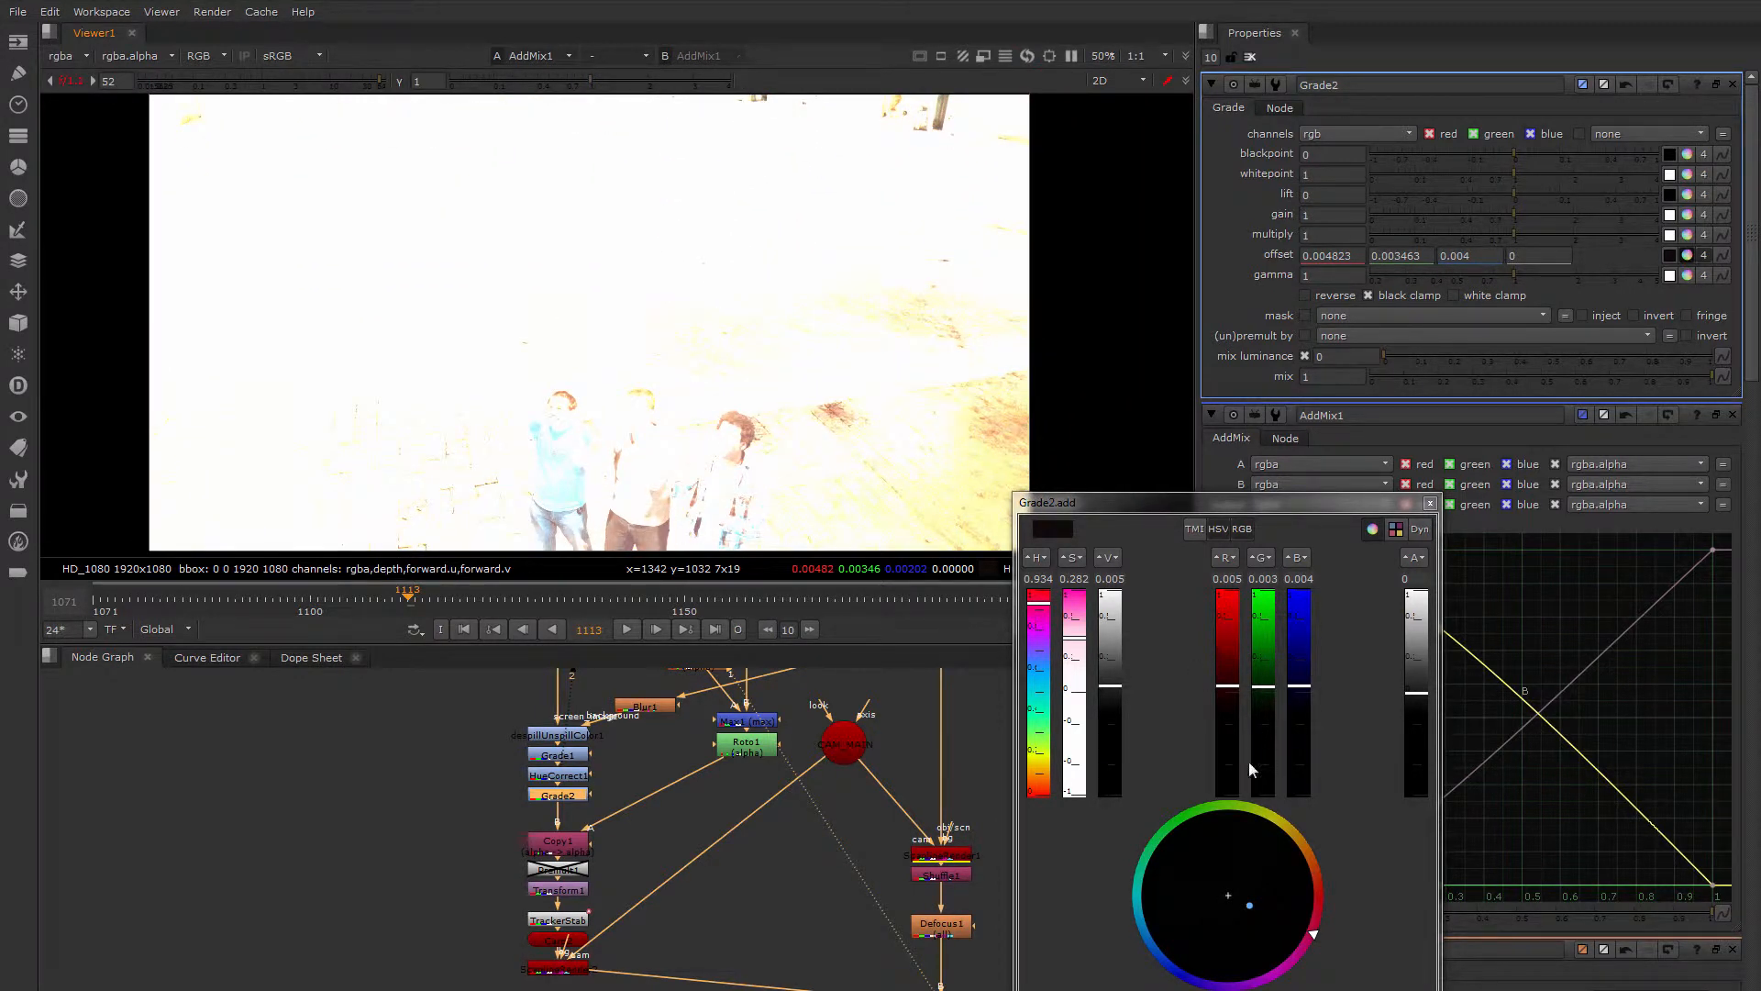
left_click_drag(1113, 691, 1114, 693)
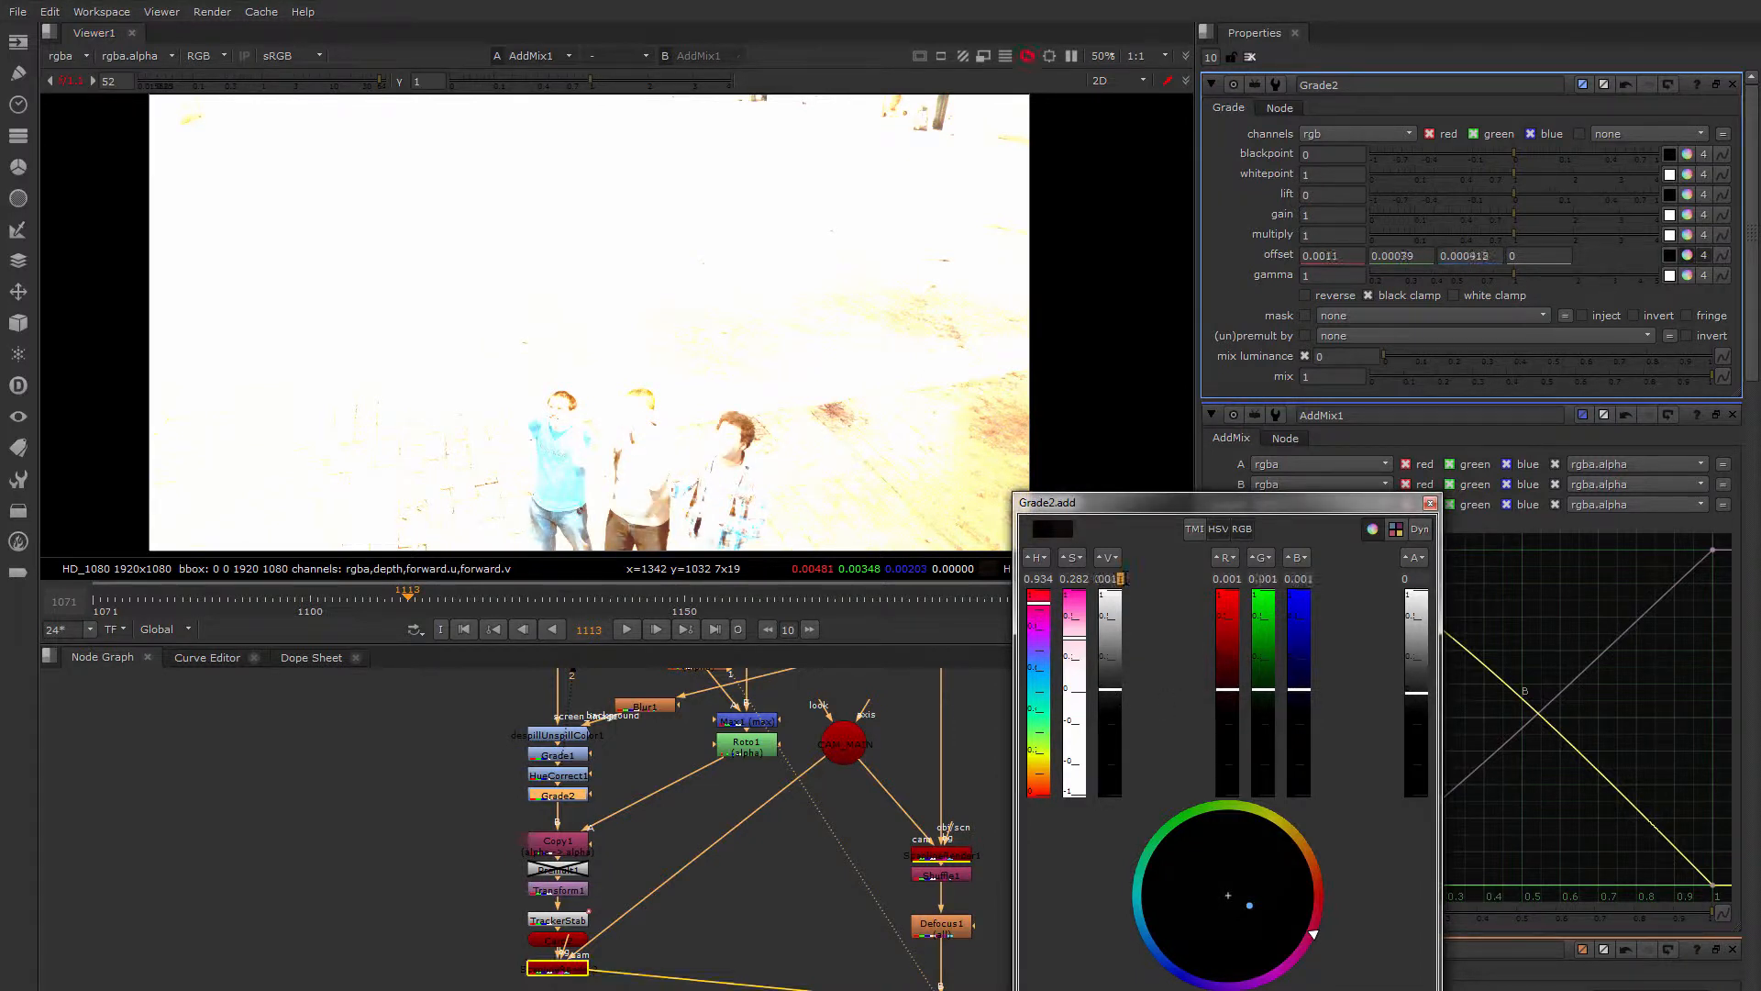
type("1")
Set the blue component of Grade2's offset to 0.0022 while comparing the men with the posts.
middle_click_drag(884, 348, 815, 422)
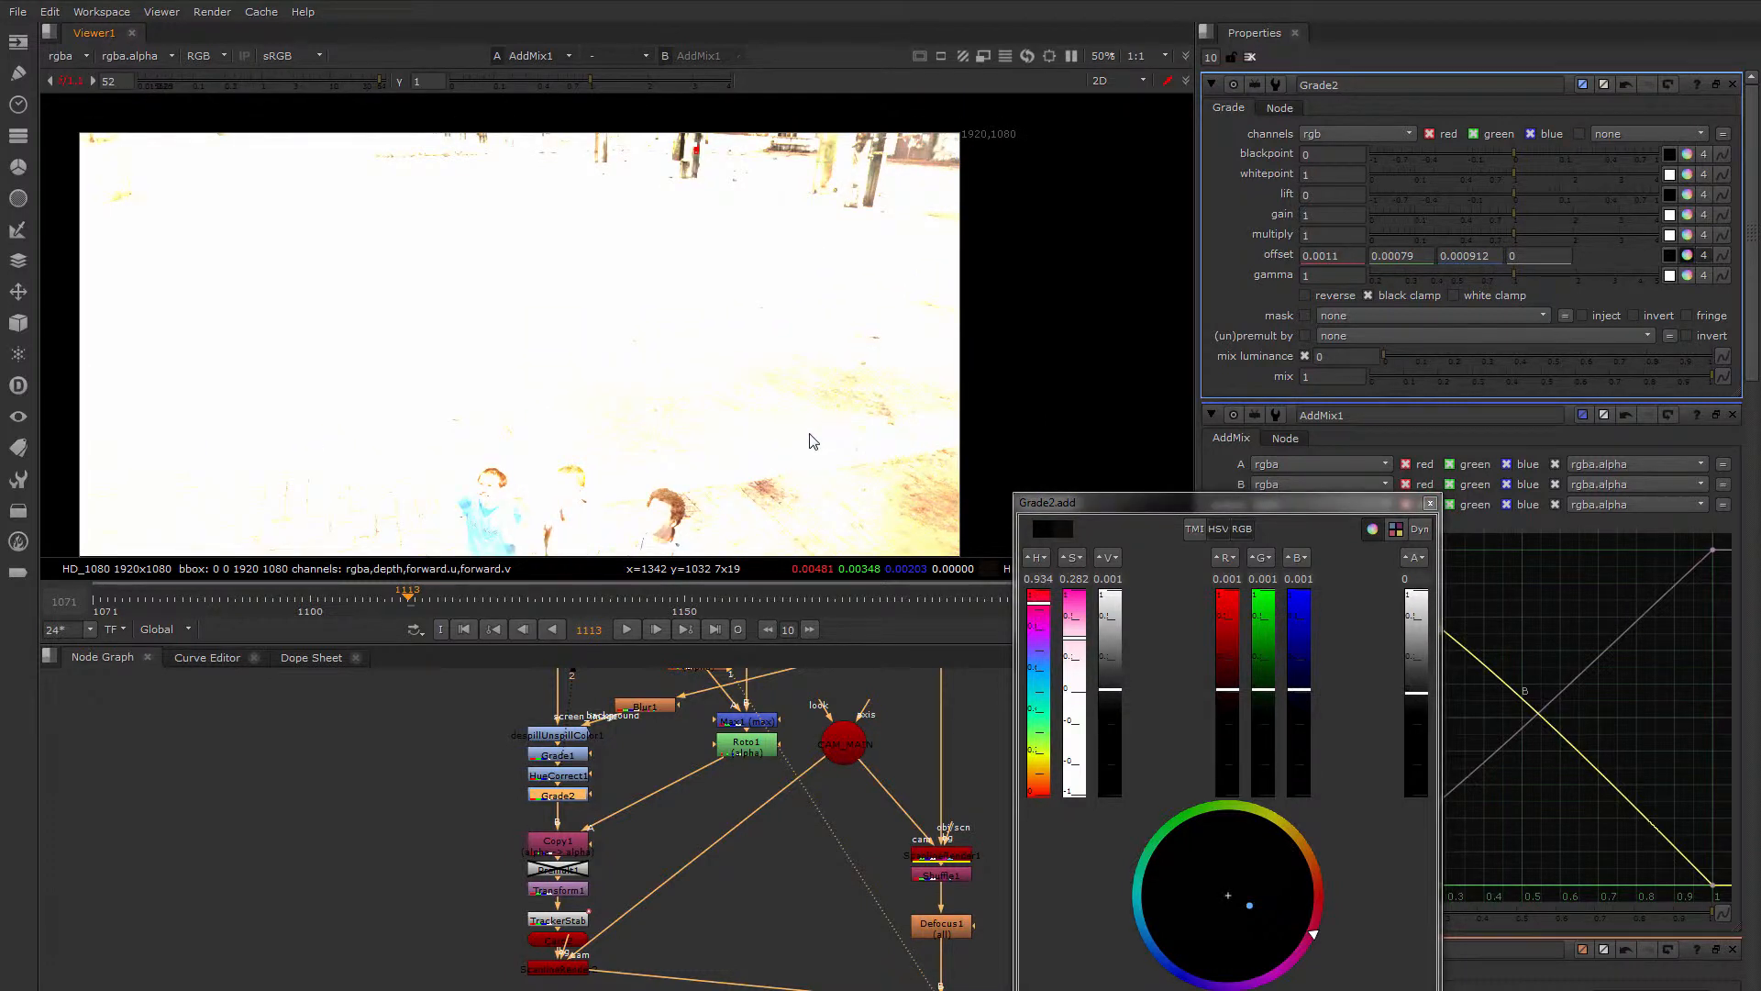
scroll(806, 367, "down", 3)
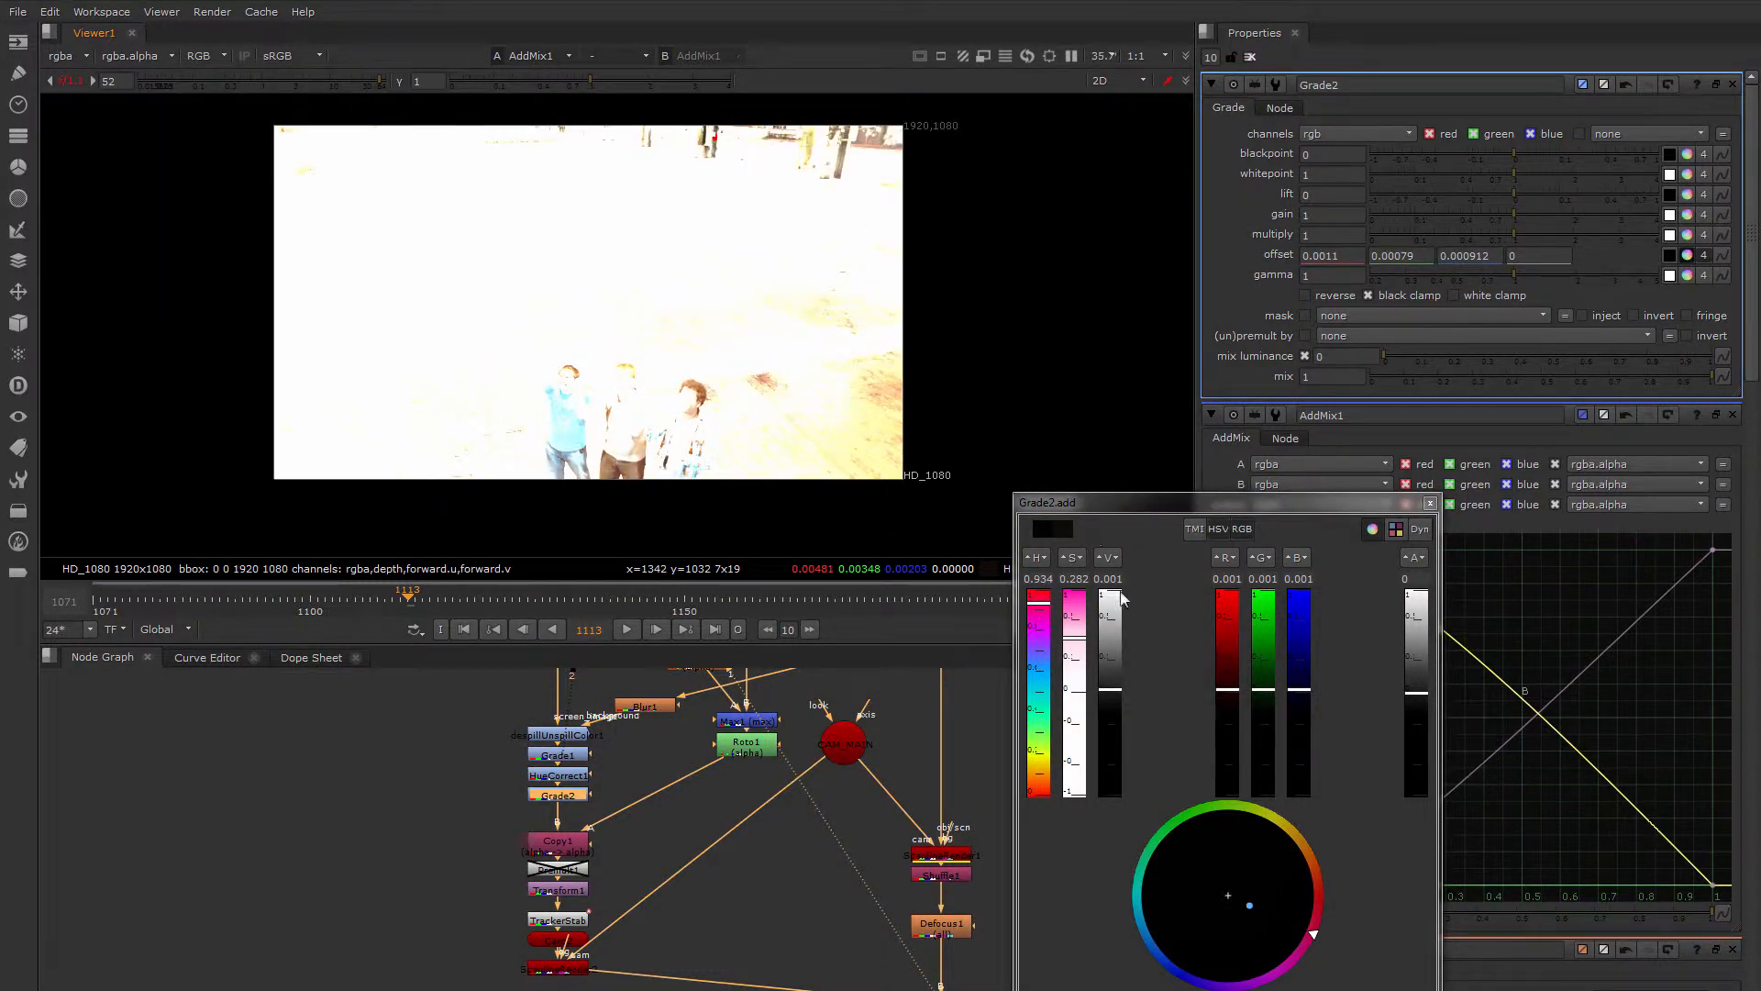
left_click(1314, 579)
key("Up")
key("Up")
key("Up")
key("Up")
key("Up")
key("Up")
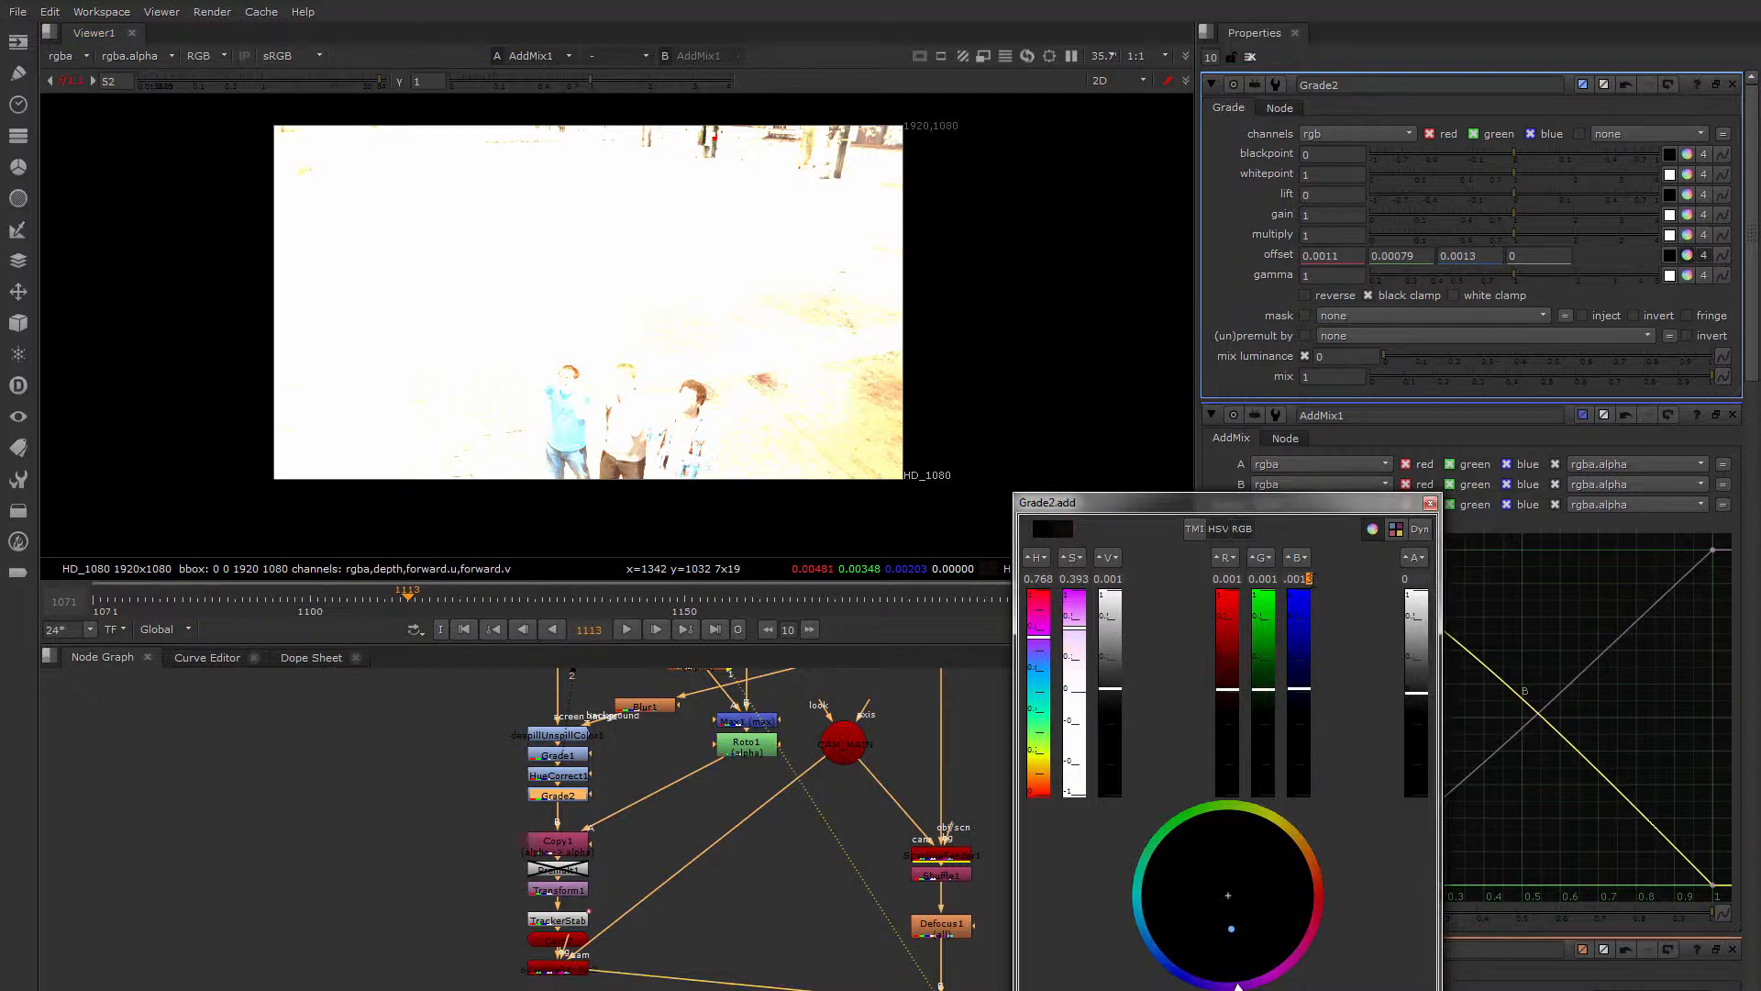
key("Up")
key("Up")
key("Up")
key("Up")
key("Up")
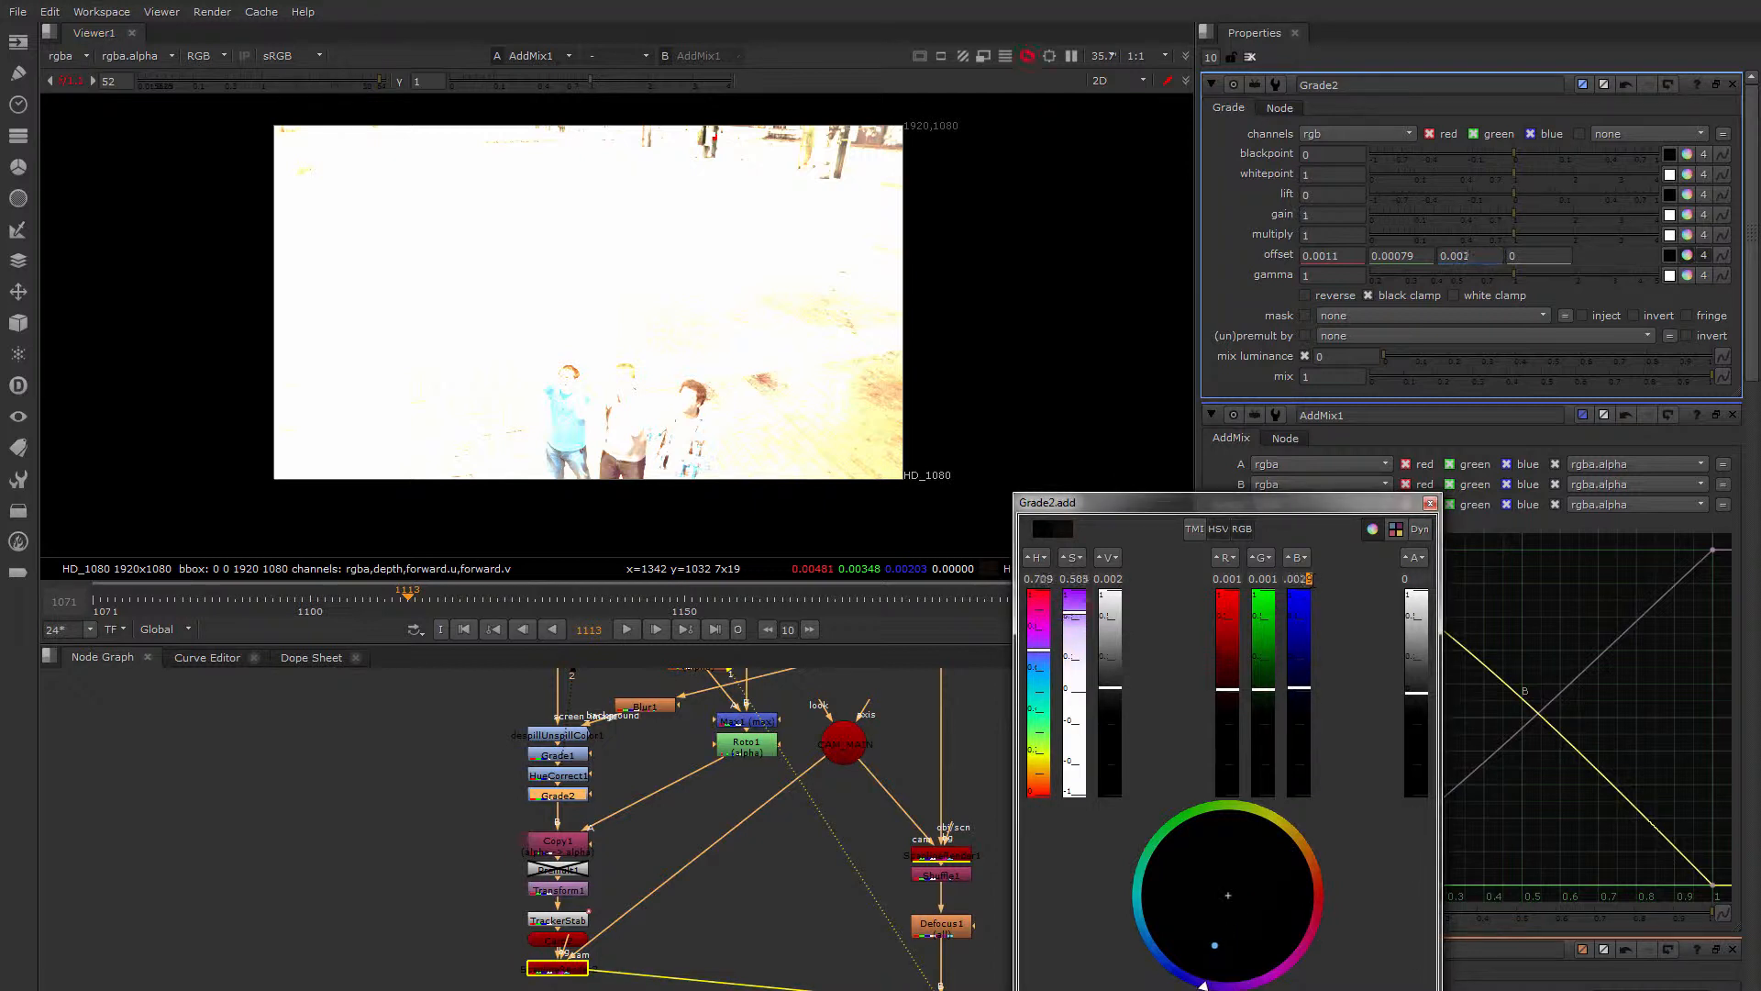
key("Up")
key("Up")
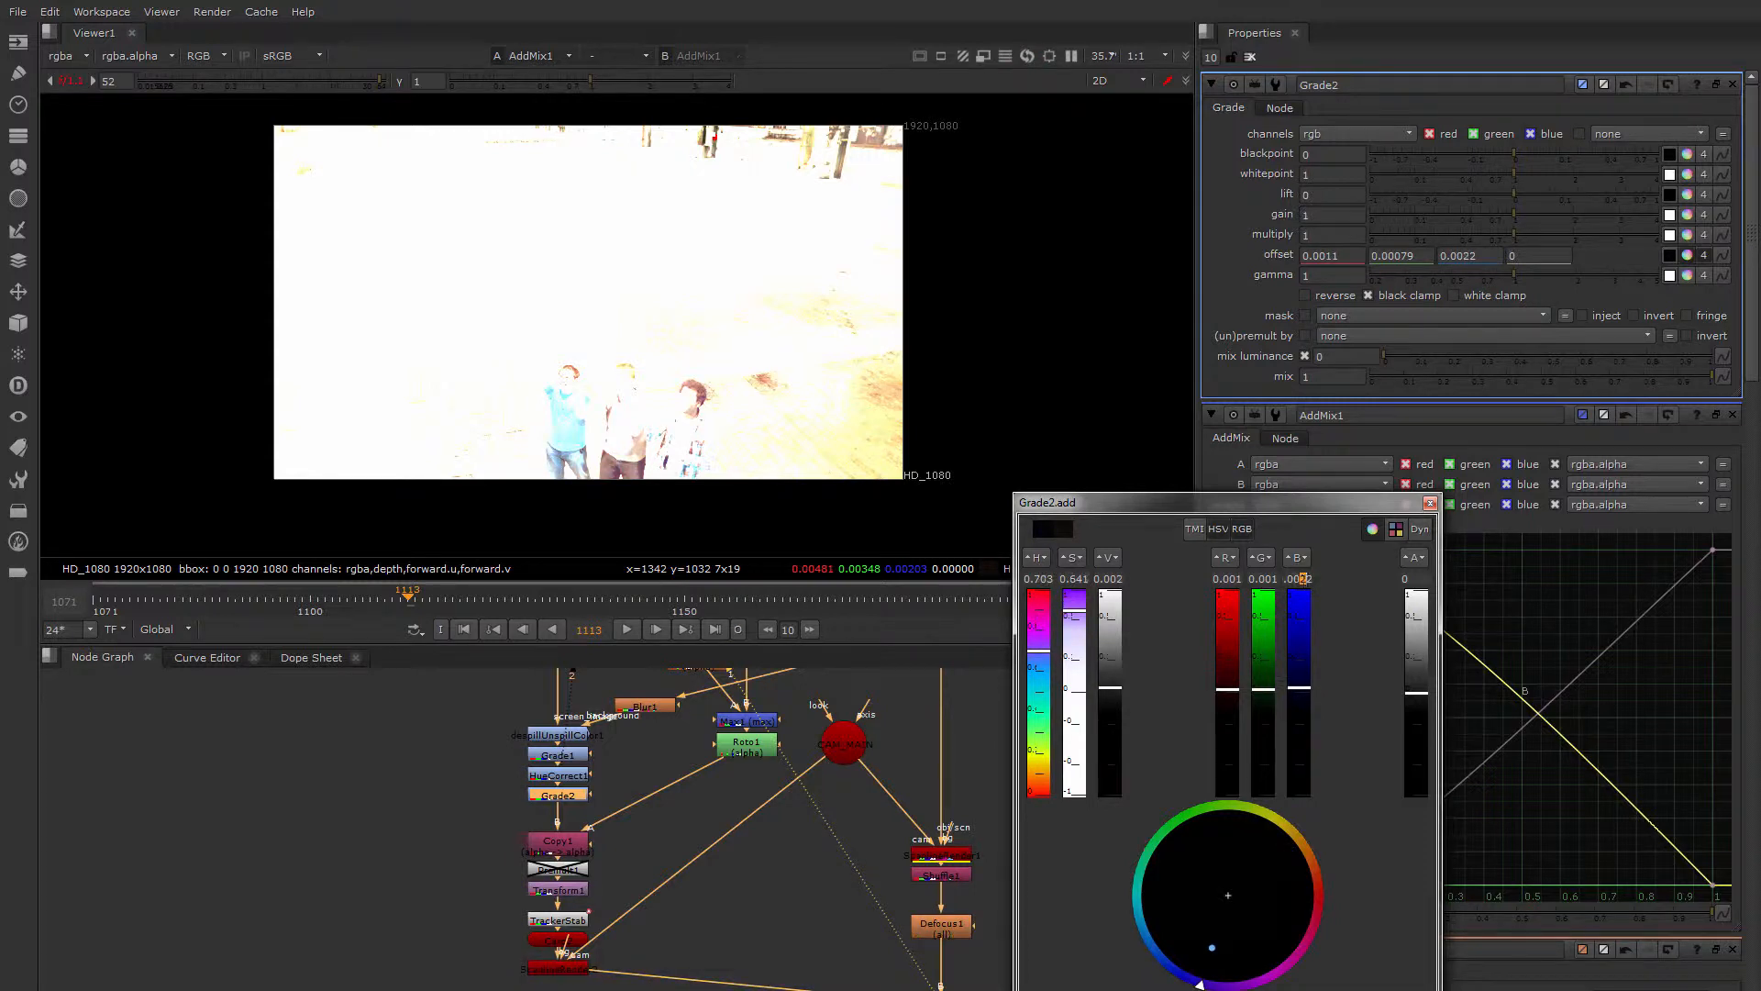
Set Grade2's green offset to 0.0016, then reduce the overall offset value to 0.00055, 0.0008, 0.0011.
left_click(1274, 579)
key("Up")
key("Down")
key("Down")
key("Down")
key("Down")
scroll(715, 307, "up", 2)
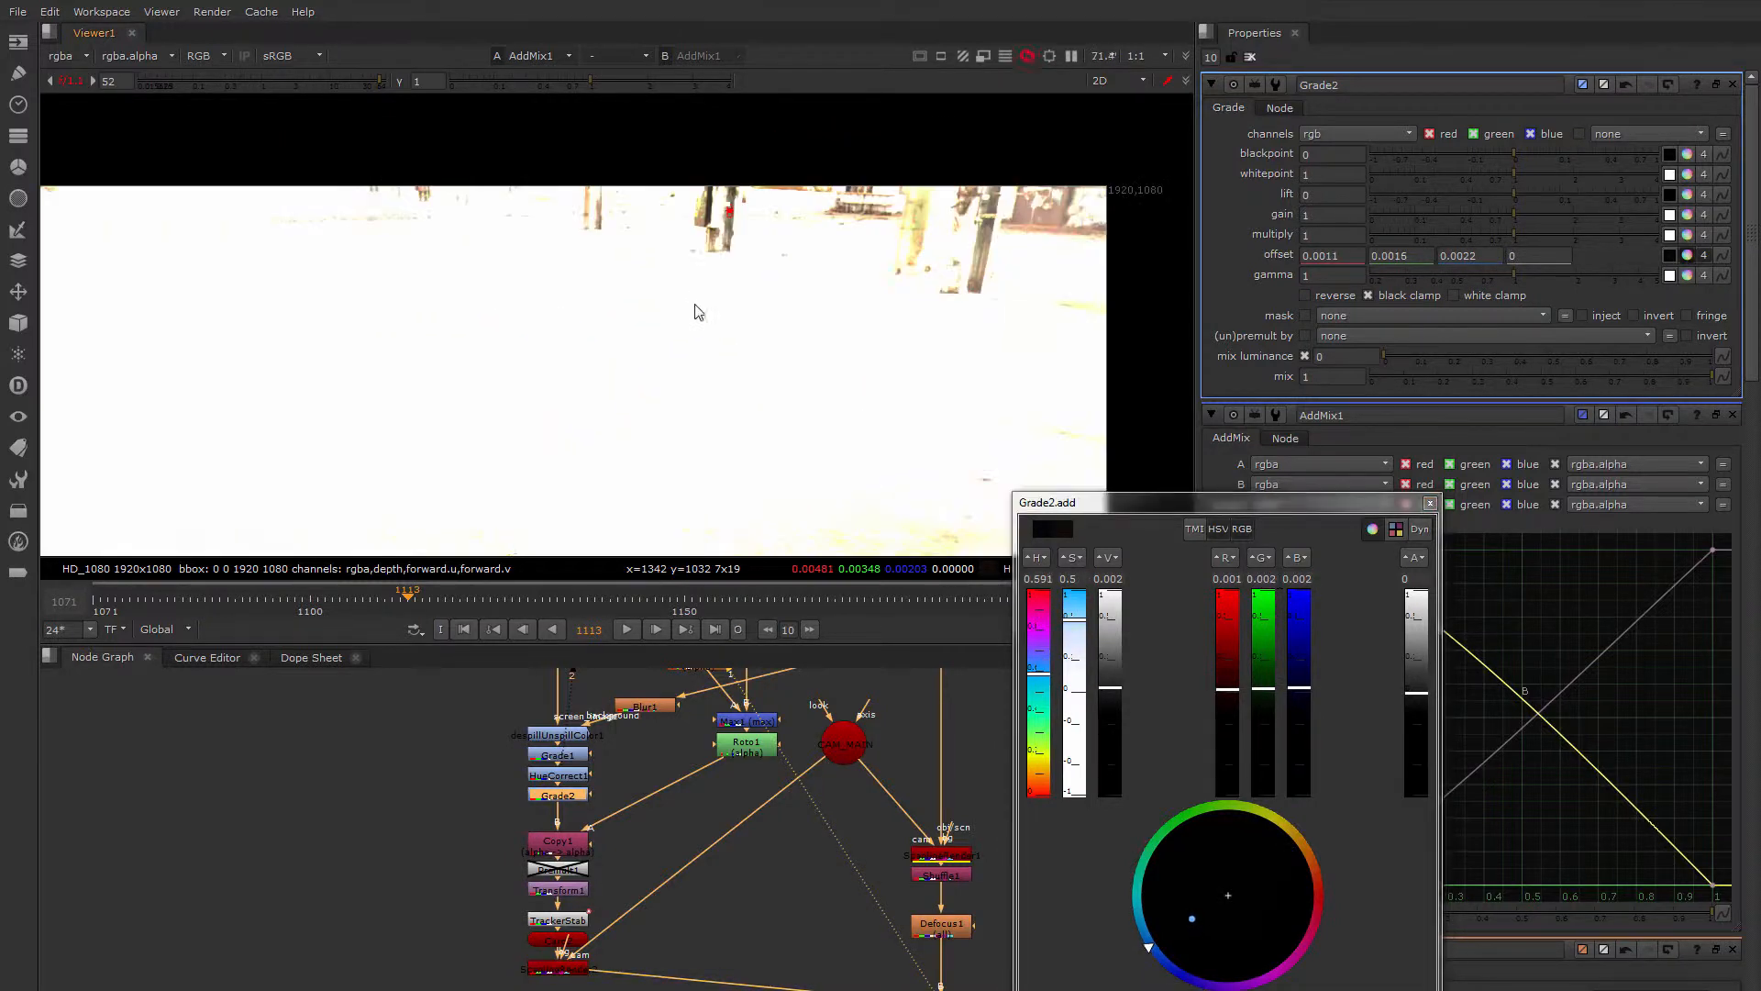
left_click_drag(1110, 688, 1110, 689)
middle_click_drag(852, 235, 761, 362)
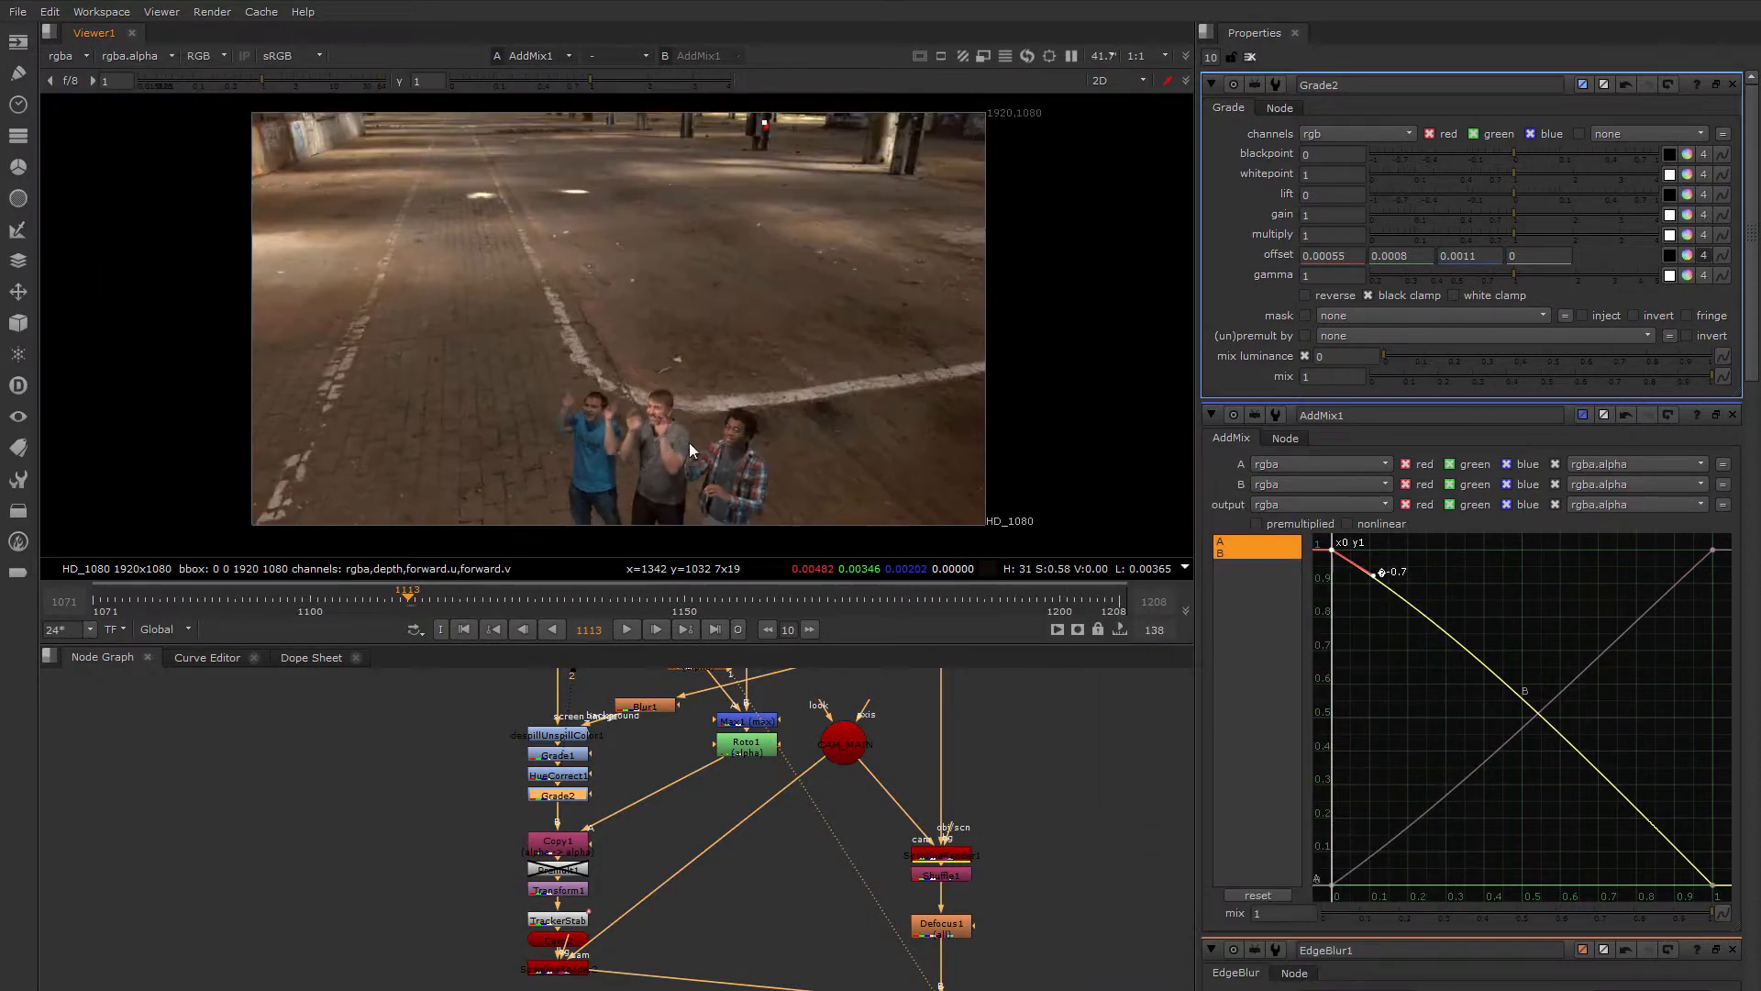
Raise the viewer gamma to 4 to check the men's dark tones against the background, then reset the gamma to 1.
left_click_drag(649, 83, 738, 95)
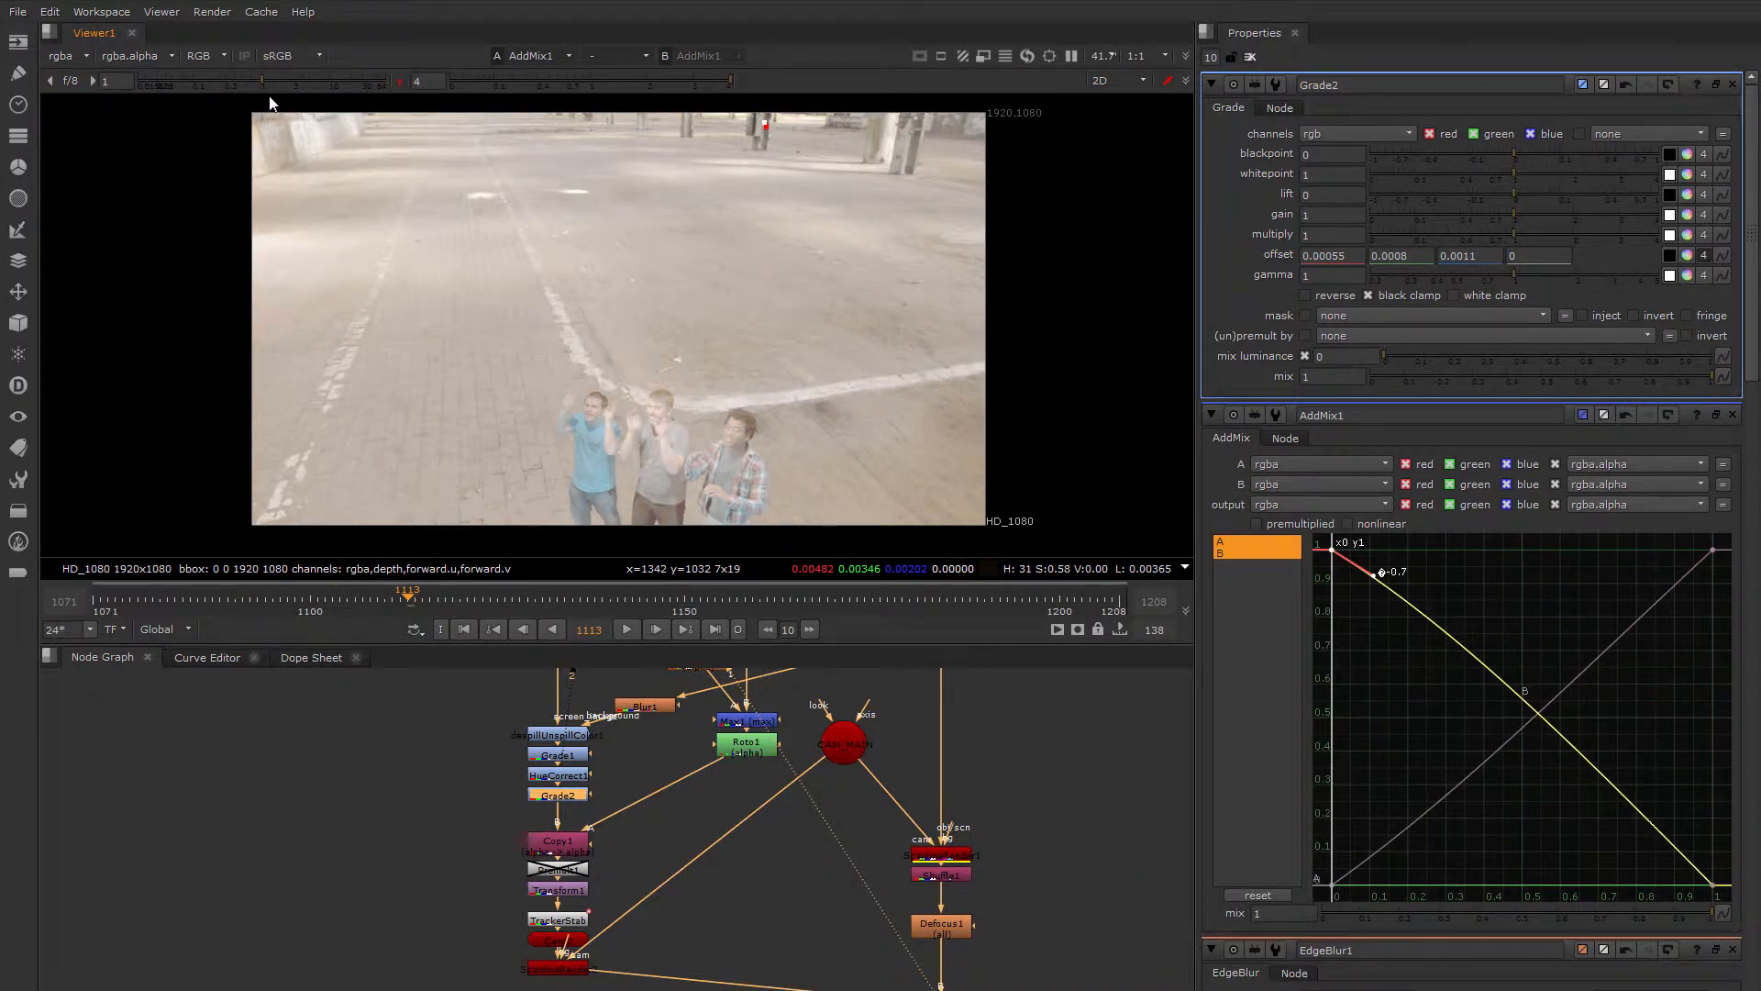
left_click(400, 82)
middle_click_drag(788, 308, 680, 334)
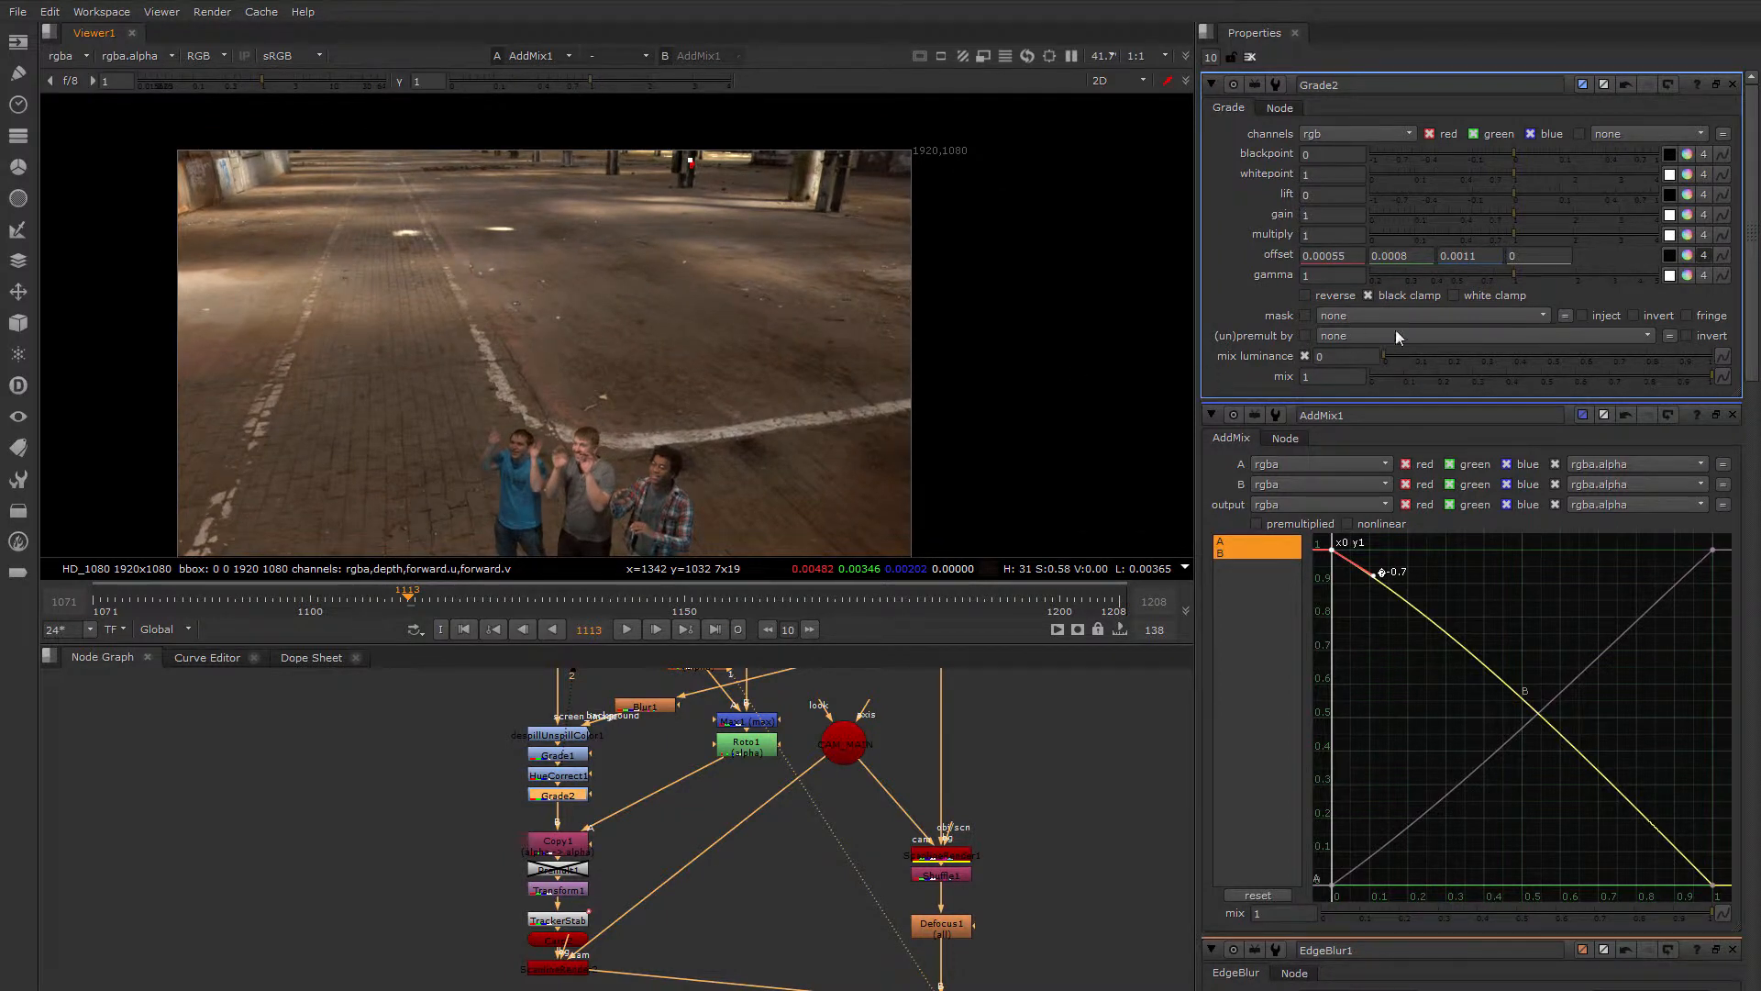
Set Grade2's gamma to 1.1 and its gain to 0.84 to balance the men's brightness with the floor.
left_click_drag(1513, 277, 1522, 275)
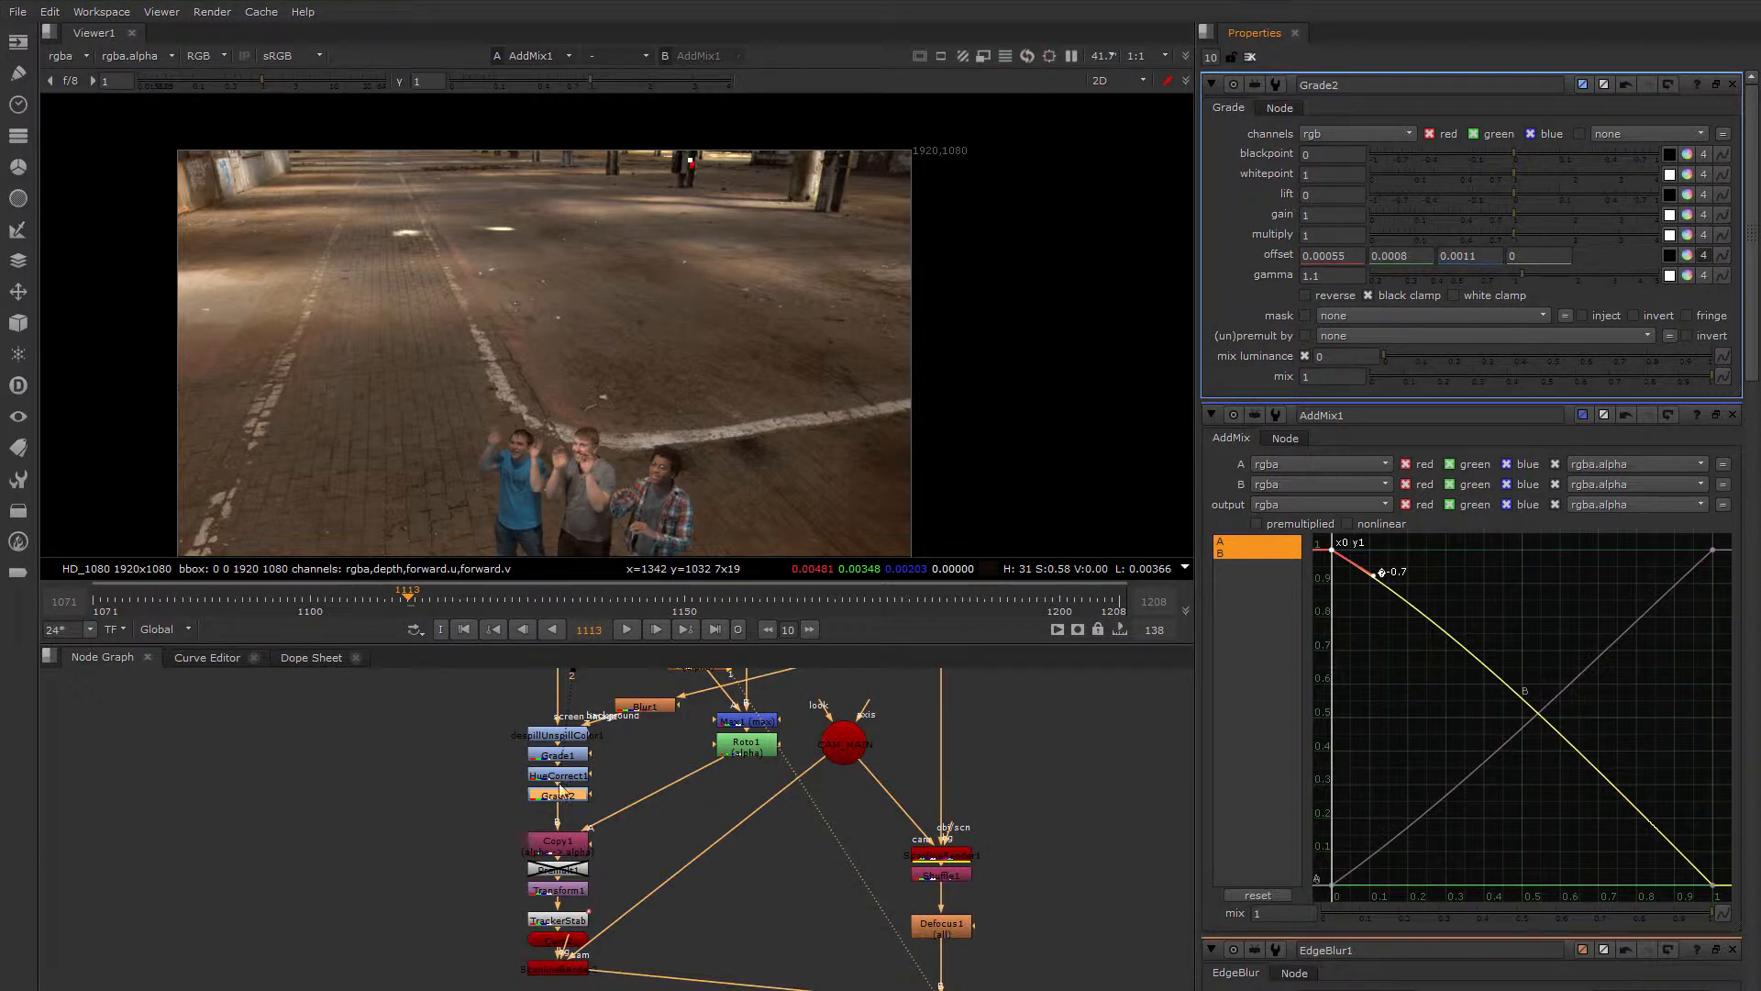
scroll(565, 791, "up", 2)
left_click_drag(1515, 214, 1510, 212)
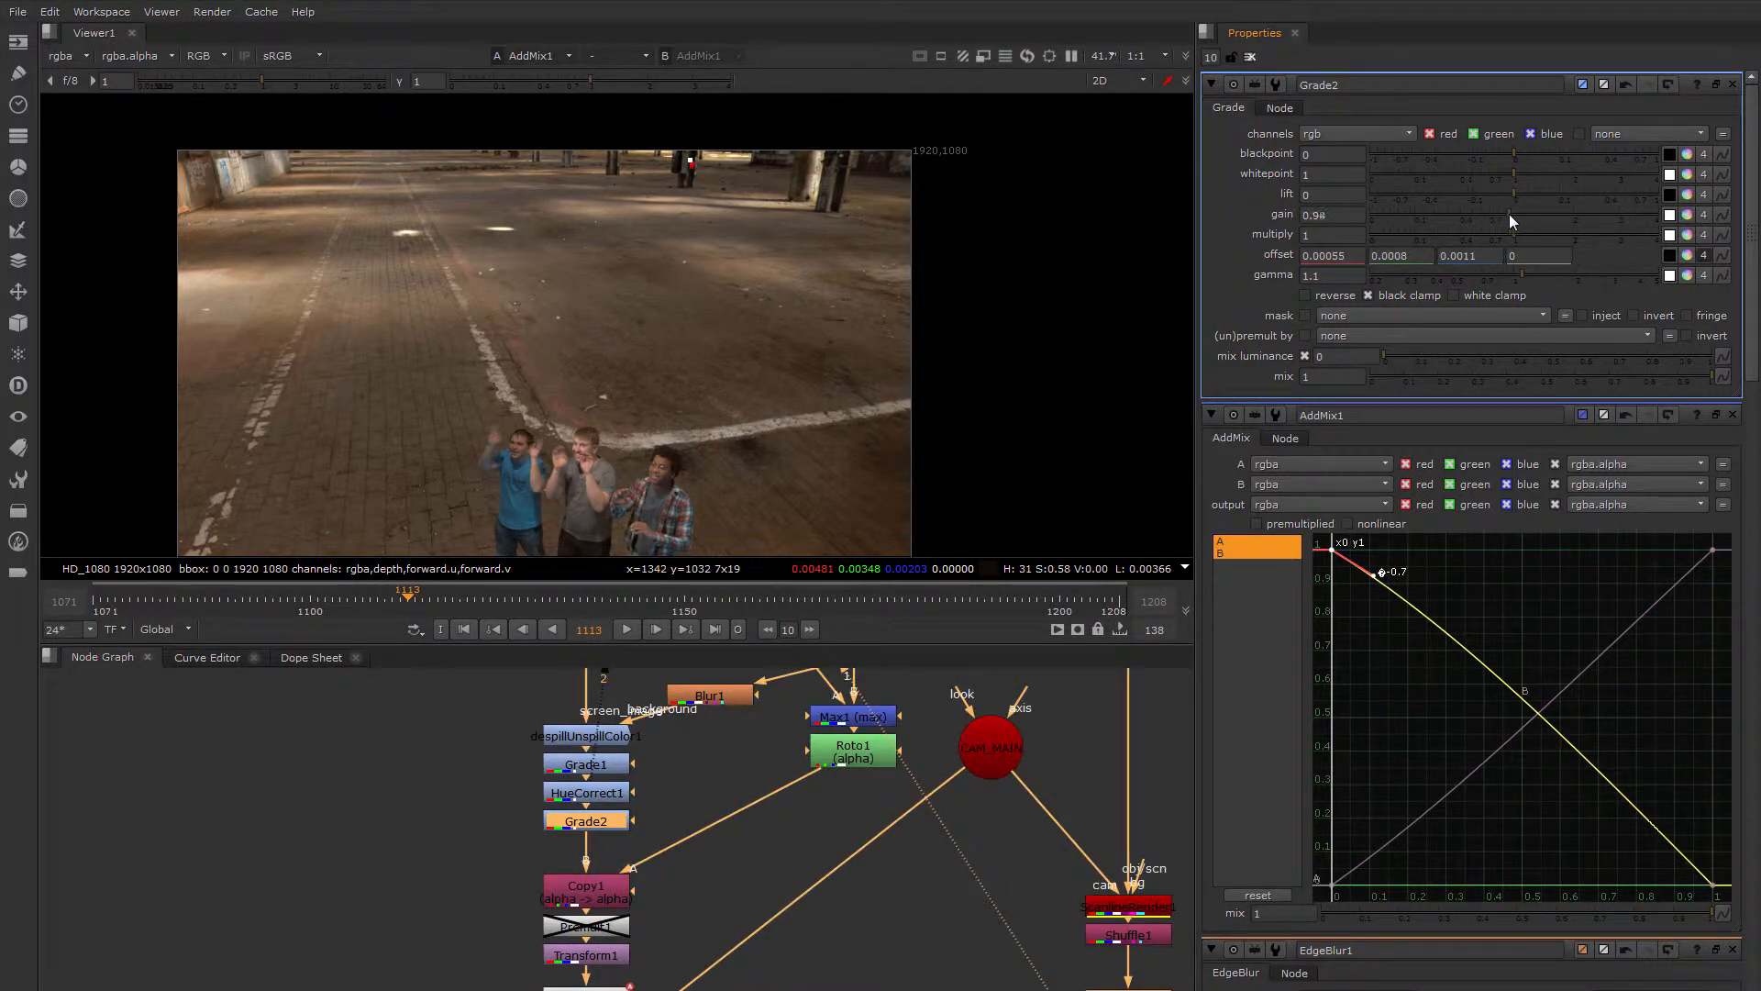
middle_click_drag(645, 437, 735, 330)
scroll(735, 330, "up", 3)
scroll(714, 362, "down", 3)
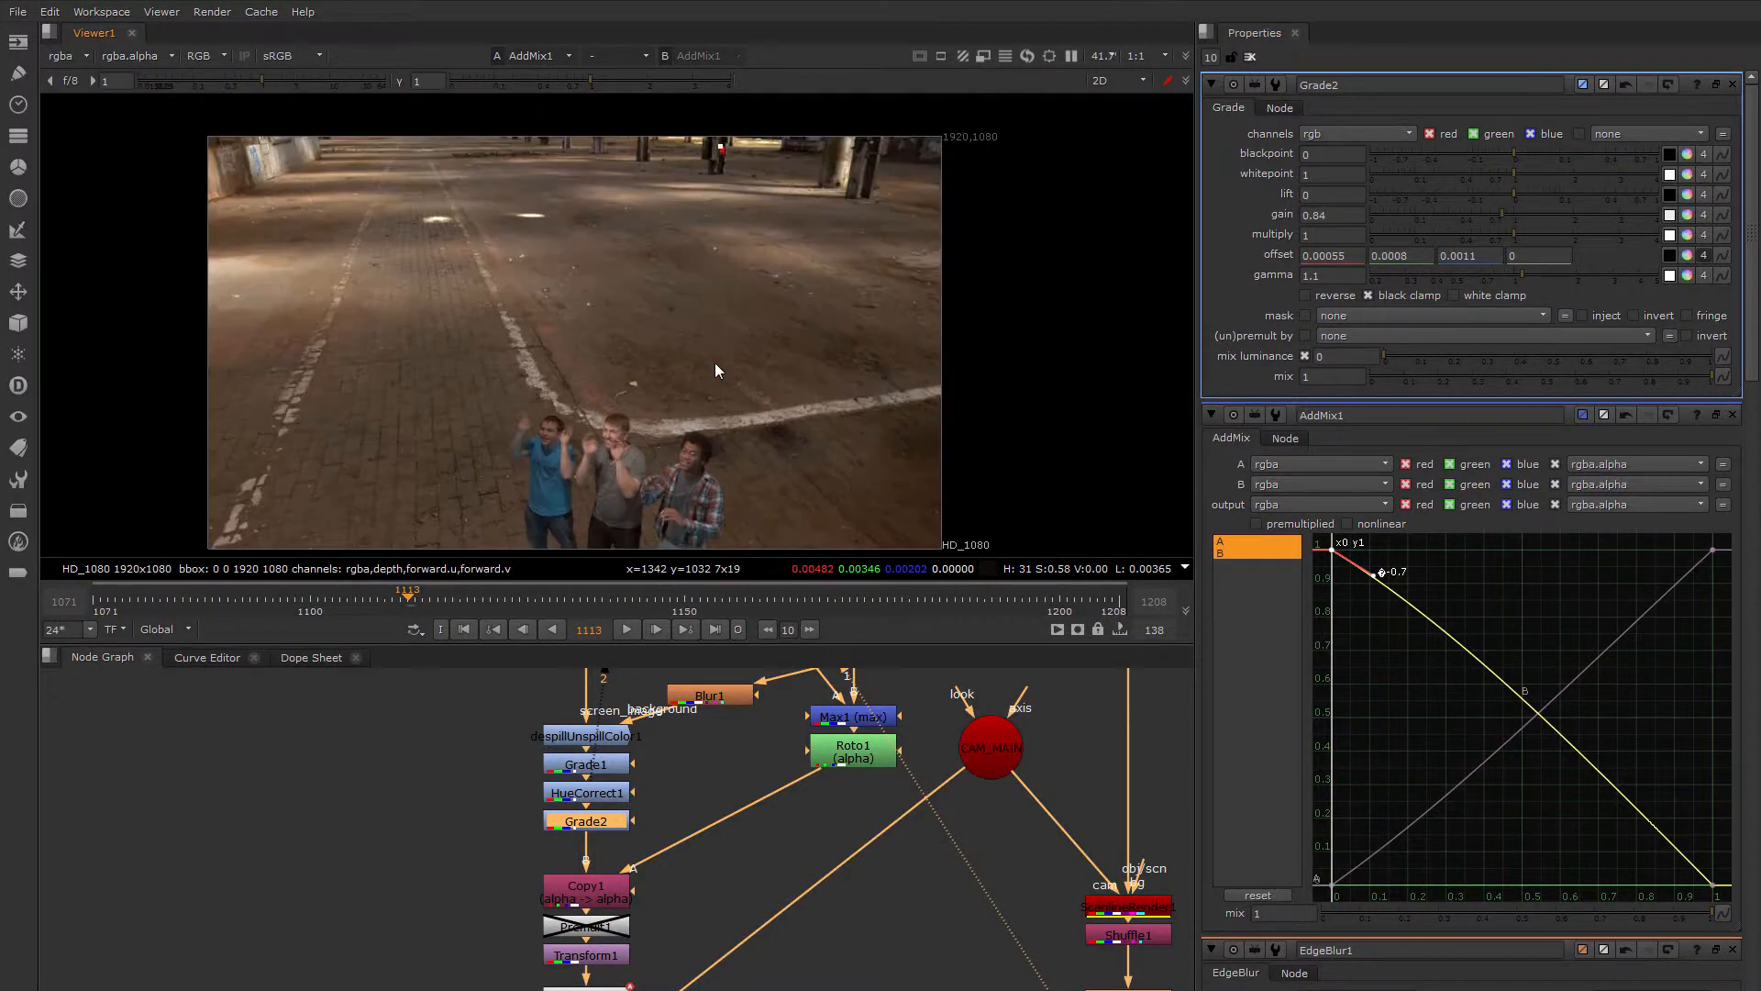
scroll(713, 367, "up", 1)
Set Grade2's gamma to 1.07 and check the men against the background at close range.
left_click(1325, 276)
scroll(1326, 275, "down", 3)
middle_click_drag(707, 429, 774, 360)
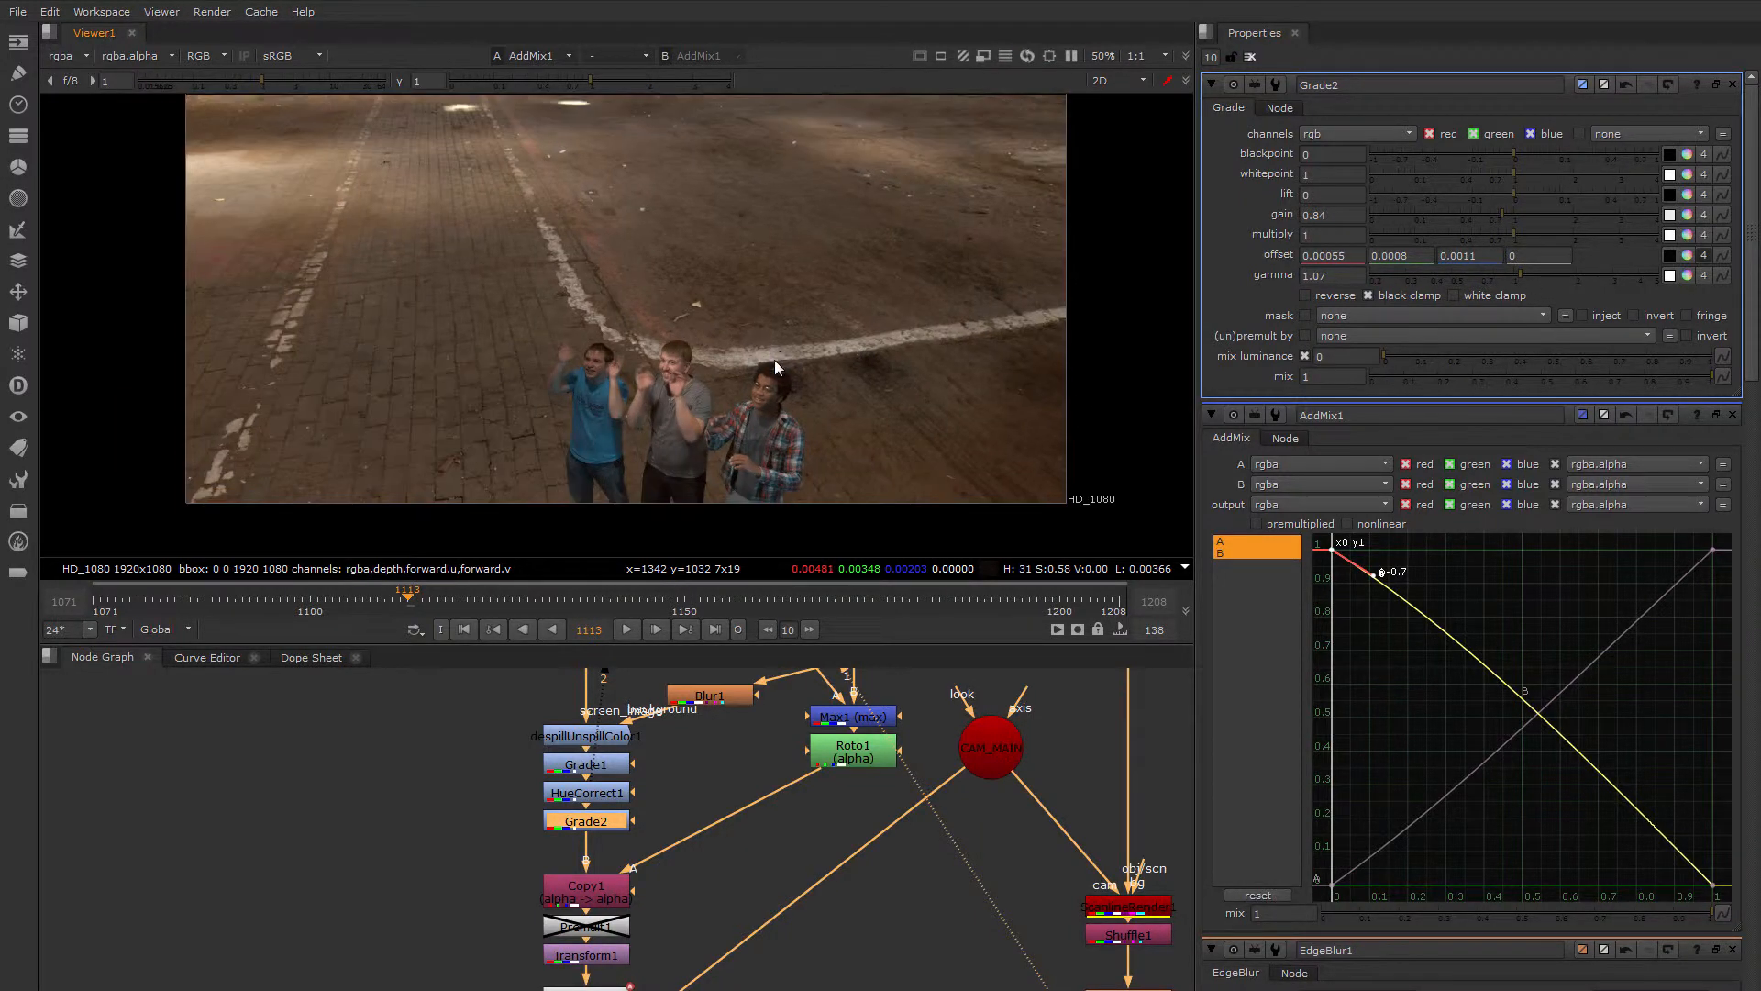
scroll(794, 365, "up", 4)
scroll(844, 429, "down", 1)
middle_click_drag(861, 413, 912, 358)
scroll(872, 385, "down", 3)
Open Defocus1 on the background branch and set its defocus to 0.85, checking the background's softness around the men.
middle_click_drag(945, 843, 801, 714)
double_click(984, 876)
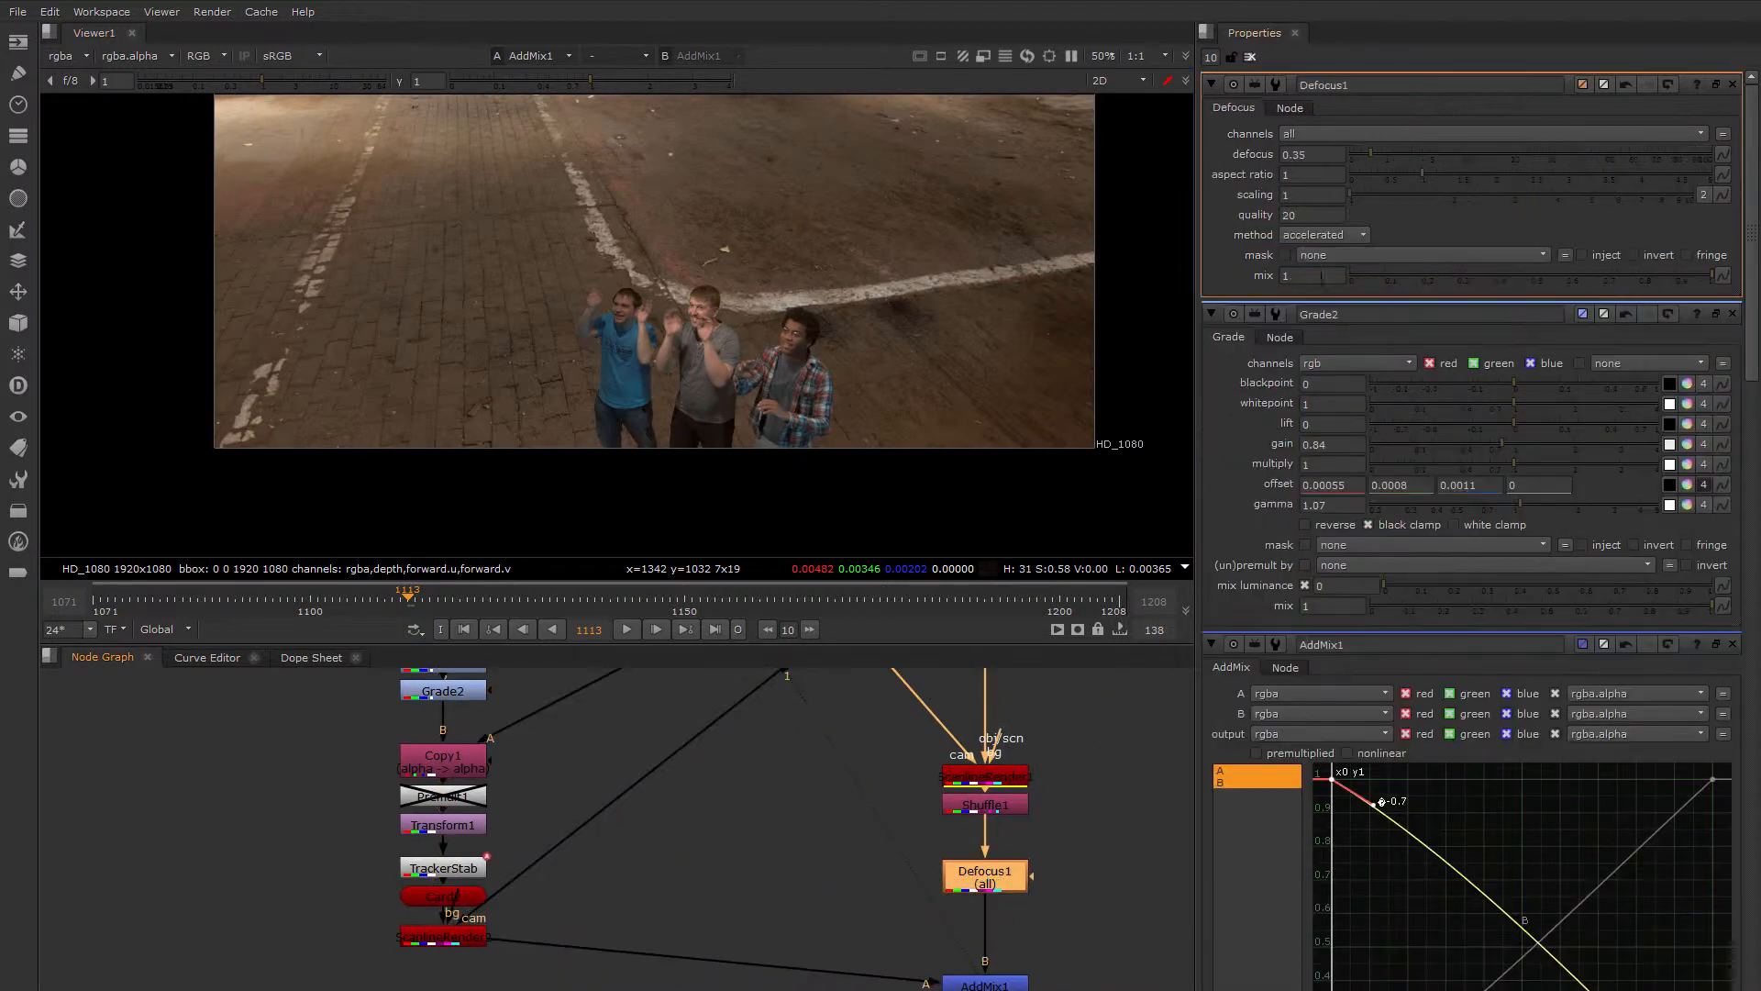
left_click_drag(1379, 158, 1383, 157)
scroll(845, 344, "up", 7)
scroll(448, 333, "down", 2)
scroll(729, 333, "down", 4)
scroll(734, 348, "down", 2)
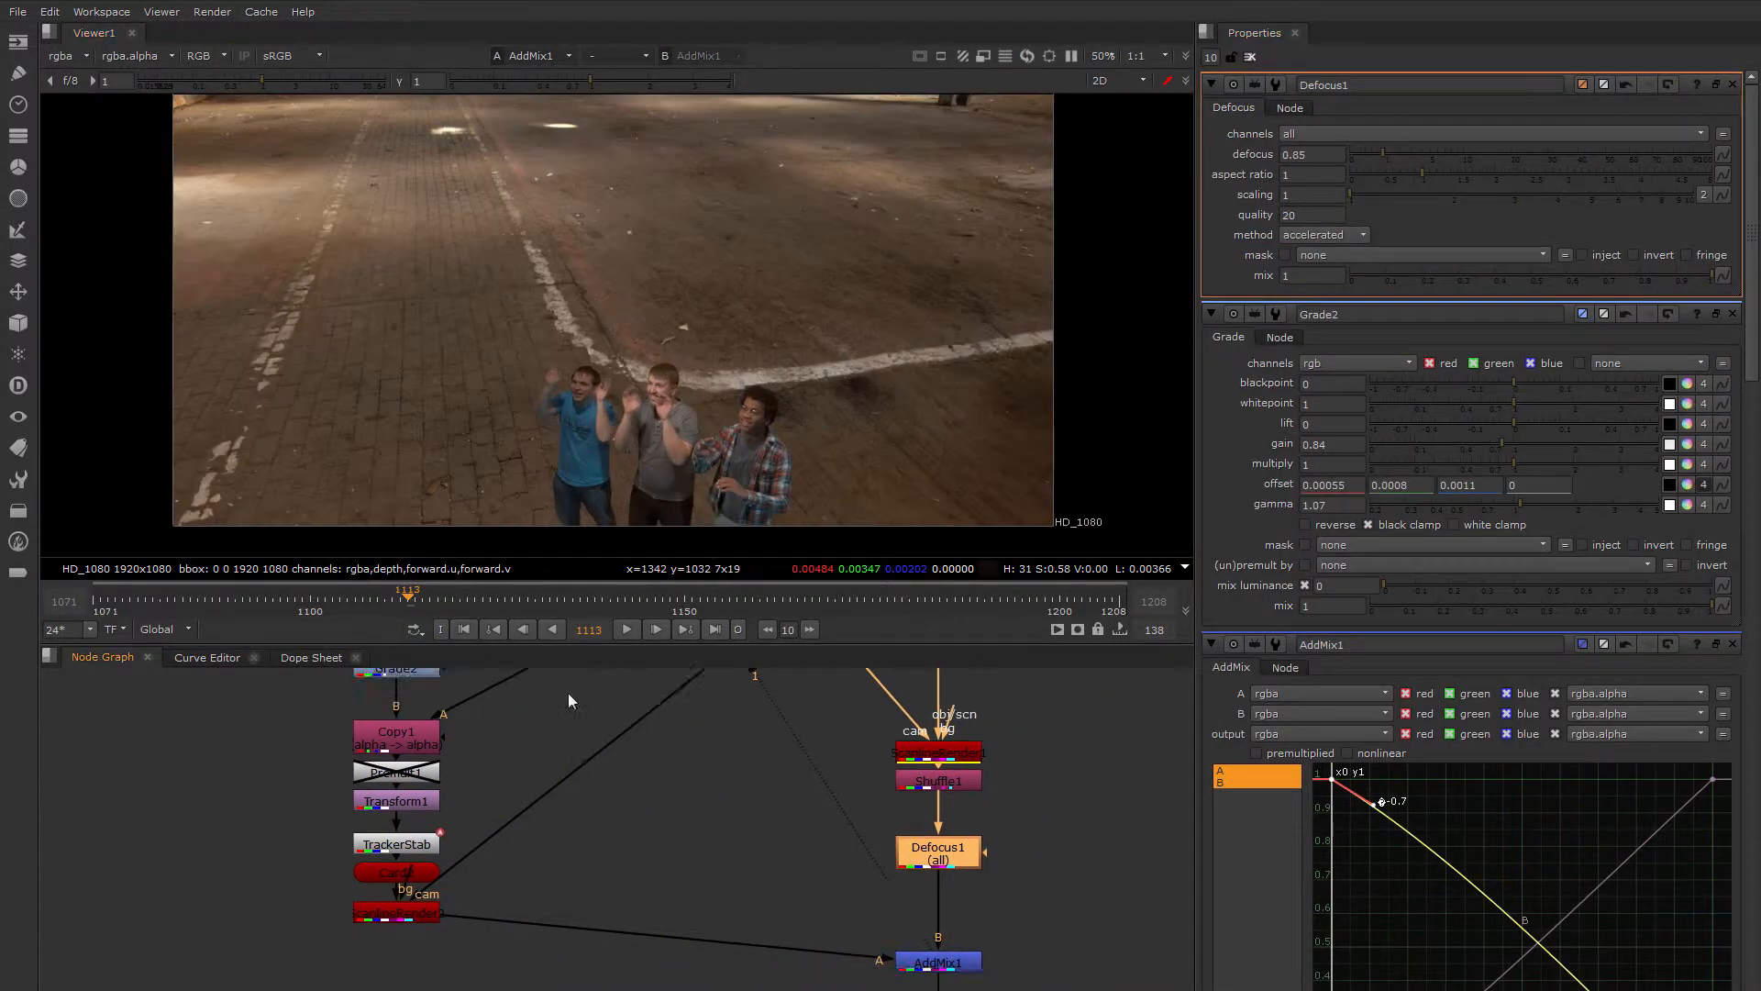
View the EdgeBlur1 output and set its size to 1.6 while inspecting the edges of the men's hair, hands and clothing.
scroll(713, 816, "up", 5)
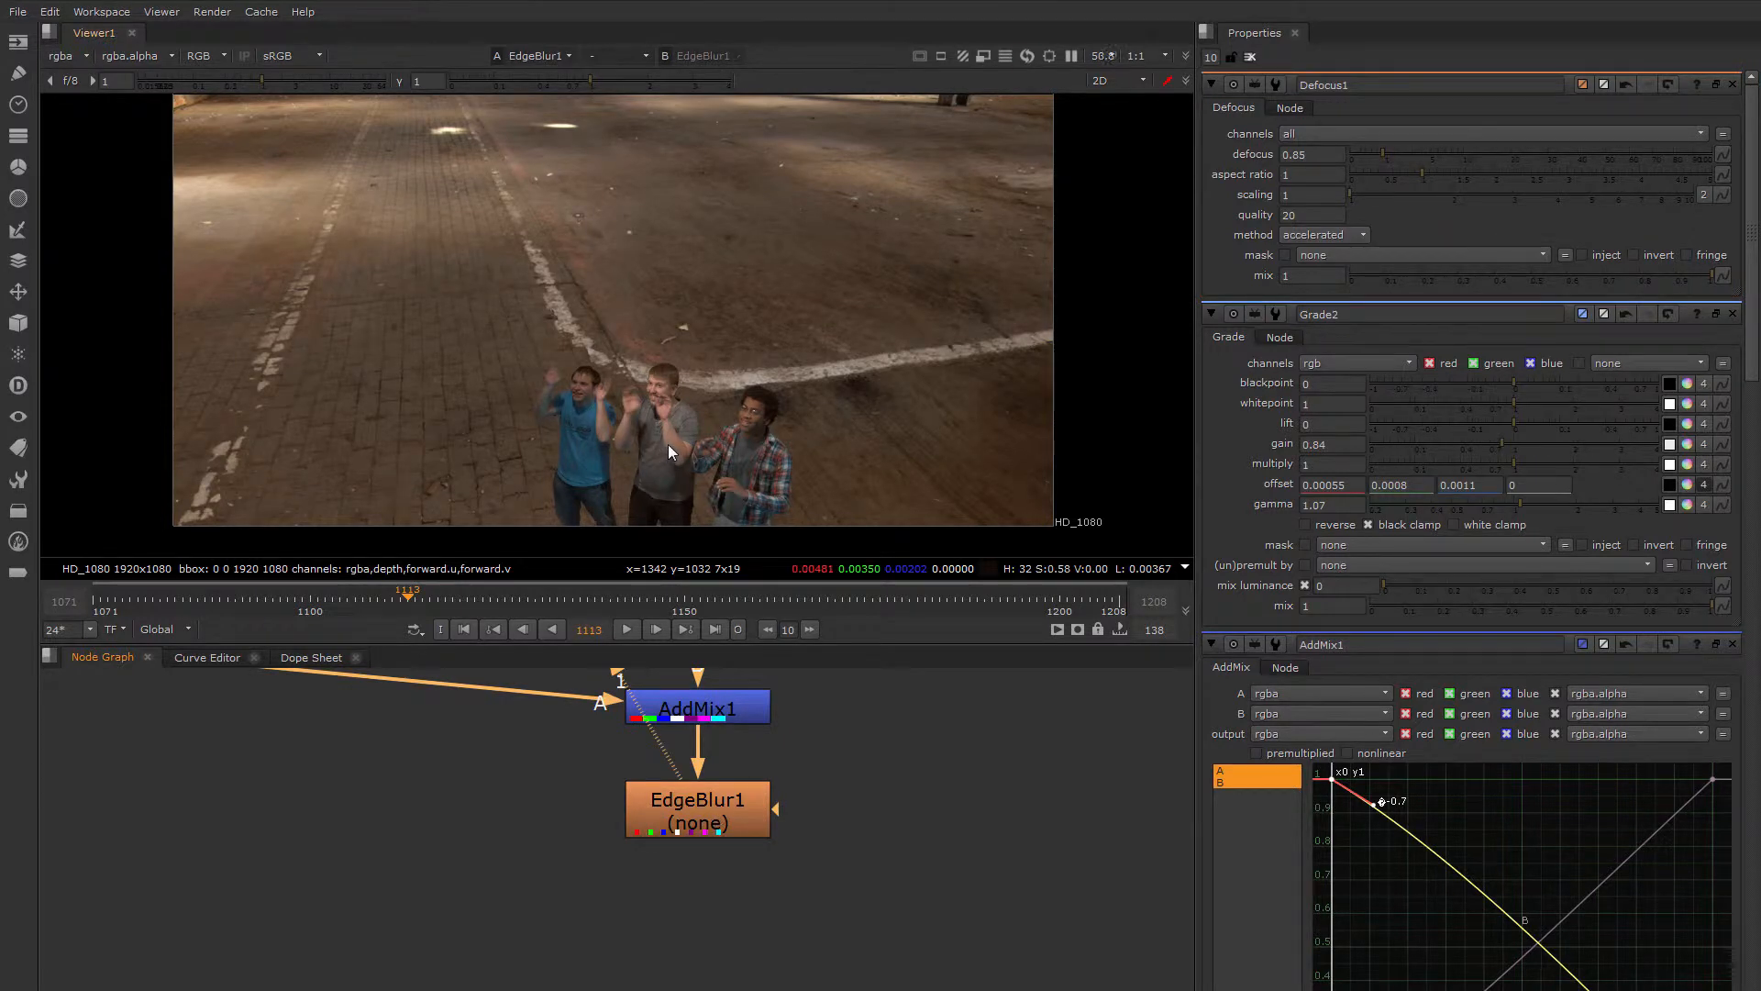
scroll(668, 444, "up", 4)
scroll(716, 394, "up", 2)
middle_click_drag(973, 377, 968, 419)
middle_click_drag(769, 322, 817, 358)
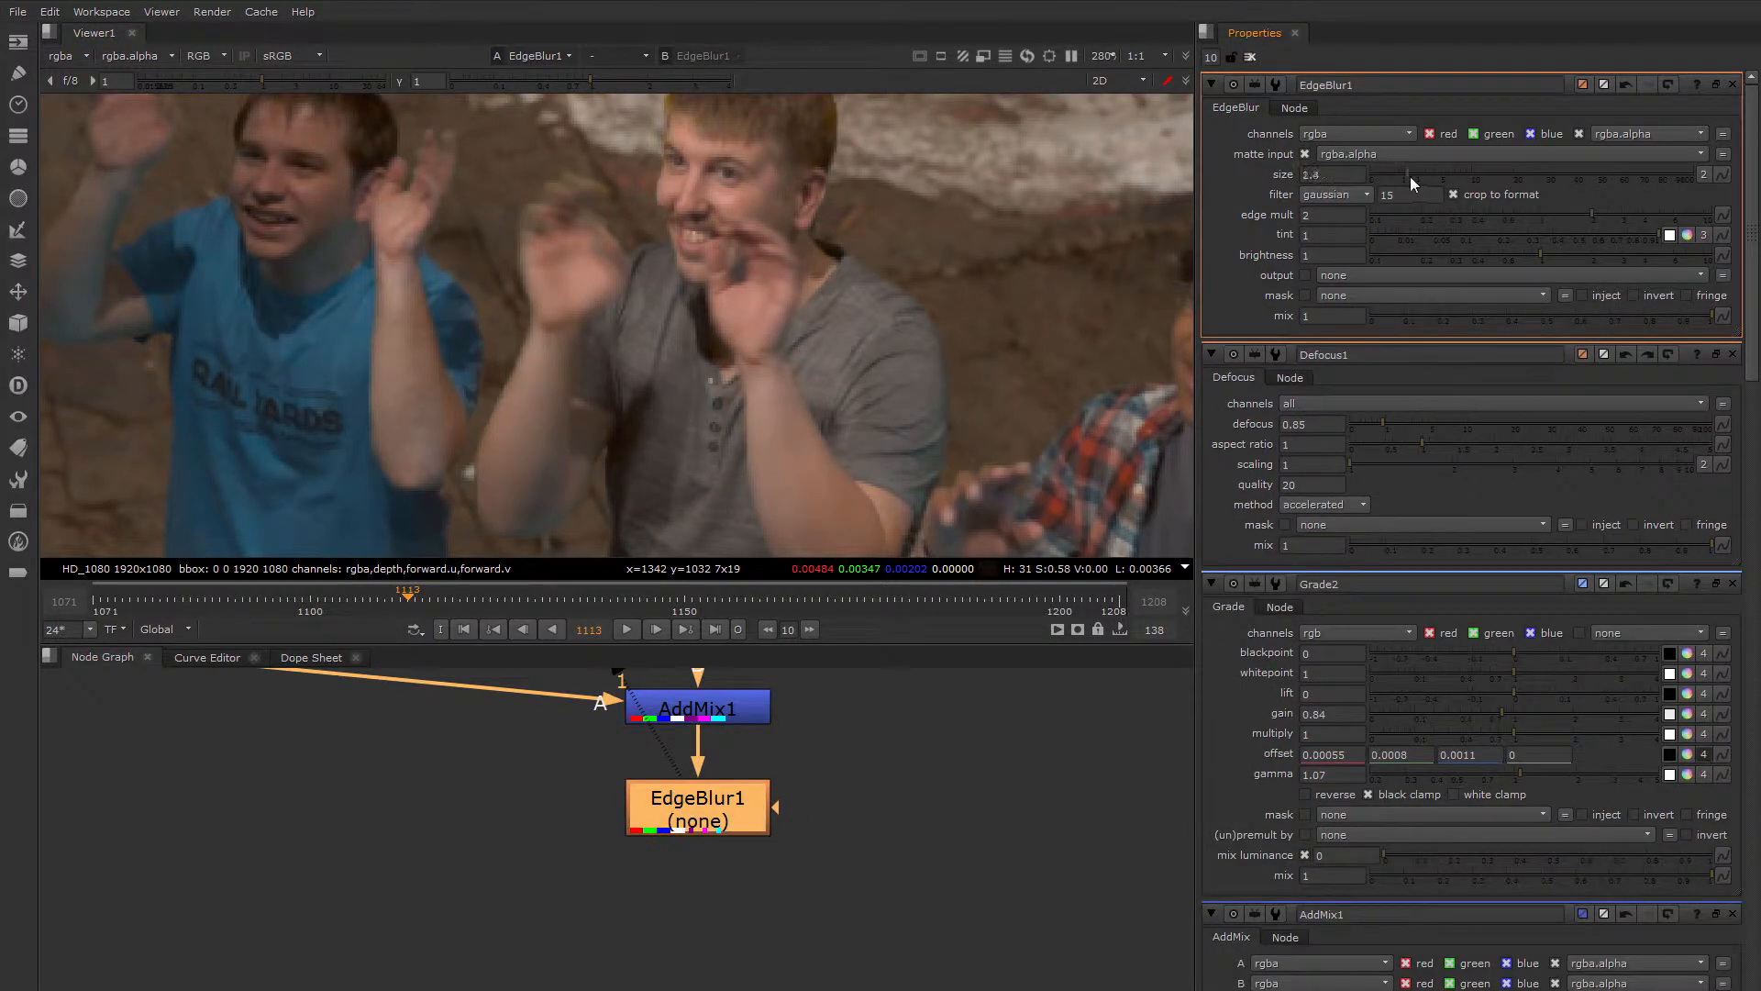
left_click_drag(1413, 174, 1406, 174)
left_click_drag(1405, 174, 1410, 174)
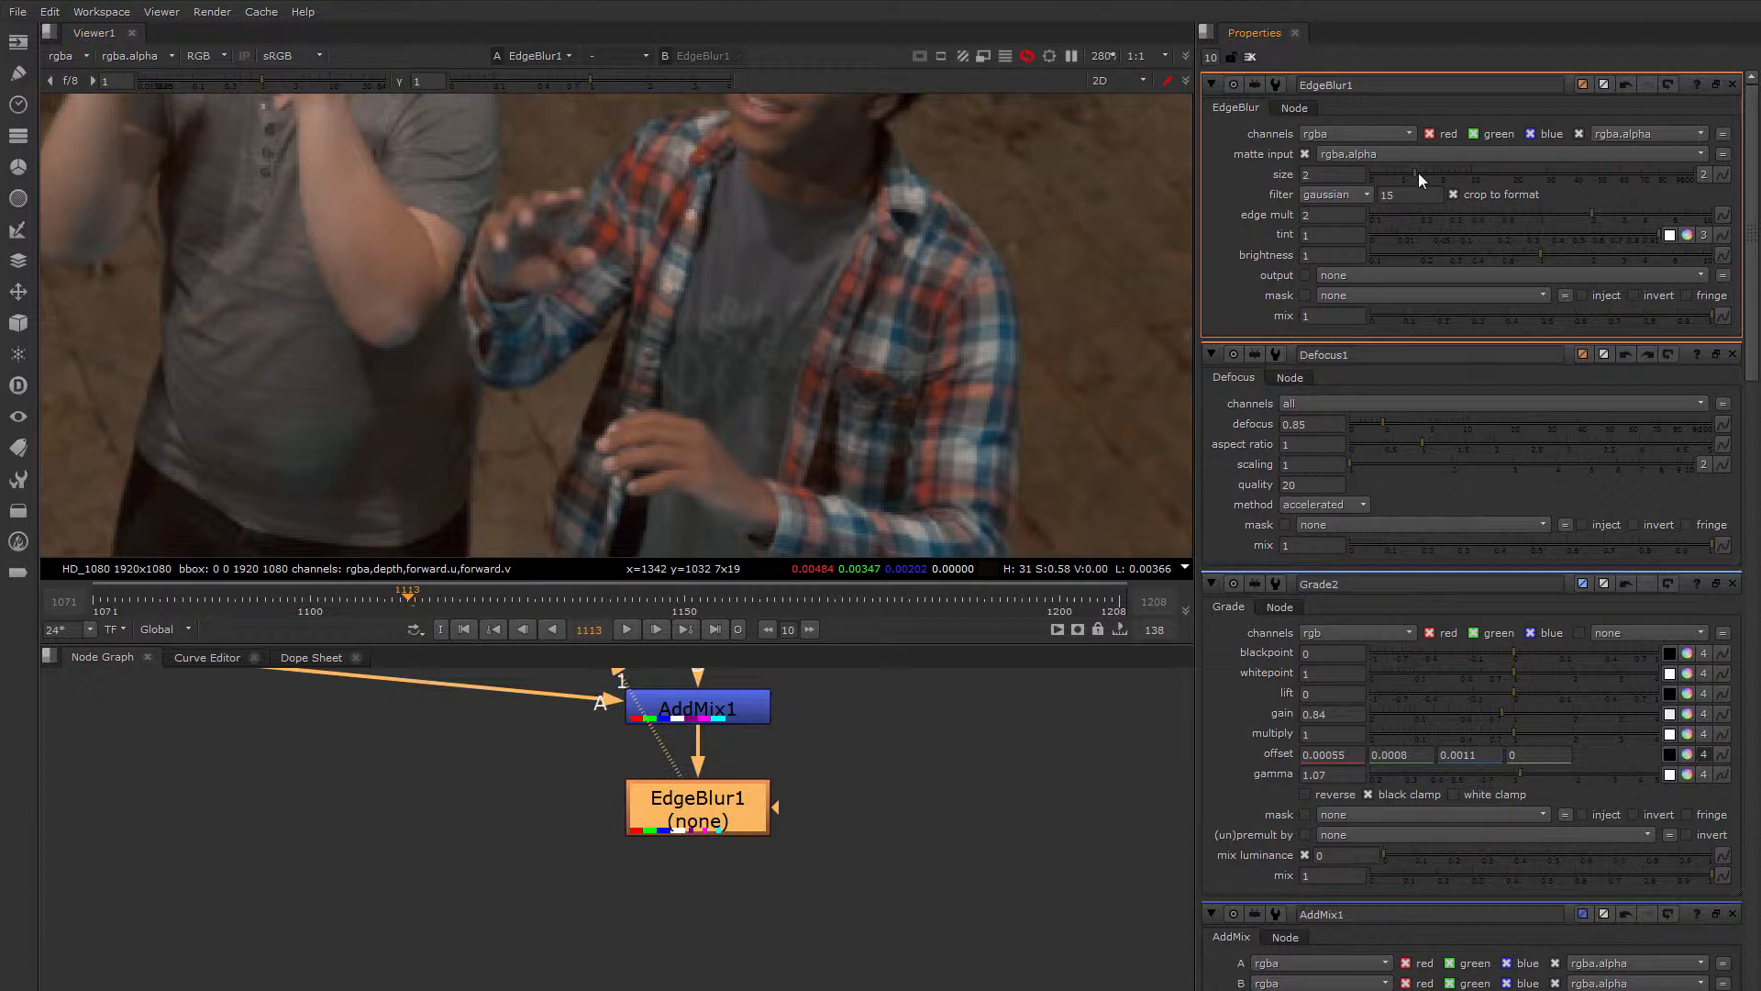
middle_click_drag(844, 168, 943, 252)
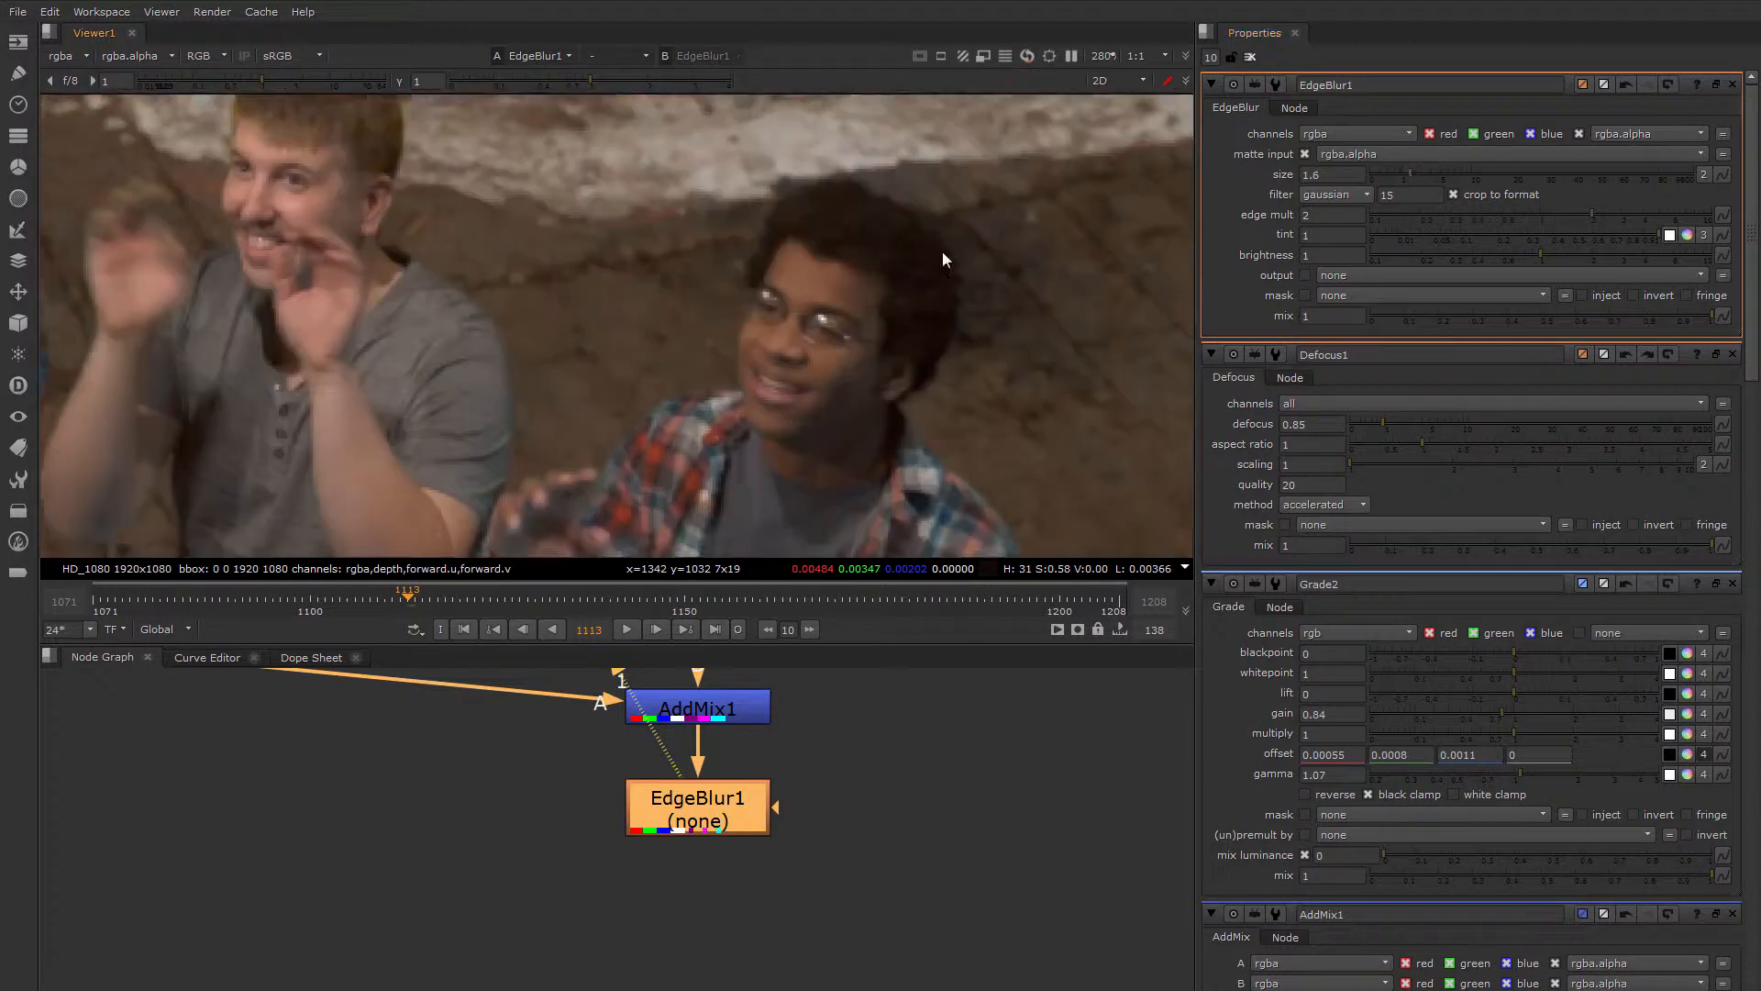
scroll(954, 425, "up", 2)
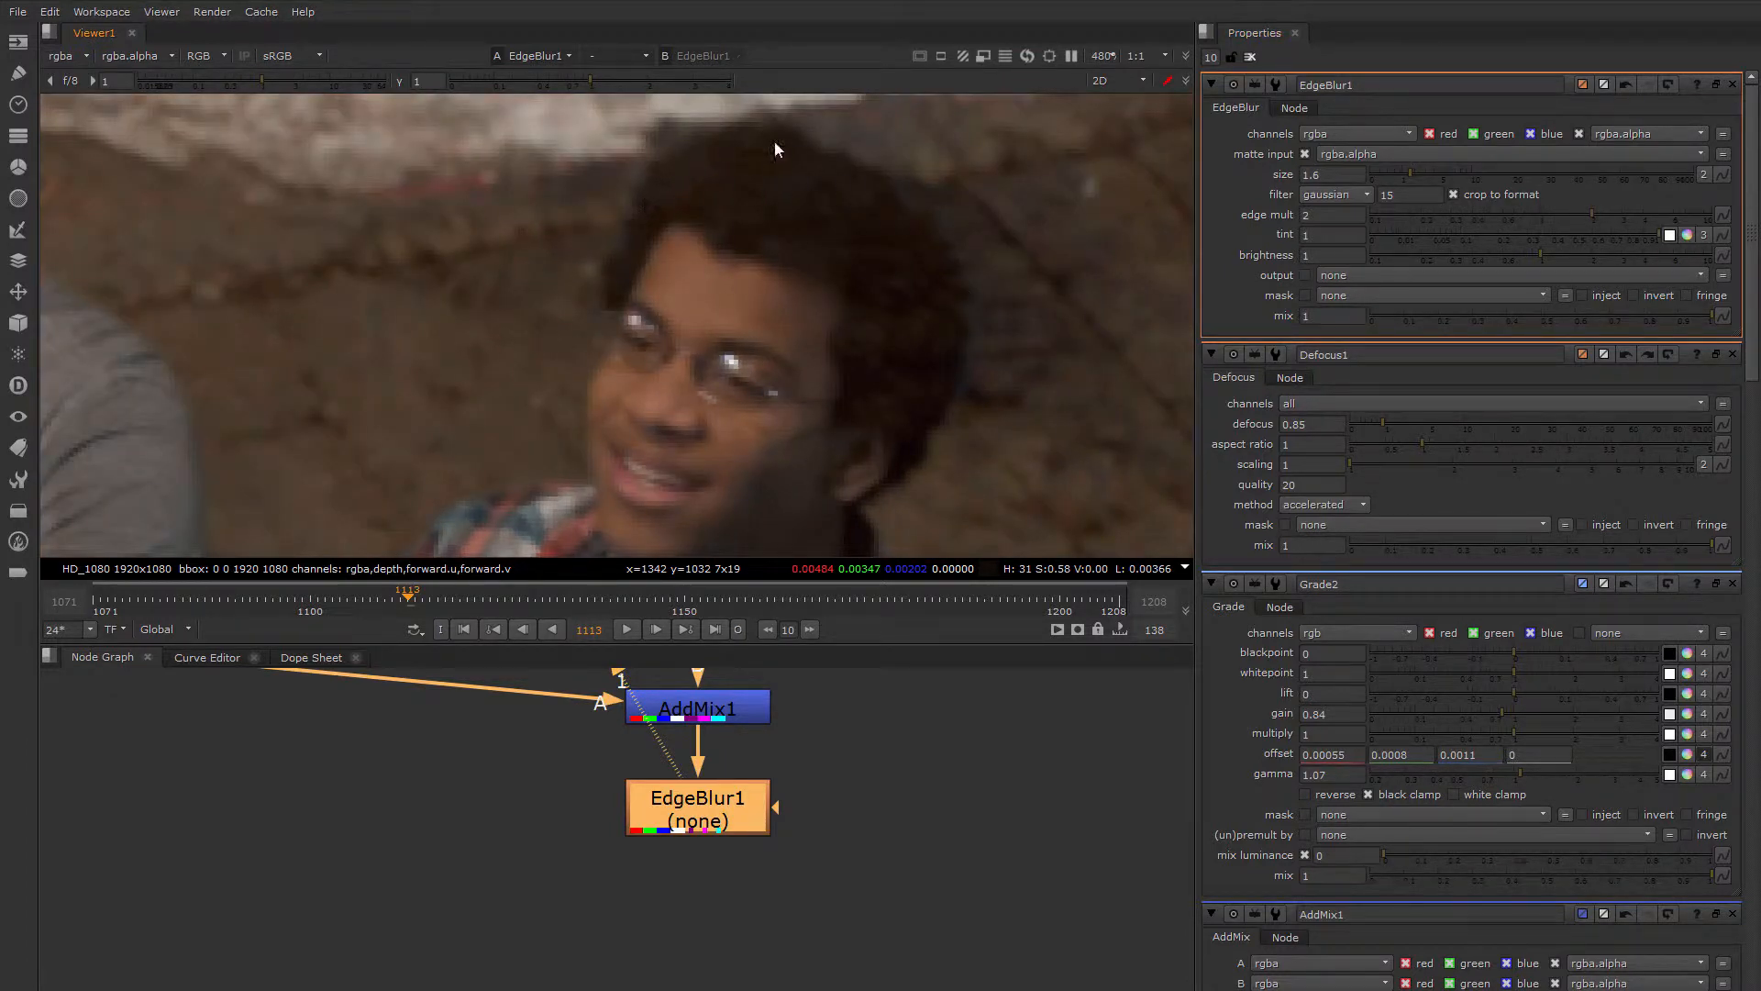
scroll(967, 346, "down", 5)
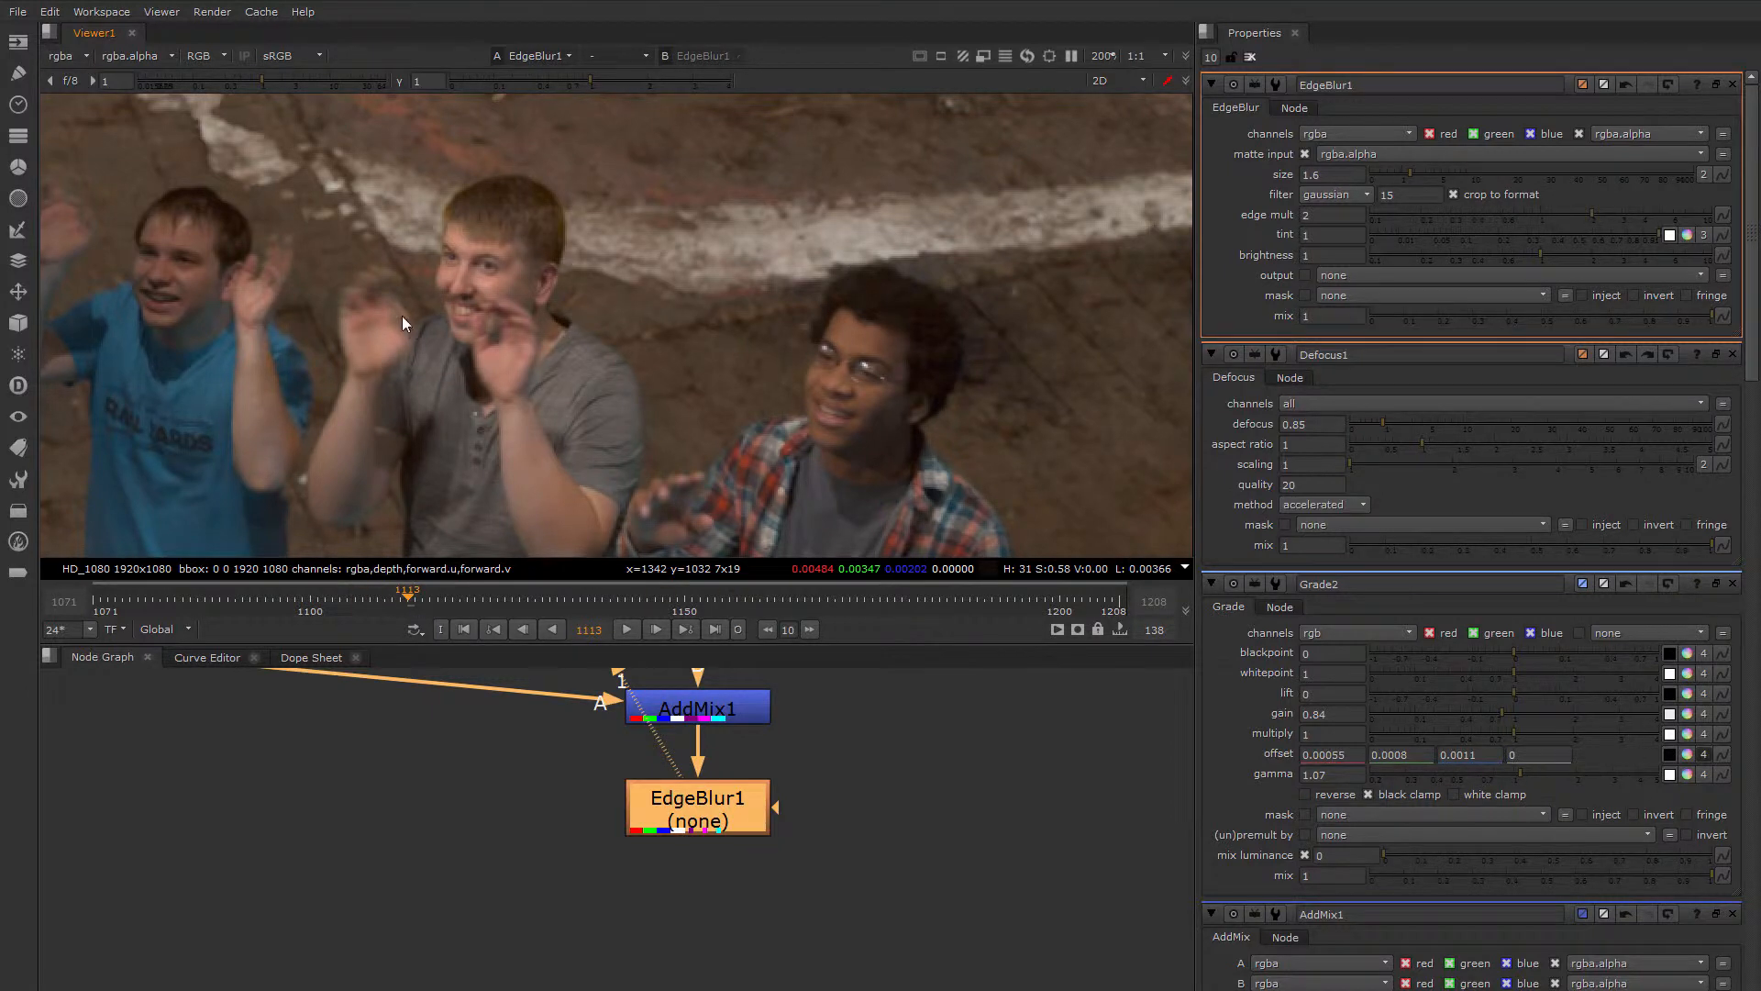
Examine the edges of the three men's hair, hands and clothing against the background in the EdgeBlur1 output.
middle_click_drag(402, 315, 755, 362)
scroll(674, 344, "down", 2)
scroll(675, 255, "up", 2)
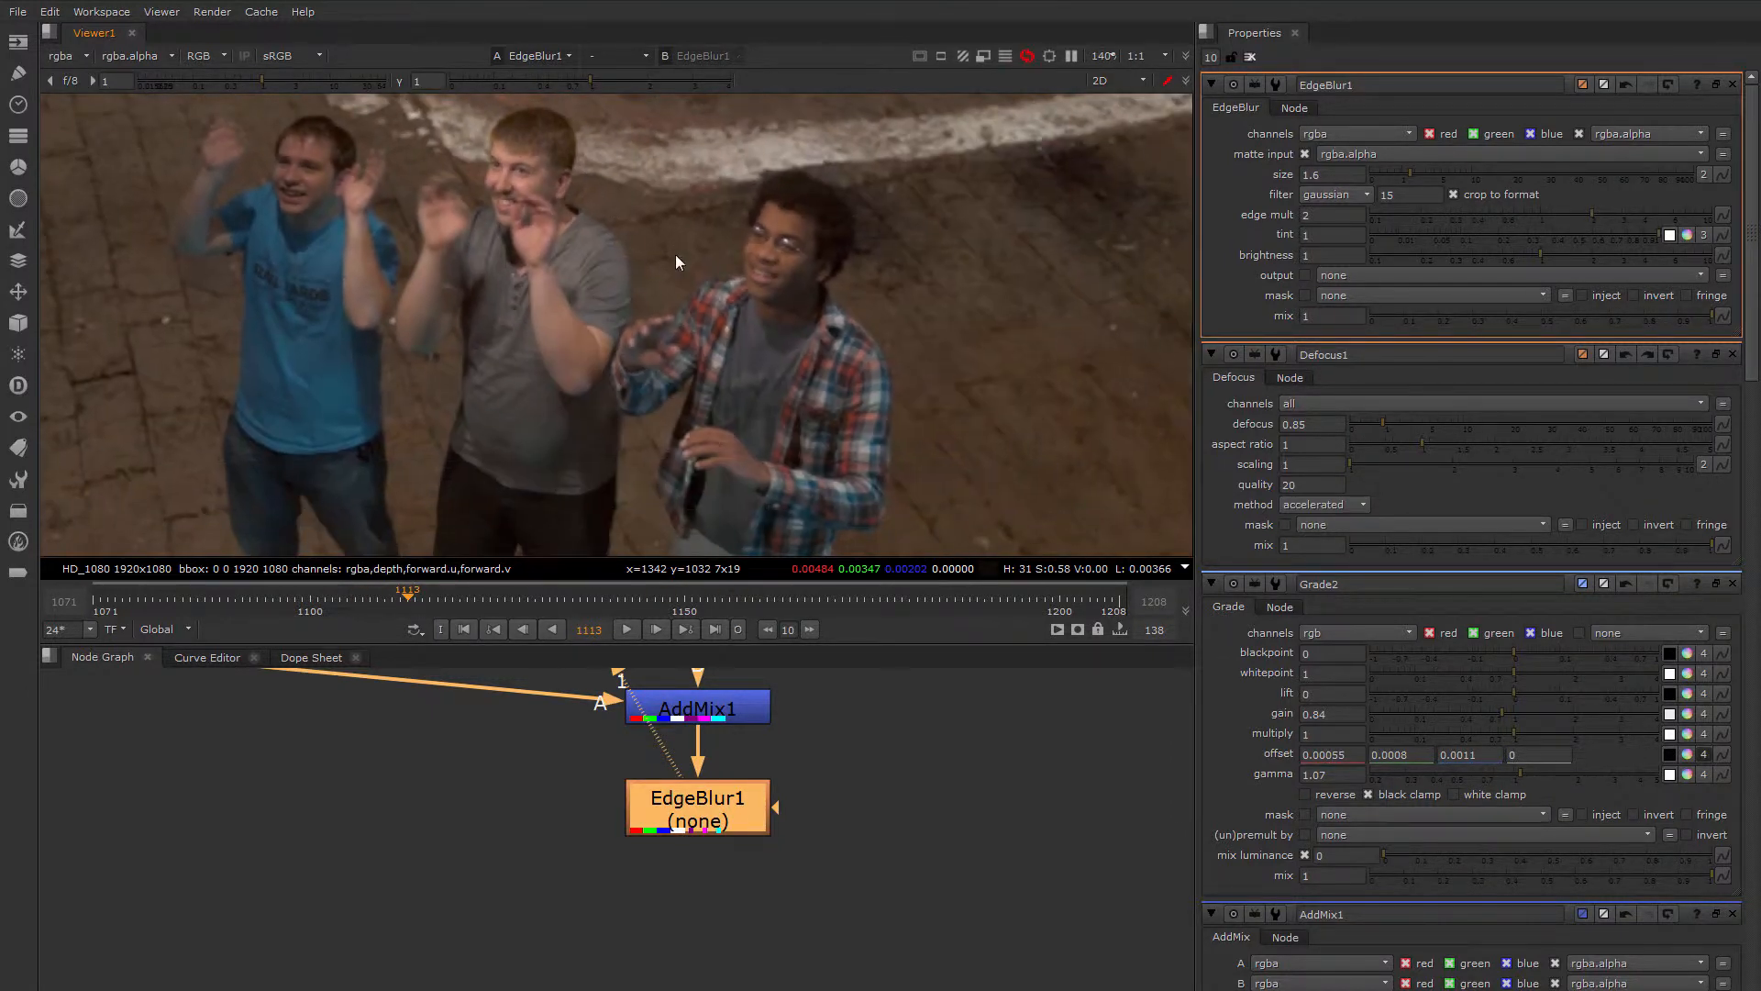
middle_click_drag(675, 255, 716, 343)
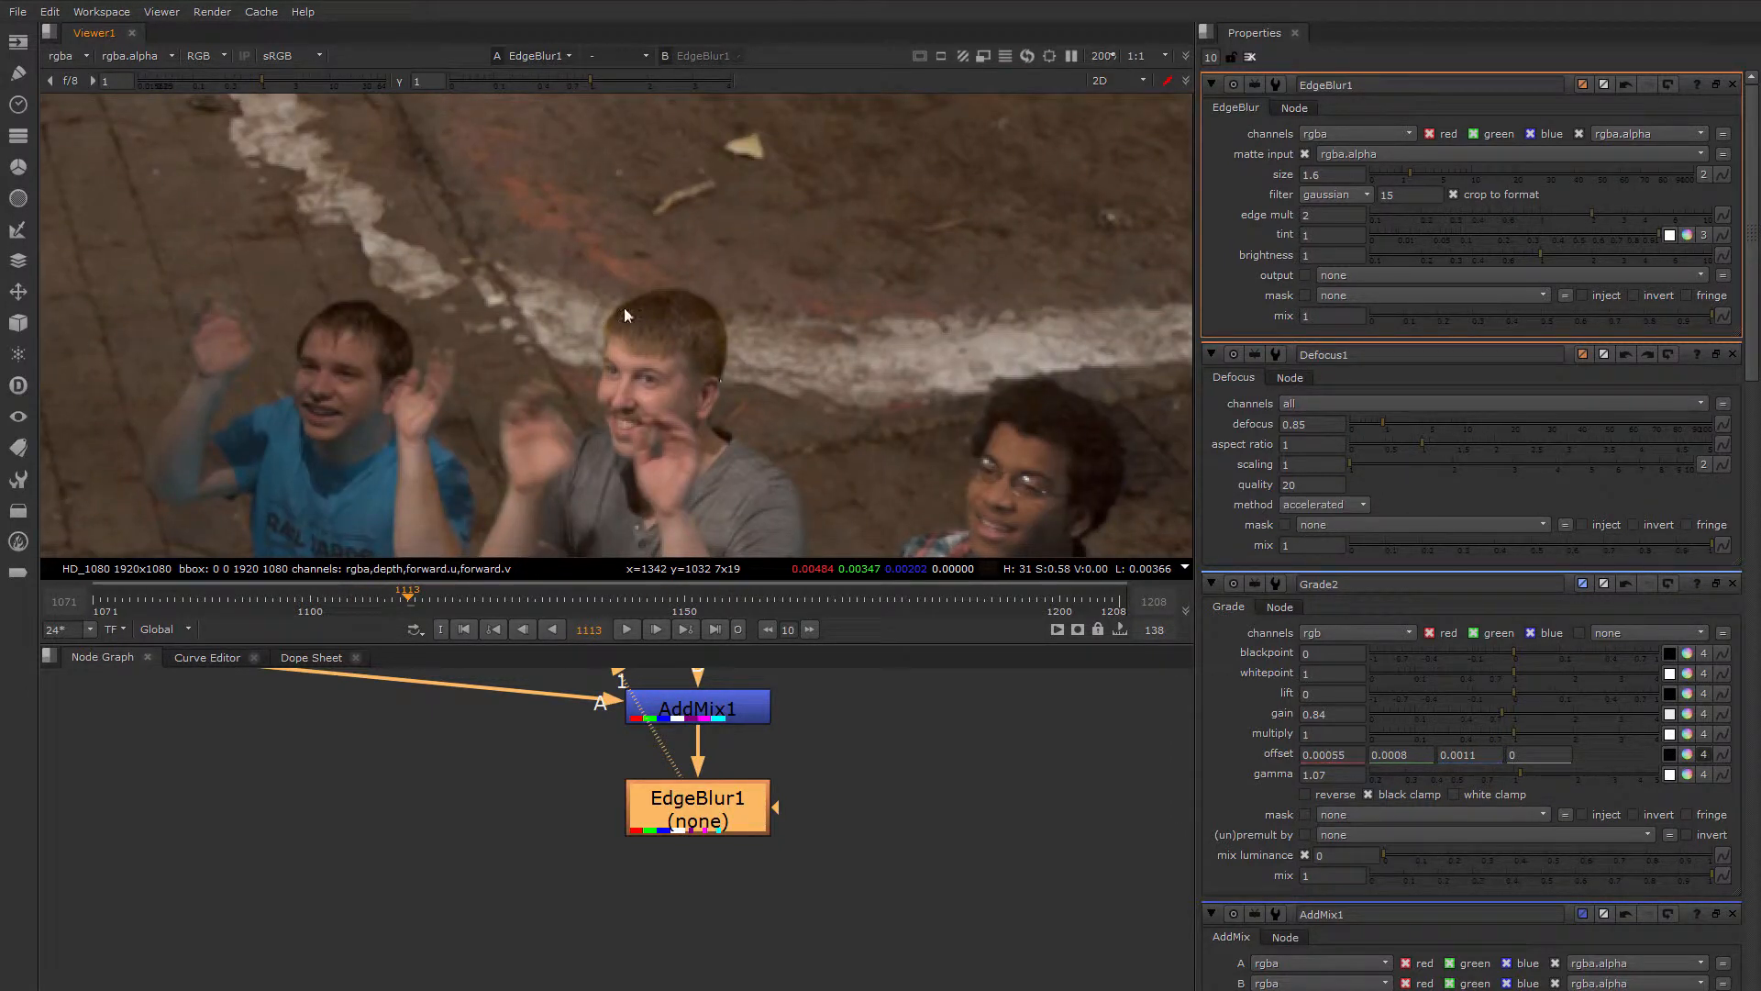
scroll(692, 330, "up", 2)
scroll(697, 326, "up", 2)
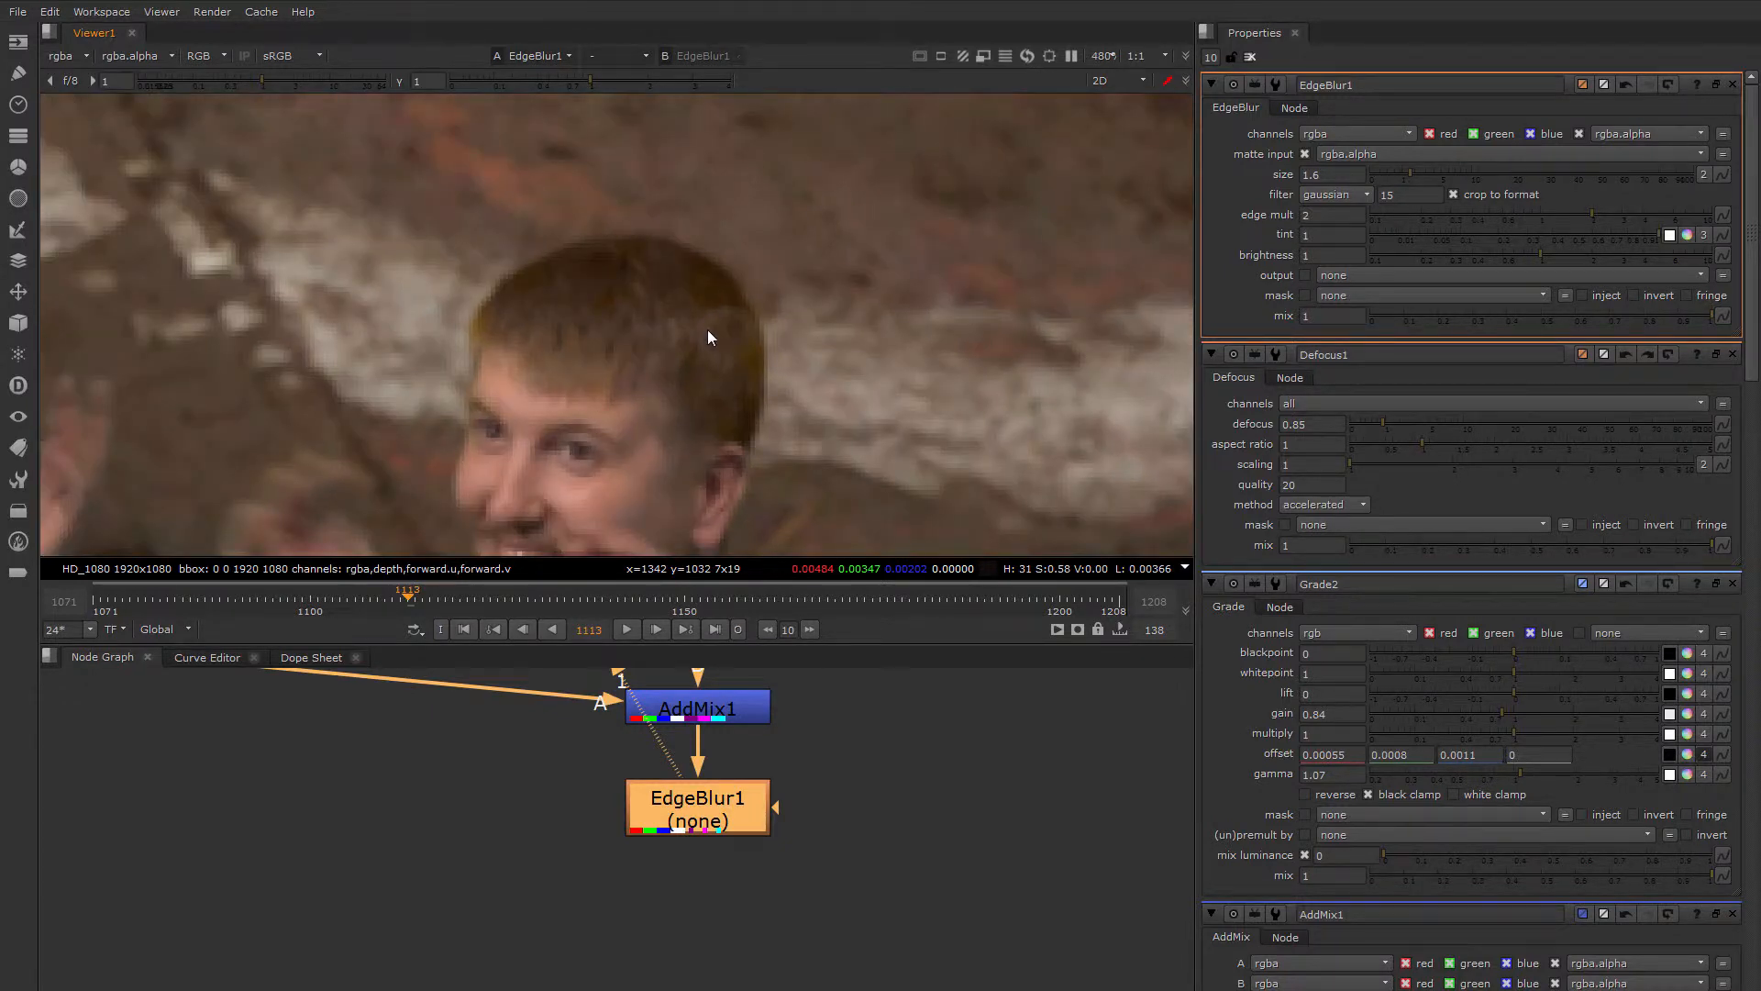
middle_click_drag(707, 328, 673, 261)
scroll(732, 241, "down", 4)
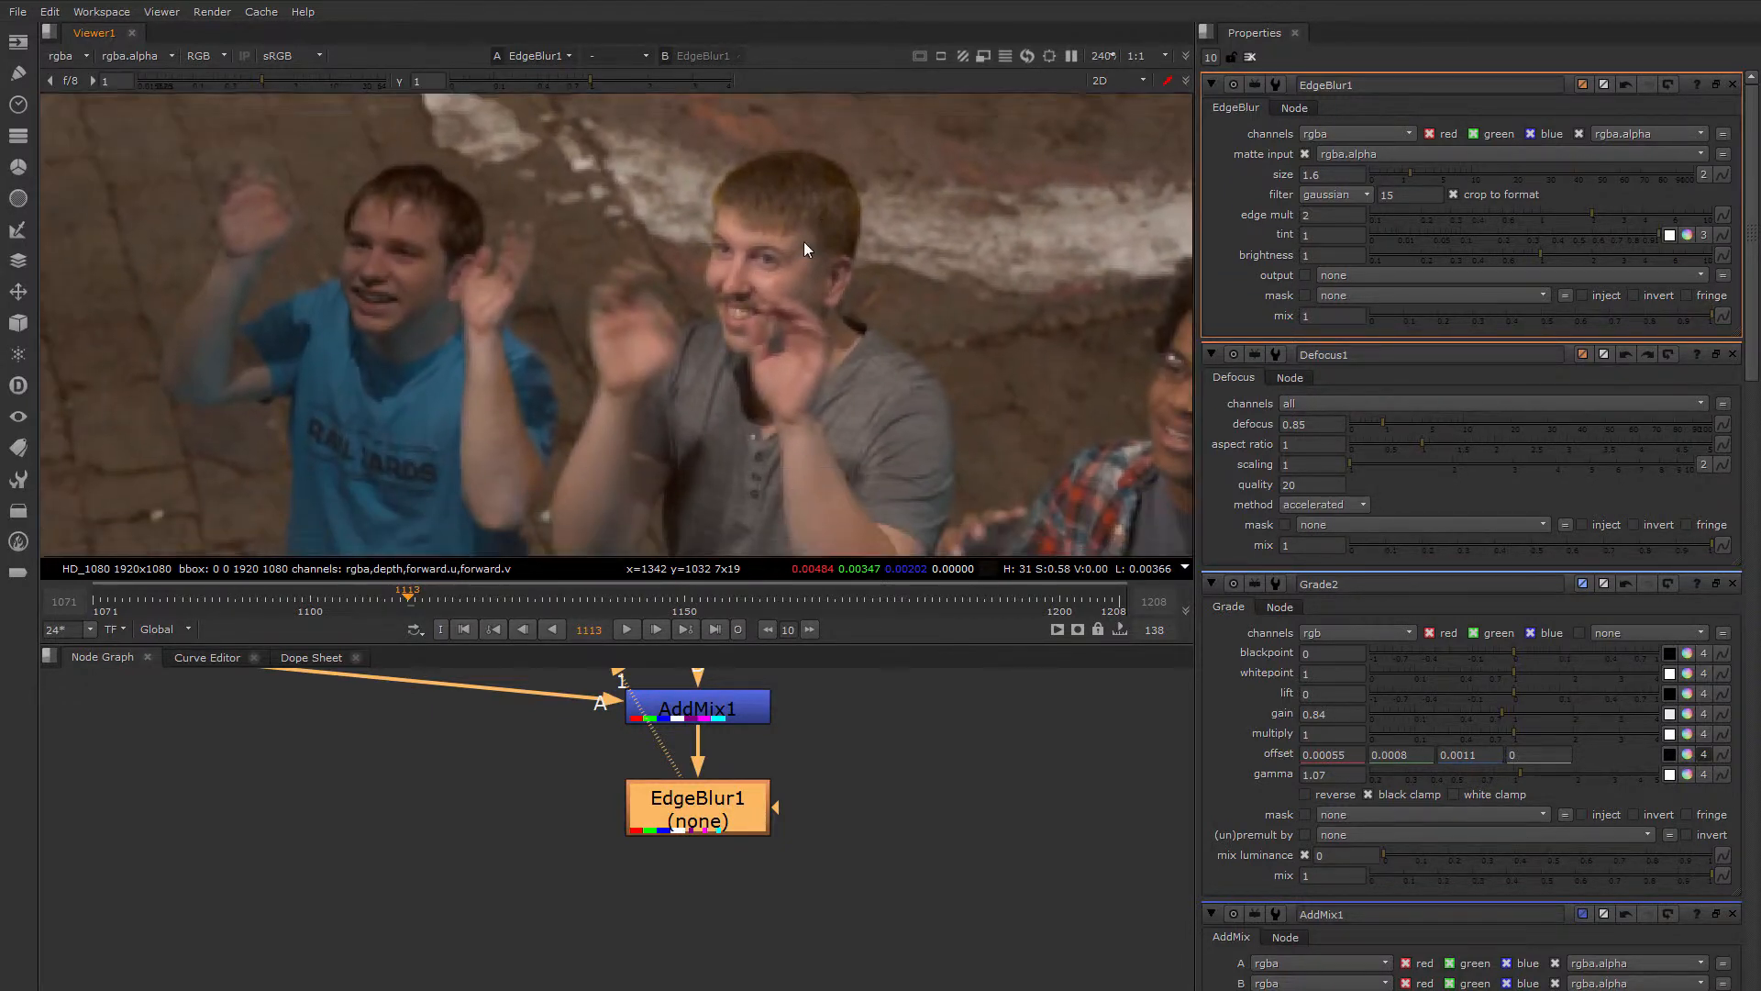
middle_click_drag(652, 680, 783, 745)
scroll(824, 361, "down", 3)
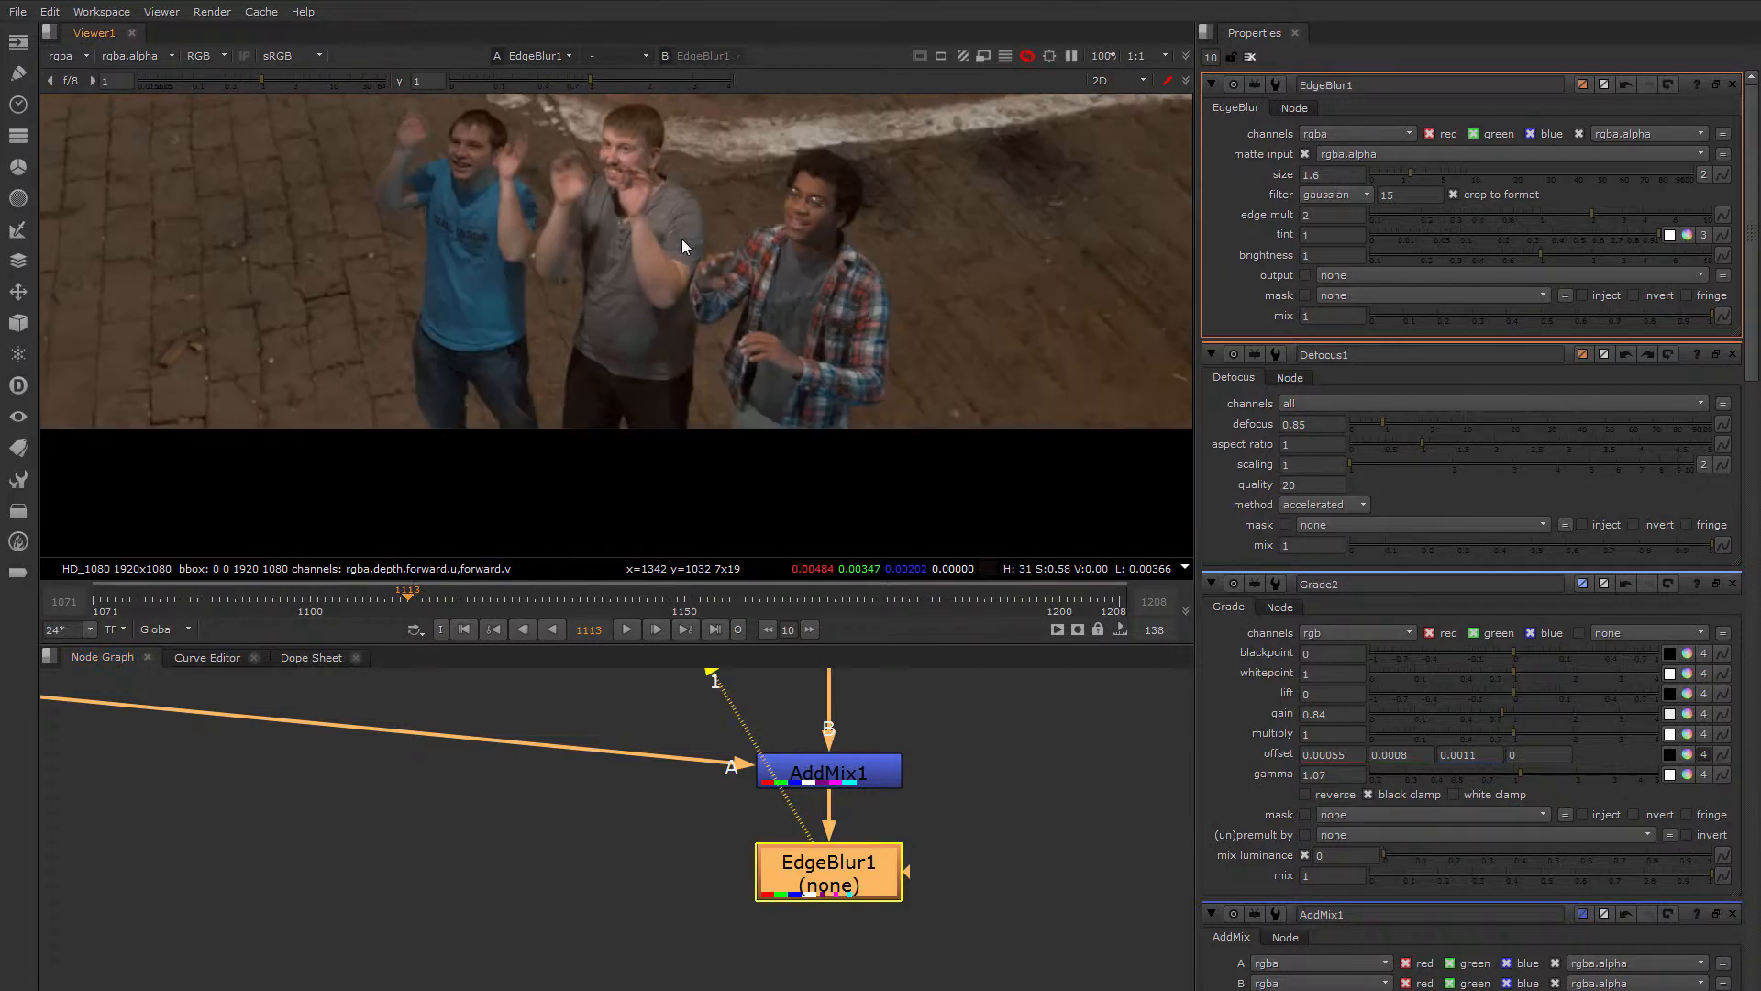
middle_click_drag(681, 239, 728, 288)
Tidy the node spacing around AddMix1 and add an F_ReGrain node after EdgeBlur1.
middle_click_drag(703, 923, 564, 840)
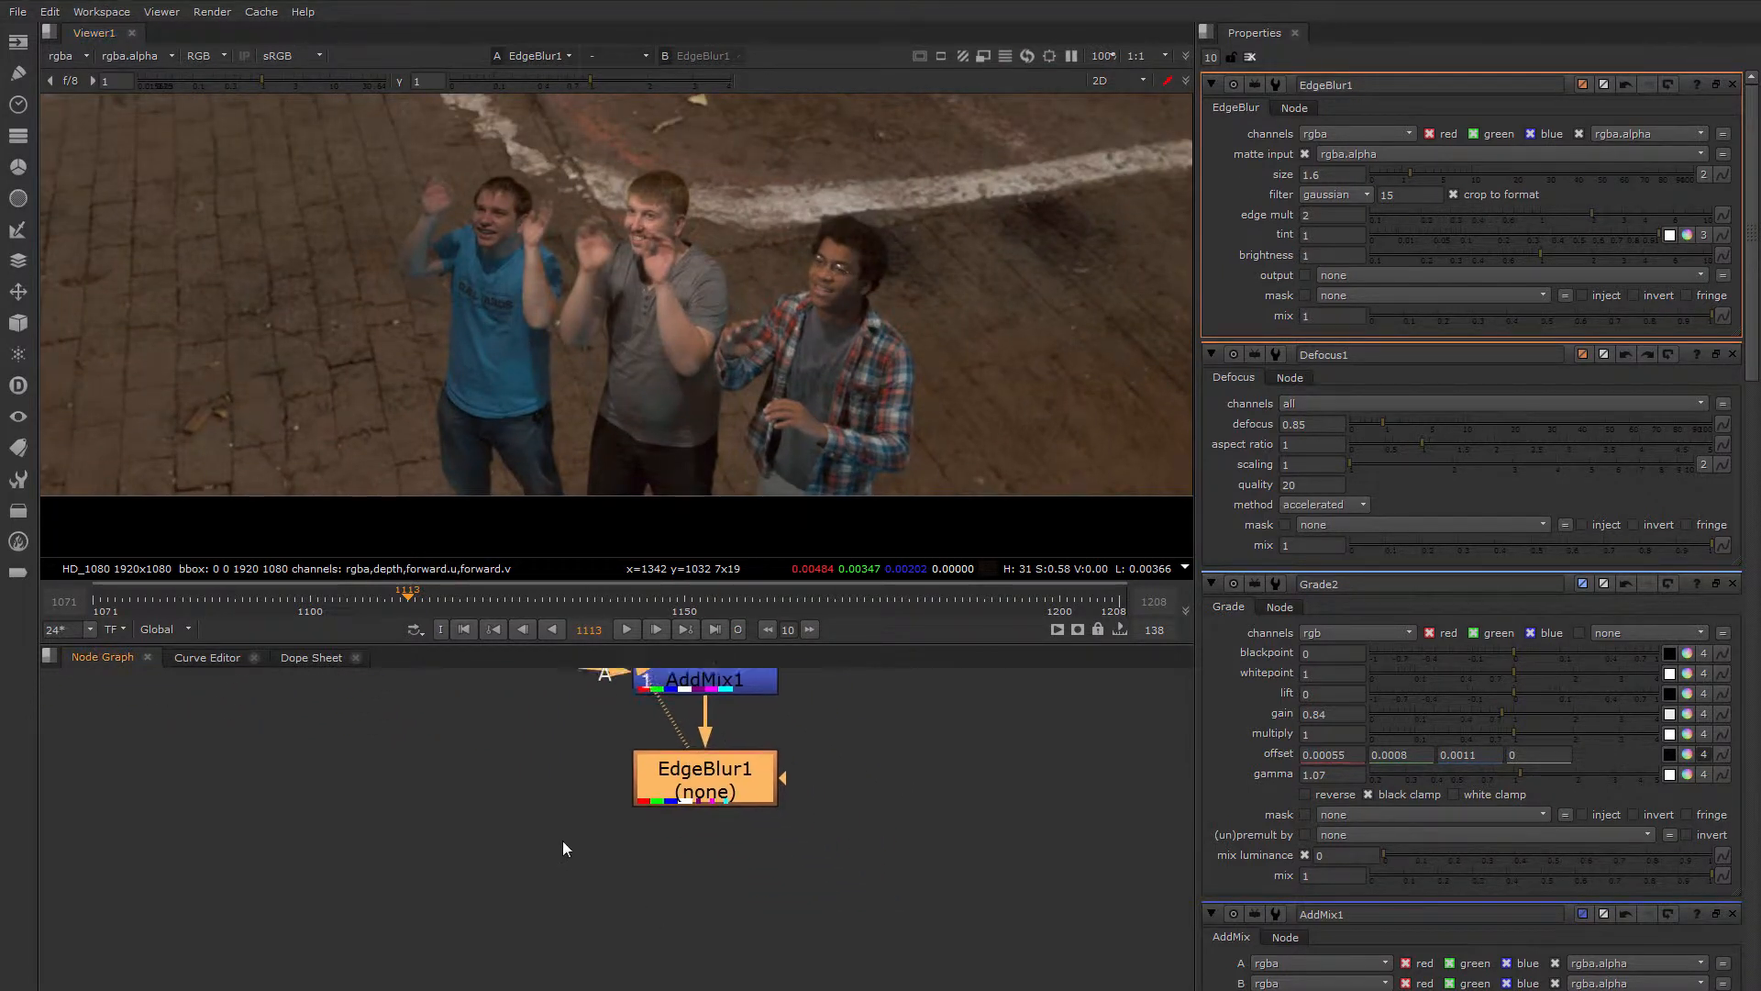
scroll(798, 789, "down", 3)
middle_click_drag(761, 792, 687, 779)
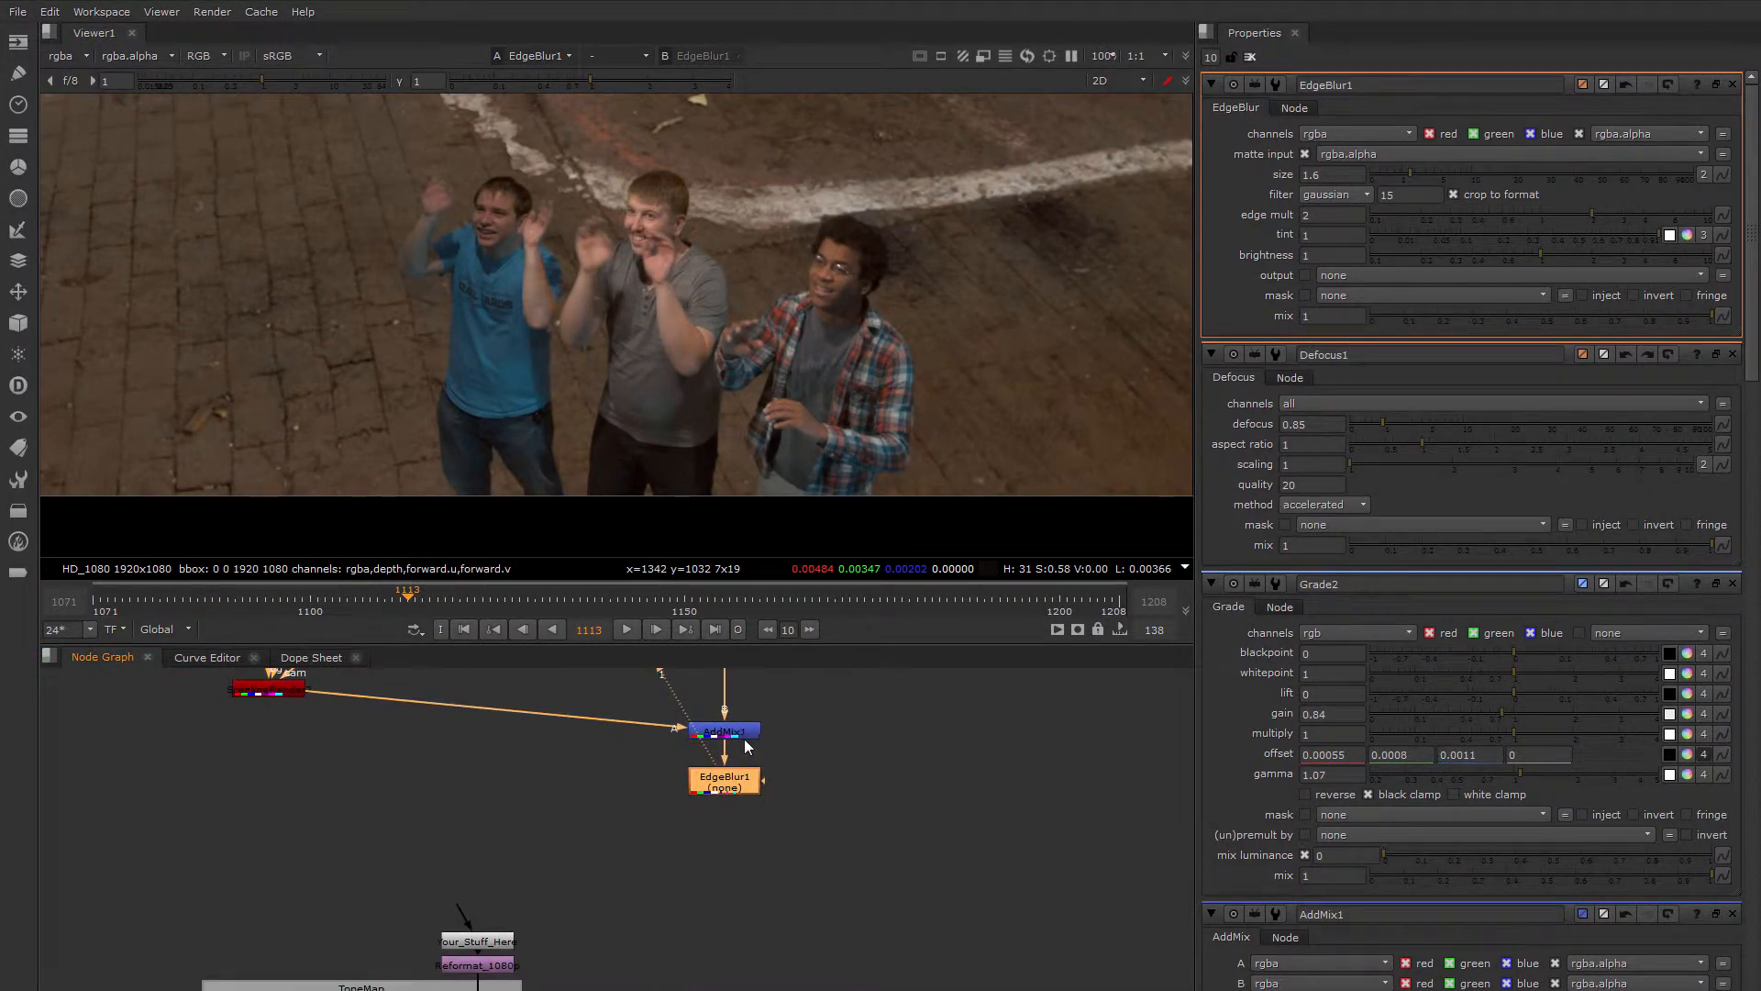
left_click_drag(745, 740, 745, 728)
middle_click_drag(620, 761, 604, 709)
left_click_drag(721, 735, 721, 722)
middle_click_drag(742, 719, 630, 794)
scroll(567, 767, "up", 2)
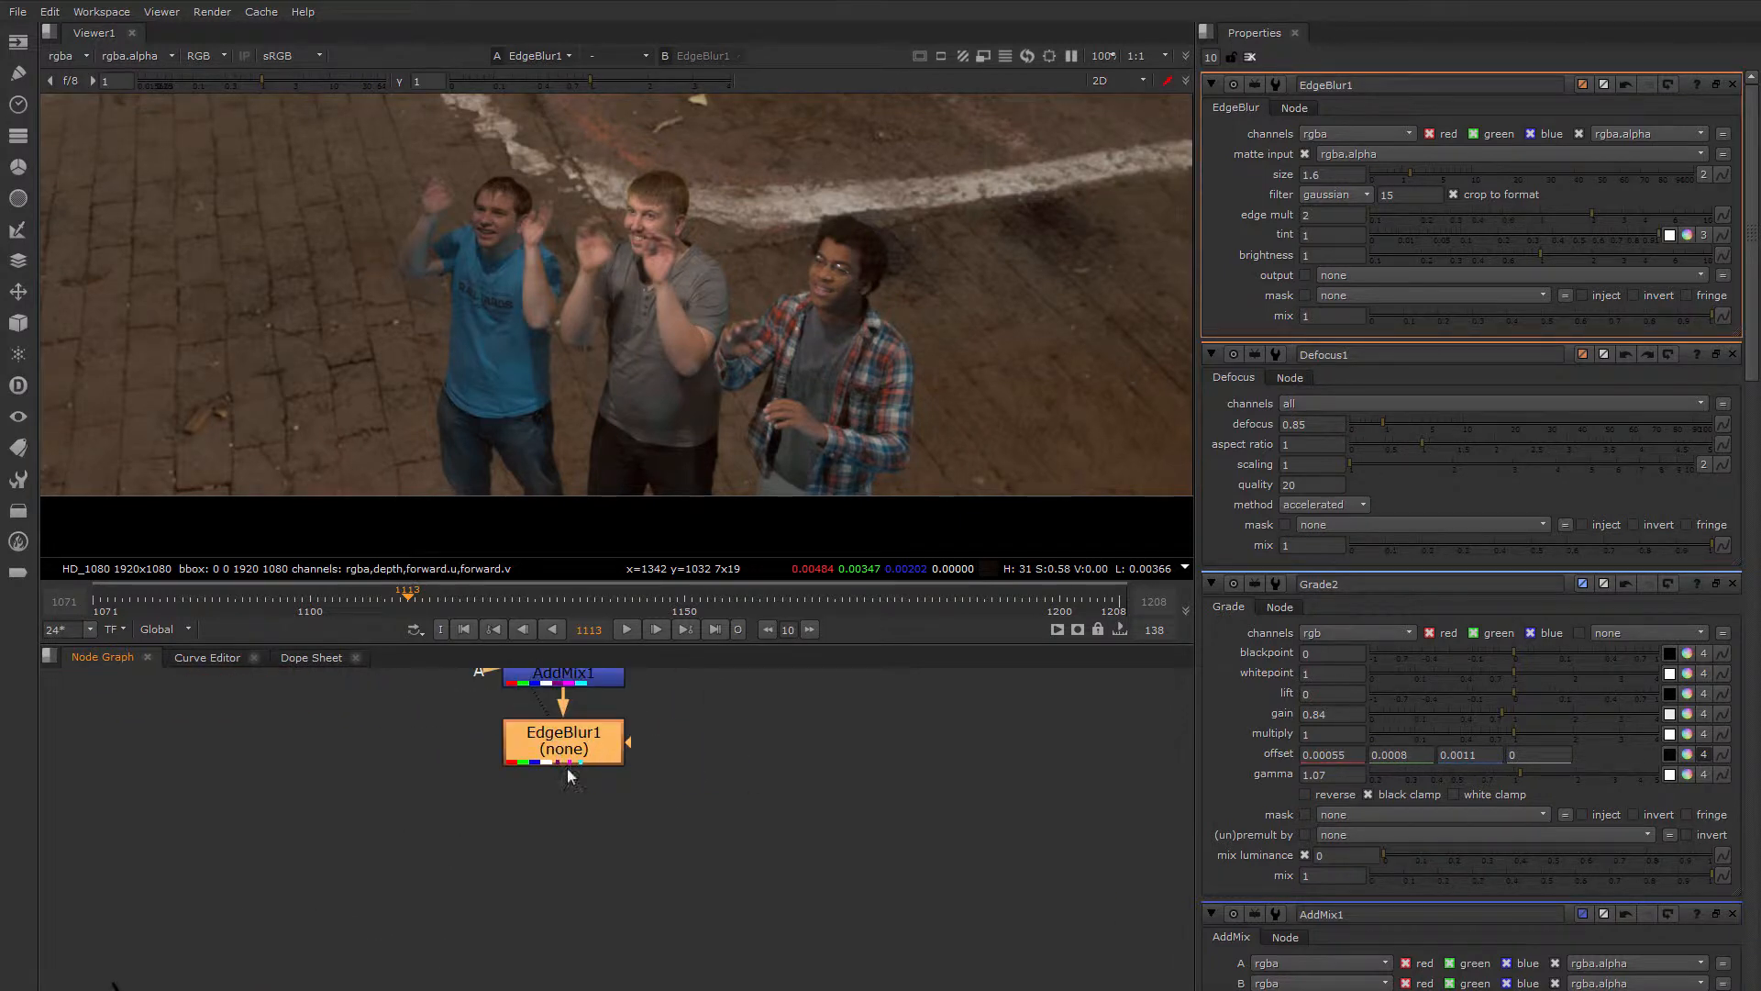
key("Tab")
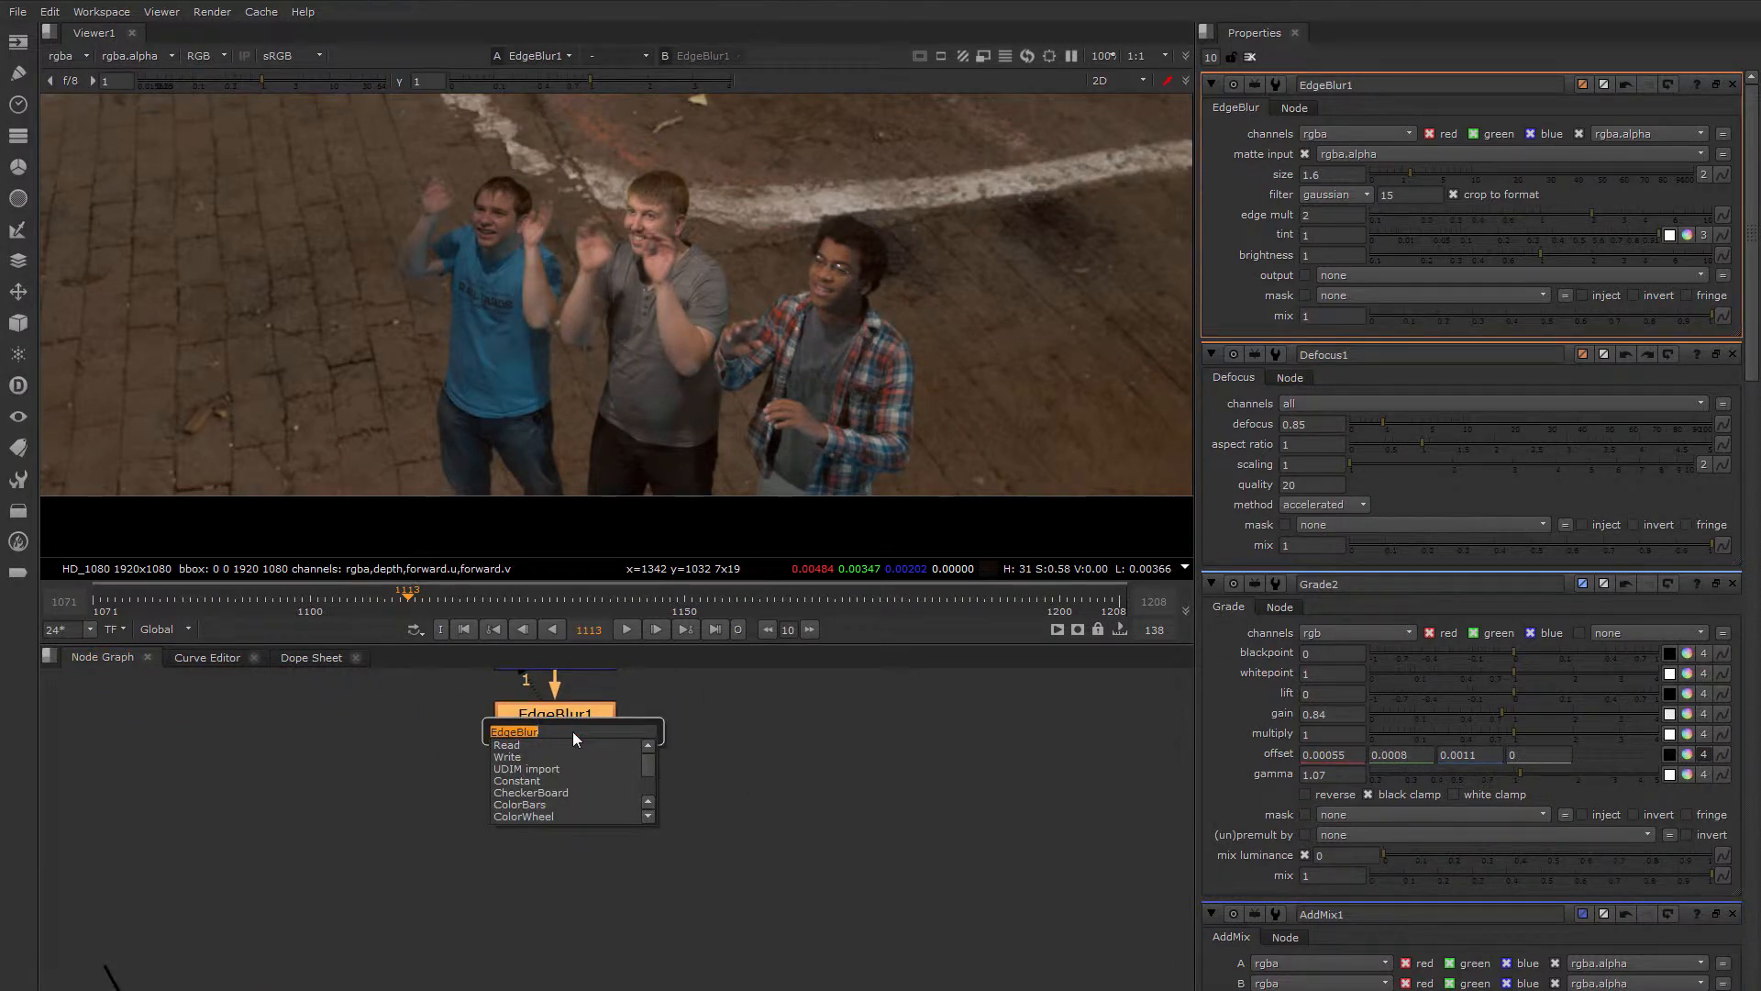
type("Grain")
key("Return")
scroll(929, 444, "down", 4)
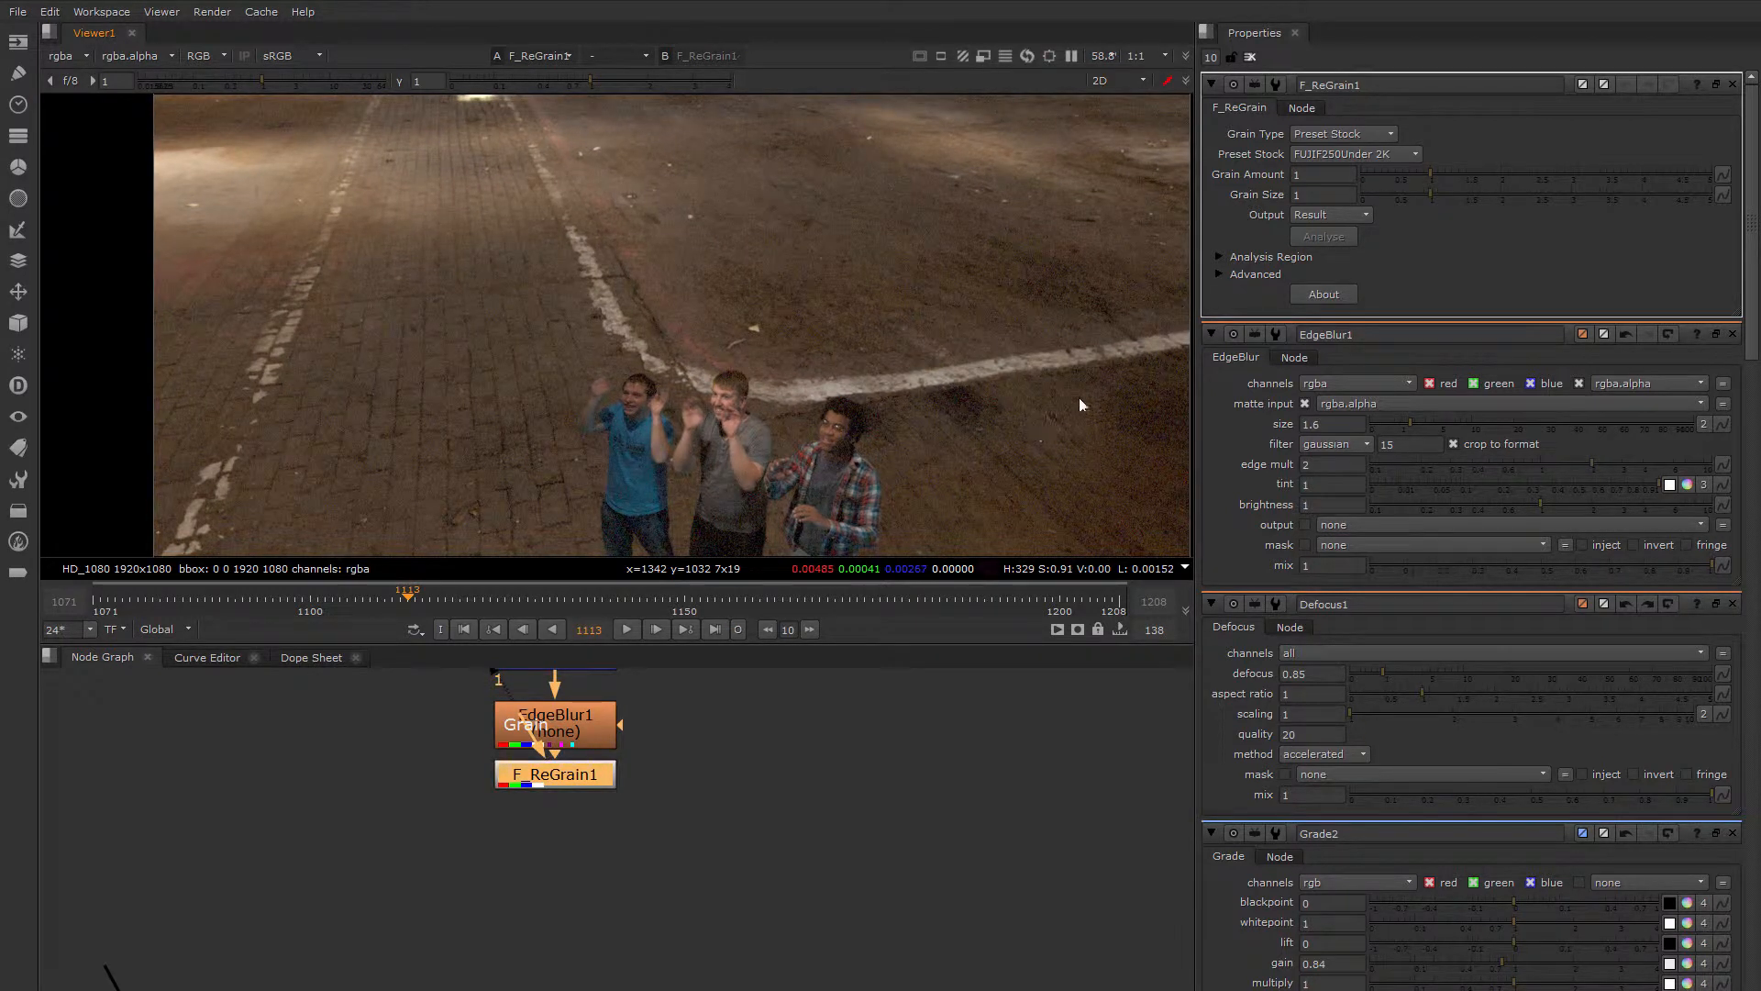
Connect F_ReGrain1's Grain input to an upstream clip through a dot, using From Grain Clip as the grain type and hiding the dot's input.
scroll(866, 871, "down", 6)
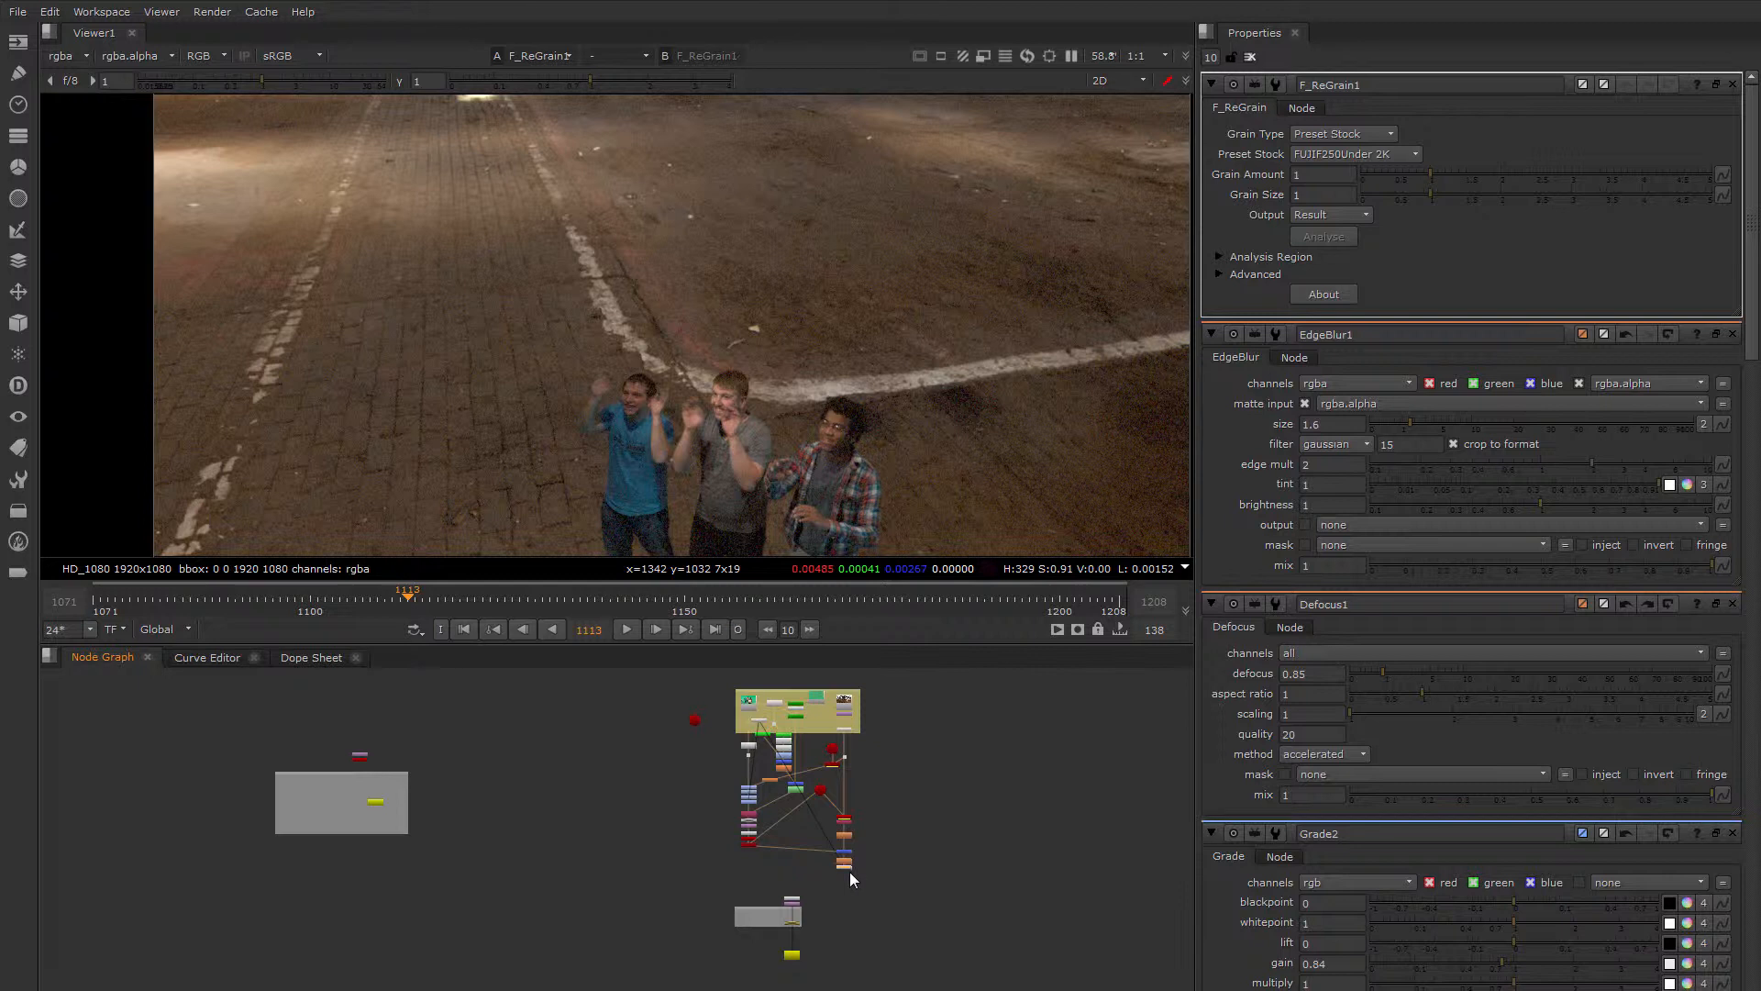
scroll(842, 869, "up", 5)
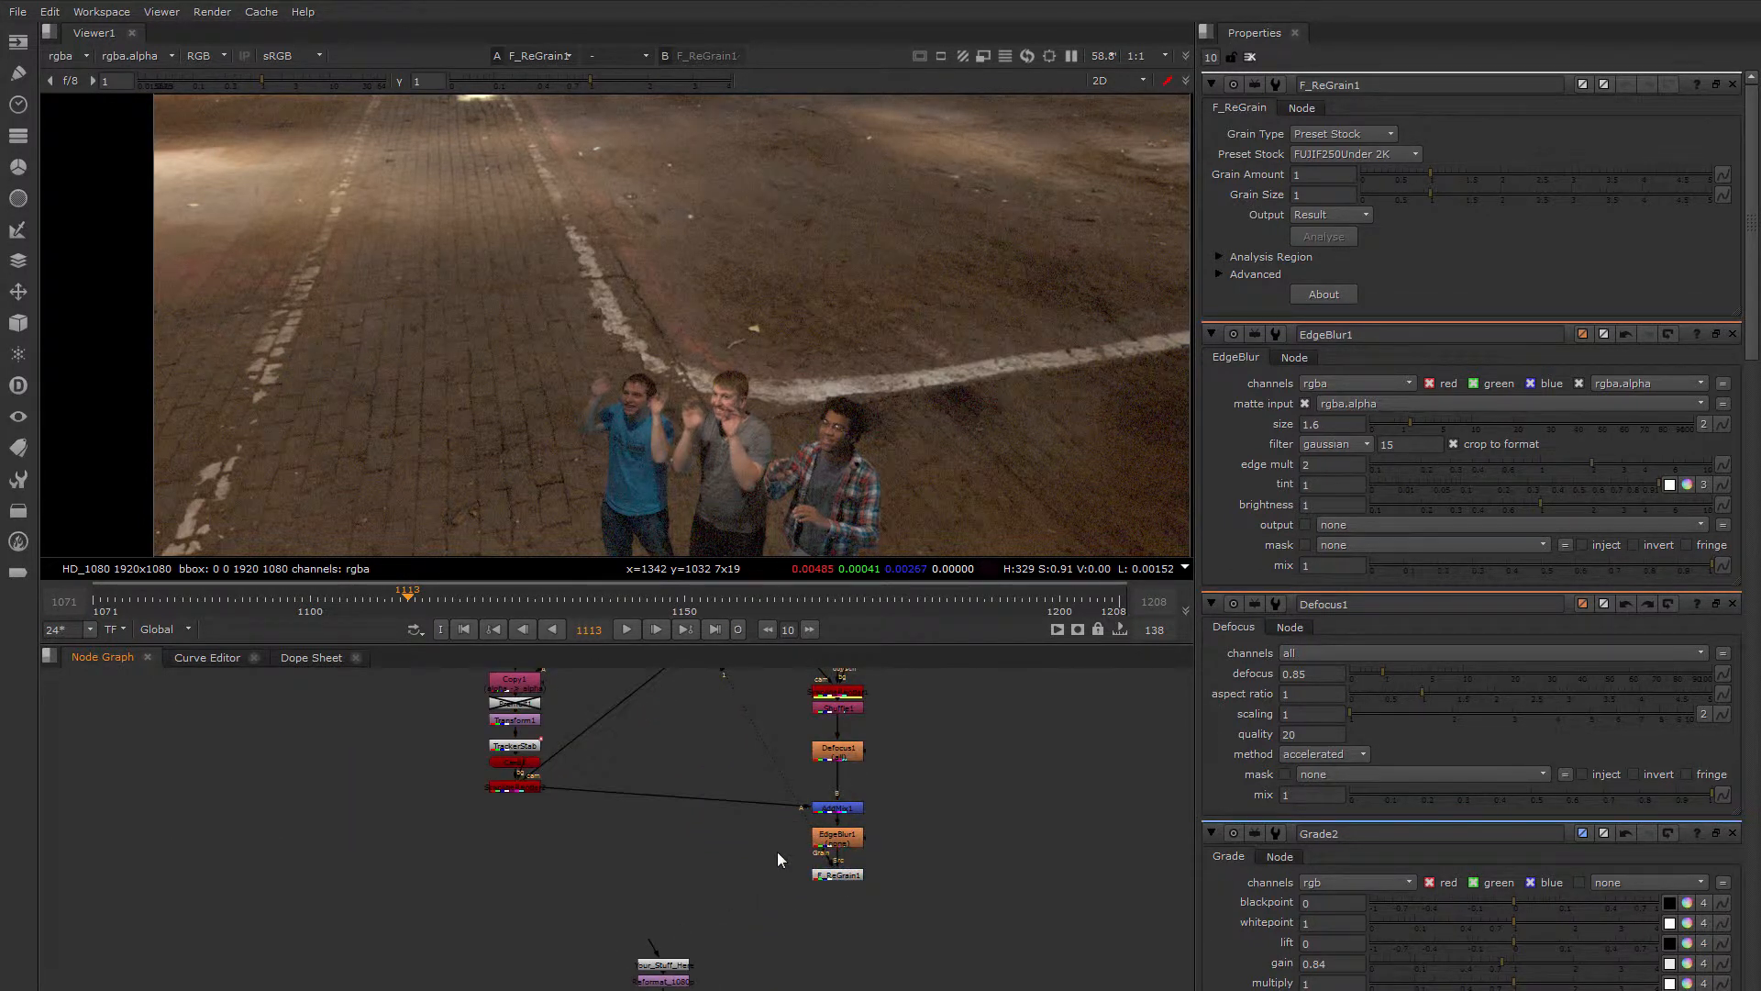
scroll(908, 922, "down", 5)
scroll(908, 922, "up", 3)
middle_click_drag(908, 922, 862, 939)
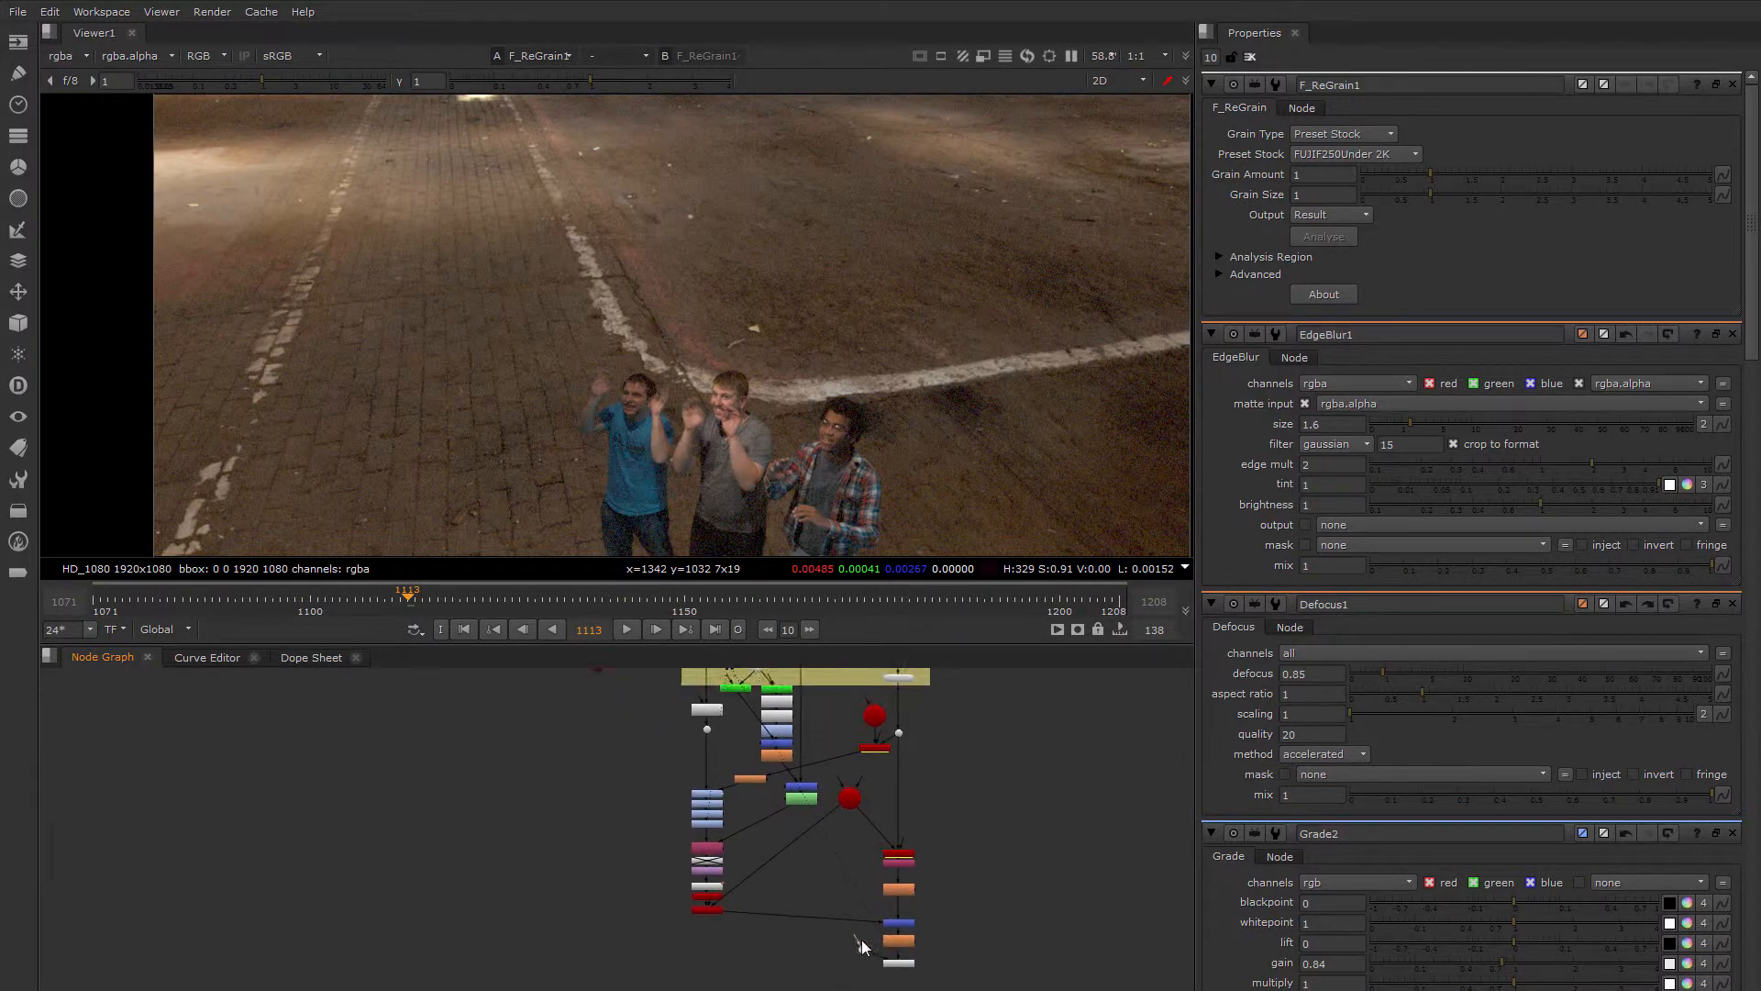
scroll(861, 939, "down", 1)
left_click_drag(861, 940, 746, 707)
middle_click_drag(866, 945, 770, 839)
scroll(771, 839, "up", 7)
double_click(757, 868)
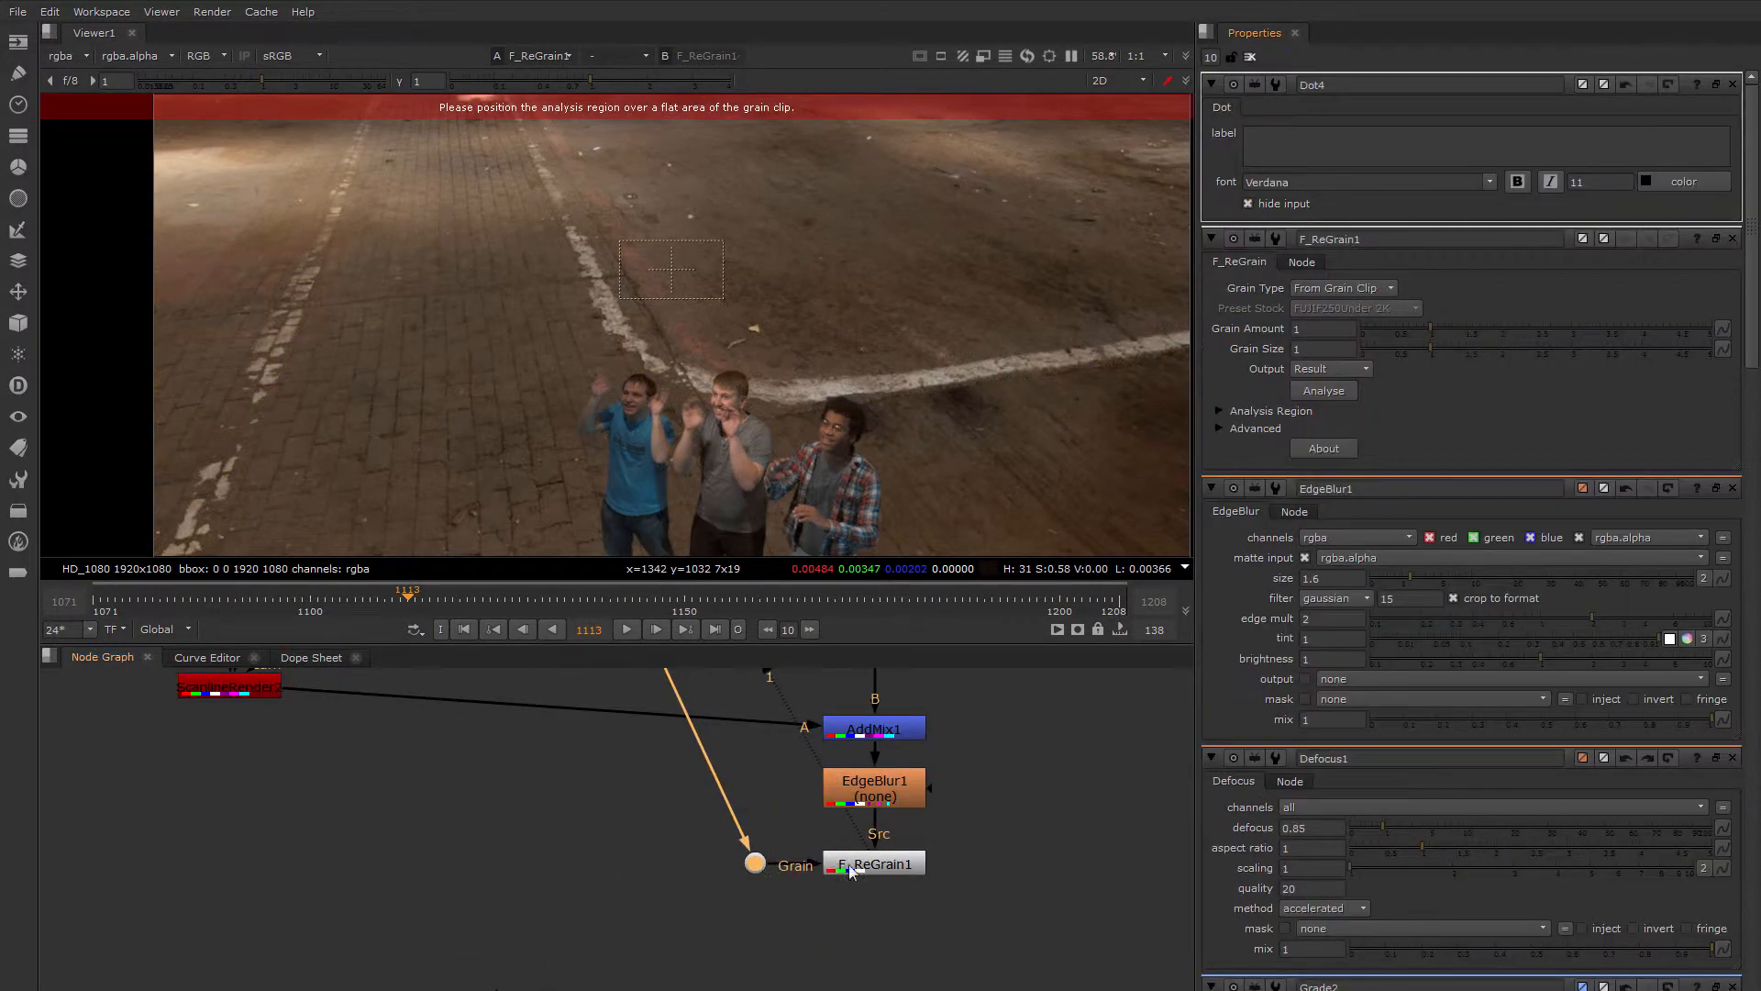
Place F_ReGrain1's analysis region by the legs of the man in blue and sample the grain response with Use Sampled Response enabled.
key("1")
left_click_drag(706, 301, 659, 456)
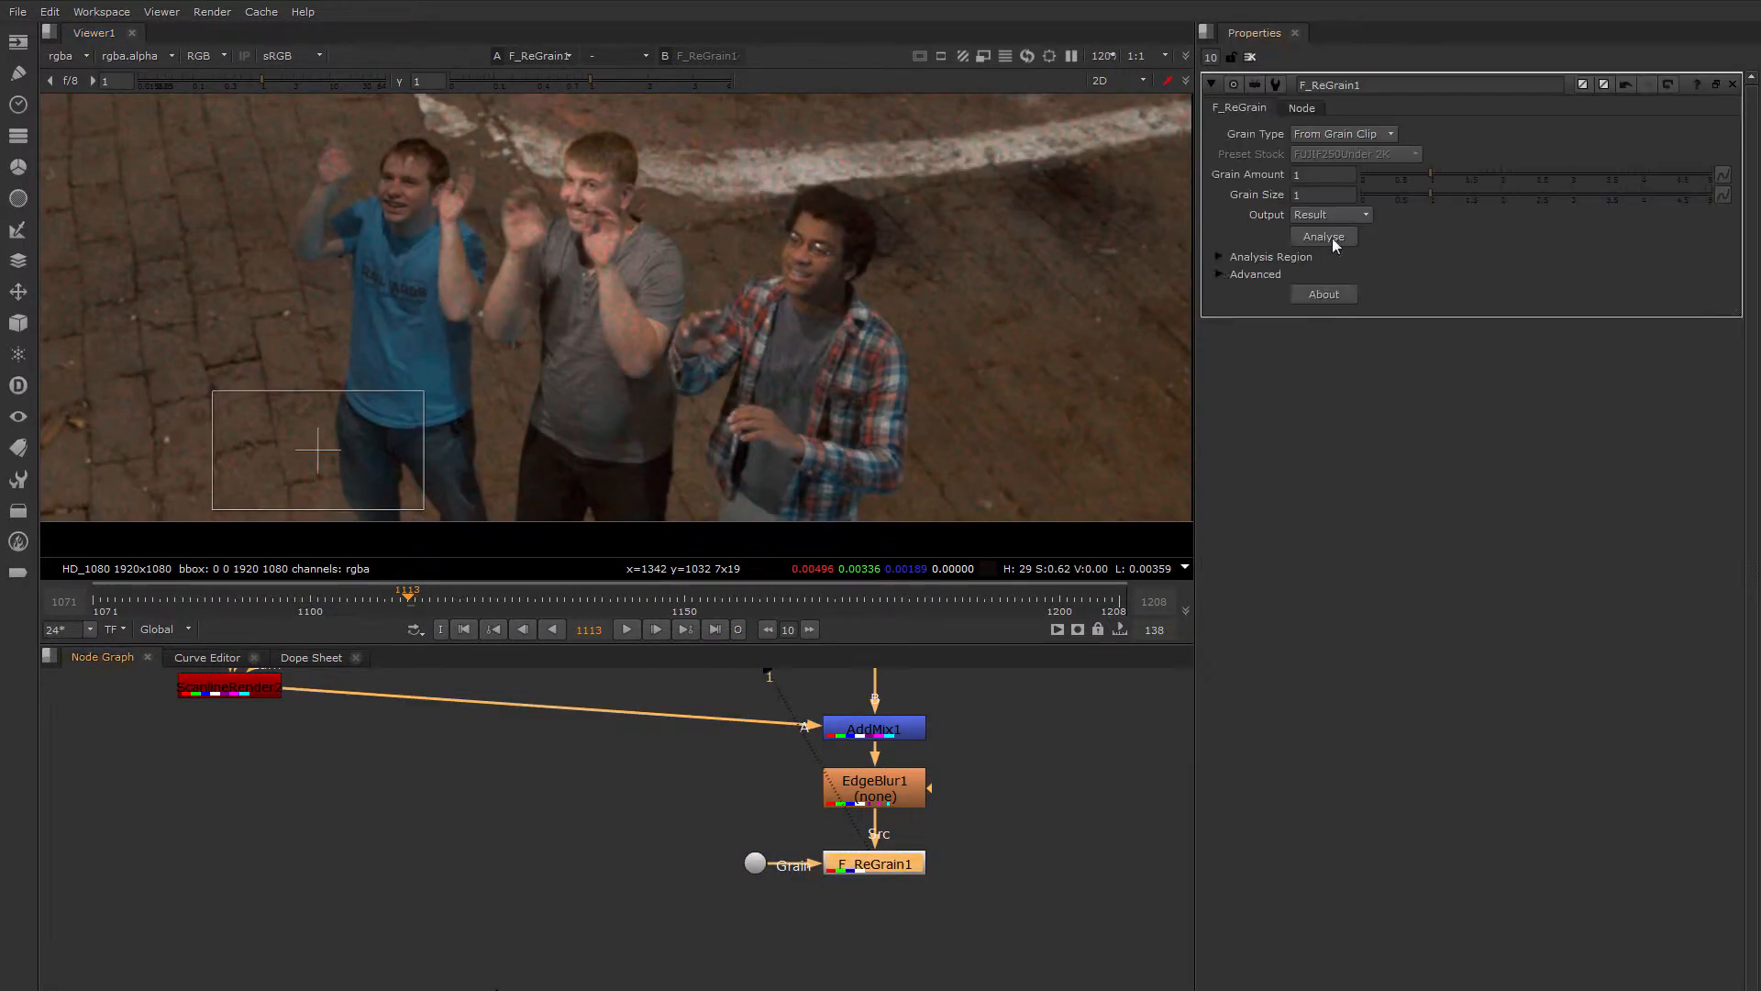
left_click(1220, 274)
left_click(1220, 466)
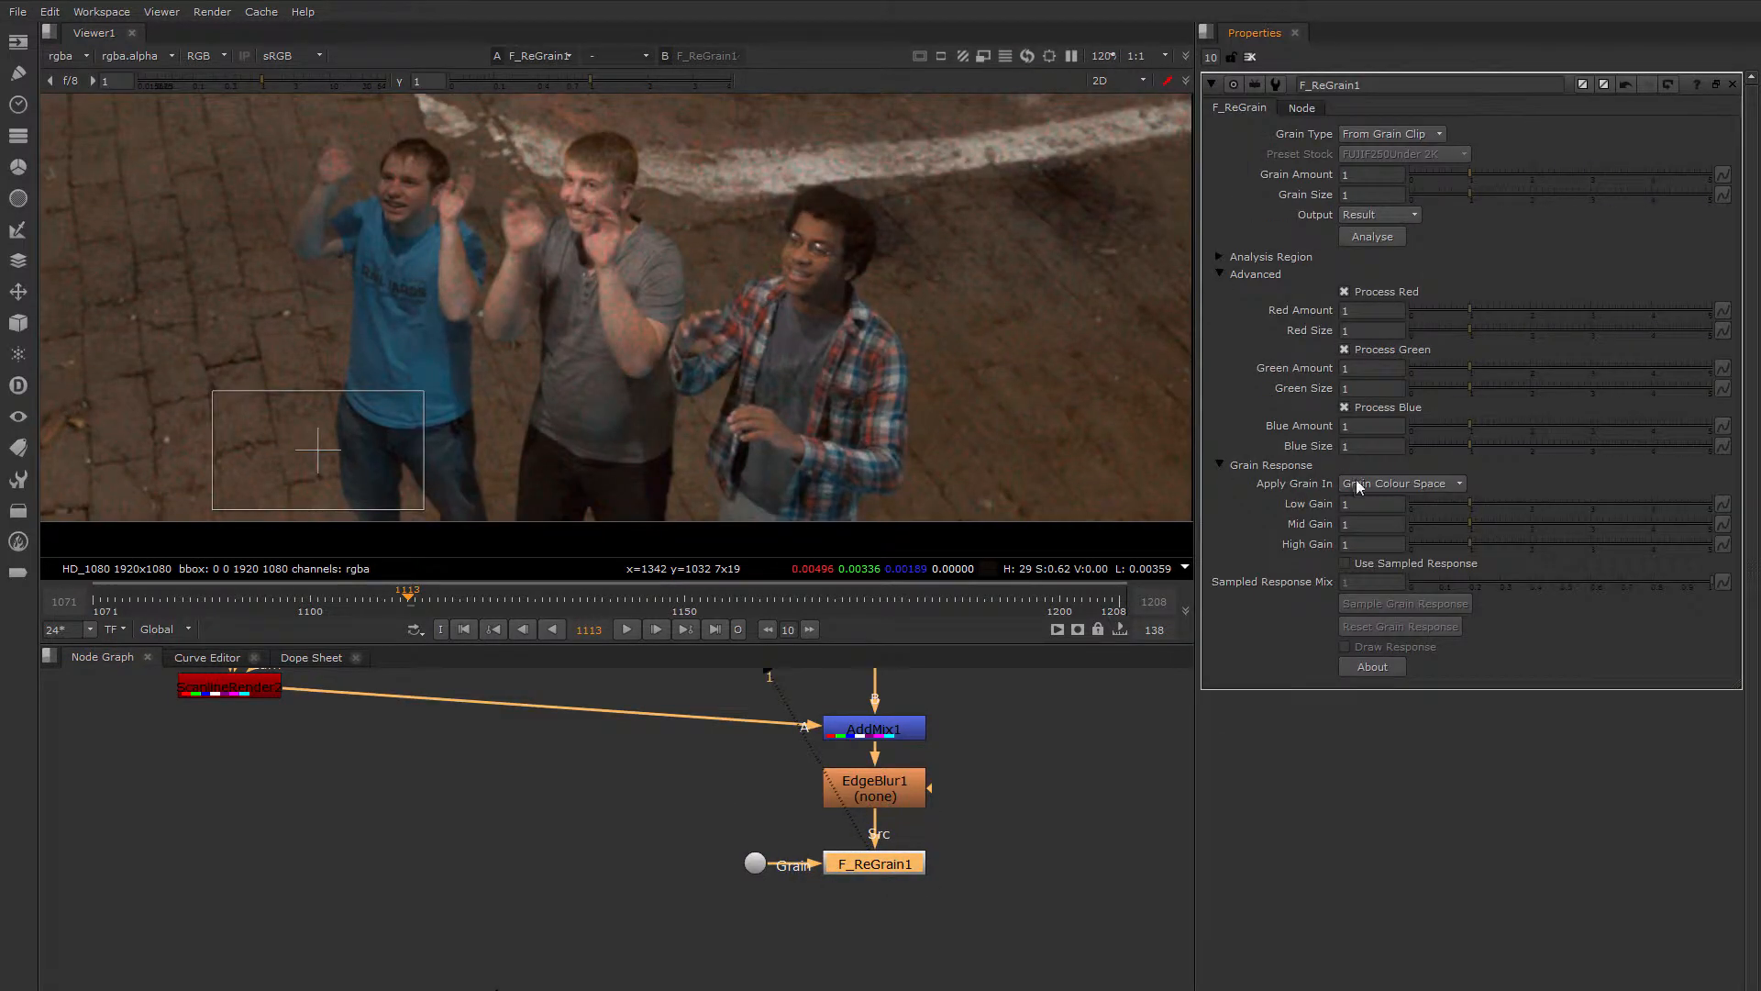
left_click(1345, 564)
left_click(1372, 603)
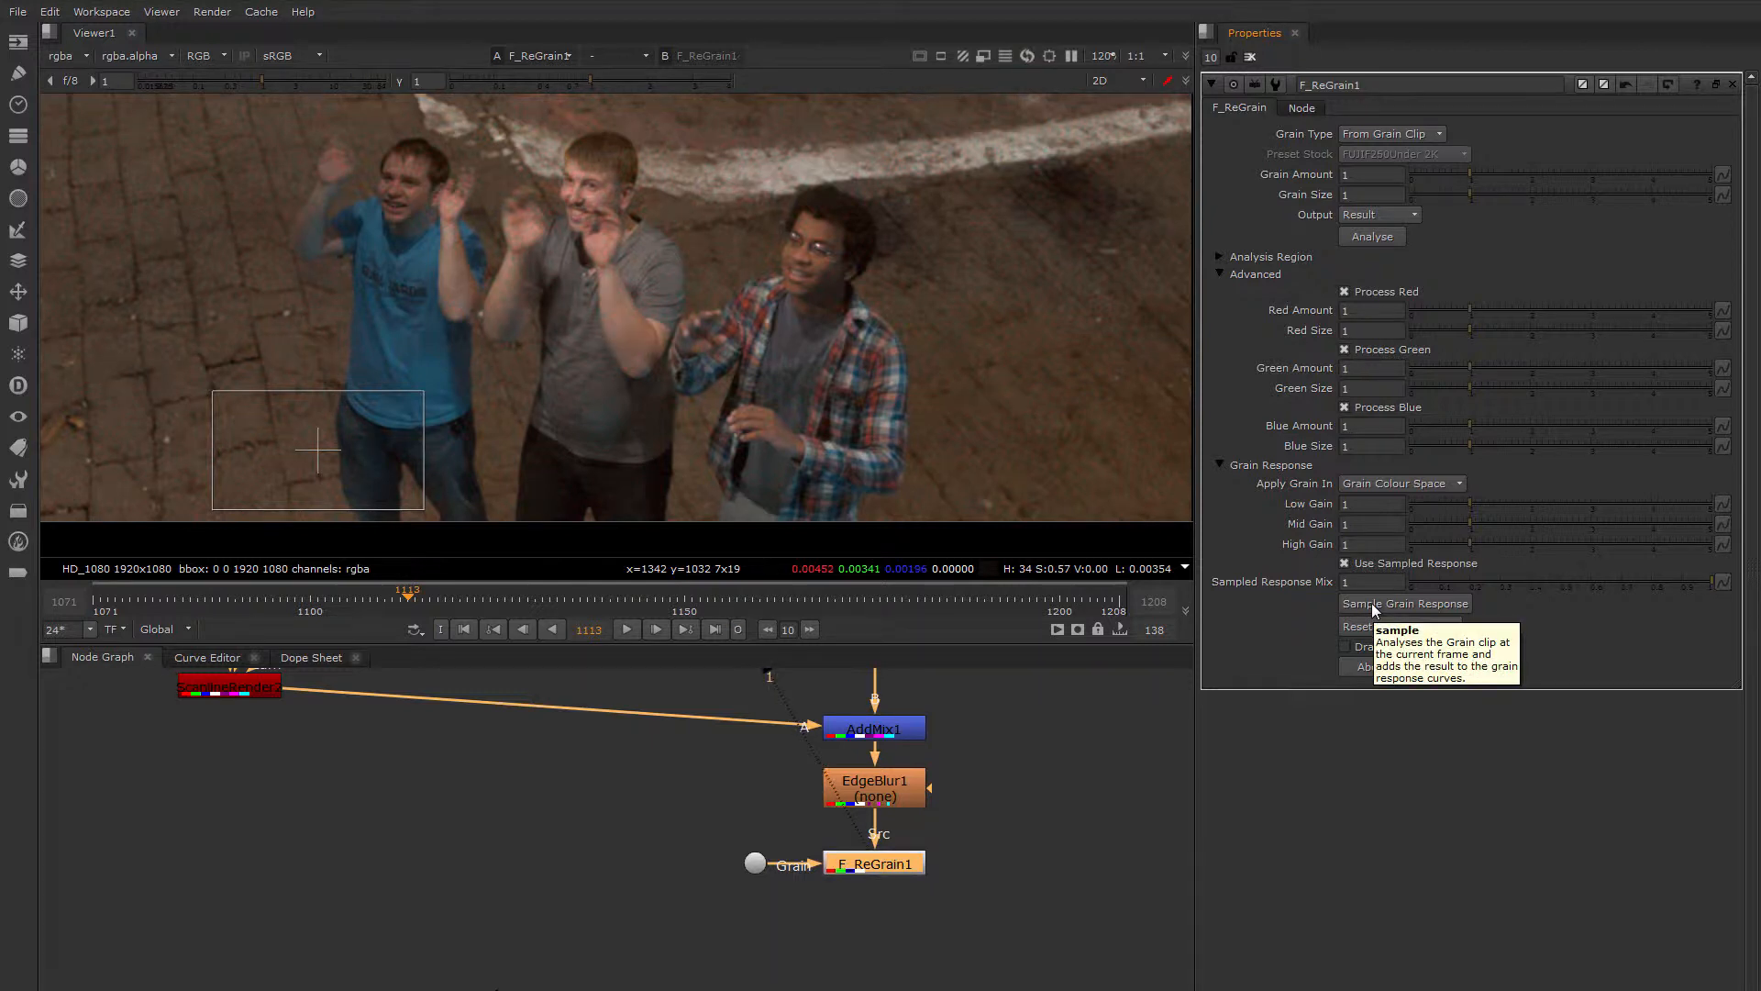
Examine the grain on the men and the floor up close, in full colour and in the red channel.
middle_click_drag(426, 296, 626, 206)
scroll(816, 332, "up", 3)
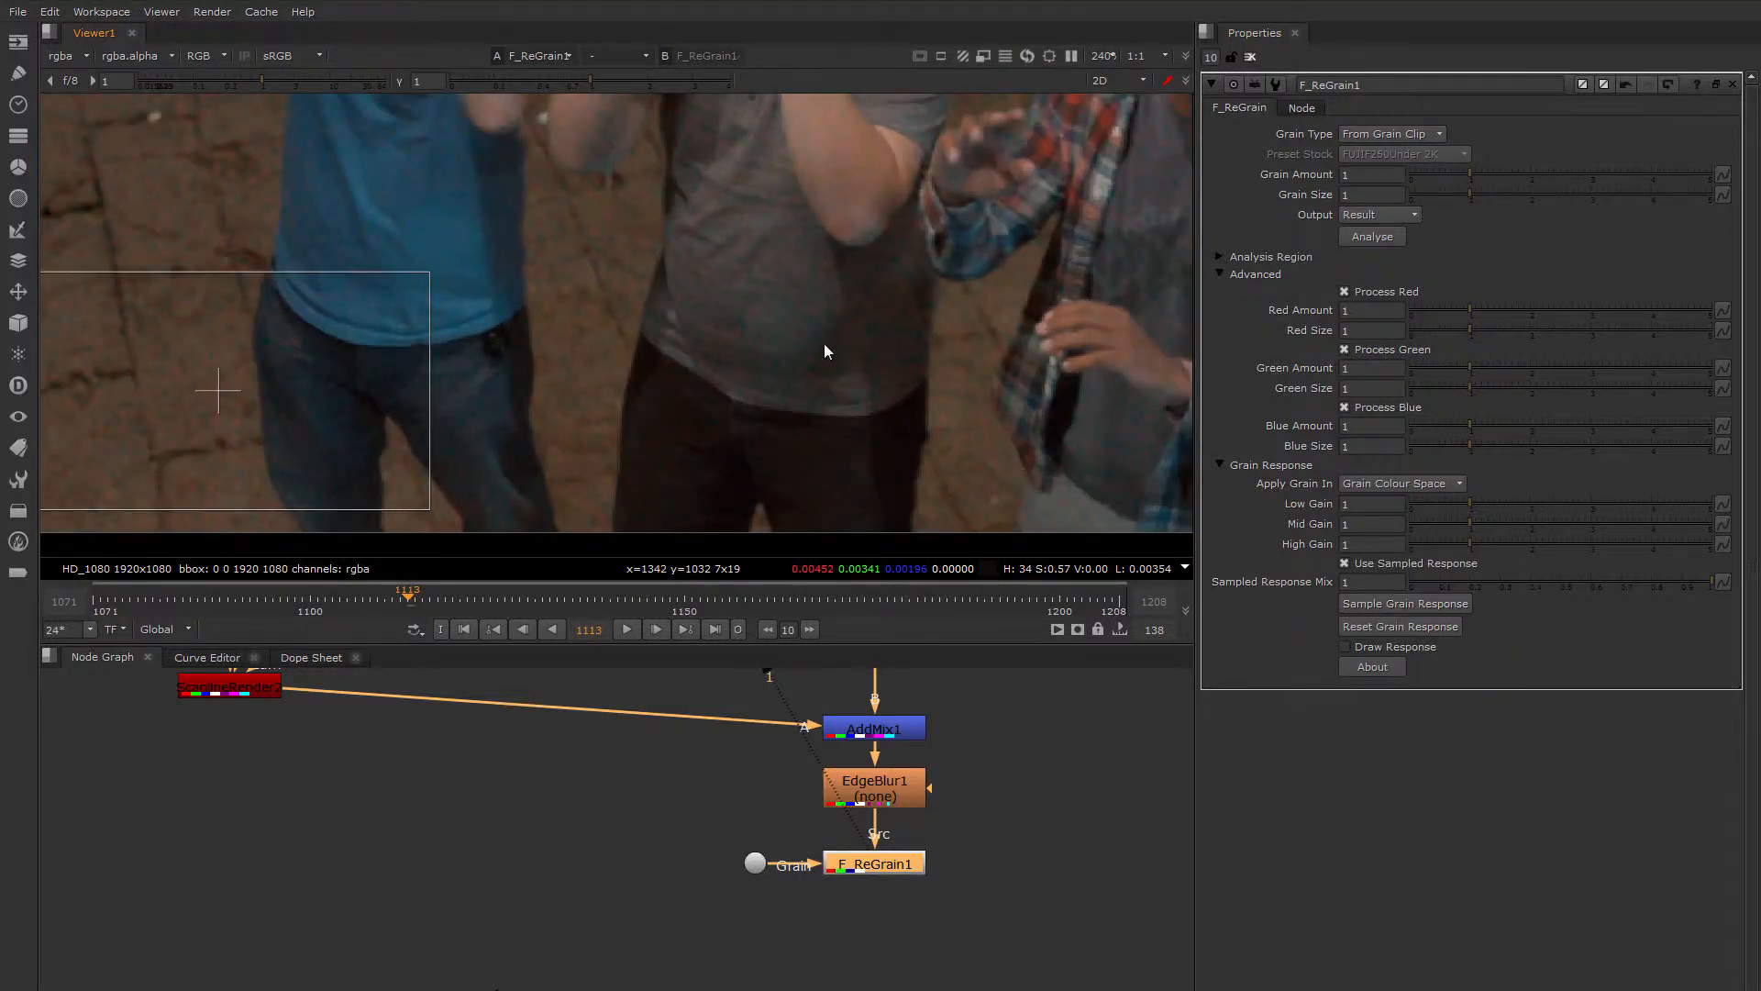
middle_click_drag(824, 345, 607, 394)
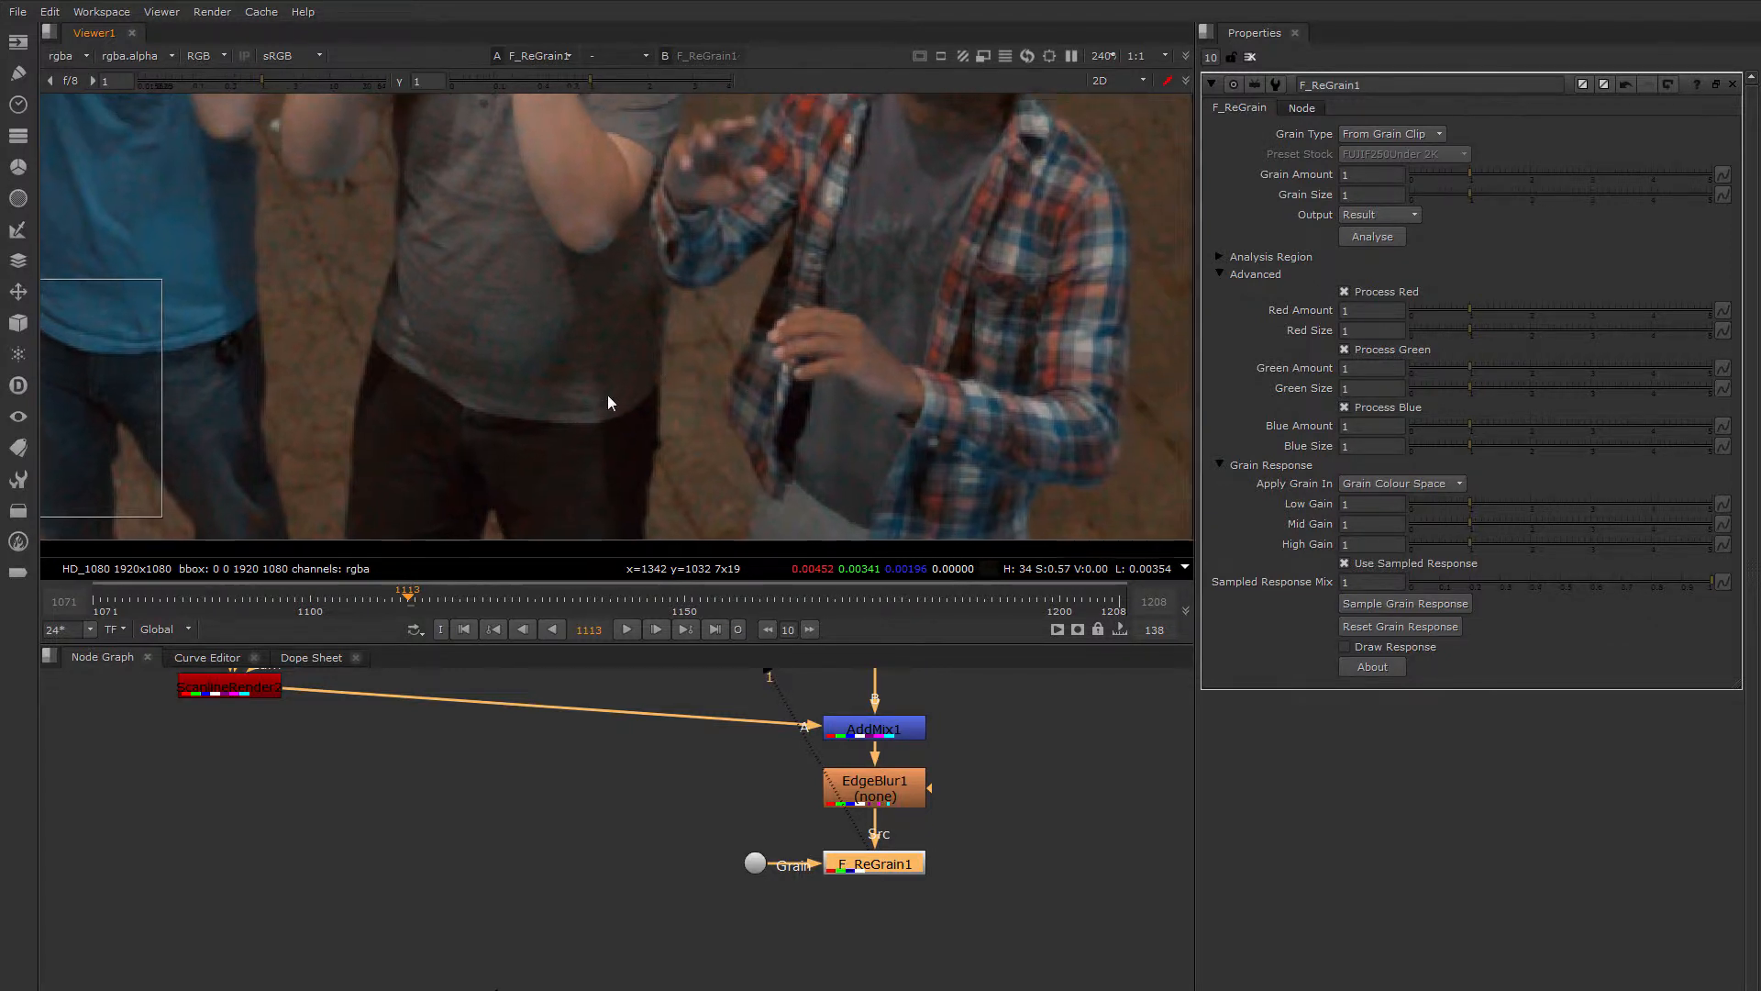
key("r")
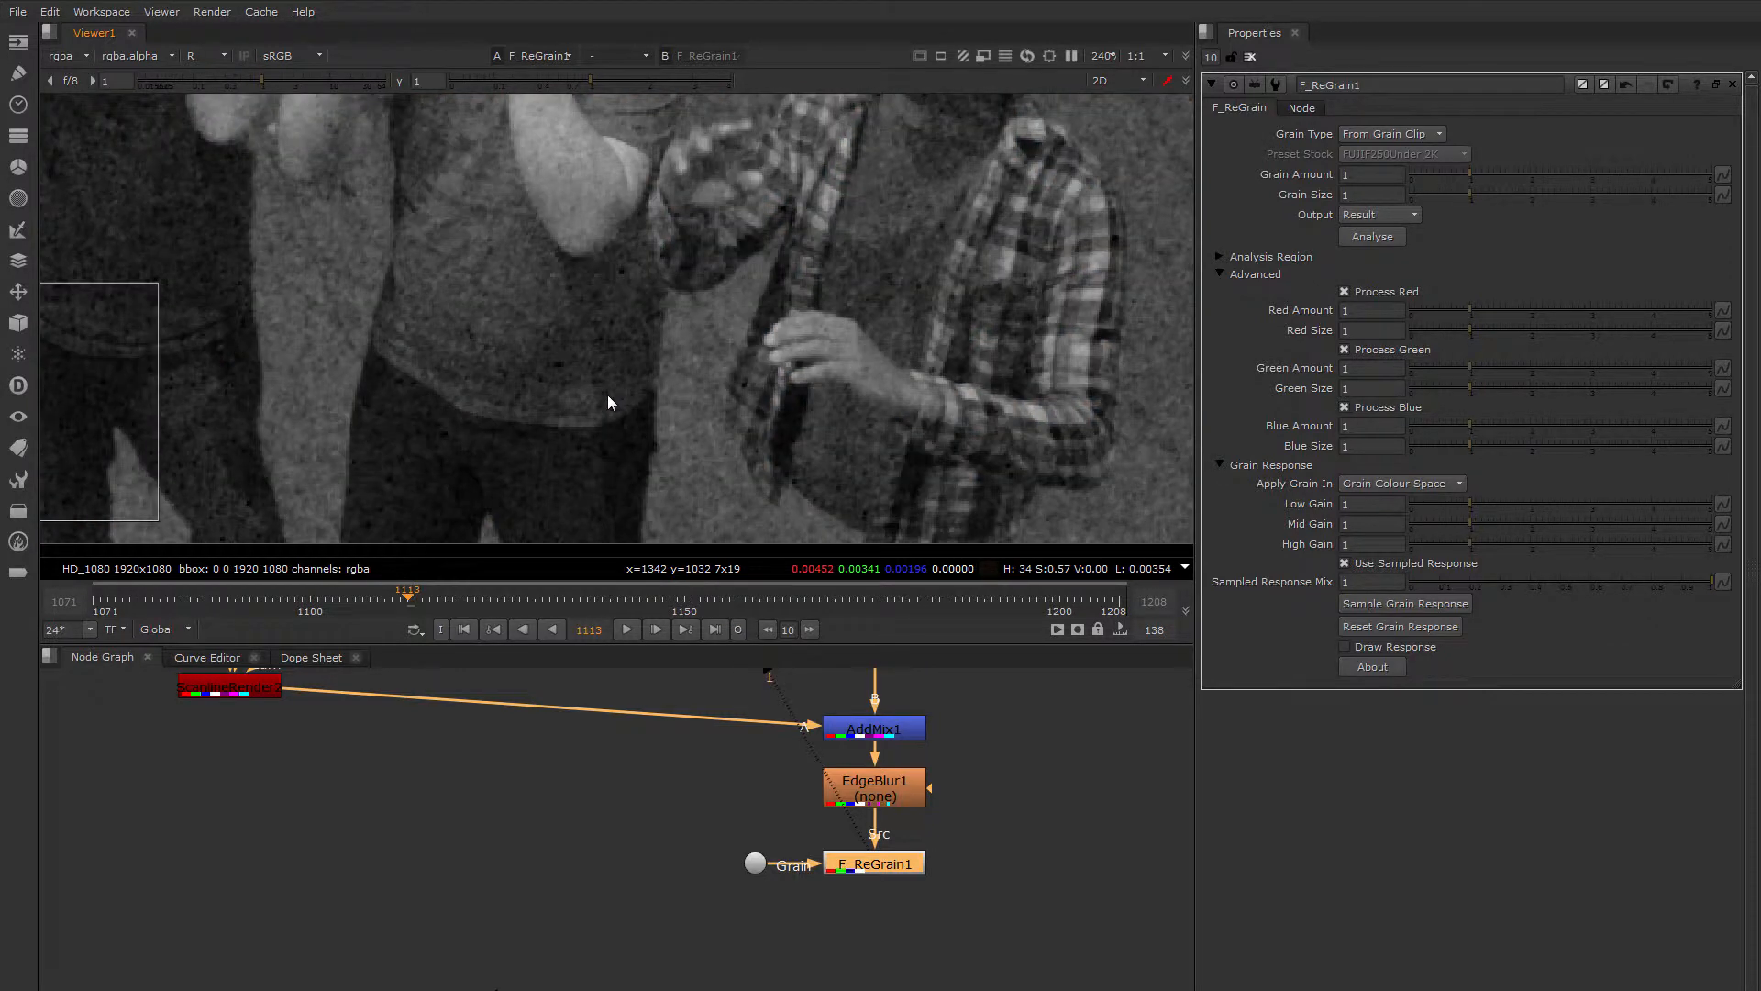
scroll(644, 377, "down", 6)
key("r")
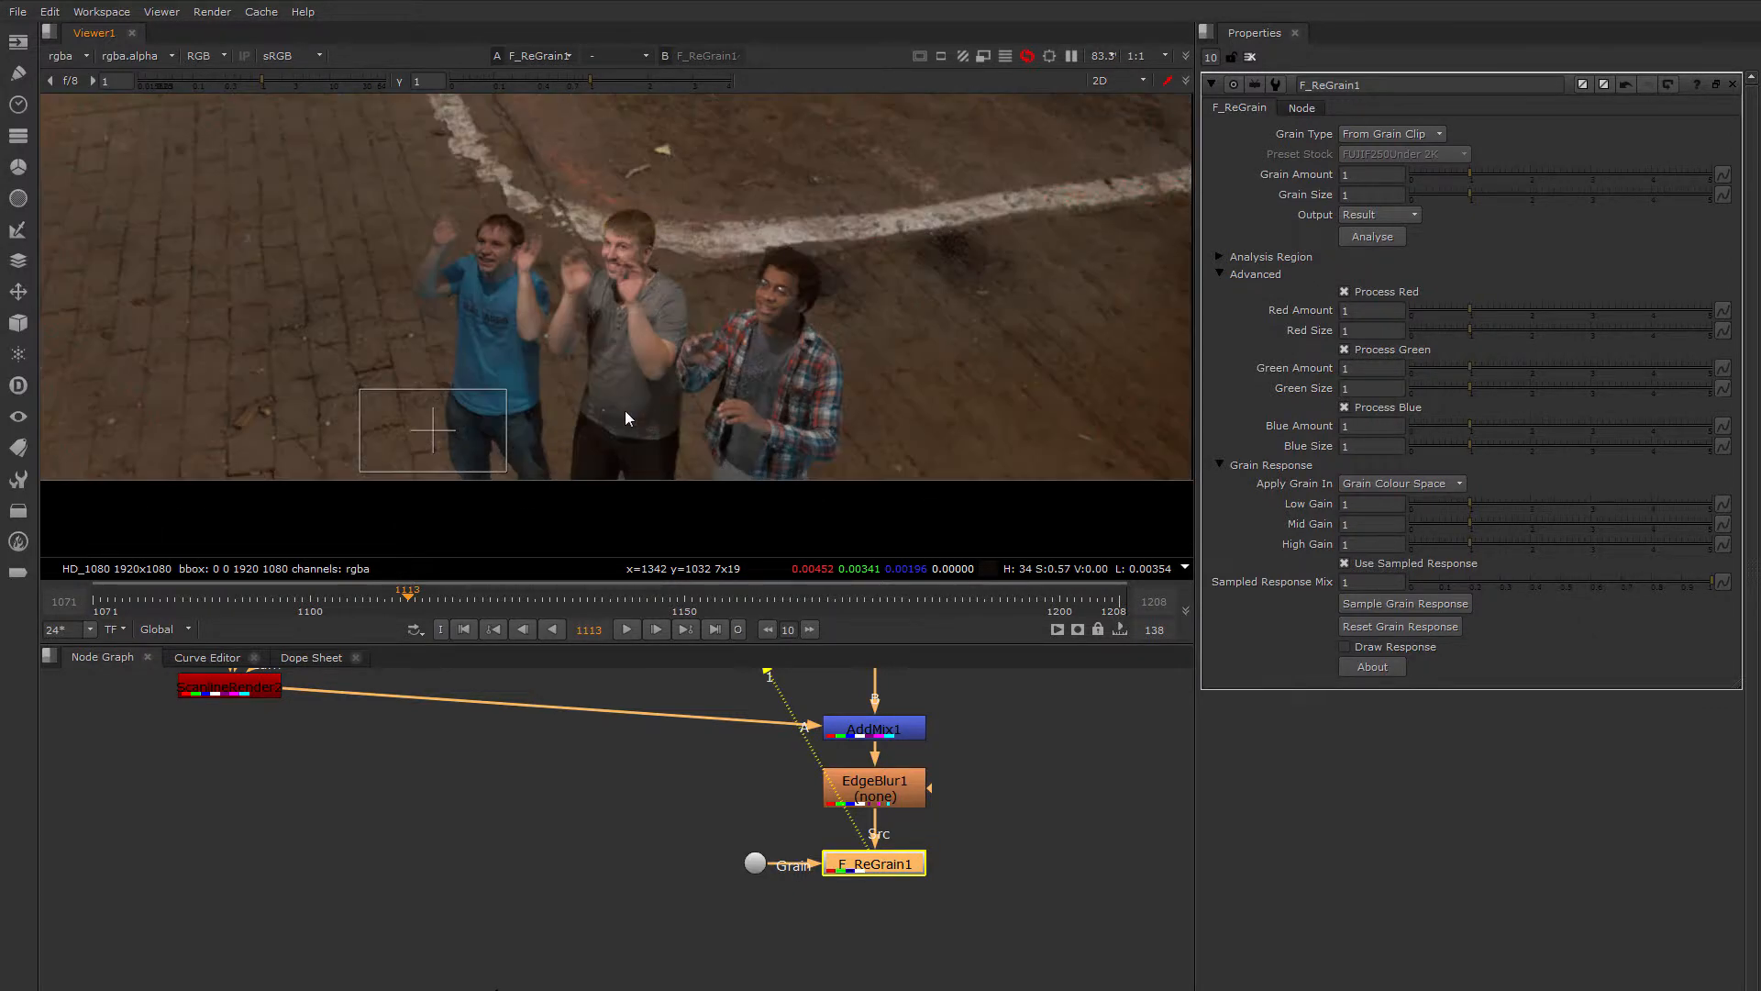
scroll(642, 404, "up", 4)
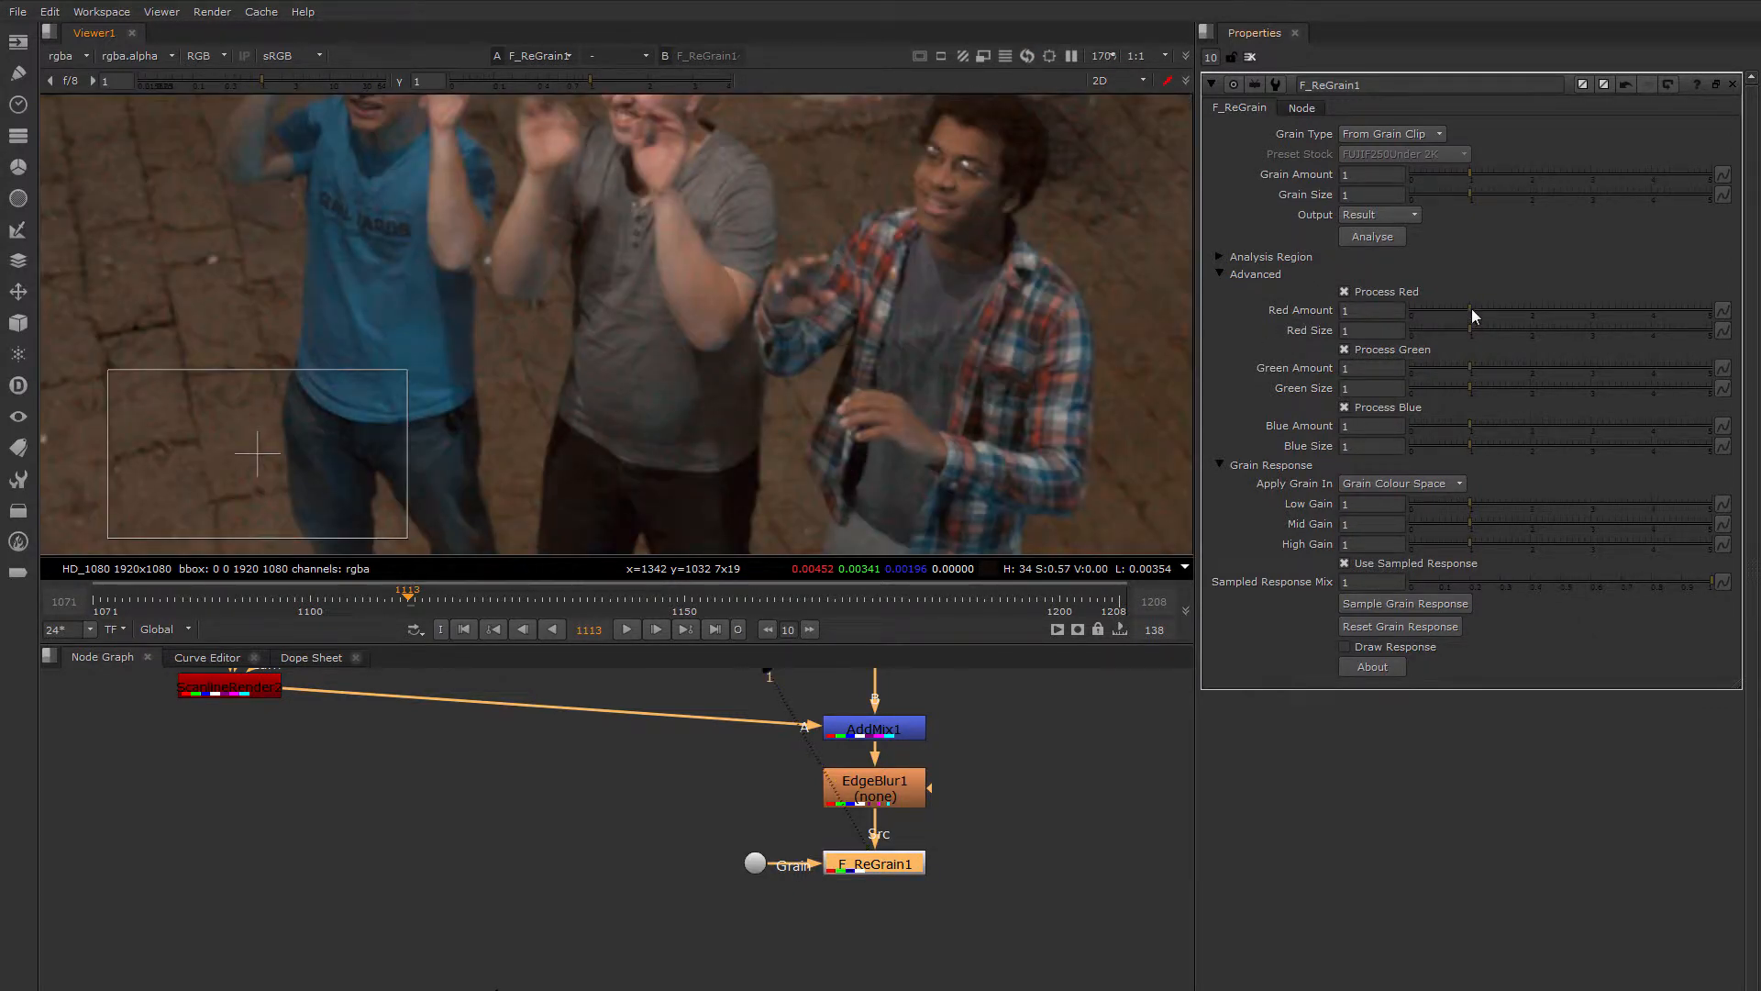
Set F_ReGrain1's red grain amount to 0.78 and red size to 0.6, checking the red channel.
mouse_move(1468, 307)
left_mouse_down()
mouse_move(1406, 312)
mouse_move(1449, 310)
left_mouse_up()
mouse_move(1454, 326)
left_mouse_down()
mouse_move(1396, 332)
mouse_move(1437, 332)
left_mouse_up()
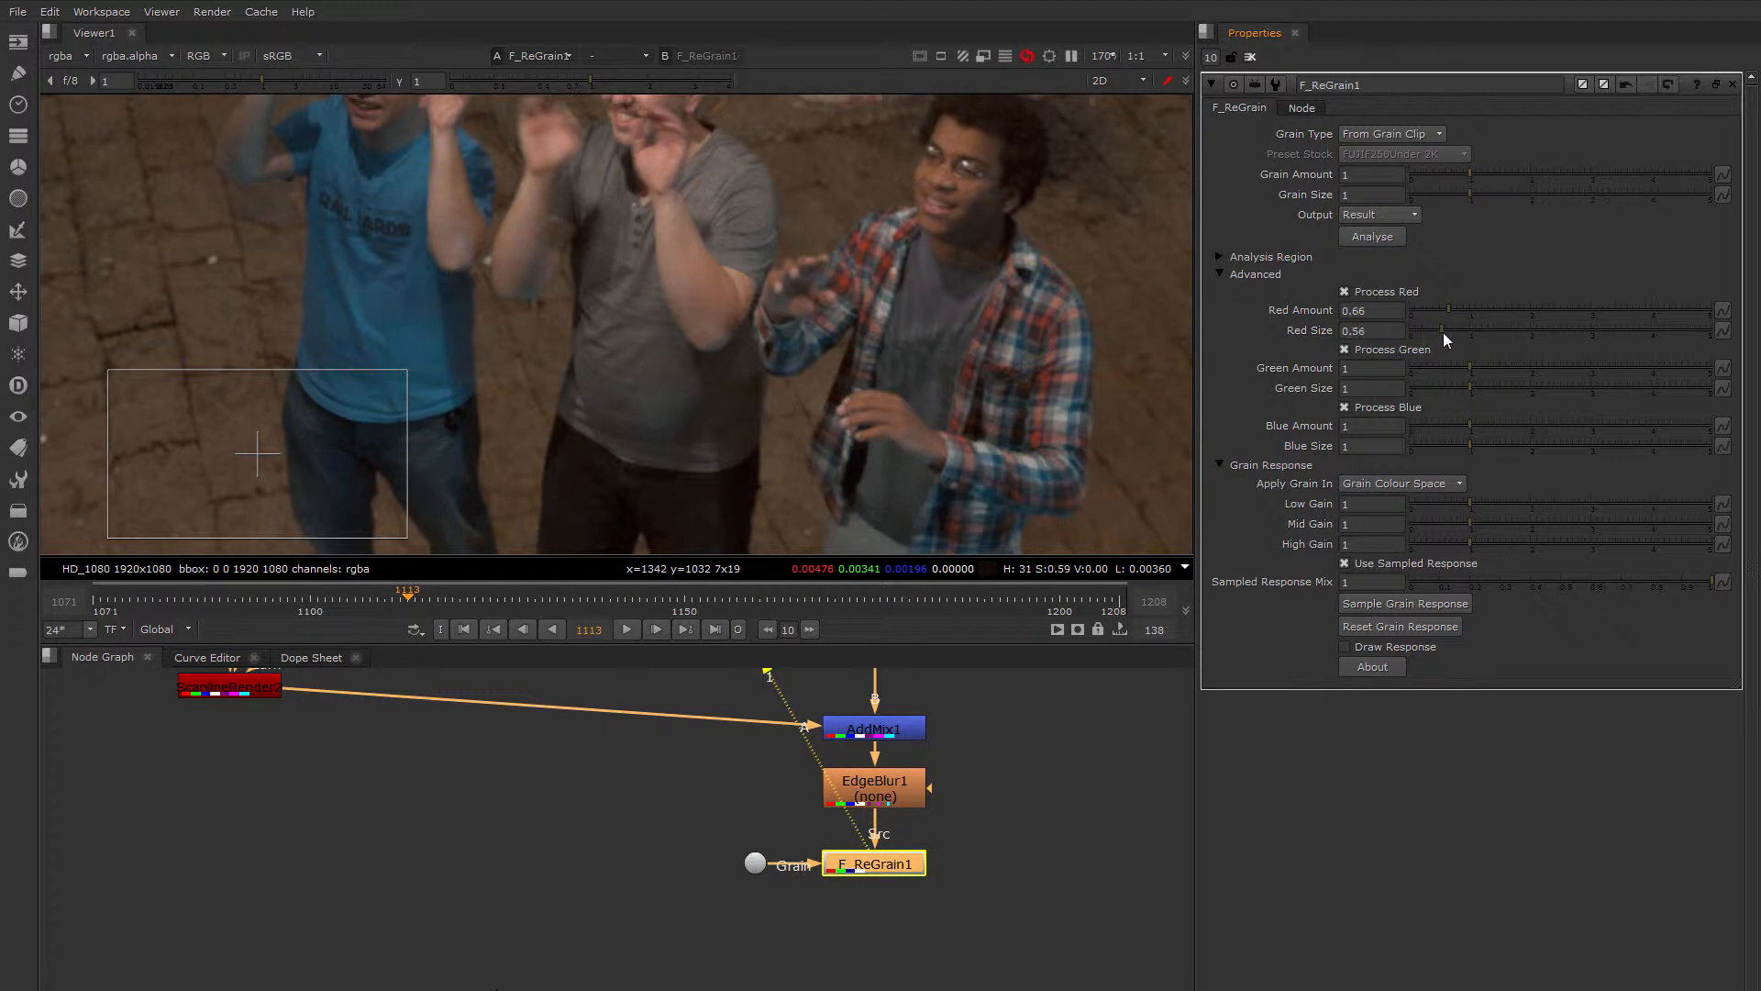
scroll(663, 413, "up", 5)
key("r")
scroll(711, 407, "down", 3)
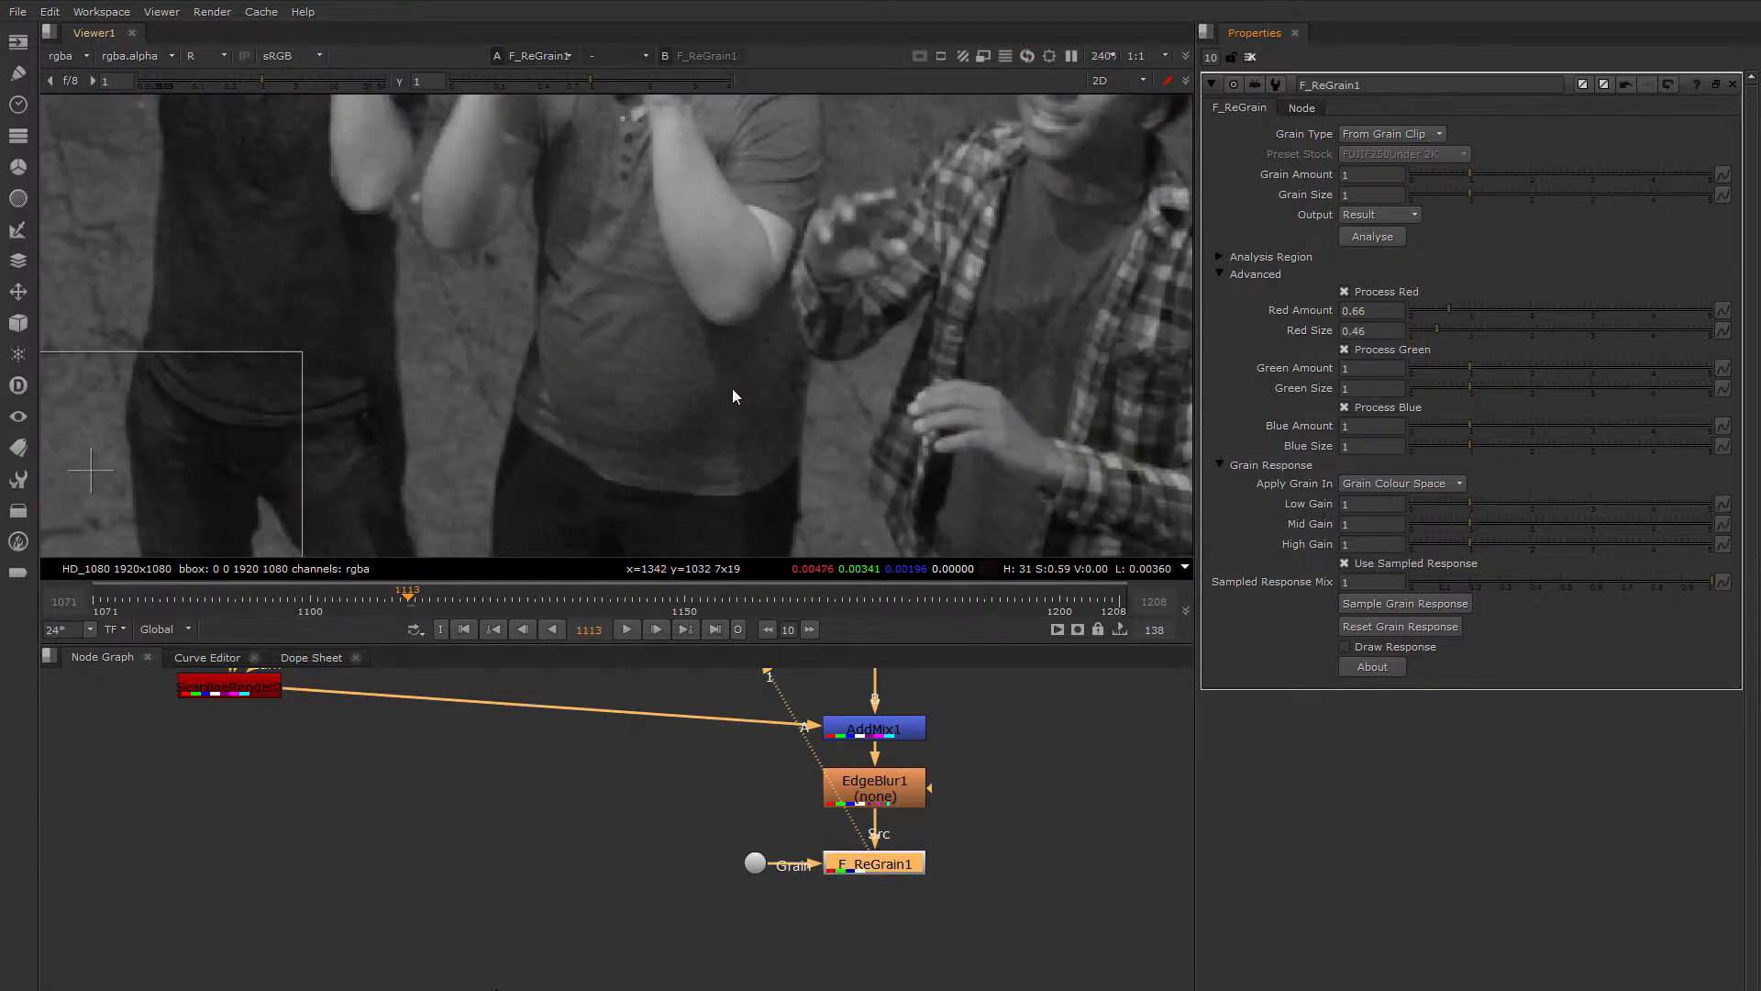
left_click(1429, 333)
left_click_drag(1429, 332, 1456, 310)
scroll(674, 301, "down", 3)
middle_click_drag(936, 338, 712, 312)
Inspect the green channel up close and set the green grain amount to 2.64.
key("g")
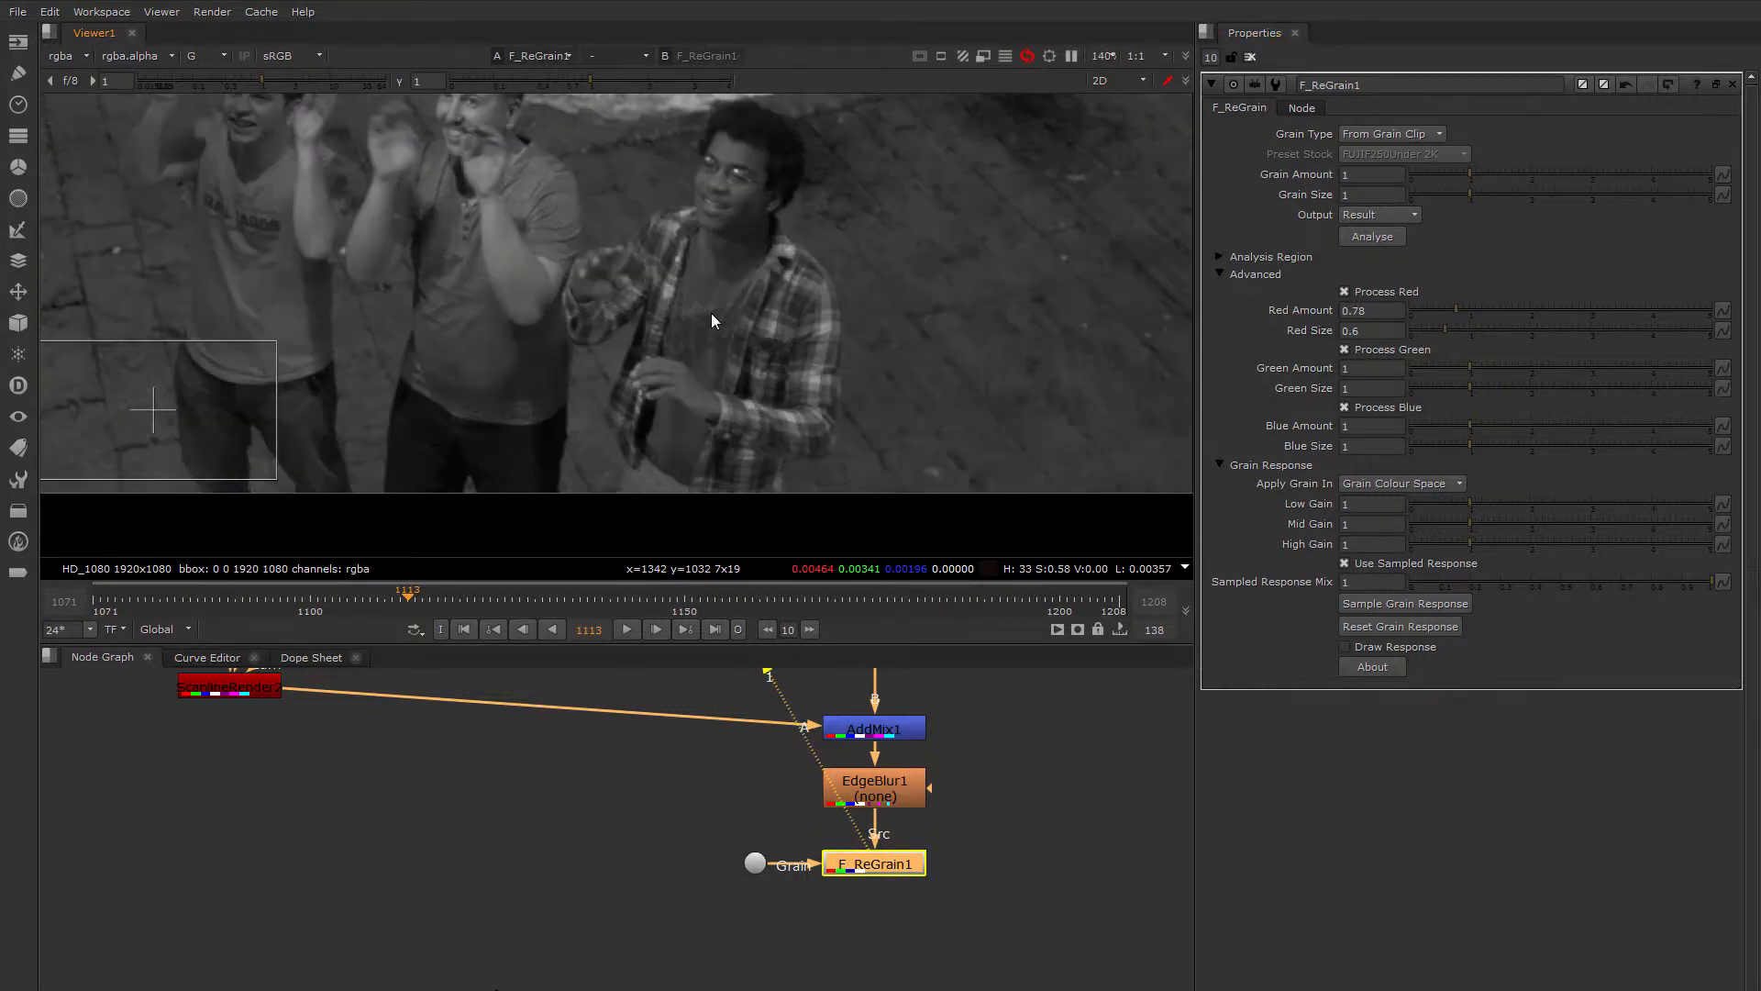
scroll(711, 311, "up", 4)
middle_click_drag(438, 356, 901, 317)
scroll(1115, 357, "up", 2)
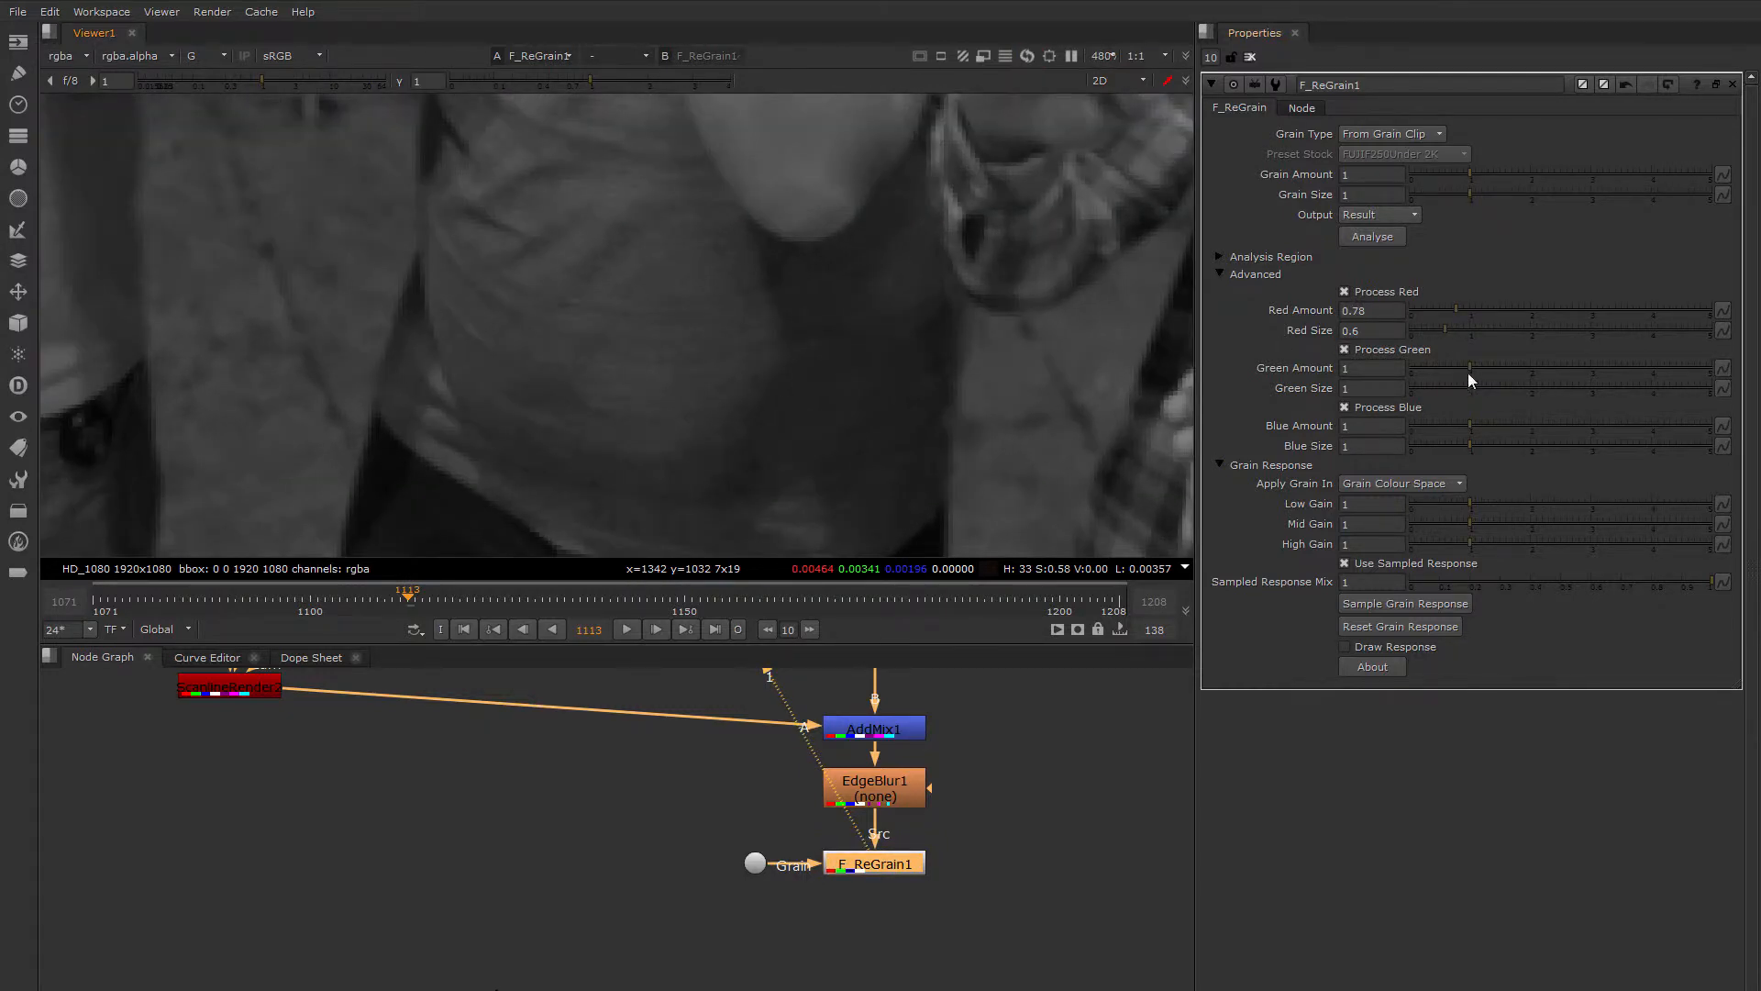
left_click_drag(1467, 368, 1569, 370)
Set the blue grain amount to 1.26 and blue size to 0.76, checking the blue channel and the full-colour composite.
key("b")
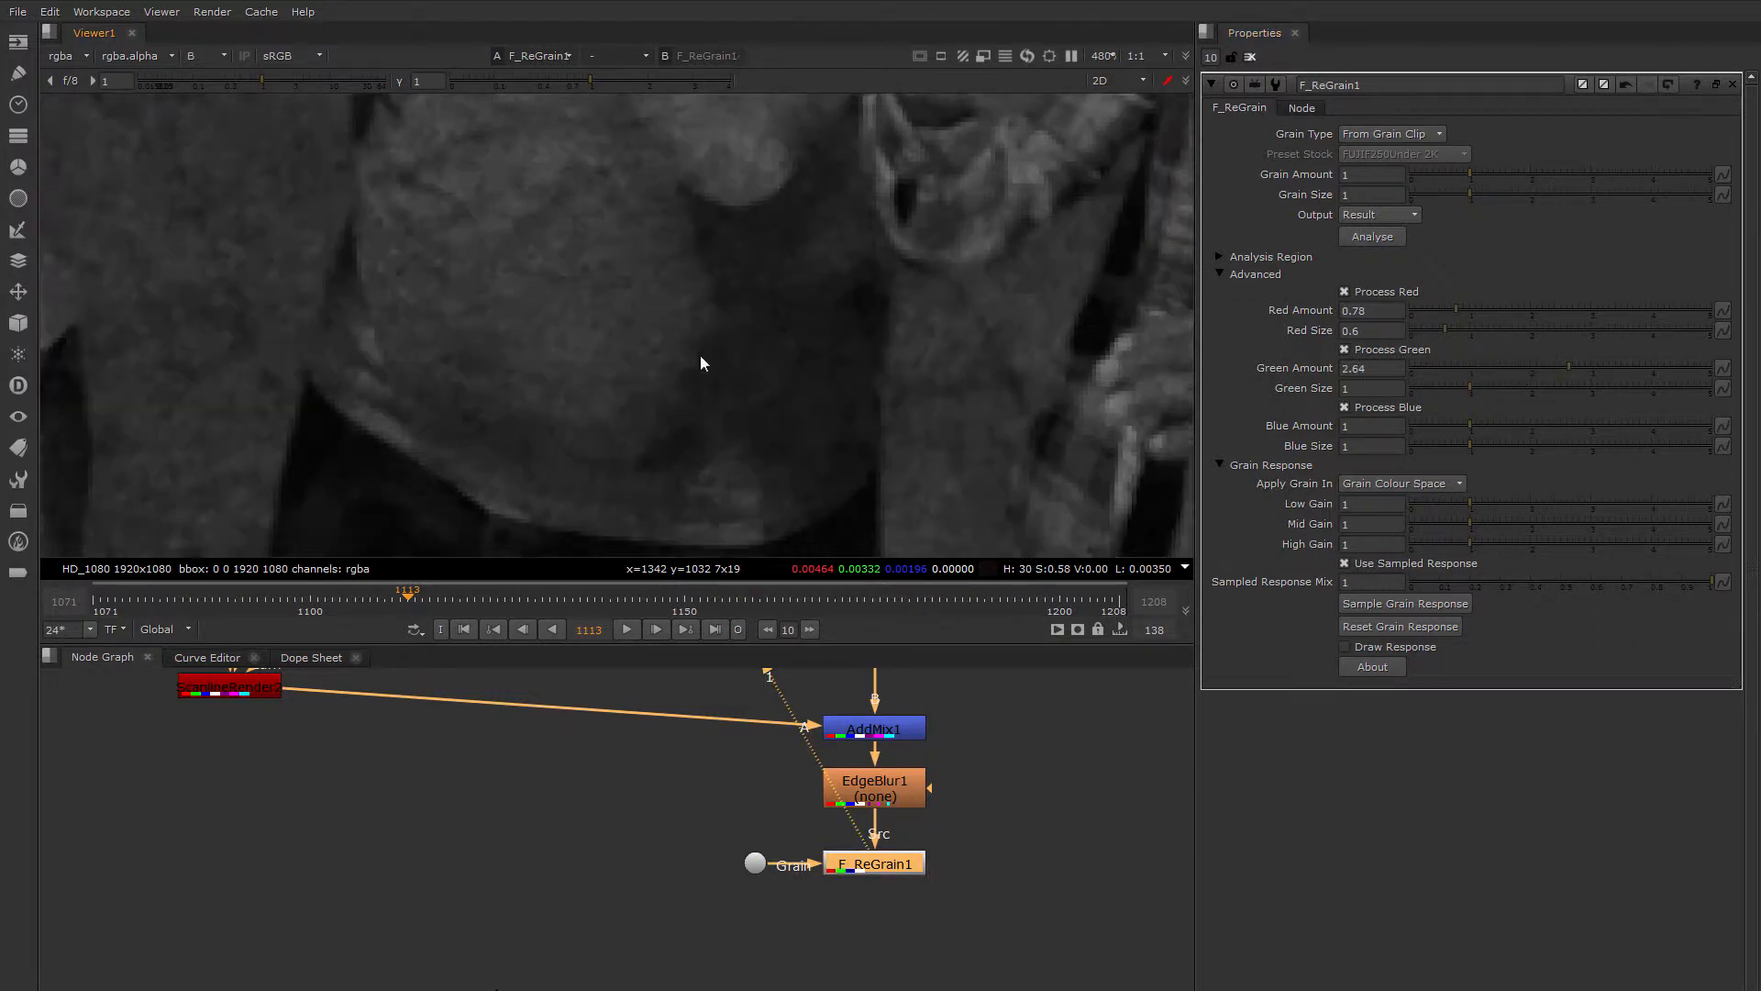
left_click_drag(1486, 447, 1457, 453)
left_click_drag(1470, 426, 1491, 424)
key("b")
scroll(816, 332, "down", 6)
middle_click_drag(1034, 182, 861, 285)
scroll(861, 284, "up", 2)
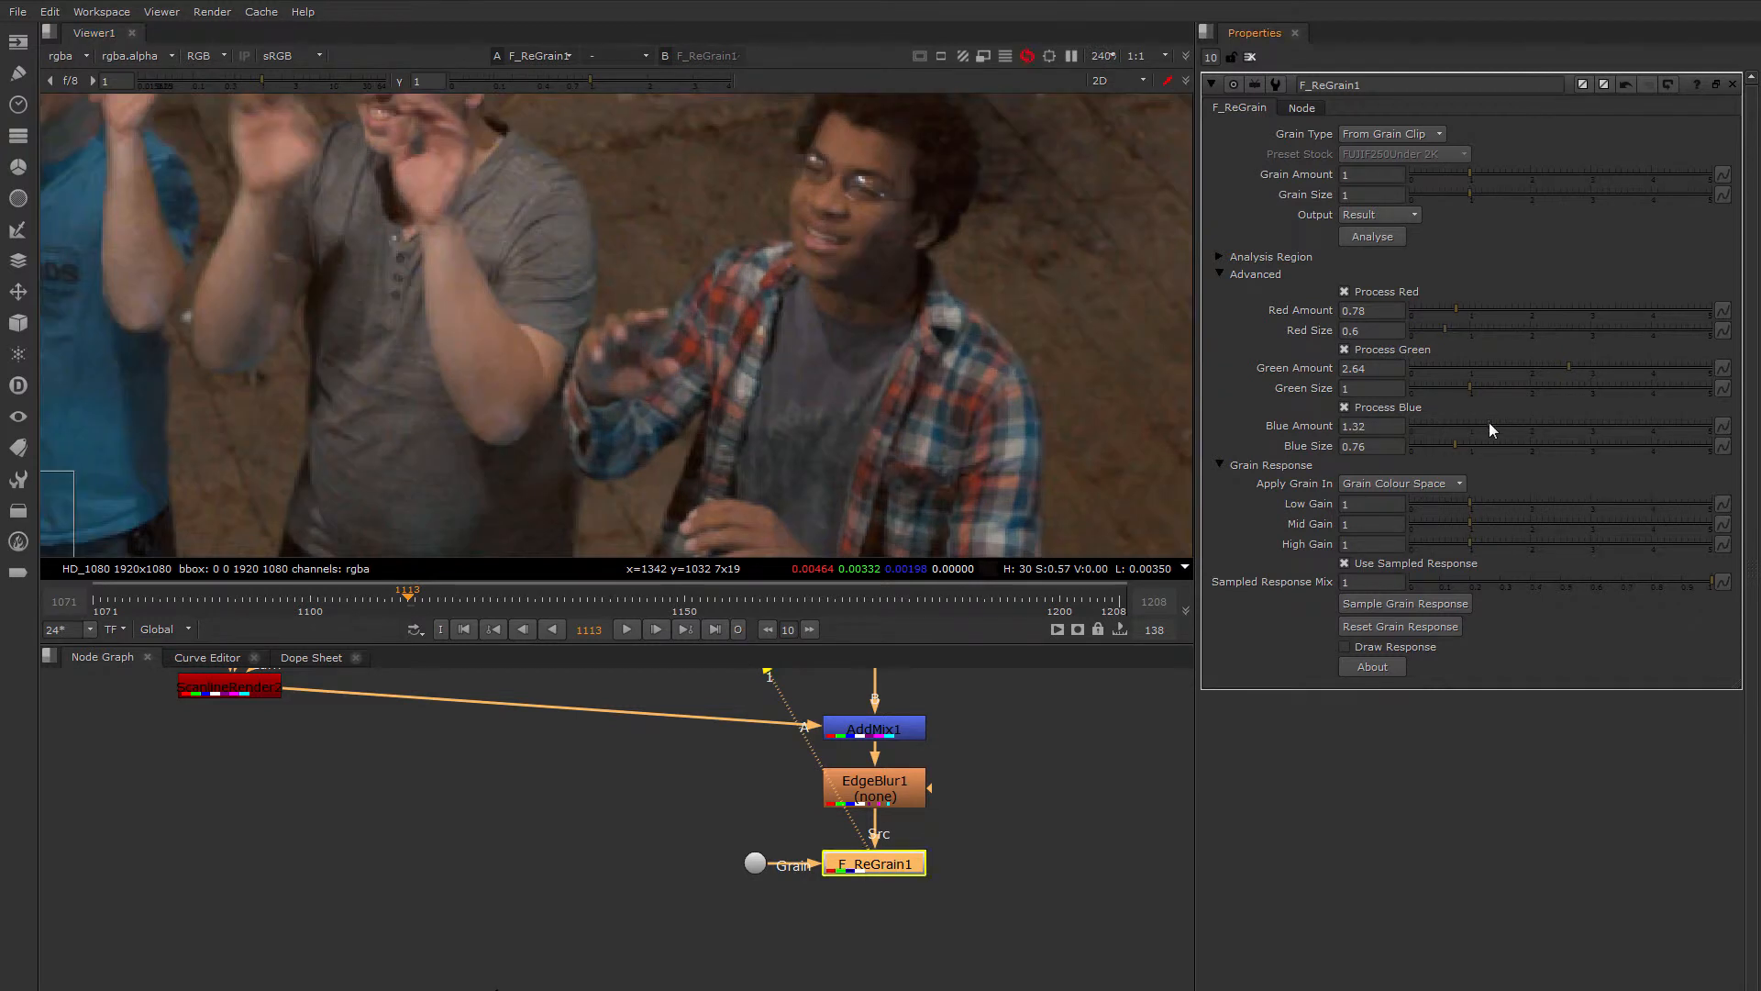
left_click_drag(1489, 423, 1485, 425)
scroll(795, 349, "down", 3)
middle_click_drag(715, 347, 649, 343)
scroll(735, 341, "down", 2)
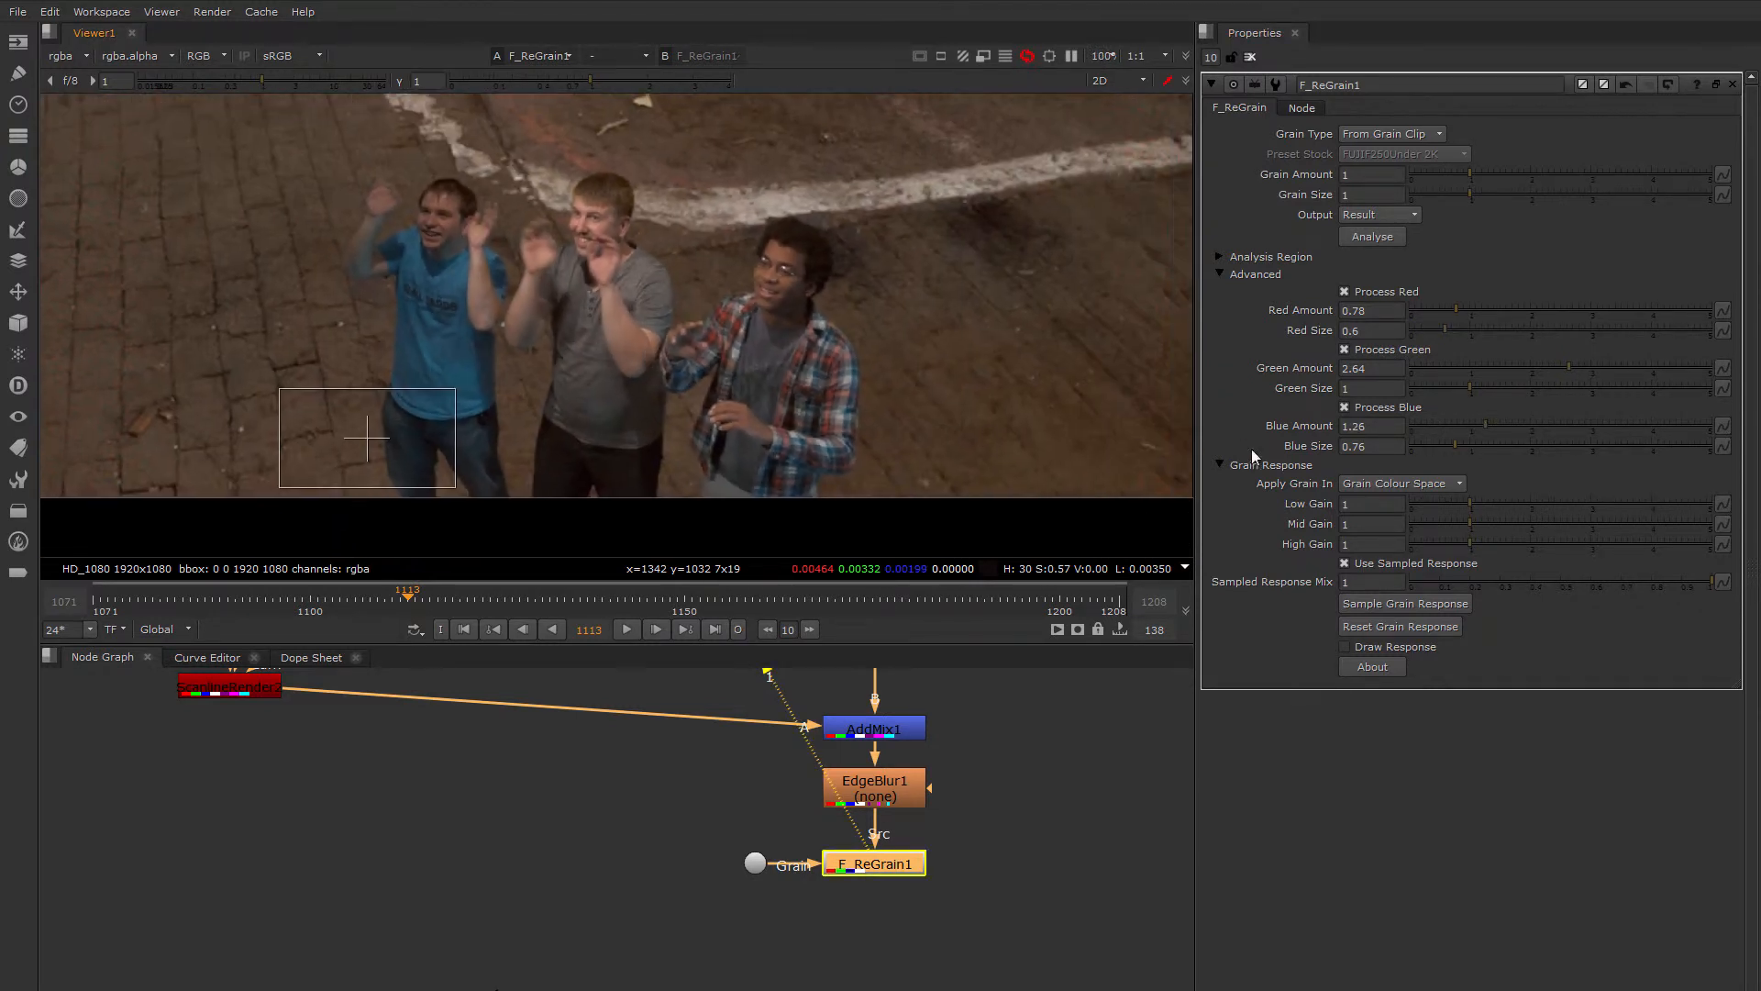
Turn off Use Sampled Response and apply the grain in Cineon, checking the result on the men.
left_click(1345, 563)
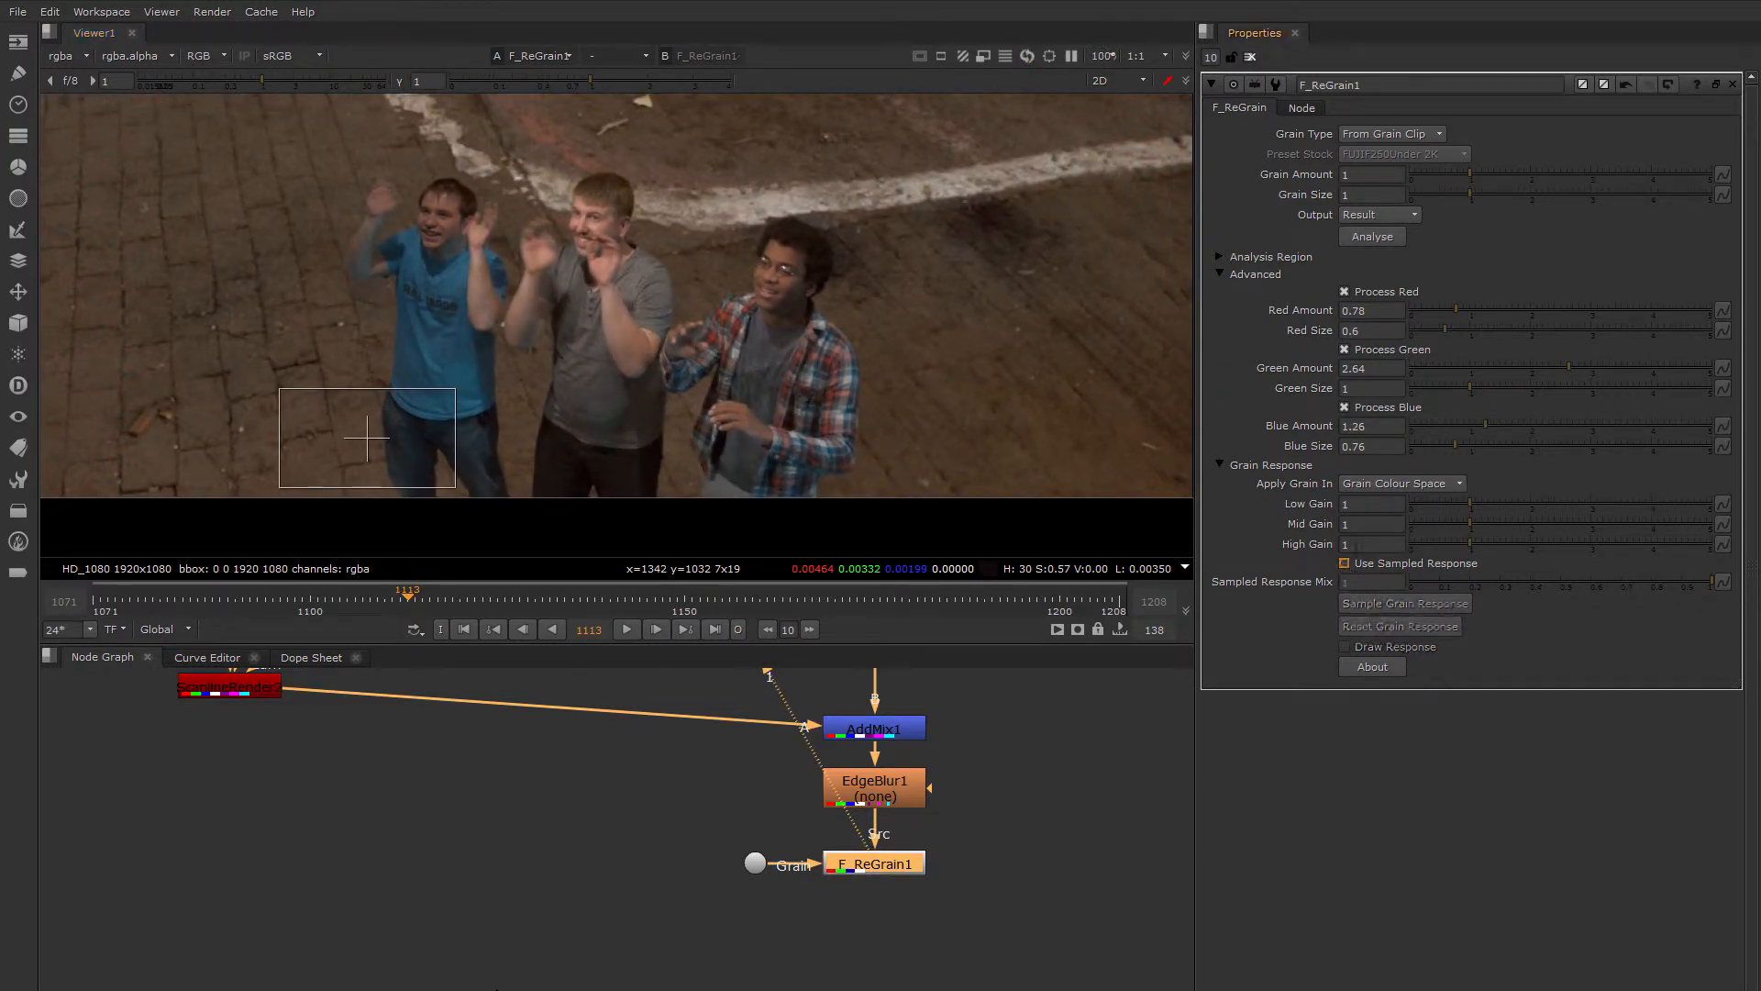
left_click(1387, 486)
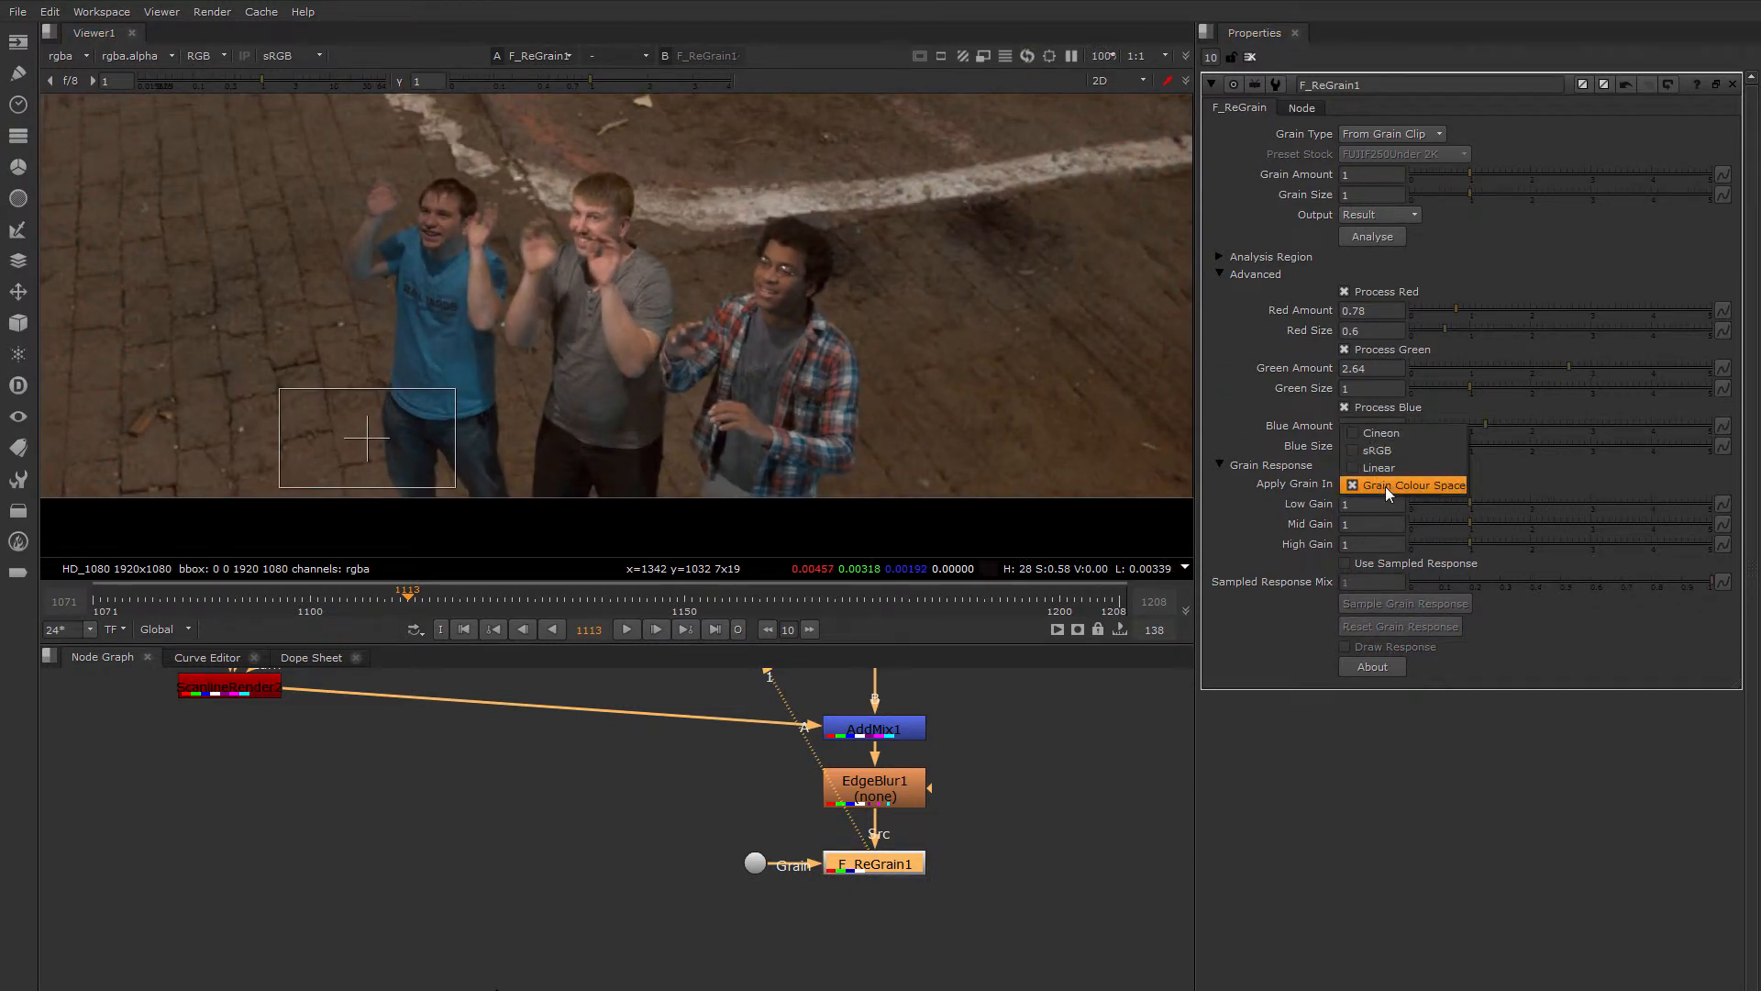
left_click(1387, 433)
scroll(780, 323, "up", 3)
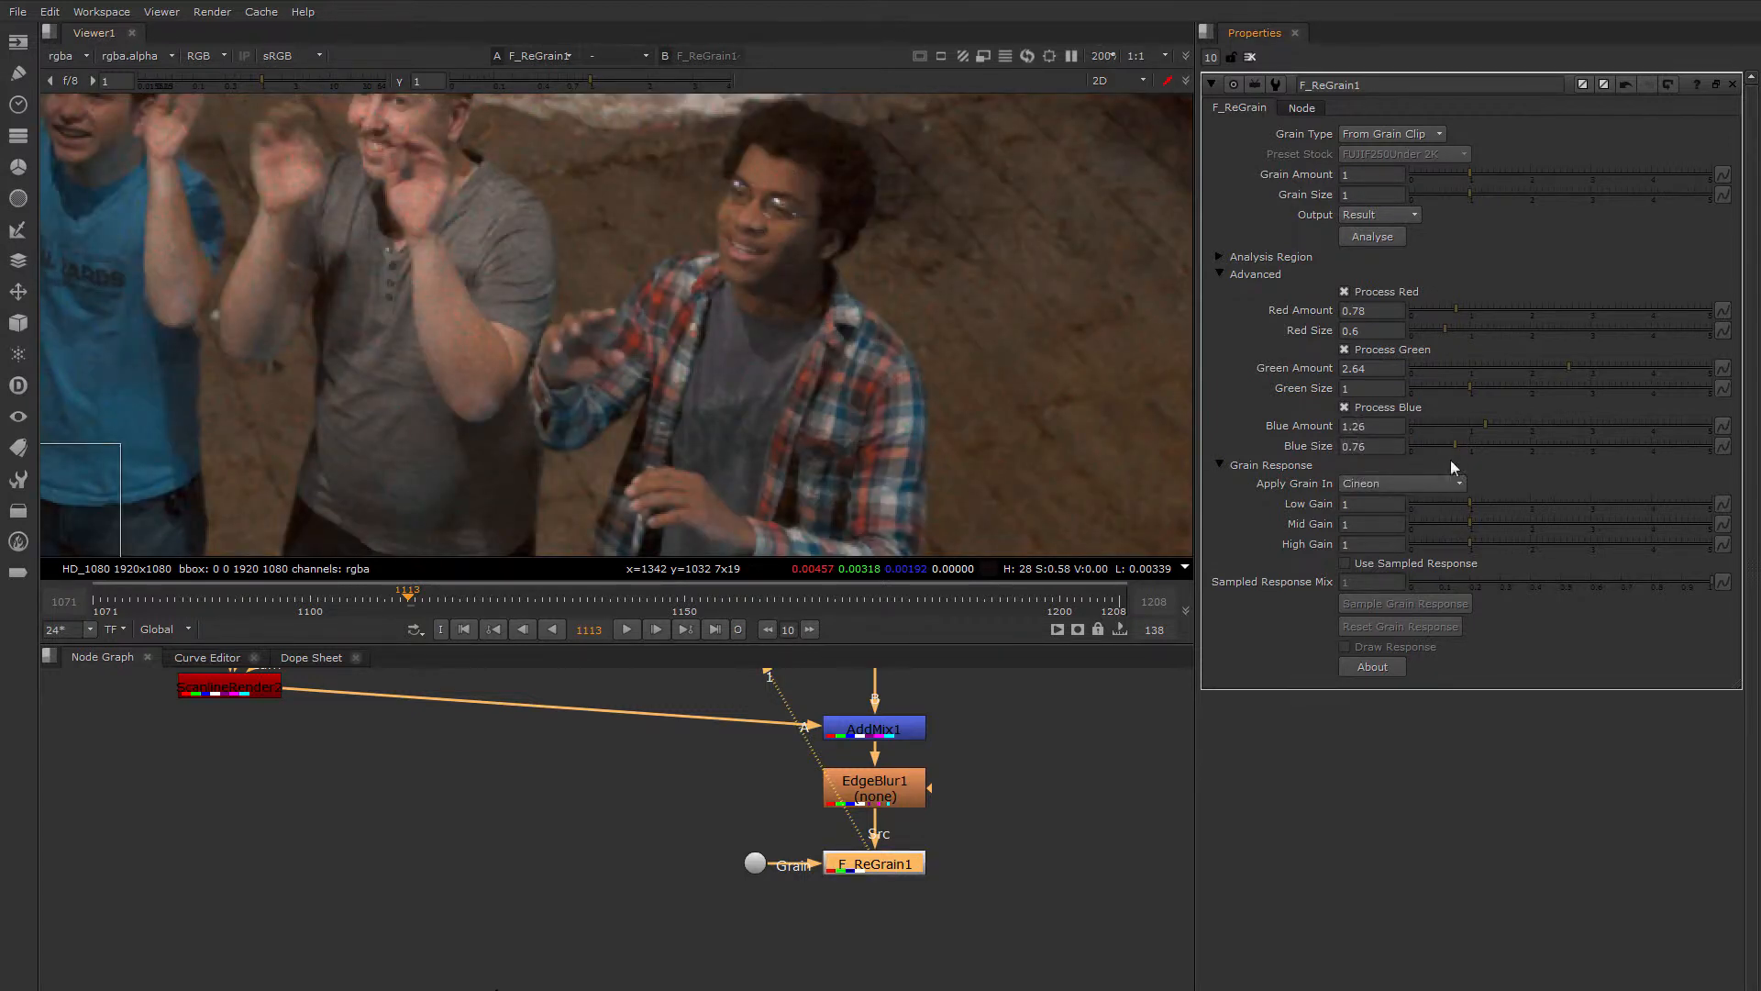
left_click(1388, 486)
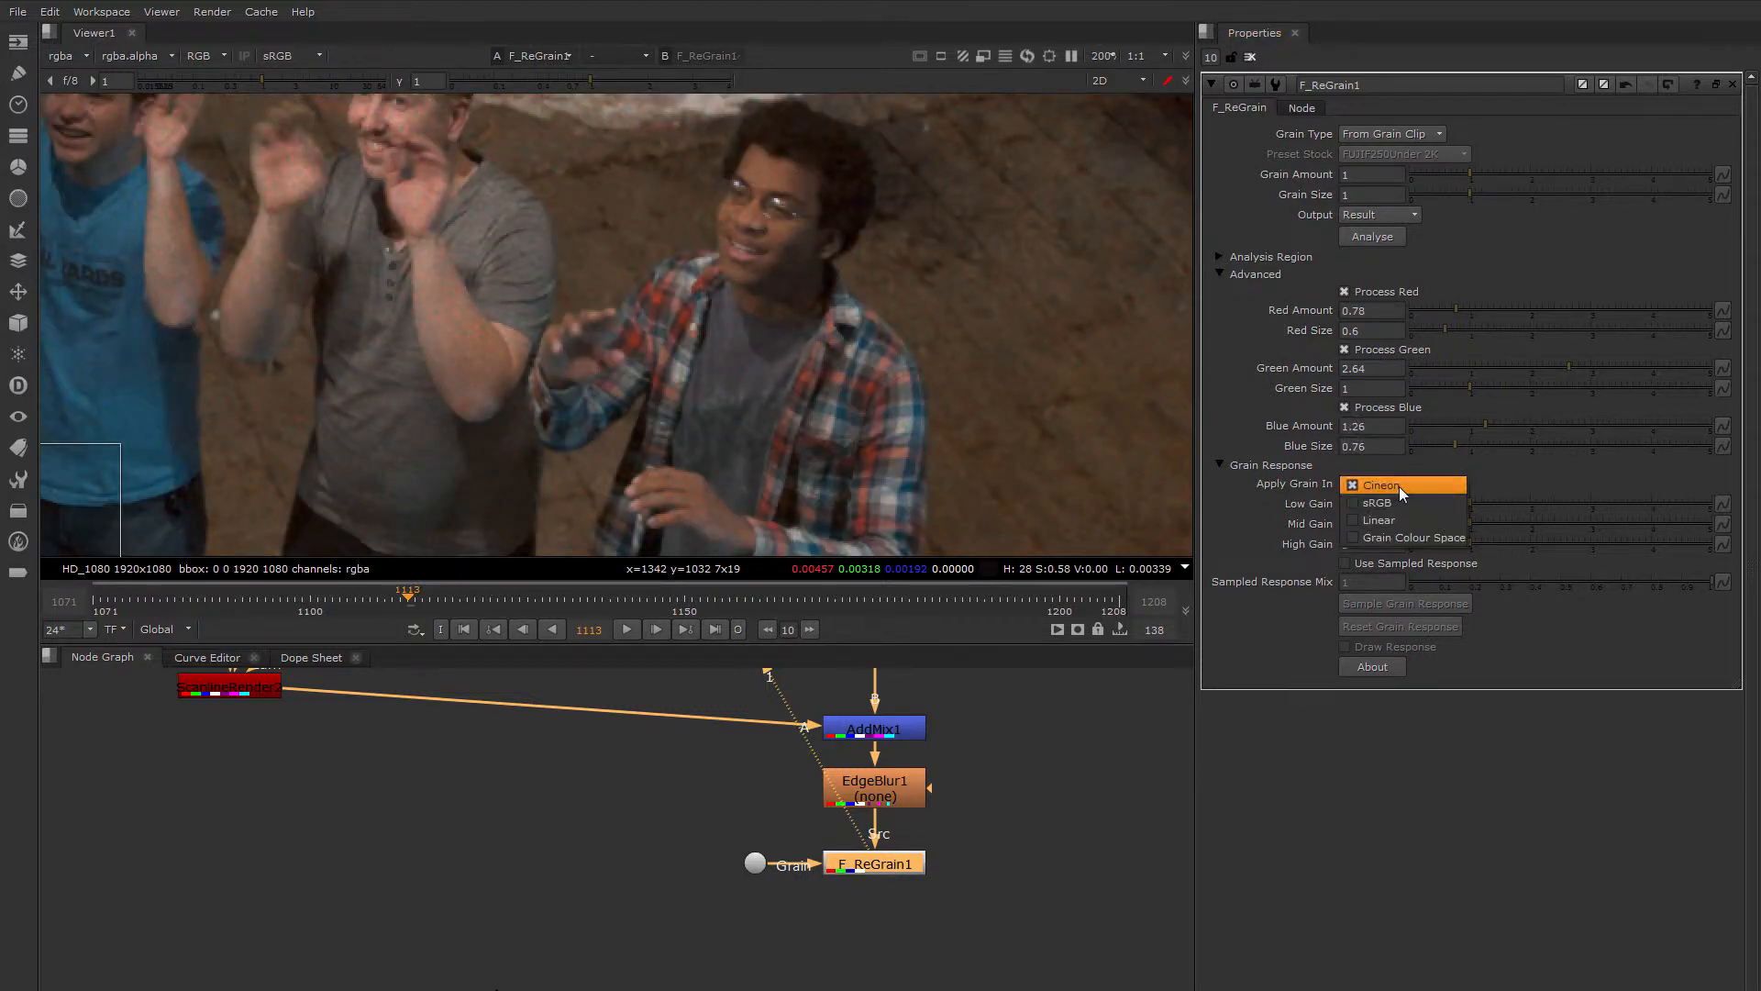
left_click(1399, 486)
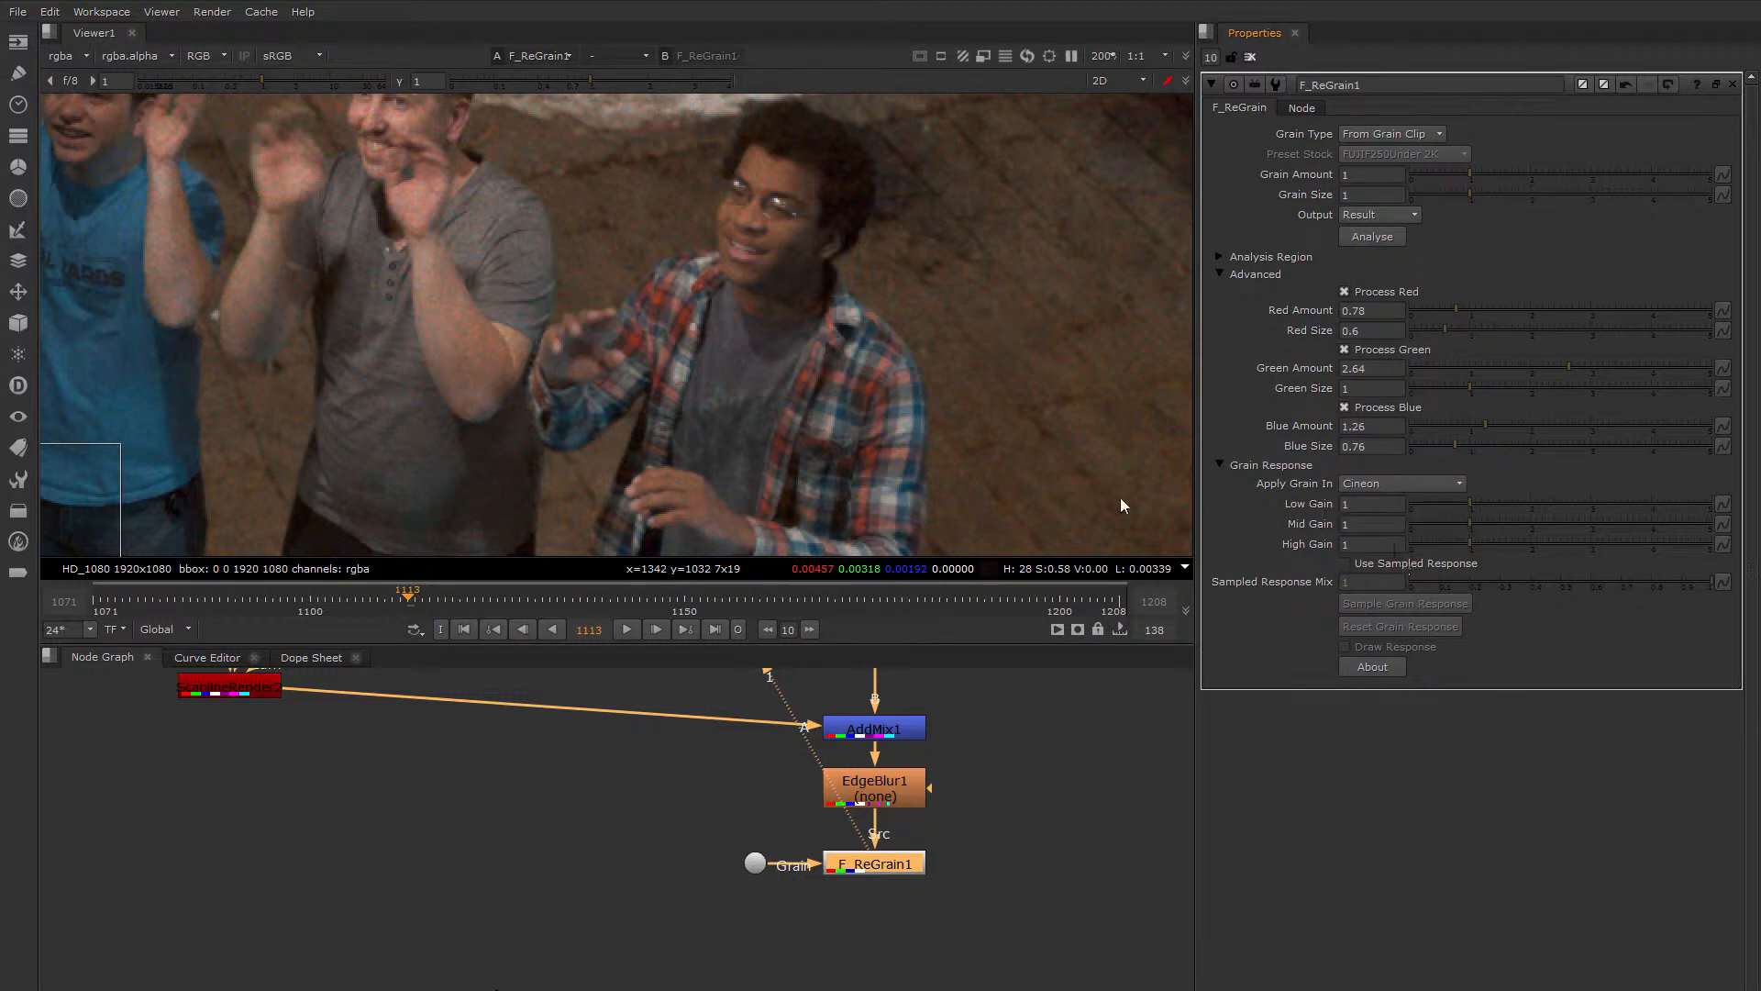
scroll(845, 360, "down", 4)
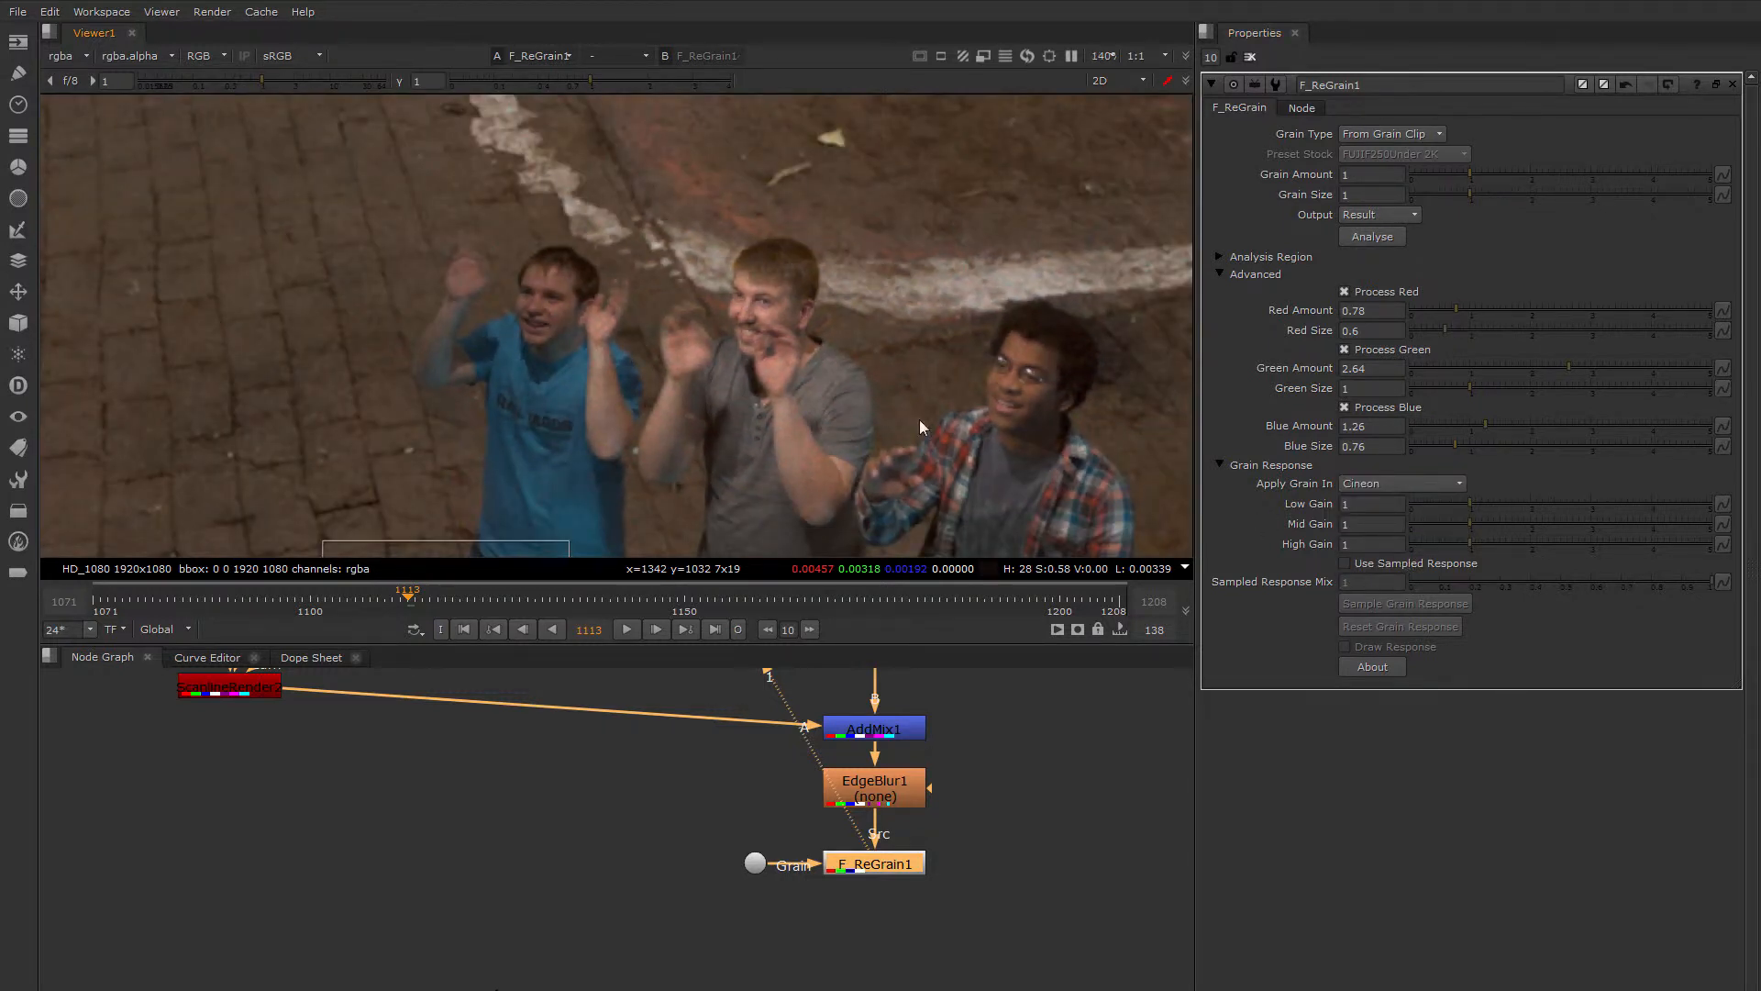
Compare the grain in the background plate, from the far wall and floor down to the three men.
scroll(820, 352, "down", 3)
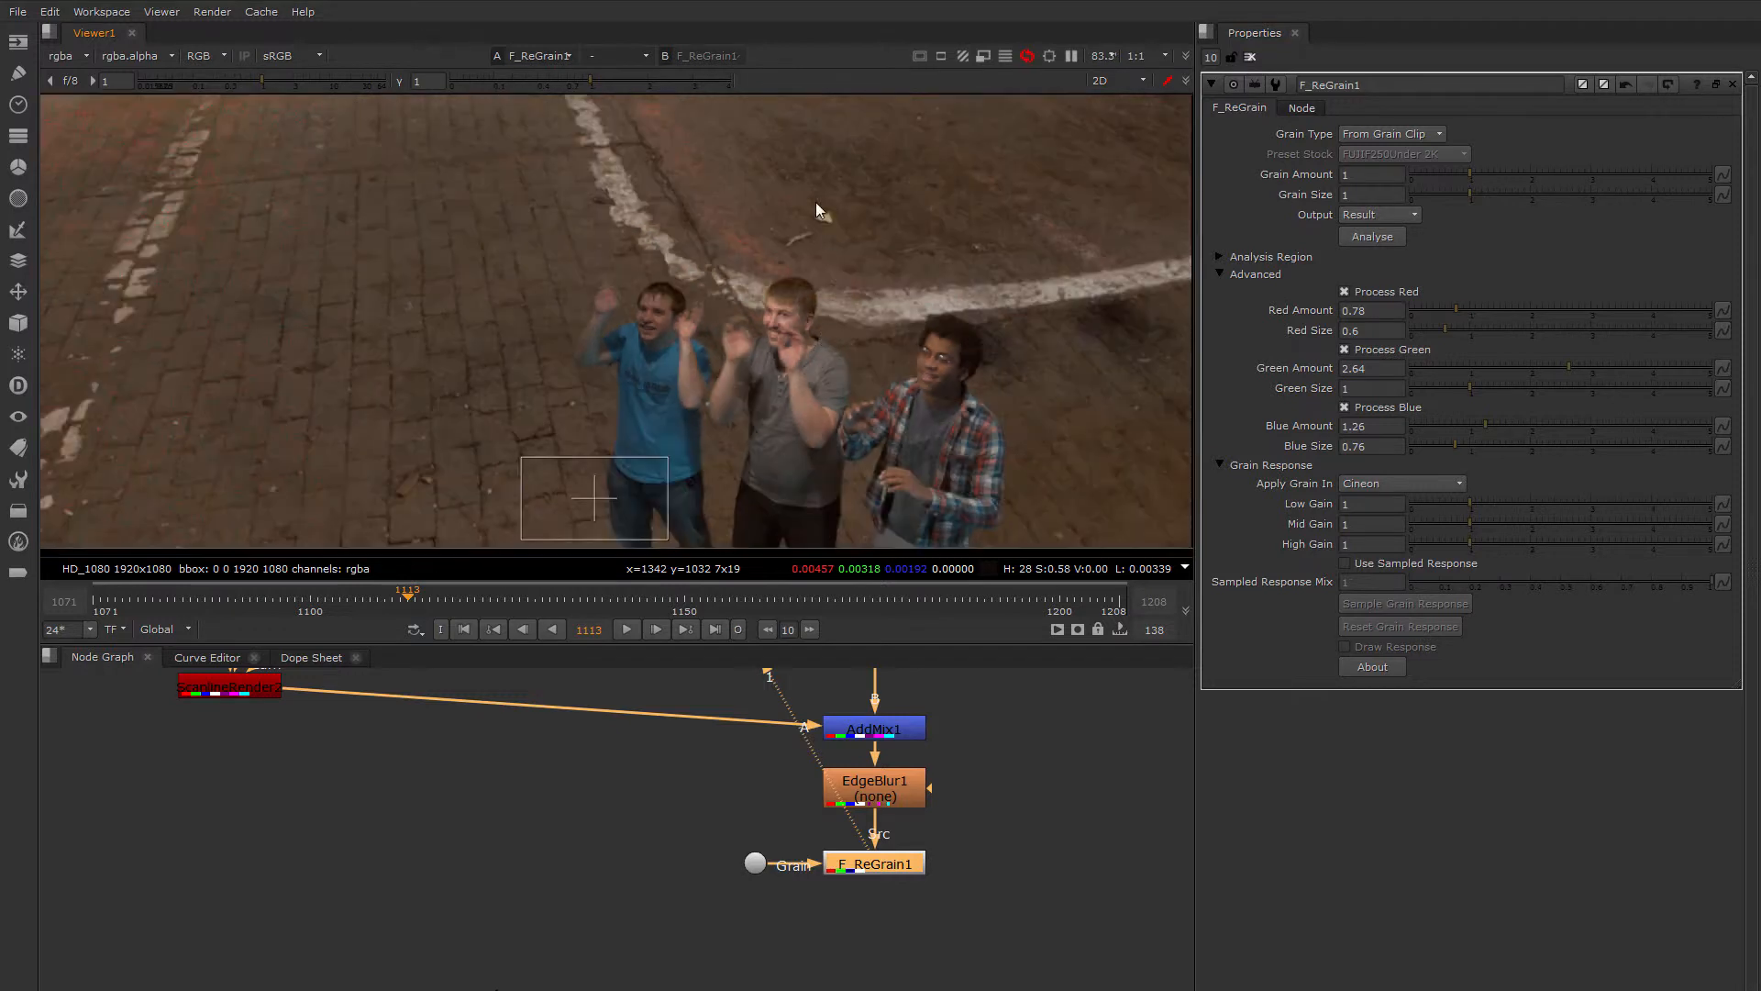
middle_click_drag(734, 129, 838, 496)
scroll(692, 288, "up", 8)
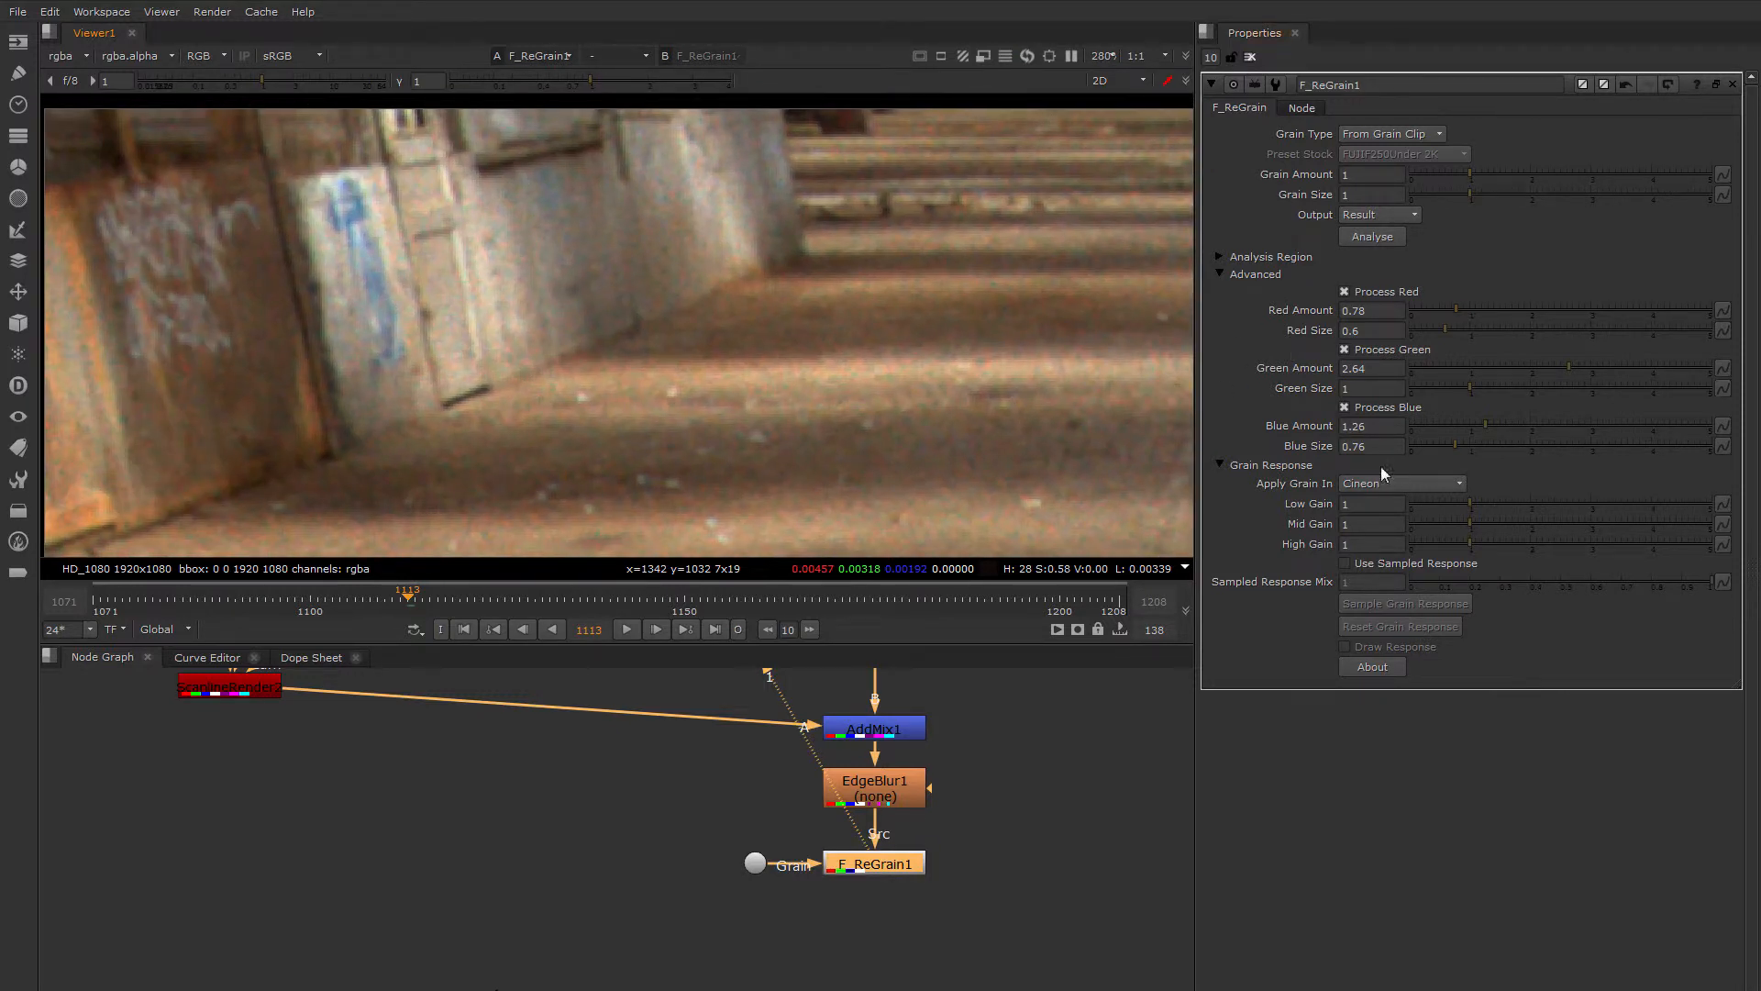
scroll(826, 307, "down", 4)
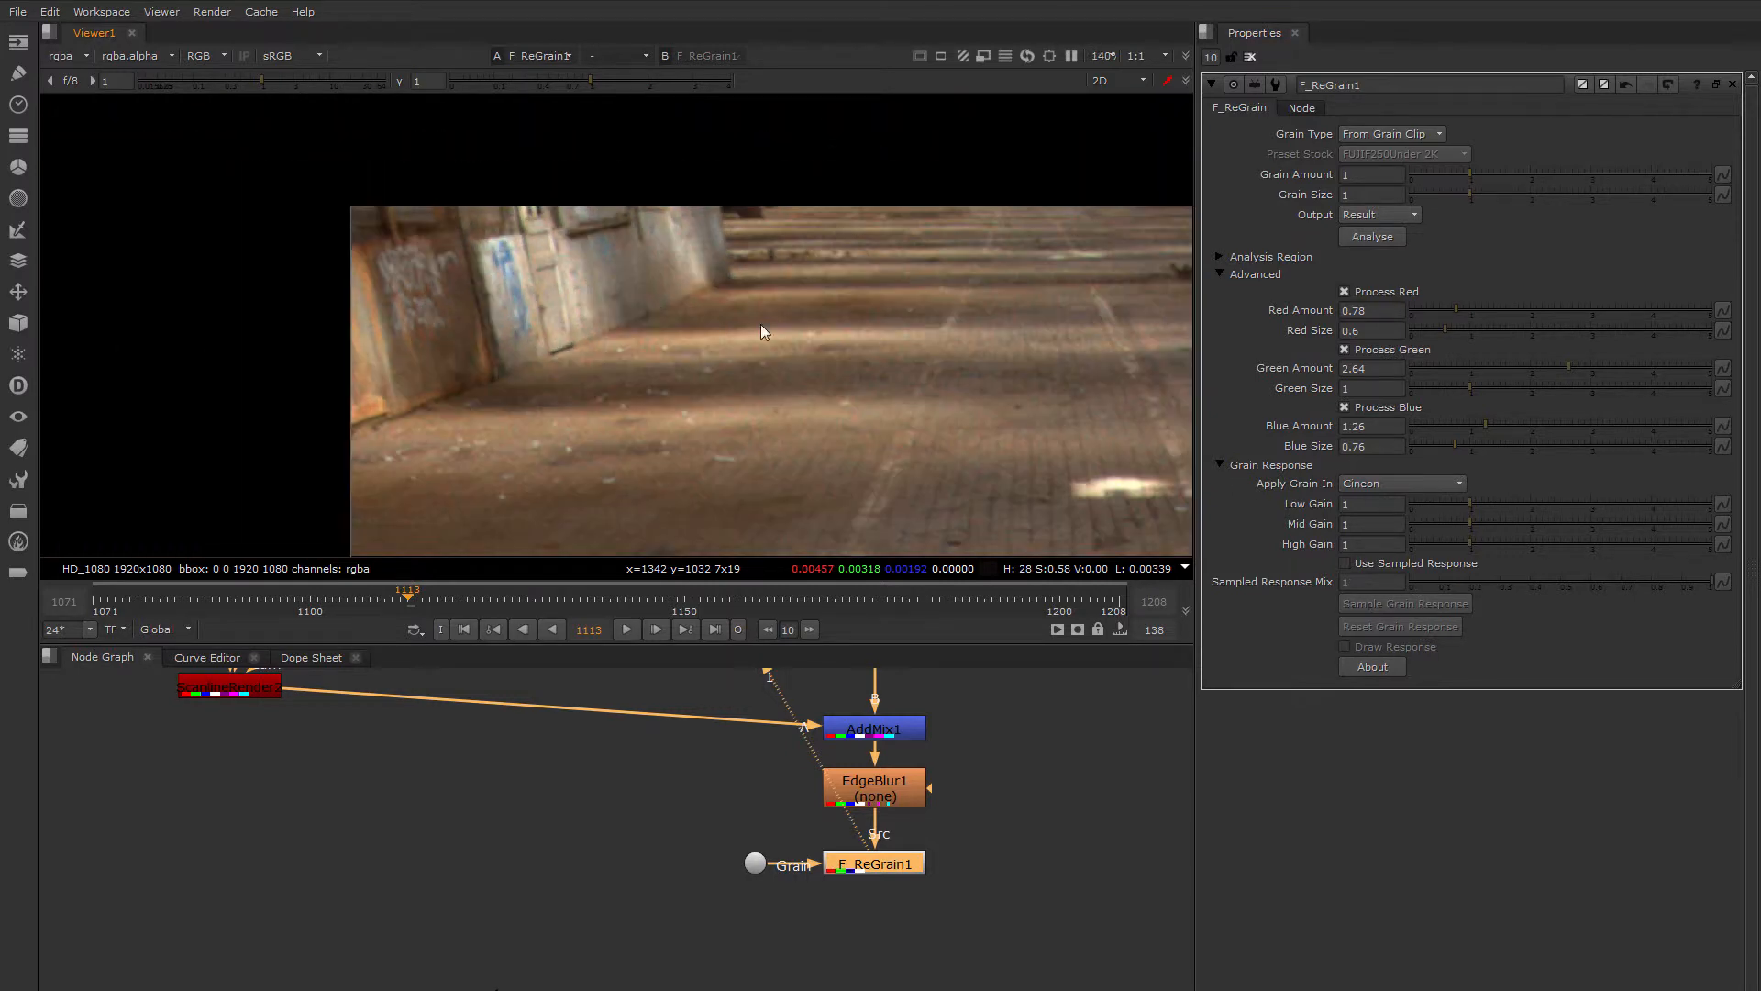
middle_click_drag(761, 323, 536, 268)
middle_click_drag(1021, 550, 729, 223)
scroll(893, 437, "down", 2)
middle_click_drag(894, 550, 893, 436)
scroll(893, 437, "down", 1)
middle_click_drag(1137, 551, 873, 439)
Set F_ReGrain1's grain response to low gain 0.46, mid gain 0.78 and high gain 0.8.
scroll(805, 323, "up", 8)
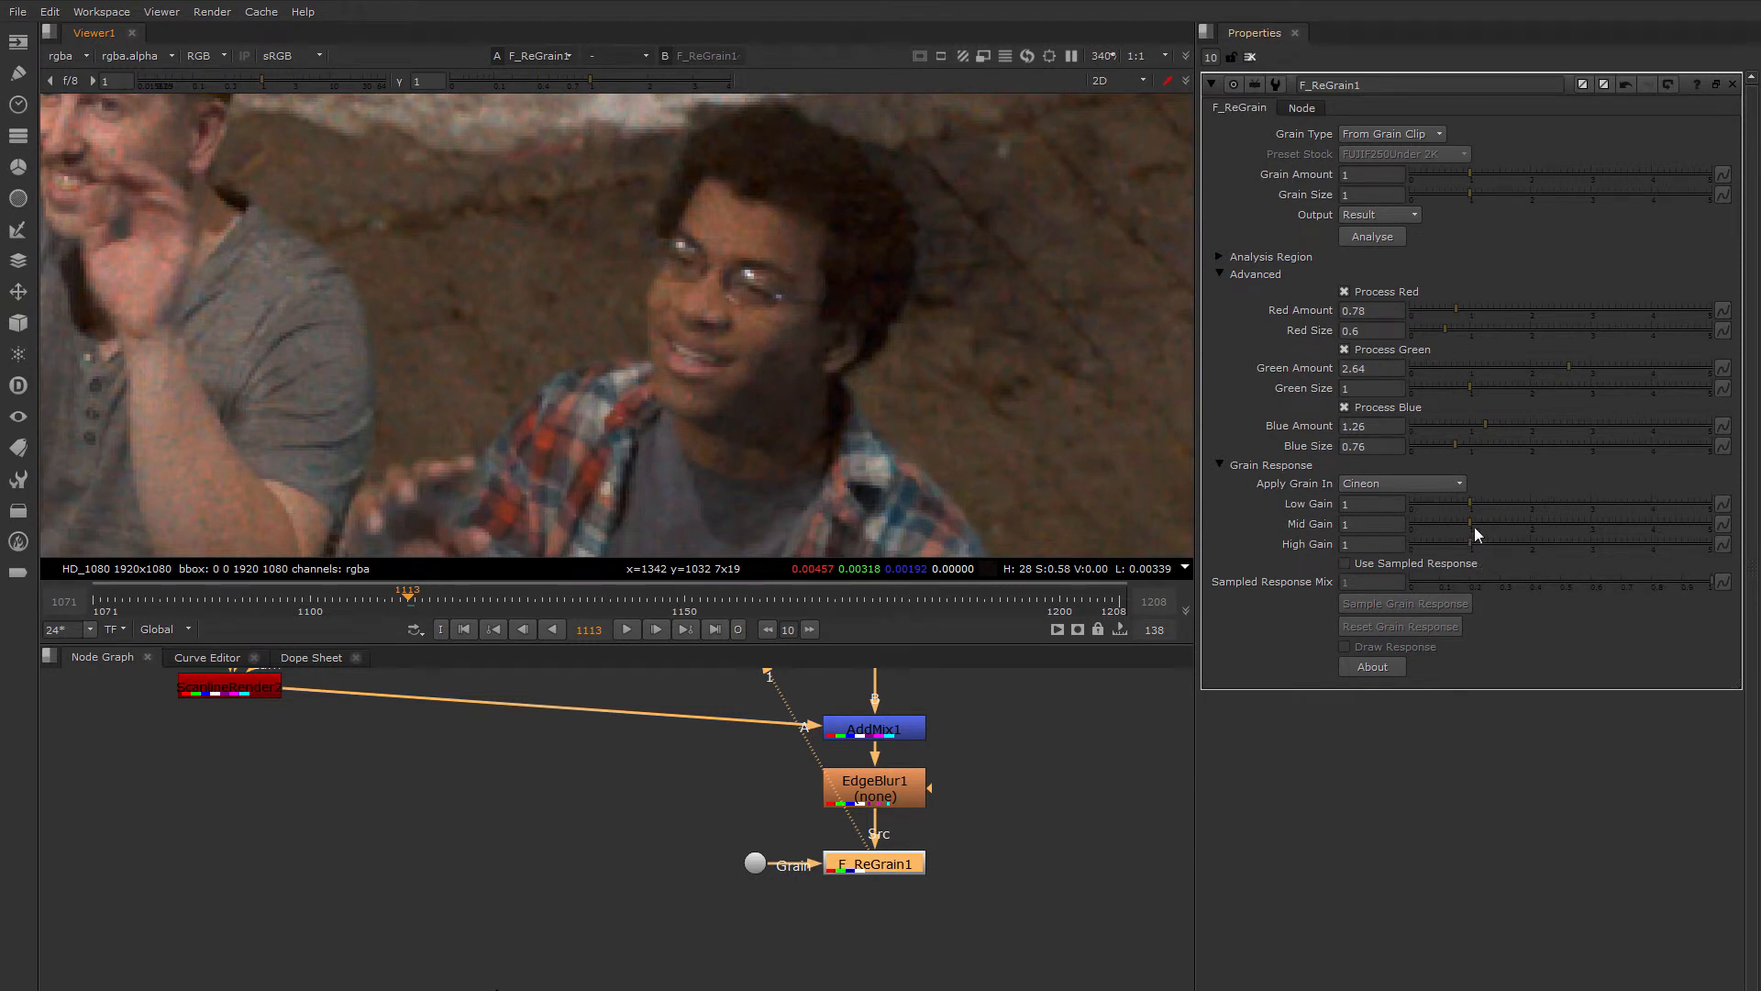
mouse_move(1471, 505)
left_mouse_down()
mouse_move(1432, 508)
mouse_move(1455, 521)
left_mouse_up()
left_click(1457, 543)
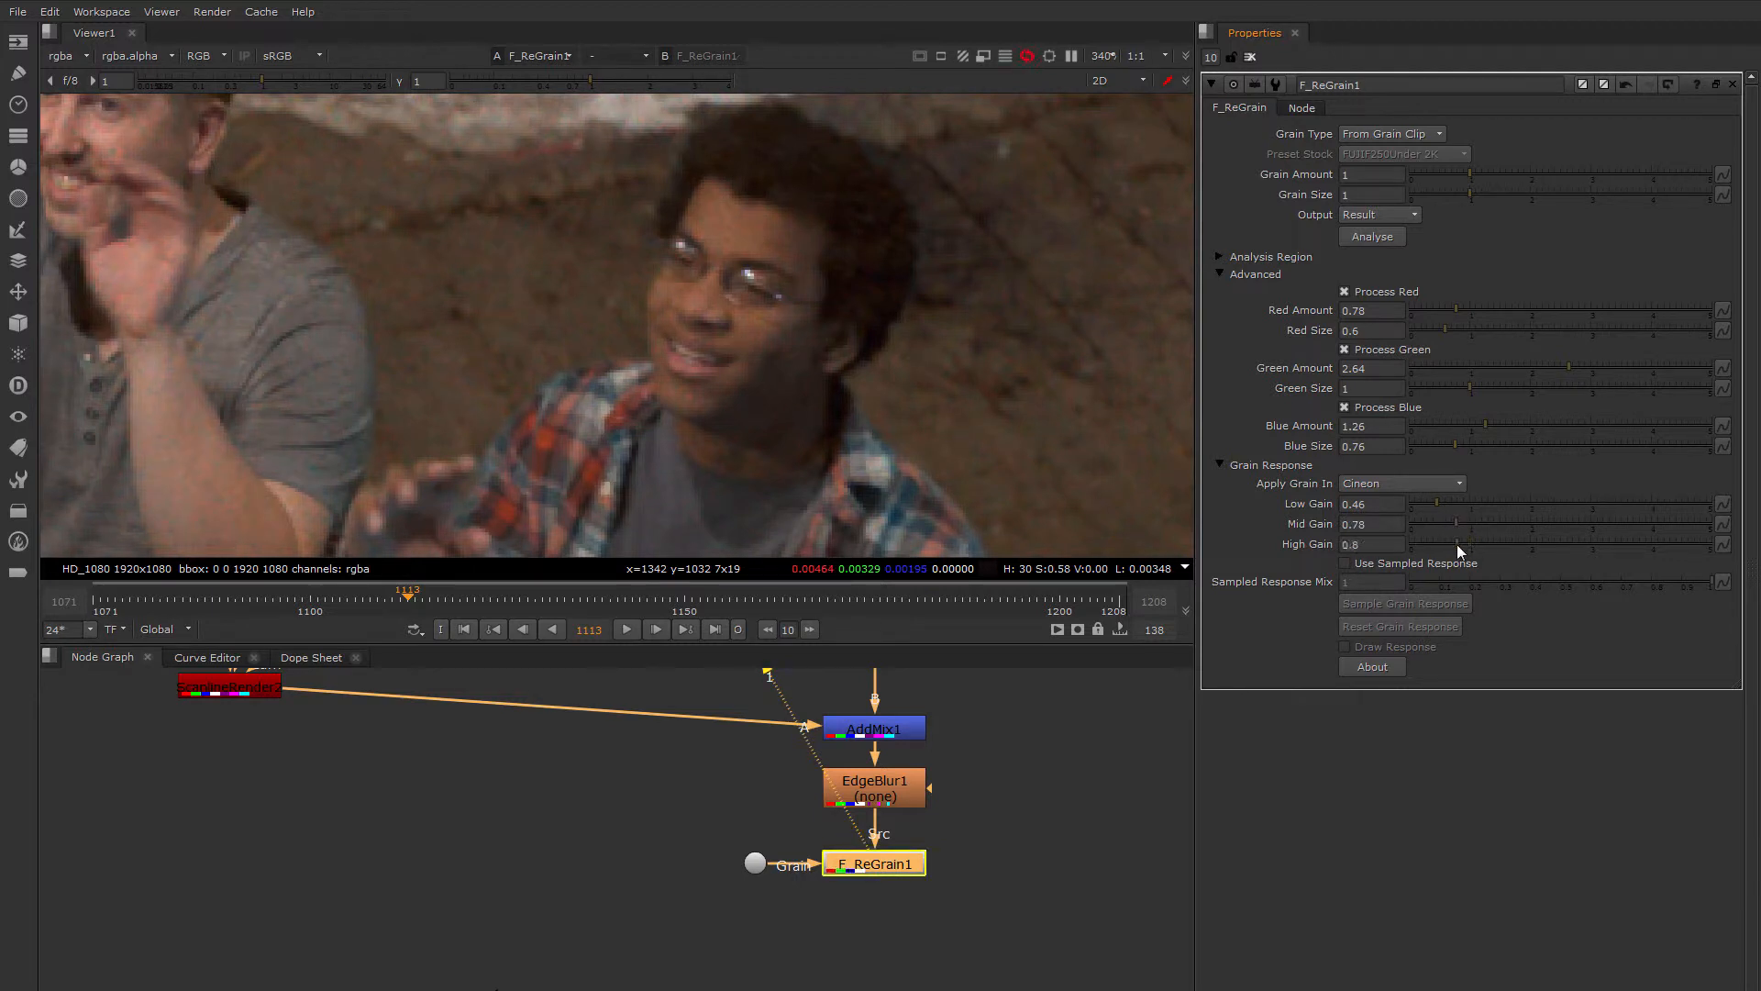
Set the overall grain amount to 0.62 and check the grain on the men at several magnifications.
left_click(1444, 175)
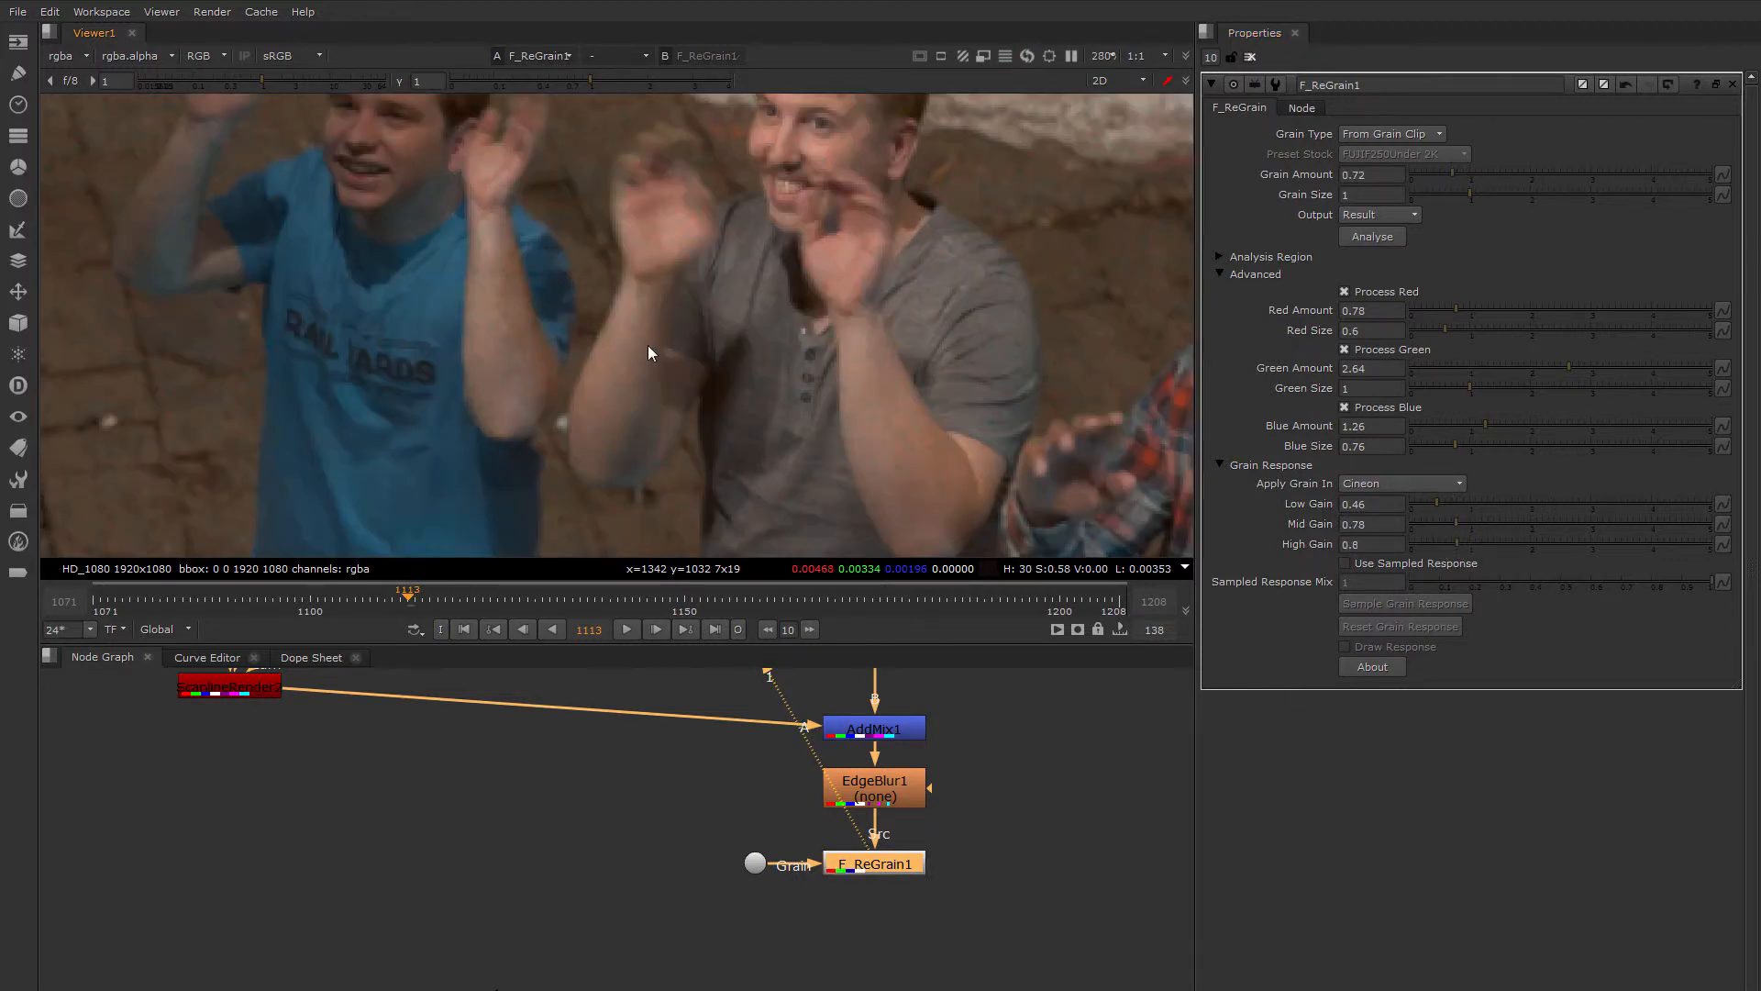
left_click(1446, 175)
scroll(879, 373, "down", 3)
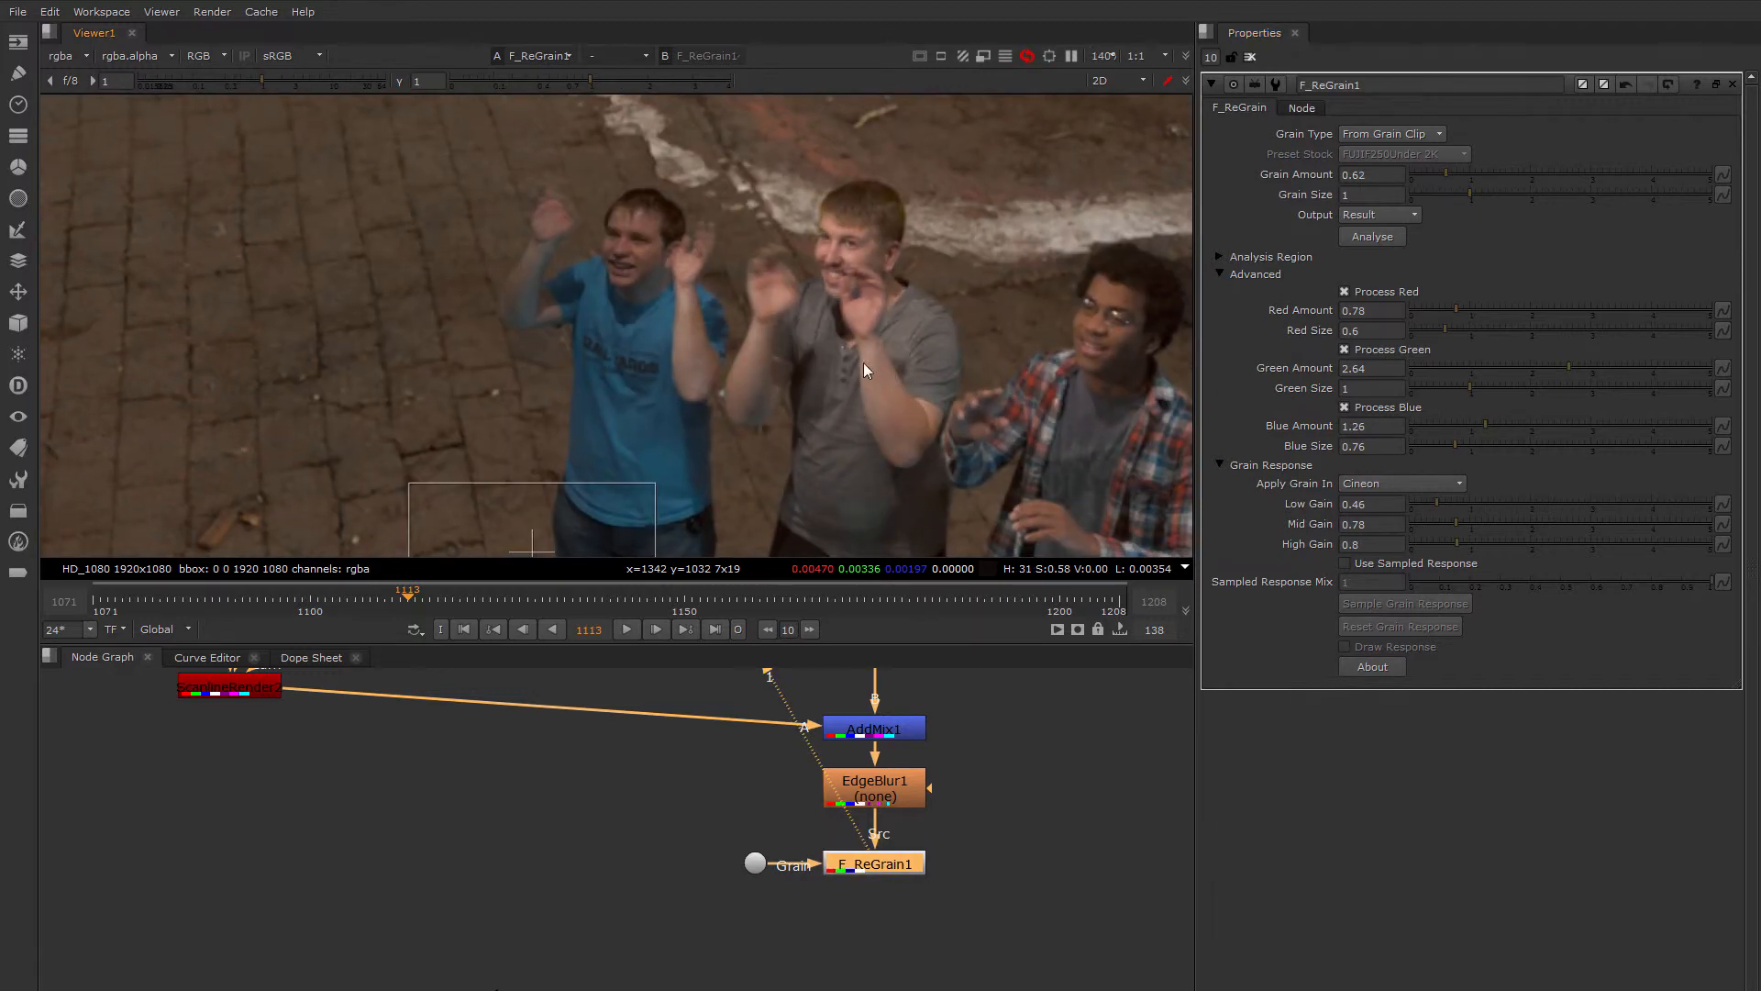
middle_click_drag(897, 370, 679, 288)
scroll(679, 288, "down", 3)
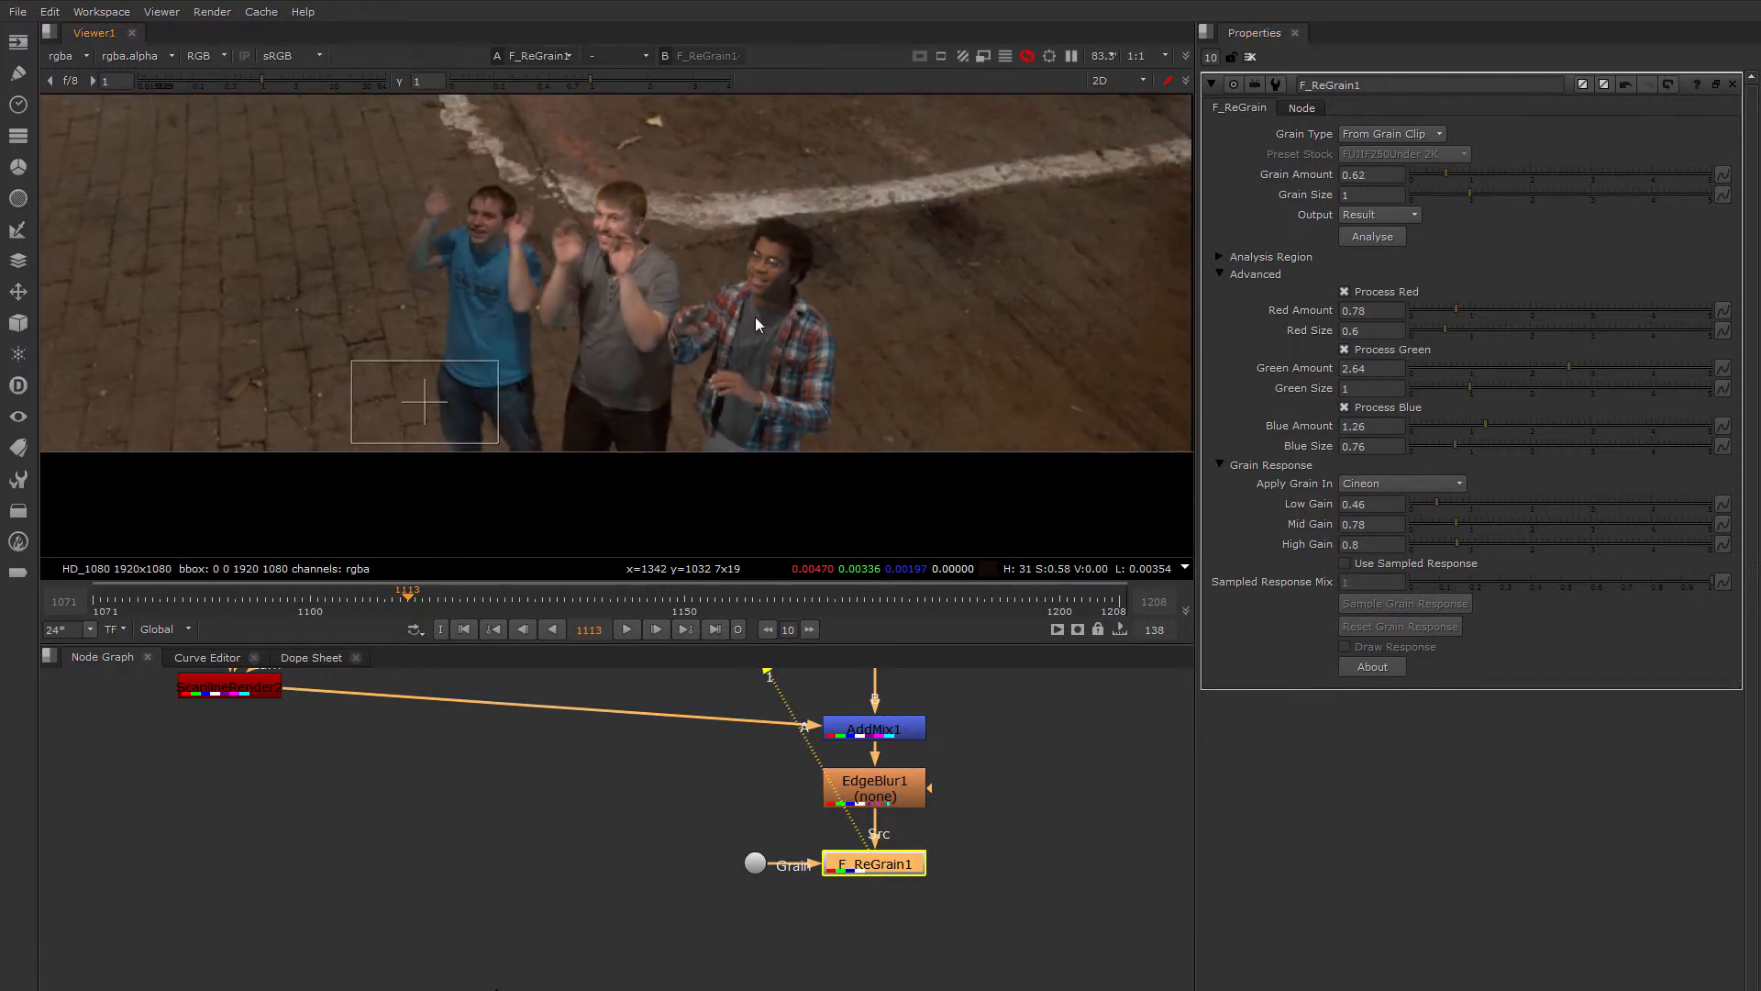
scroll(642, 295, "up", 3)
scroll(642, 295, "up", 3)
scroll(567, 272, "down", 3)
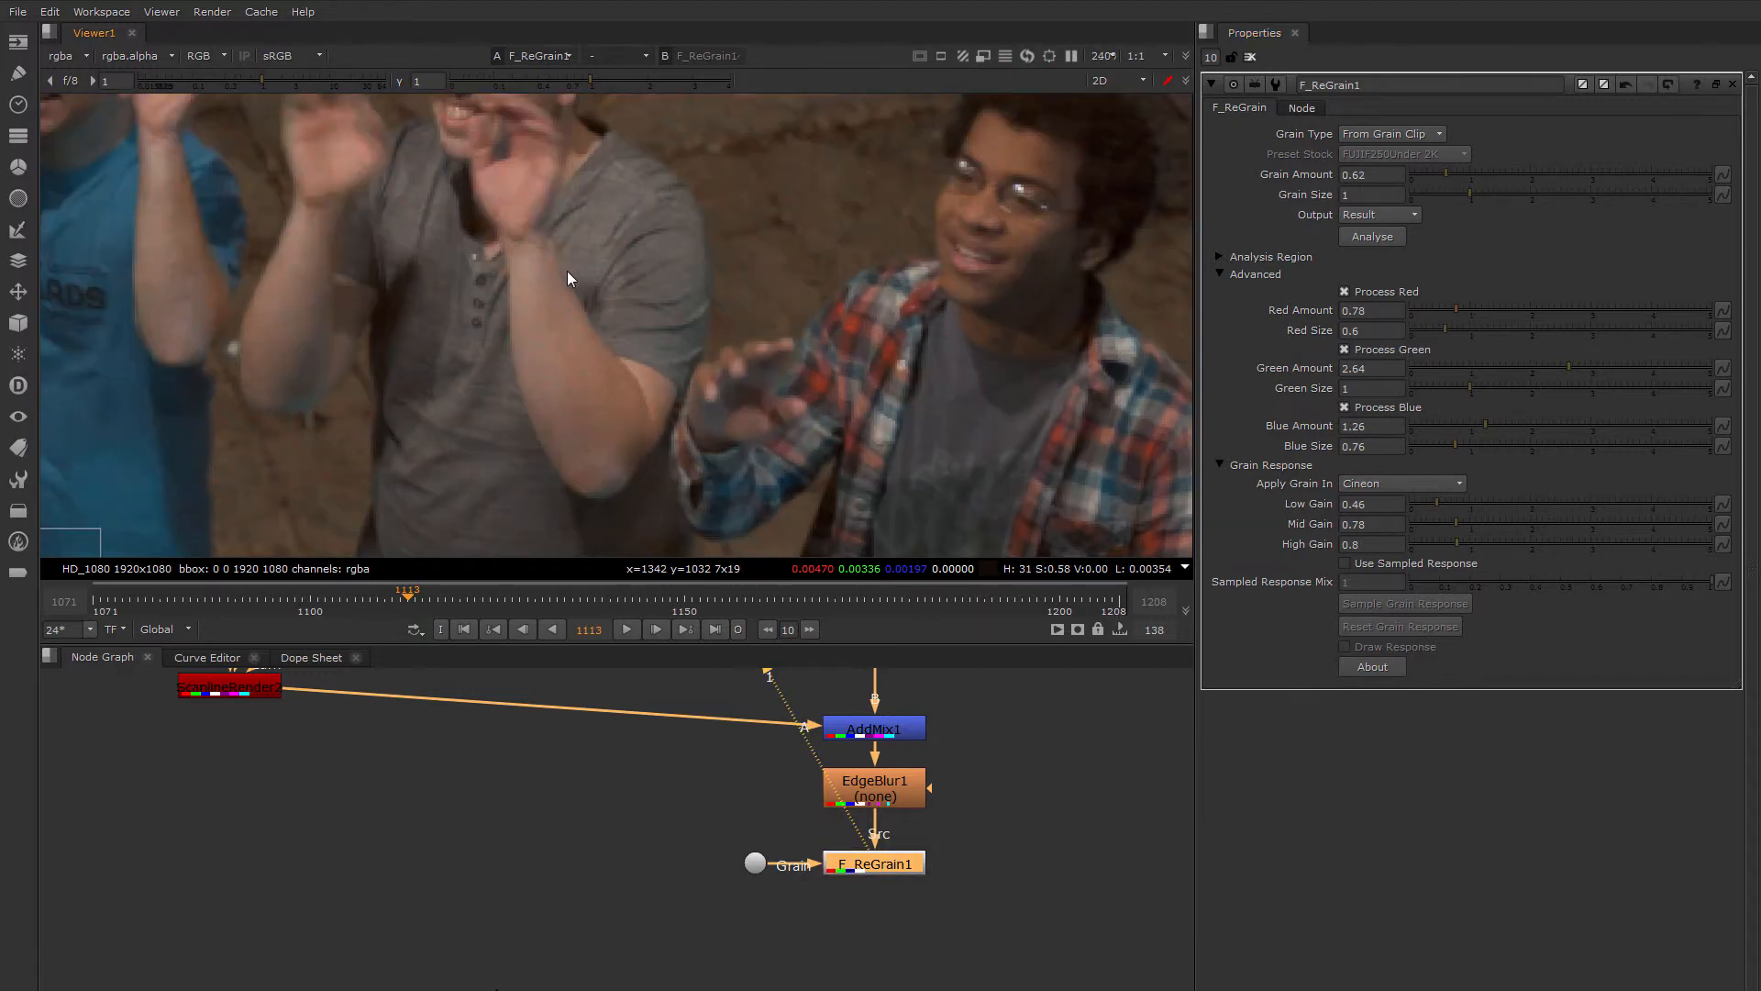
Inspect the regrained men in the individual colour channels, then check the whole composite in full colour.
scroll(541, 333, "up", 5)
key("g")
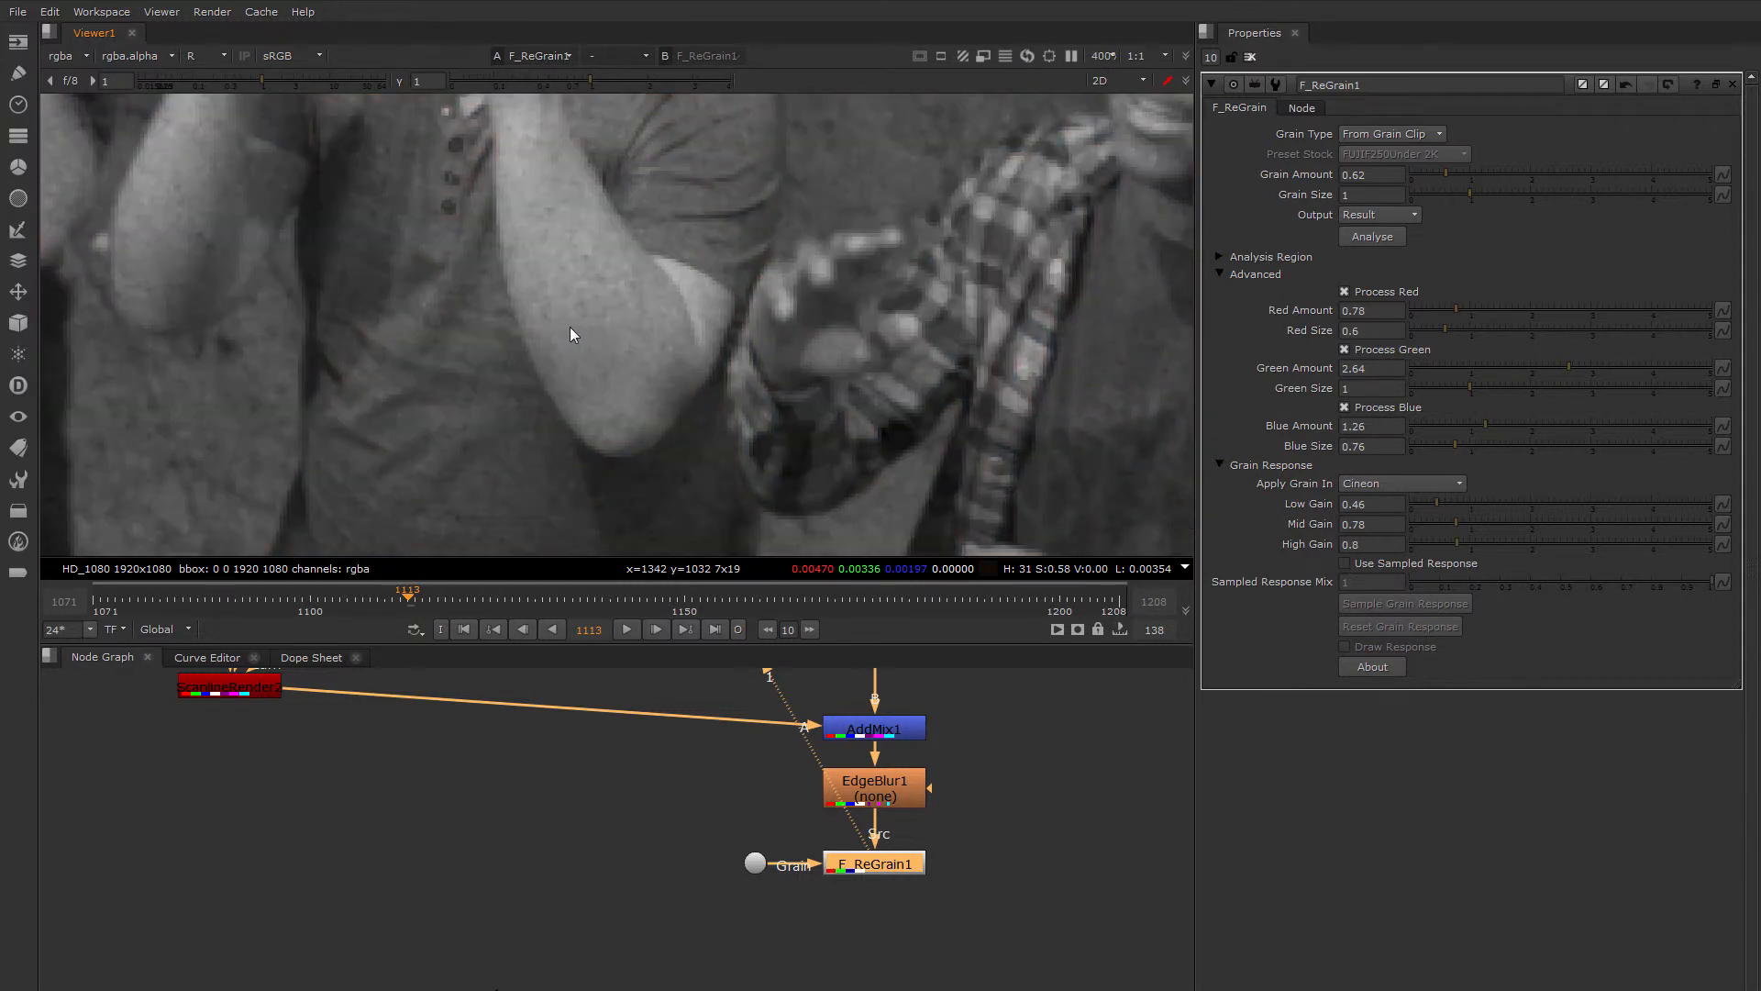
scroll(570, 327, "up", 2)
scroll(575, 330, "down", 4)
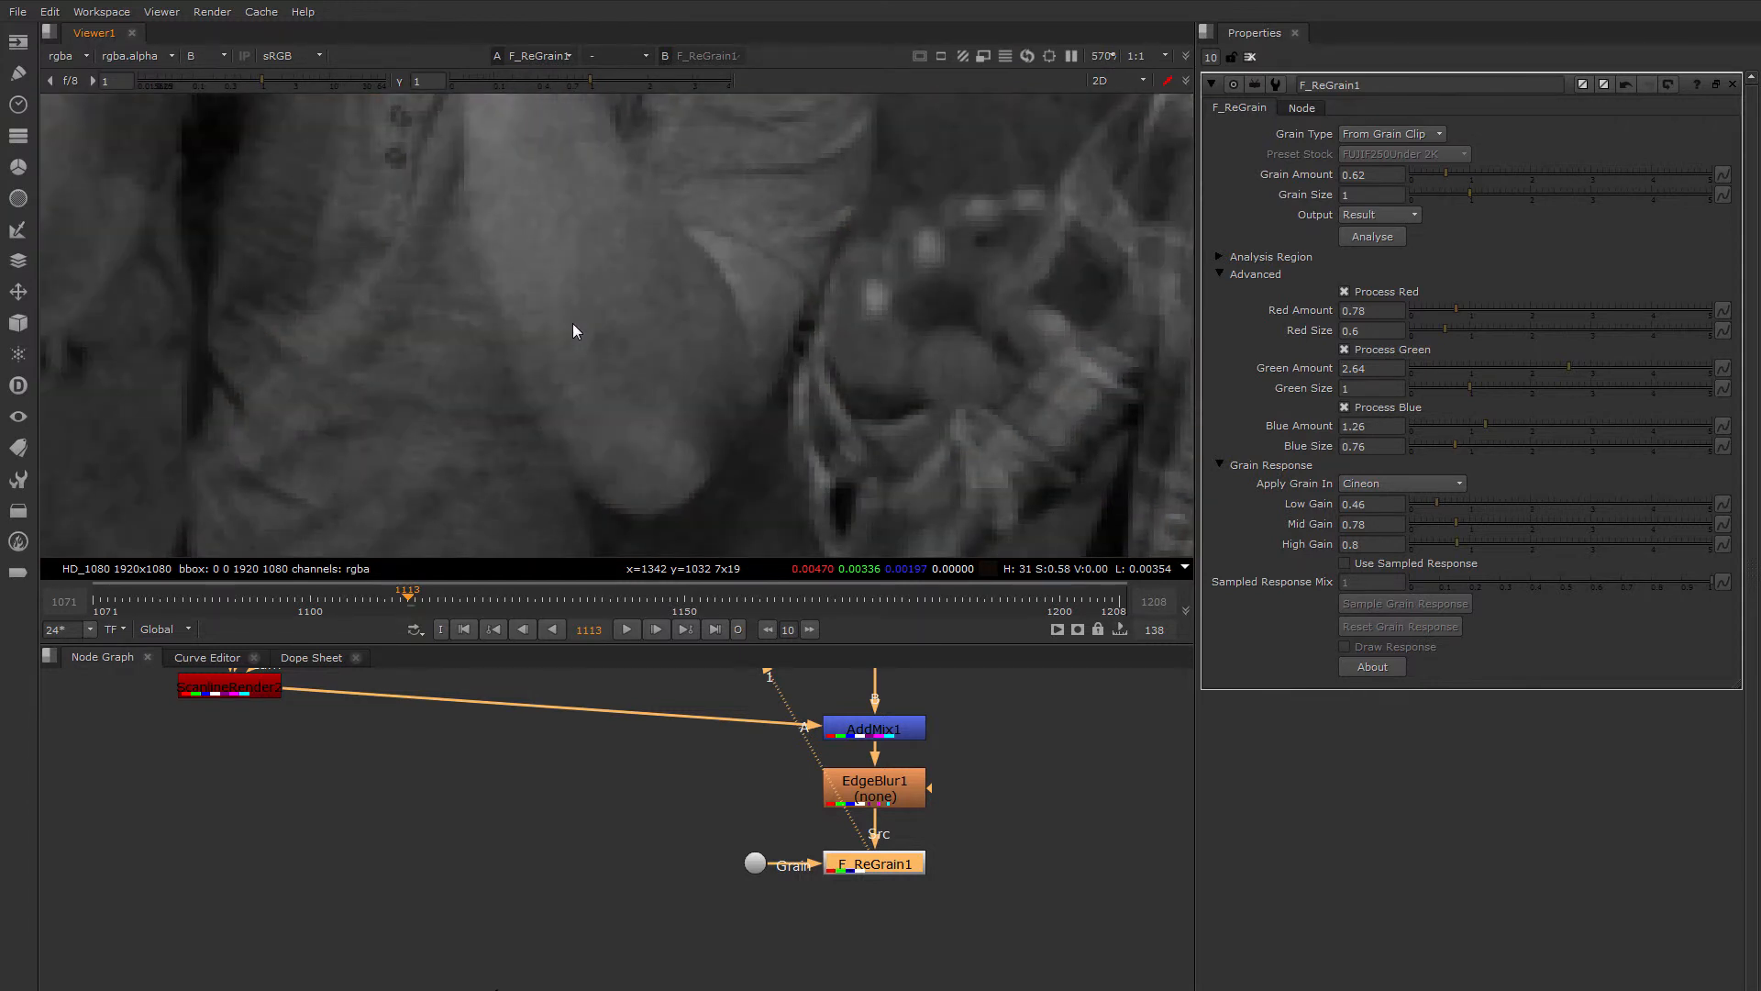
key("b")
scroll(575, 330, "down", 7)
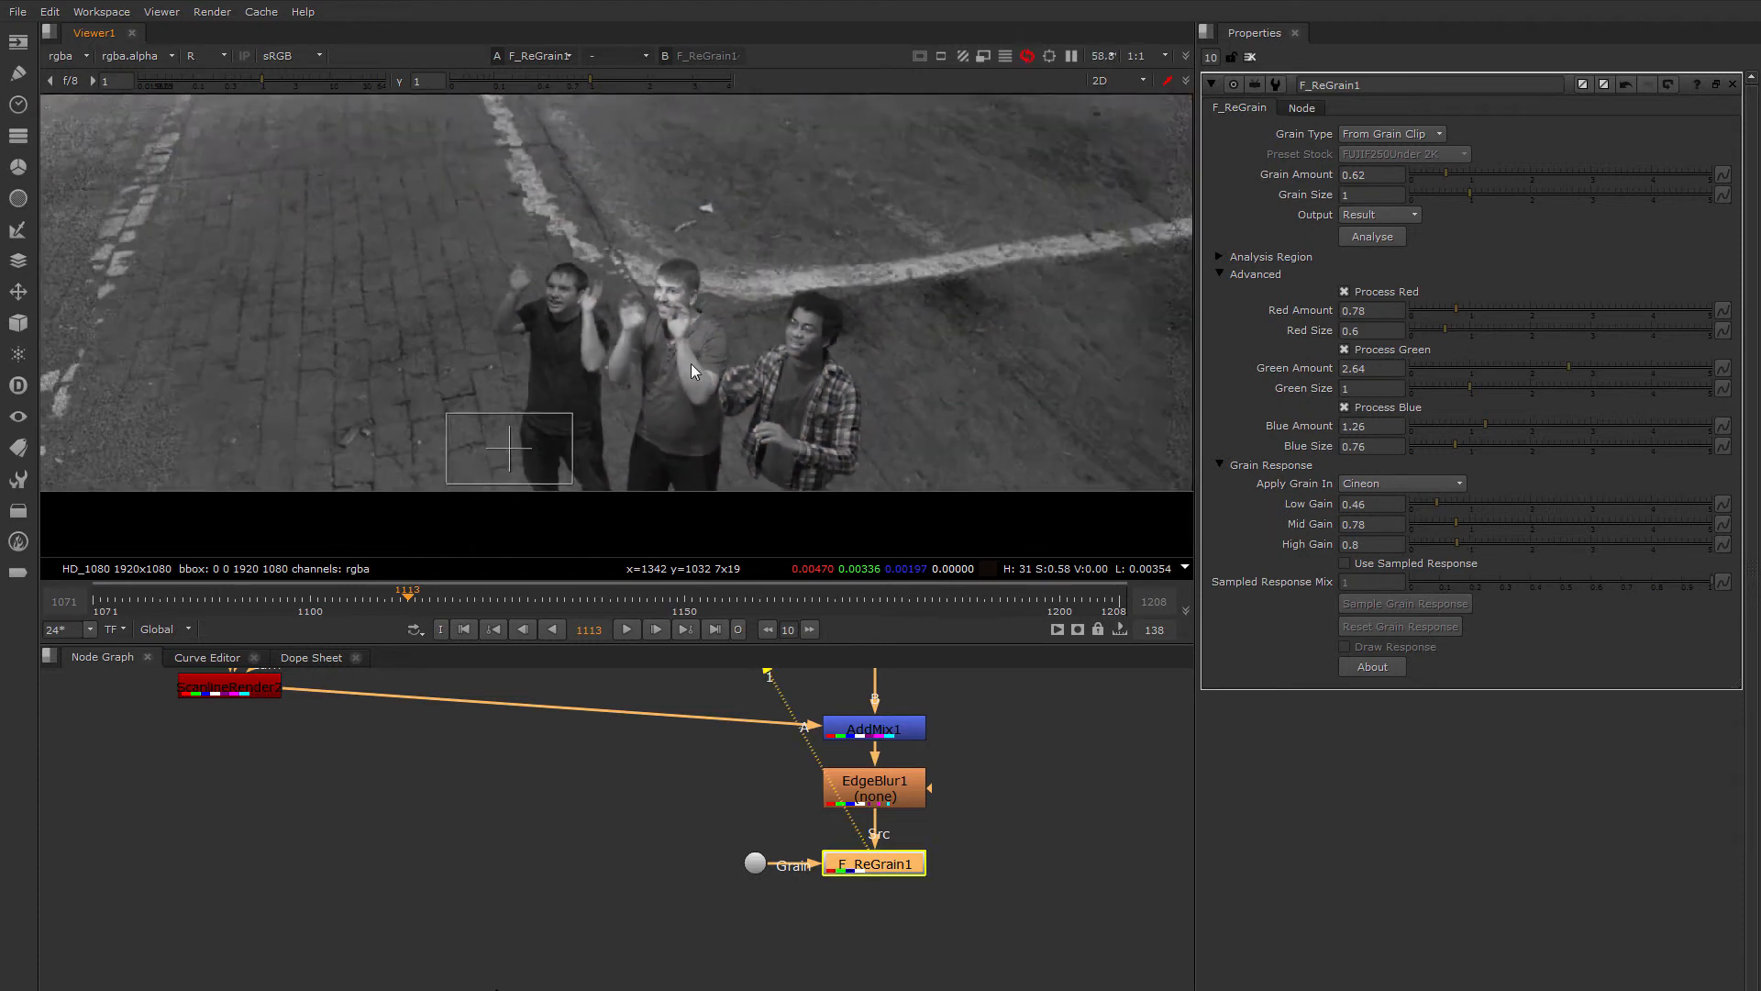
key("b")
middle_click_drag(669, 378, 708, 399)
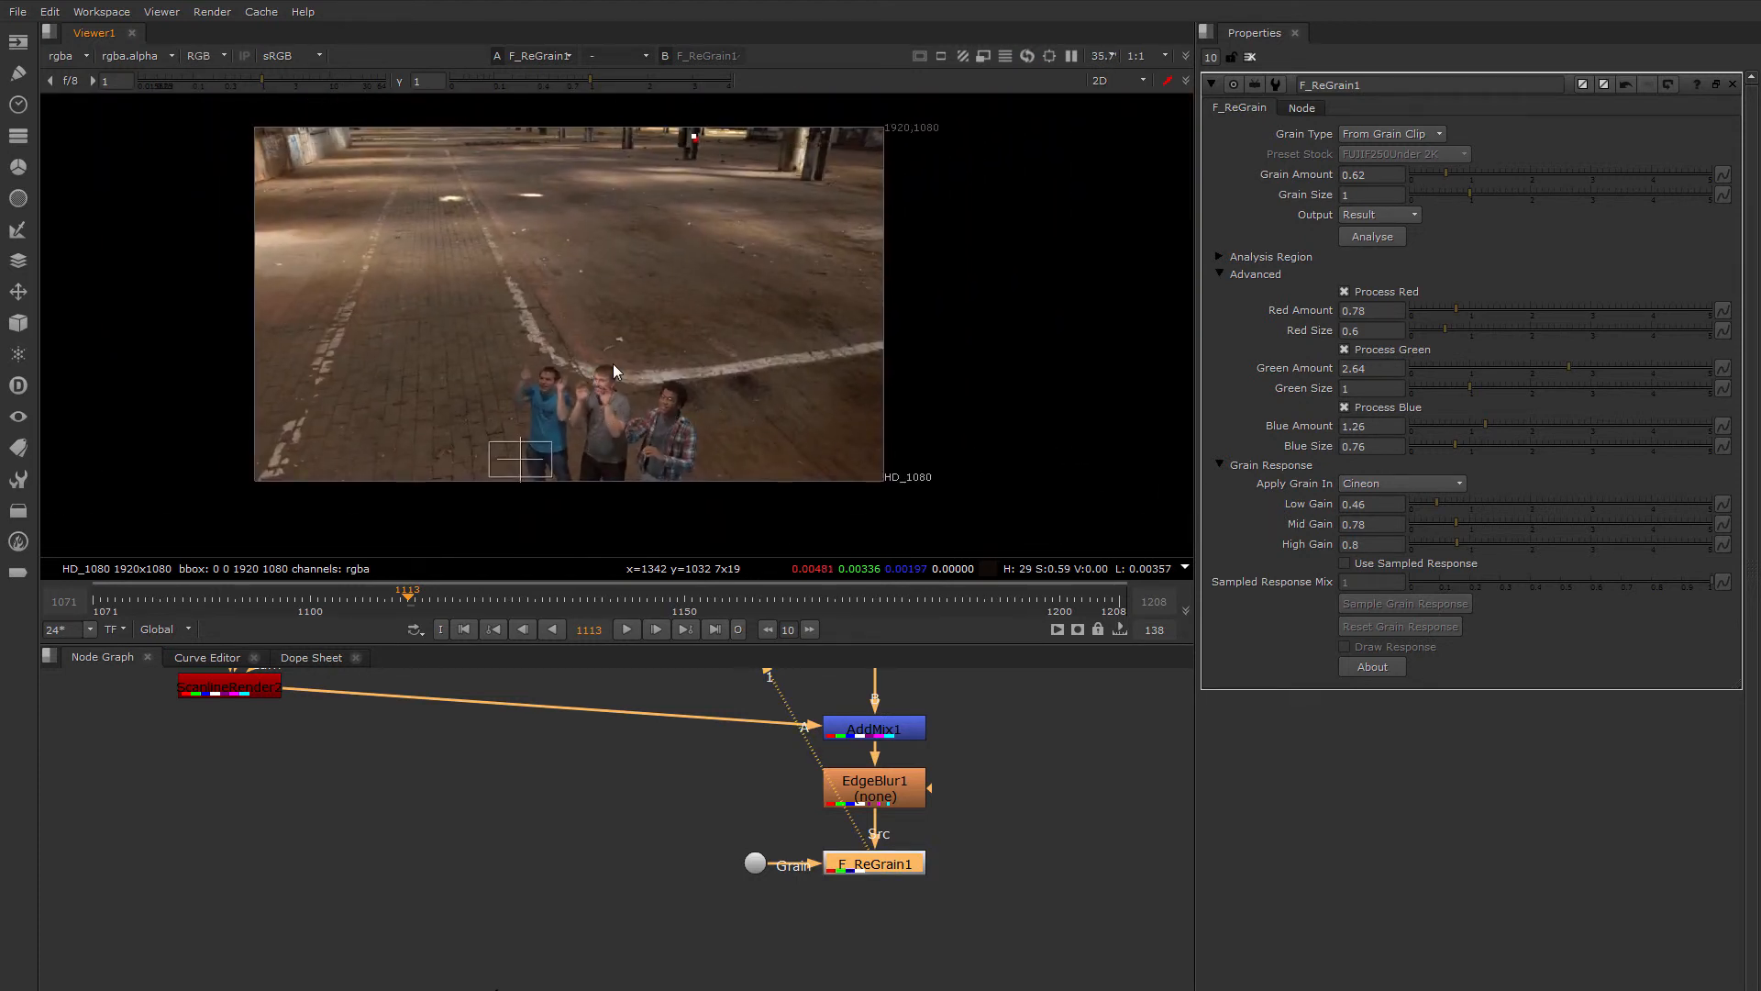
Review the node tree from the grain node up through the edge blur, merge, defocus and keying branches.
middle_click_drag(723, 822, 644, 876)
scroll(644, 876, "down", 3)
middle_click_drag(794, 876, 828, 945)
middle_click_drag(796, 771, 790, 833)
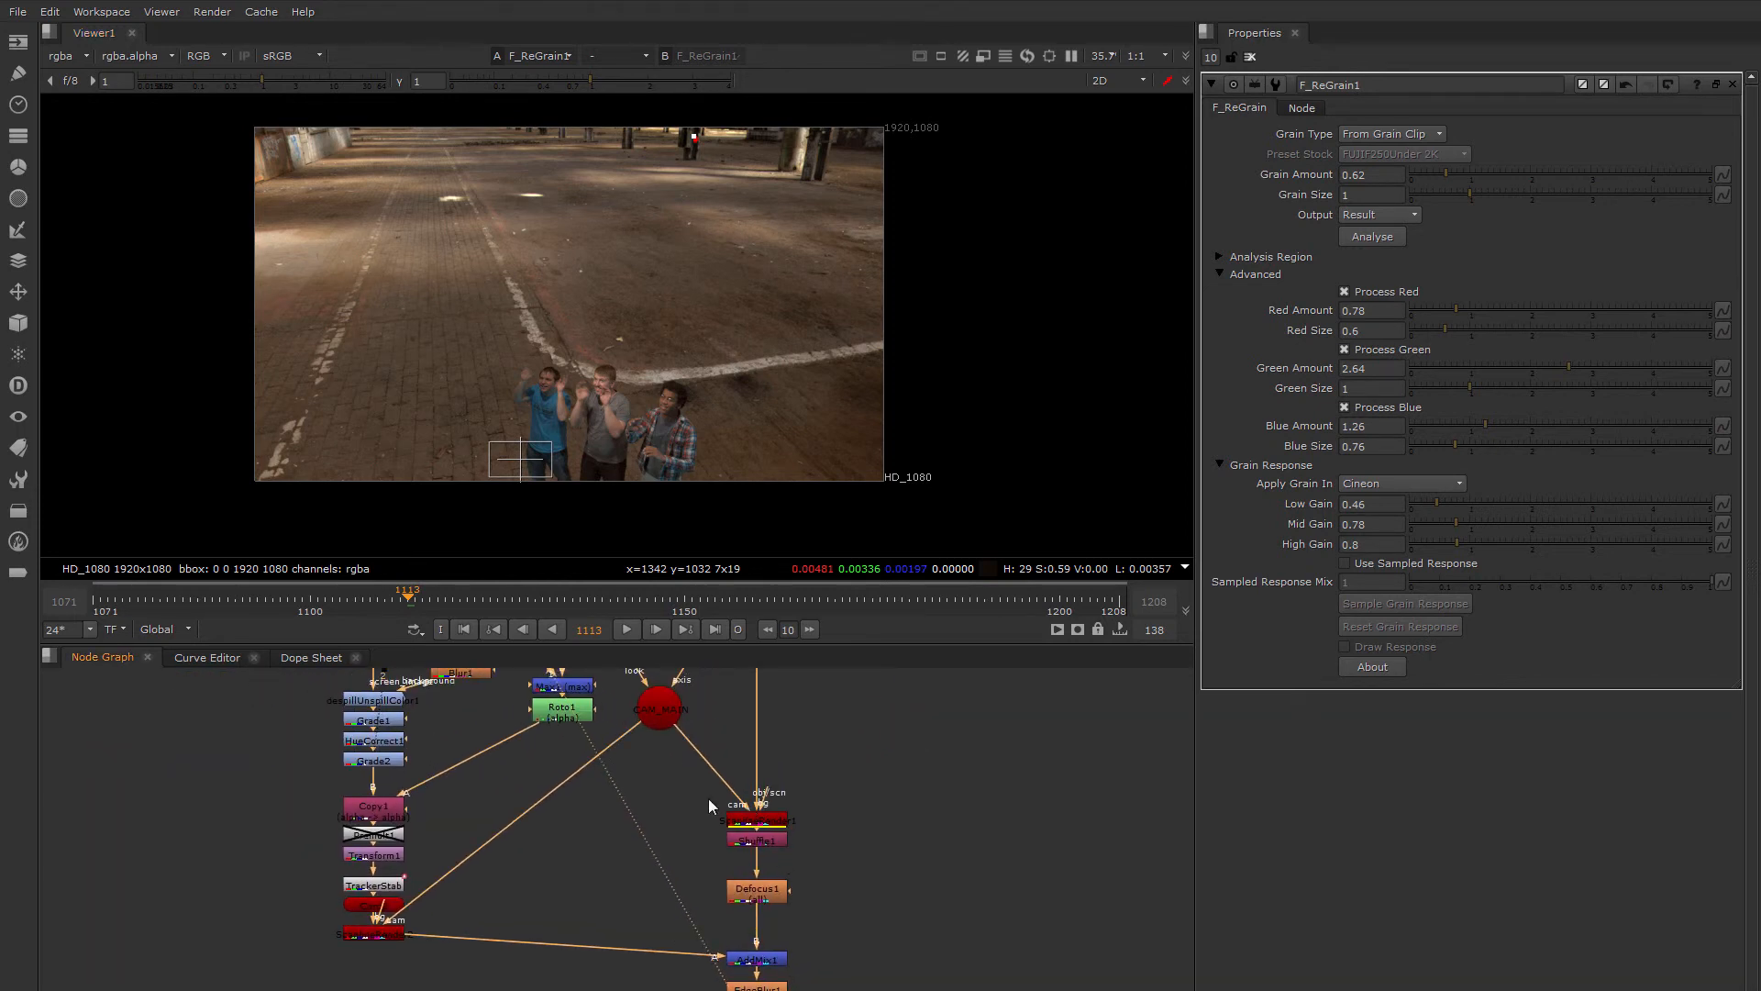
scroll(708, 798, "down", 3)
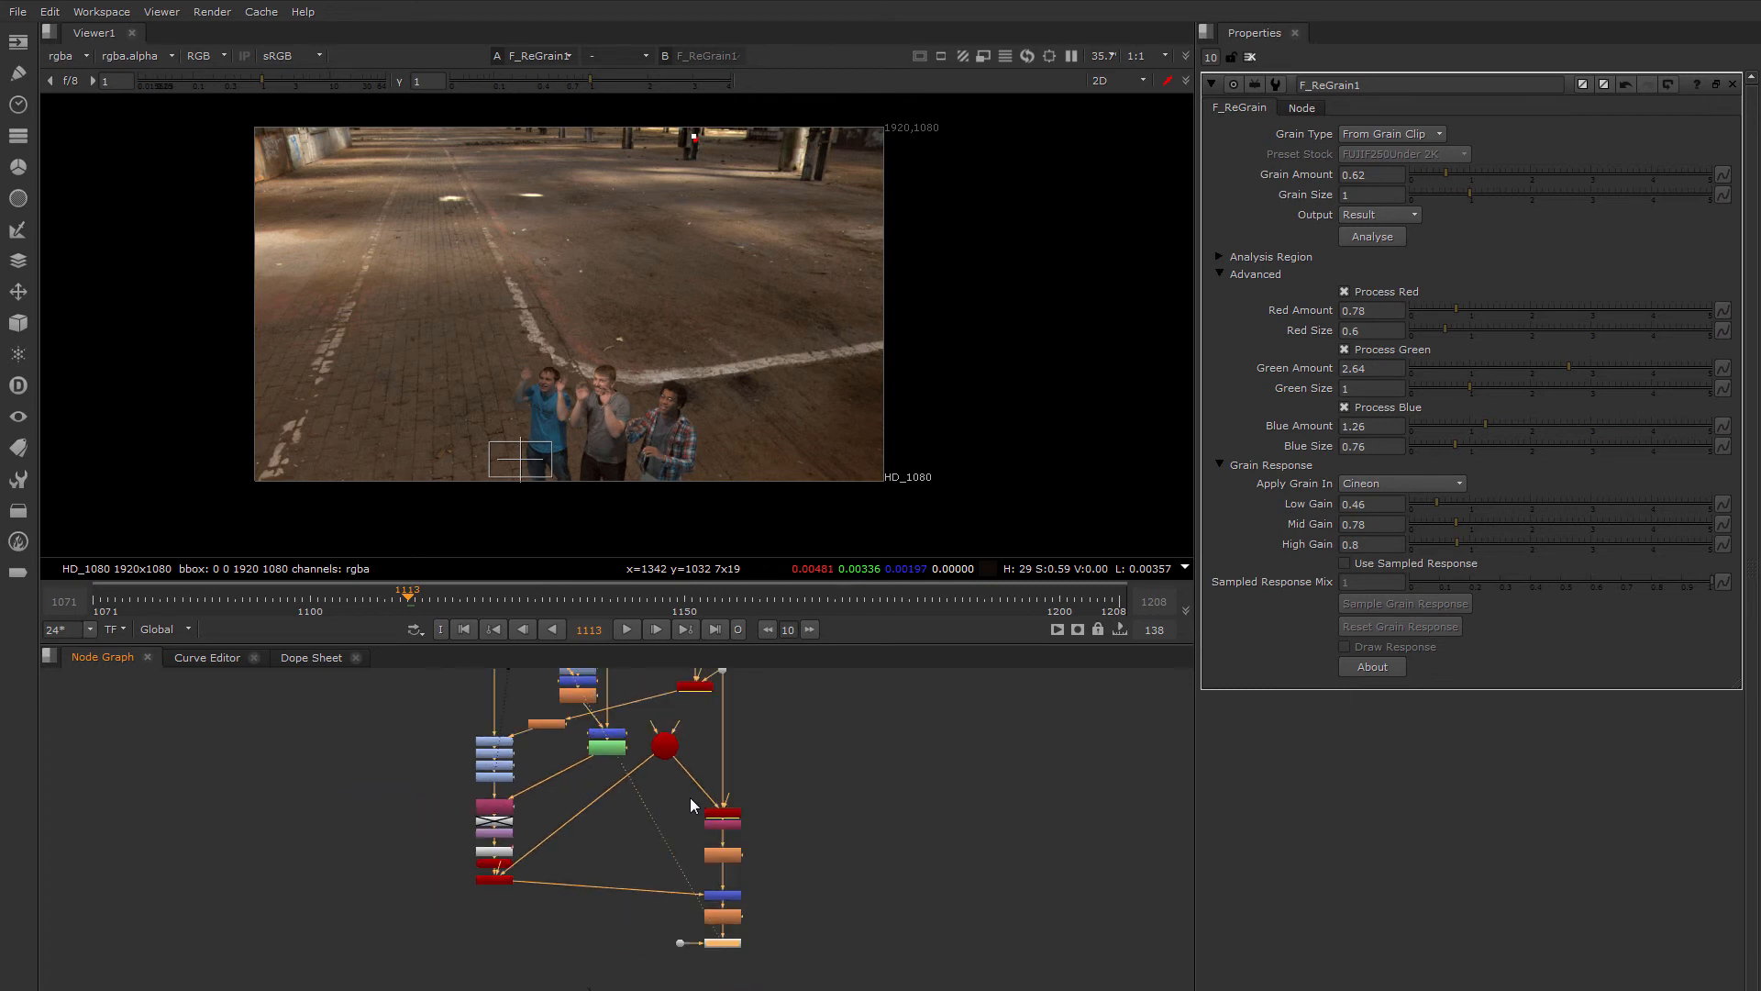
middle_click_drag(690, 796, 637, 747)
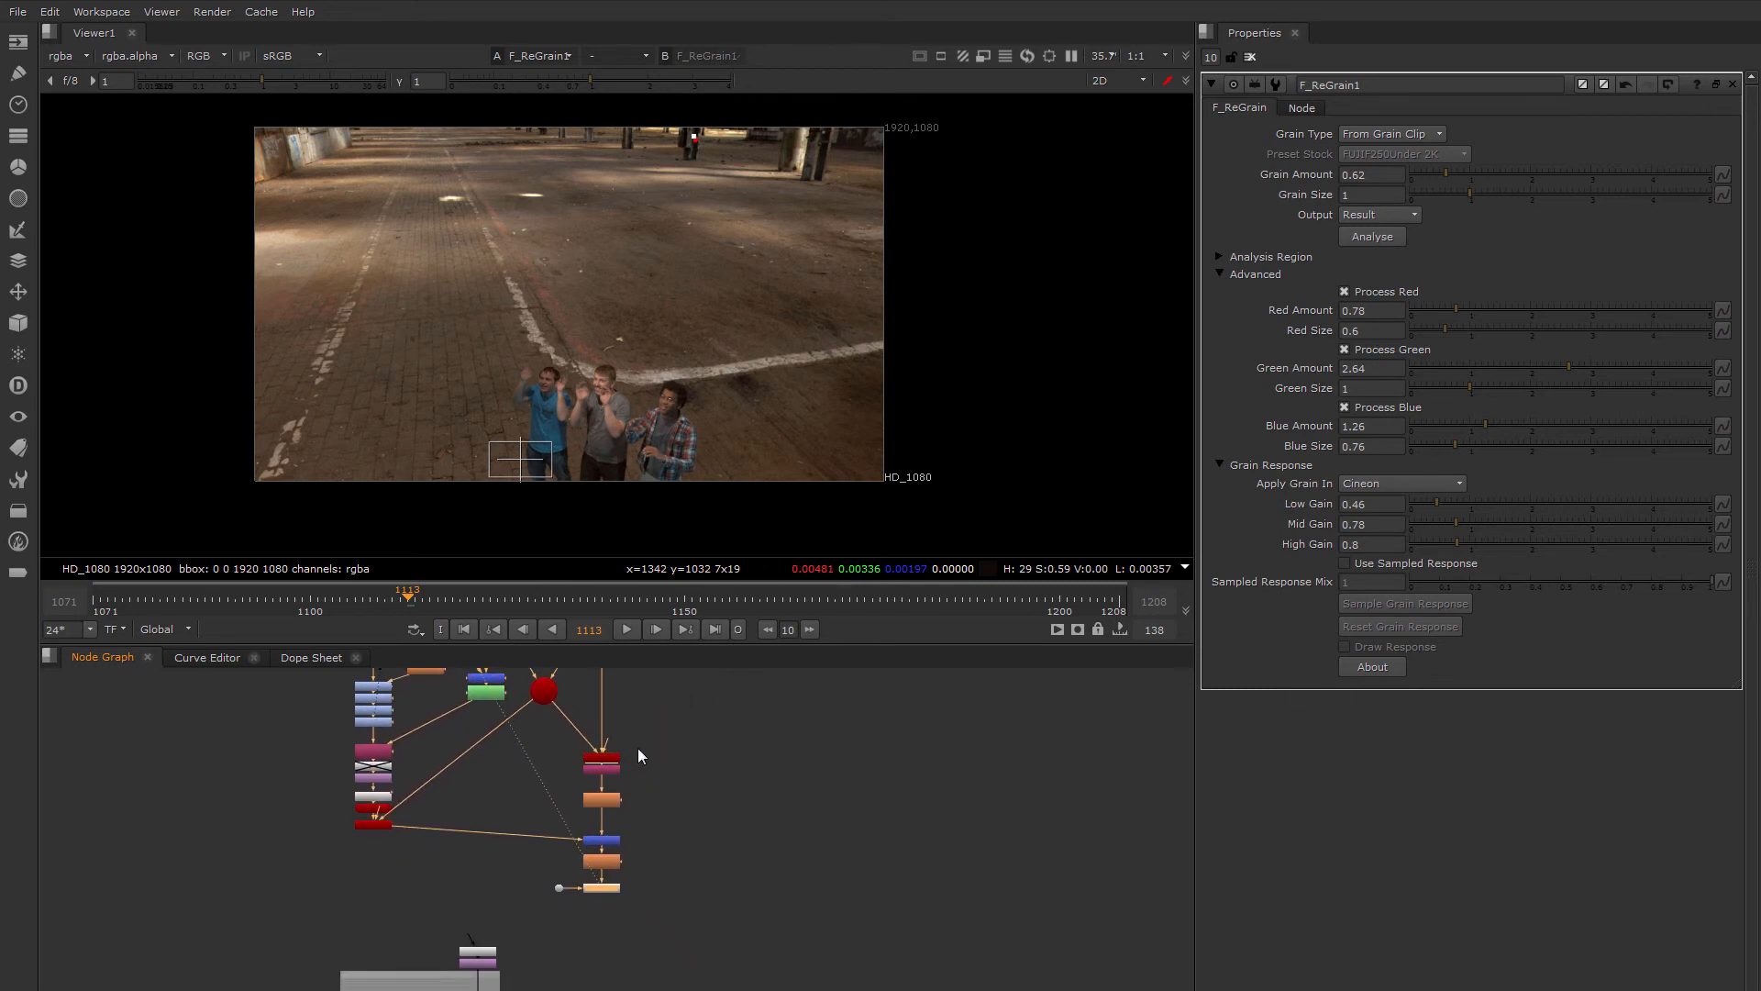